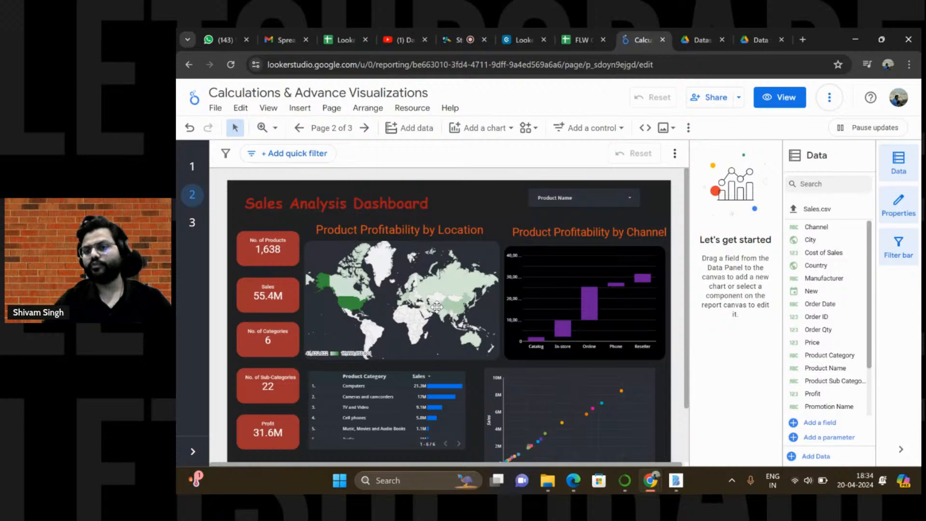
scroll(436, 307, "down", 1)
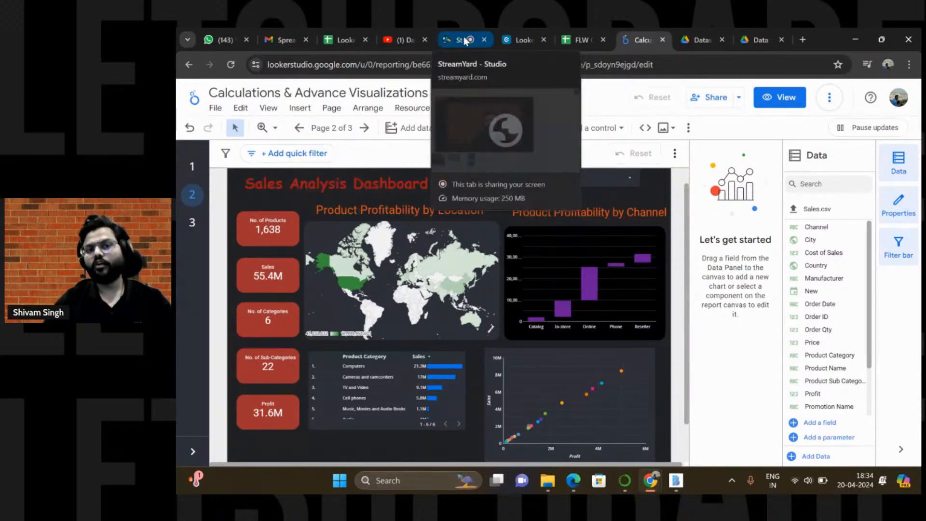
left_click(404, 40)
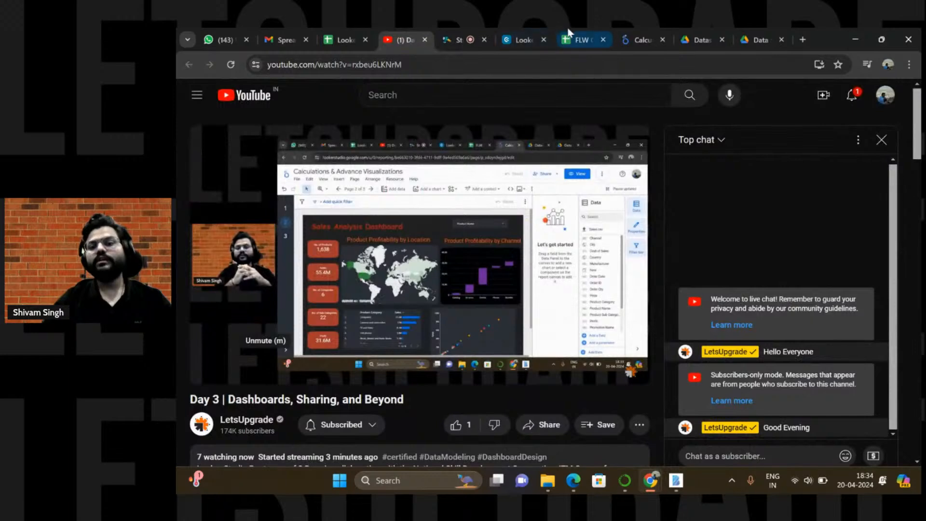
left_click_drag(635, 30, 473, 28)
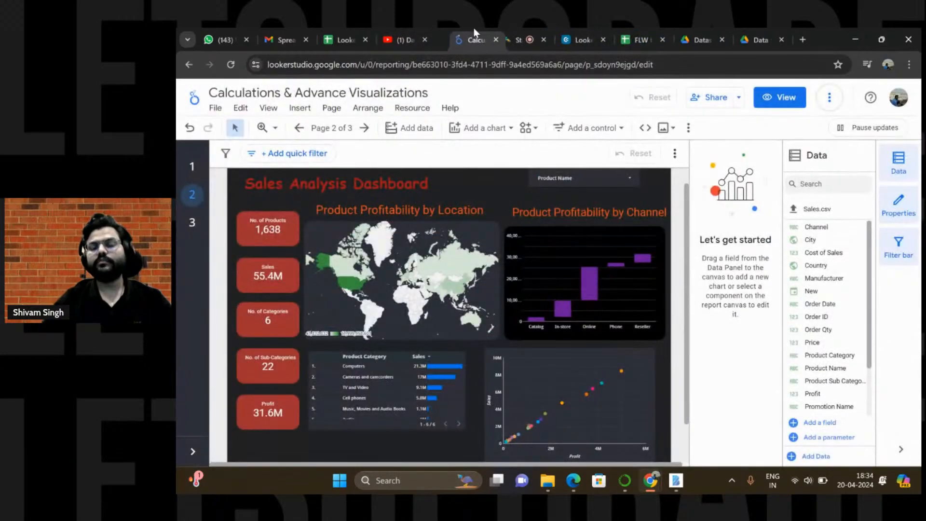
left_click(410, 28)
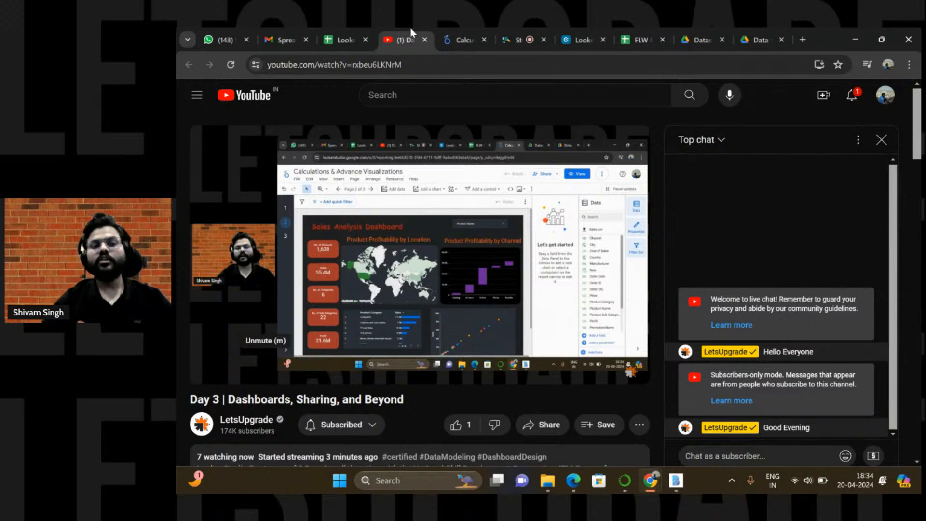
left_click(455, 28)
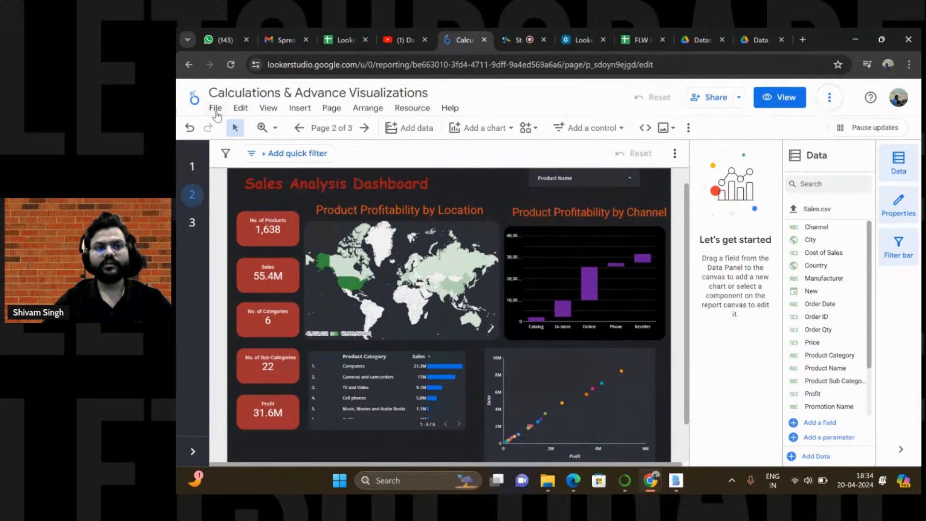
left_click(188, 68)
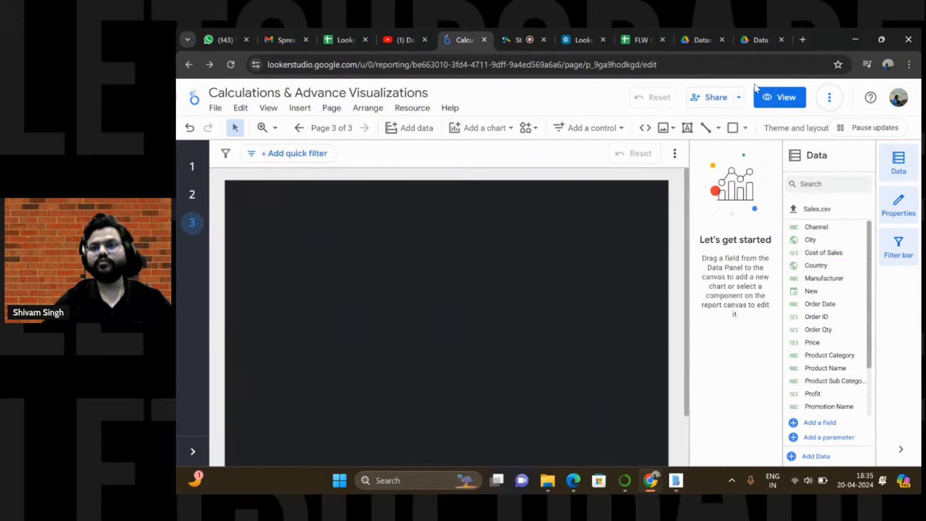
Close the Calculations & Advance Visualizations report, the FLW Online Sales sheet and both Google Drive pages in the browser
left_click(486, 39)
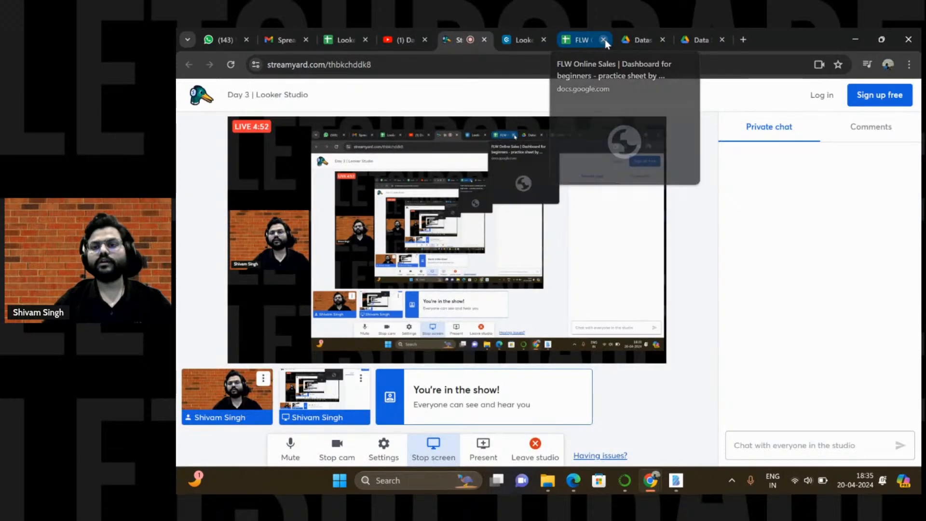
left_click(604, 40)
left_click(603, 39)
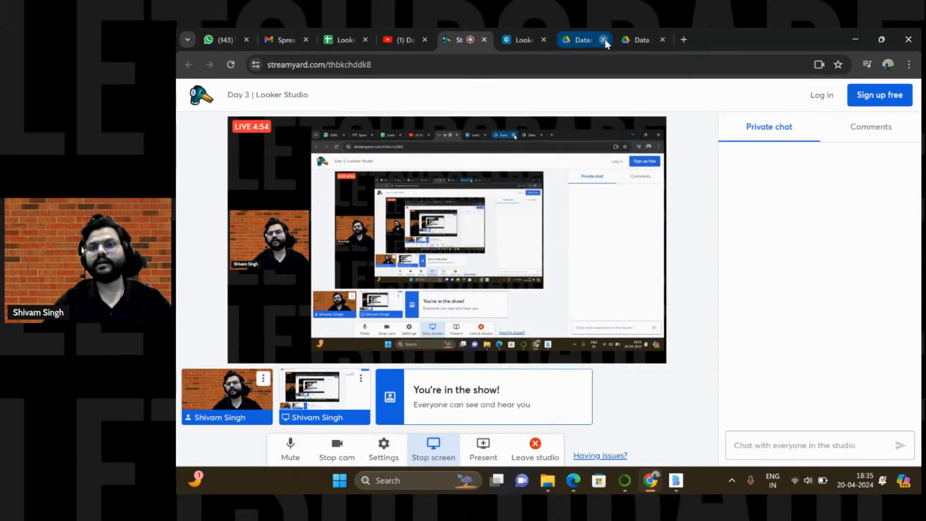
left_click(603, 40)
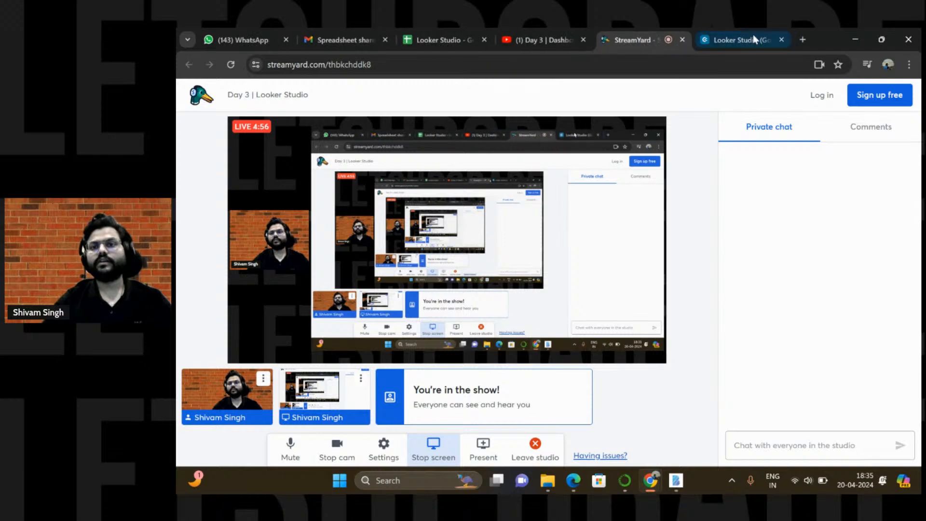
Open lookerstudio.google.com in a new browser tab and create a blank report
left_click(804, 39)
type("lookerstudio.google.com")
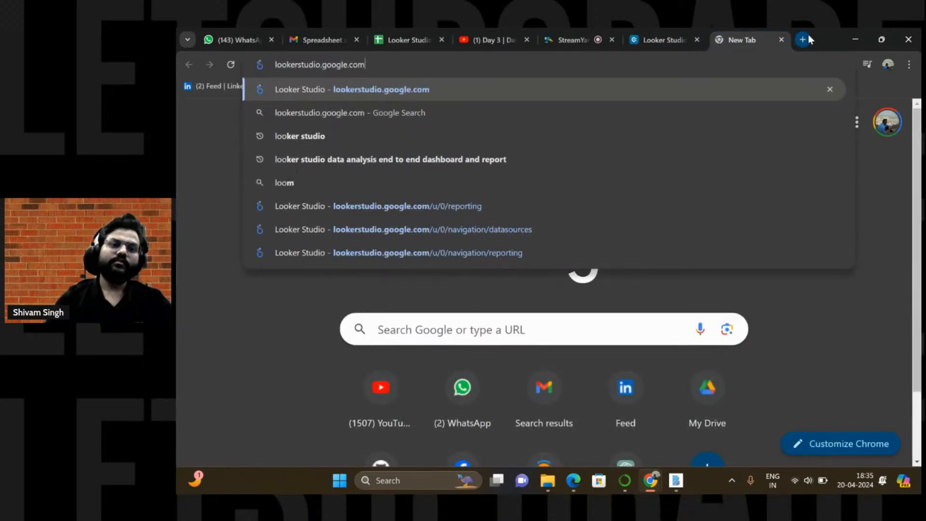
key("Return")
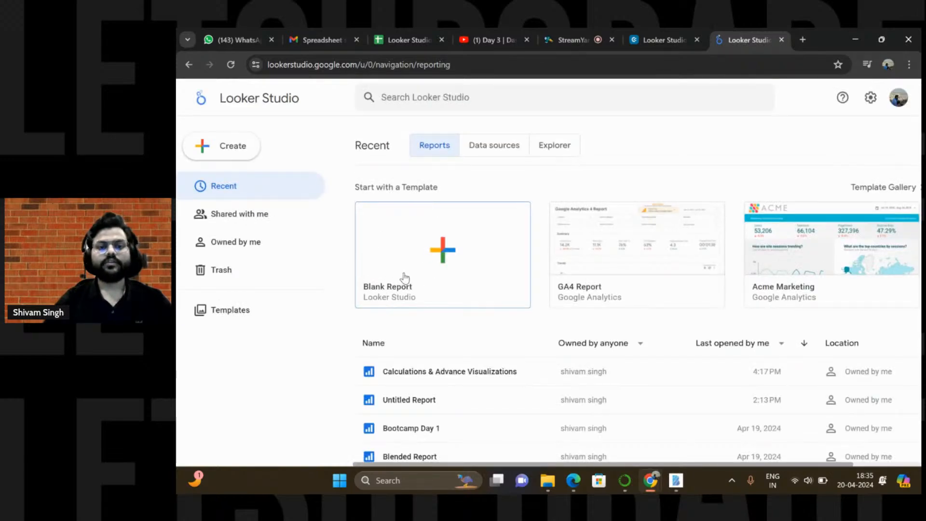
left_click(444, 285)
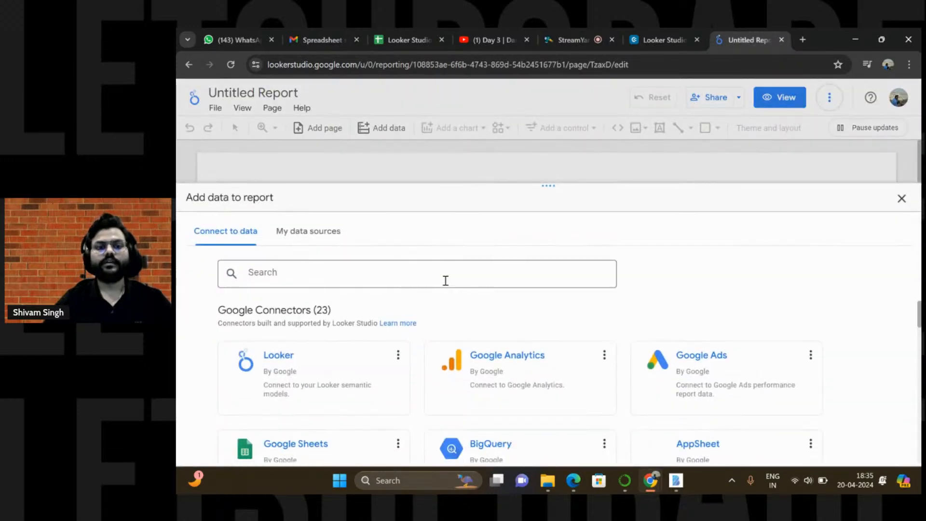
Add Sheet1 of the Data Source spreadsheet to the report through the Google Sheets connector and delete the automatically placed table
scroll(324, 390, "down", 3)
left_click(302, 355)
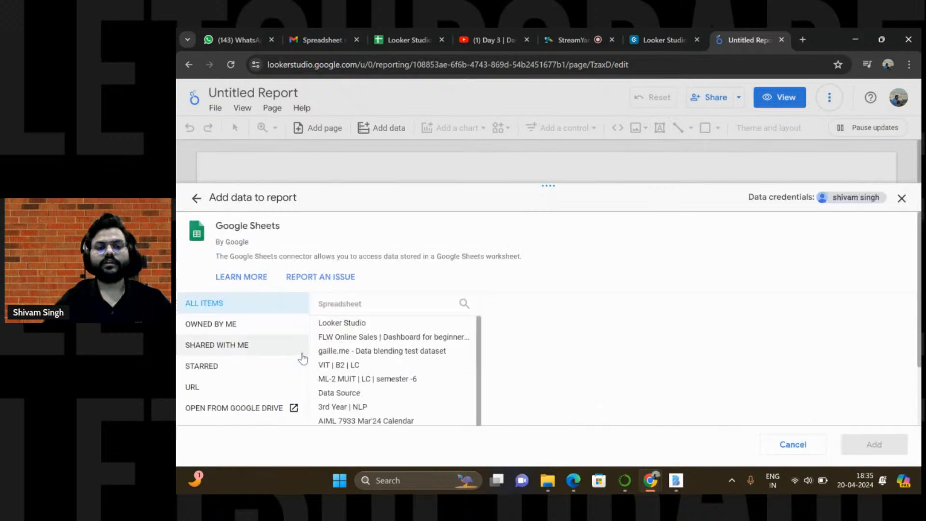
scroll(340, 369, "down", 1)
left_click(340, 367)
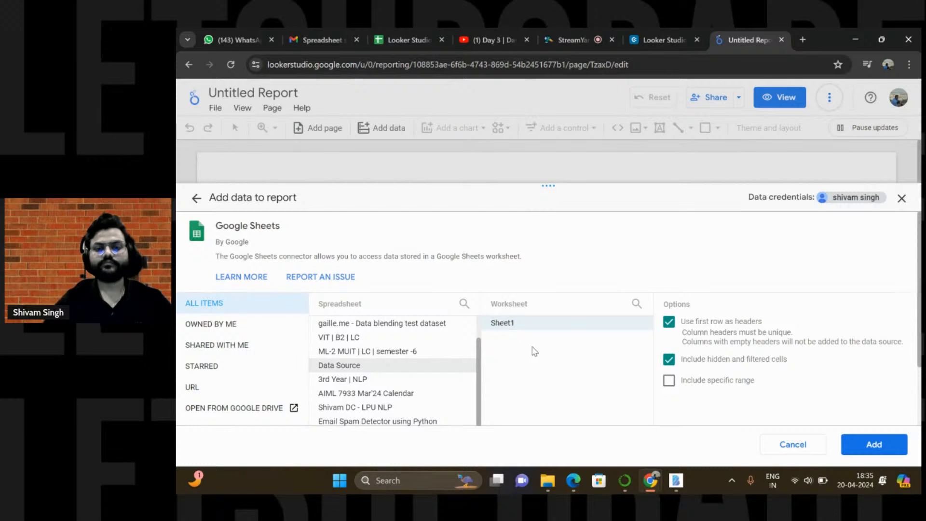
left_click(868, 443)
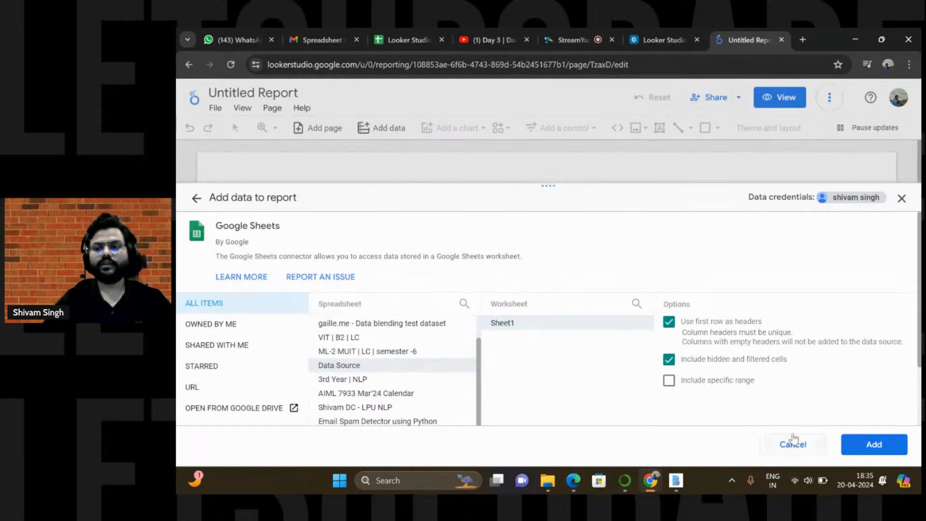
left_click(853, 444)
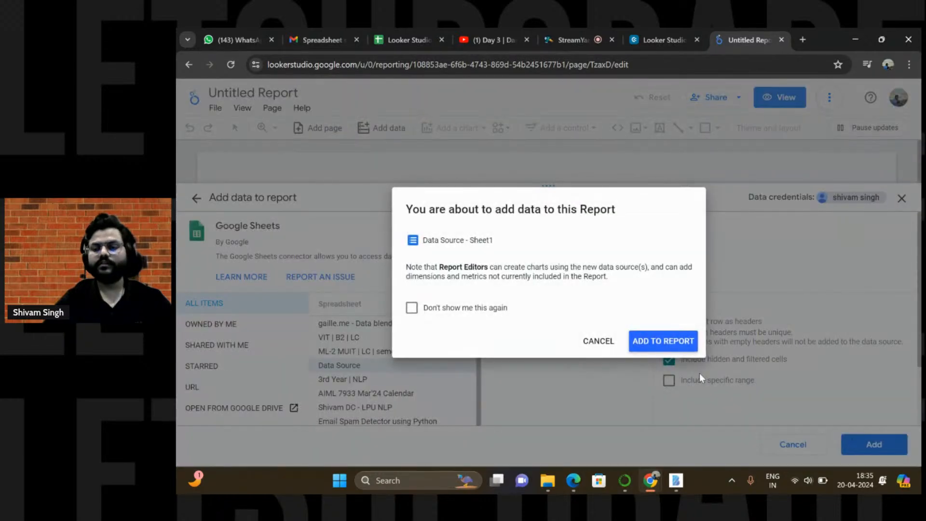
left_click(658, 344)
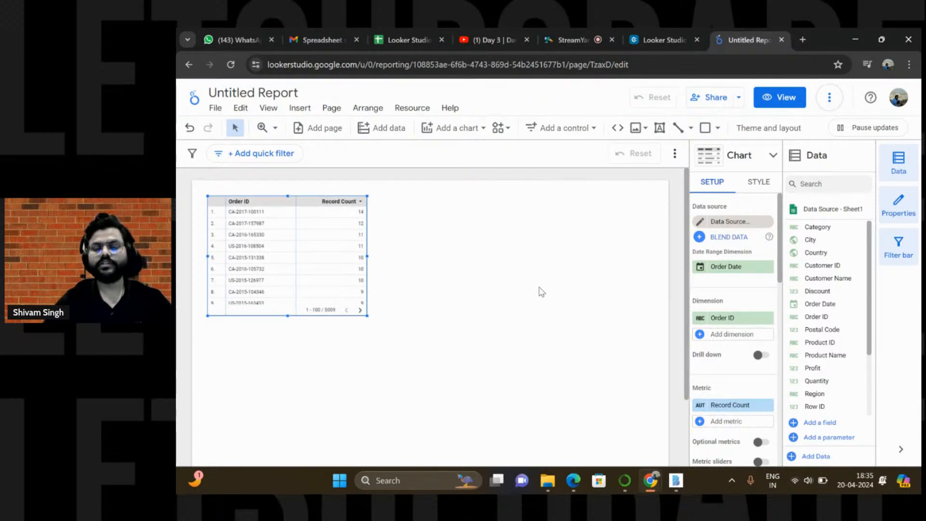
key("Delete")
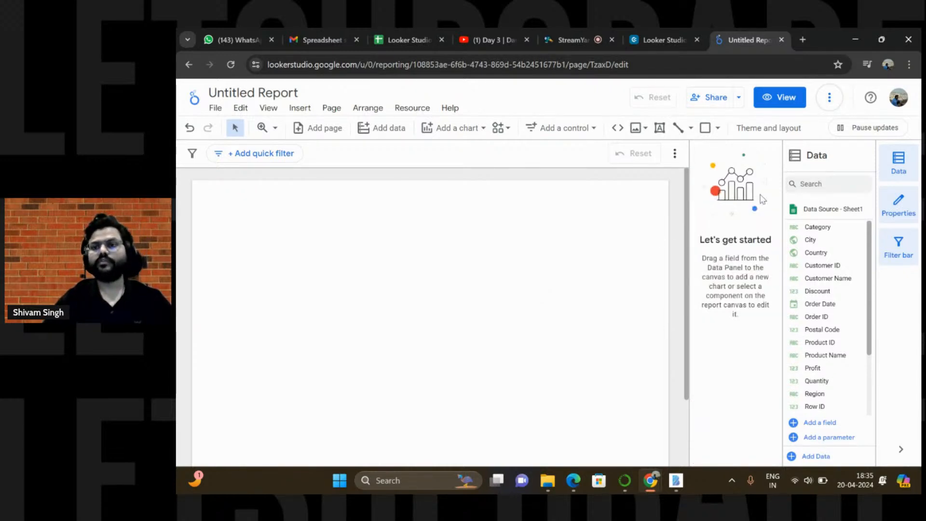
Open the report's layout settings and re-enter 1200 px as the canvas width
left_click(759, 130)
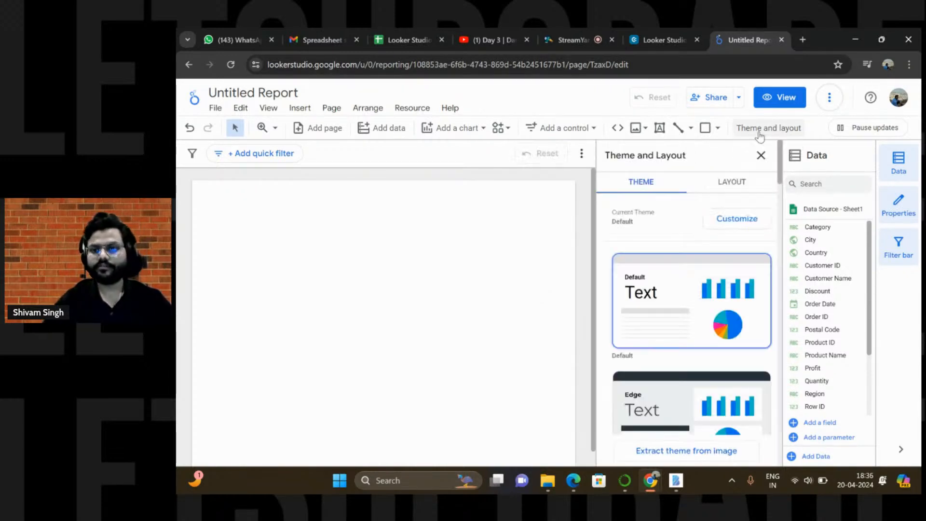
left_click(729, 182)
scroll(689, 282, "down", 3)
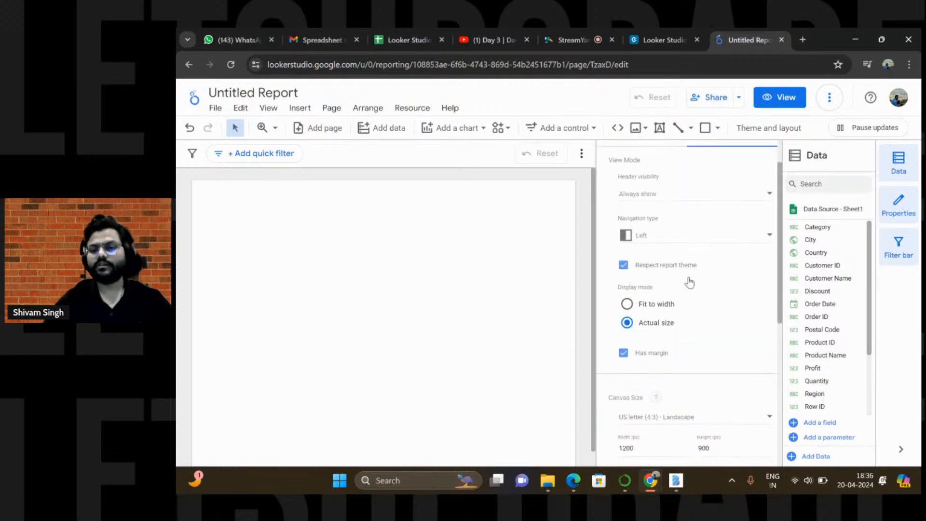
left_click(636, 346)
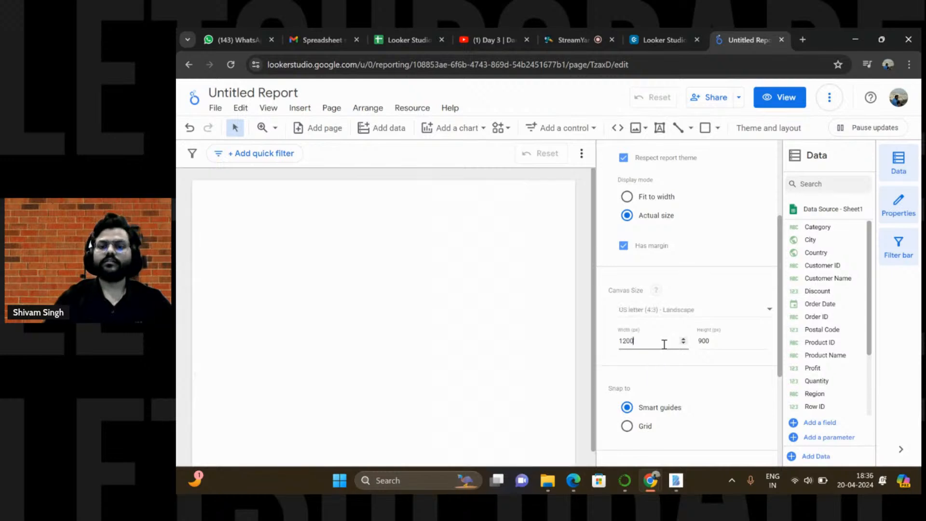
key("BackSpace")
type("0")
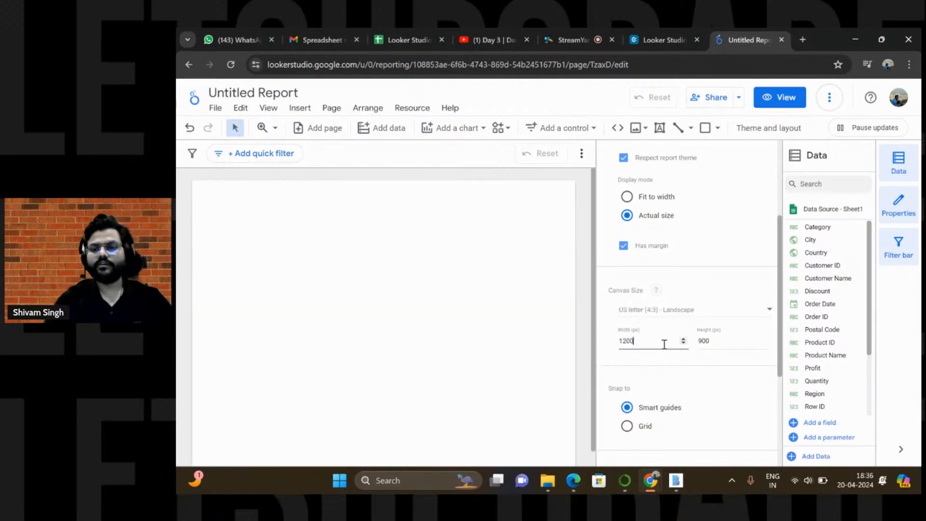
Increase the canvas width in small increments to 1224 px
left_click(683, 338)
left_click(682, 338)
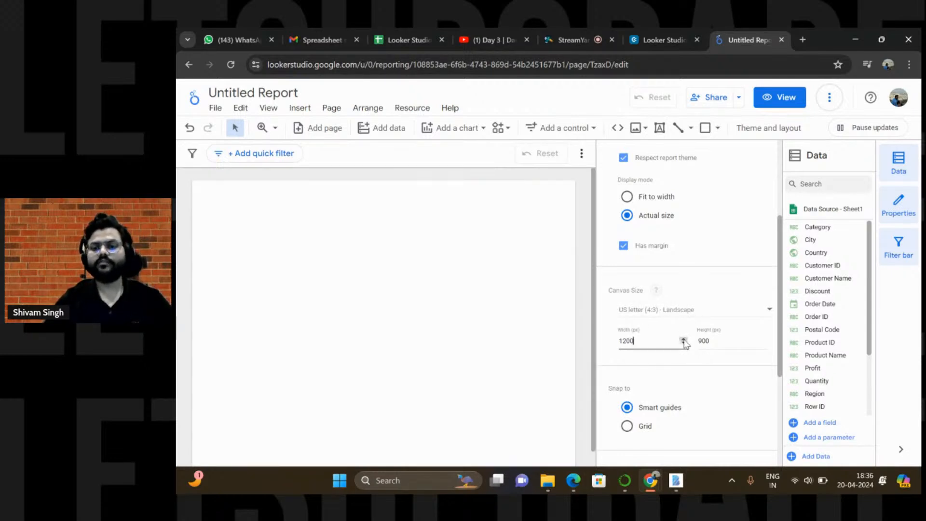
left_click(682, 339)
left_click(683, 338)
left_click(683, 339)
left_click(682, 339)
left_click(683, 338)
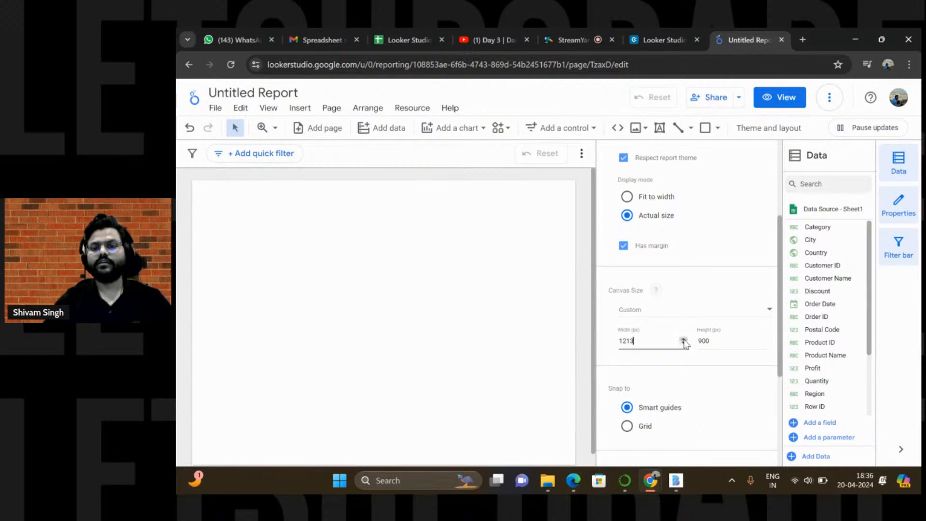
left_click(683, 339)
left_click(683, 339)
left_click(682, 339)
left_click(682, 338)
left_click(683, 338)
left_click(683, 339)
left_click(682, 339)
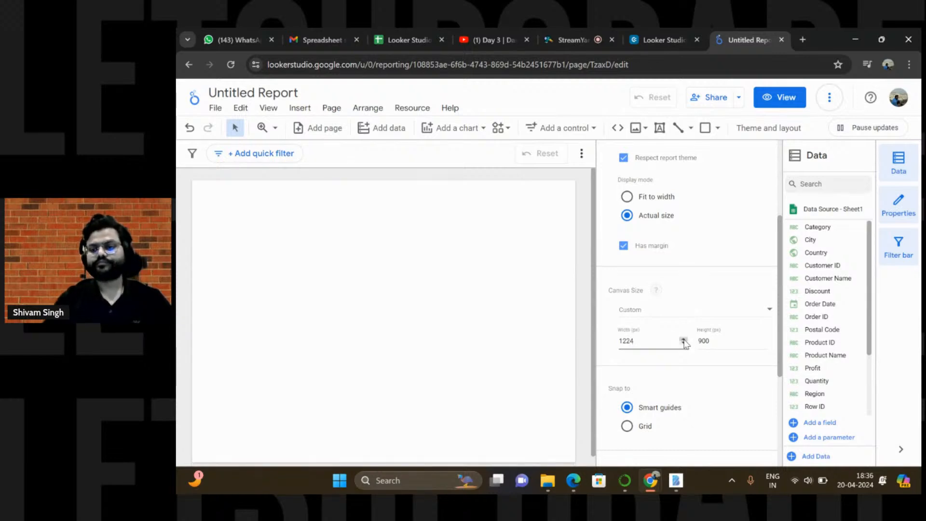
Set the canvas width back to 1200 px
key("BackSpace")
key("BackSpace")
type("00")
key("BackSpace")
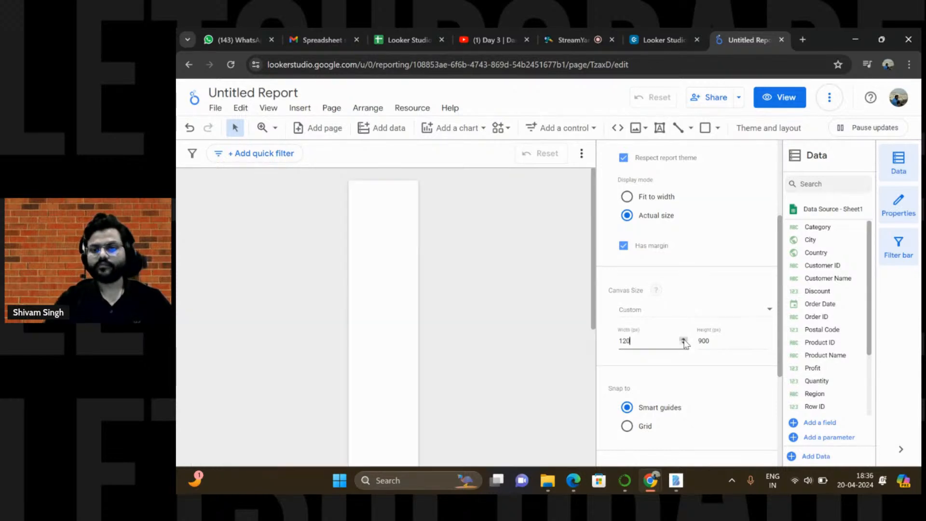
type("0")
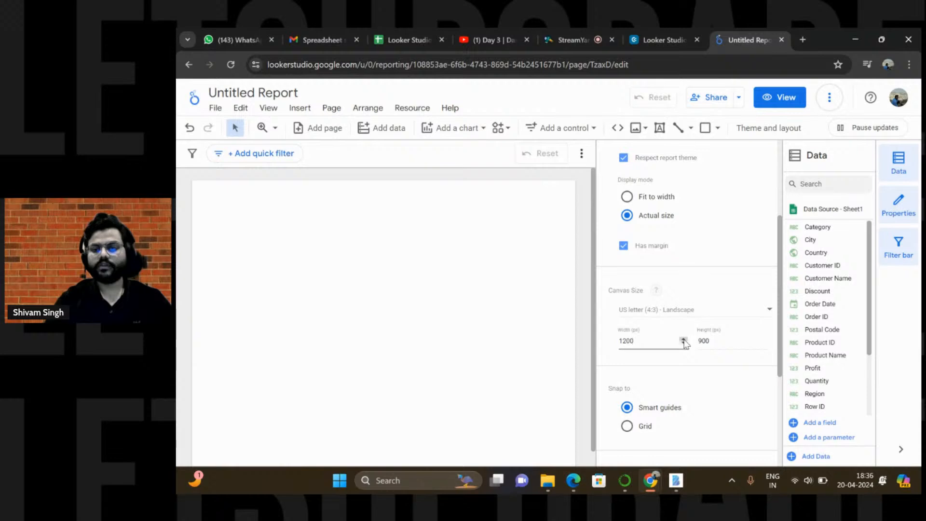
key("BackSpace")
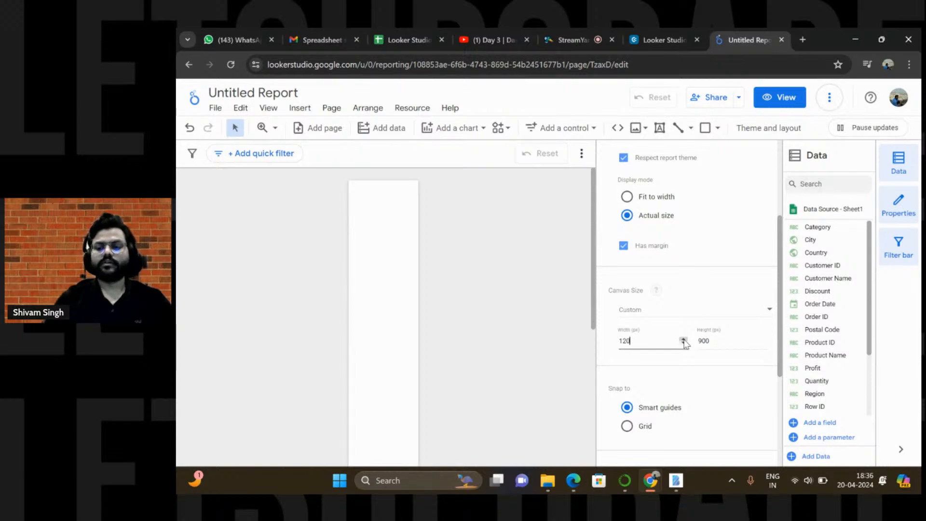
type("0")
Increase the report's canvas width in small increments to 1400 px
left_click(684, 338)
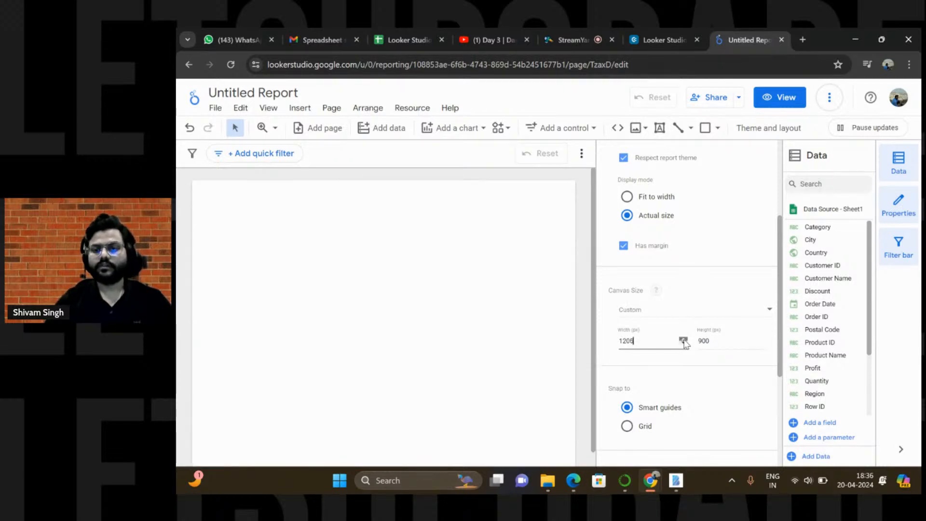
left_click(683, 338)
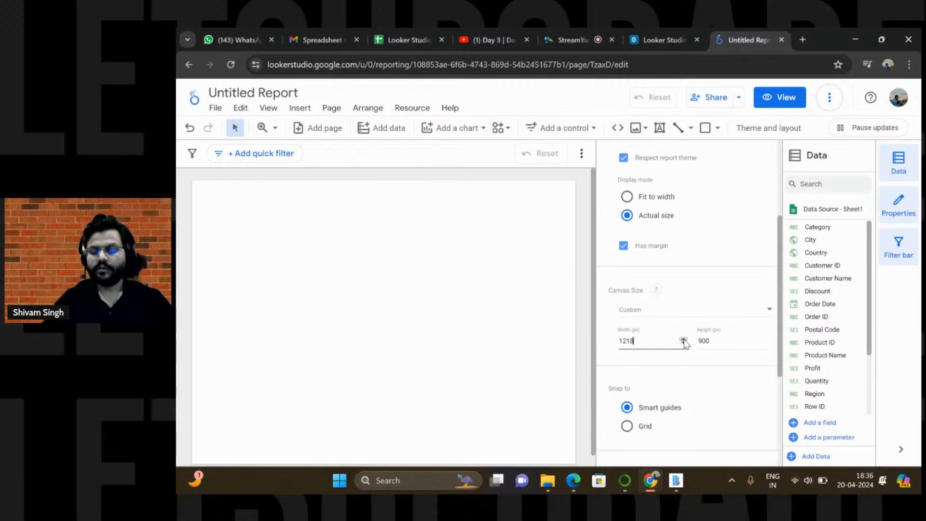
left_click(683, 339)
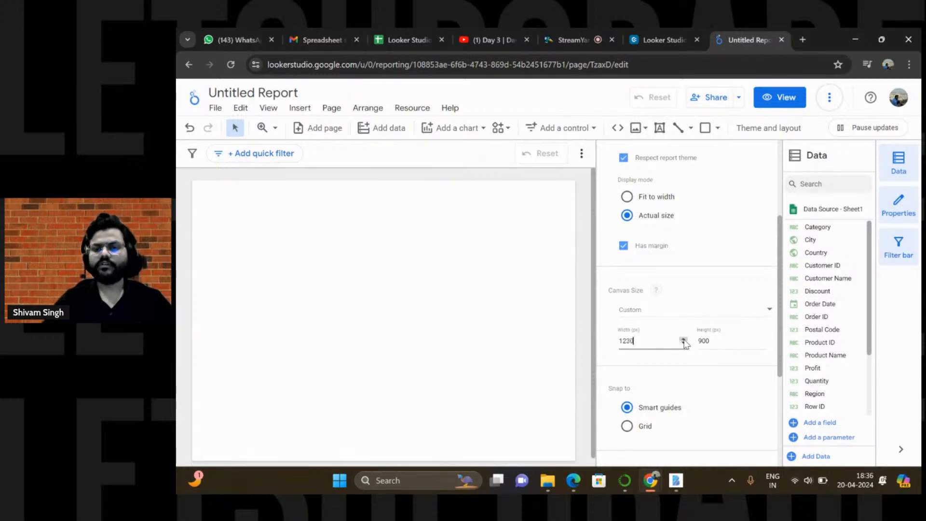
left_click(683, 339)
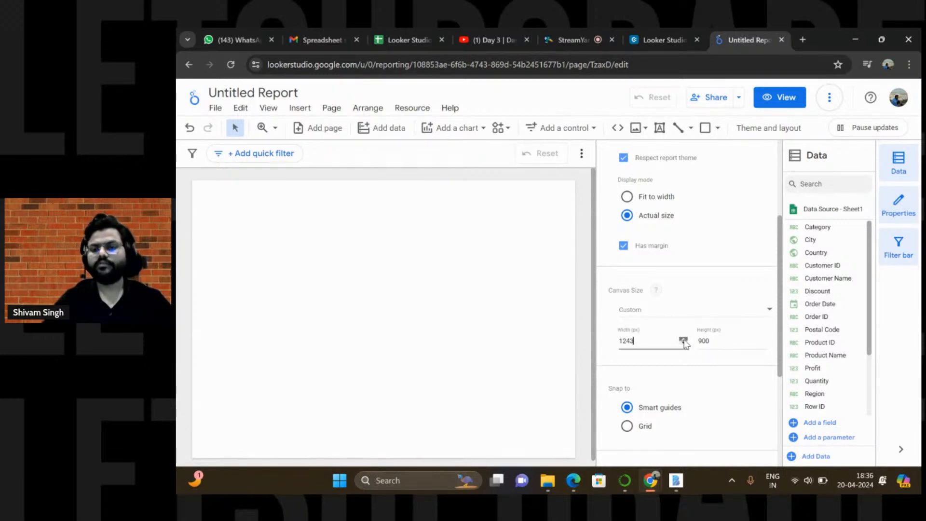
left_click(683, 338)
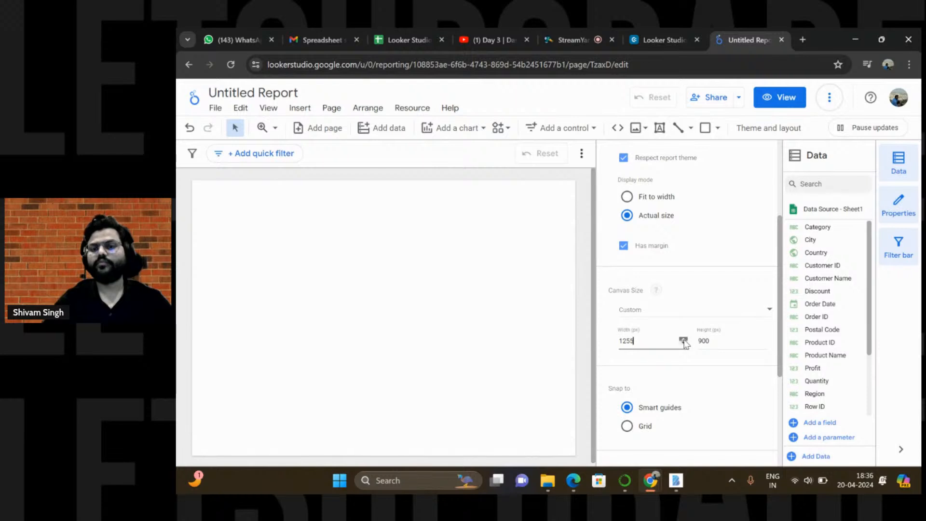
left_click(683, 338)
left_click(683, 339)
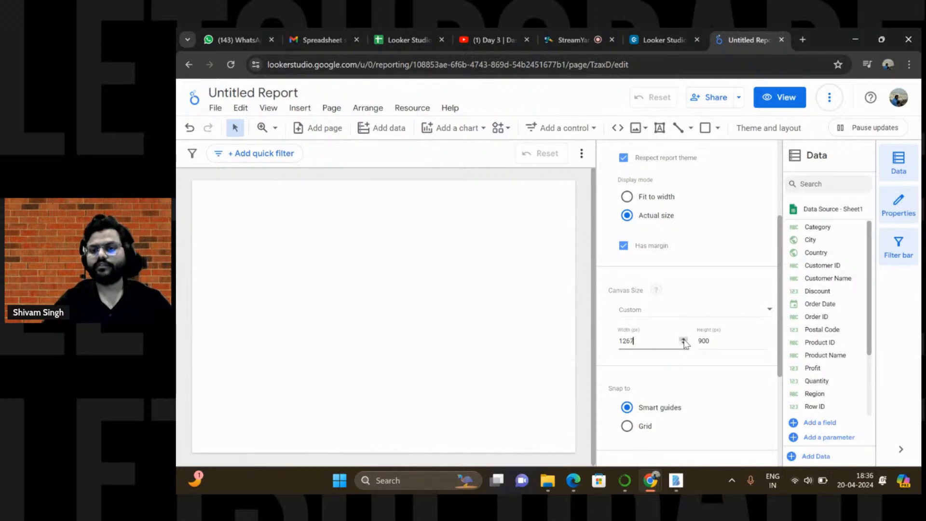
left_click(683, 340)
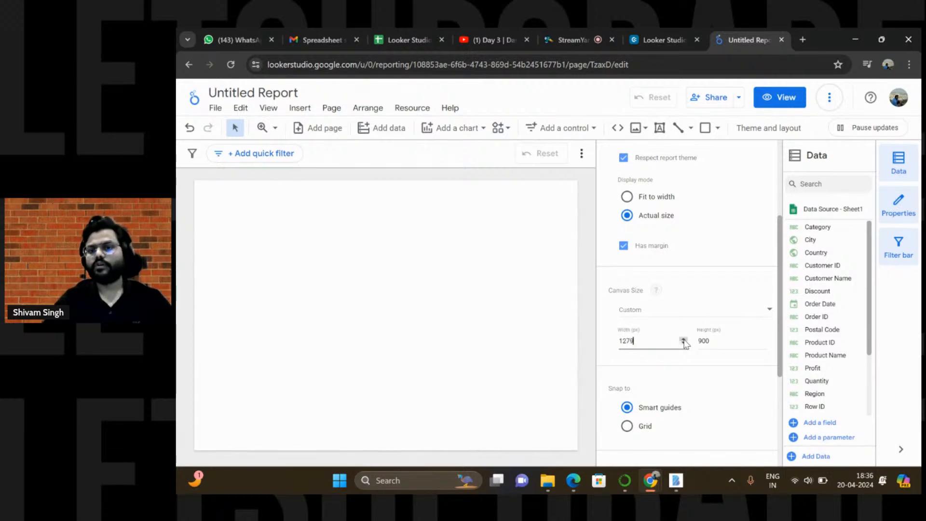
left_click(683, 340)
left_click(683, 339)
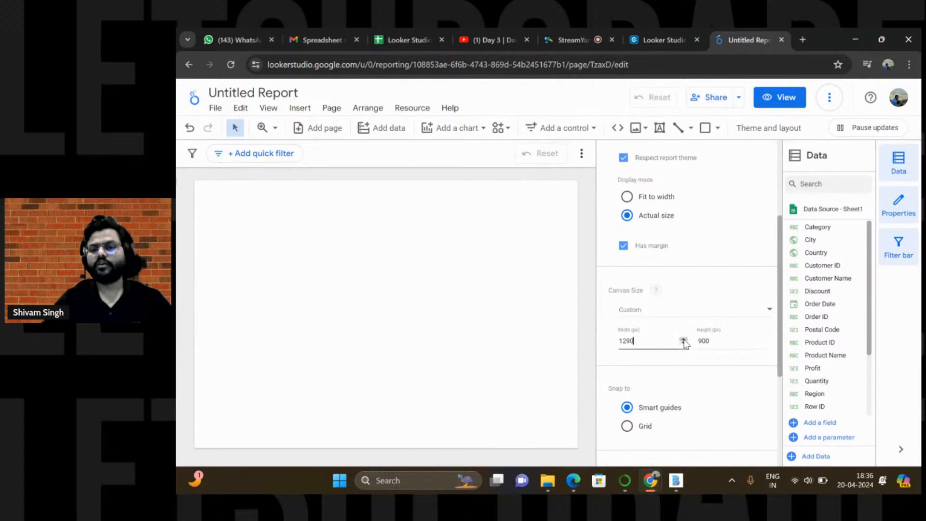
left_click(683, 340)
left_click(683, 340)
left_click(683, 340)
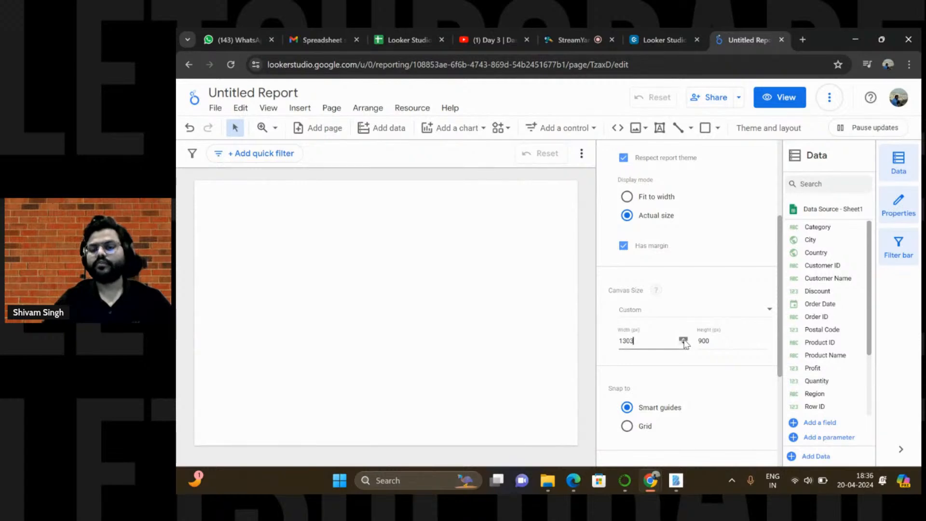
left_click(683, 340)
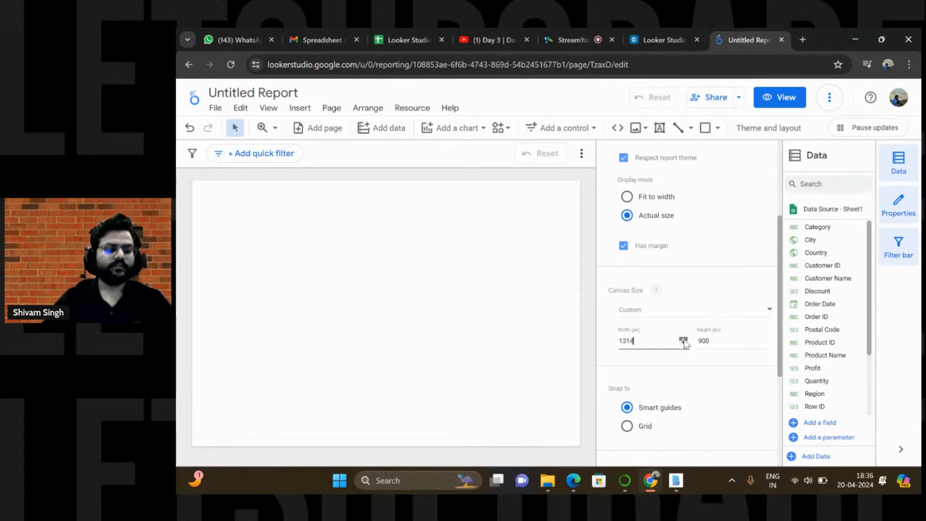
left_click(683, 339)
left_click(683, 340)
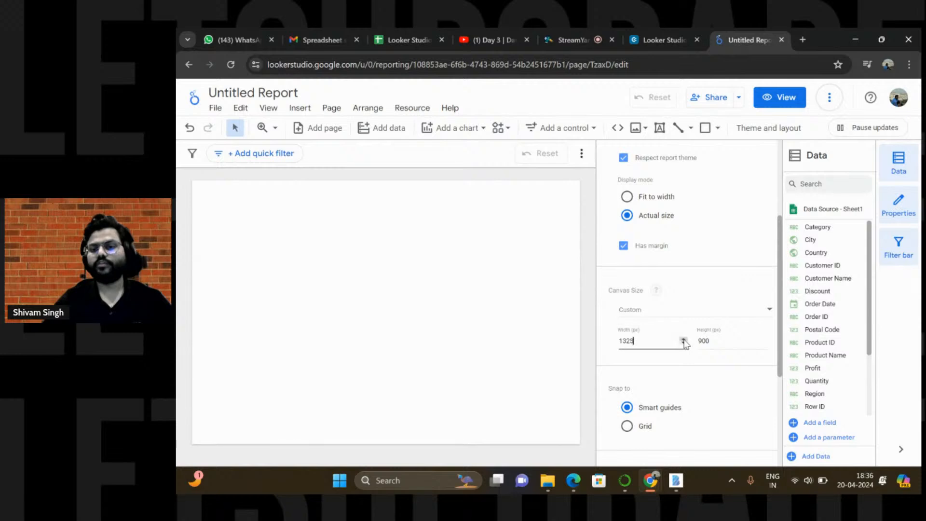
left_click(683, 339)
left_click(683, 340)
left_click(684, 339)
left_click(684, 340)
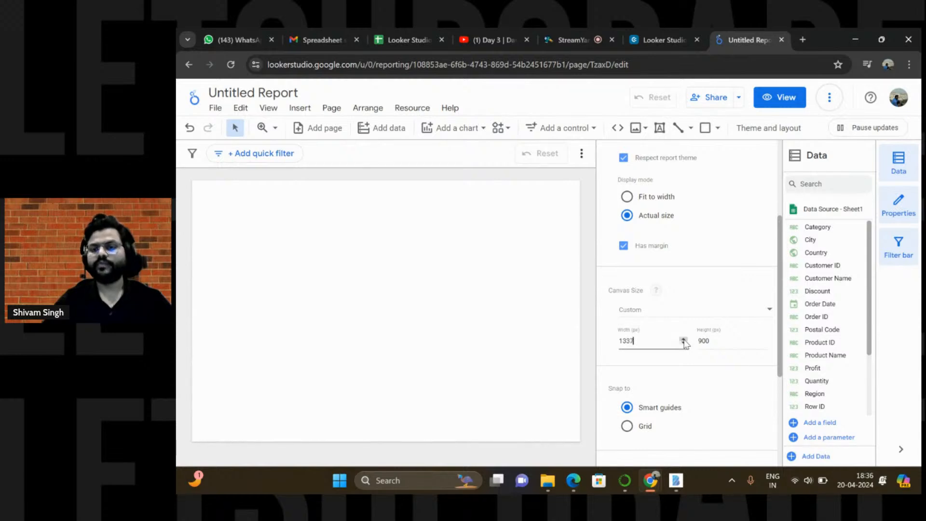
left_click(683, 339)
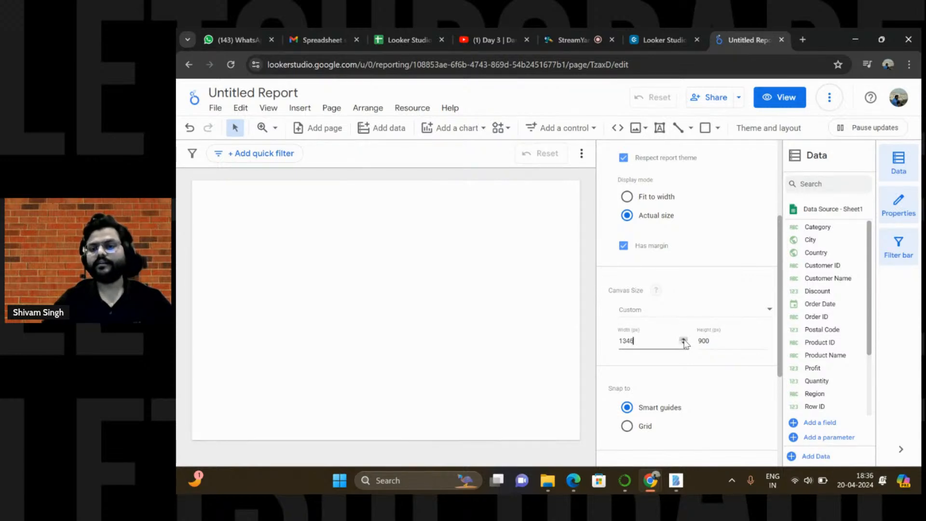
left_click(683, 340)
left_click(683, 339)
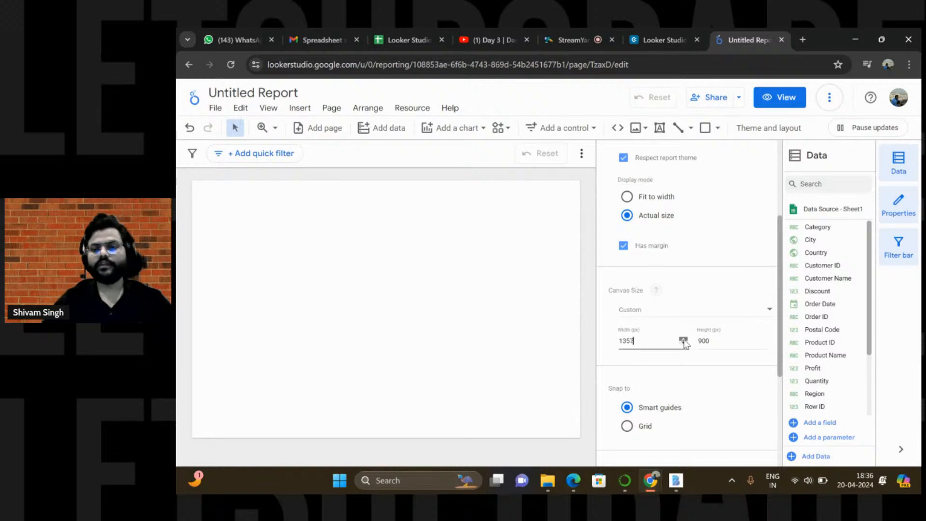
left_click(683, 340)
left_click(683, 339)
left_click(683, 339)
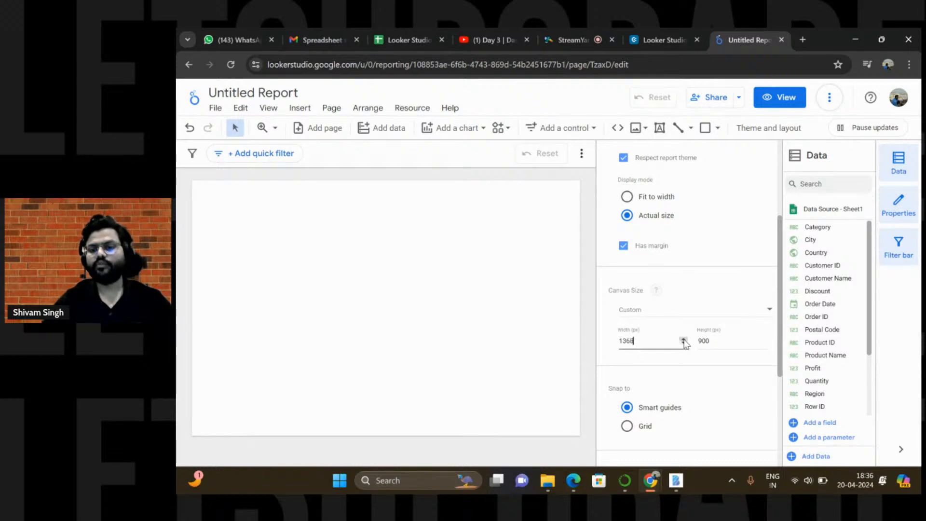
left_click(683, 340)
left_click(683, 340)
left_click(684, 340)
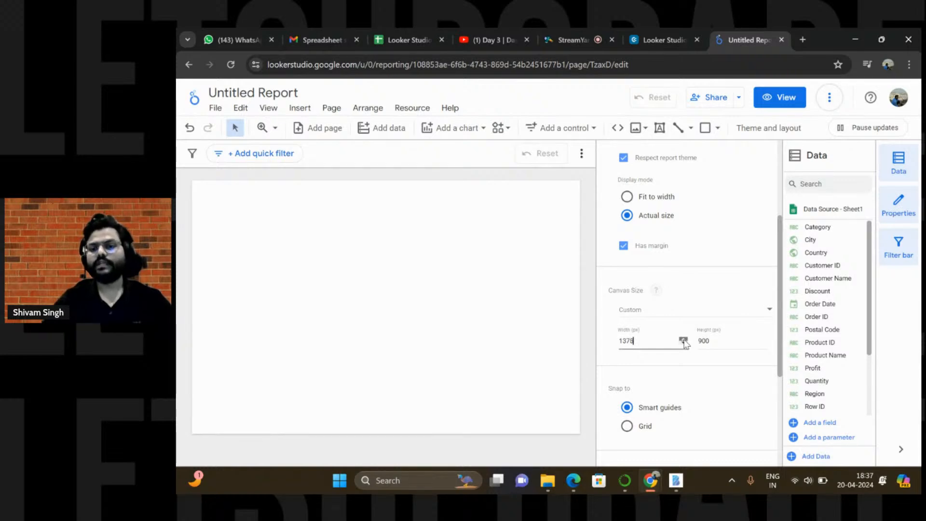
left_click(683, 340)
left_click(684, 339)
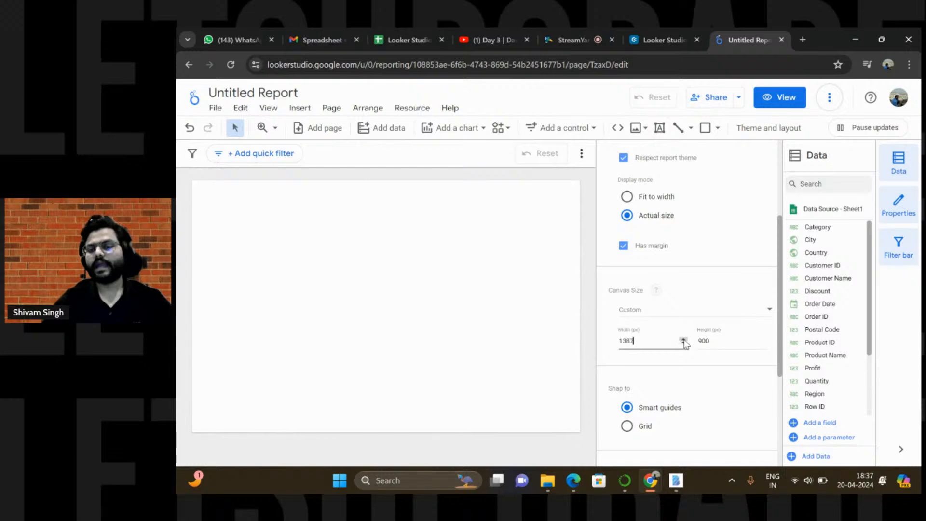
left_click(683, 340)
left_click(683, 339)
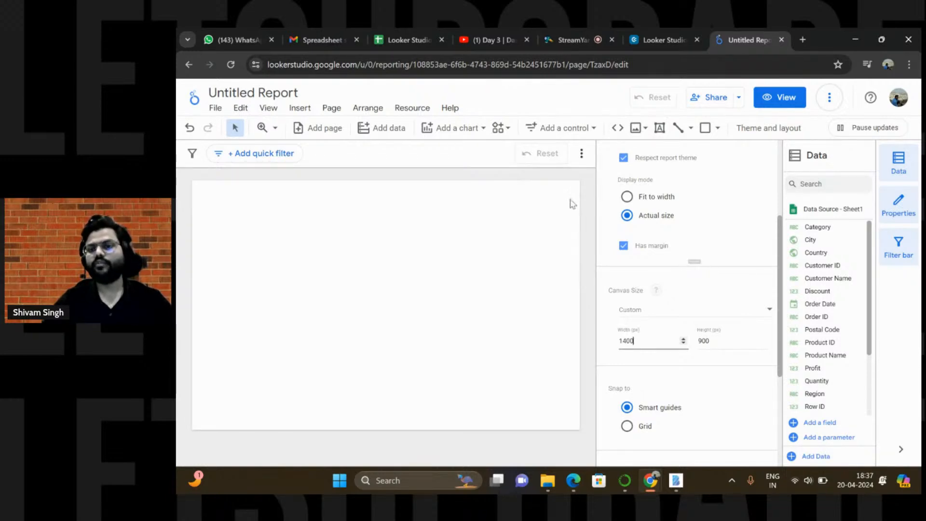
Review the canvas size in the report's layout settings and close them
left_click(762, 137)
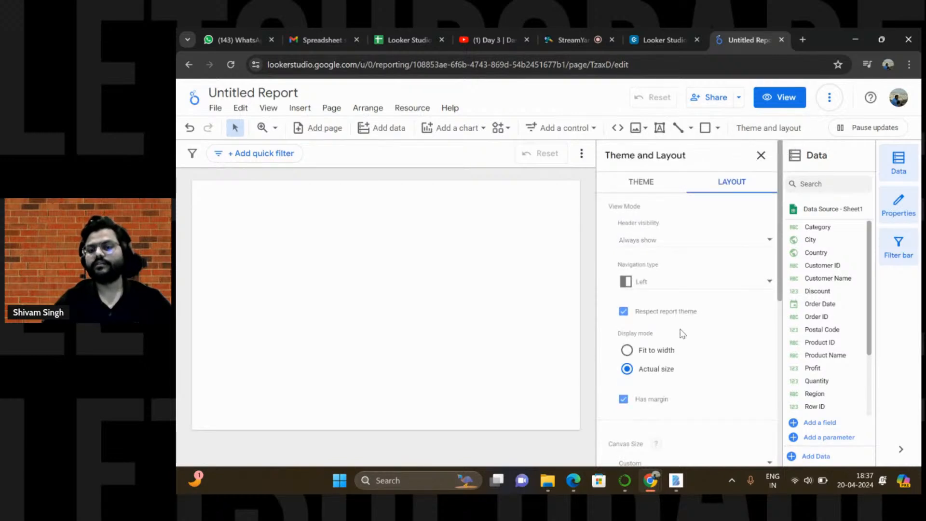
scroll(682, 333, "down", 3)
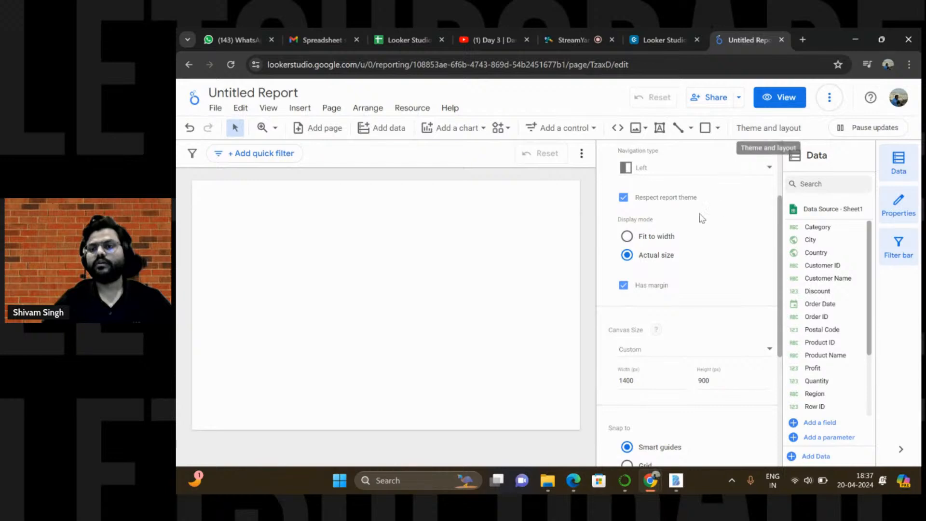
left_click(592, 208)
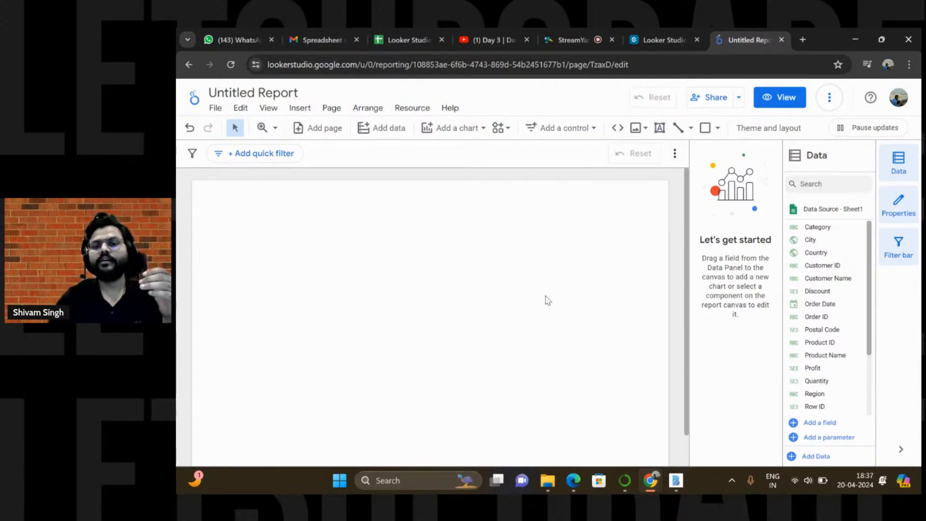
scroll(545, 299, "down", 1)
scroll(545, 299, "up", 1)
scroll(545, 299, "down", 1)
scroll(548, 300, "up", 1)
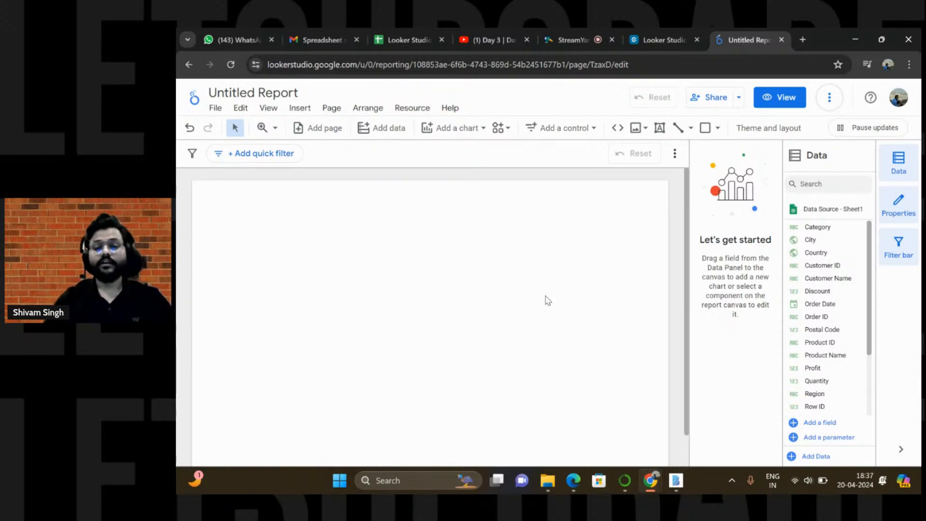
scroll(548, 300, "down", 1)
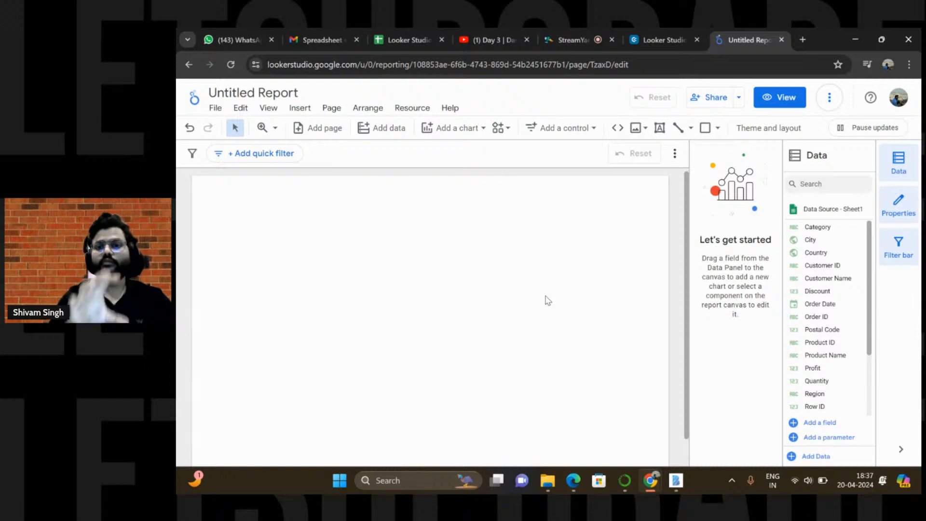
Check the live stream on YouTube, return to the report and move its browser tab ahead of the Looker Studio tutorial tab
left_click(490, 37)
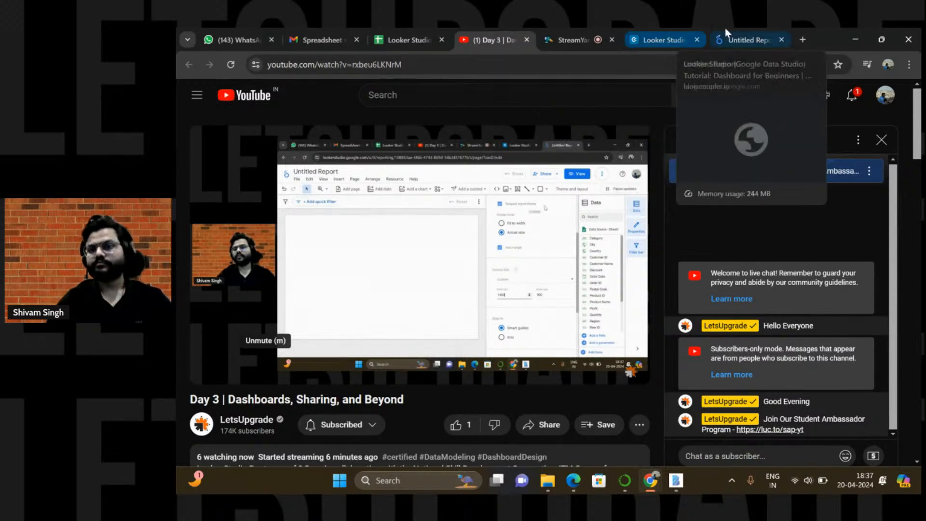
left_click_drag(725, 28, 656, 29)
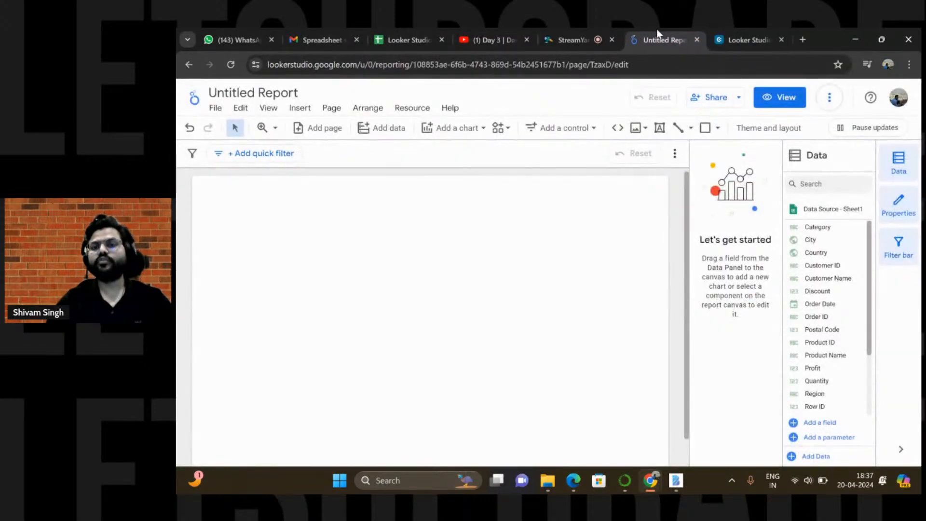
left_click(662, 129)
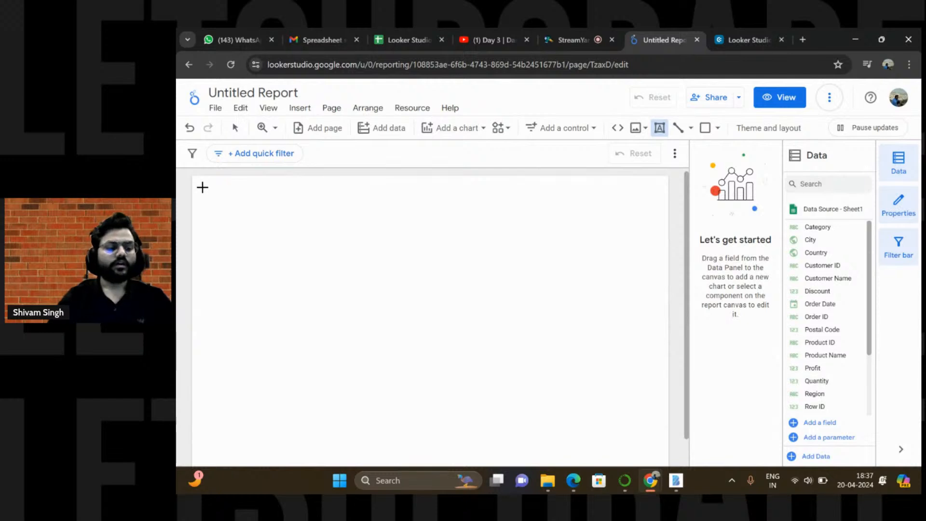
left_click(660, 128)
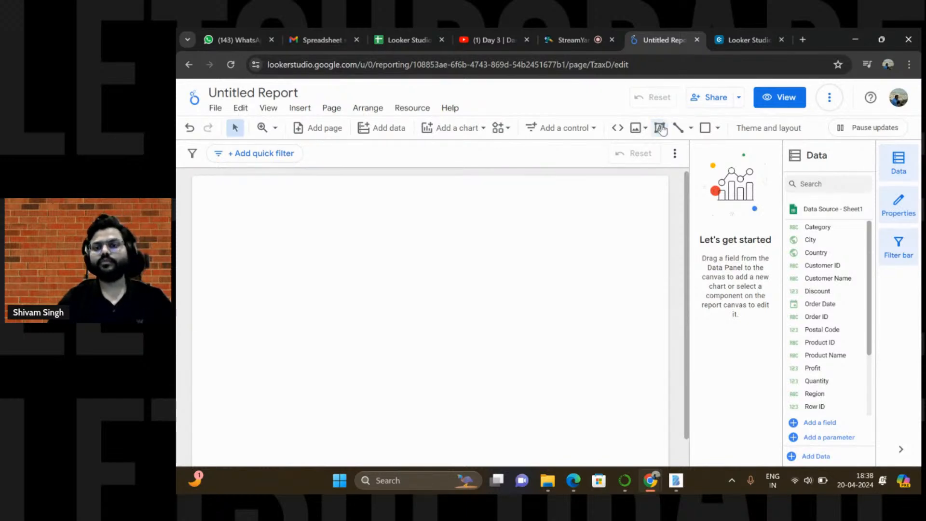
Apply the Edge theme to the report
left_click(764, 132)
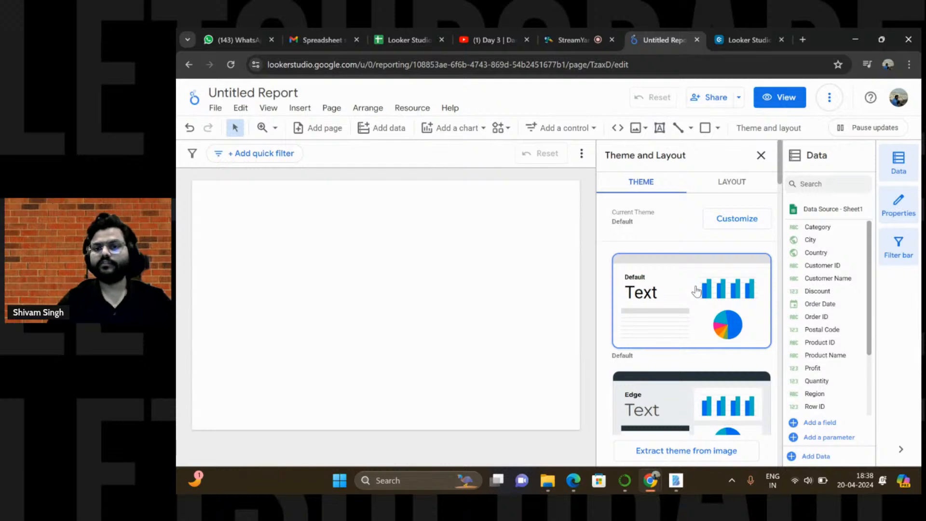
scroll(695, 291, "down", 3)
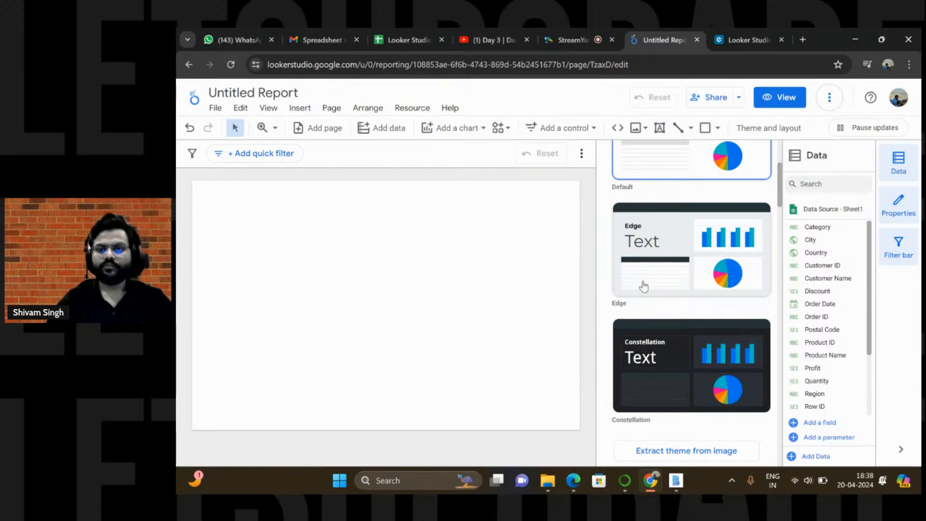
left_click(698, 277)
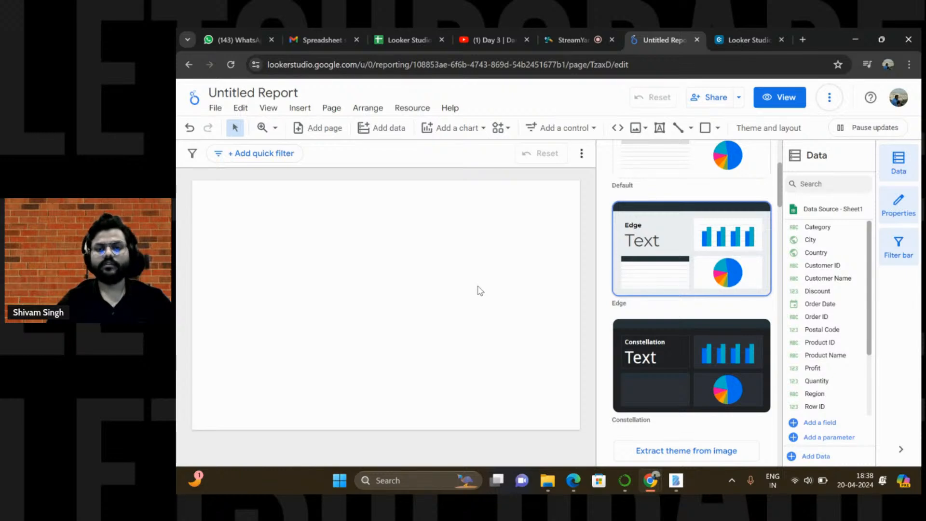
scroll(640, 261, "up", 5)
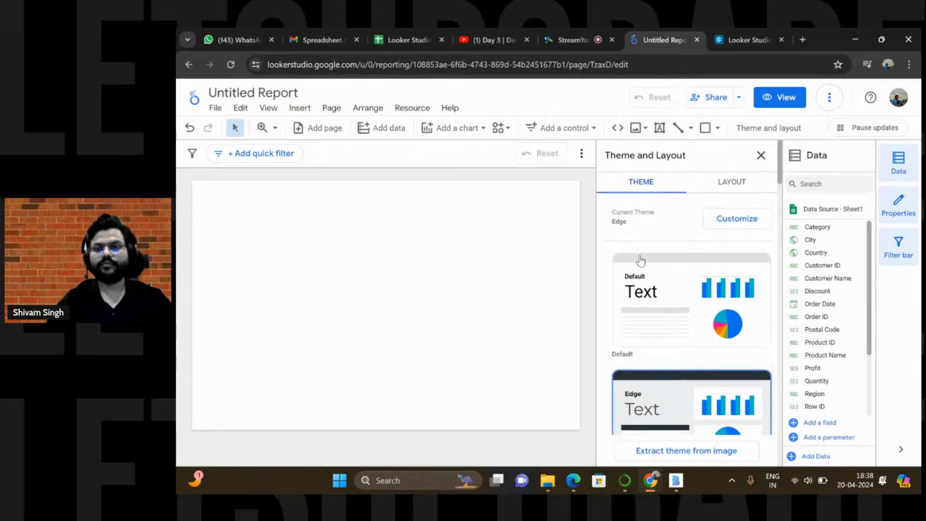
Customize the Edge theme by setting the report background to the custom pink #e28ce3
left_click(729, 191)
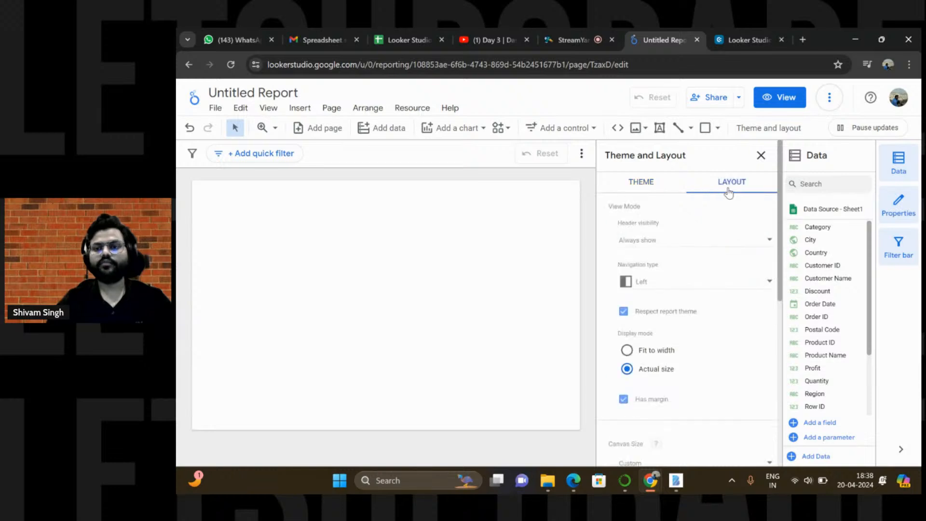
left_click(664, 191)
left_click(723, 226)
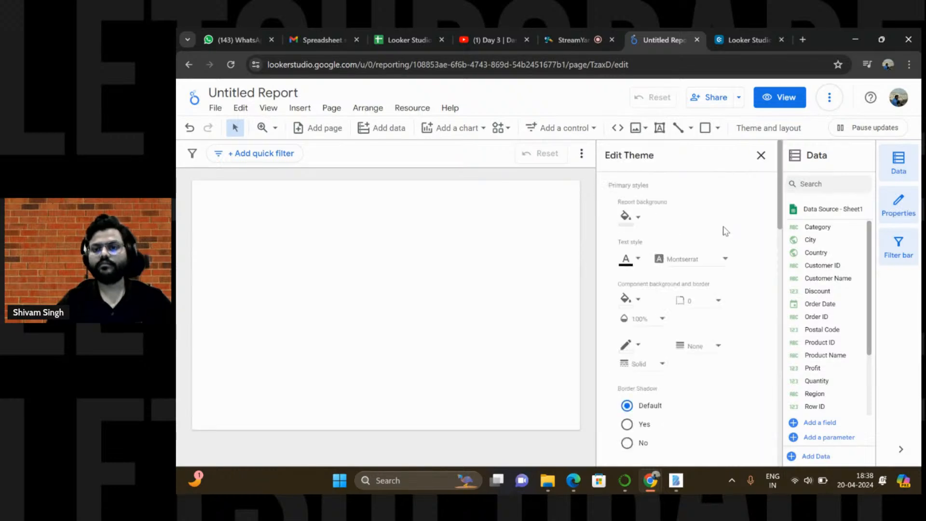
left_click(638, 219)
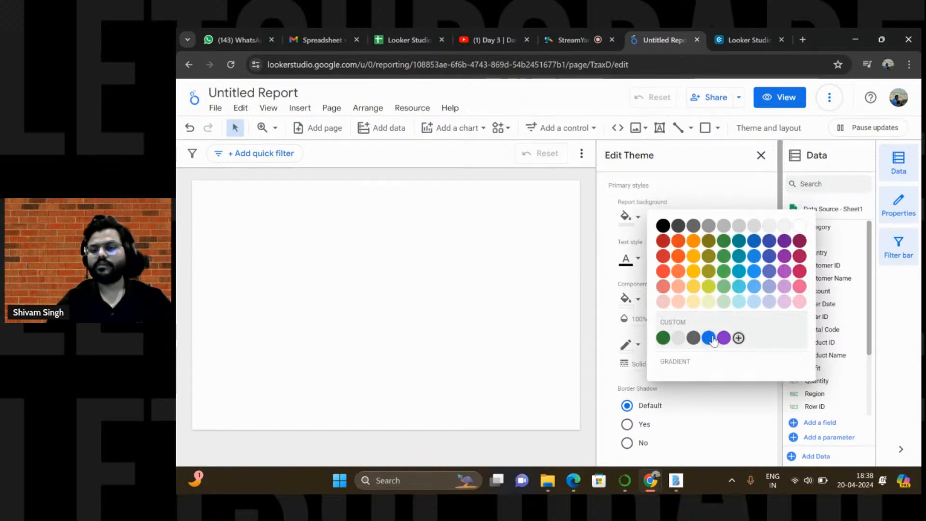
key("Escape")
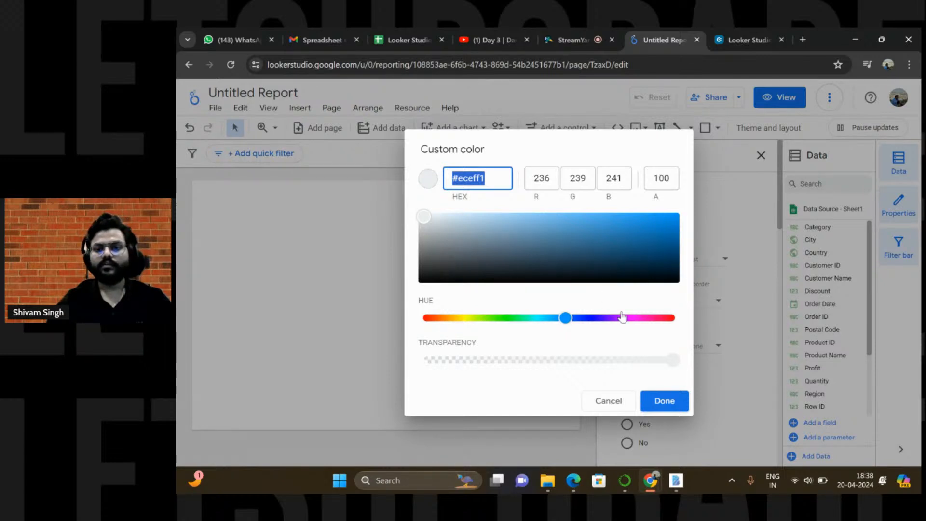
left_click(637, 319)
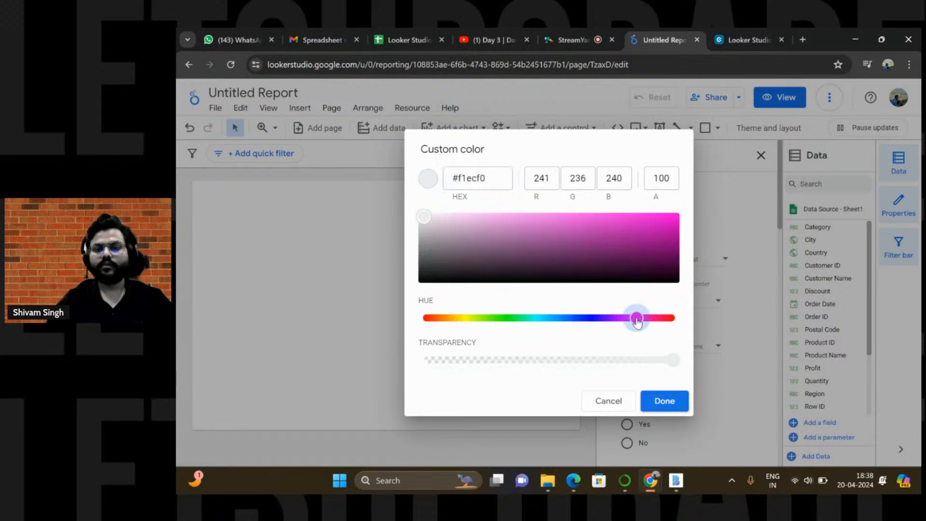
left_click_drag(634, 319, 630, 320)
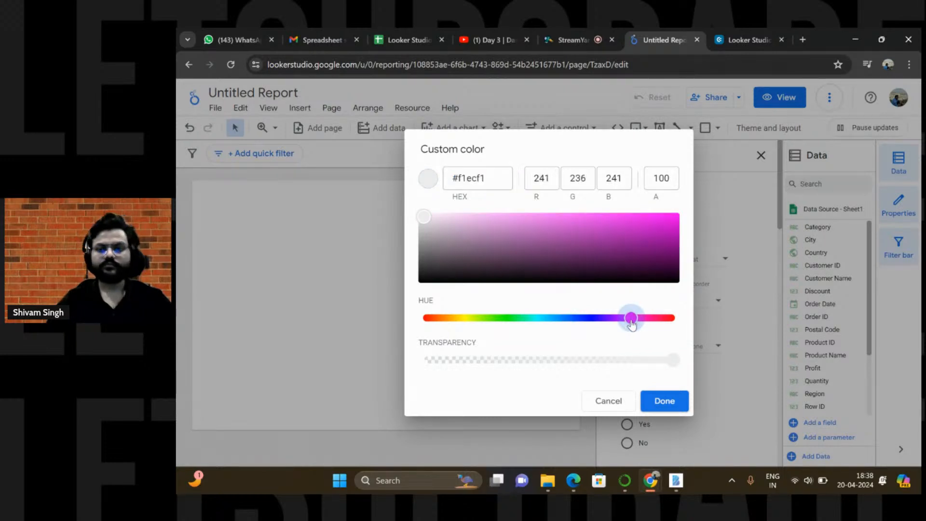
left_click(519, 233)
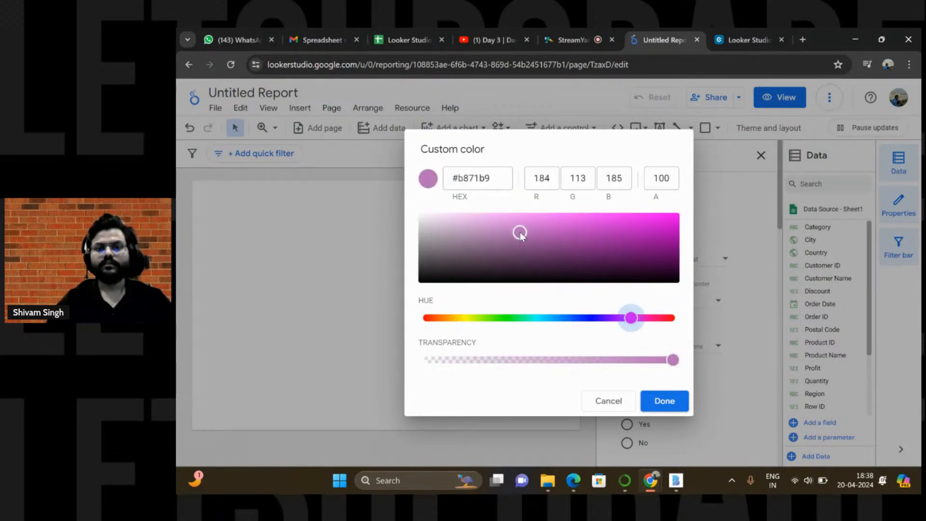
left_click(520, 221)
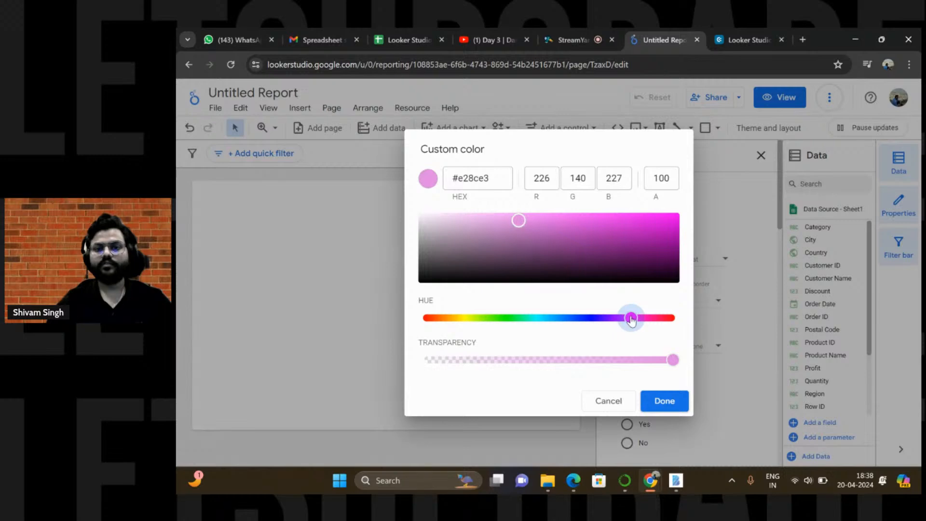
left_click(665, 404)
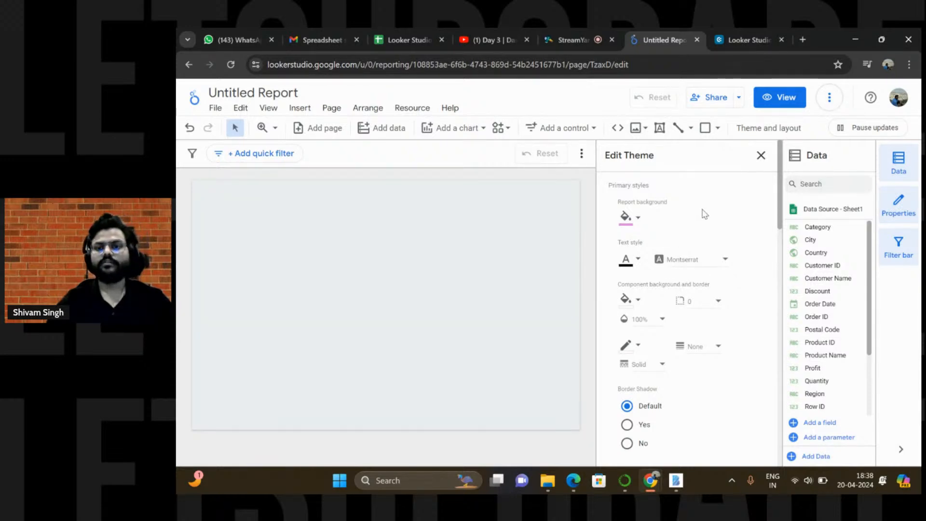
Review the theme's remaining text, component, data and page navigation style settings, and close the theme settings
scroll(632, 294, "down", 3)
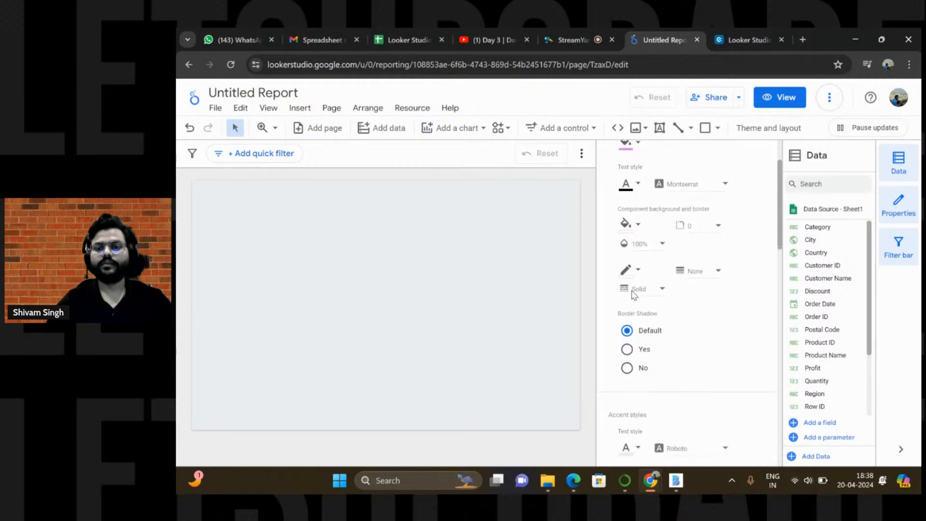
scroll(632, 294, "down", 10)
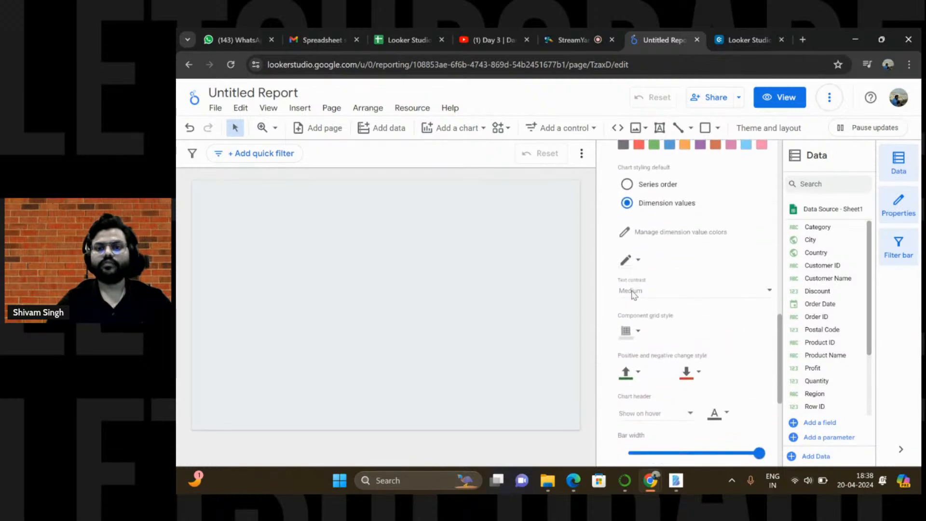
scroll(634, 295, "up", 4)
scroll(634, 295, "up", 2)
scroll(632, 295, "down", 10)
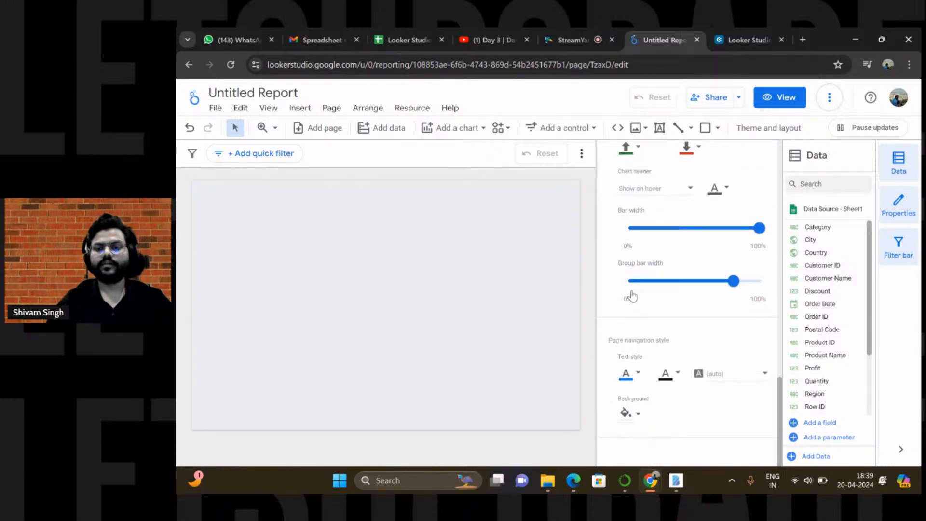
scroll(703, 275, "up", 8)
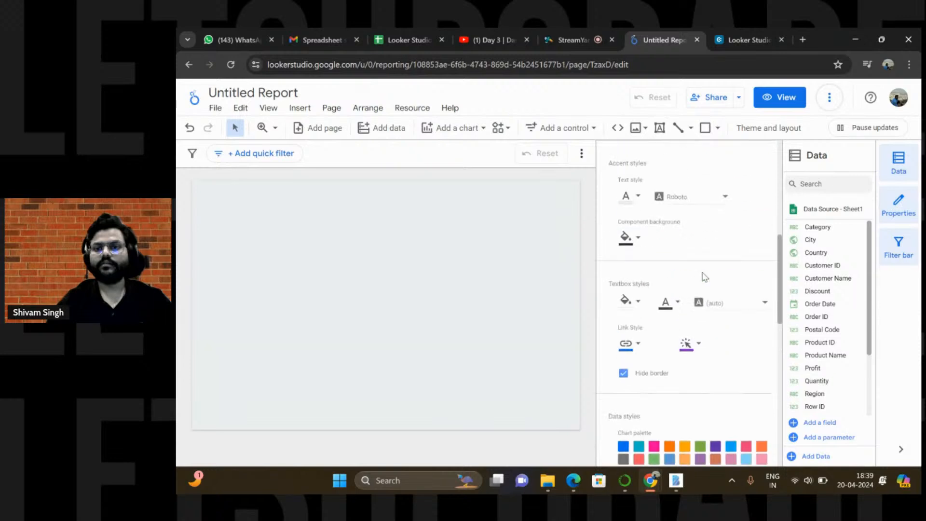
scroll(703, 276, "up", 5)
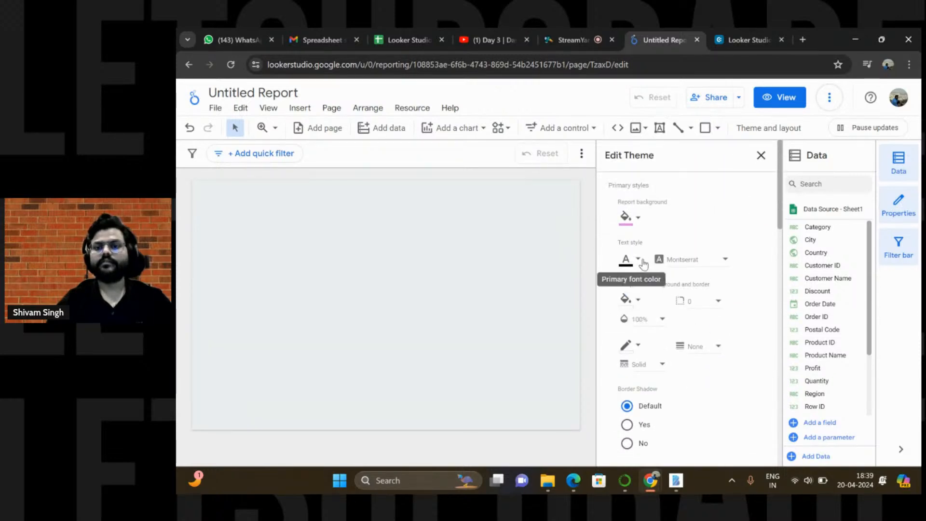
left_click(761, 155)
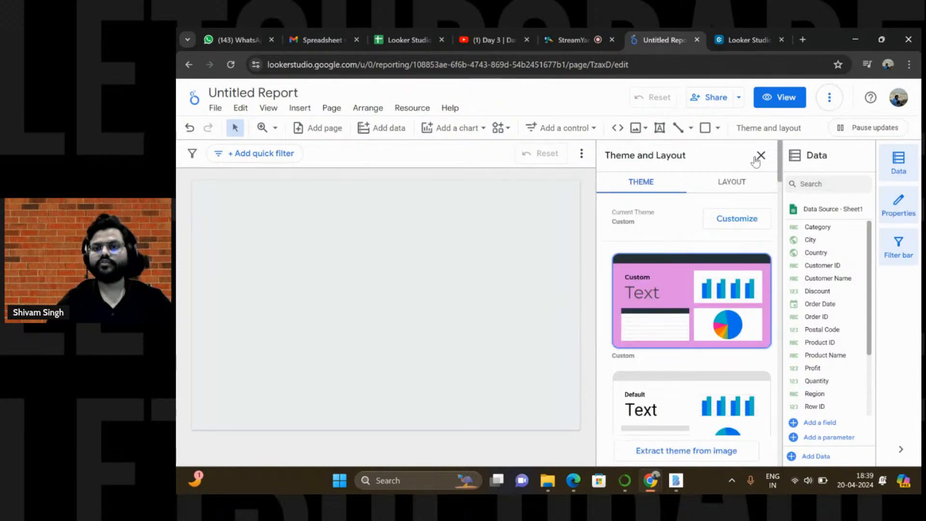
scroll(681, 287, "down", 3)
scroll(680, 287, "up", 3)
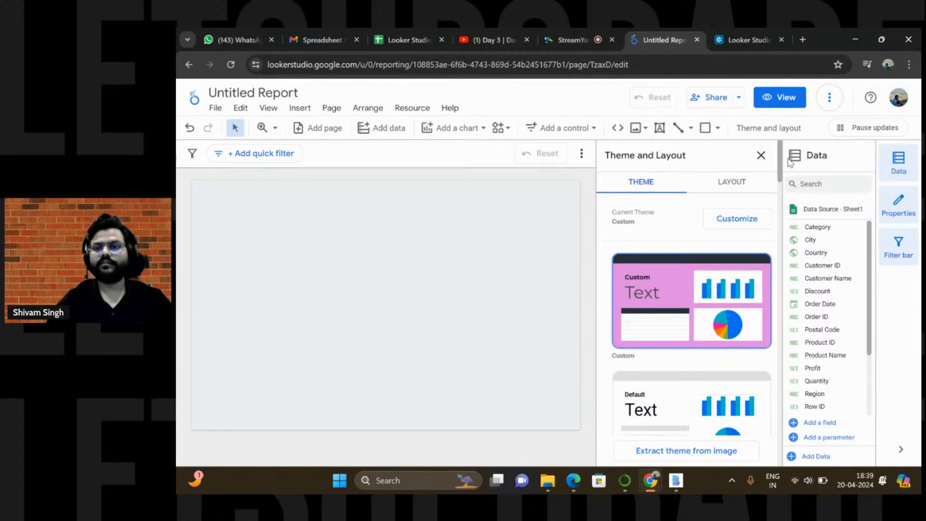
left_click(761, 154)
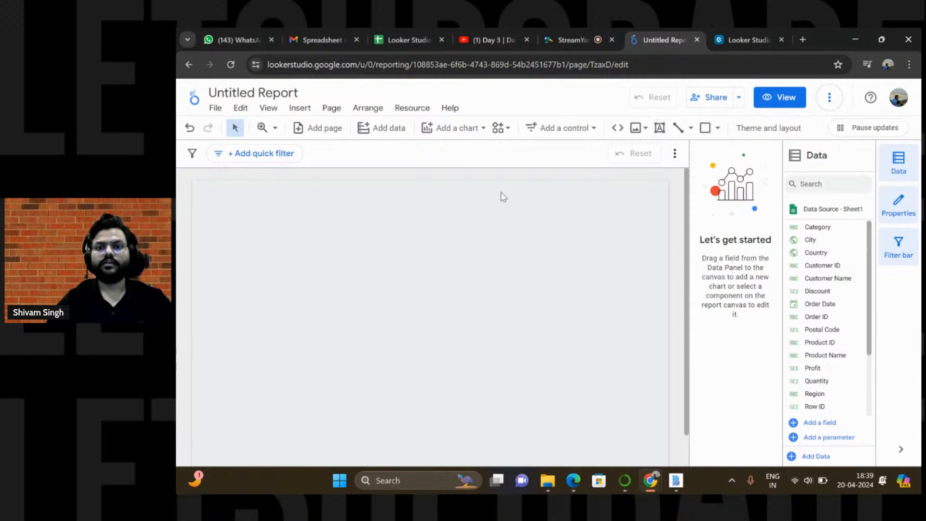
Change the theme's report background to the custom purple #b178cc with 90% opacity and close the theme settings
left_click(659, 128)
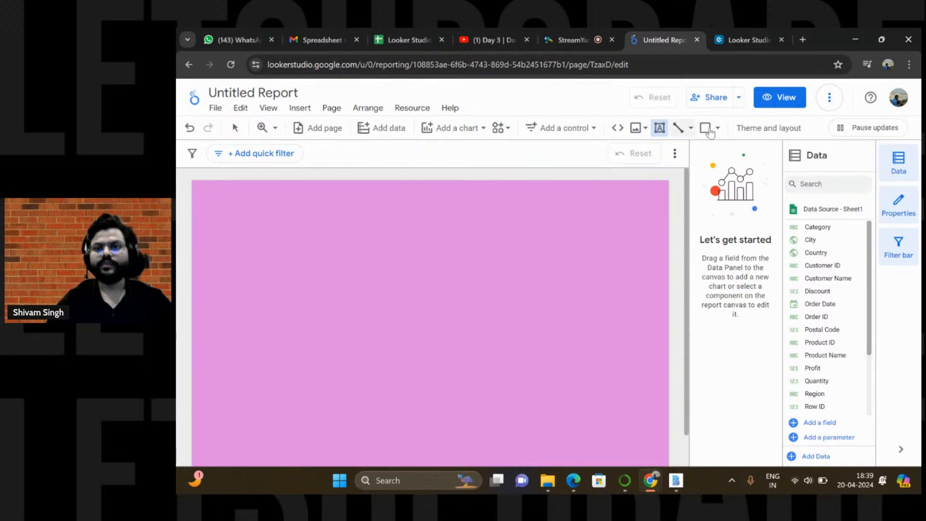
left_click(750, 130)
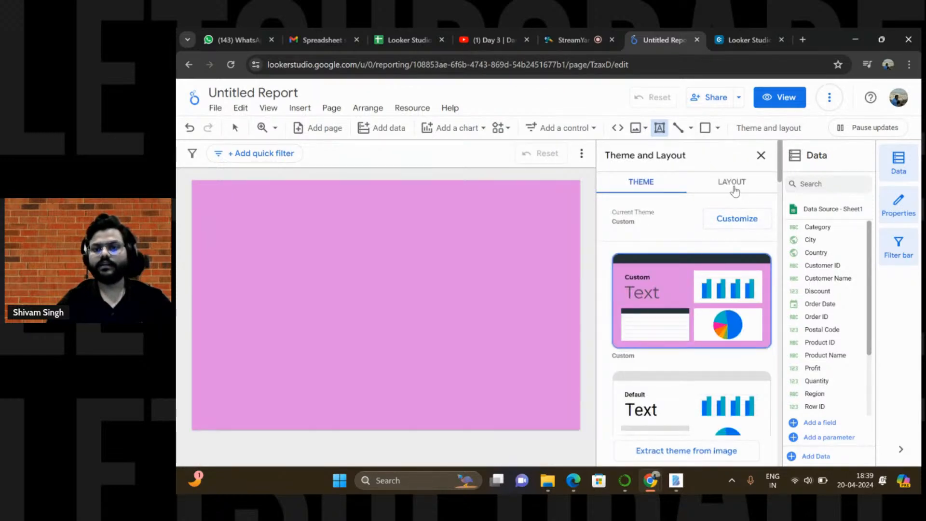
left_click(725, 219)
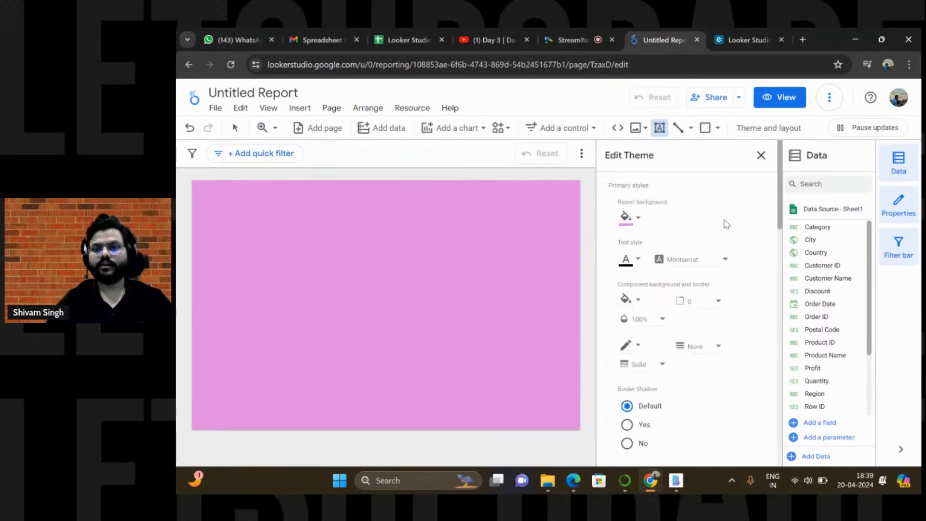
left_click(638, 219)
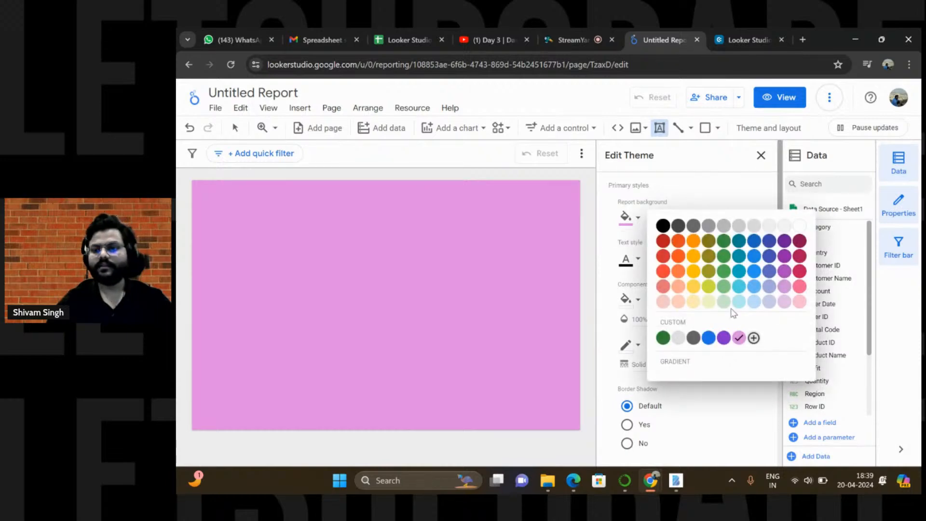
left_click(754, 338)
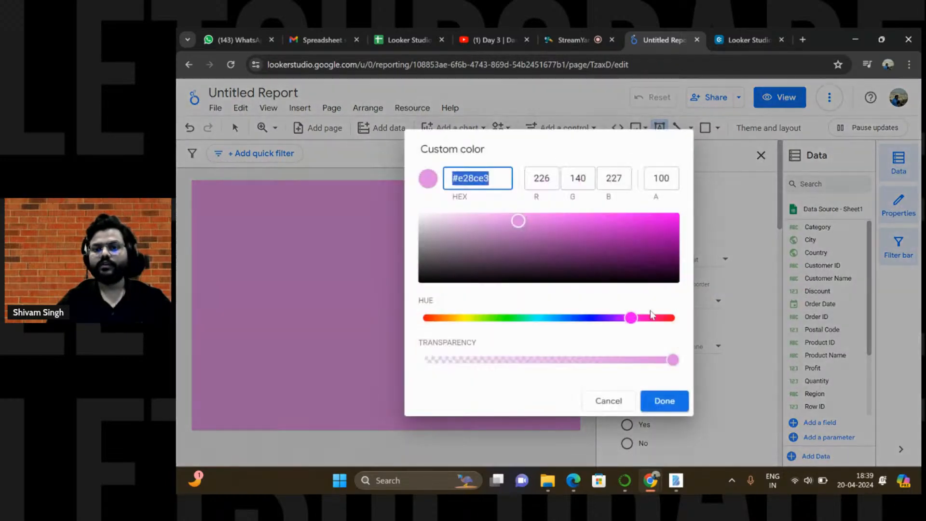
left_click_drag(518, 224, 507, 246)
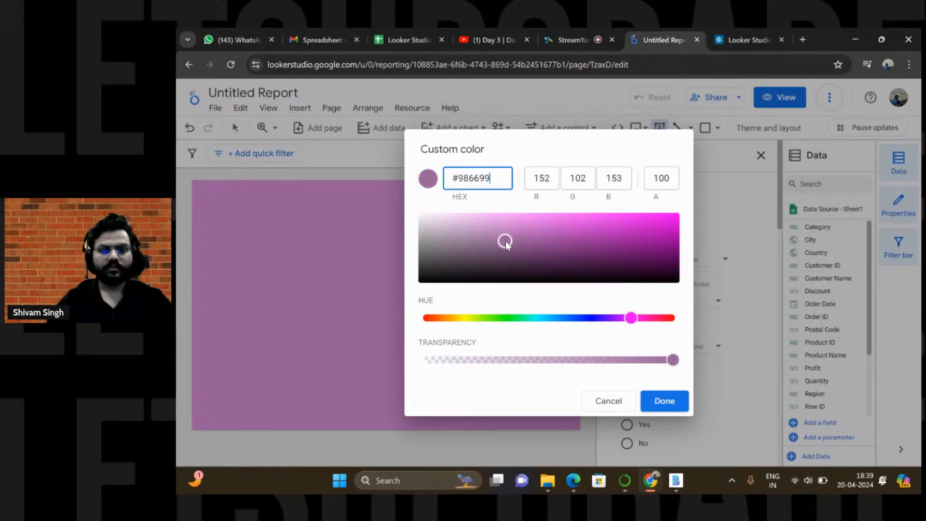
left_click(629, 321)
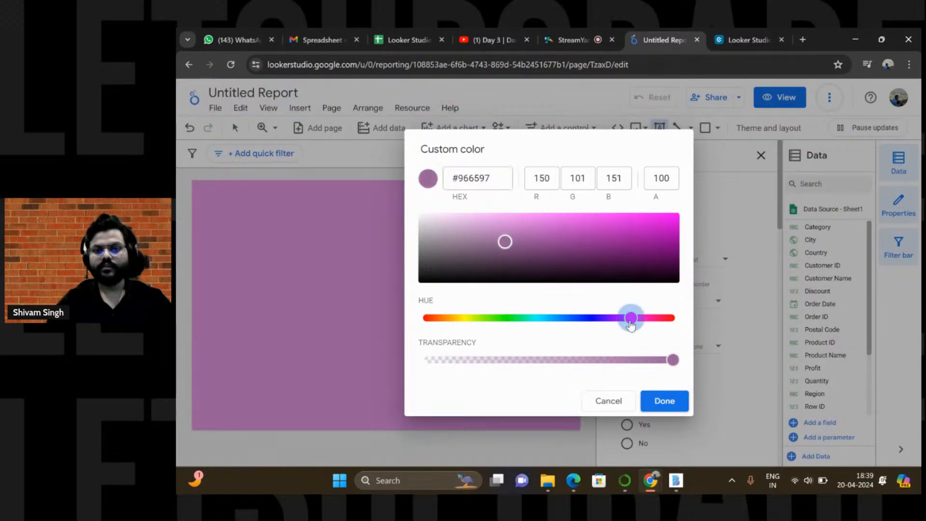
left_click(673, 362)
left_click_drag(674, 365, 648, 367)
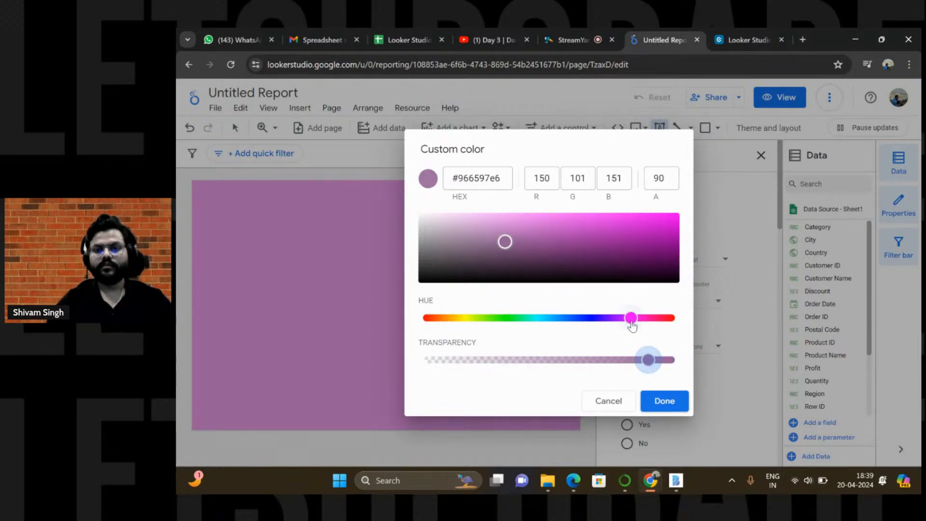
left_click_drag(631, 322, 619, 326)
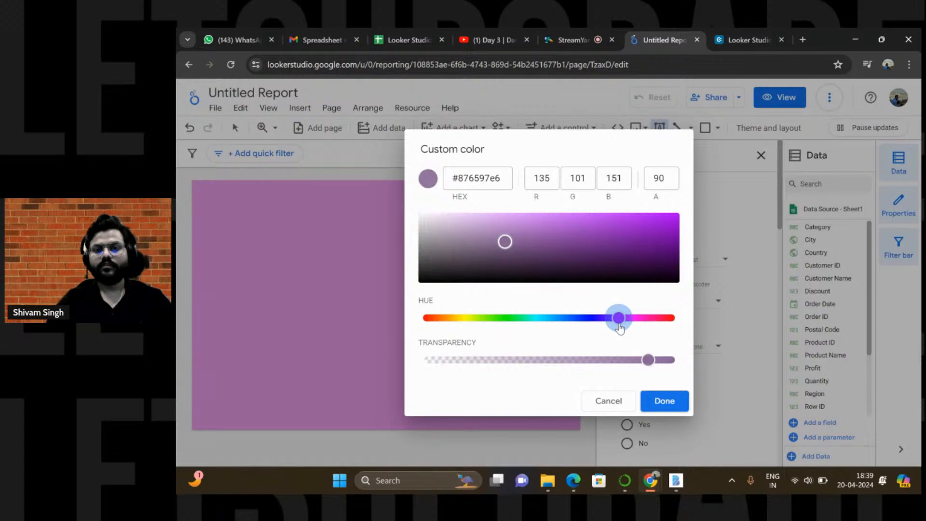
left_click_drag(505, 242, 542, 235)
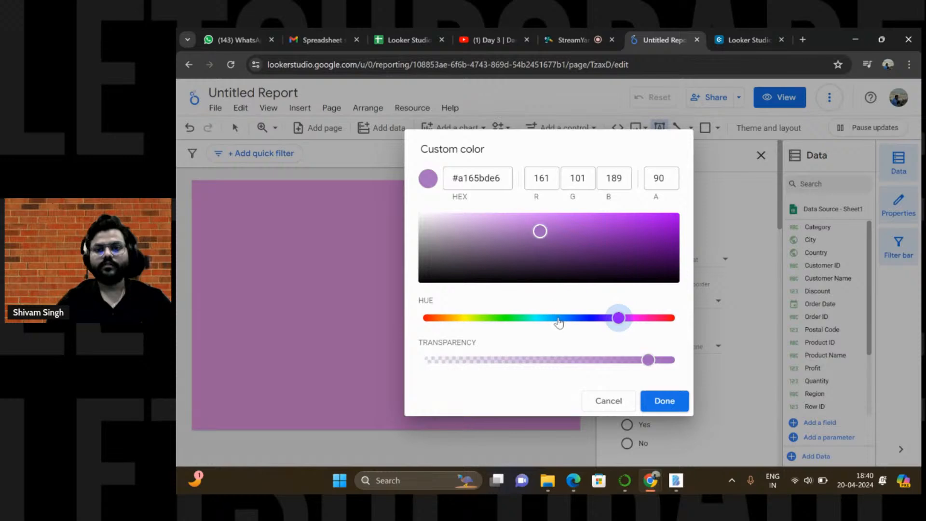
left_click_drag(539, 233, 526, 226)
left_click(670, 403)
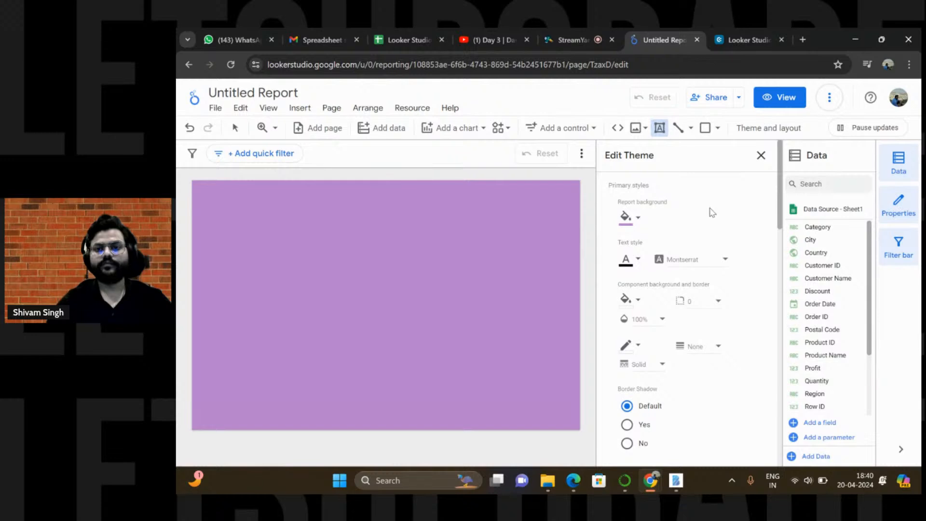
left_click(761, 155)
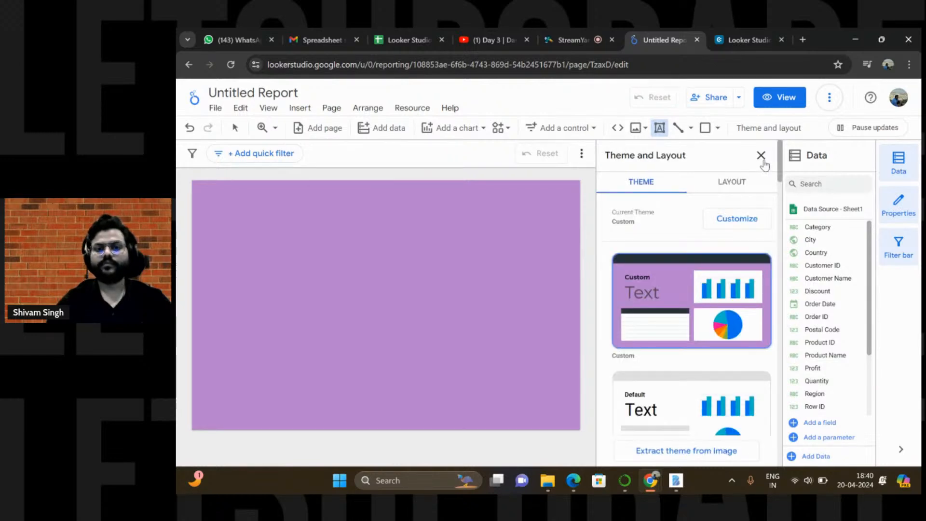
left_click(761, 157)
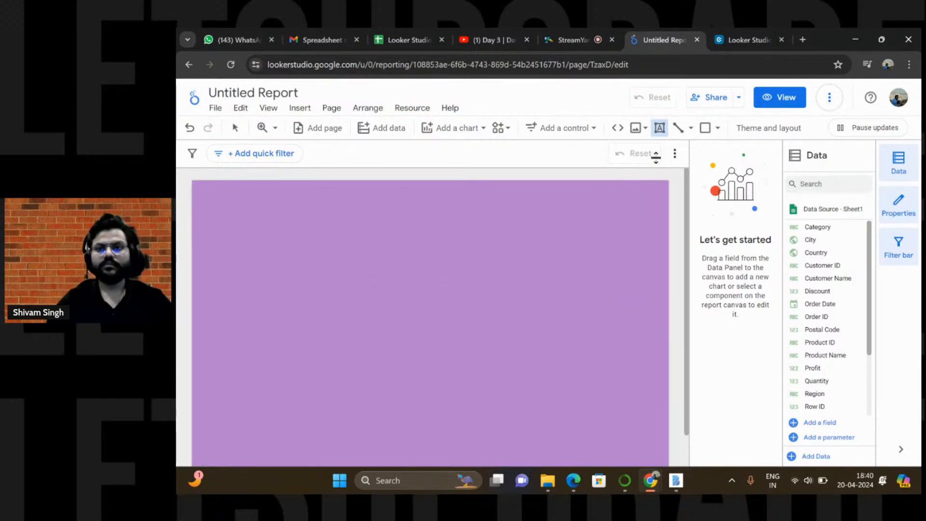
Change the theme's report background to the custom muted purple #9272a2 with 100% opacity and close the theme settings
left_click(758, 130)
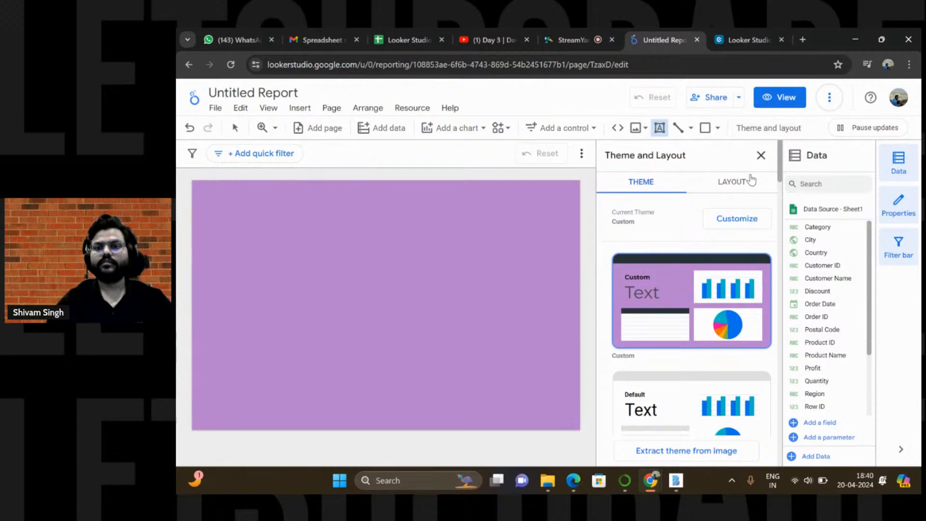
left_click(736, 218)
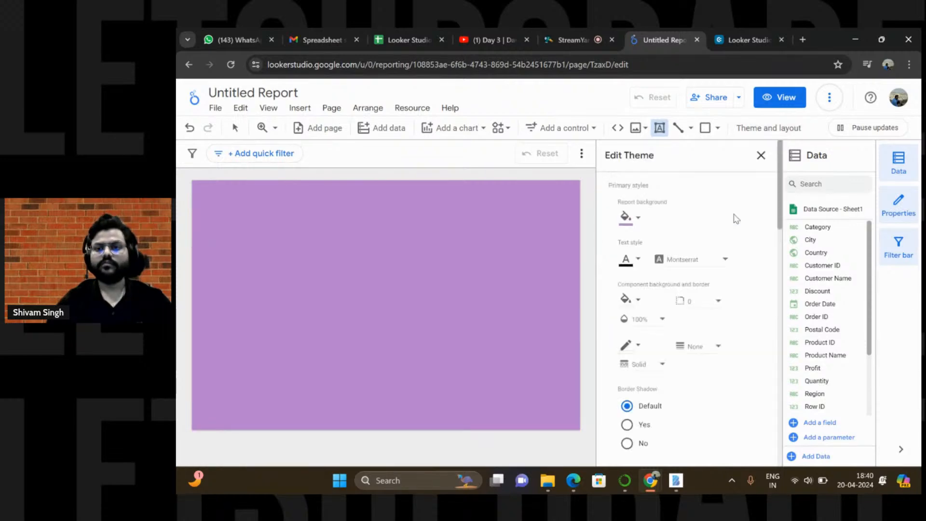
left_click(638, 220)
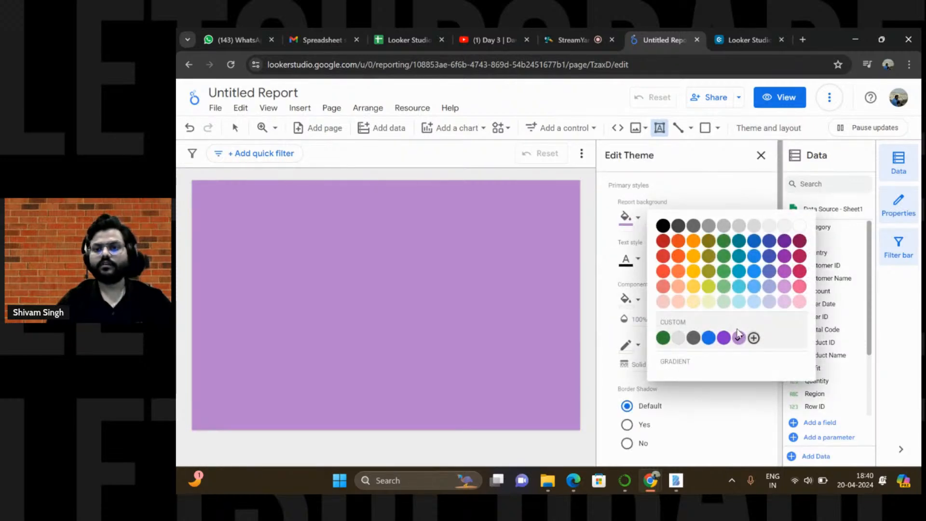
left_click(754, 338)
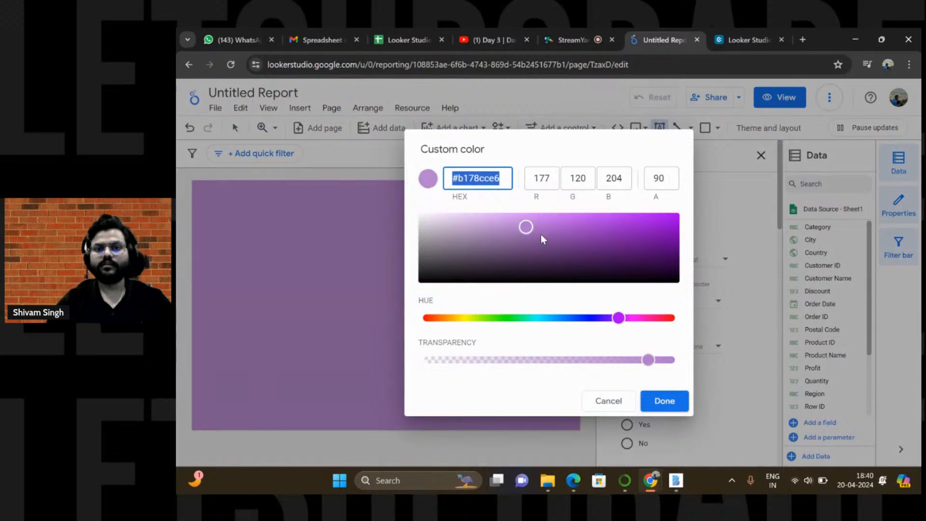
left_click_drag(523, 232, 517, 243)
left_click_drag(644, 363, 673, 360)
left_click_drag(518, 247, 496, 242)
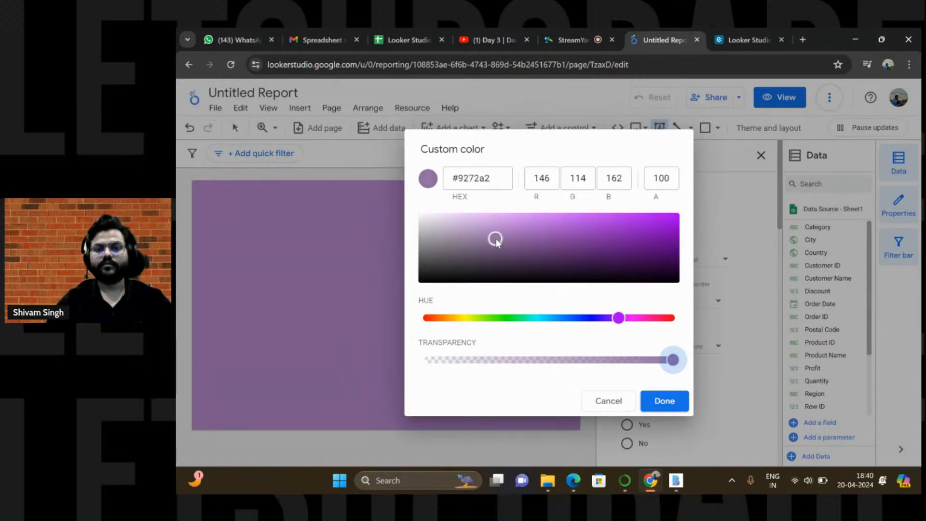
left_click(670, 404)
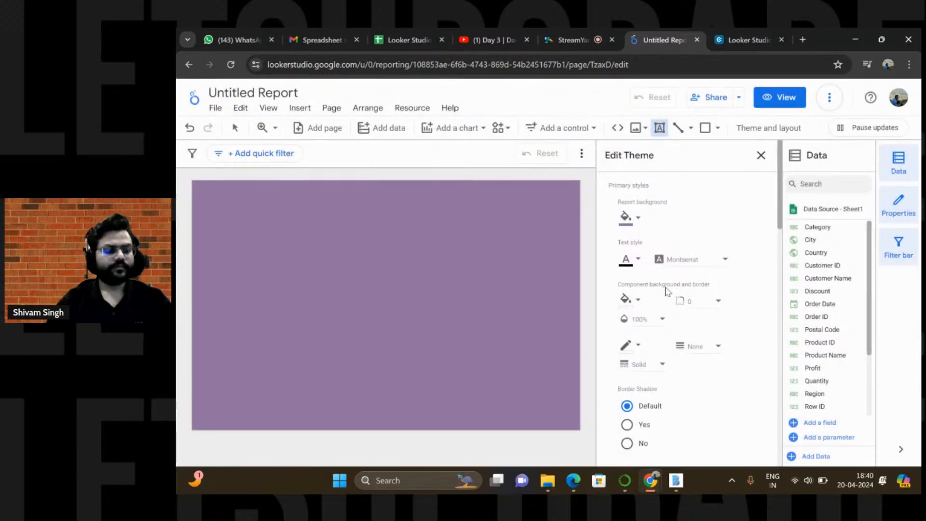
left_click(760, 156)
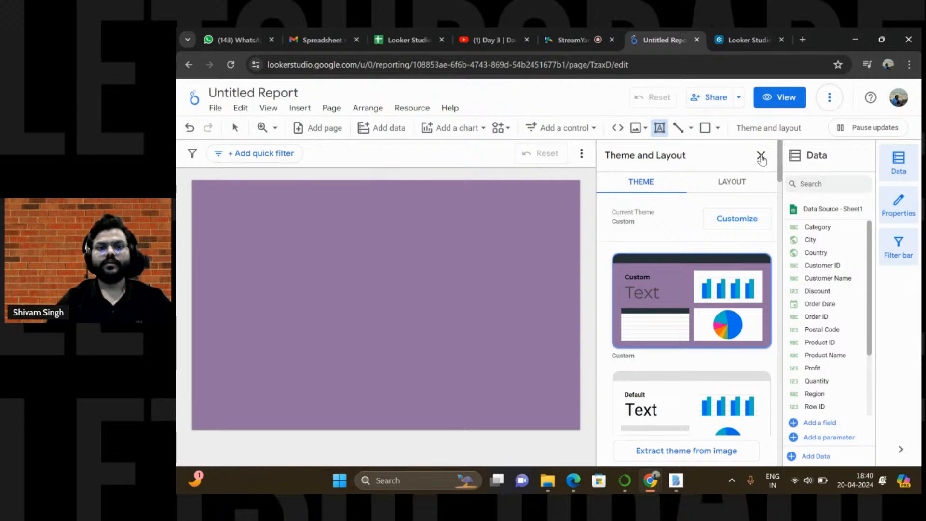
left_click(760, 155)
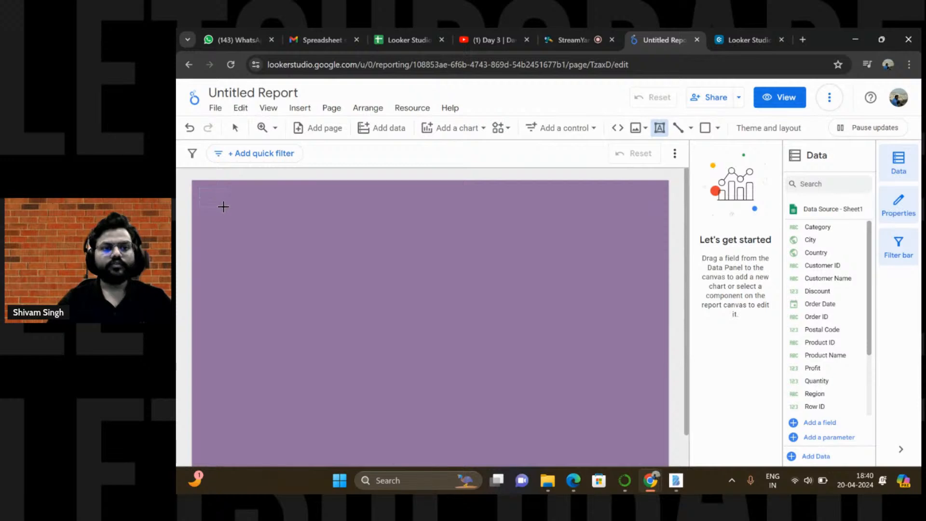
Place a text box in the canvas's upper-left corner and stretch it across the page width as a header band
key("Escape")
left_click(195, 192)
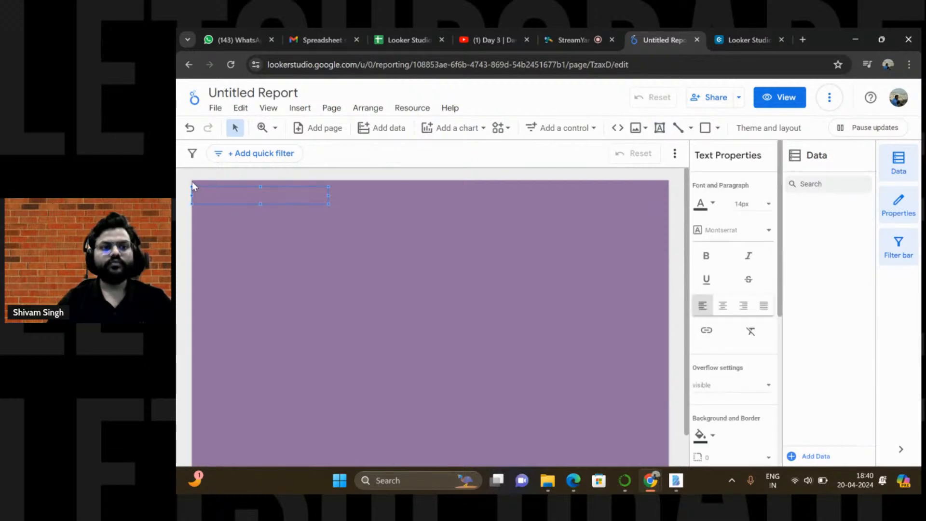
left_click_drag(328, 203, 525, 223)
left_click_drag(621, 217, 666, 214)
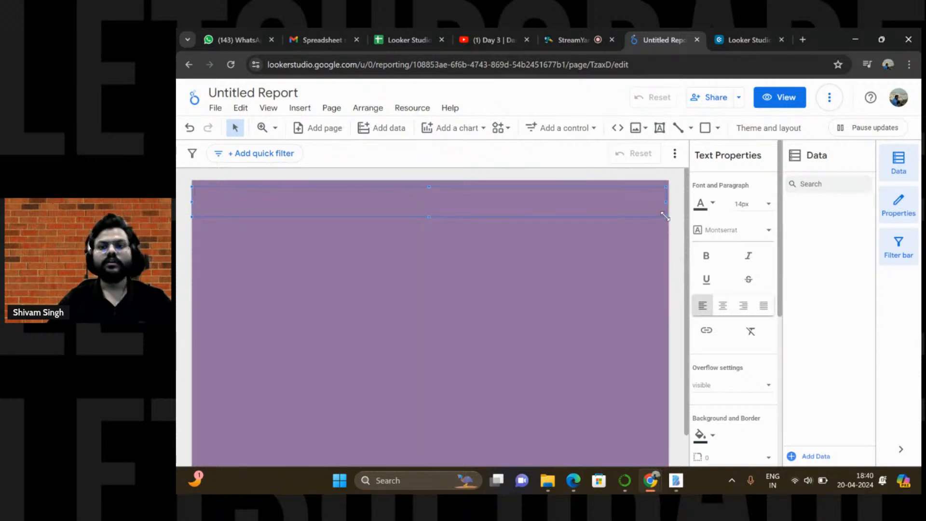
left_click_drag(664, 219, 663, 217)
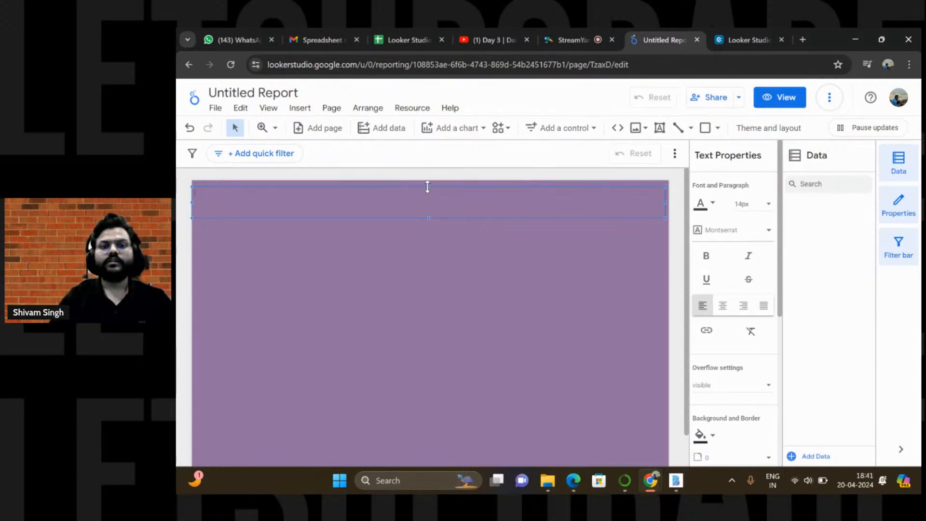
left_click_drag(427, 185, 428, 184)
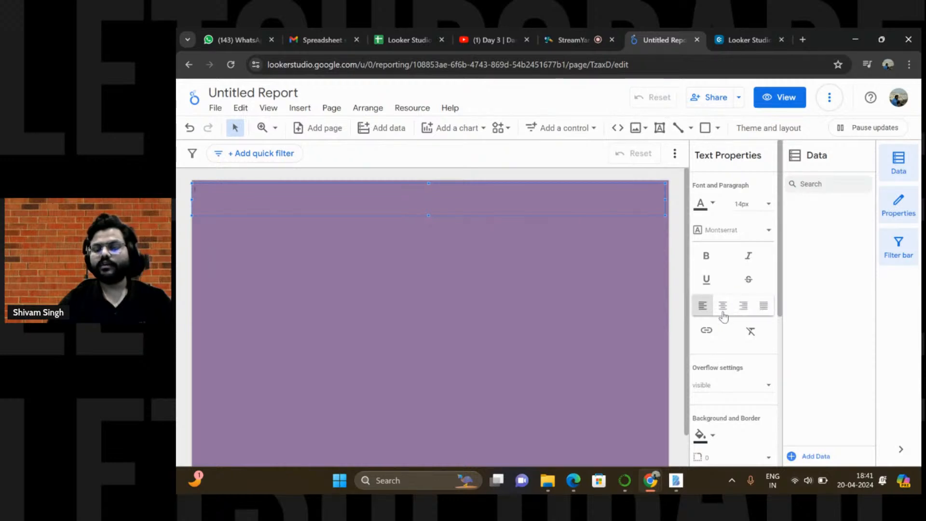
Set the header text box's border radius to 20
scroll(723, 318, "down", 3)
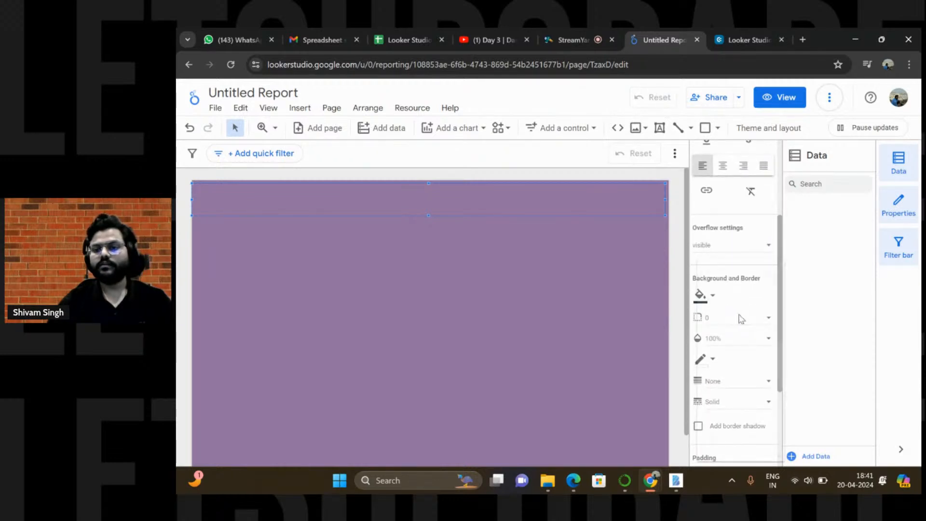
left_click(737, 320)
scroll(716, 416, "down", 2)
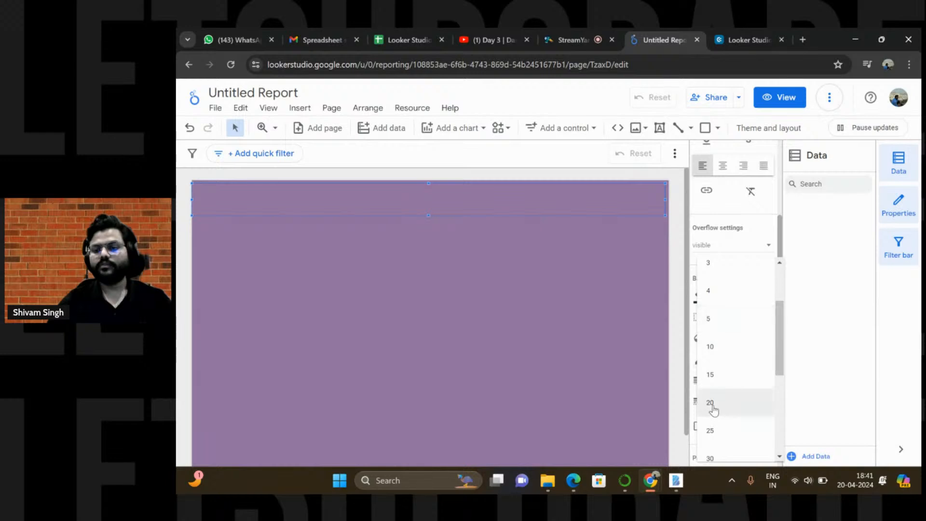
left_click(713, 409)
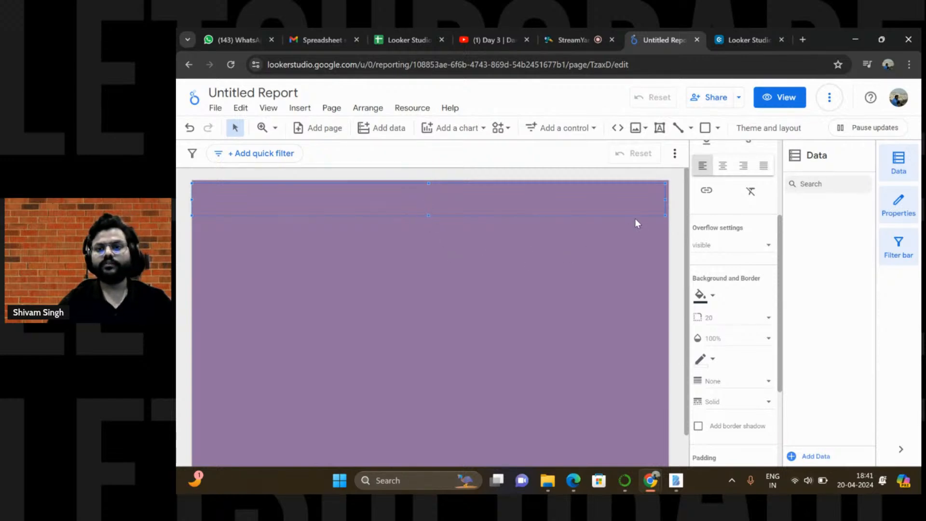
Reselect the header text box and nudge it slightly right and down on the canvas
left_click(646, 273)
left_click(545, 203)
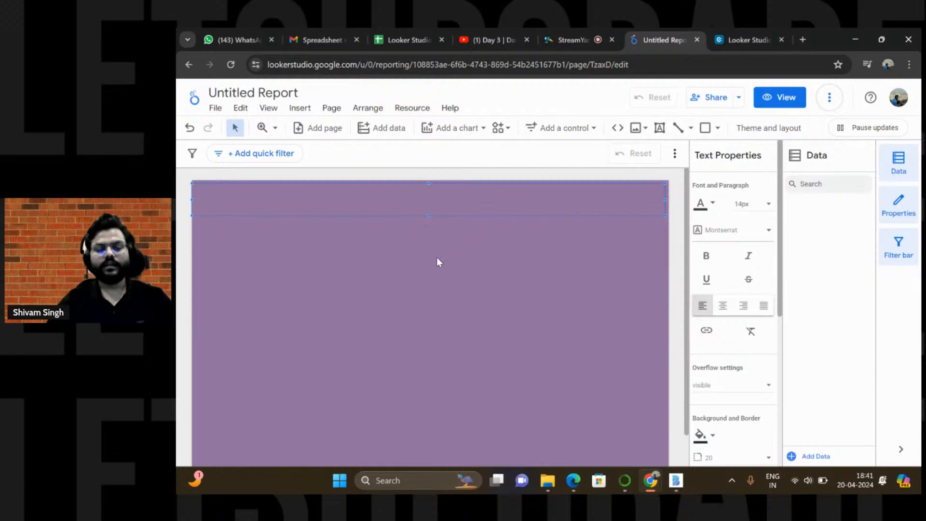
key("shift+Right")
key("shift+Down")
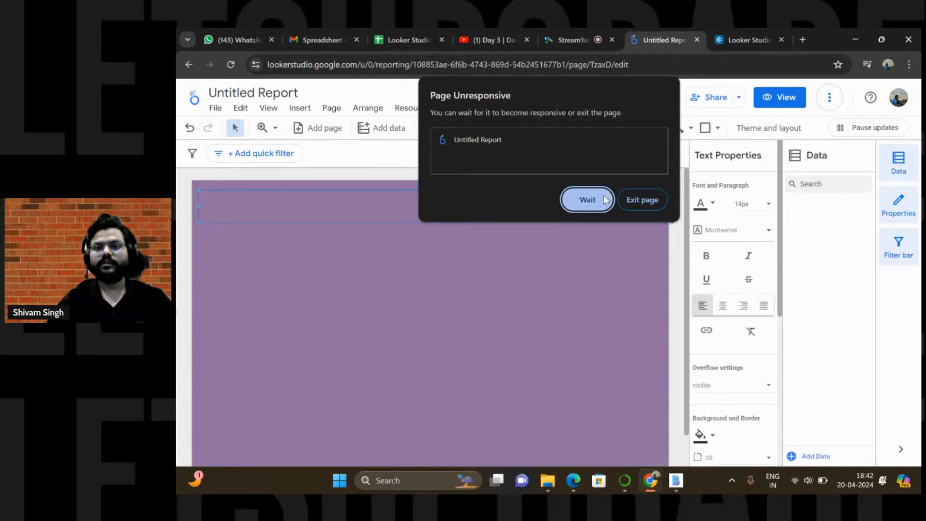
Close the WhatsApp browser tab, exit the unresponsive report page and reload the report
left_click(587, 198)
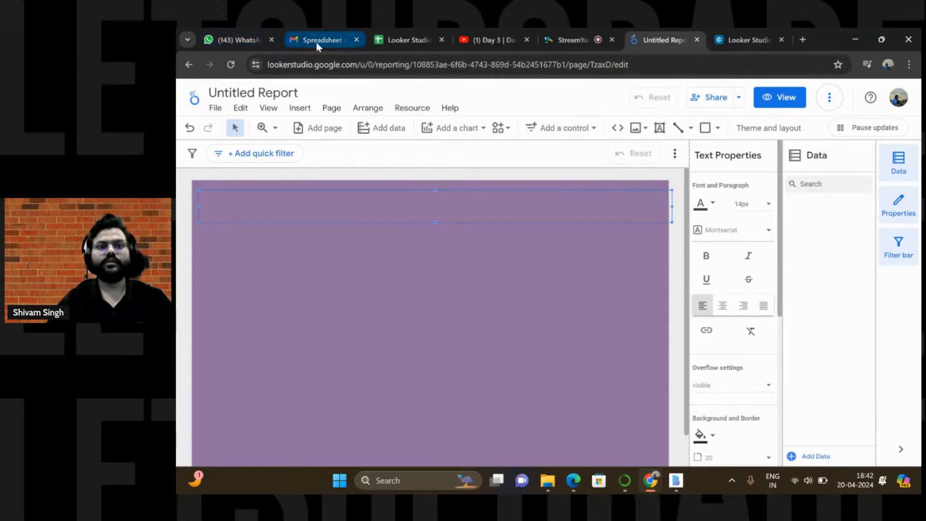
left_click(274, 38)
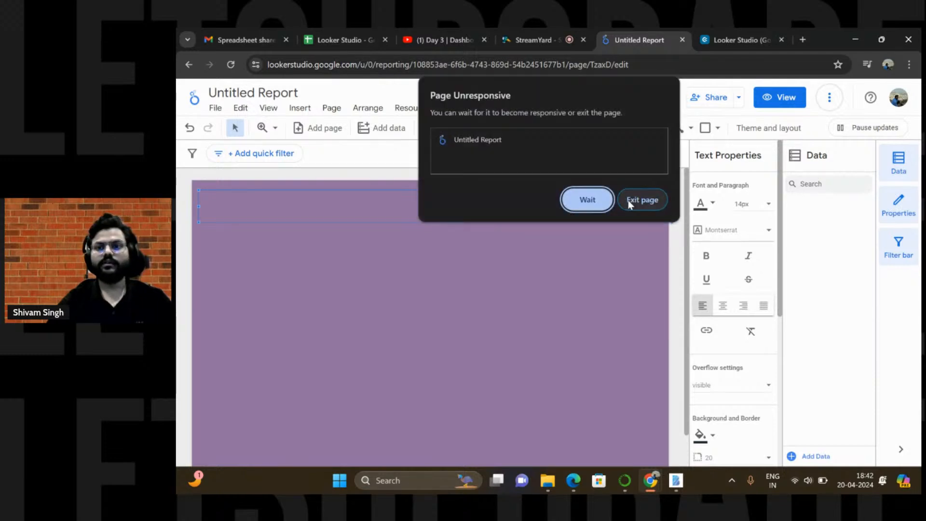
left_click(638, 202)
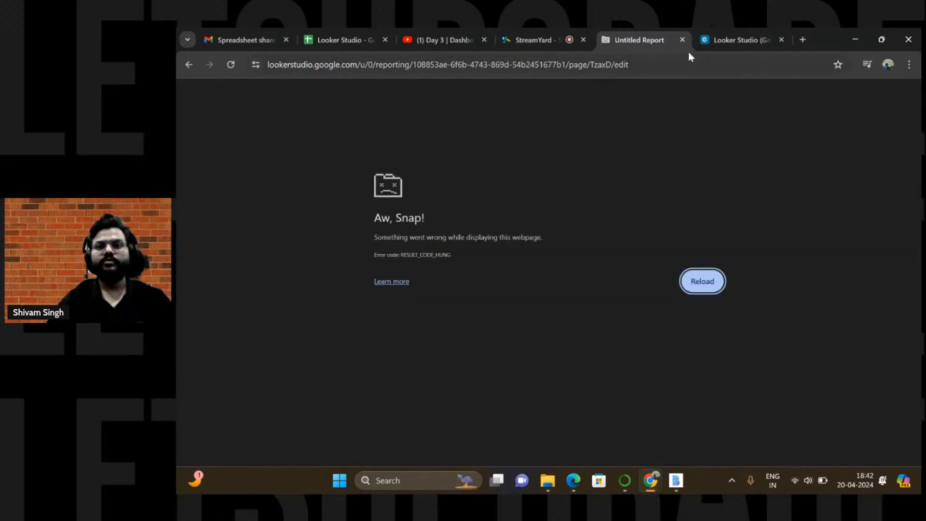
left_click(231, 65)
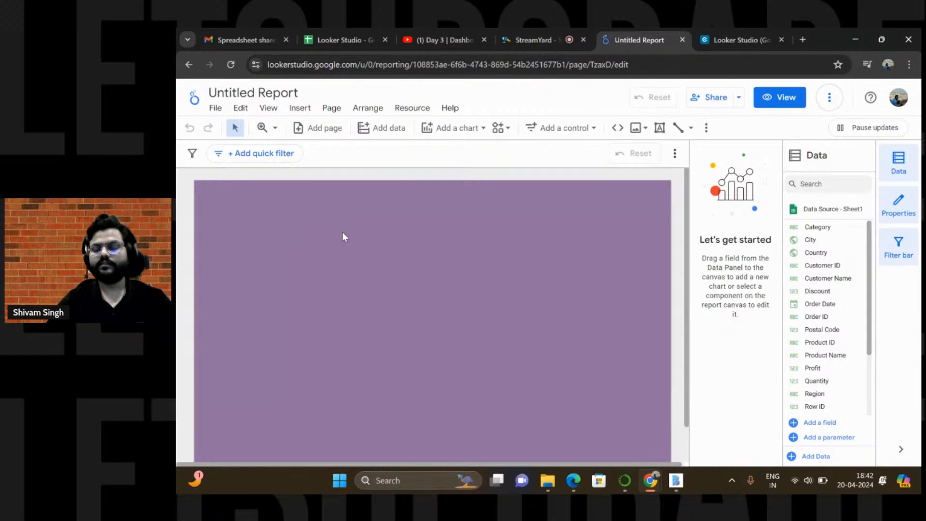
Pull the text box's right edge inside the canvas and move the box lower on the page
left_click(227, 208)
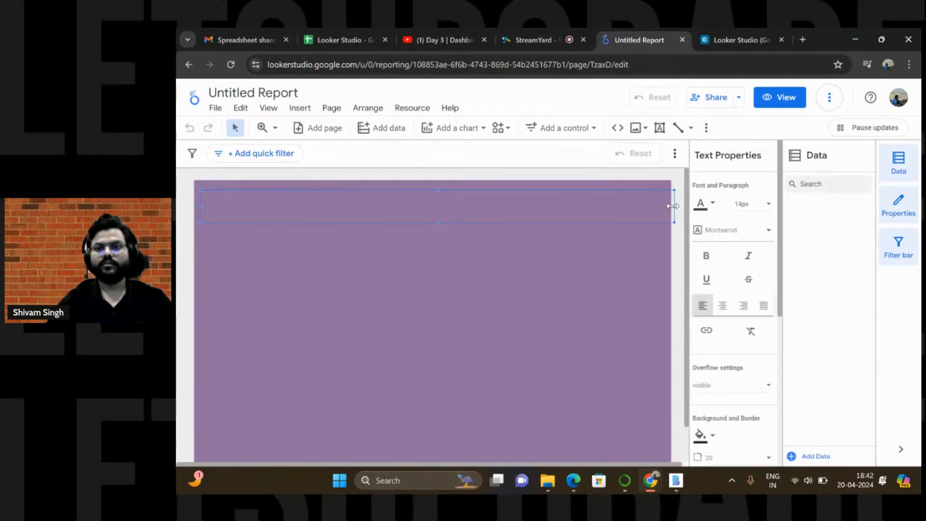
left_click_drag(674, 205, 657, 200)
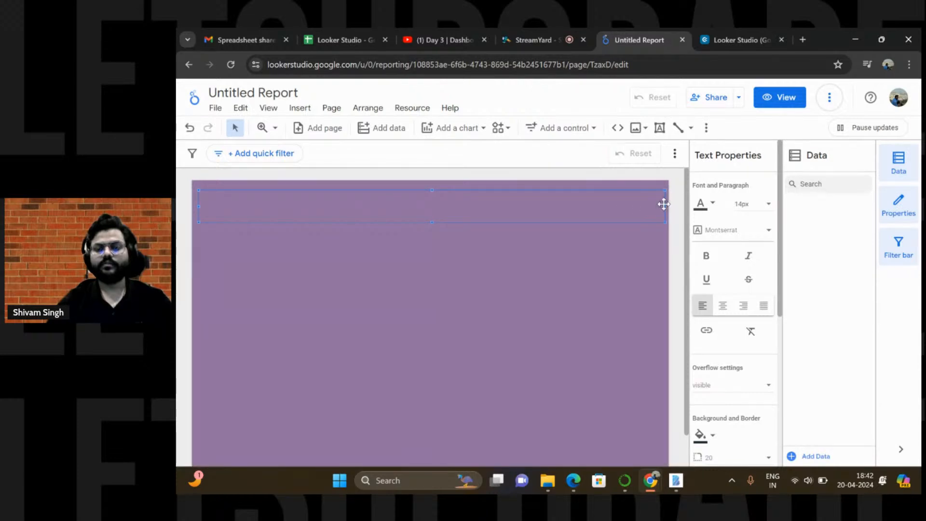
left_click_drag(661, 206, 659, 256)
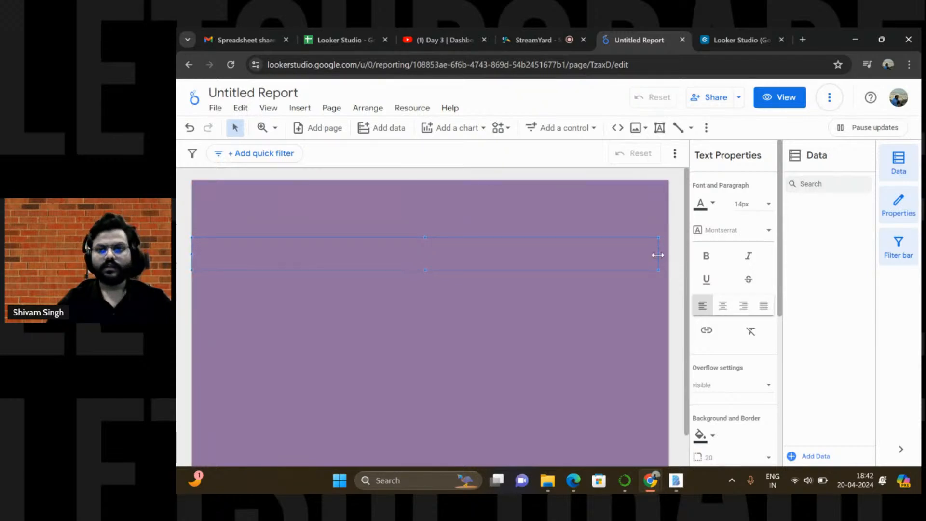
Reshape the text box into a compact, taller rectangle right of the canvas centre by pulling in its sides and extending its height
left_click_drag(658, 253, 510, 255)
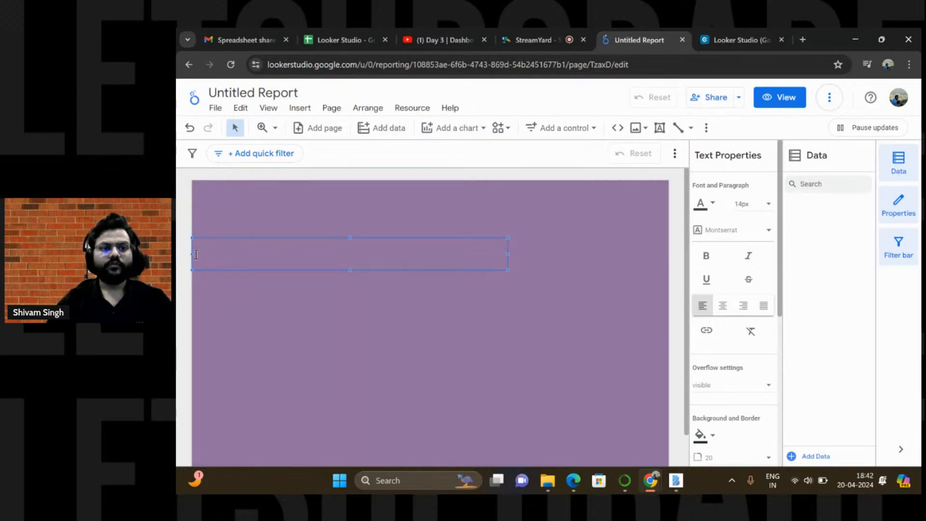
left_click_drag(191, 253, 260, 254)
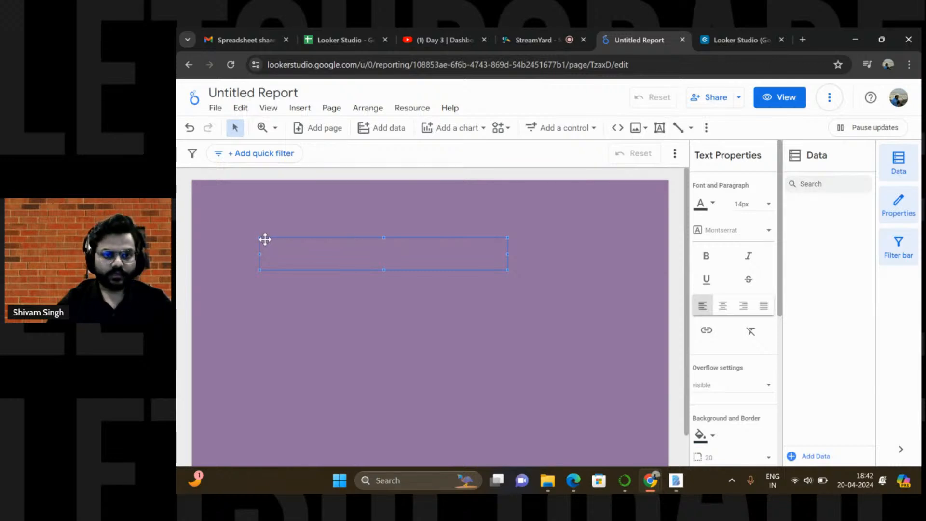
left_click_drag(267, 240, 418, 262)
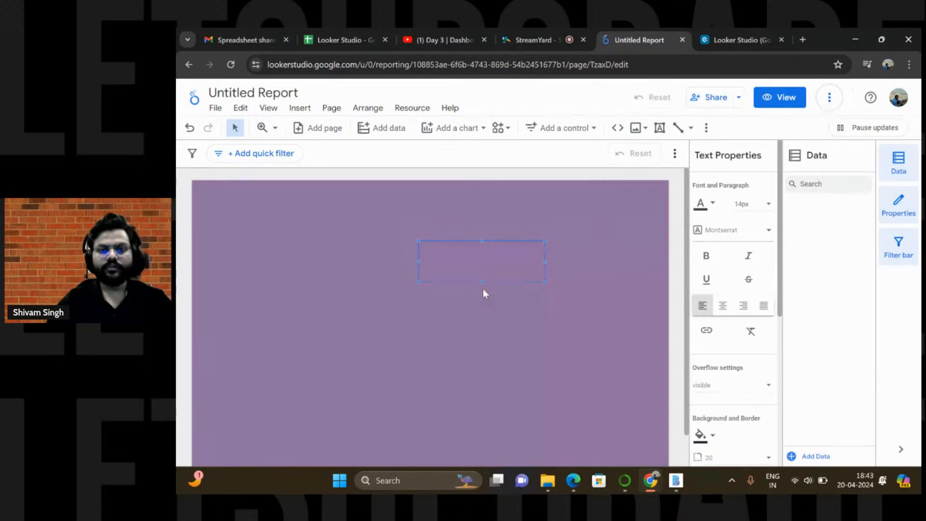
left_click_drag(487, 337, 490, 334)
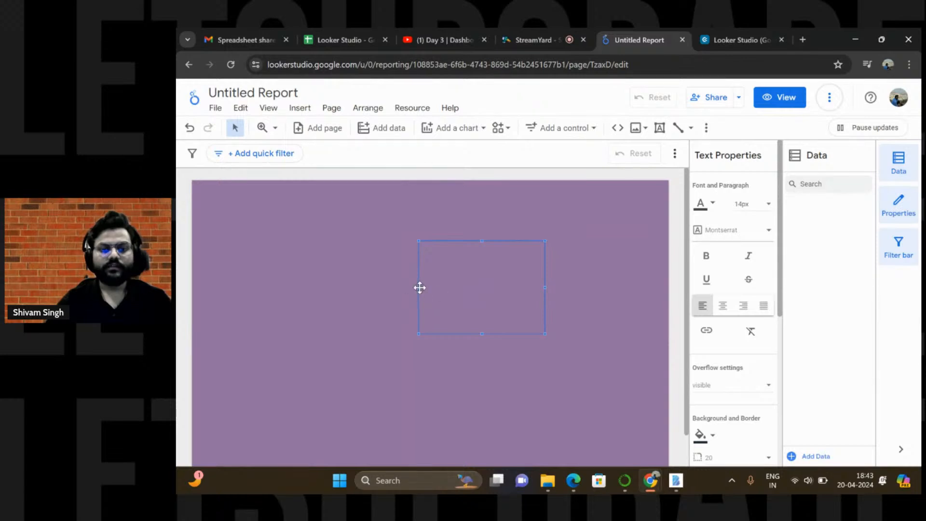
Fine-tune the text box's width by extending its left edge and pulling in its right edge
left_click_drag(417, 287, 415, 288)
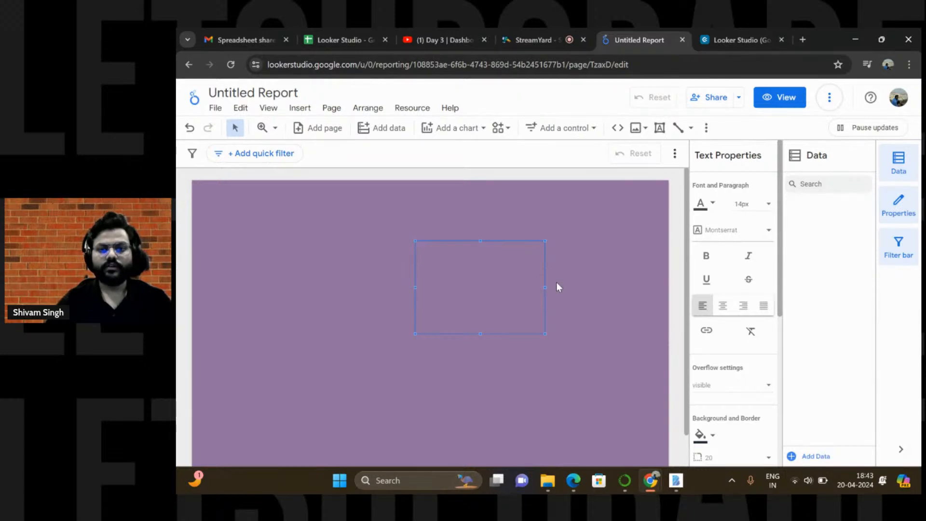
left_click_drag(545, 286, 536, 287)
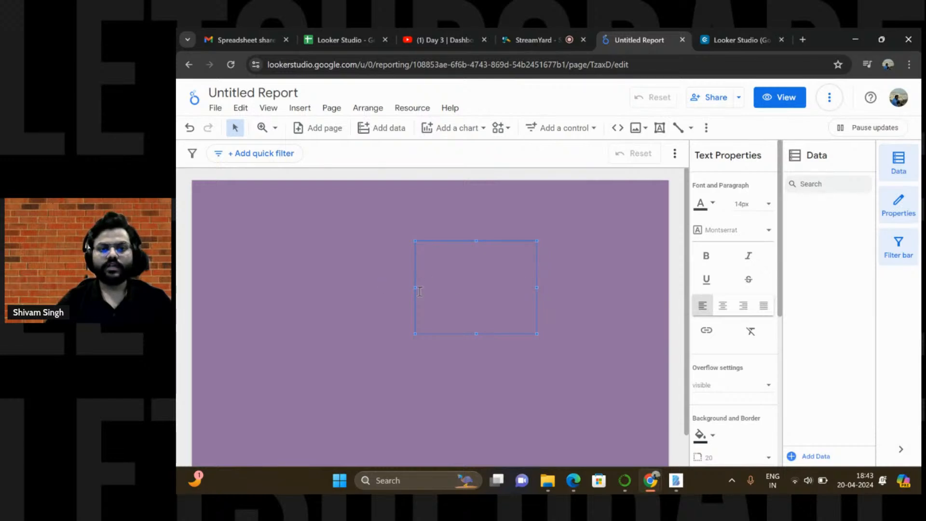
left_click_drag(414, 287, 409, 287)
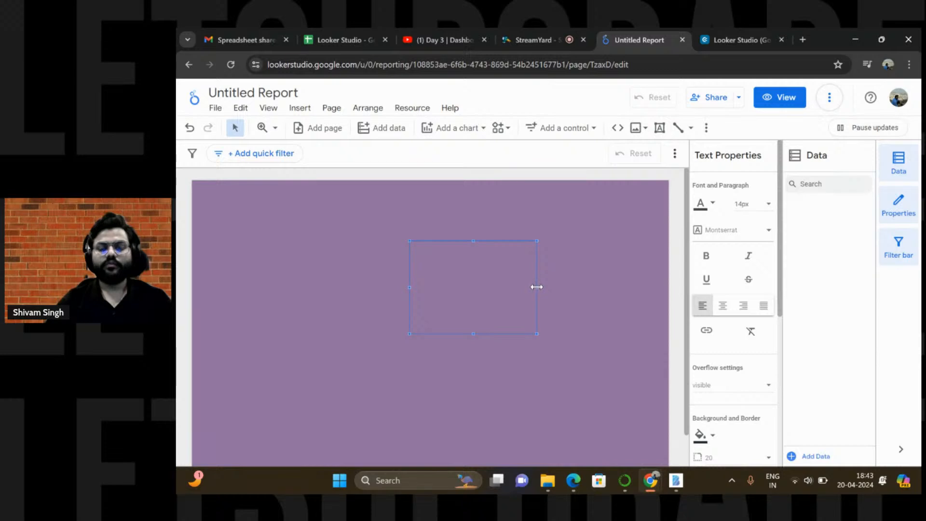
left_click_drag(536, 288, 529, 289)
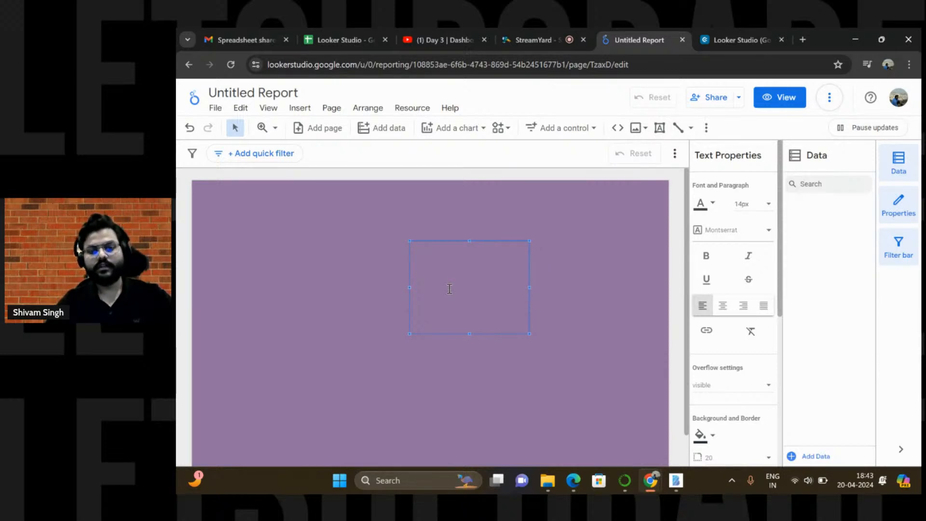
Move the whole text box around the canvas and leave it just right of the centre
left_click_drag(409, 281, 407, 353)
key("ctrl+z")
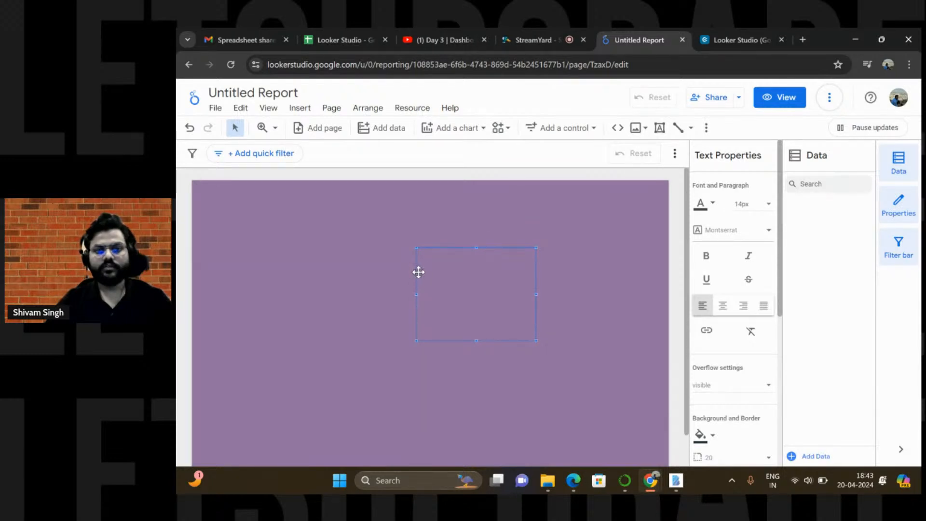
left_click_drag(417, 270, 415, 297)
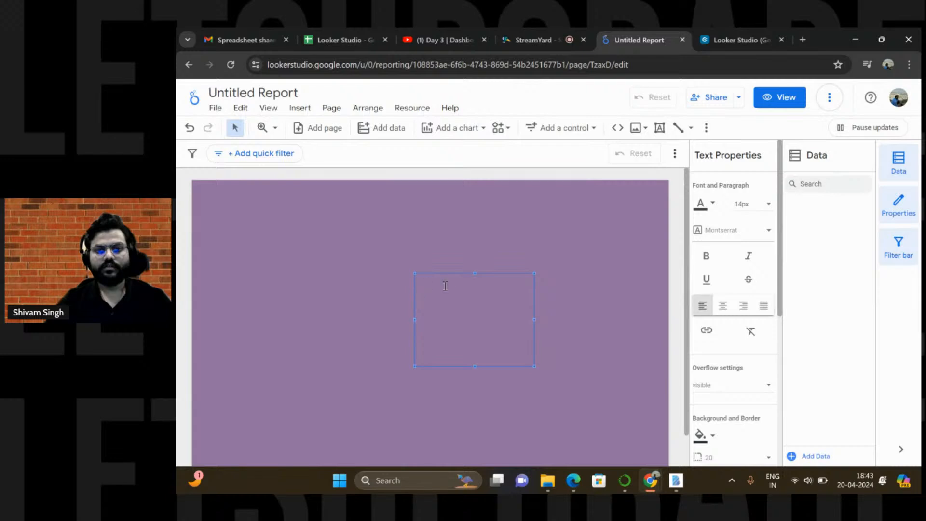
left_click_drag(462, 270, 476, 307)
left_click_drag(462, 291, 462, 277)
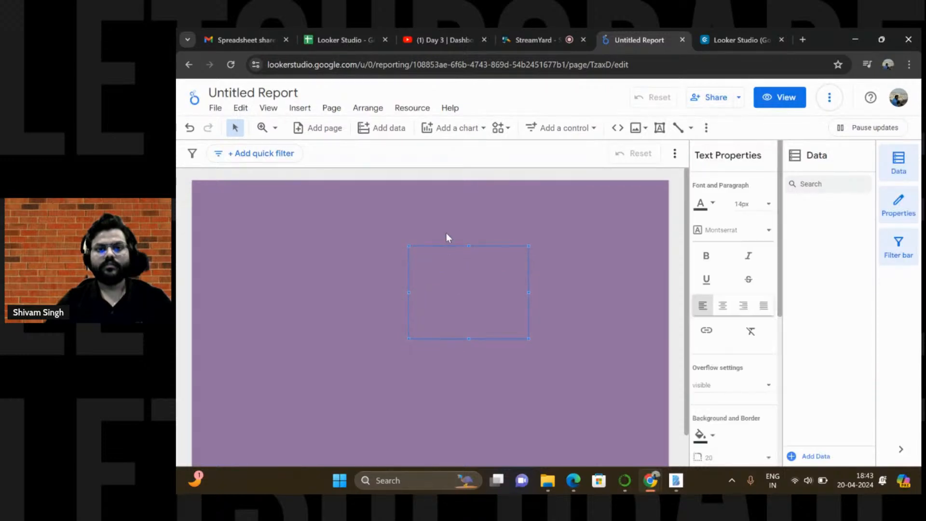
Select the wide text box along the page's top edge and set its font colour to light grey and size to 32px
left_click(441, 217)
left_click(441, 209)
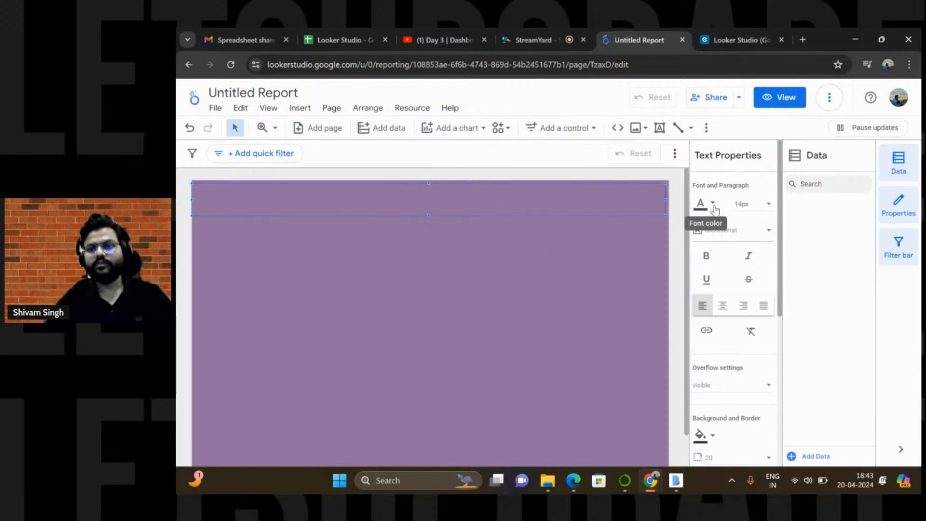
left_click(714, 209)
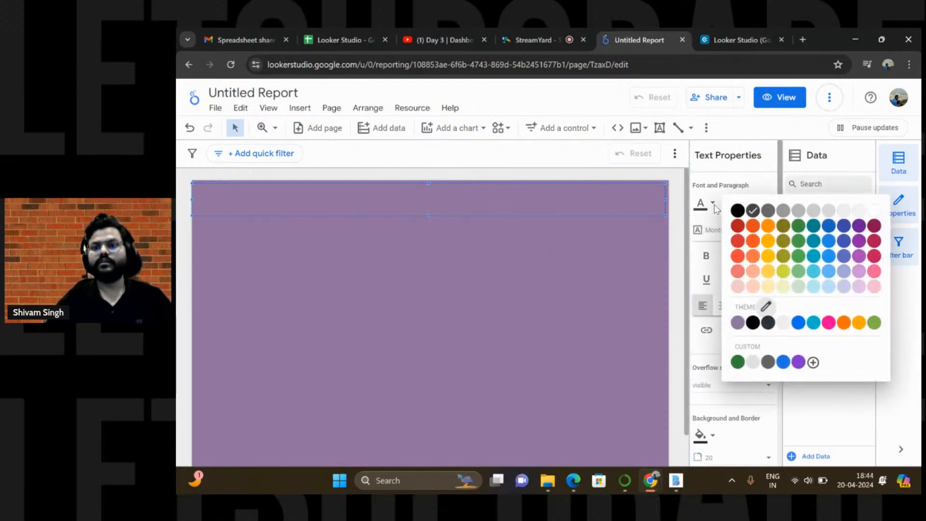
left_click(829, 210)
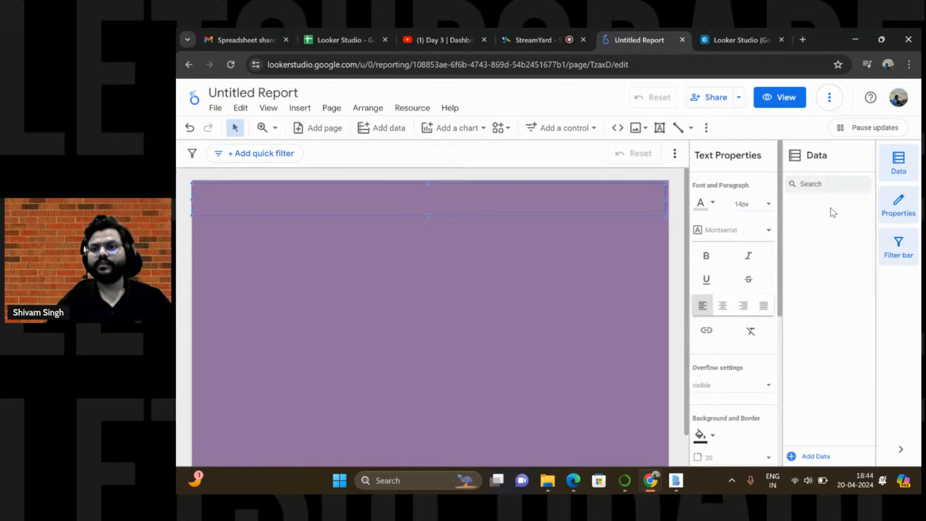
left_click(761, 207)
scroll(752, 250, "down", 3)
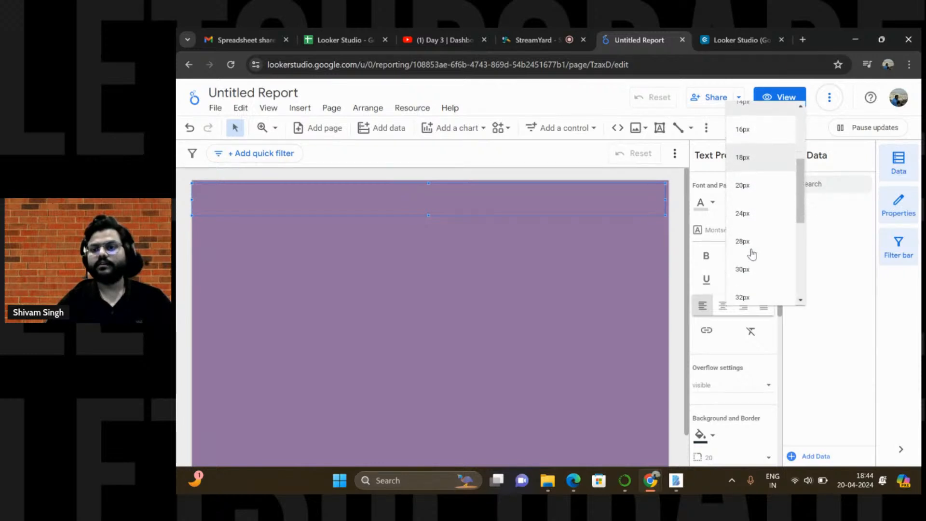
left_click(751, 252)
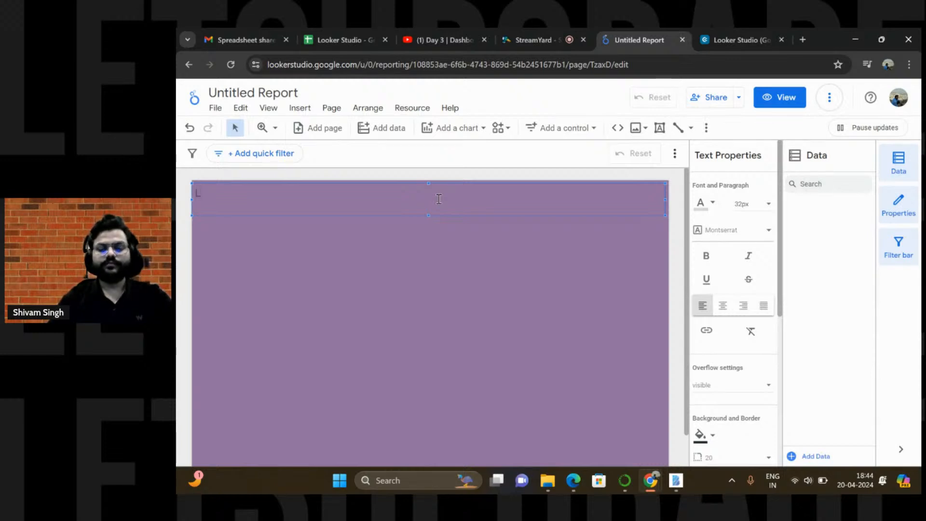
Set the top text box's font colour to white and its font to bold Verdana
left_click(713, 203)
left_click(873, 211)
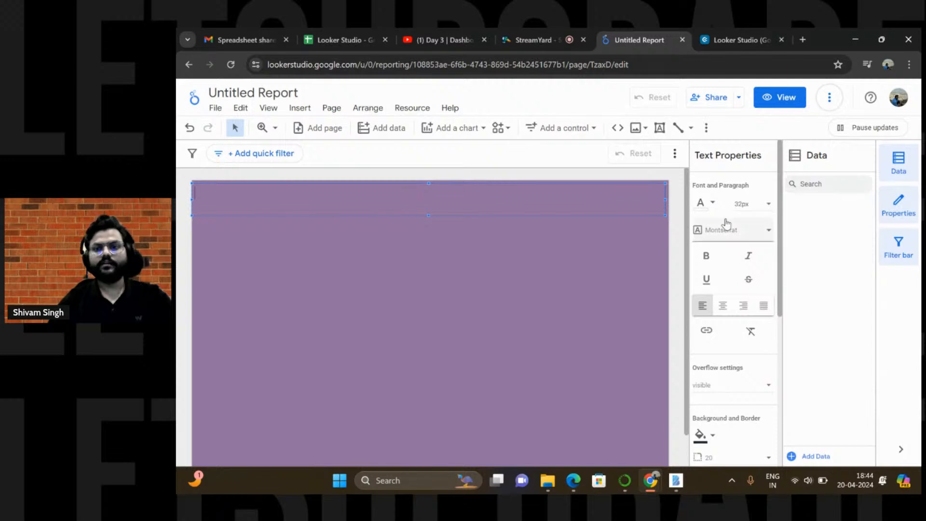
left_click(738, 231)
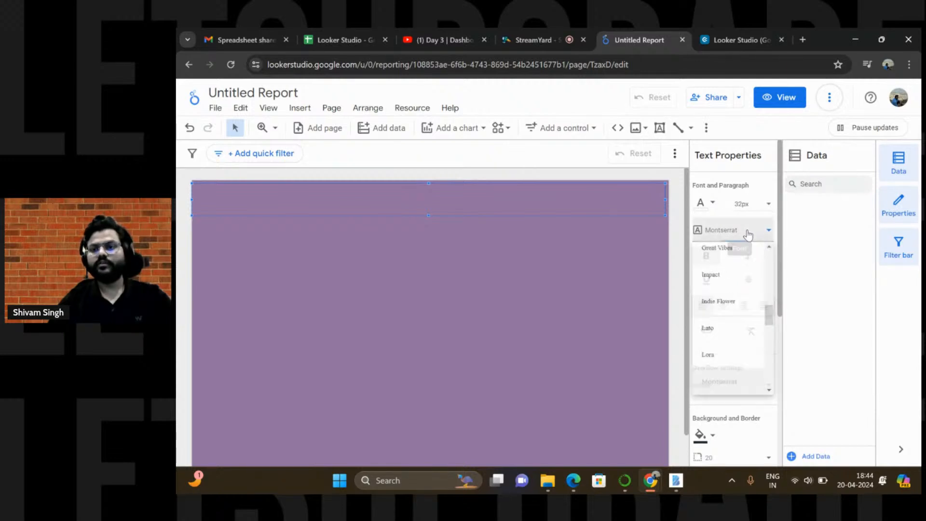
scroll(730, 340, "down", 10)
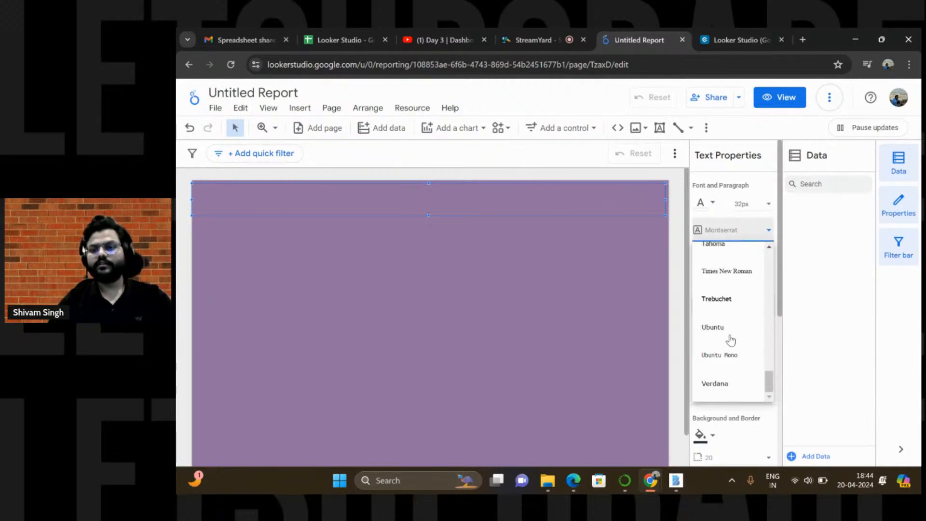
left_click(723, 383)
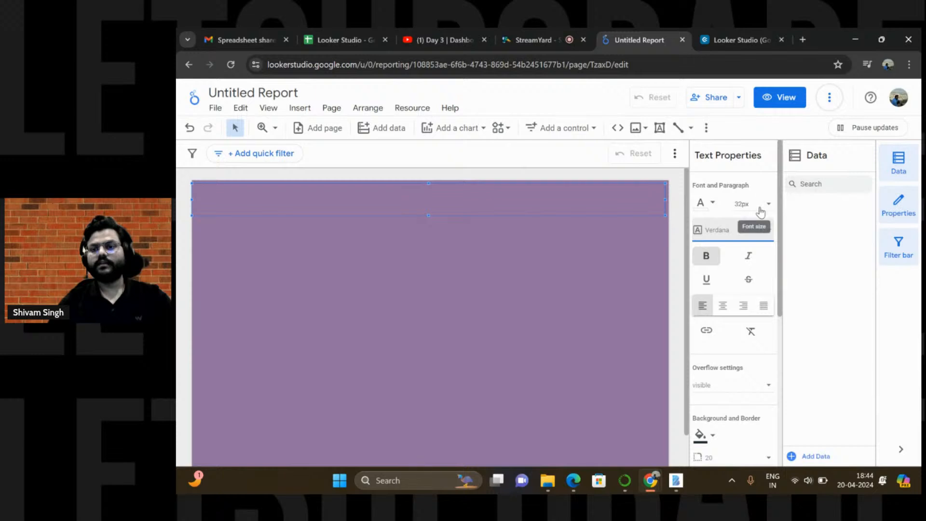
left_click(758, 204)
left_click(757, 257)
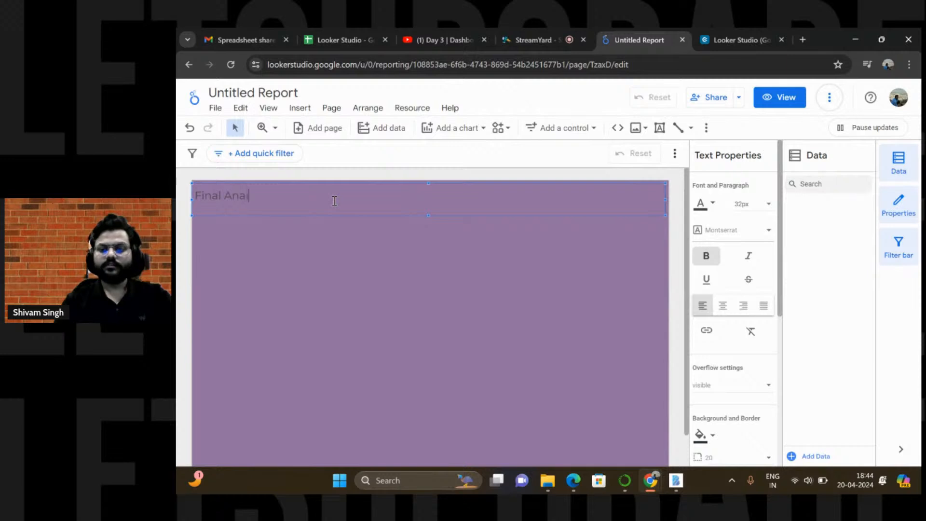
Enter the heading "Final Analysis Dashboard" in the top text box and select the whole heading
type("Dashboard")
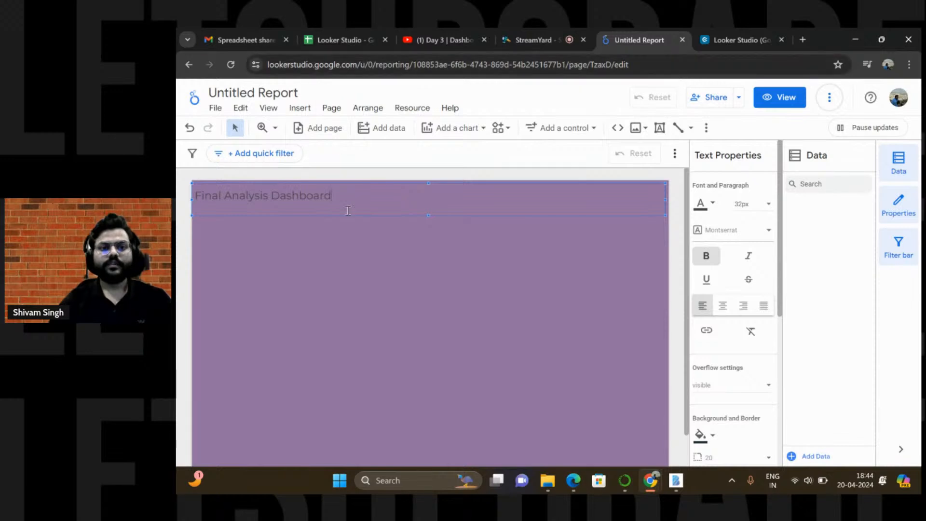
left_click_drag(339, 199, 191, 196)
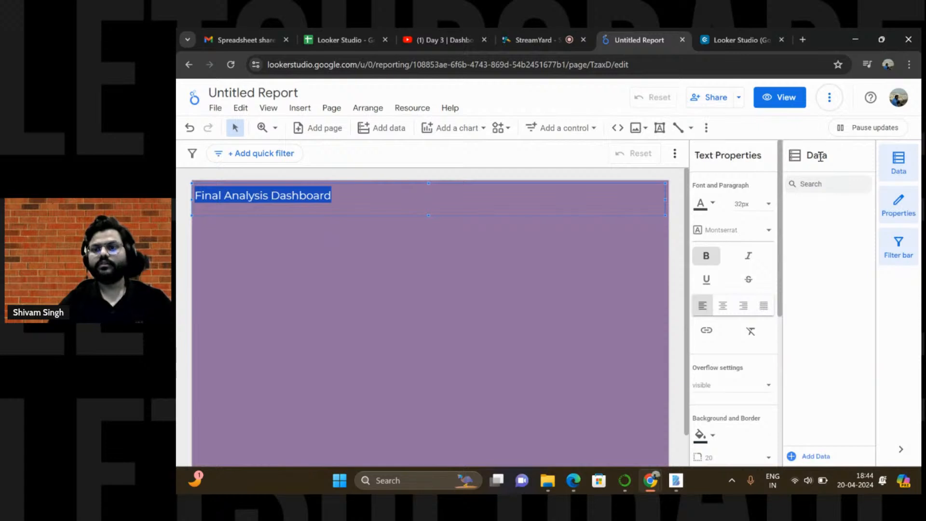
scroll(733, 223, "down", 1)
scroll(734, 223, "up", 1)
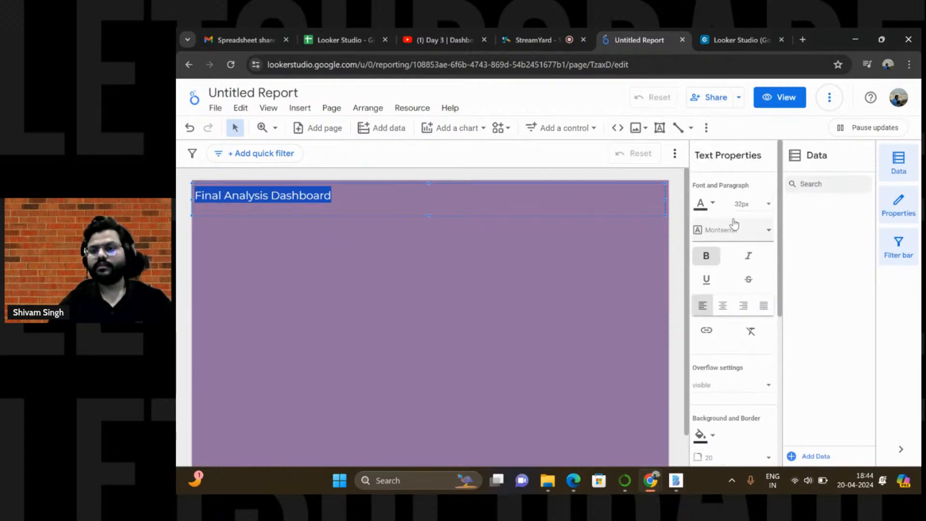
left_click(420, 247)
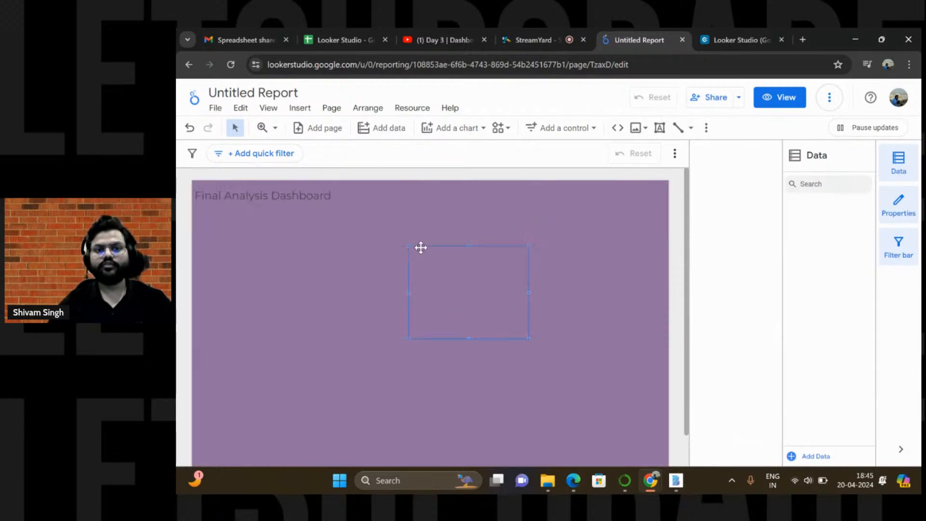
Delete the heading text and clear both text boxes from the canvas
double_click(346, 206)
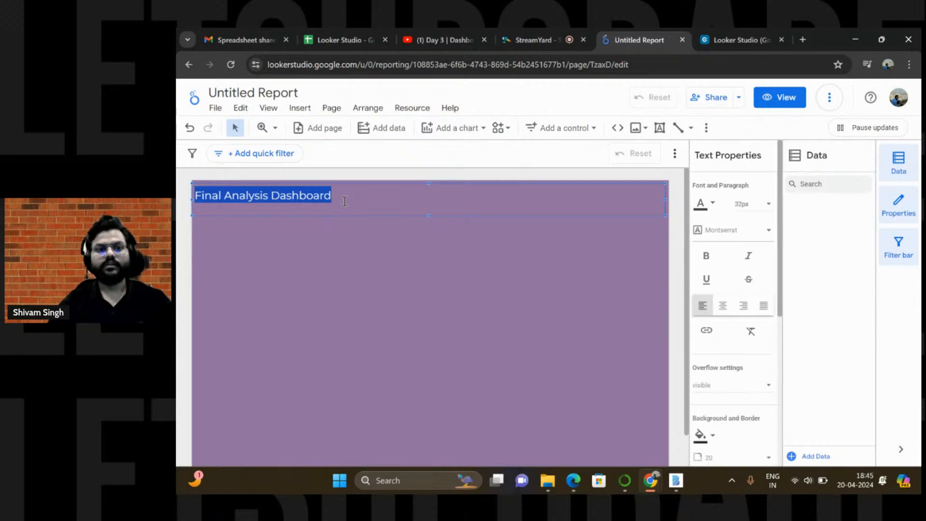
key("Delete")
left_click(475, 275)
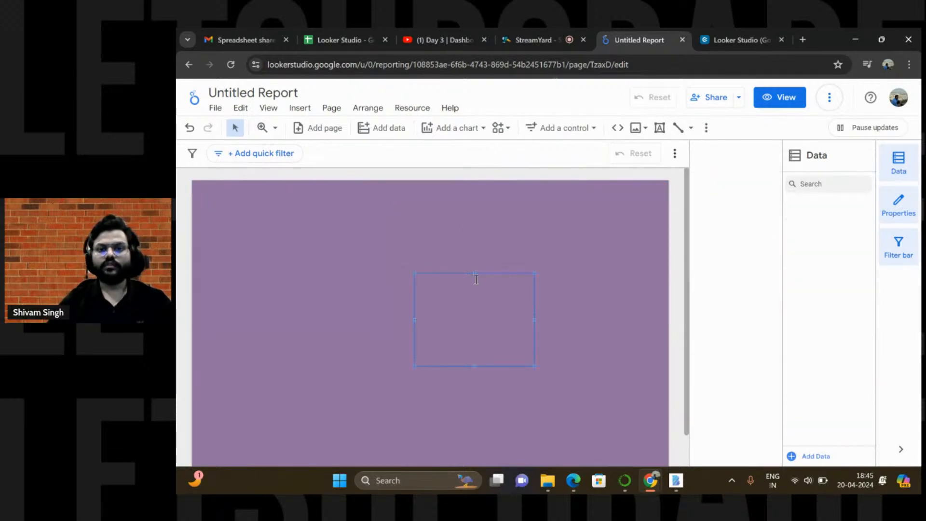
key("Escape")
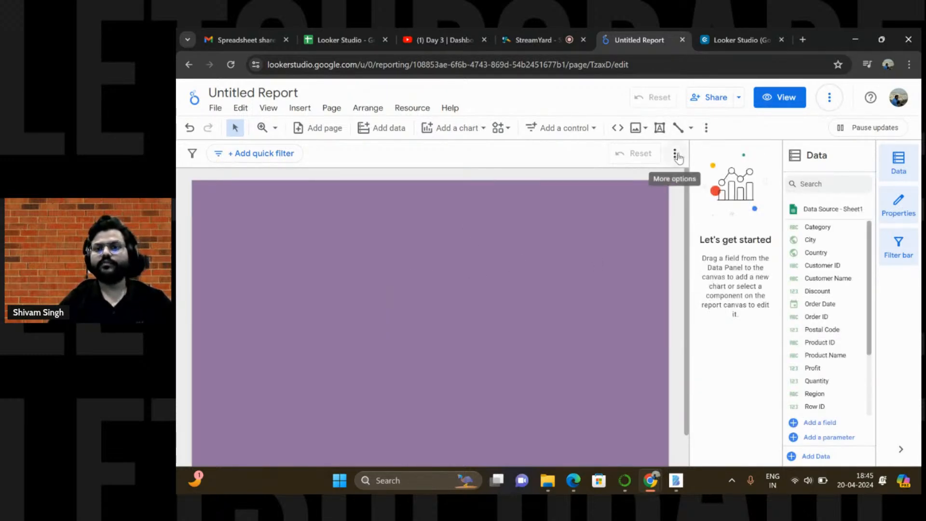
Customize the current report theme by changing the report background to white
left_click(707, 130)
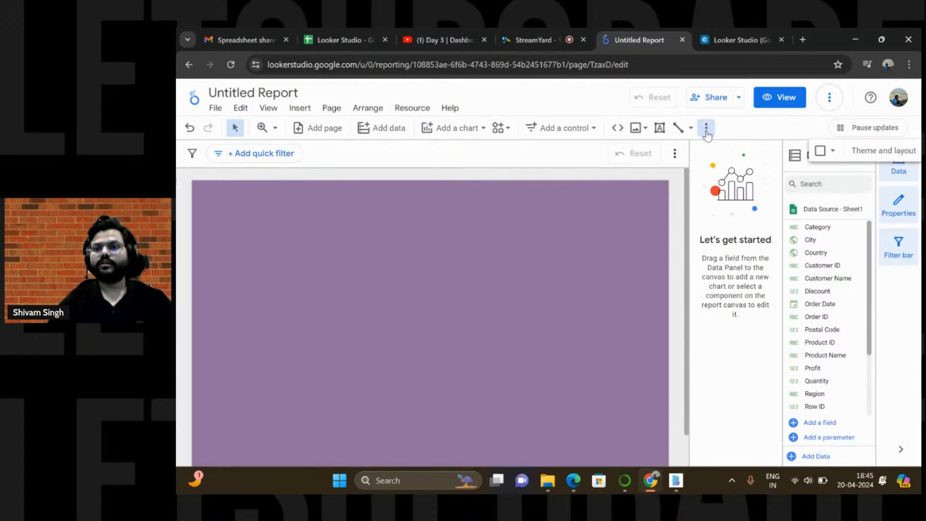
left_click(707, 129)
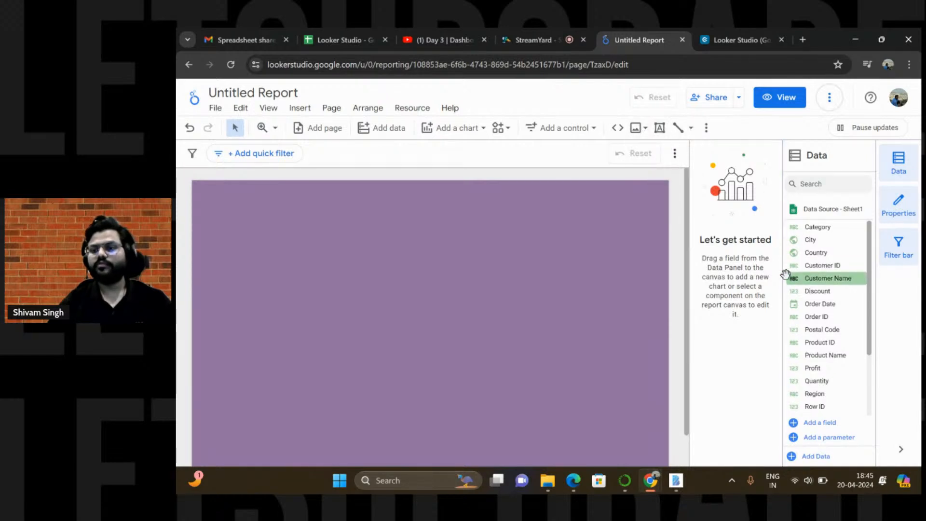
left_click(675, 154)
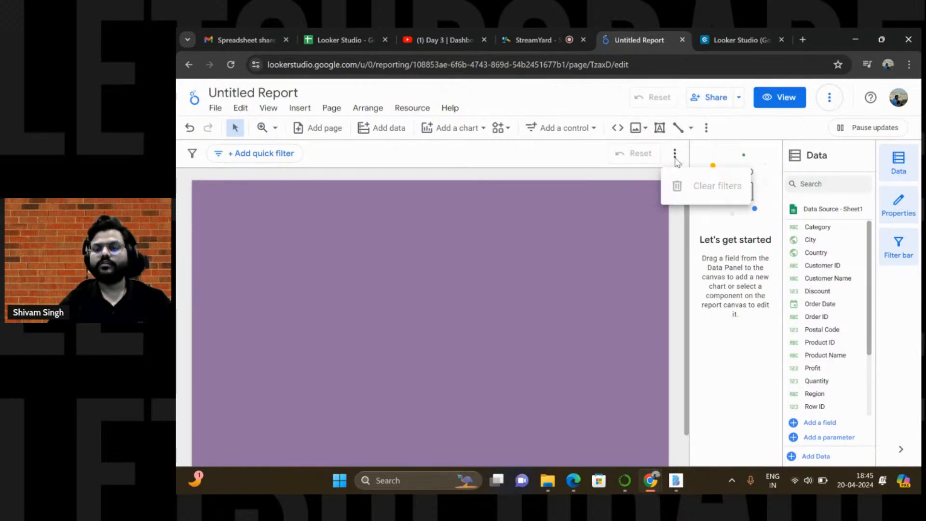
left_click(704, 136)
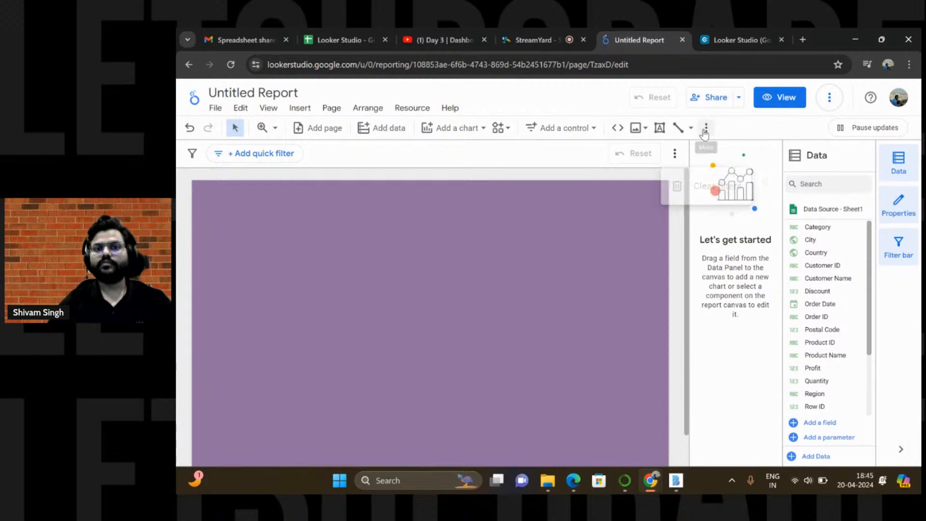
left_click(704, 129)
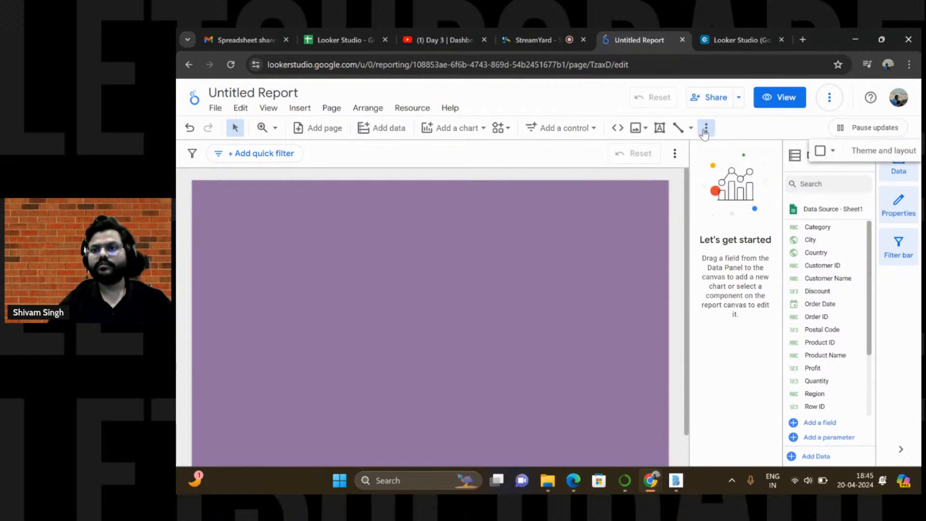
left_click(896, 162)
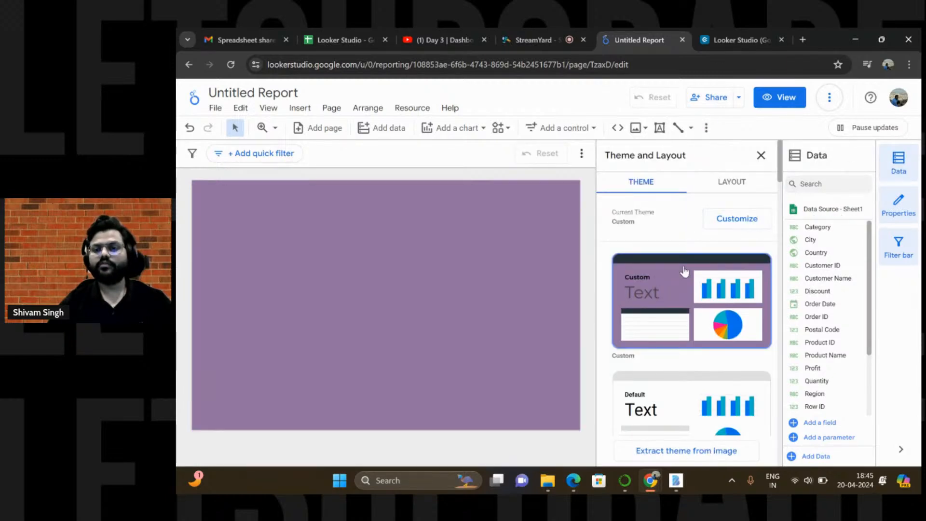
left_click(728, 218)
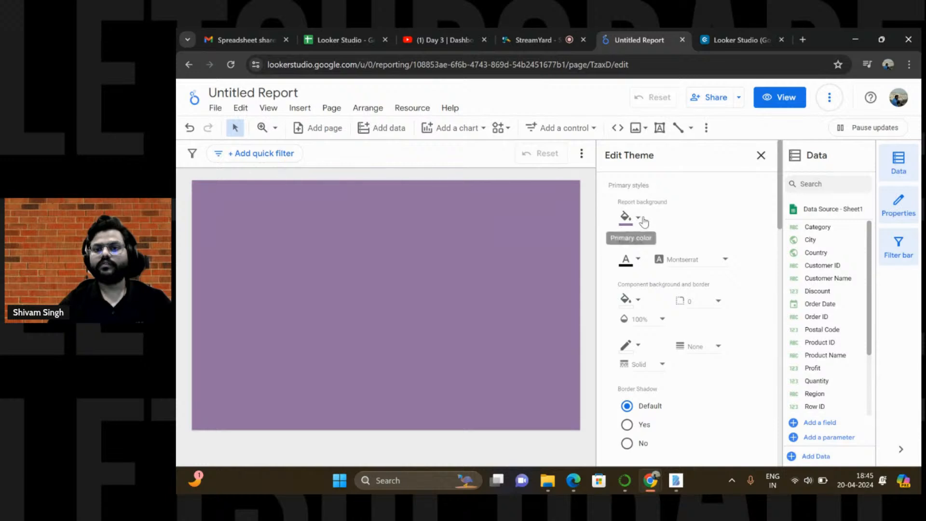
left_click(639, 220)
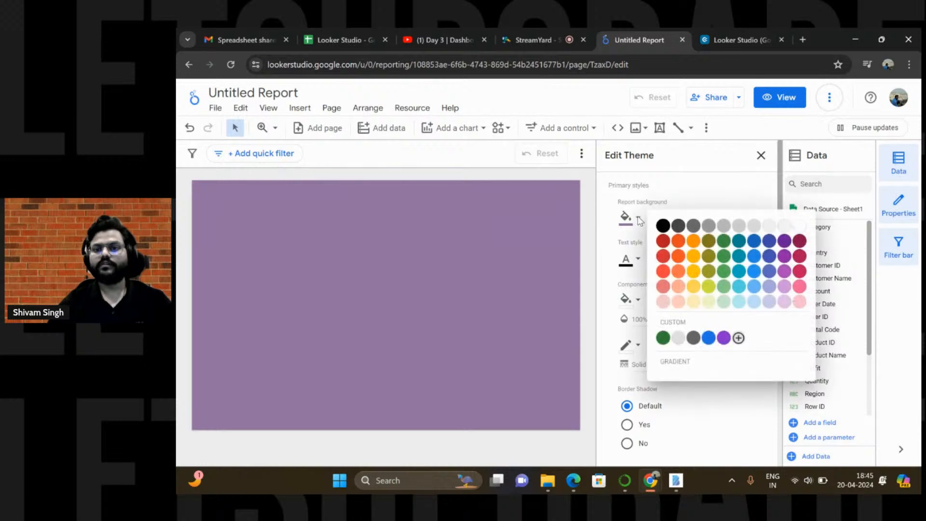
left_click(797, 227)
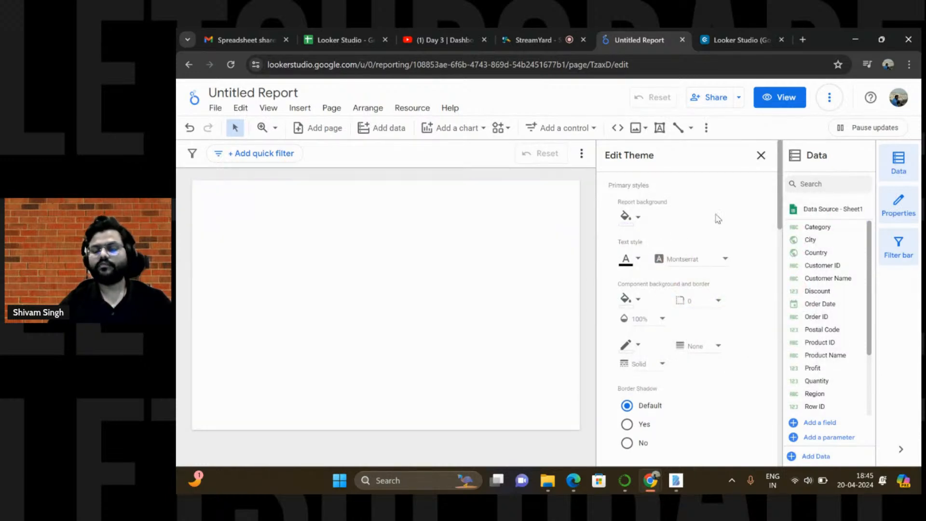
left_click(761, 155)
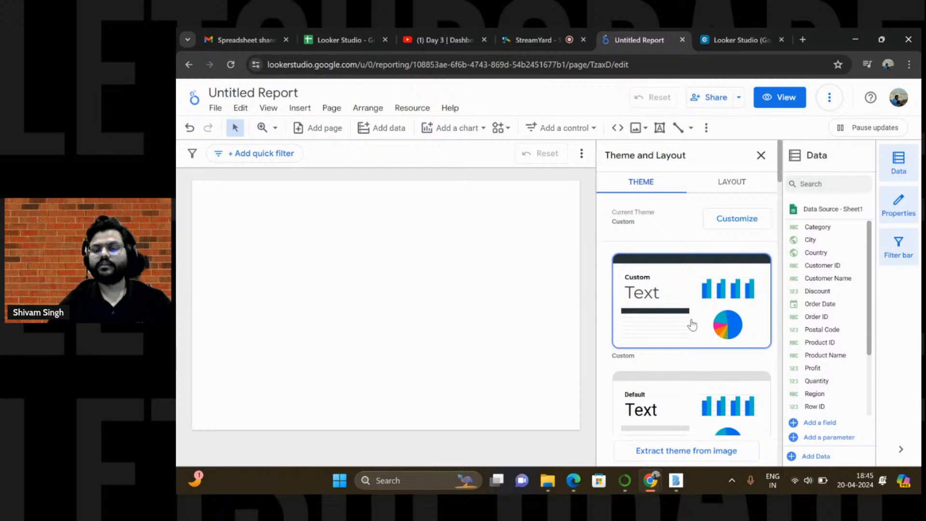
Apply the Edge preset theme to the report
scroll(693, 324, "down", 3)
scroll(692, 324, "up", 3)
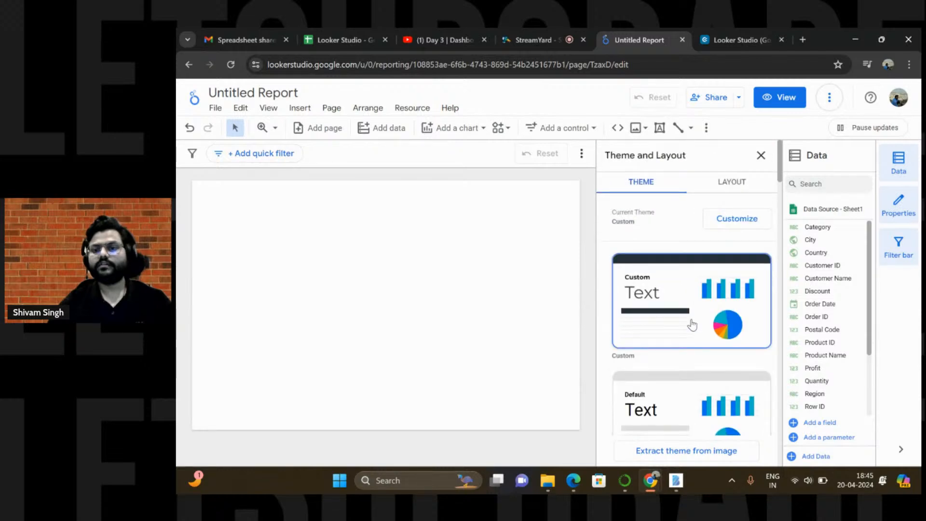
scroll(692, 324, "down", 6)
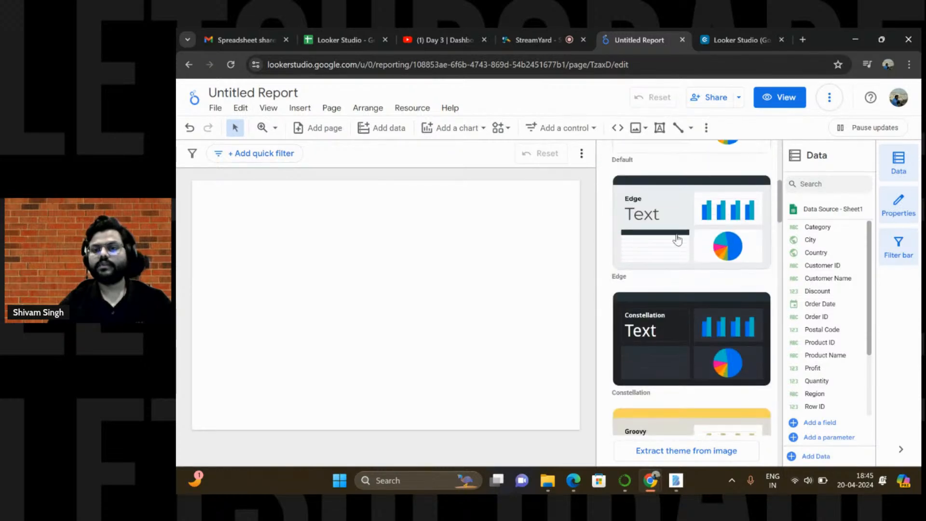
left_click(677, 230)
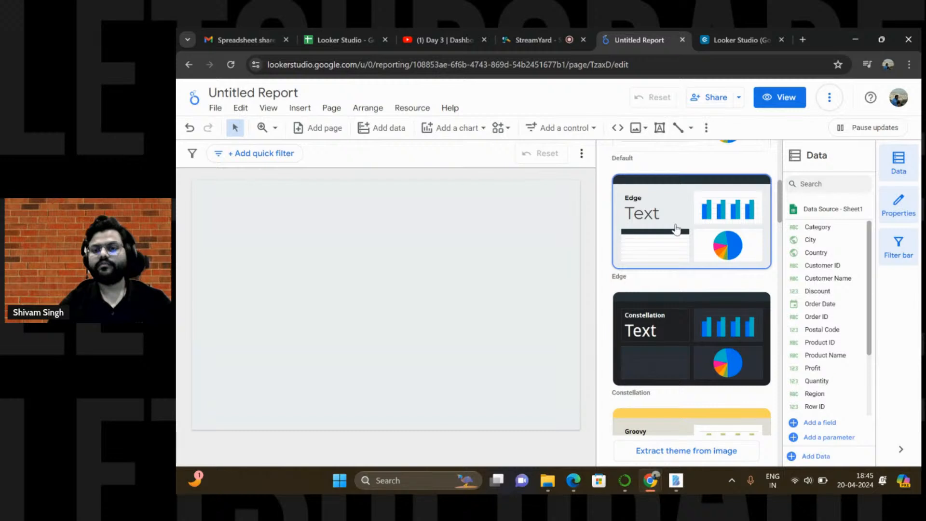
Look through the preset report themes and try the Simple theme on the report
scroll(667, 249, "down", 3)
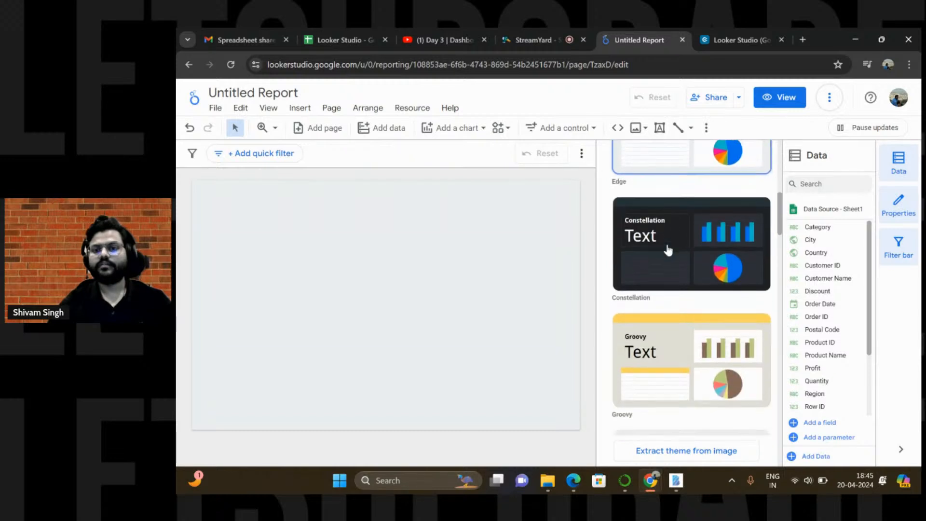
scroll(660, 317, "down", 15)
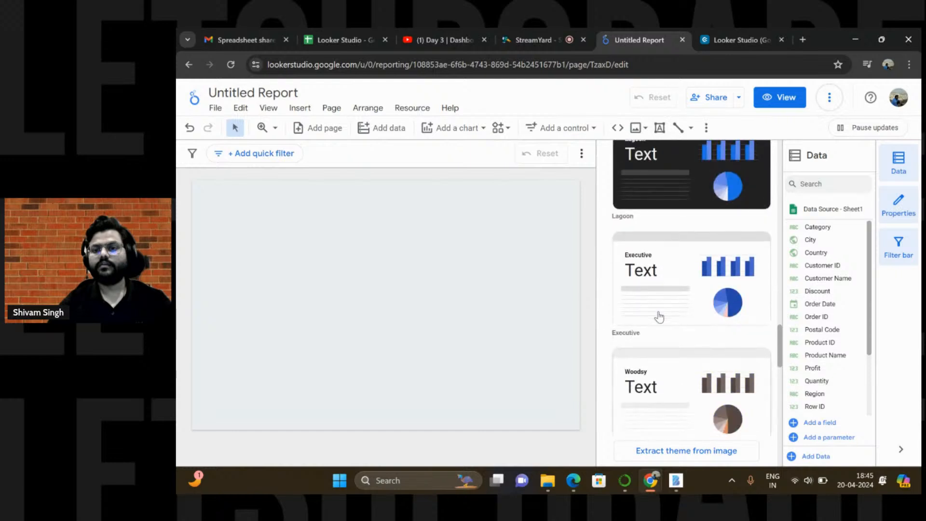
scroll(659, 316, "down", 10)
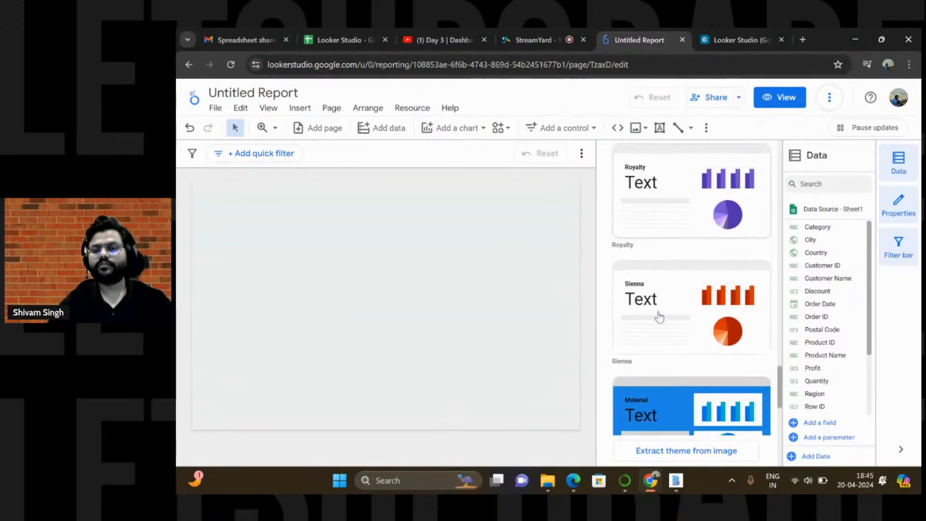
scroll(658, 316, "down", 5)
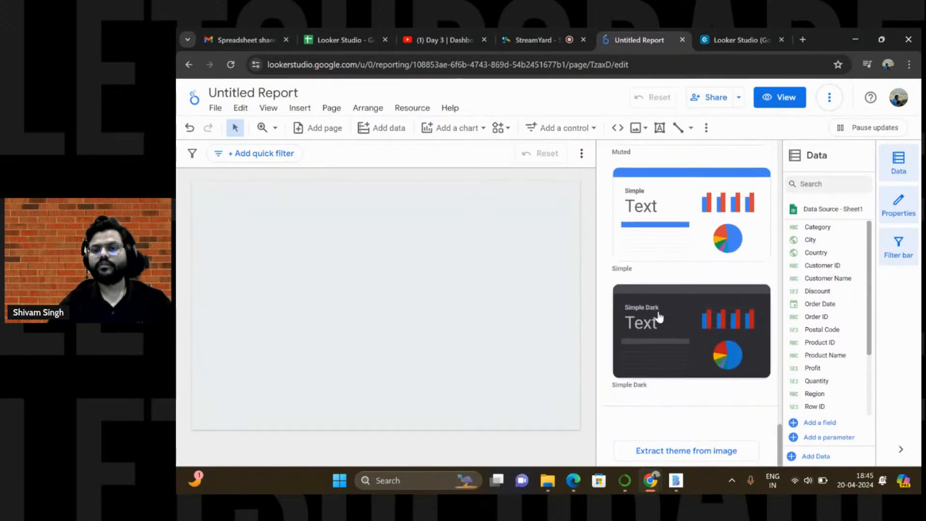
scroll(660, 316, "up", 7)
scroll(659, 315, "down", 5)
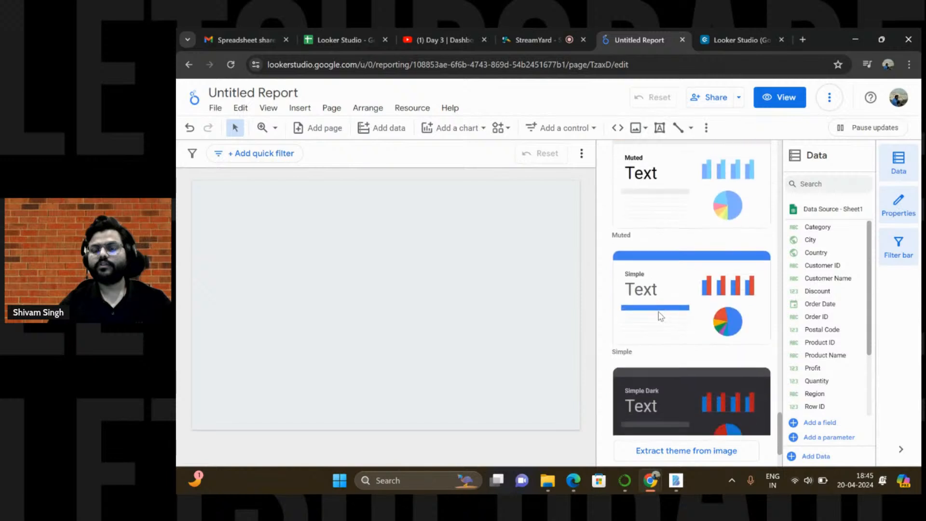
scroll(659, 316, "up", 3)
scroll(659, 316, "up", 3)
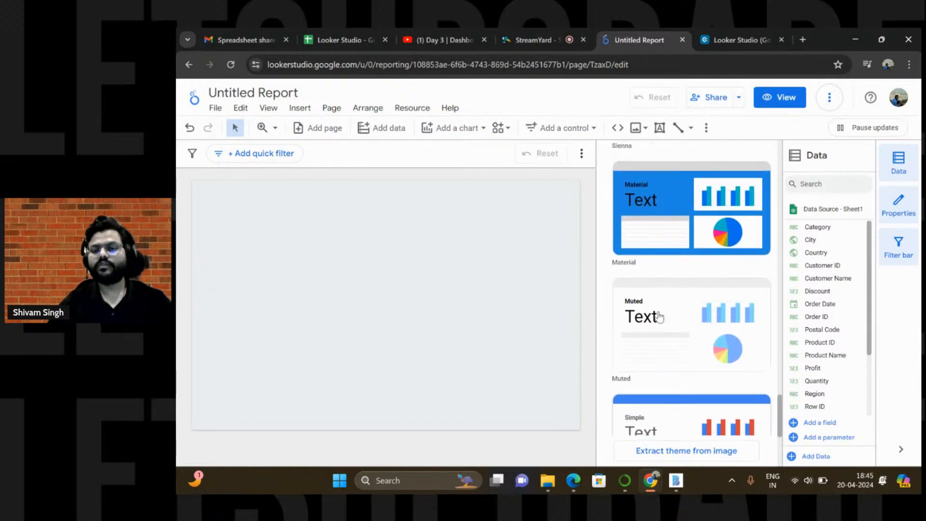
scroll(660, 317, "down", 4)
left_click(661, 318)
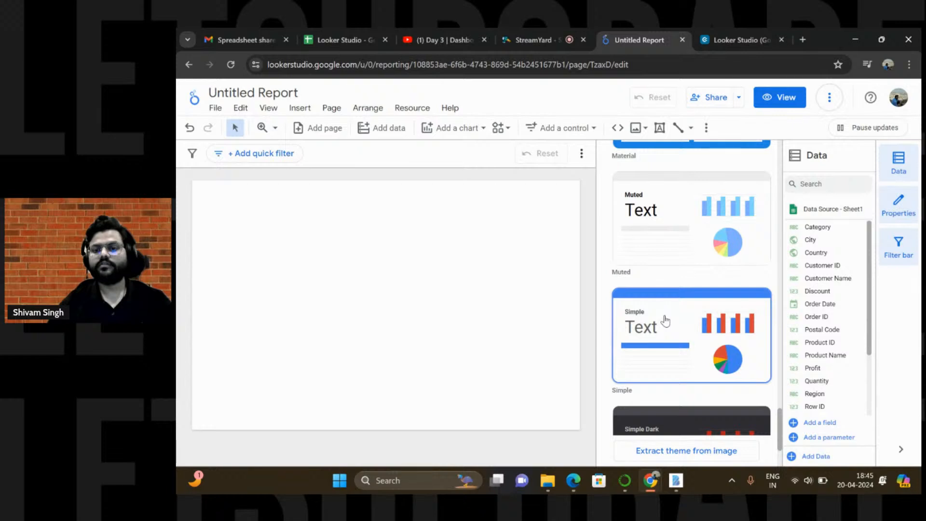
Try the Material and Fog preset themes on the report
scroll(665, 321, "up", 5)
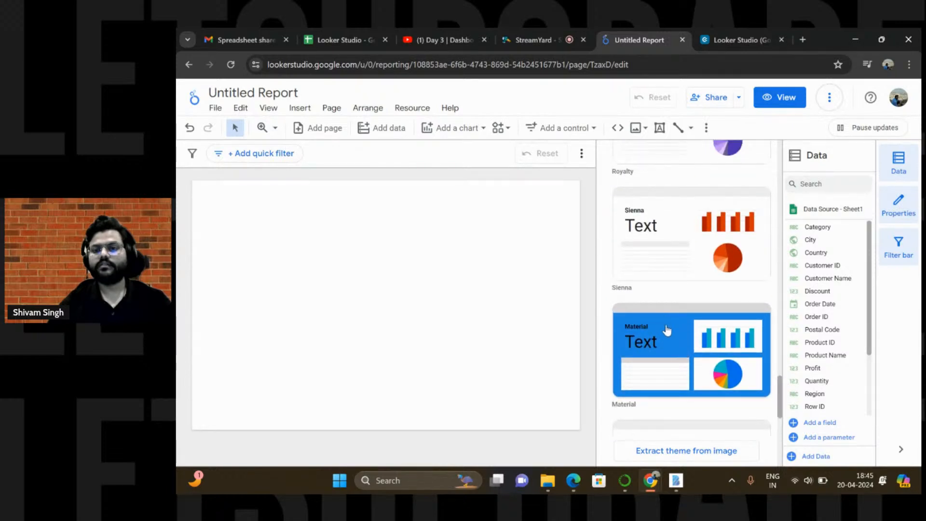
left_click(667, 330)
scroll(666, 331, "up", 5)
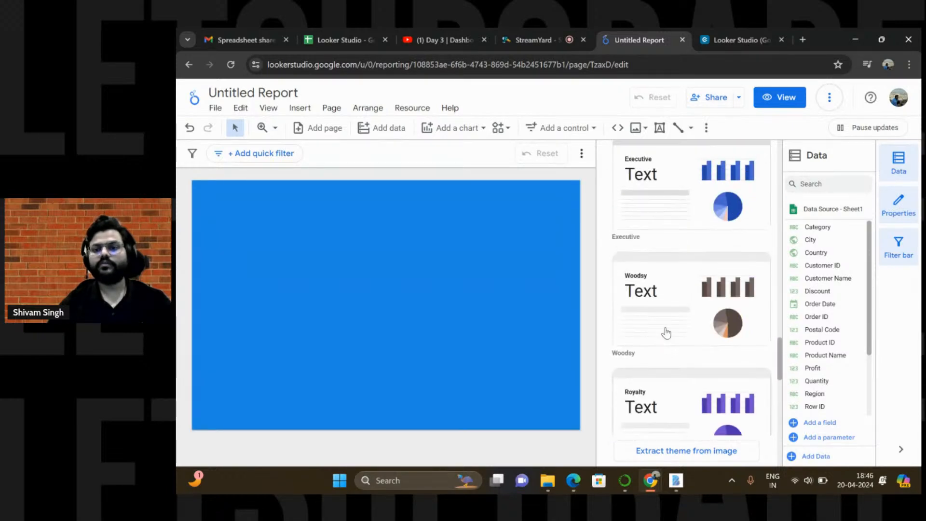
scroll(665, 333, "up", 10)
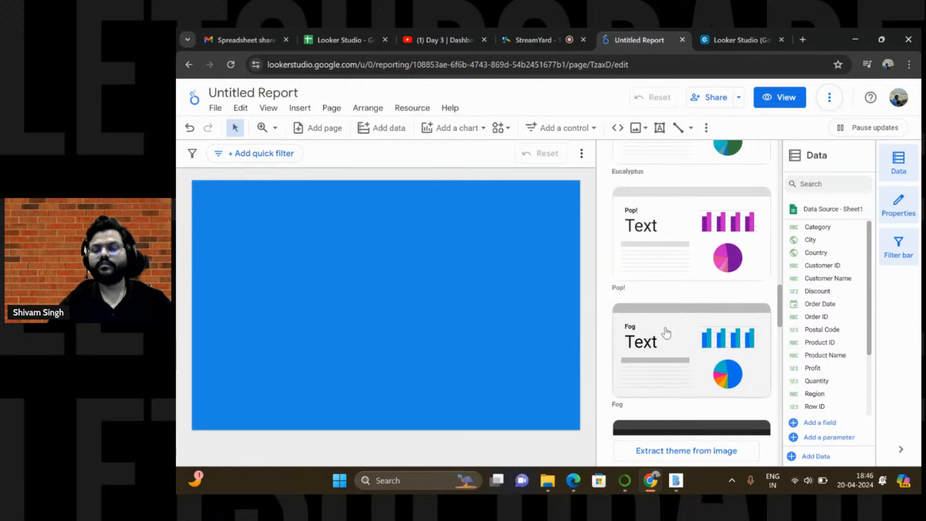
left_click(666, 332)
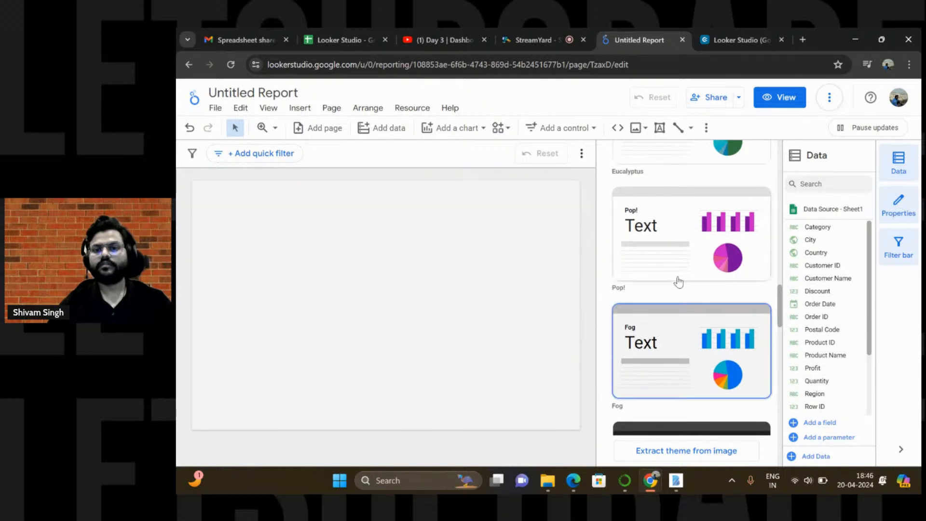
Apply the Groovy preset theme to the report and close the theme and layout settings
scroll(675, 279, "up", 5)
scroll(679, 281, "up", 3)
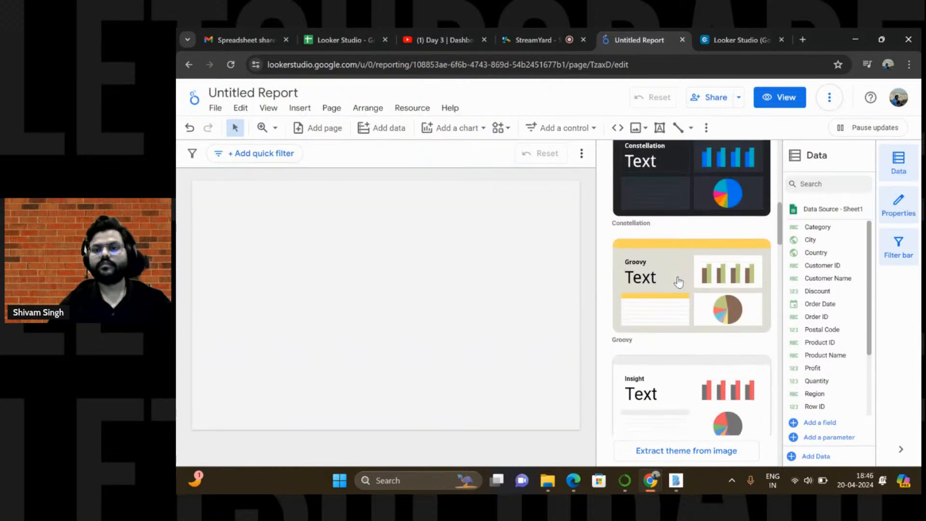
left_click(679, 281)
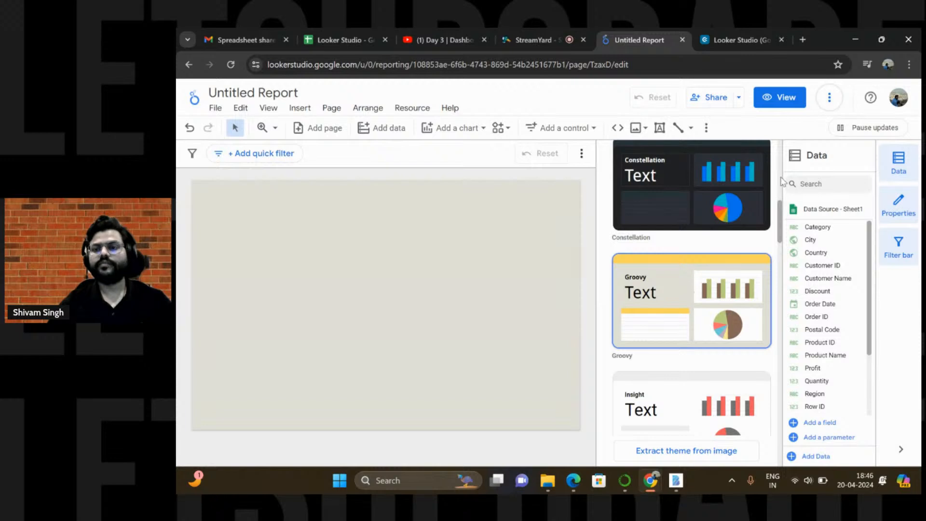
scroll(699, 236, "up", 10)
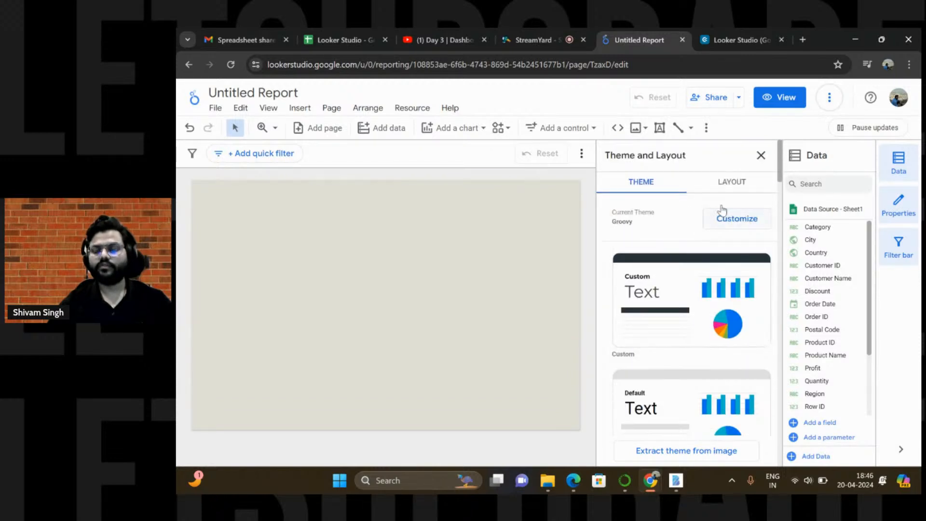
left_click(760, 155)
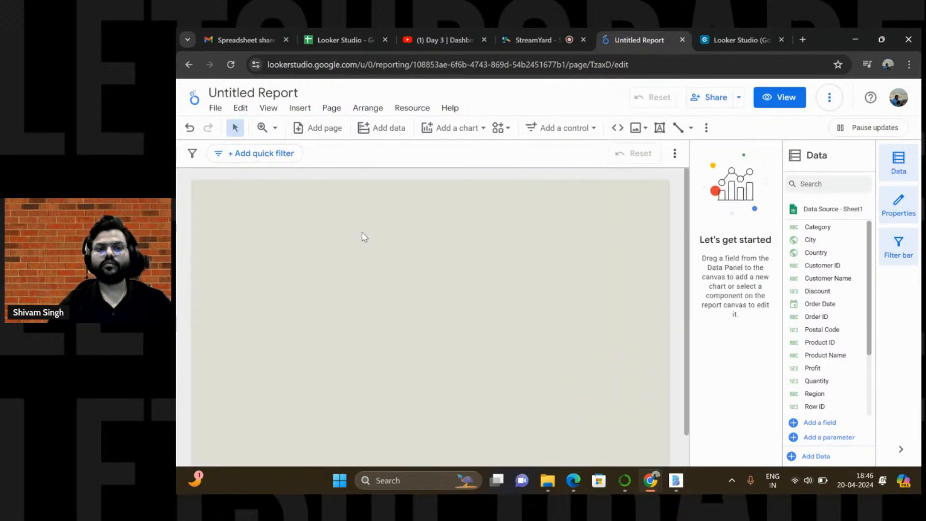
Add a wide, shallow text box across the upper edge of the report page and fit it within the page width
left_click(660, 127)
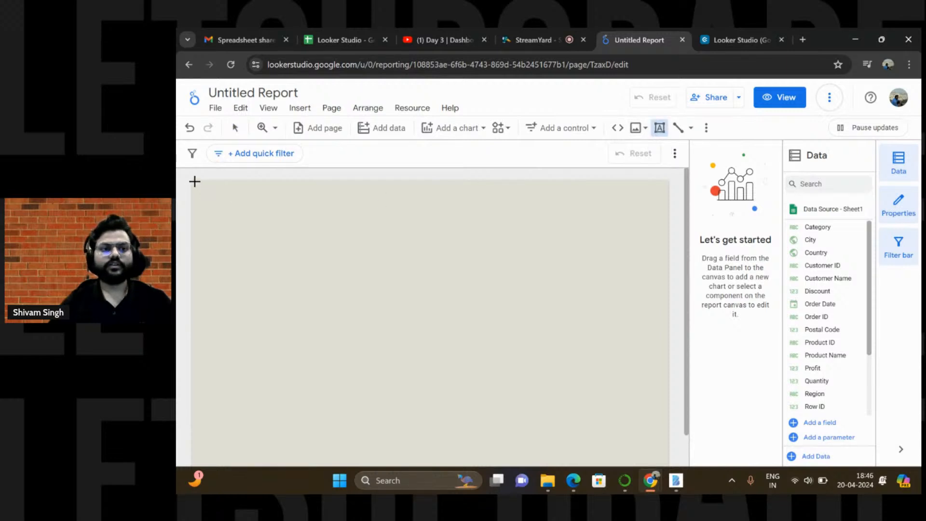
left_click_drag(196, 181, 558, 208)
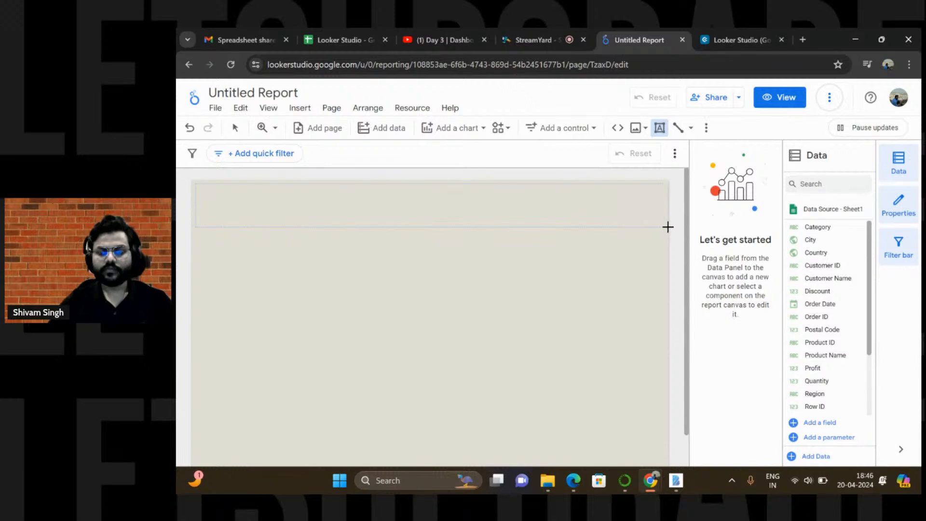
left_click_drag(667, 227, 670, 231)
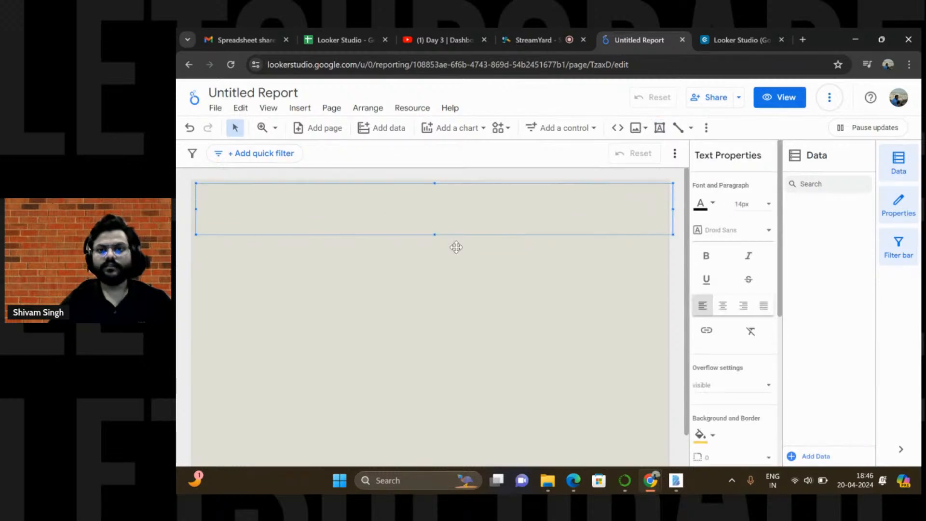
left_click_drag(671, 232, 660, 229)
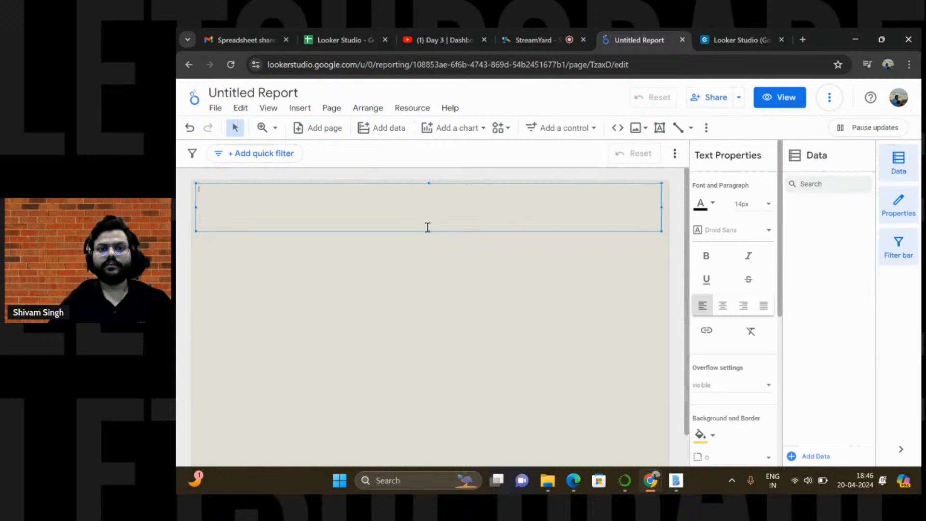
left_click_drag(427, 230, 427, 222)
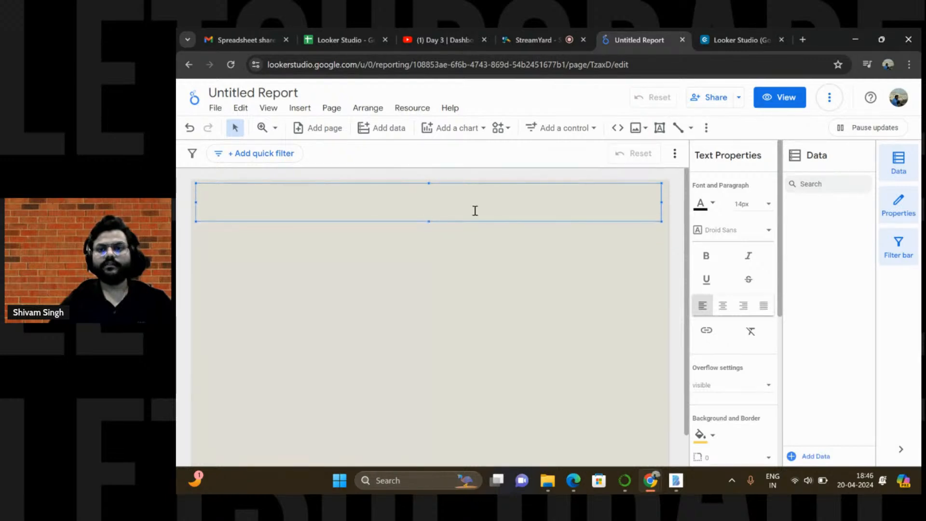
Format the empty text box's font as 40px bold Verdana in white
left_click(764, 204)
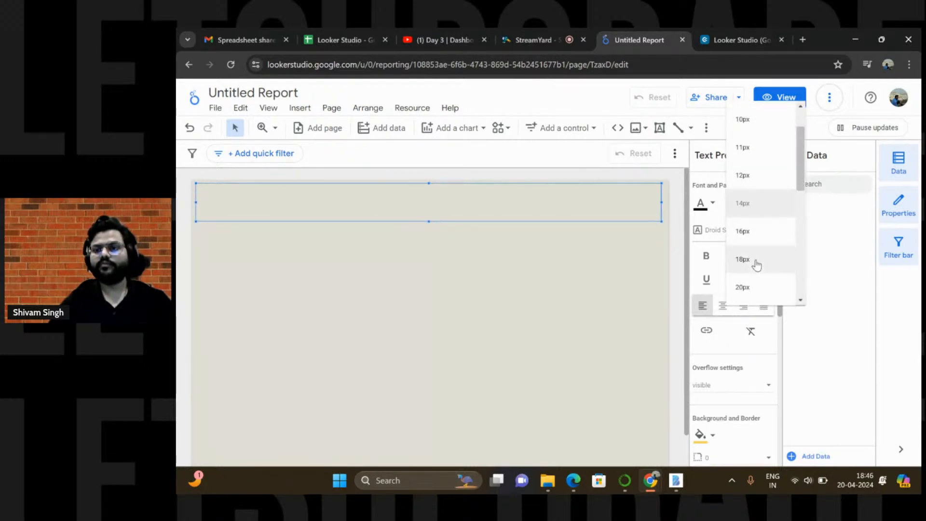
scroll(756, 265, "down", 3)
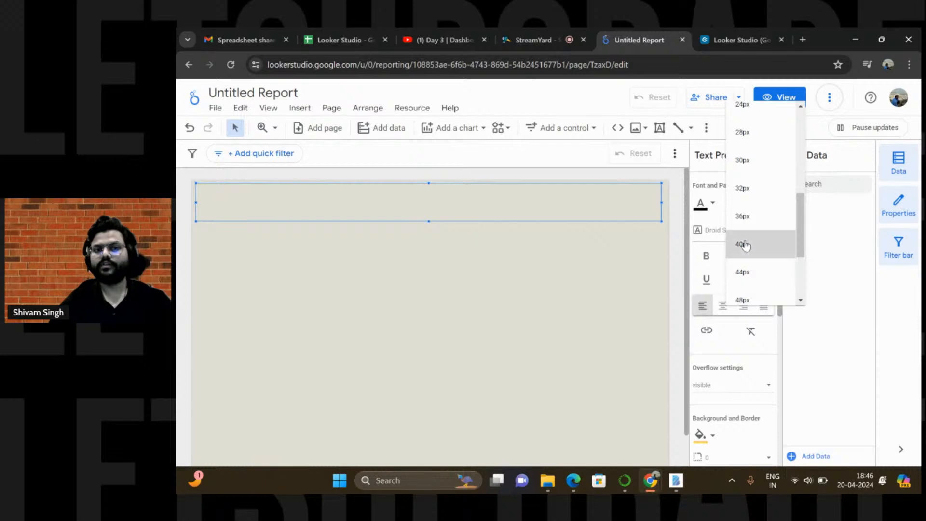
left_click(749, 244)
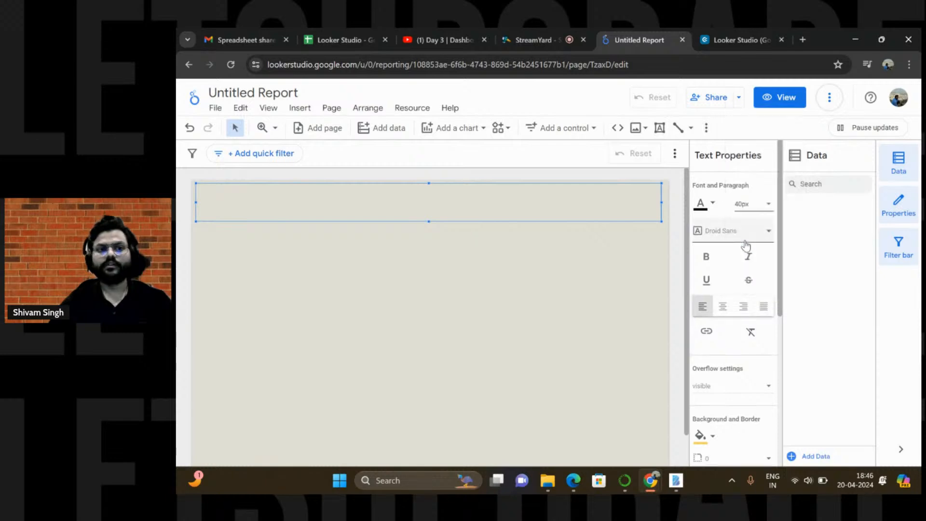
left_click(715, 208)
left_click(874, 212)
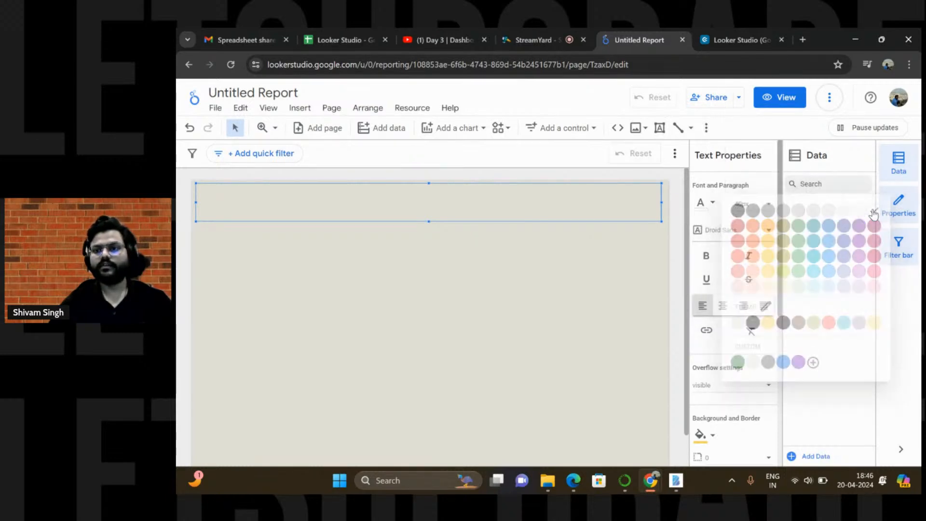
left_click(748, 230)
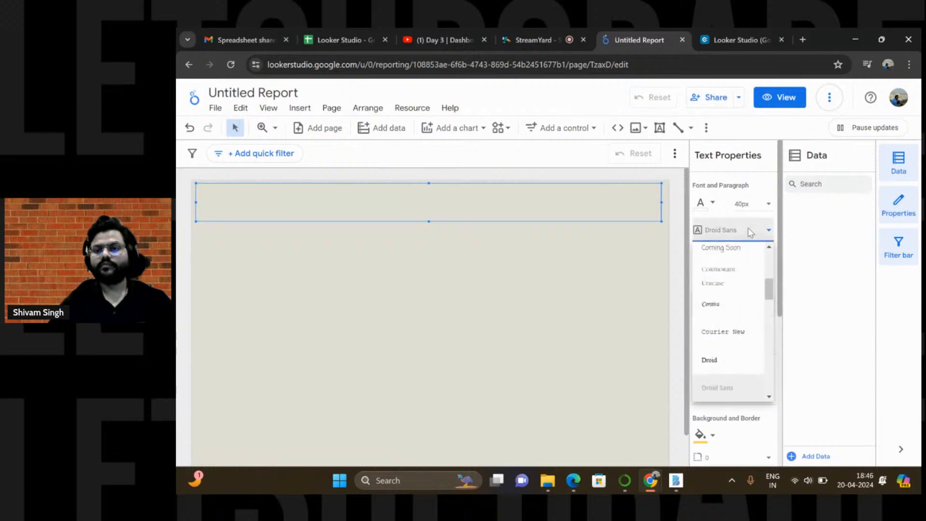
scroll(738, 313, "down", 10)
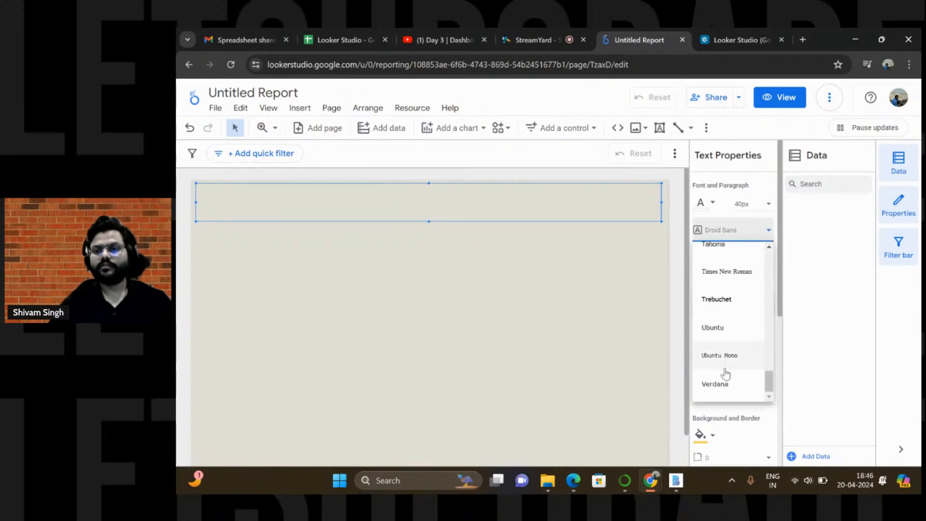
left_click(715, 383)
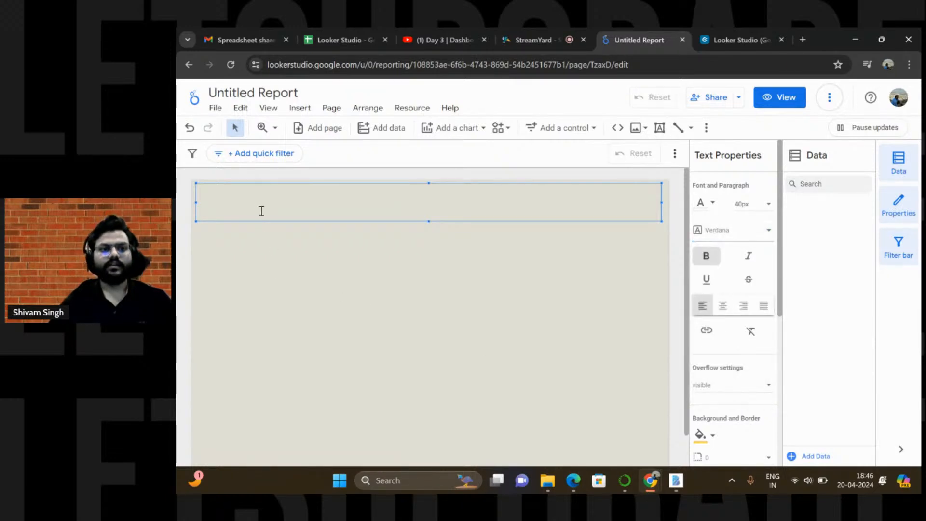
Enter the heading "Final Analysis Report" in the text box
type("Final An")
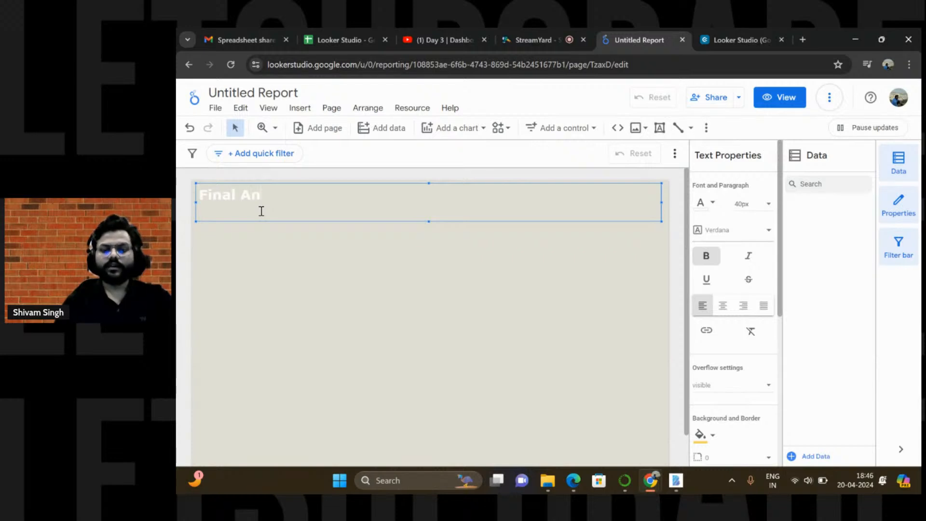
type("alysis")
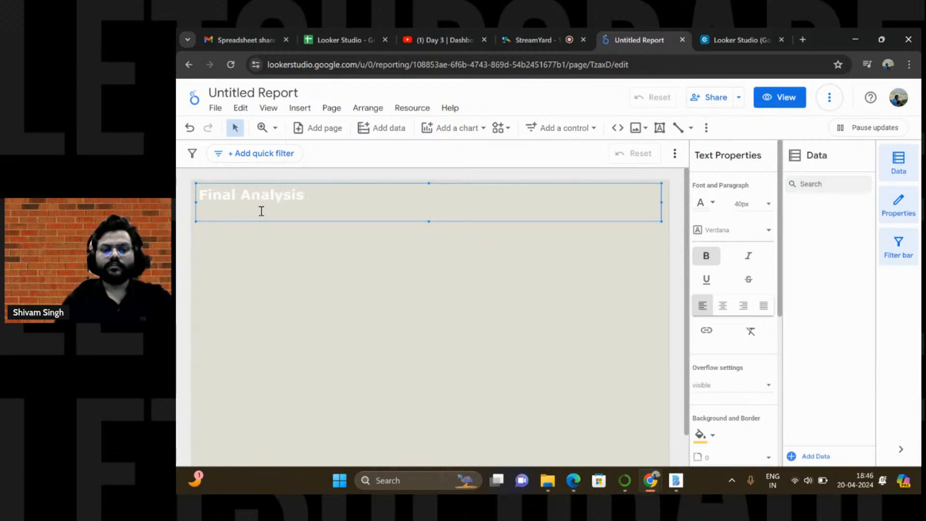
type(" Report")
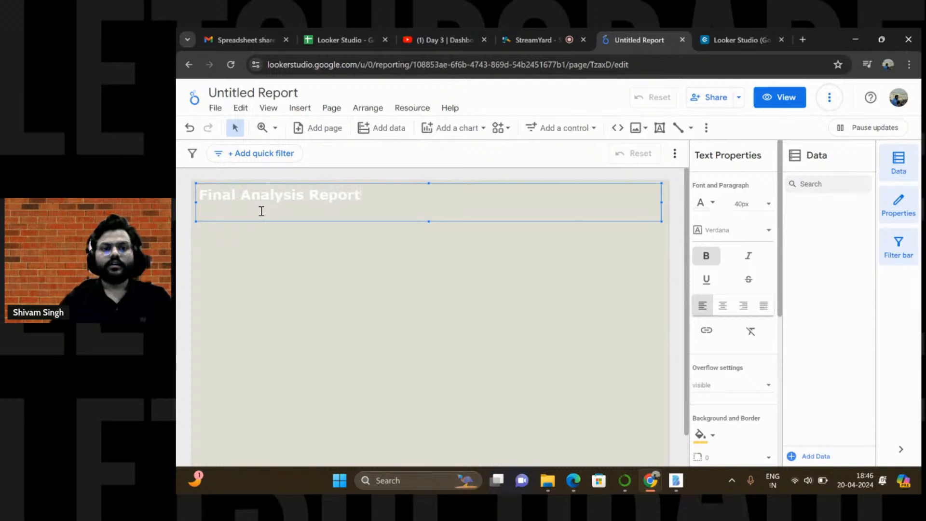
Try to recolor the whole "Final Analysis Report" heading blue
left_click_drag(365, 193, 202, 188)
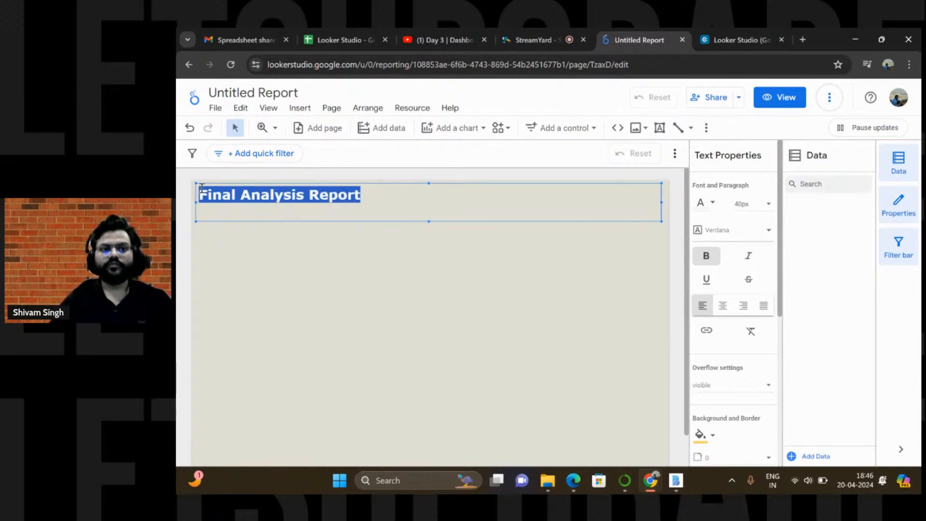
left_click(711, 203)
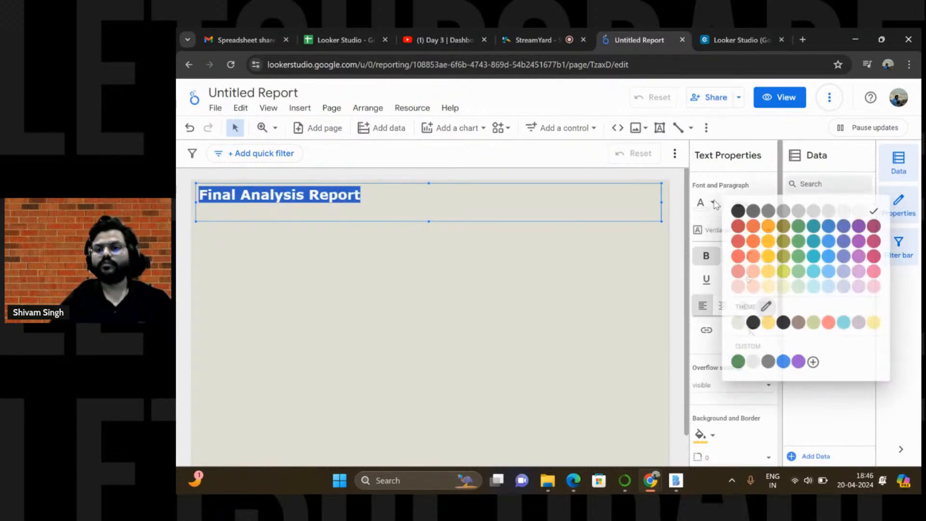
left_click(829, 241)
left_click(519, 241)
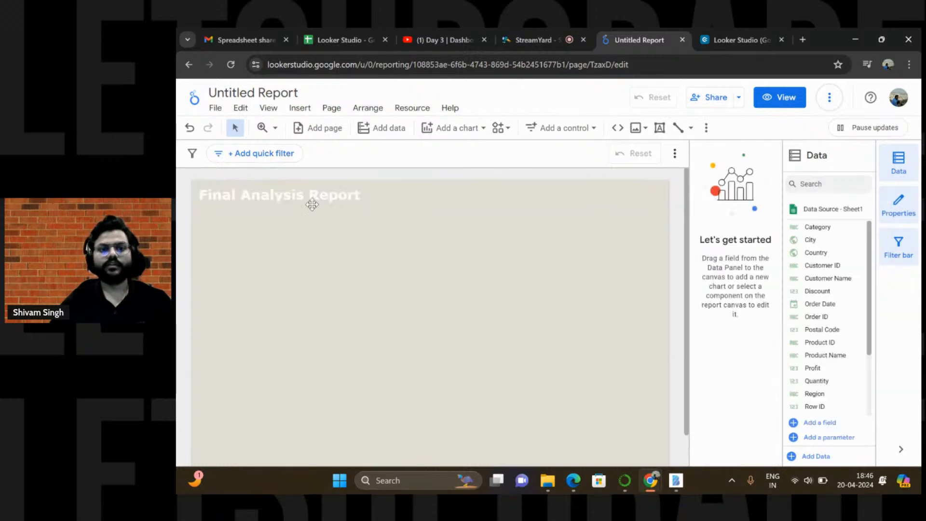
Recolor the "Final Analysis Report" heading light blue and set its font size to 44px
double_click(365, 193)
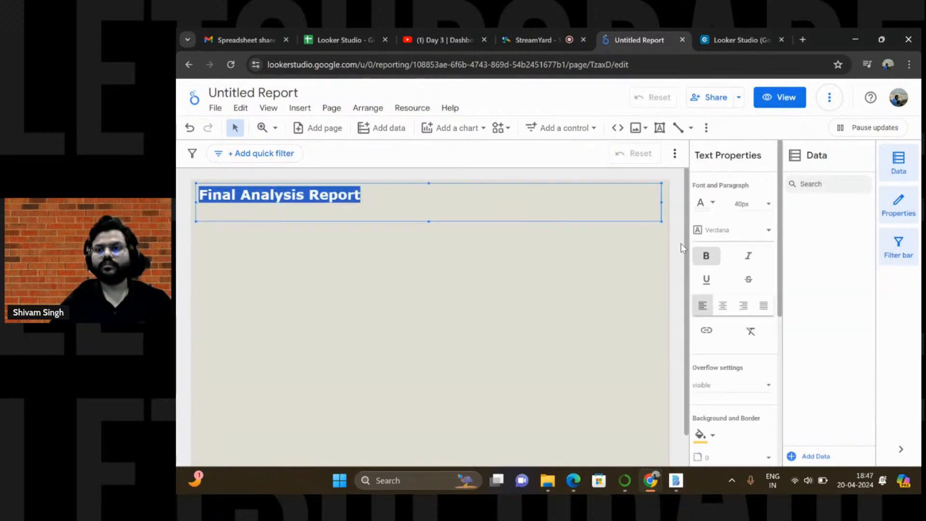
left_click(712, 203)
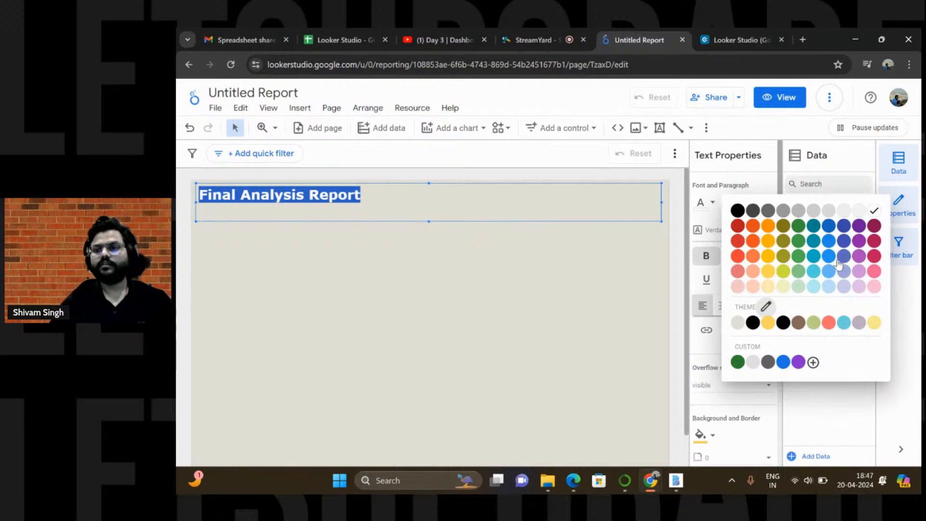
left_click(833, 260)
left_click(478, 268)
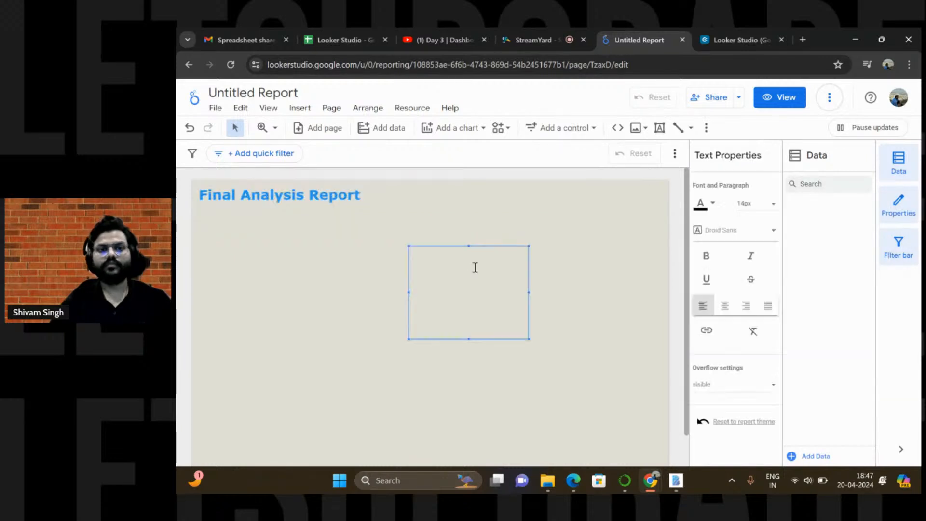
double_click(380, 205)
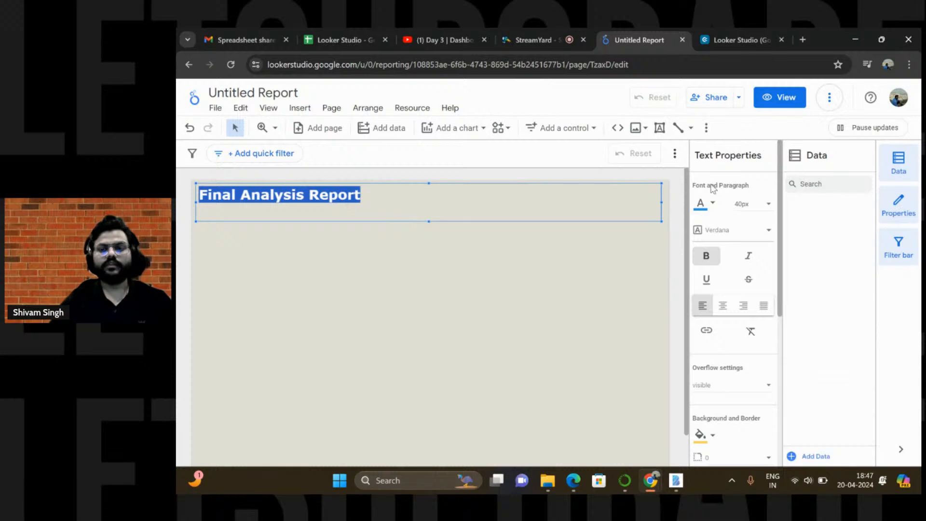
left_click(764, 203)
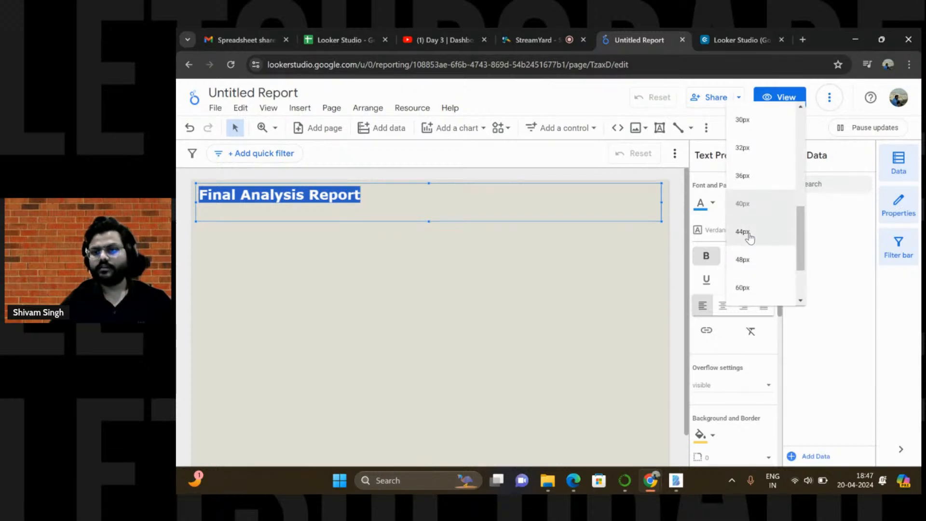
left_click(745, 232)
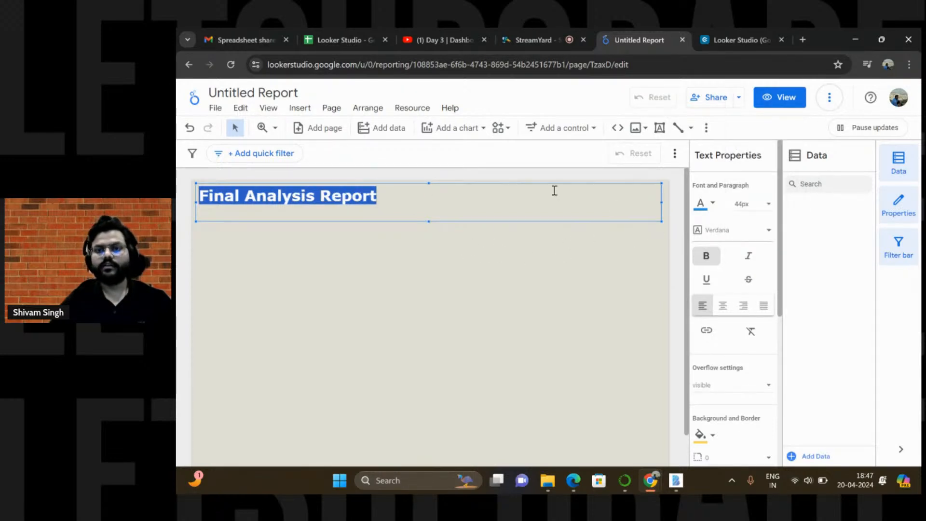
left_click(407, 210)
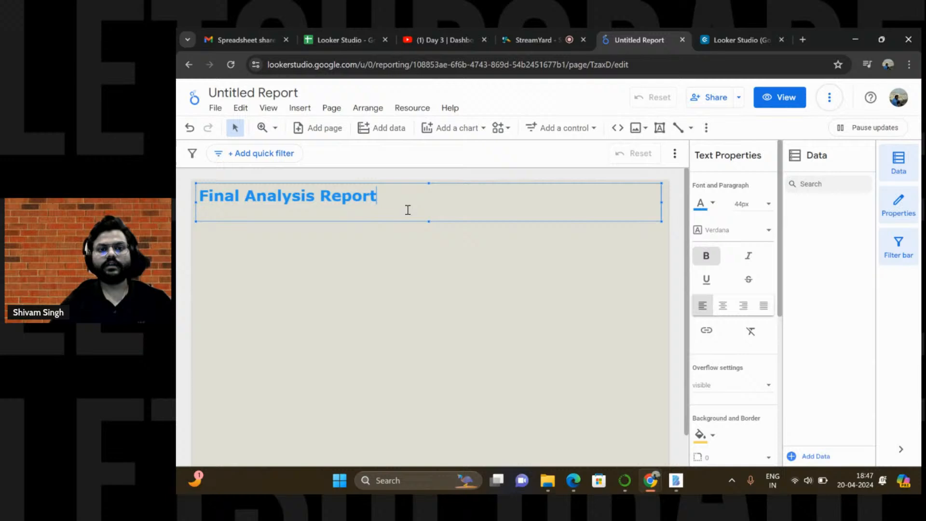
left_click(400, 248)
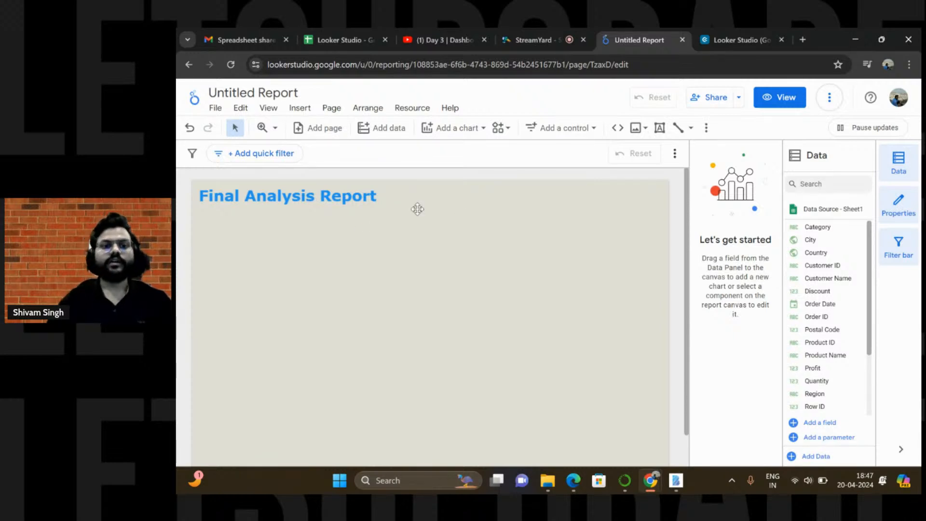
Reduce the heading text box's height and align it with the page's left edge
left_click(388, 201)
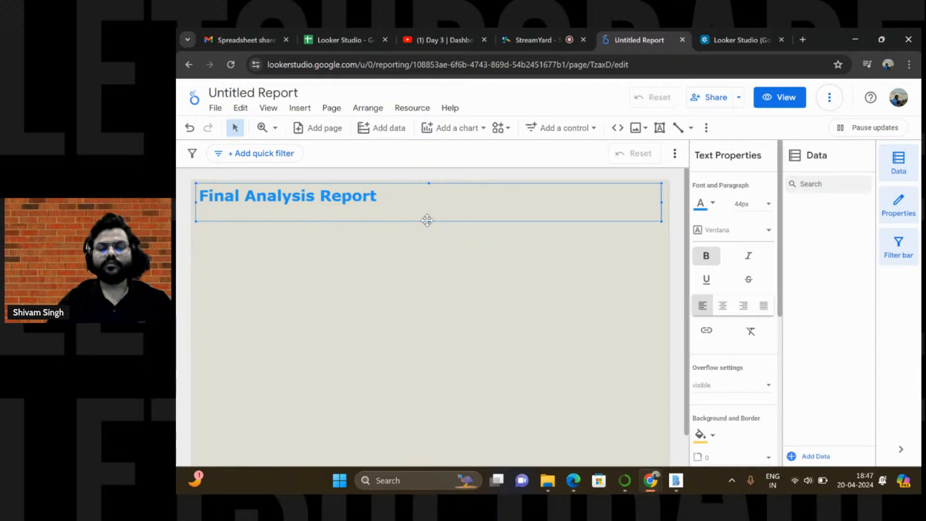
left_click_drag(426, 220, 426, 209)
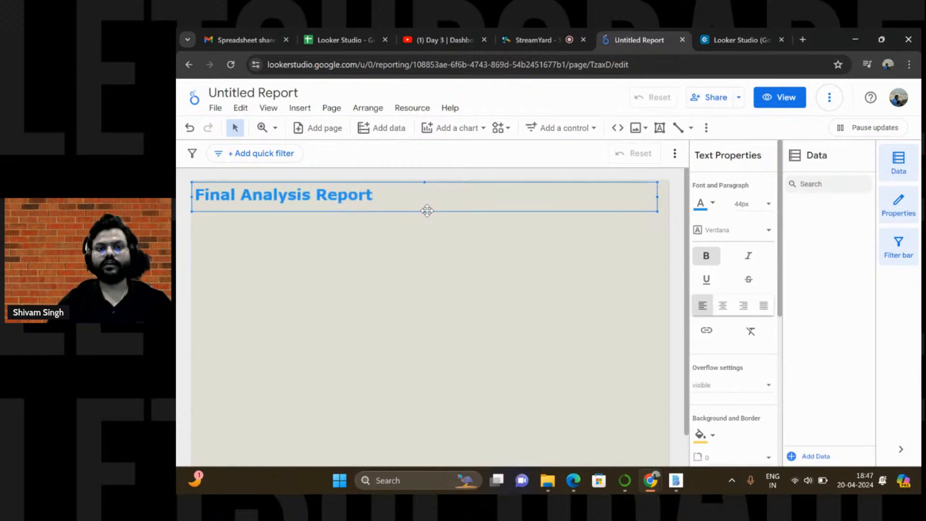
left_click(352, 240)
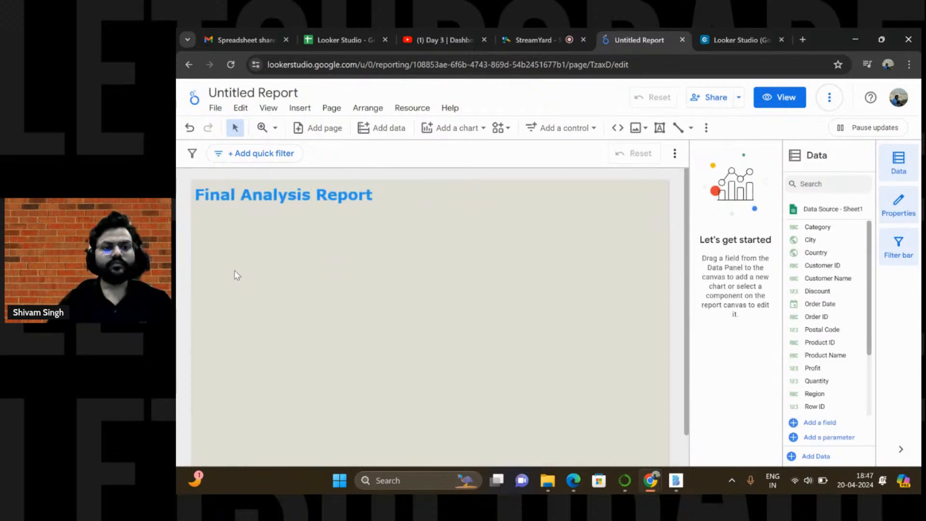
Add a horizontal bar chart below the heading, enlarge it and align it with the page's left edge
left_click(462, 140)
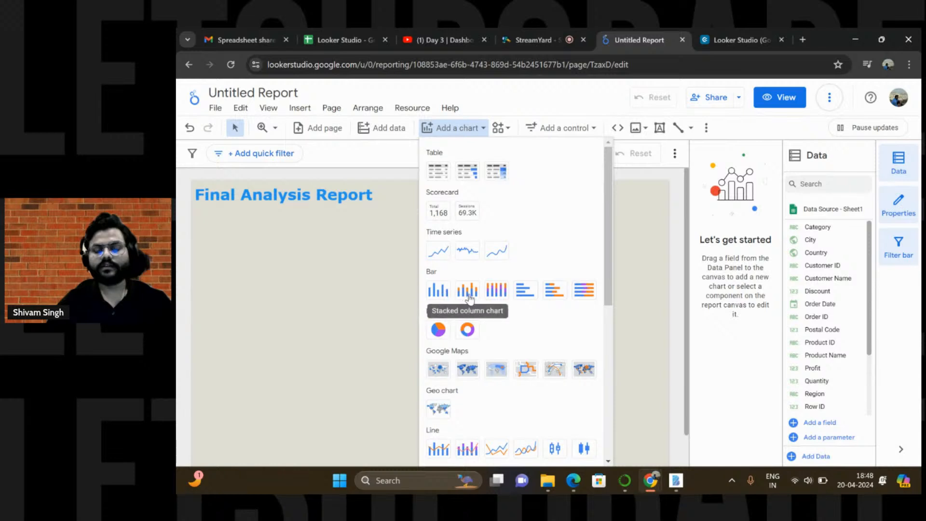
left_click(525, 290)
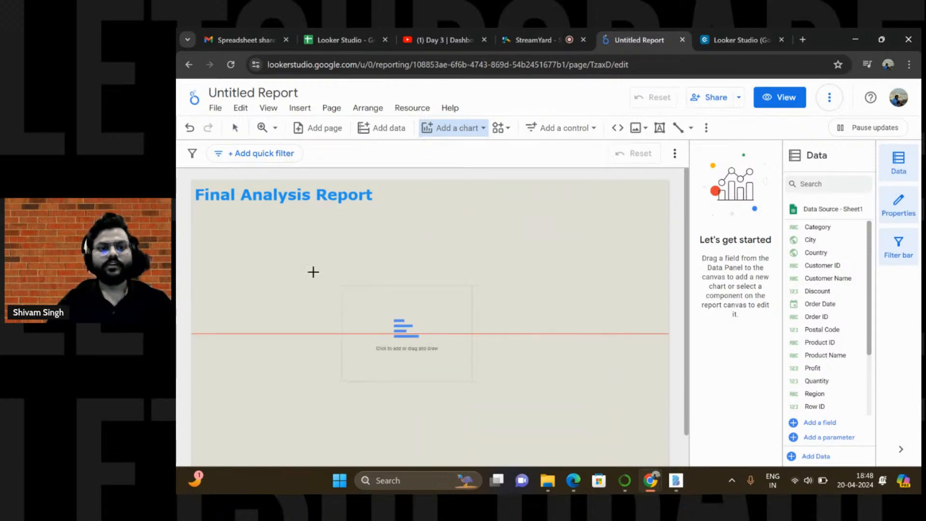
left_click(195, 215)
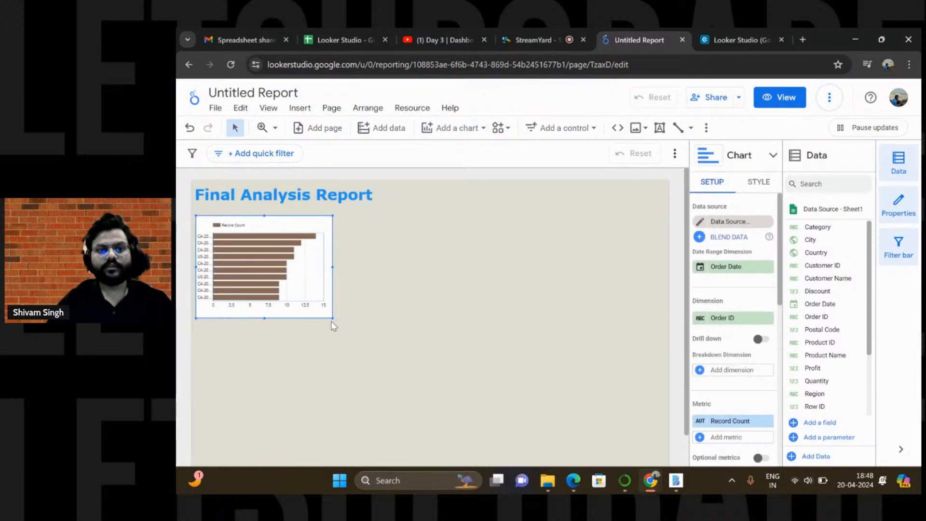
left_click_drag(332, 317, 391, 367)
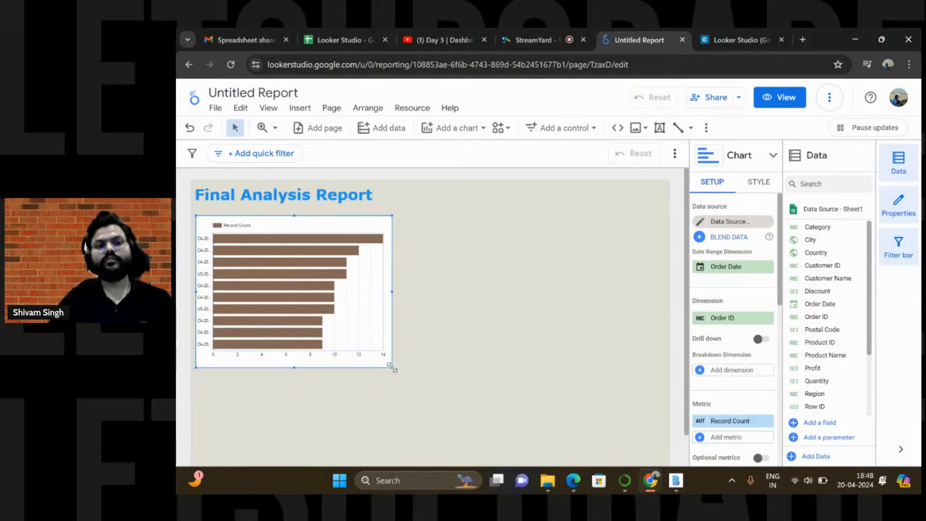
left_click_drag(302, 225, 298, 236)
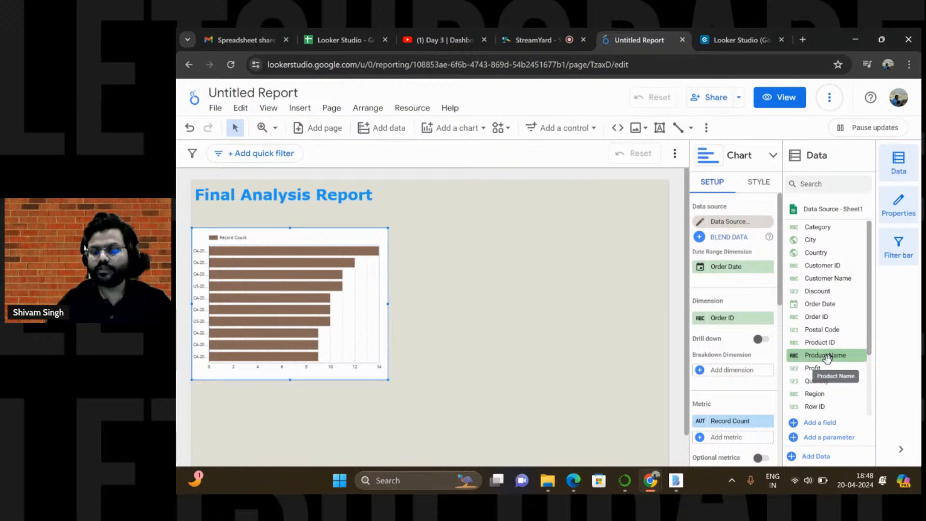
Set the bar chart's dimension to Product Name and replace its Record Count metric with Order ID
left_click_drag(825, 358, 736, 331)
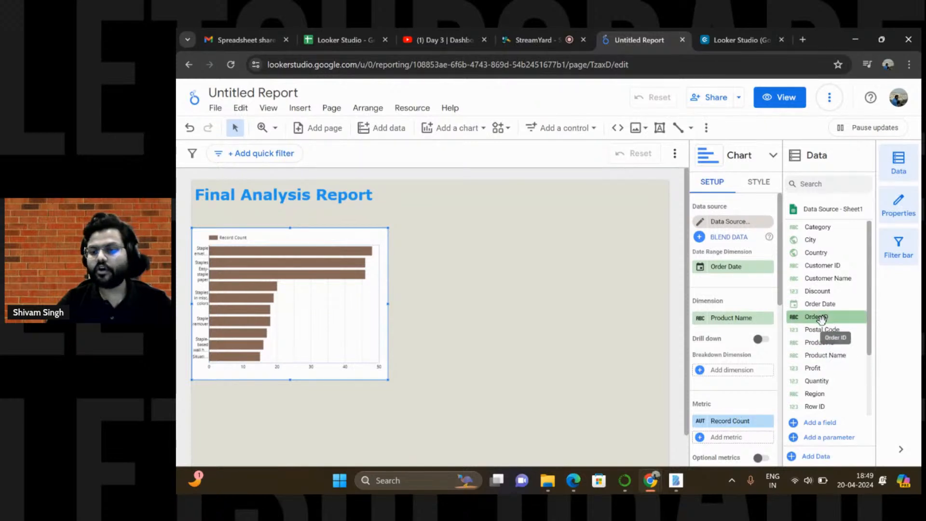
left_click_drag(821, 318, 738, 426)
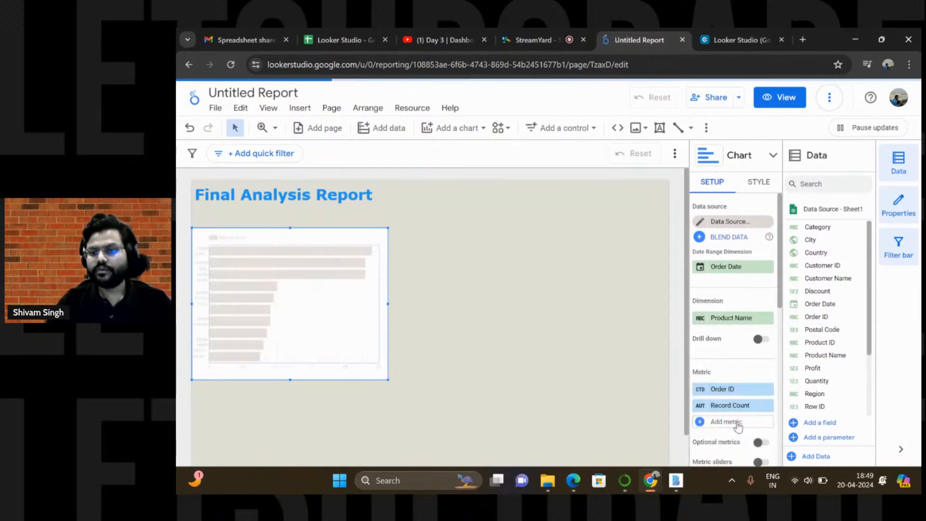
left_click(768, 405)
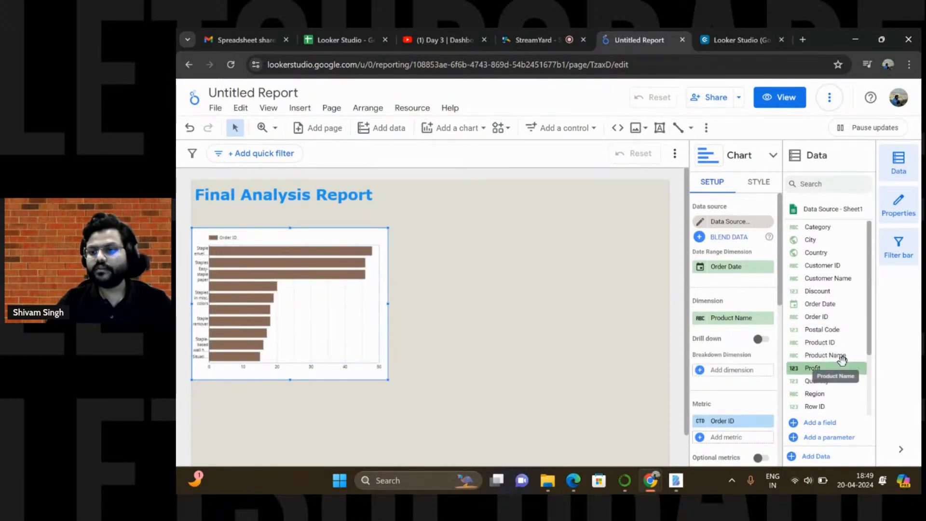
Change the bar chart's dimension to Sub-Category and widen the chart slightly
scroll(820, 357, "down", 1)
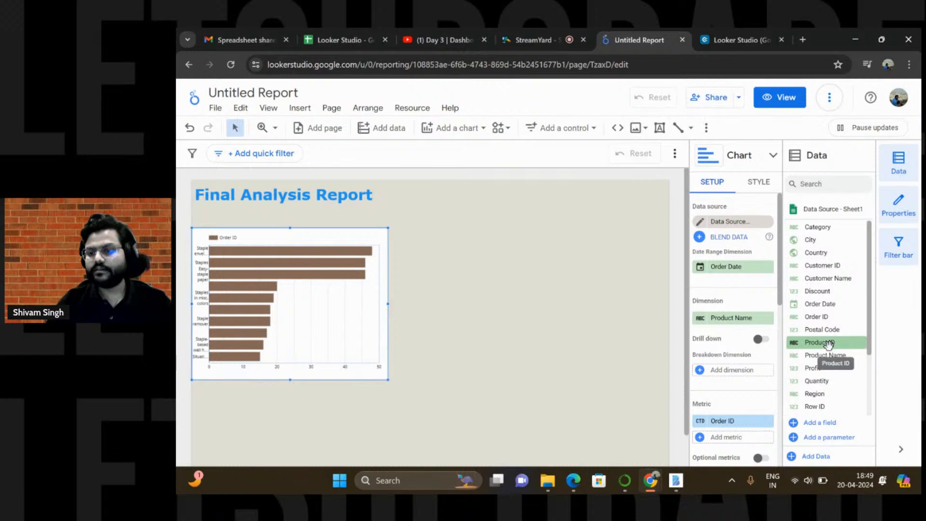
scroll(829, 346, "down", 1)
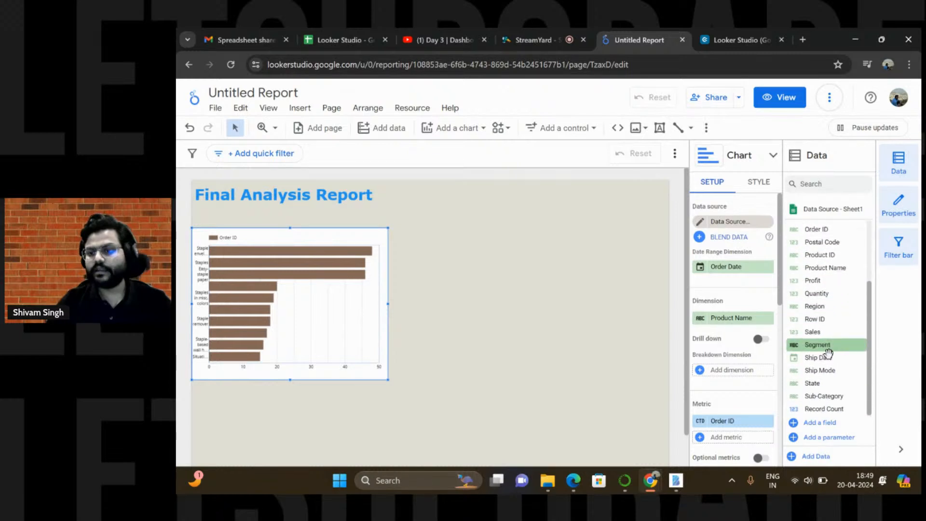
left_click_drag(824, 395, 733, 327)
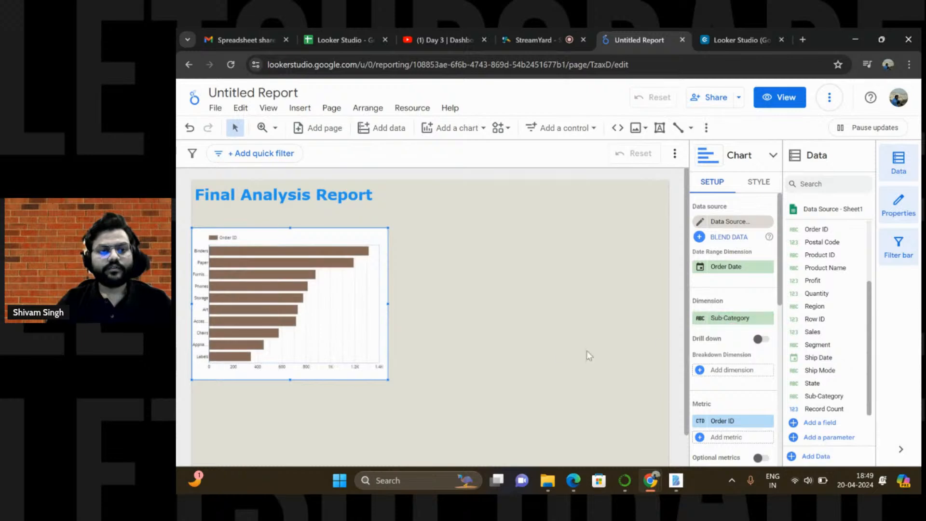
left_click_drag(387, 380, 402, 380)
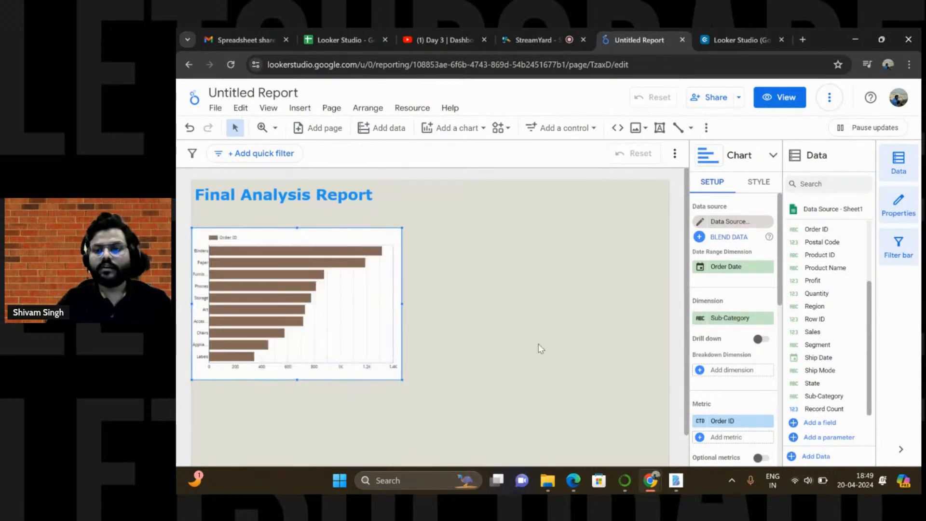
Set the aggregation of the bar chart's Order ID metric to Count
scroll(722, 374, "down", 2)
scroll(722, 374, "down", 2)
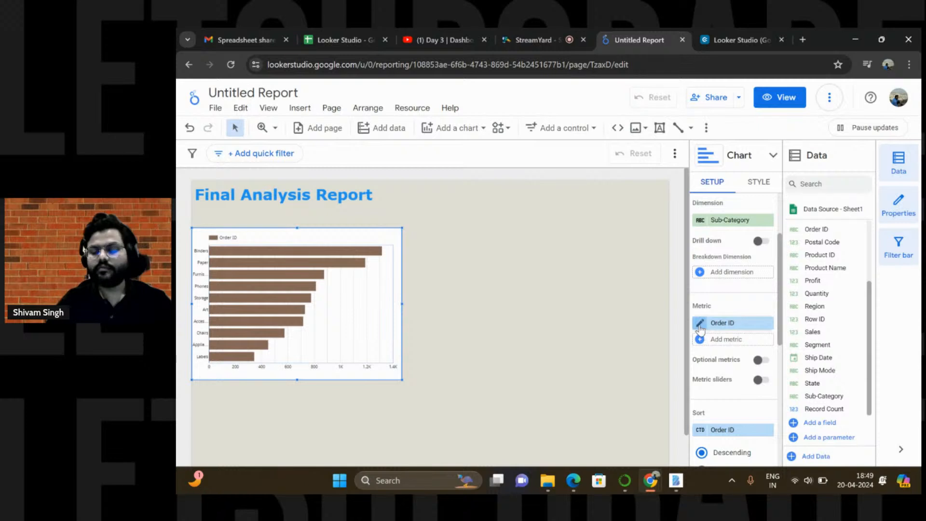
left_click(700, 330)
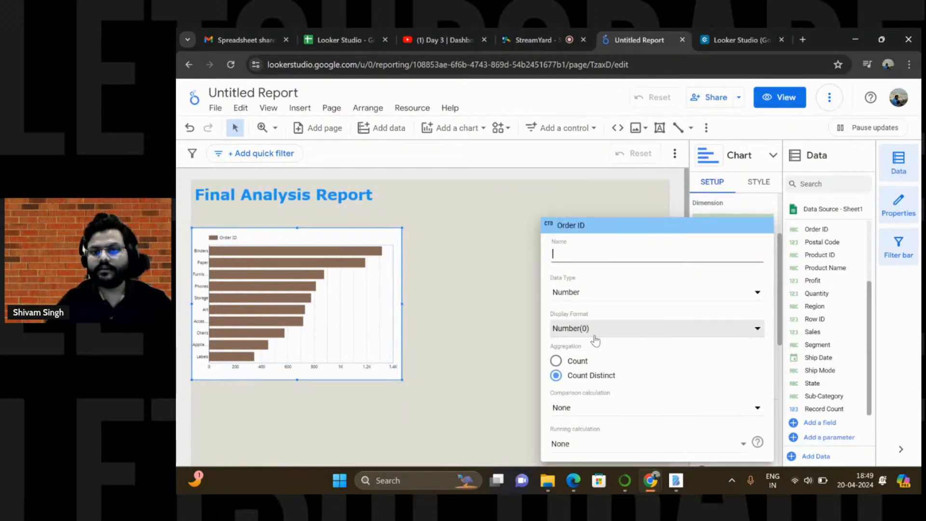
left_click(557, 362)
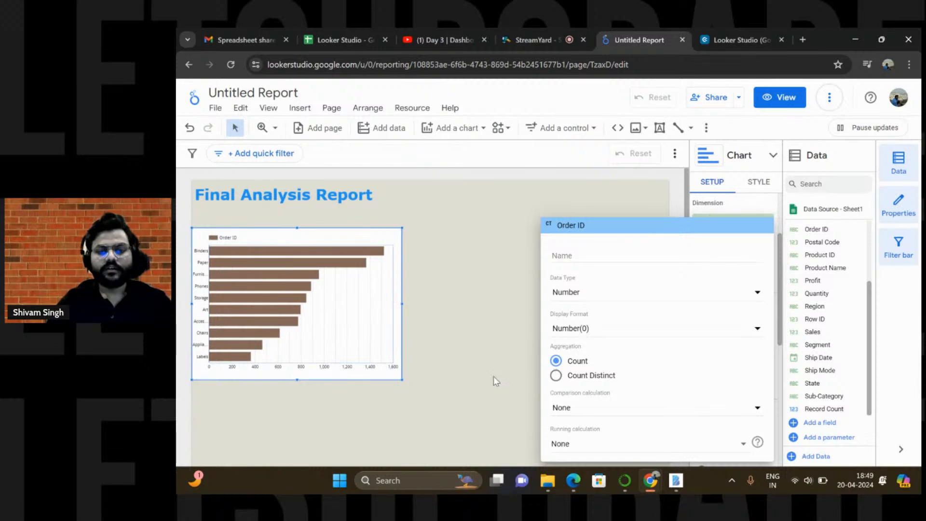
left_click(479, 378)
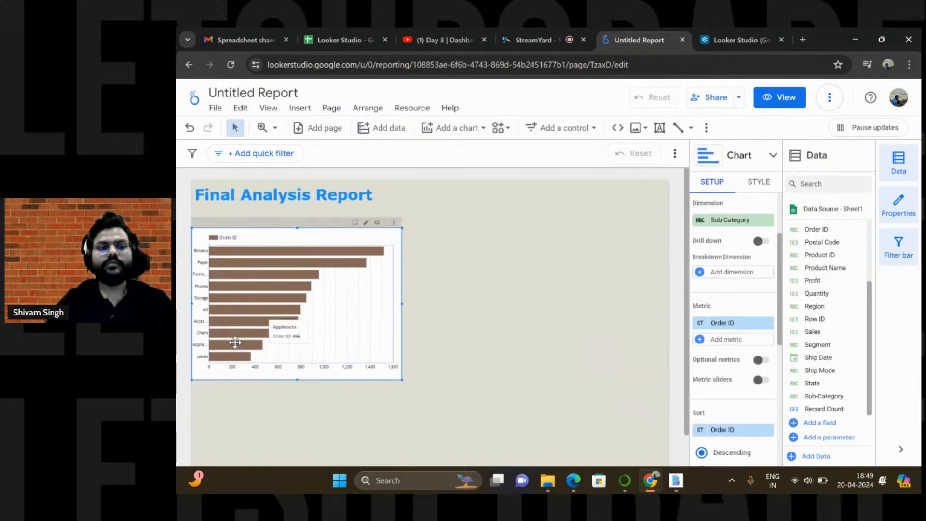
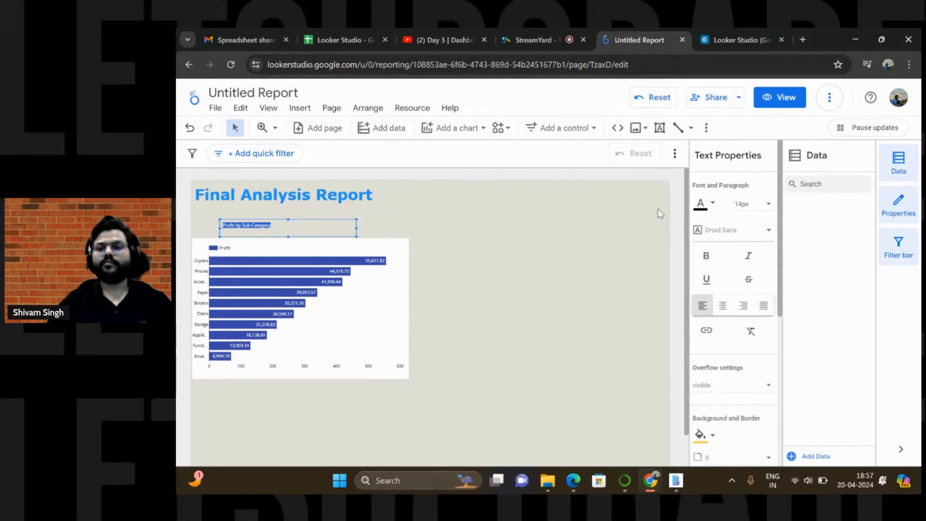
Center the "Profit by Sub-Category" title in its text box and set its text color to gray
left_click(723, 307)
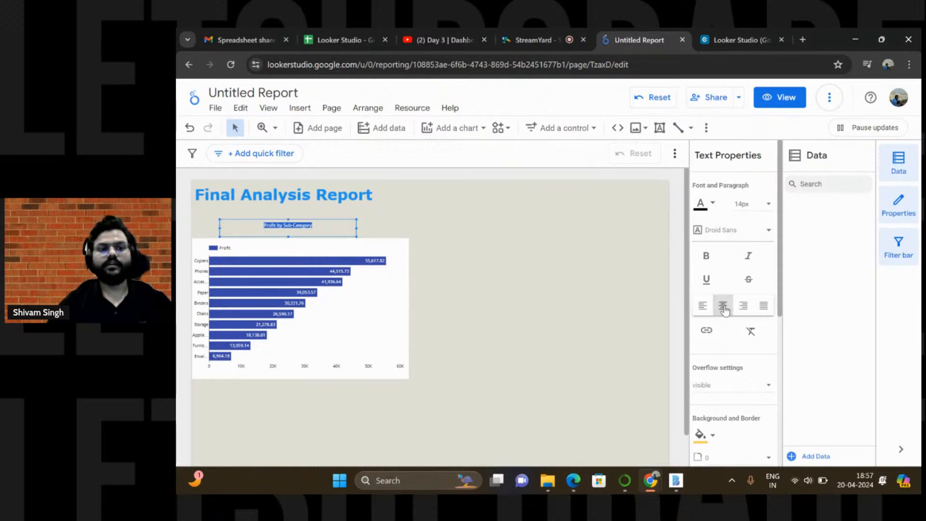
left_click(715, 203)
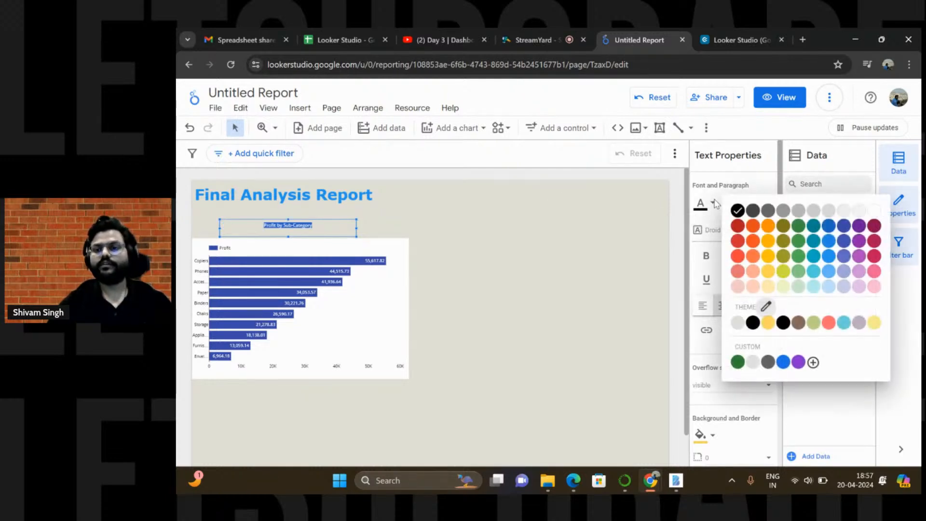
left_click(878, 213)
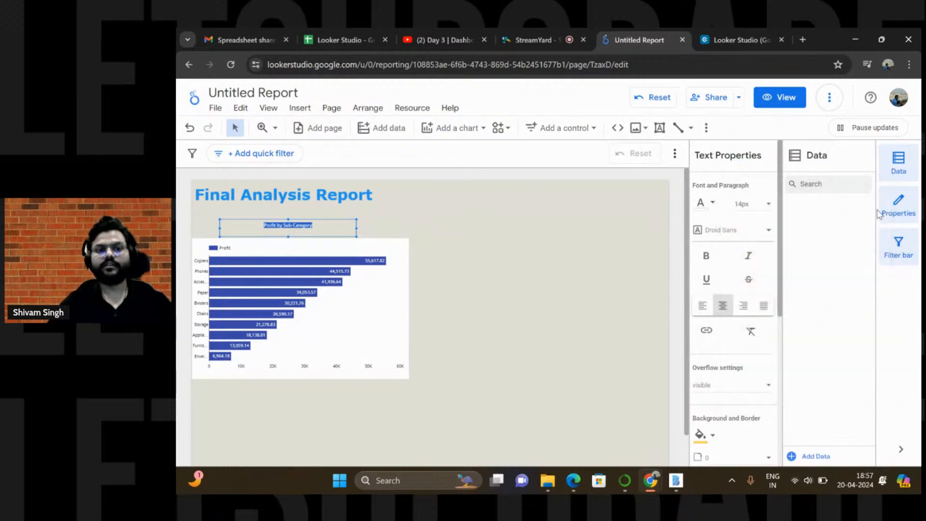
left_click(714, 207)
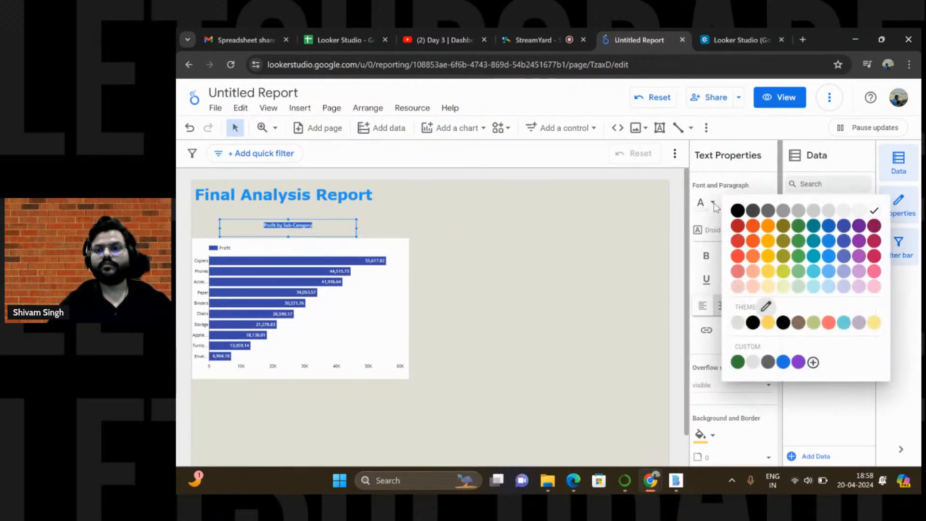
left_click(804, 215)
Format the "Profit by Sub-Category" title as 24px bold and keep its whole text selected
left_click(766, 204)
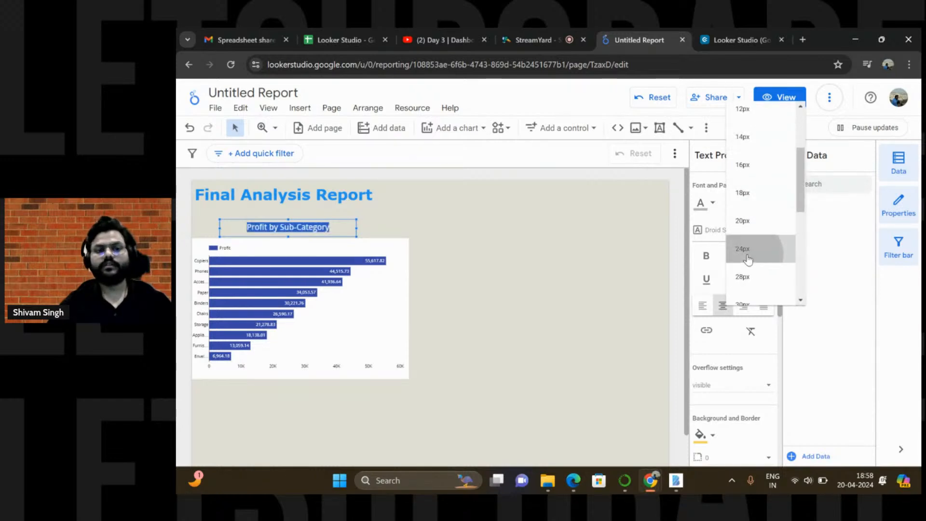
left_click(750, 255)
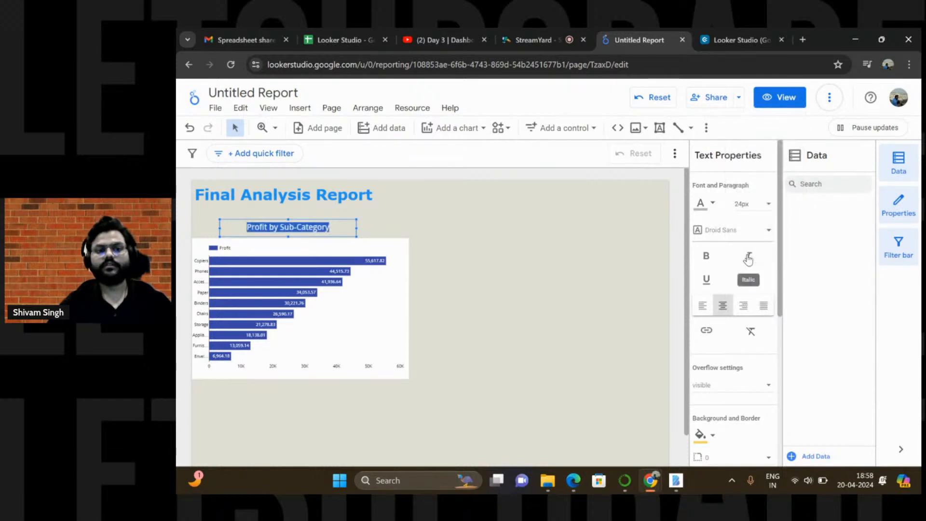
left_click(712, 257)
left_click_drag(408, 246, 529, 339)
double_click(276, 221)
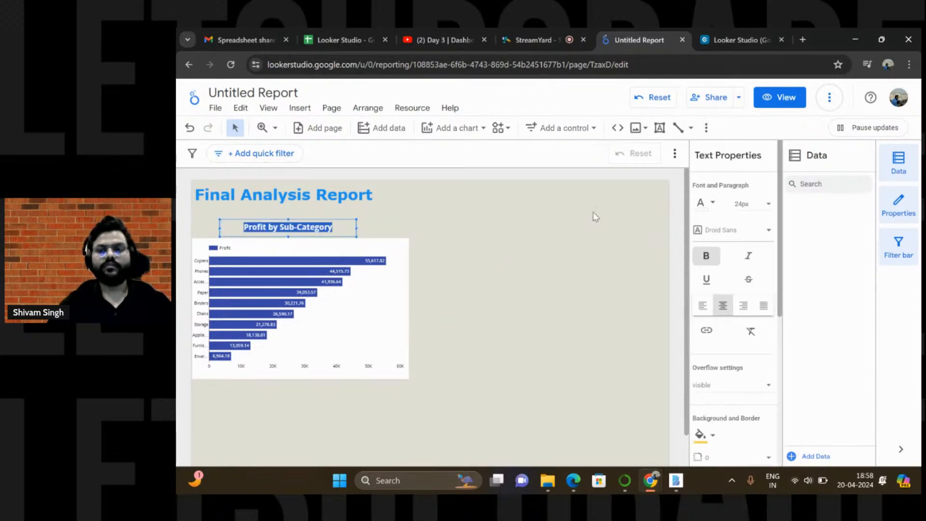
Recolor the "Profit by Sub-Category" title gray and set its font size to 28px
left_click(713, 203)
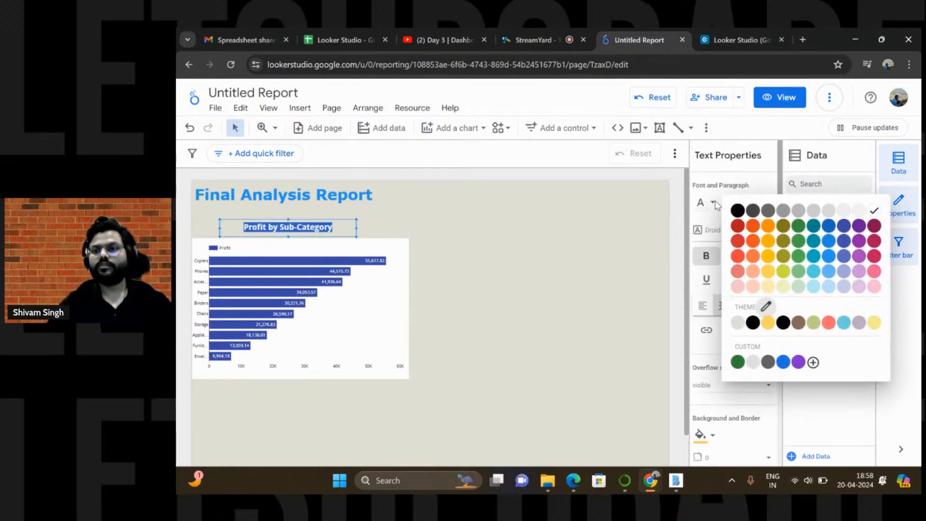
left_click(798, 215)
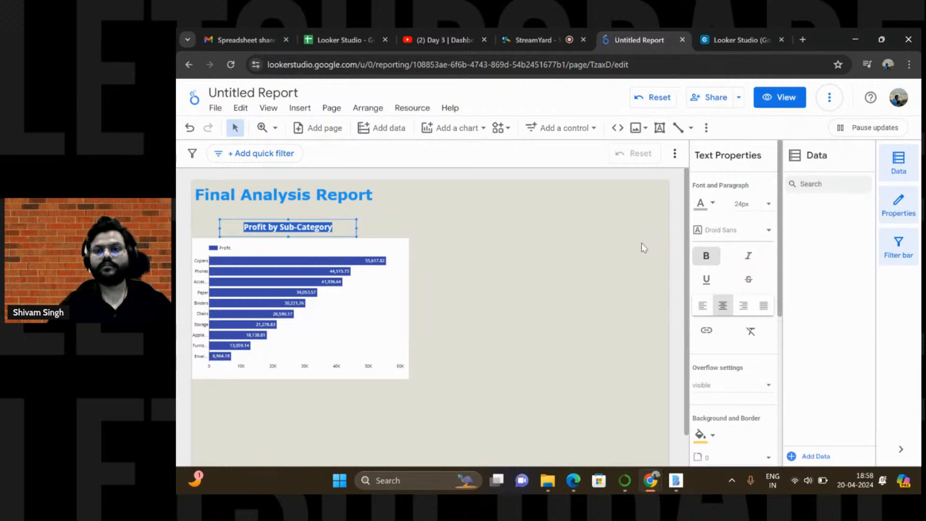
left_click(745, 204)
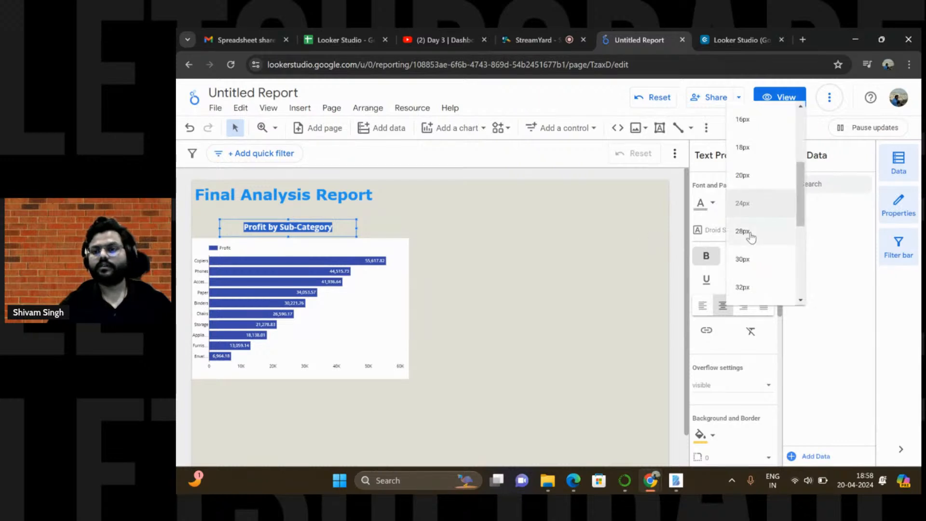
left_click(747, 236)
left_click(503, 260)
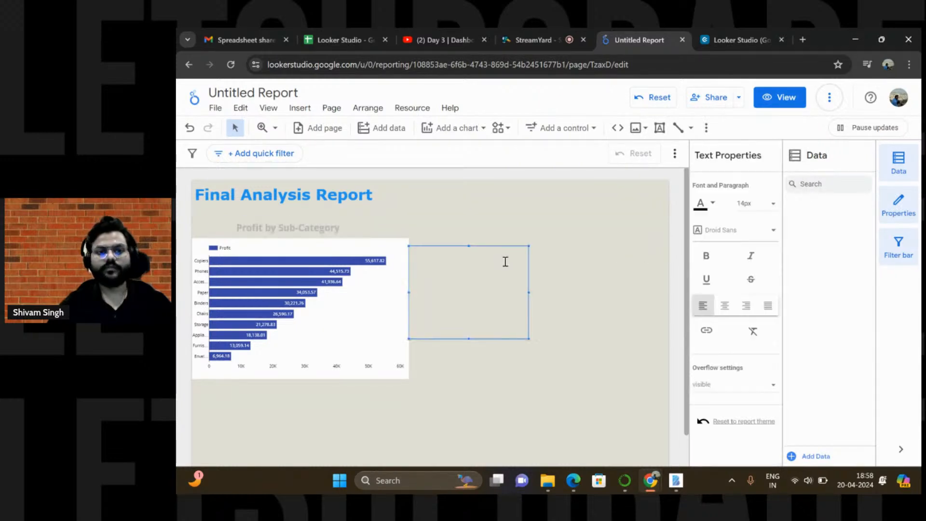
Select the whole "Profit by Sub-Category" title text and change its color to dark pink
double_click(270, 227)
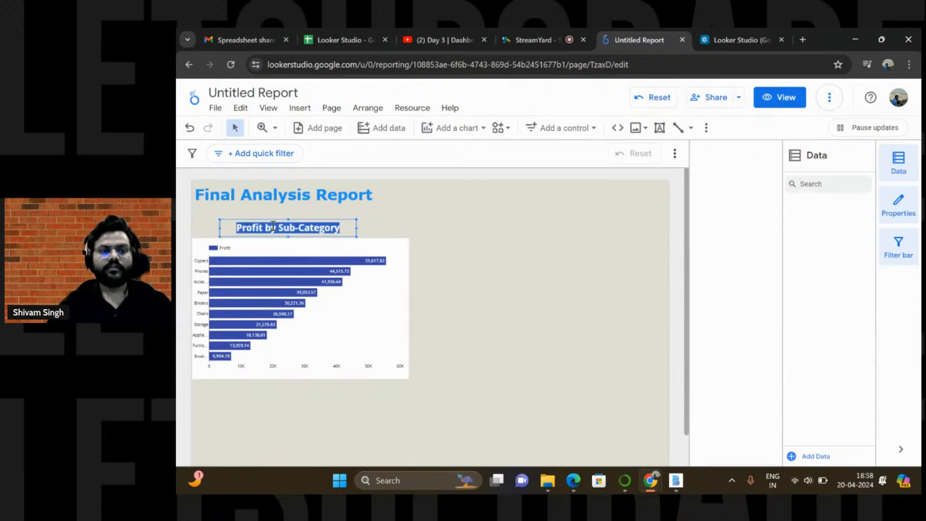
left_click(713, 203)
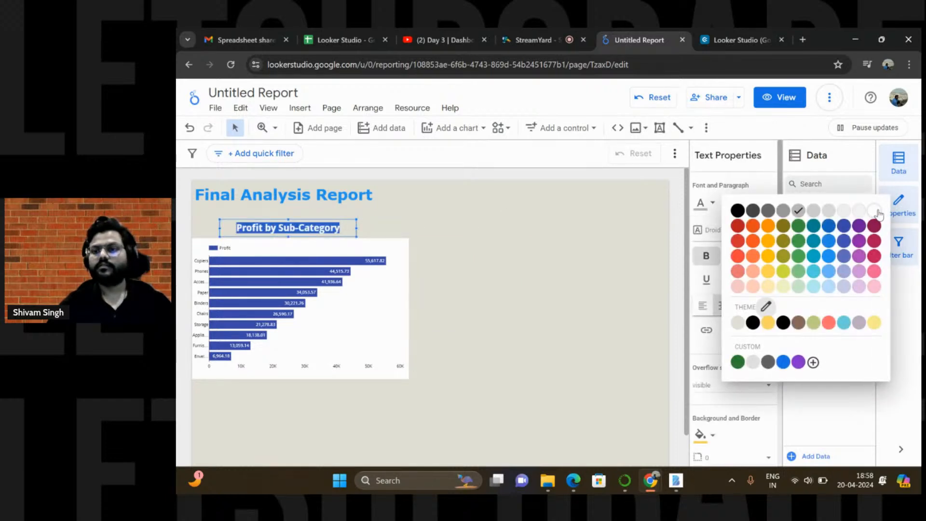
left_click(875, 226)
left_click(543, 320)
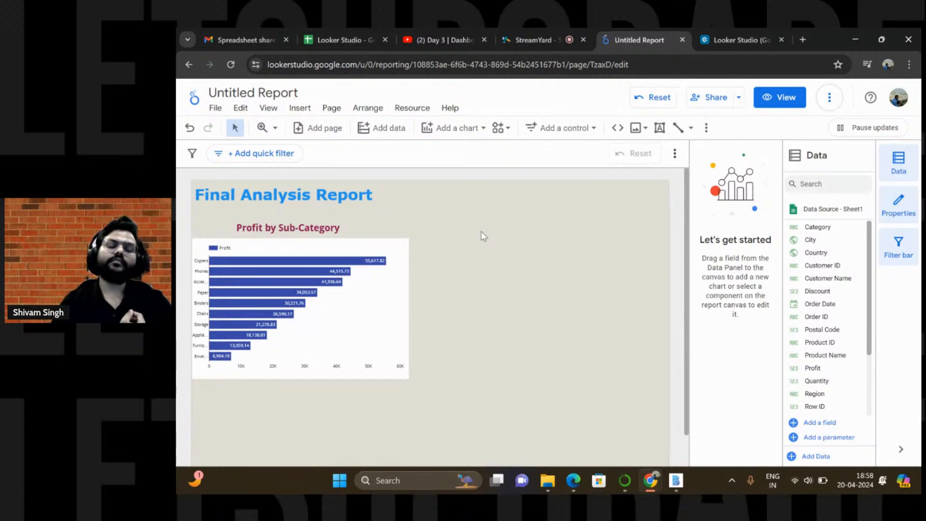
Make the Profit by Sub-Category bar chart narrower and slightly shorter
left_click(385, 323)
left_click_drag(408, 307, 390, 309)
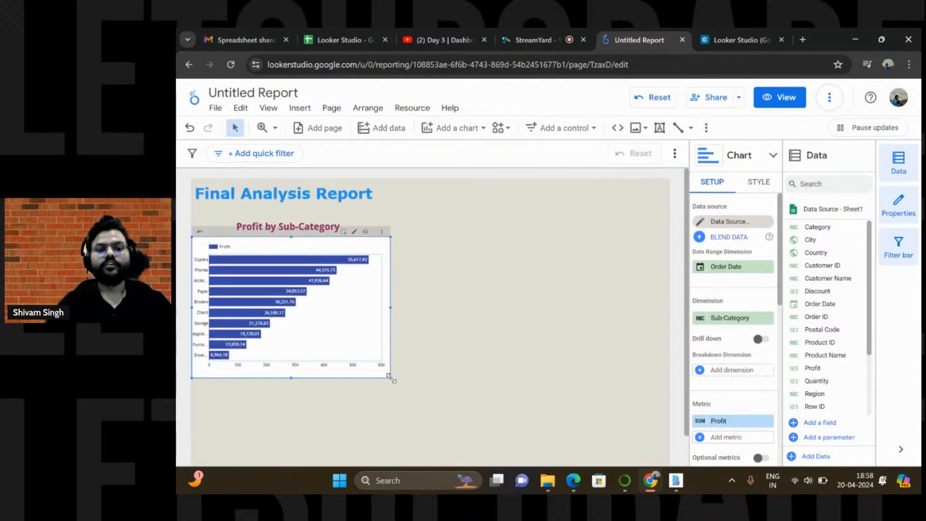
left_click_drag(388, 375, 384, 356)
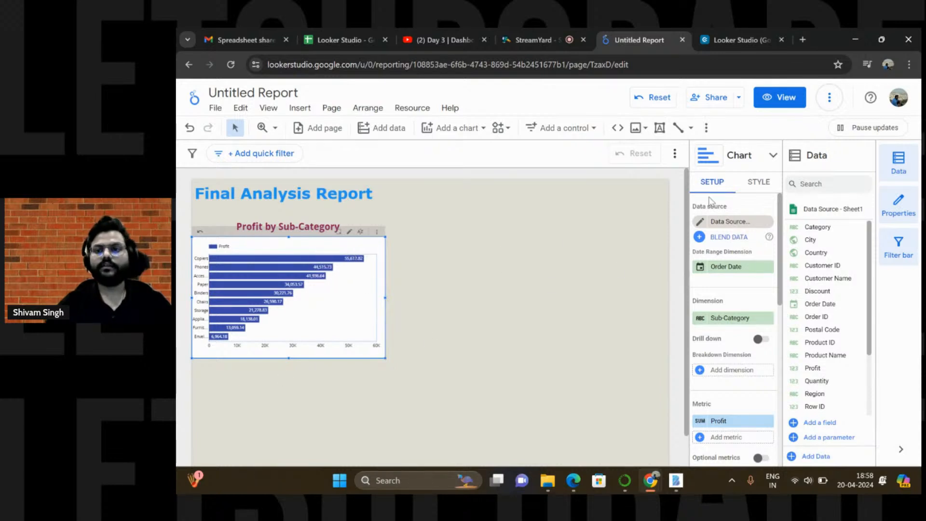
Reduce the number of bars shown in the bar chart to 7
left_click(767, 186)
left_click(712, 251)
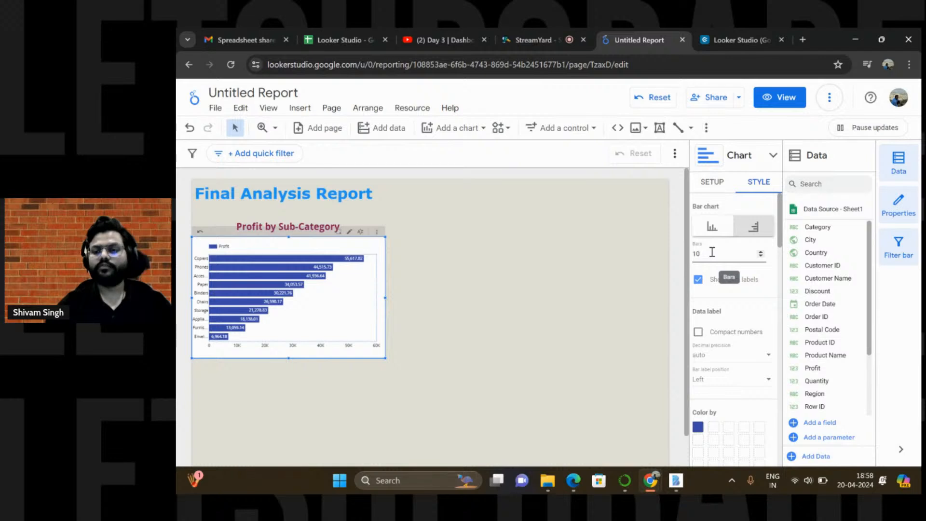
left_click(760, 256)
left_click(760, 256)
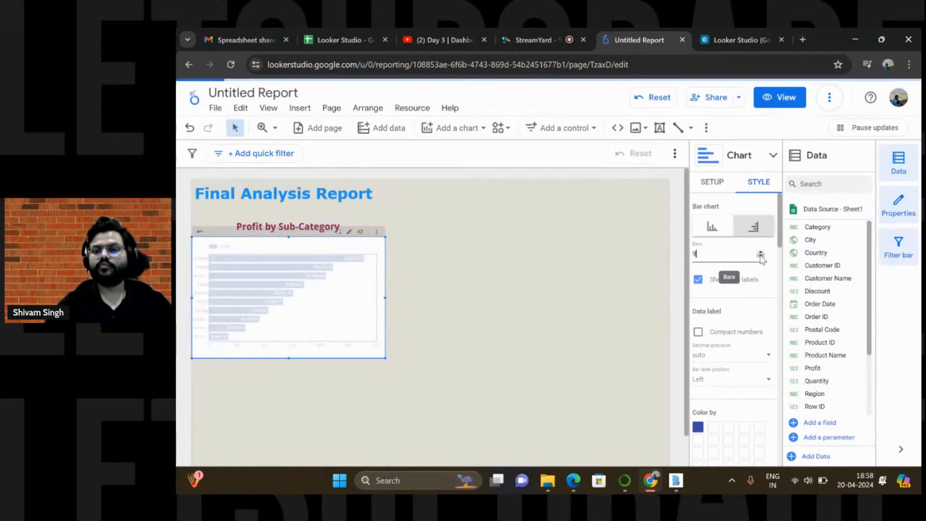
left_click(760, 256)
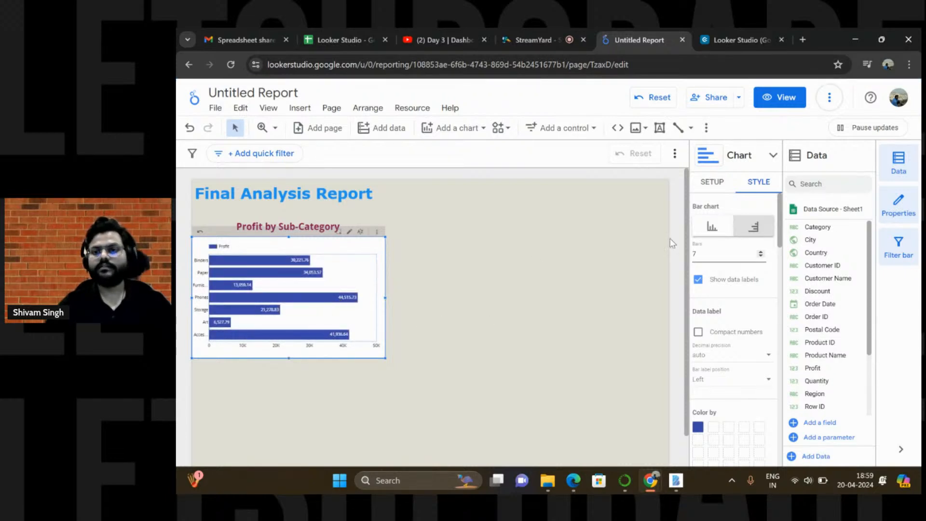
Sort the bar chart by Profit in descending order
left_click(713, 184)
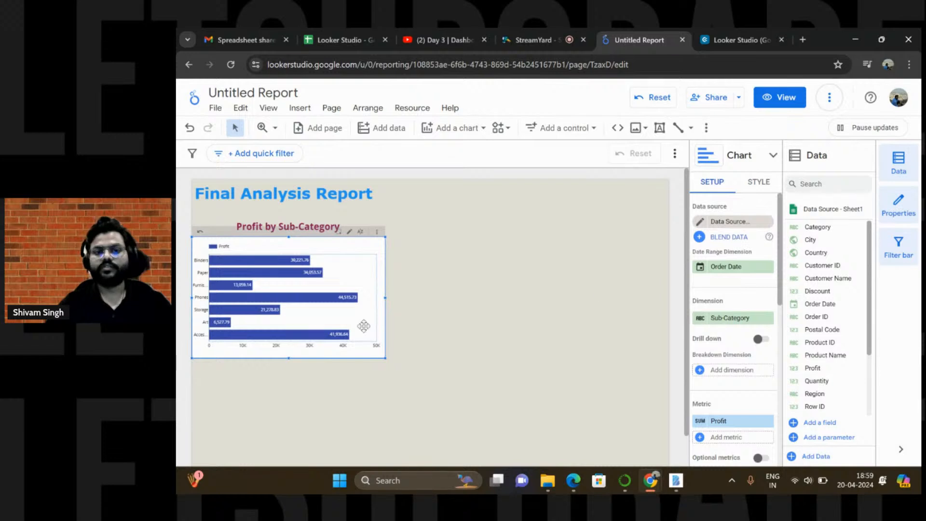
right_click(341, 320)
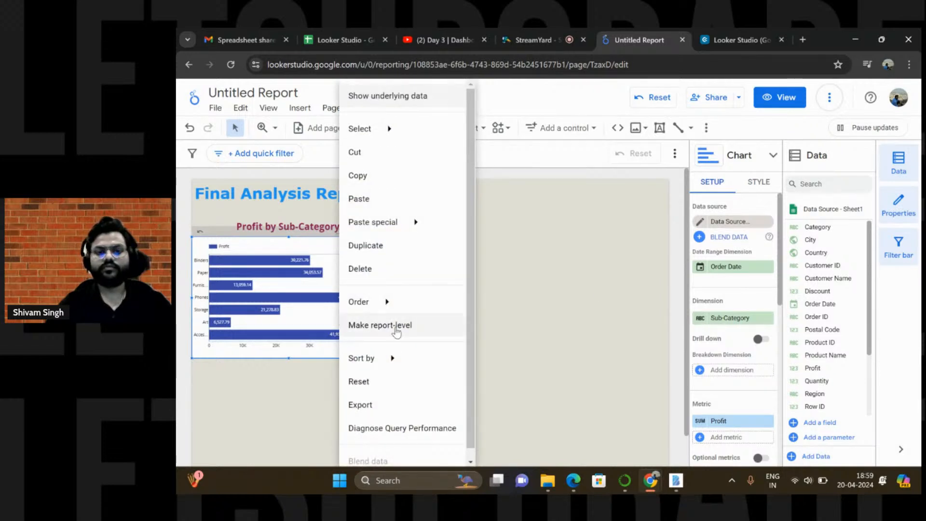
mouse_move(394, 357)
left_click(501, 361)
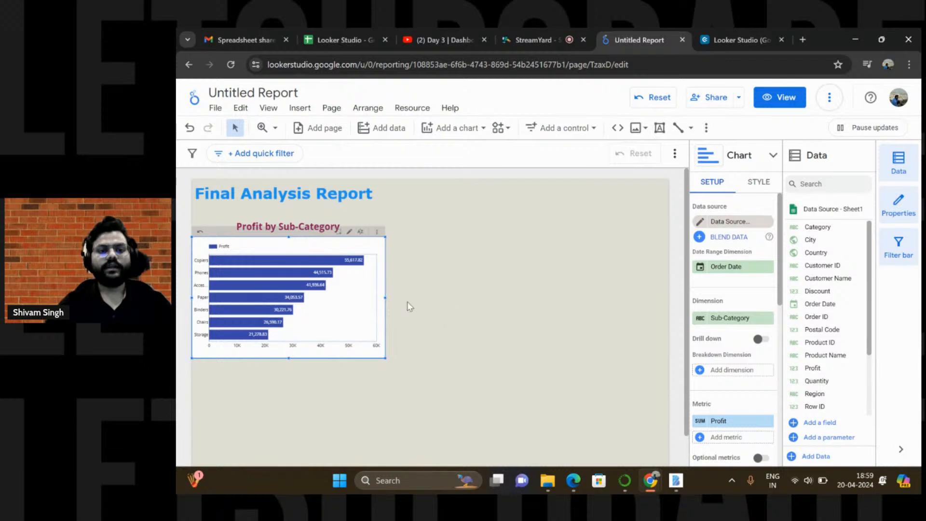
Shrink the bar chart further and shift the "Profit by Sub-Category" title so it sits centered above it
left_click_drag(384, 358, 362, 343)
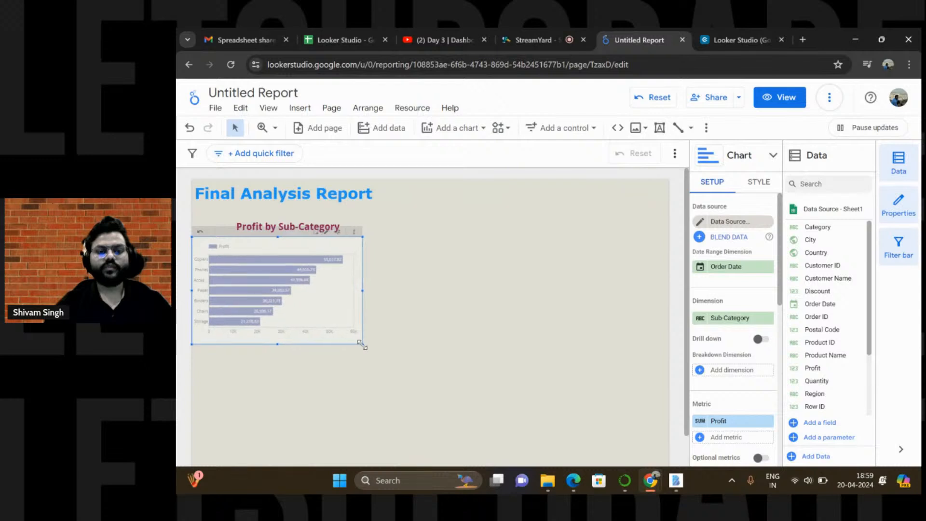
left_click(257, 225)
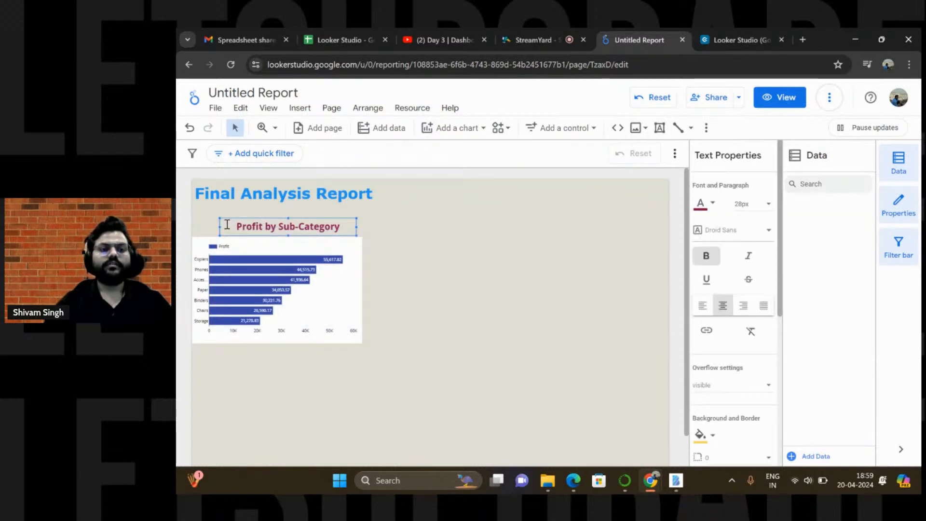
left_click_drag(225, 222, 205, 220)
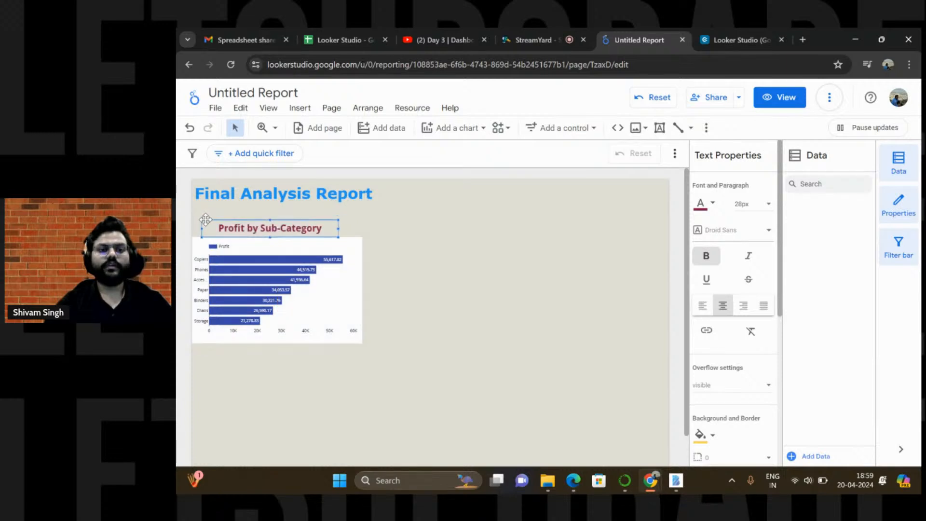
left_click(402, 275)
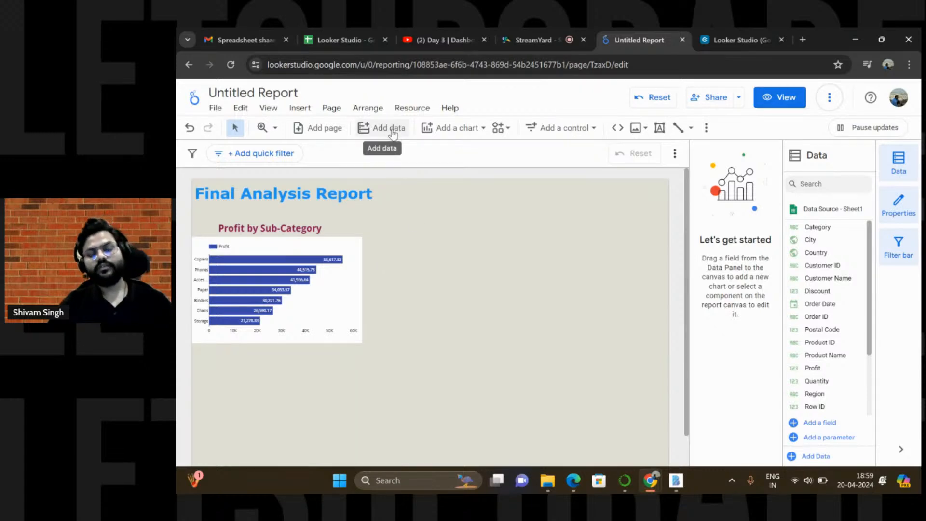
Insert a table with bars beside the bar chart, narrow it, and nudge it slightly down
left_click(472, 134)
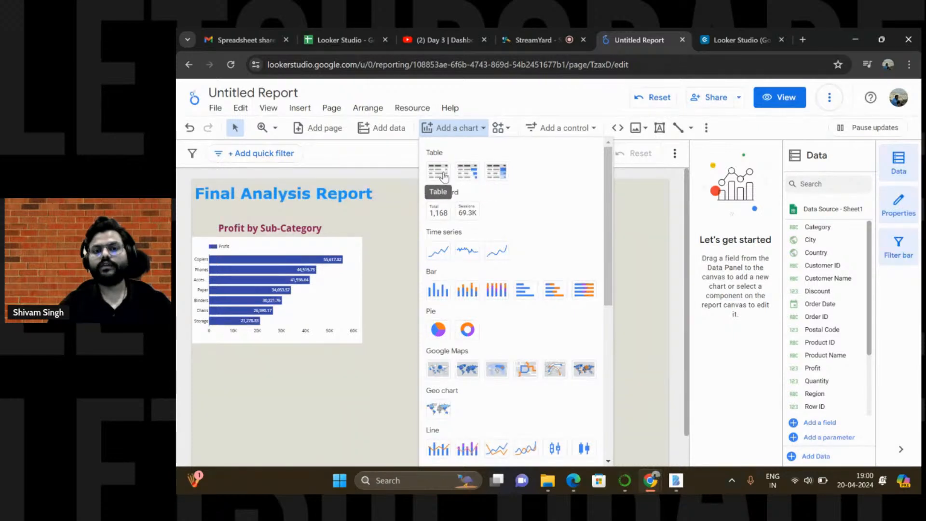
left_click(465, 181)
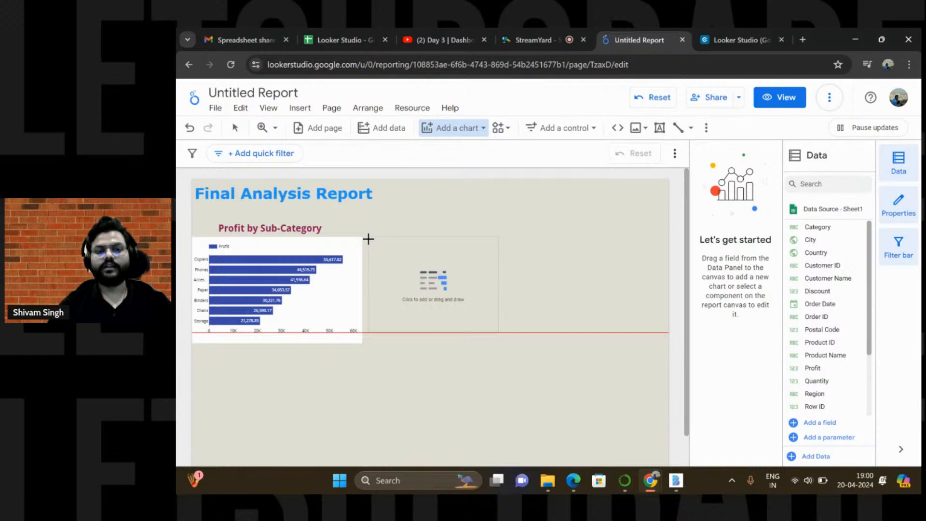
left_click(368, 239)
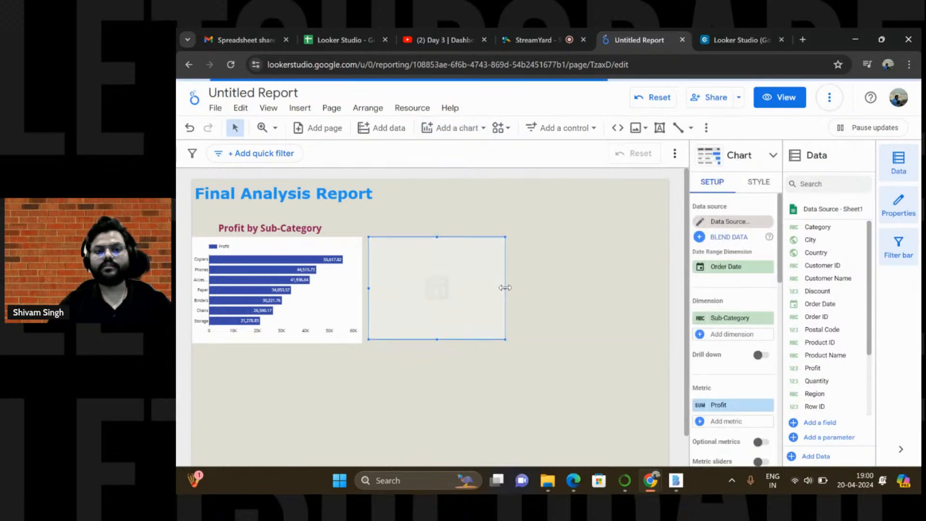
left_click_drag(503, 289, 471, 290)
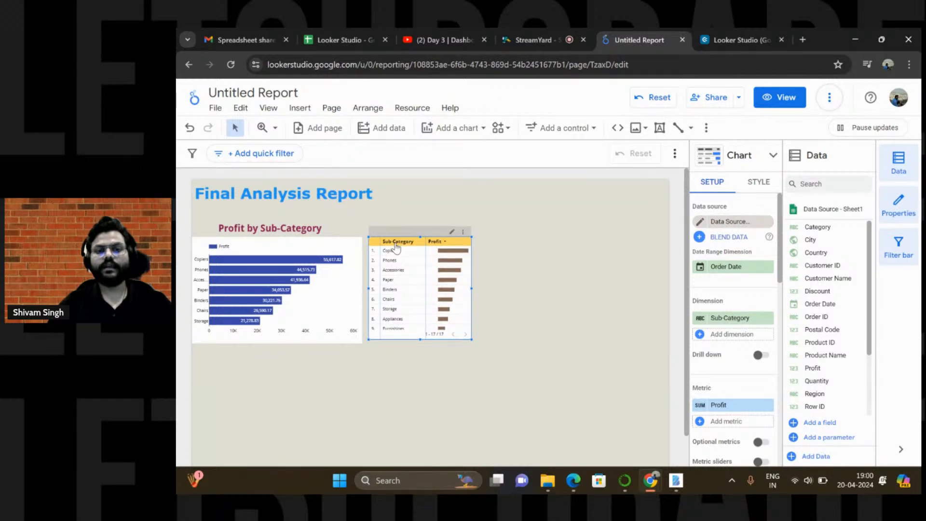
left_click_drag(396, 247, 394, 252)
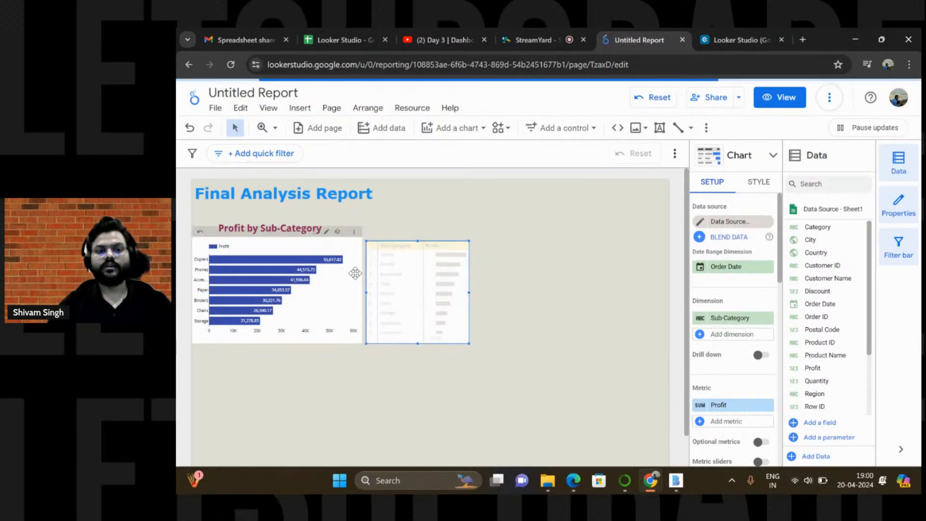
Narrow the bar chart, move the Sub-Category table closer to it, and widen the table slightly
left_click(355, 274)
left_click_drag(361, 290, 347, 291)
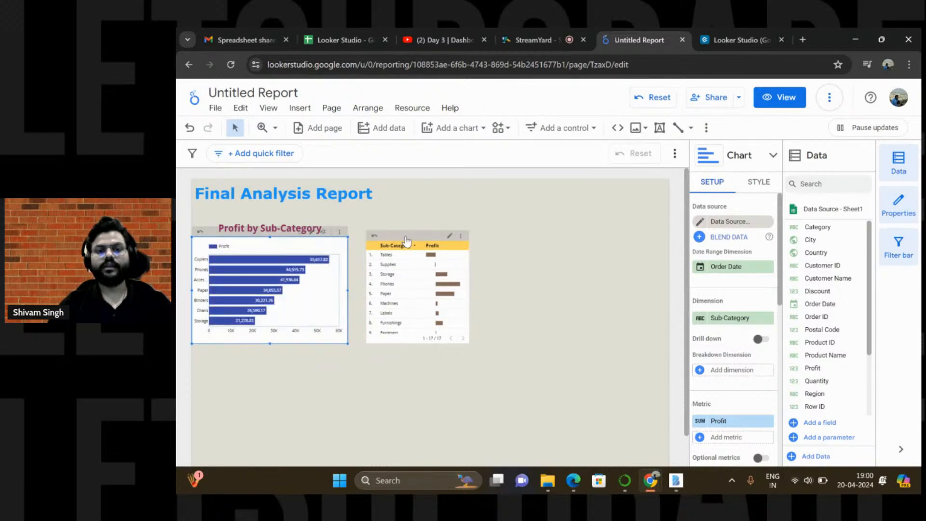
left_click_drag(406, 237, 393, 237)
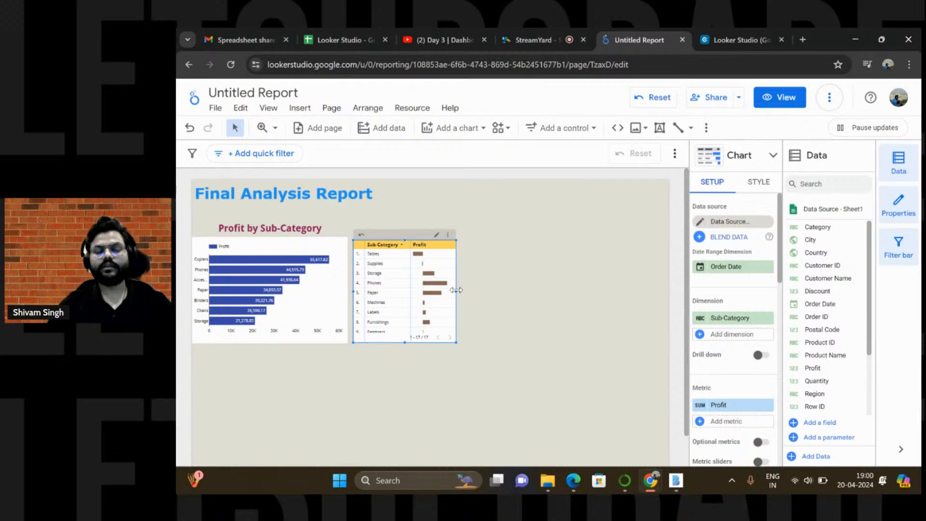
left_click_drag(456, 289, 469, 290)
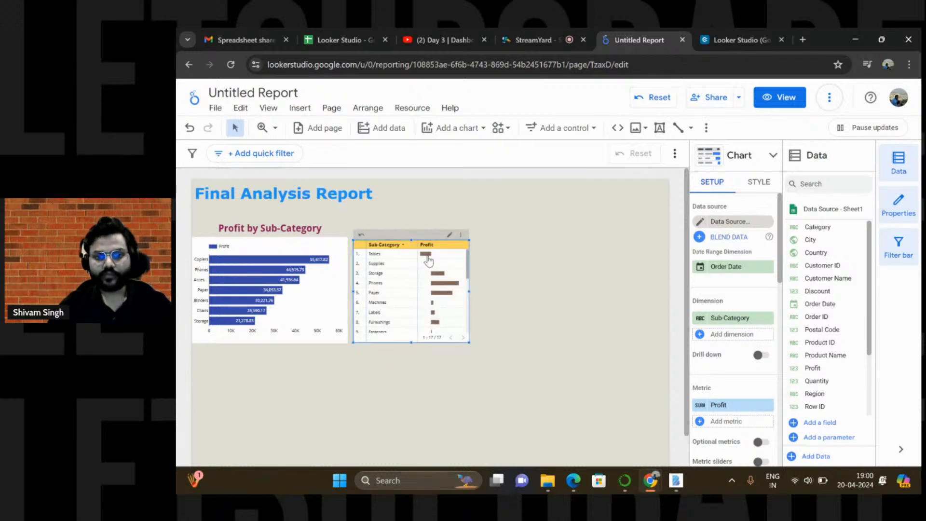
mouse_move(429, 258)
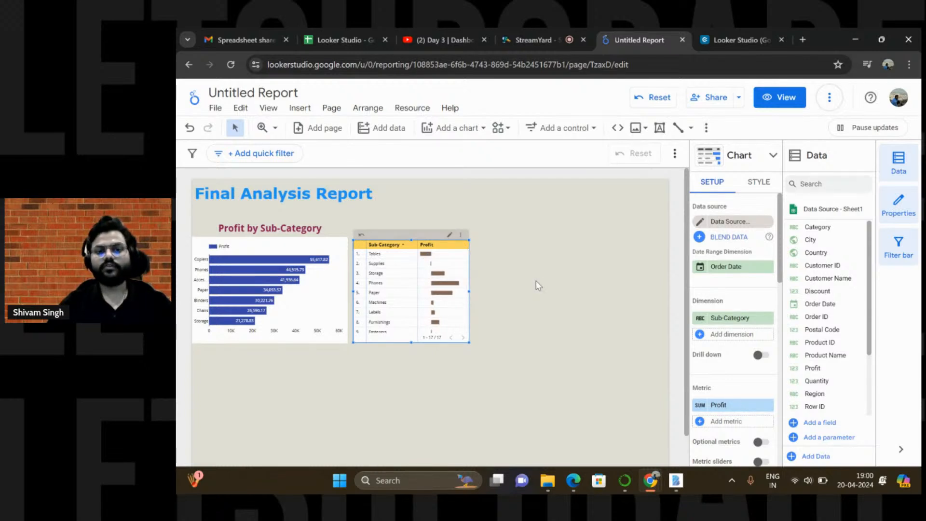
Change the color of the Profit bars in the Sub-Category table to dark blue
left_click(766, 185)
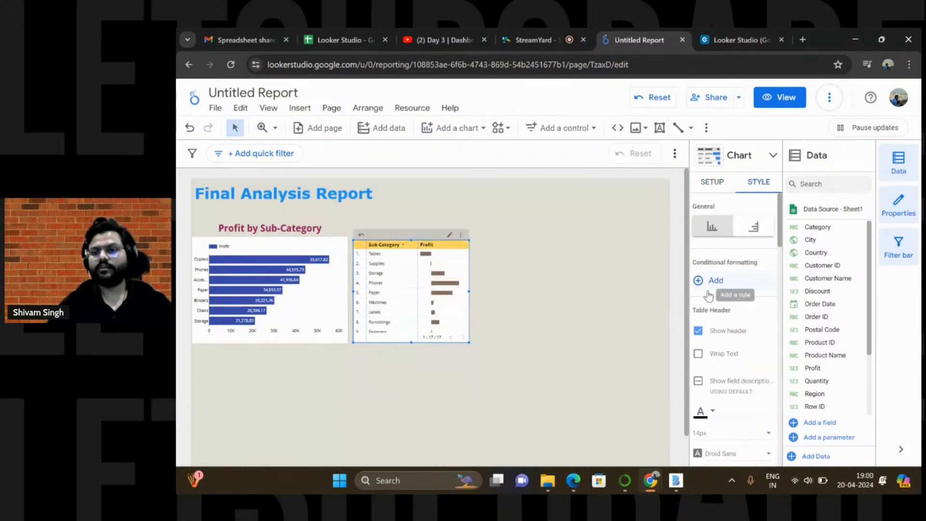
scroll(707, 318, "down", 1)
scroll(707, 318, "down", 1)
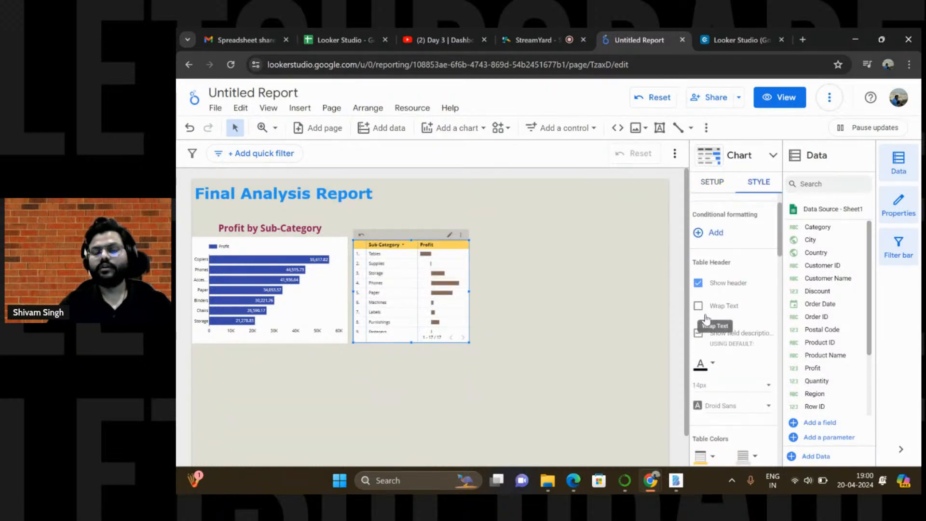
scroll(706, 318, "down", 1)
scroll(707, 318, "down", 1)
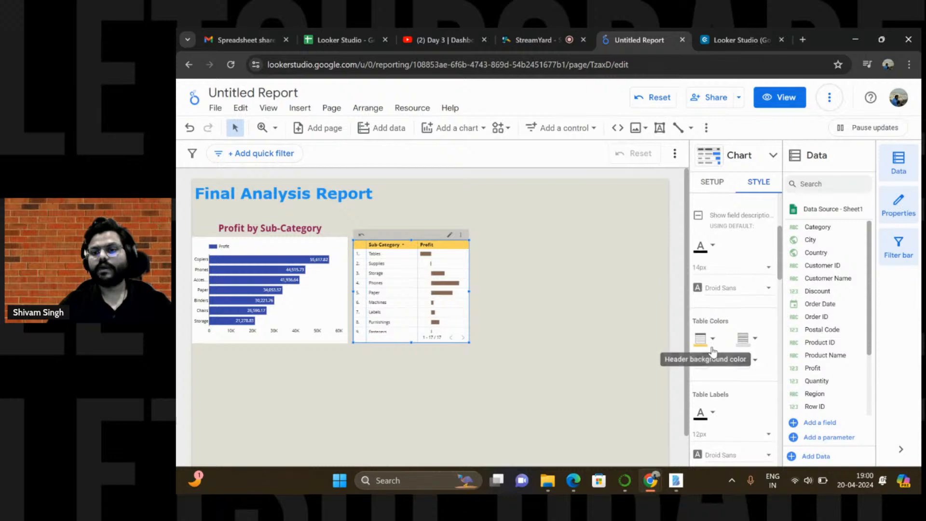
scroll(718, 347, "down", 3)
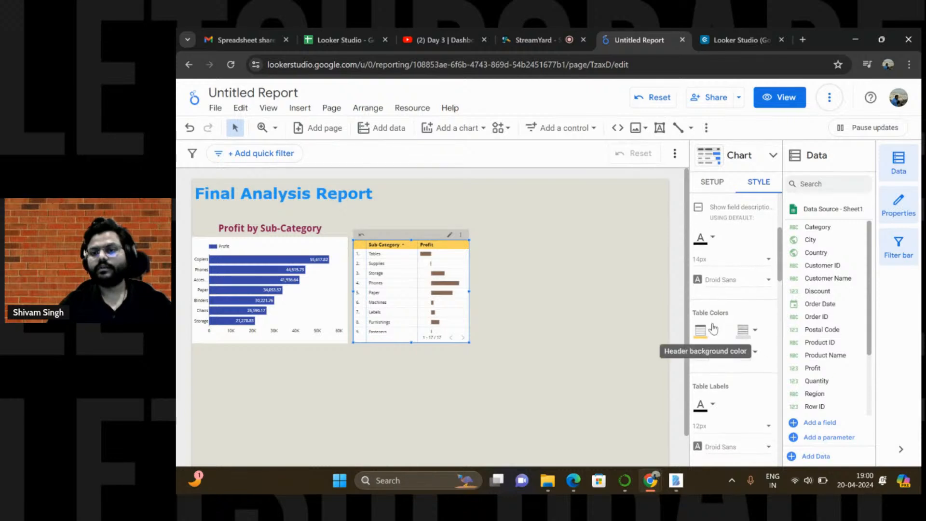
scroll(731, 379, "down", 10)
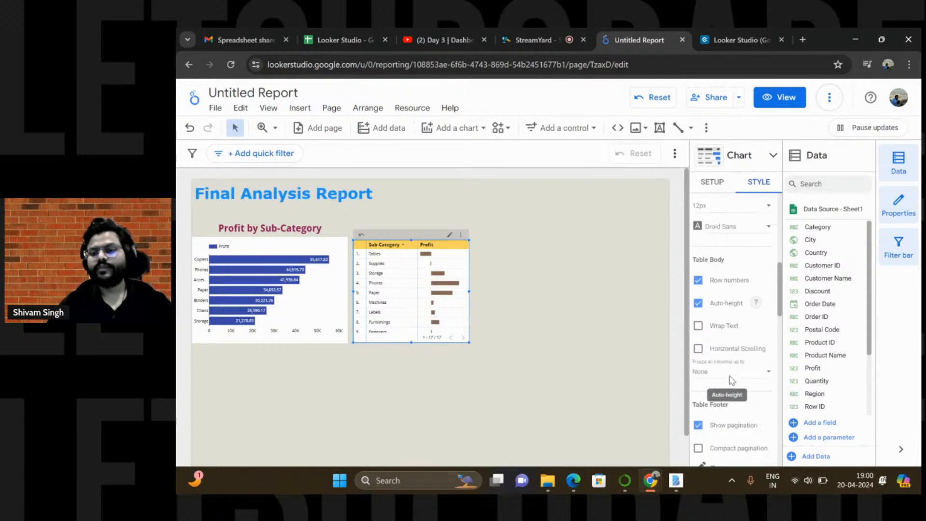
scroll(731, 380, "down", 5)
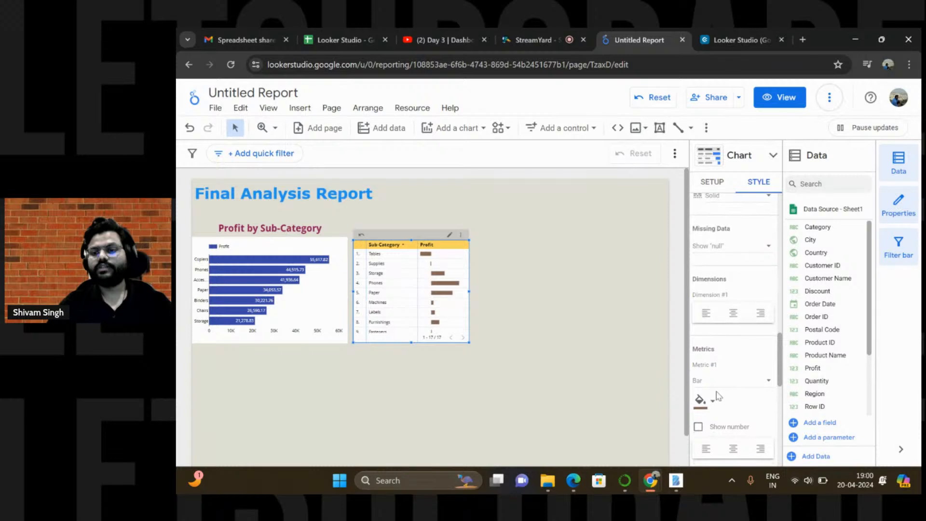
left_click(714, 401)
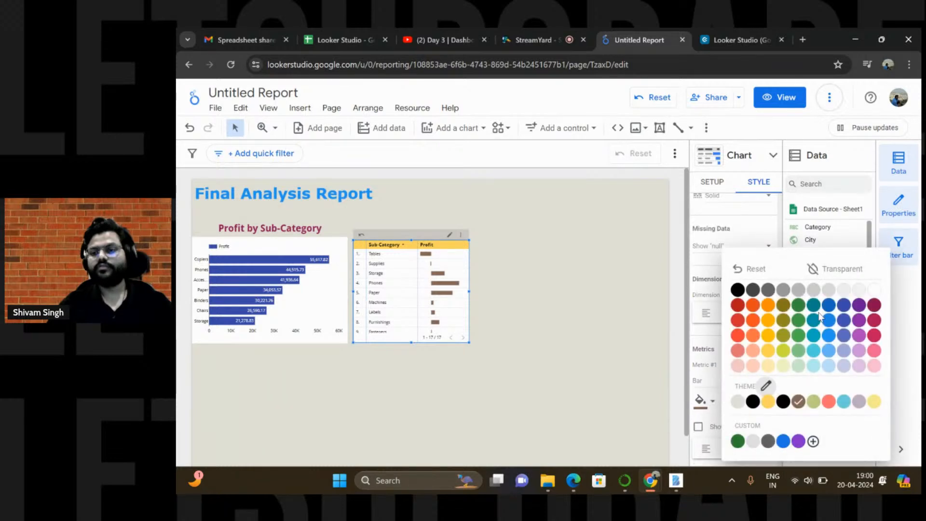
left_click(833, 307)
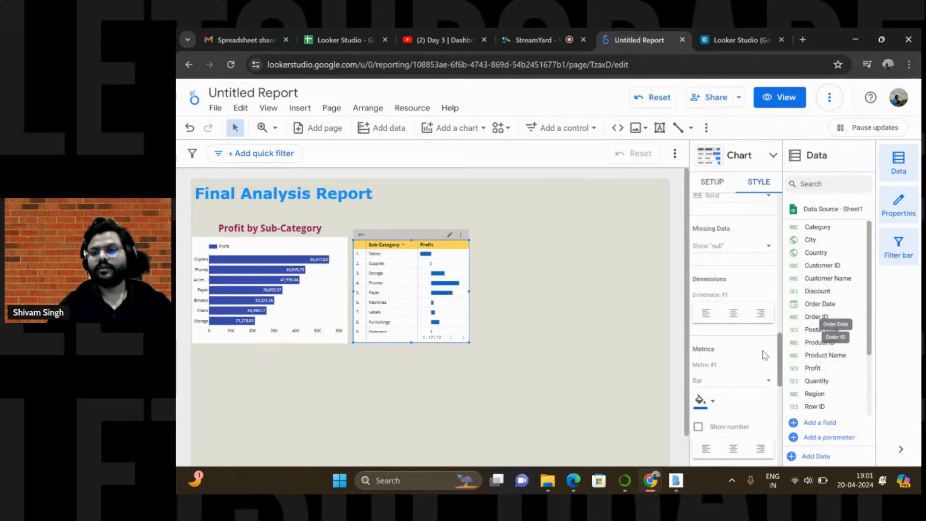
Sort the table with bars by Profit in descending order and make it slightly shorter and wider
right_click(444, 268)
mouse_move(494, 389)
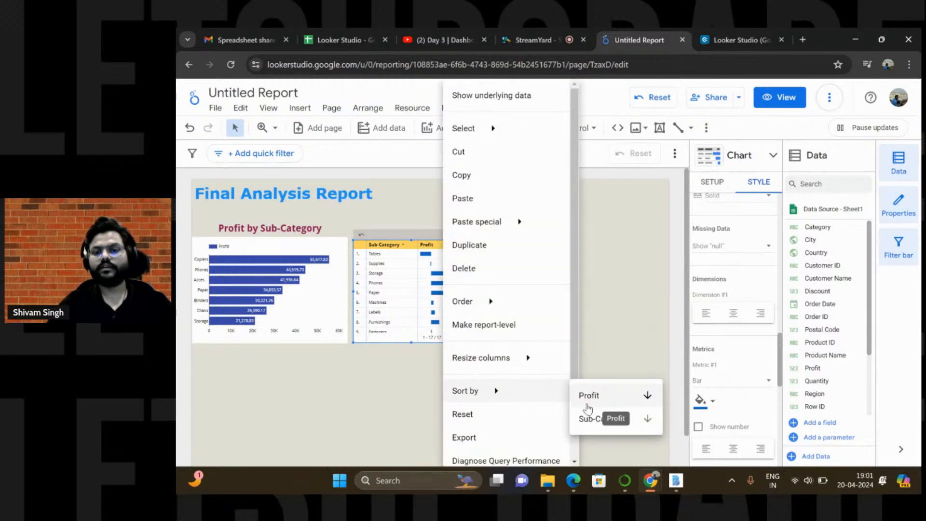
left_click(589, 397)
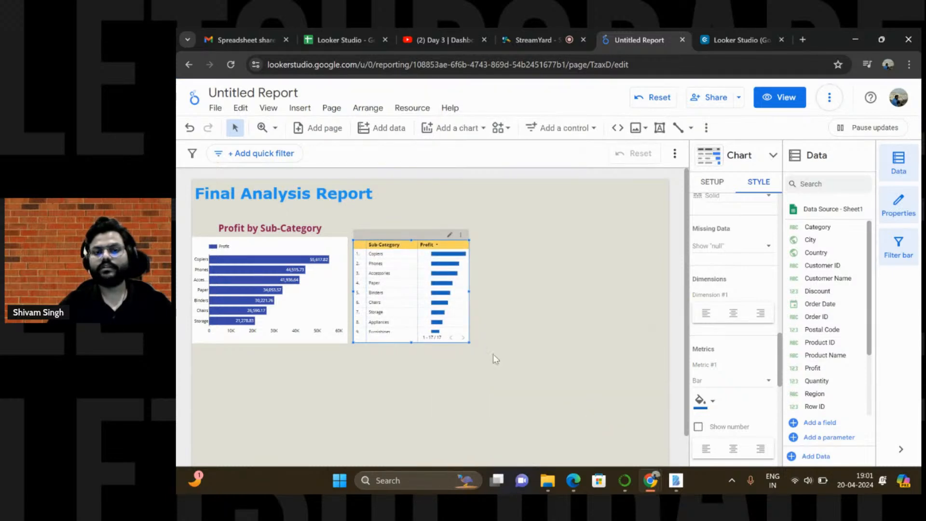
left_click_drag(465, 343, 469, 331)
left_click_drag(475, 331, 476, 331)
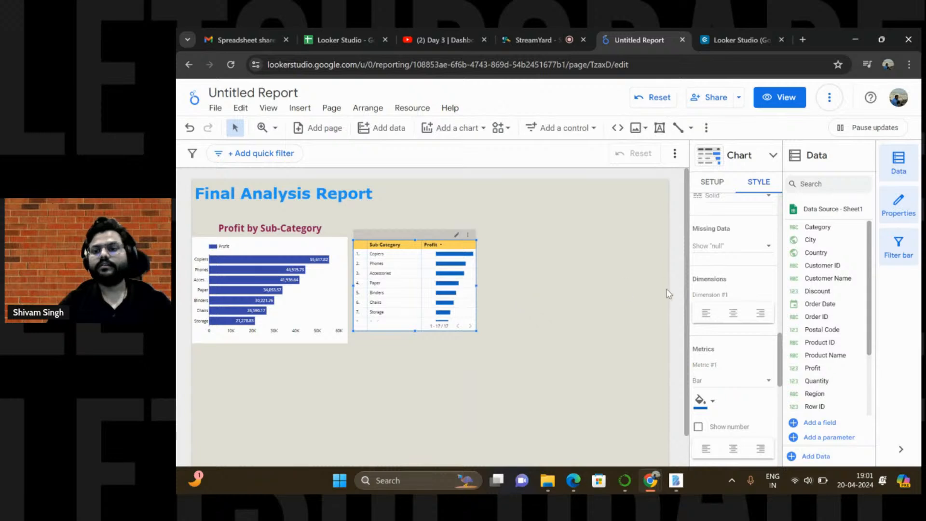
Show numbers next to the table's Profit bars and format them as compact numbers
scroll(748, 346, "down", 3)
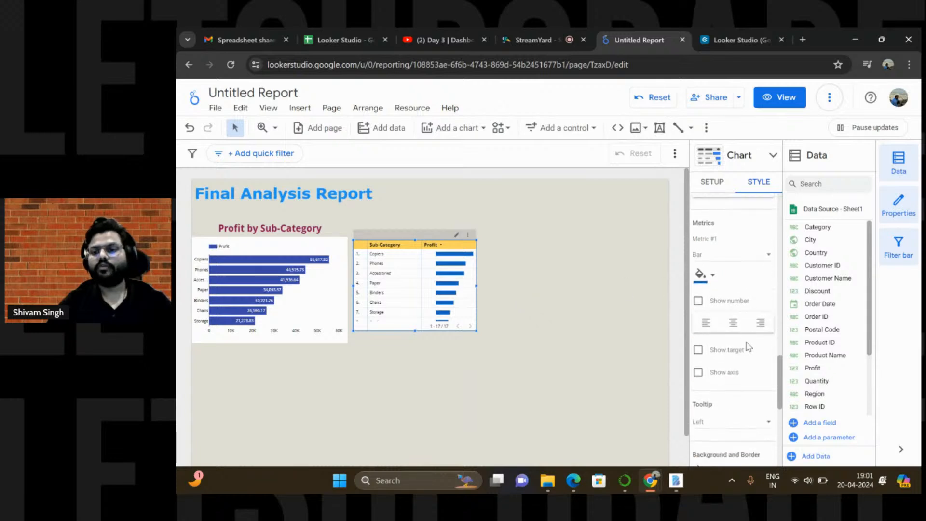
left_click(698, 290)
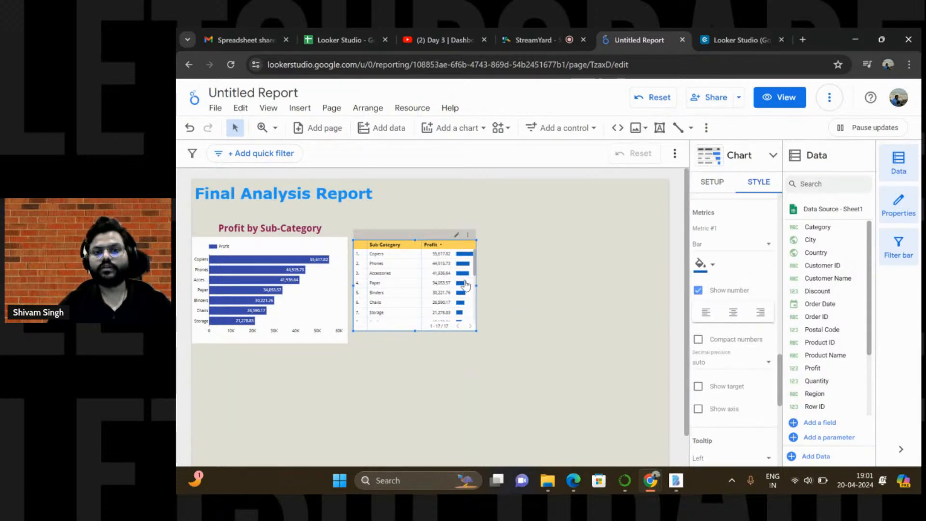
scroll(757, 326, "down", 1)
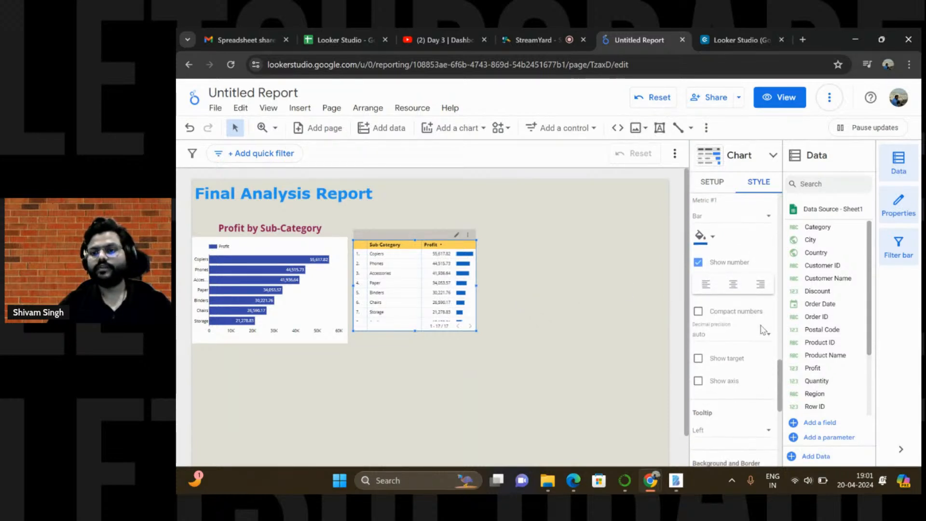
left_click(698, 309)
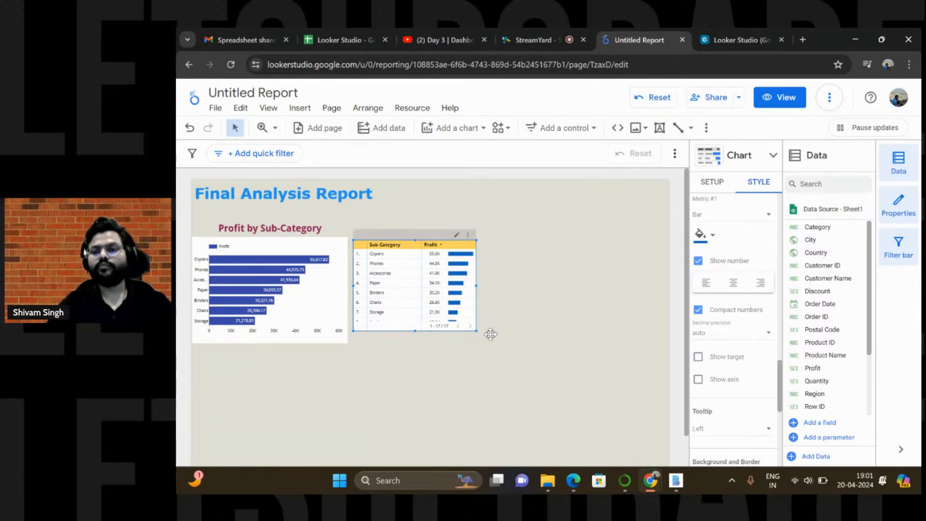
Move the table beneath the bar chart and widen it to nearly the chart's width
scroll(727, 274, "up", 5)
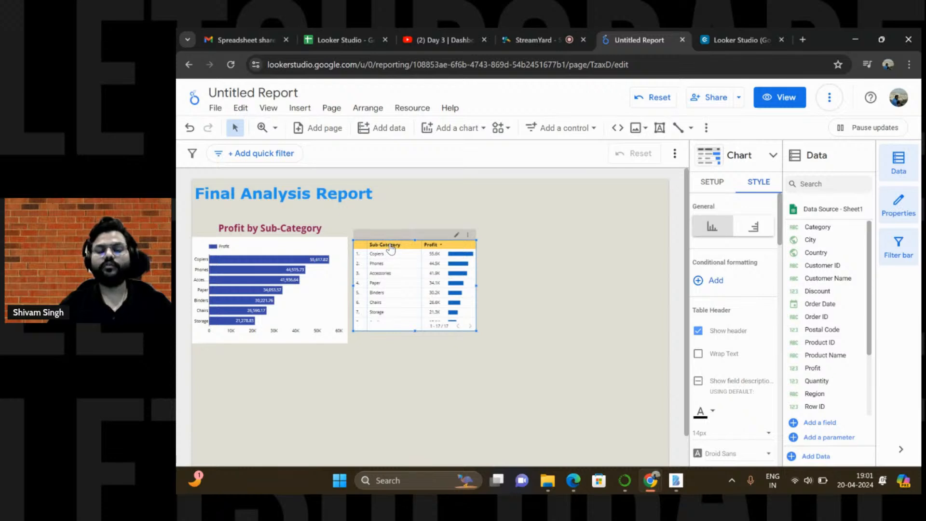
left_click_drag(387, 247, 232, 353)
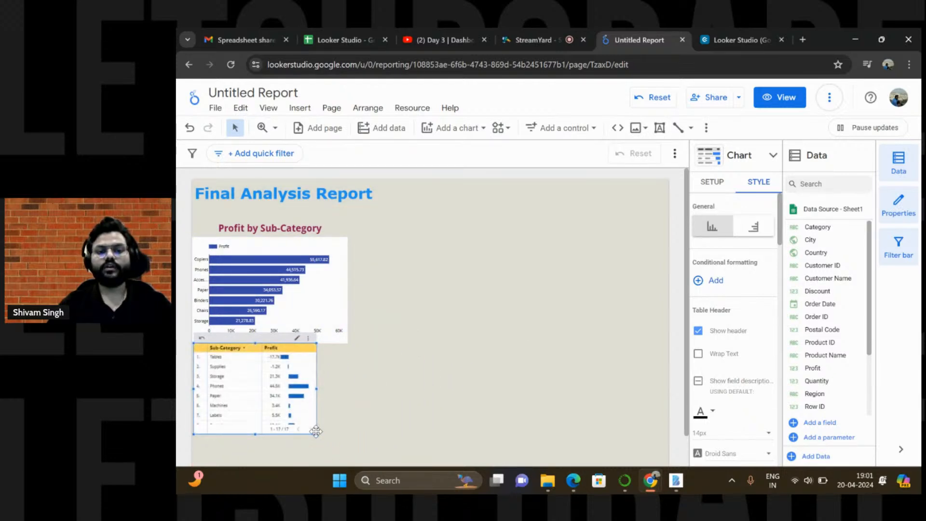
left_click_drag(319, 434, 344, 438)
Shorten the bar chart from its lower edge, then slightly narrow and shorten the table beneath it
left_click(305, 305)
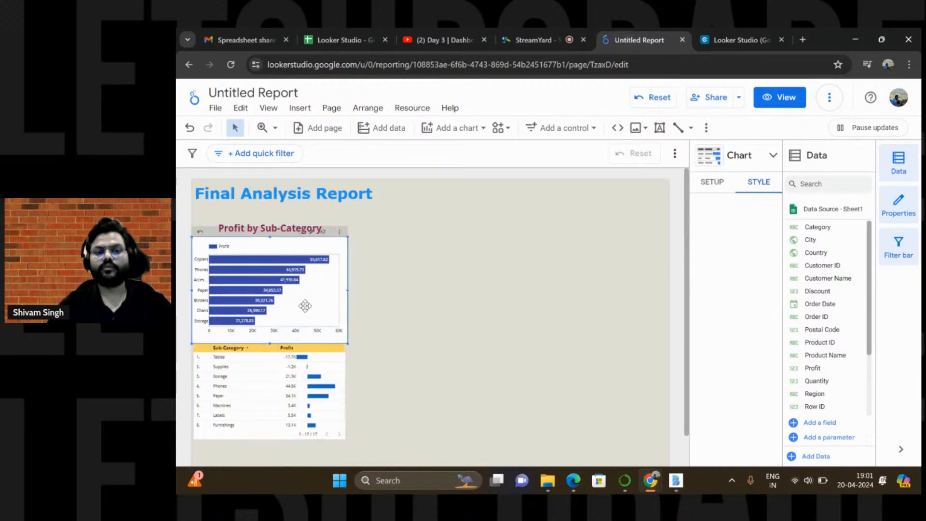
left_click_drag(277, 342, 268, 331)
left_click(260, 354)
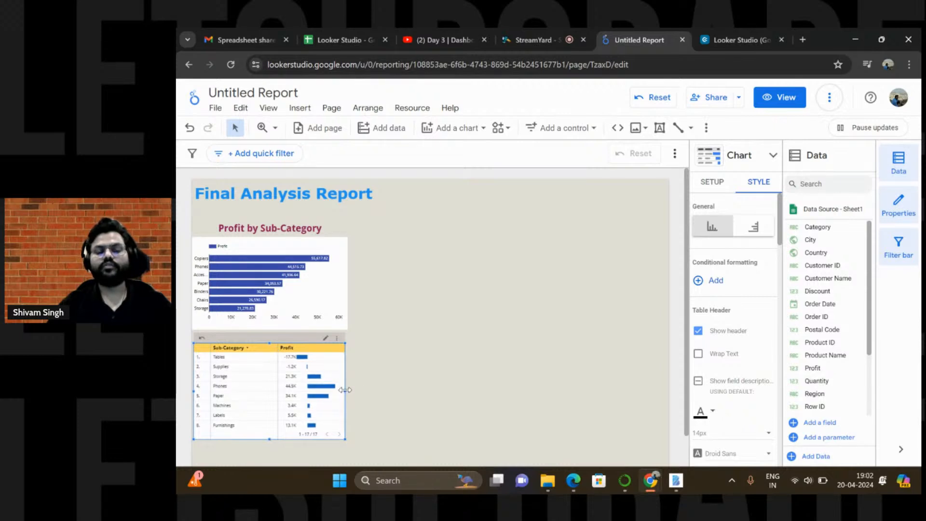
left_click_drag(345, 390, 342, 388)
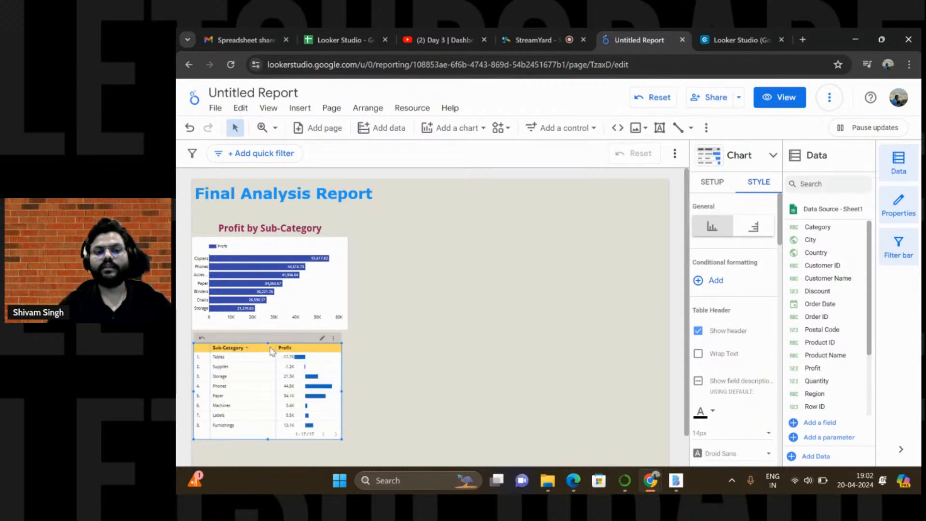
left_click_drag(268, 438, 268, 418)
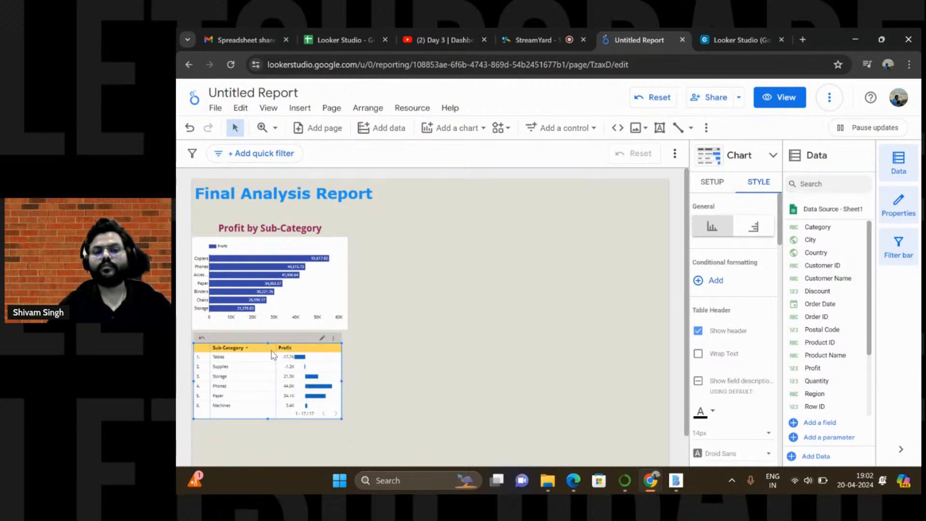
Resize the table's columns automatically with the Resize columns command
right_click(274, 355)
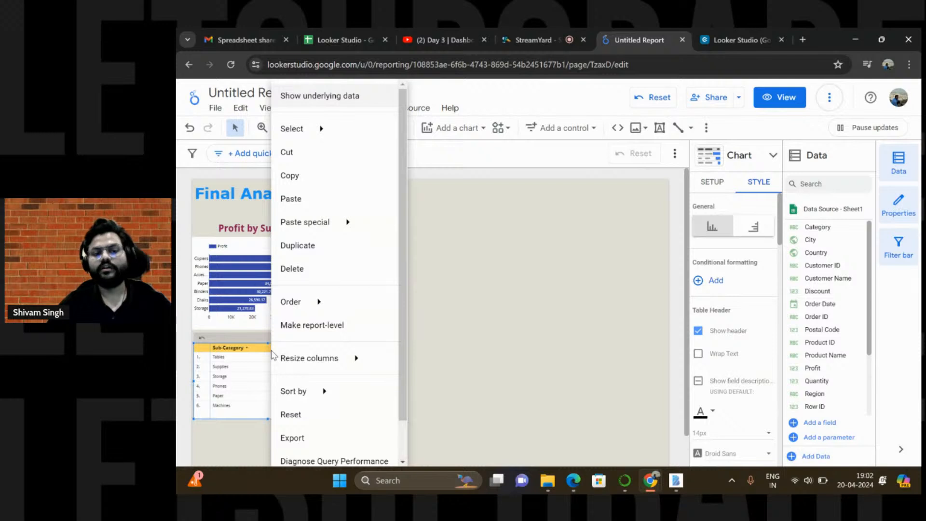
mouse_move(301, 369)
left_click(406, 366)
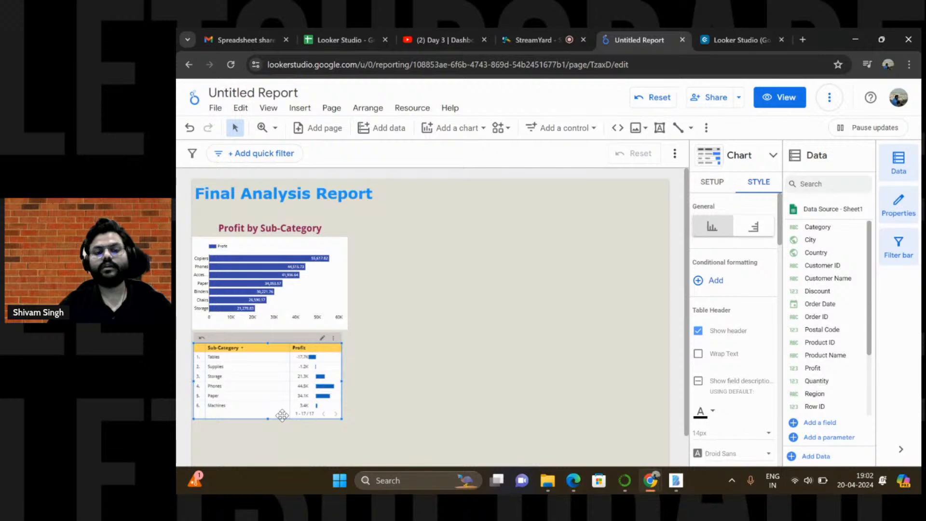
Move the table up against the bar chart's lower edge and widen it to match the chart's width
left_click_drag(282, 415, 283, 401)
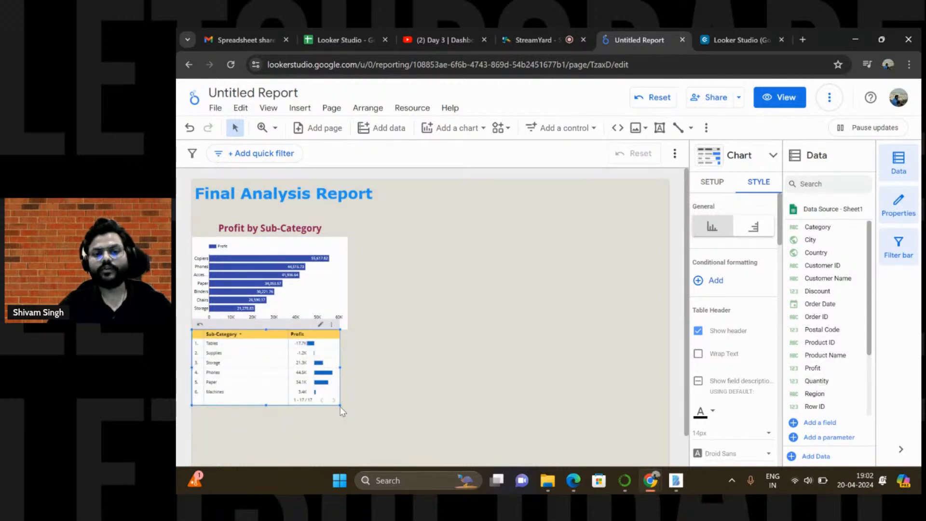
left_click_drag(339, 406, 349, 406)
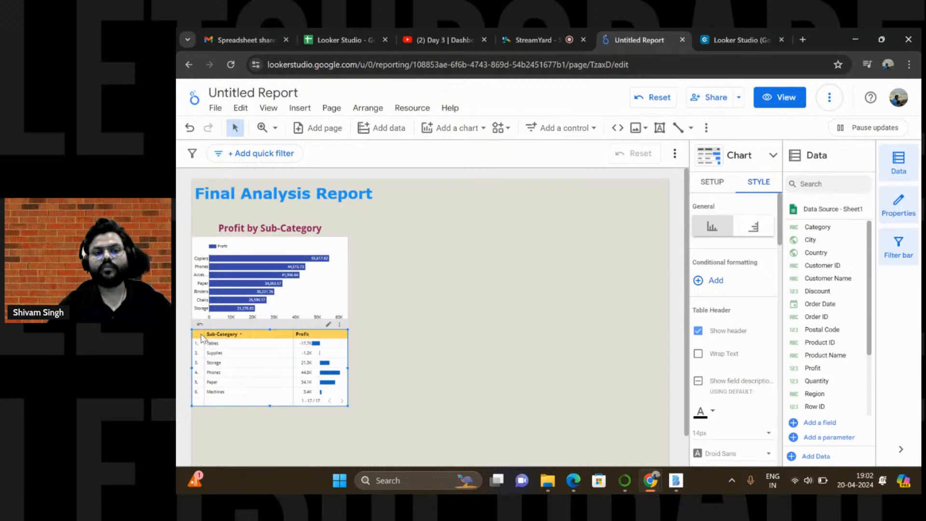
left_click_drag(200, 330, 201, 333)
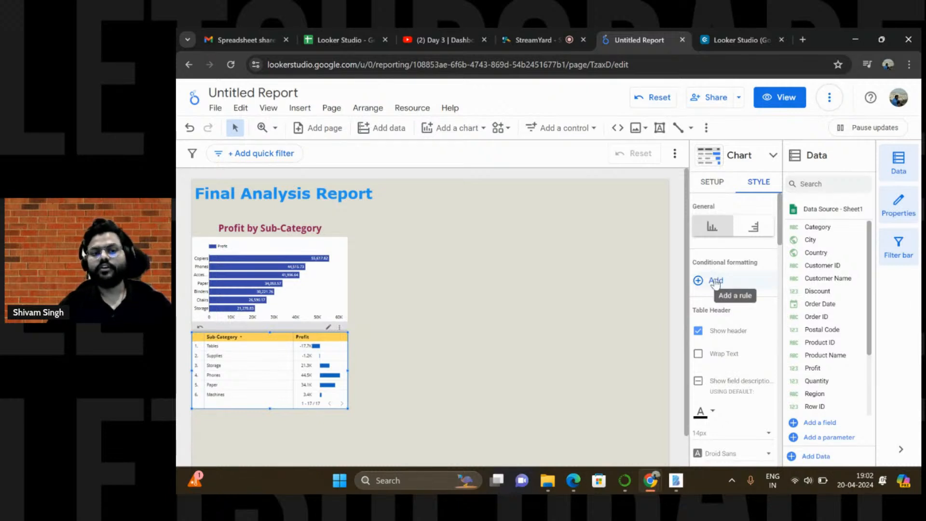
Sort the table beneath the bar chart by Profit in descending order
right_click(328, 351)
mouse_move(360, 393)
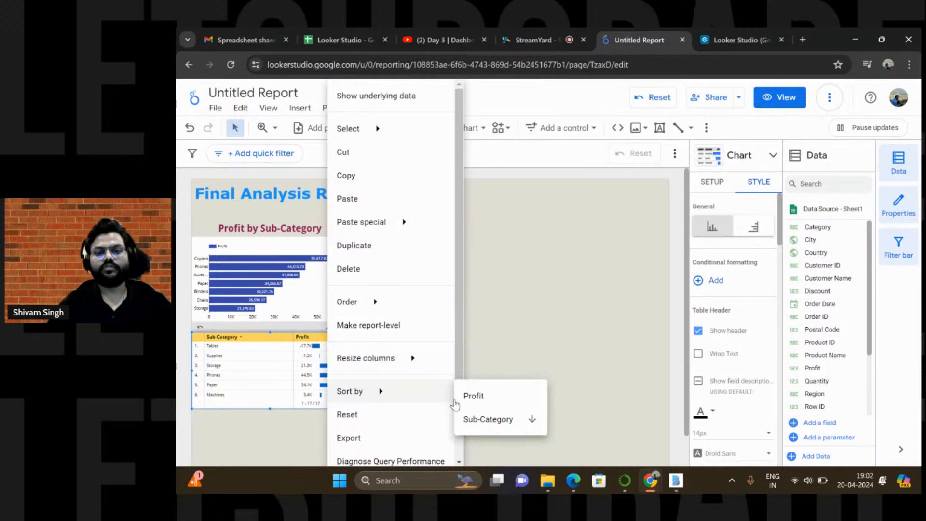
left_click(465, 398)
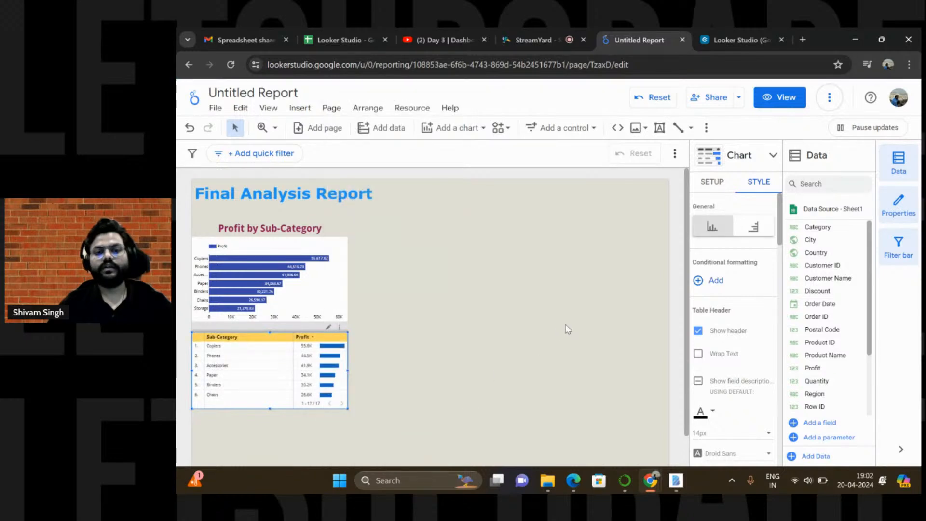
Start a single-color conditional formatting rule for the table with the condition Profit less than 30000
left_click(713, 282)
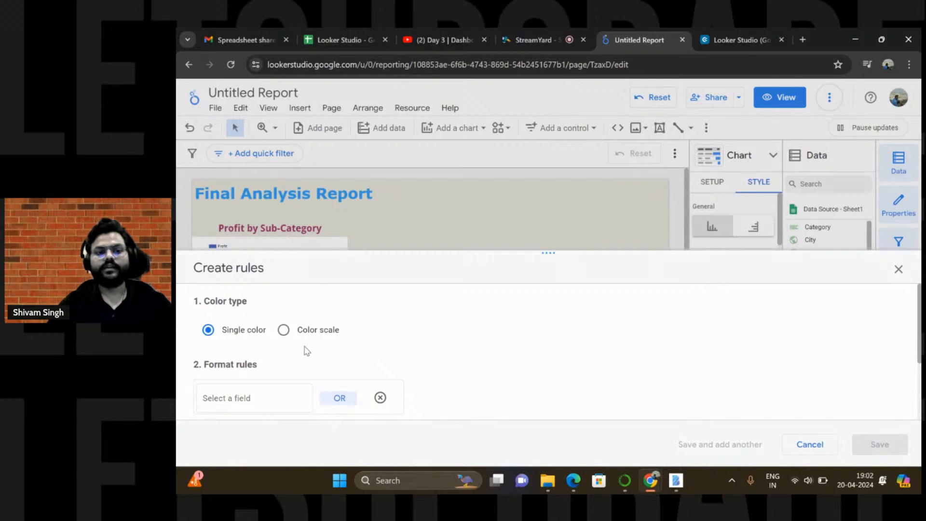
scroll(307, 351, "down", 2)
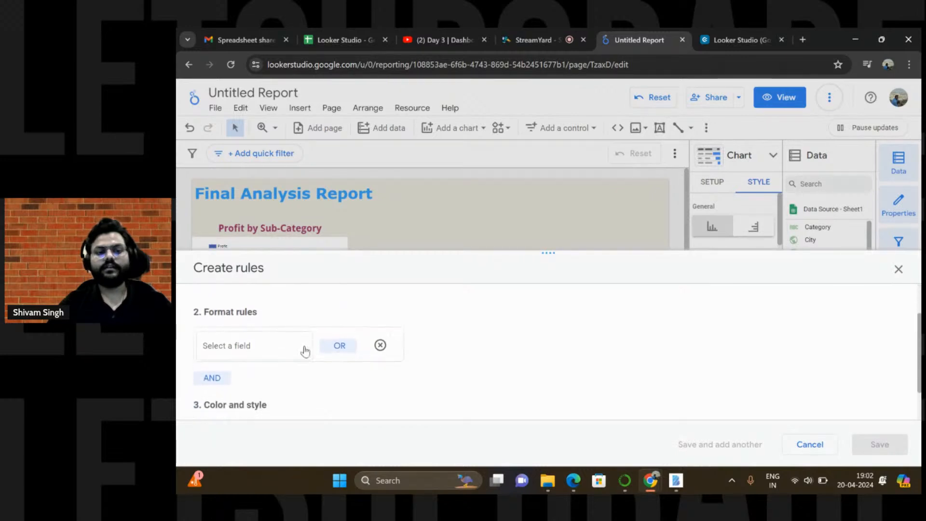
left_click(244, 355)
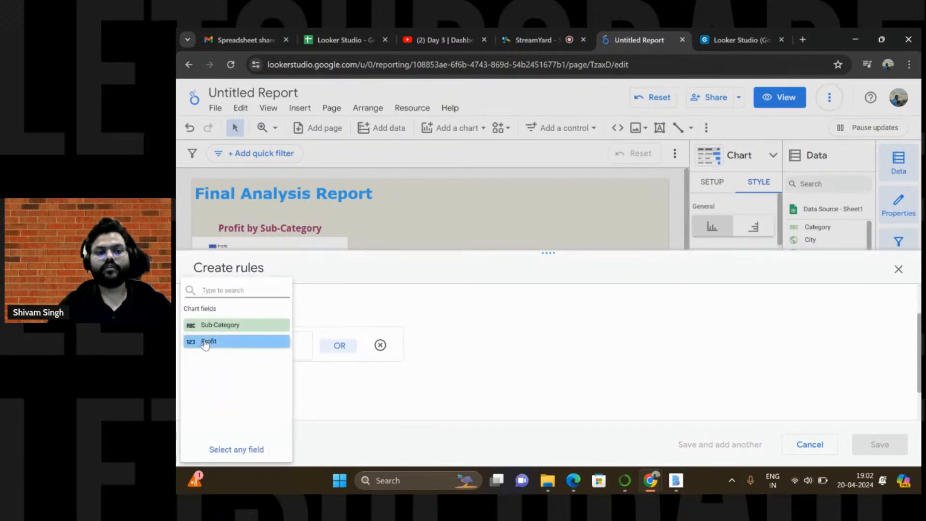
left_click(205, 341)
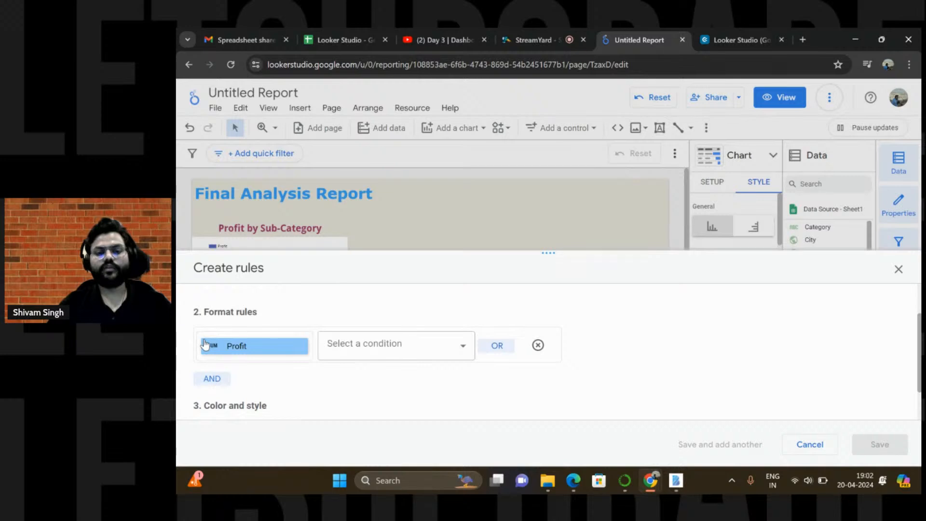
left_click(367, 357)
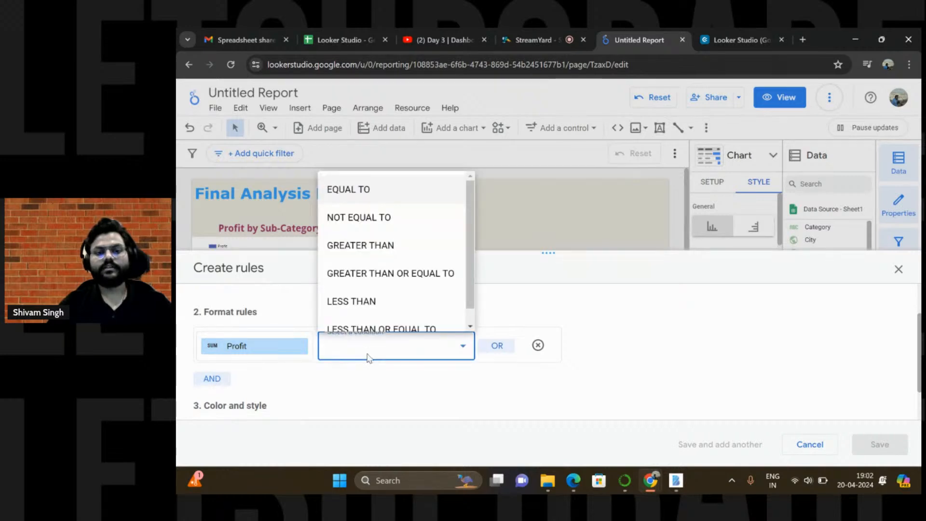
left_click(352, 302)
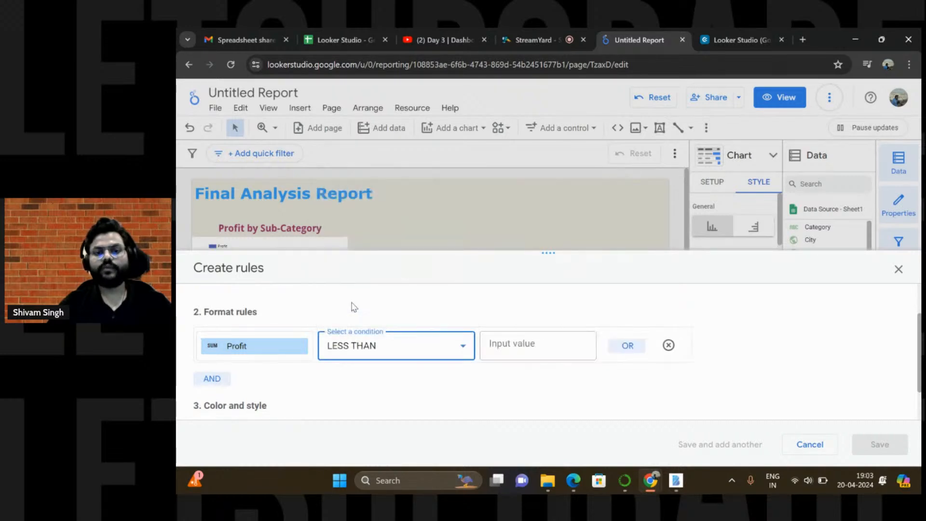
left_click(498, 345)
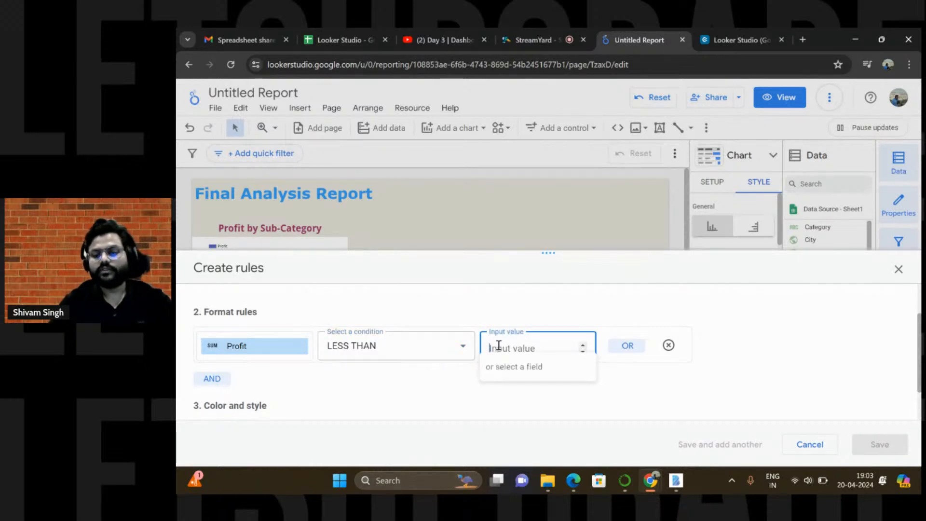
type("30000")
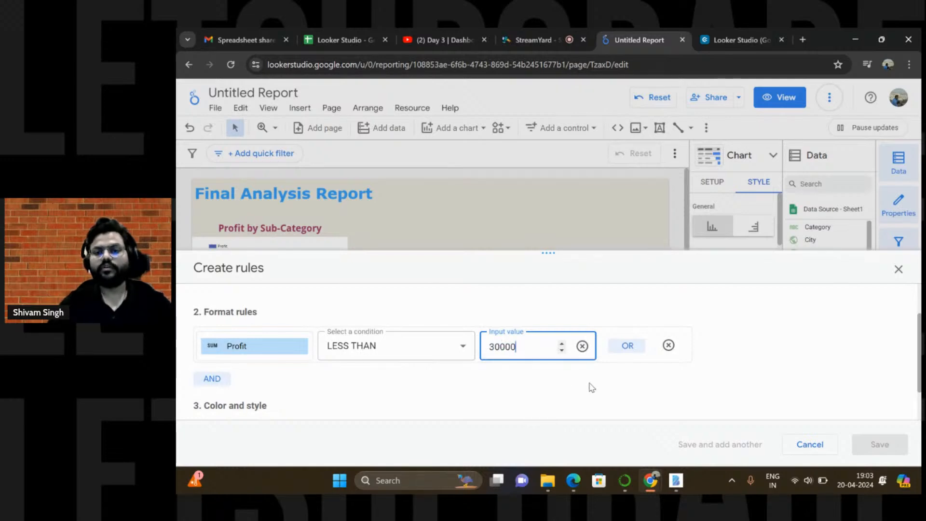
Apply the rule's style to the Profit column only with a dark red font color, and save the rule
scroll(607, 393, "down", 2)
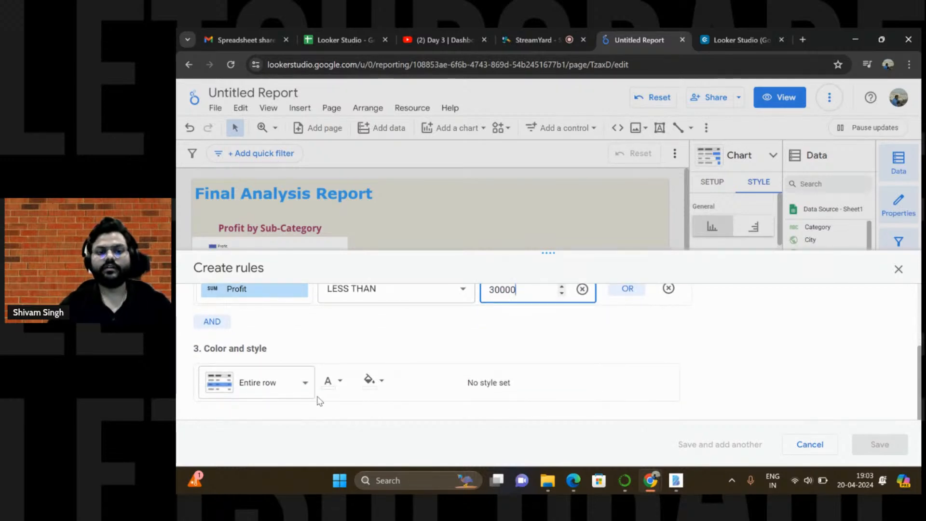
left_click(296, 388)
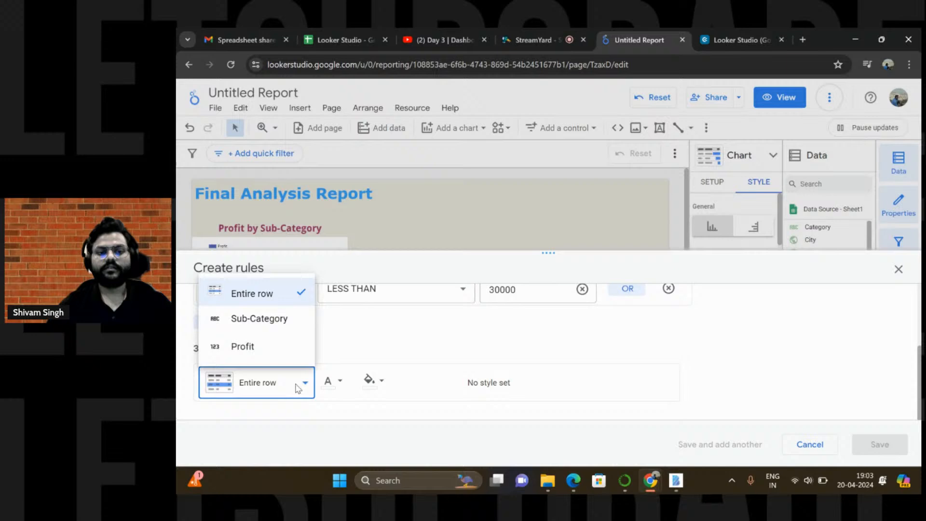
left_click(261, 348)
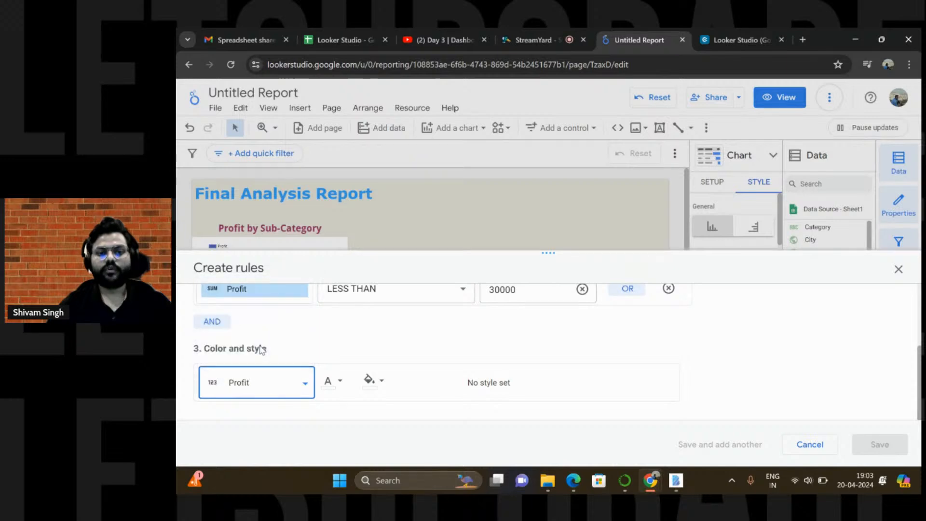
left_click(342, 384)
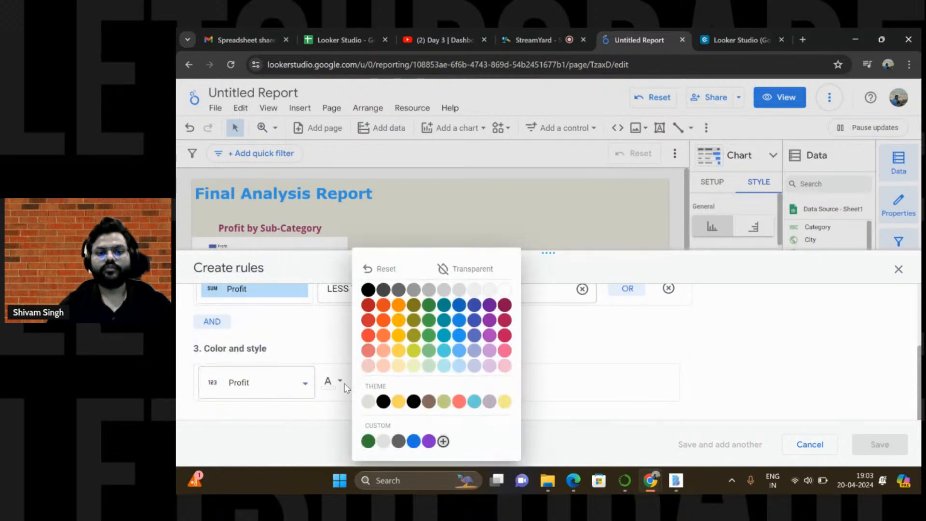
left_click(368, 307)
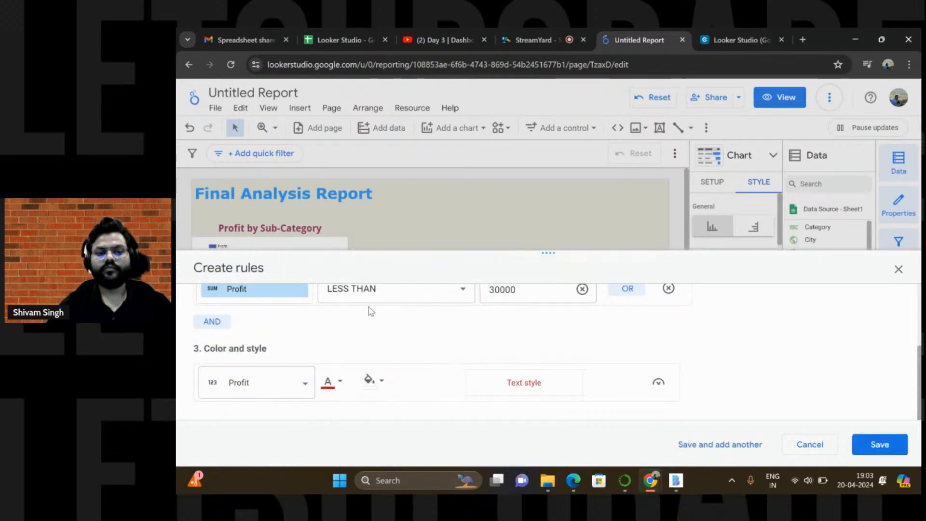
left_click(871, 451)
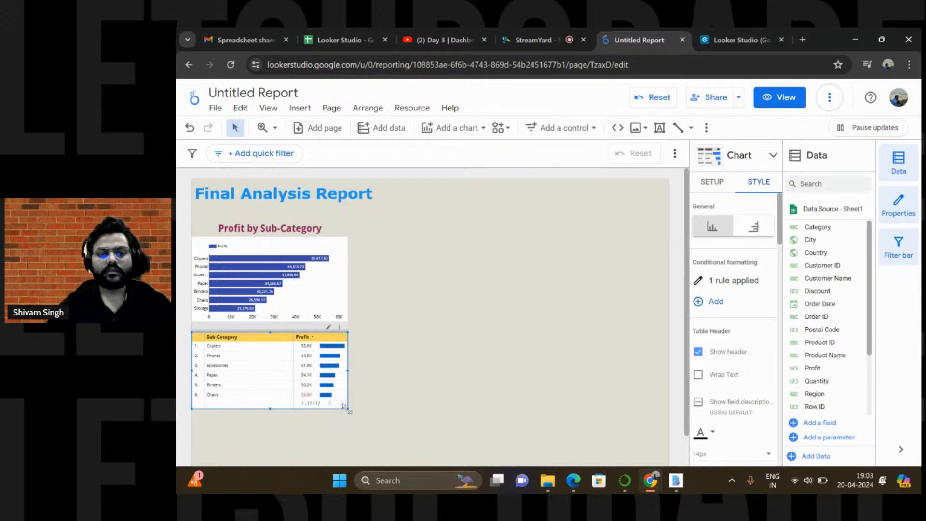
Enlarge the table from its lower corner, making it slightly wider and tall enough to show eight rows
left_click_drag(345, 404, 352, 425)
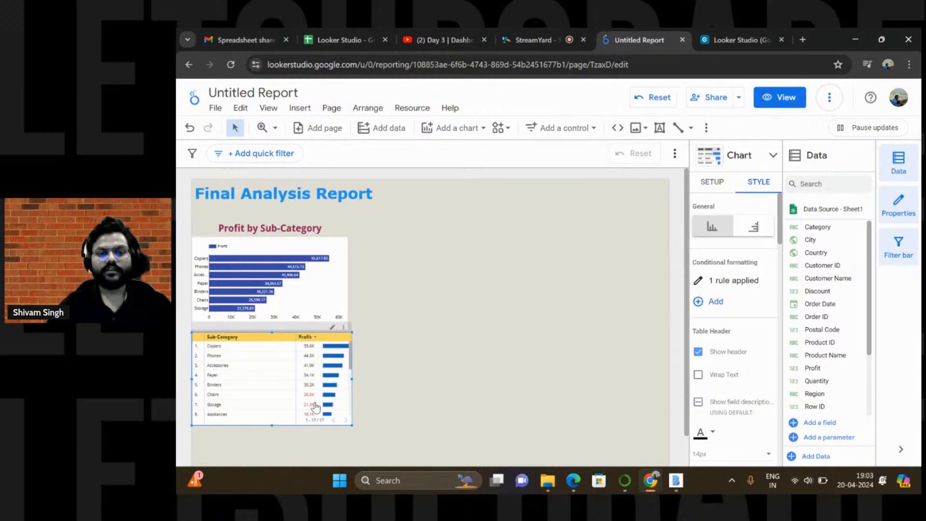
mouse_move(312, 402)
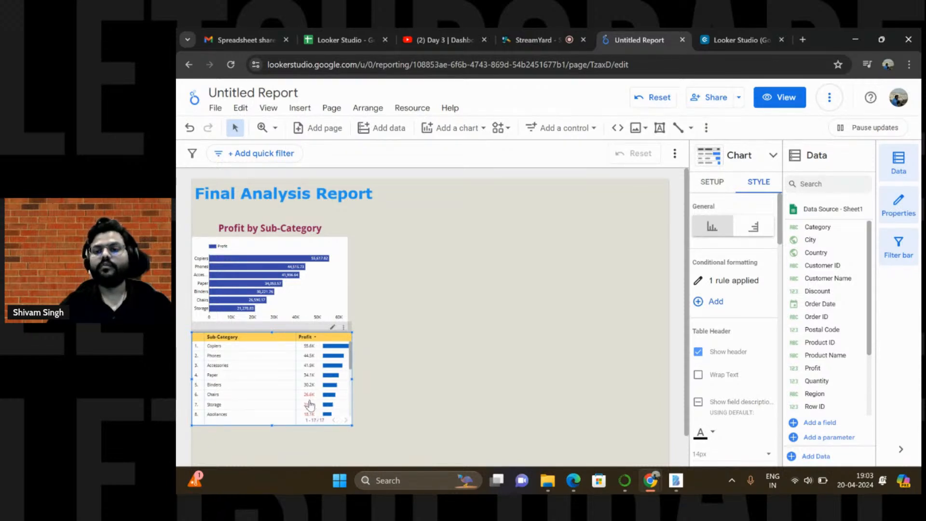
Edit the table's existing conditional formatting rule so its condition is Profit less than 35000
left_click(723, 281)
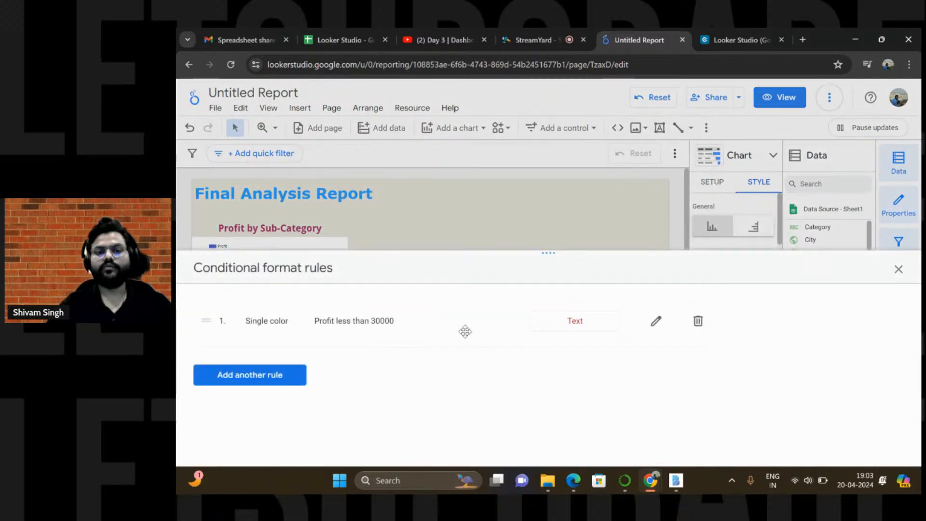
left_click(655, 321)
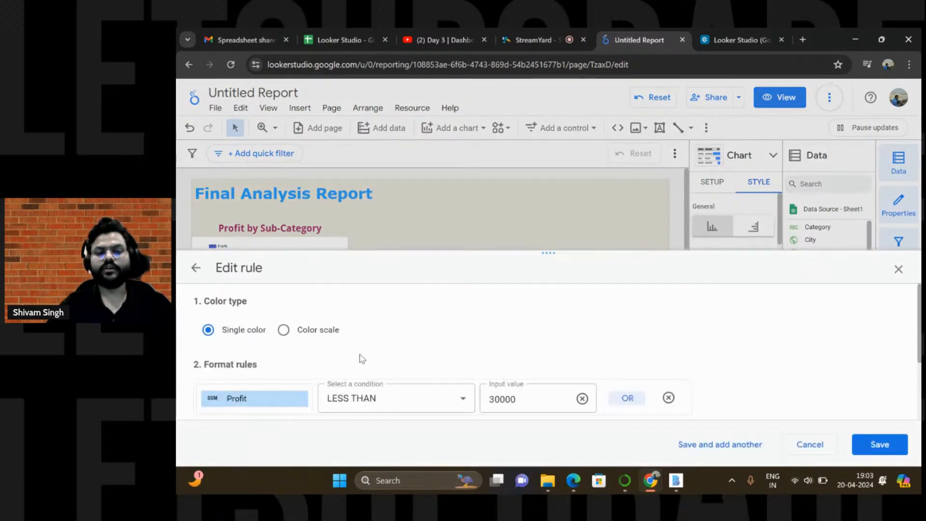
left_click(487, 406)
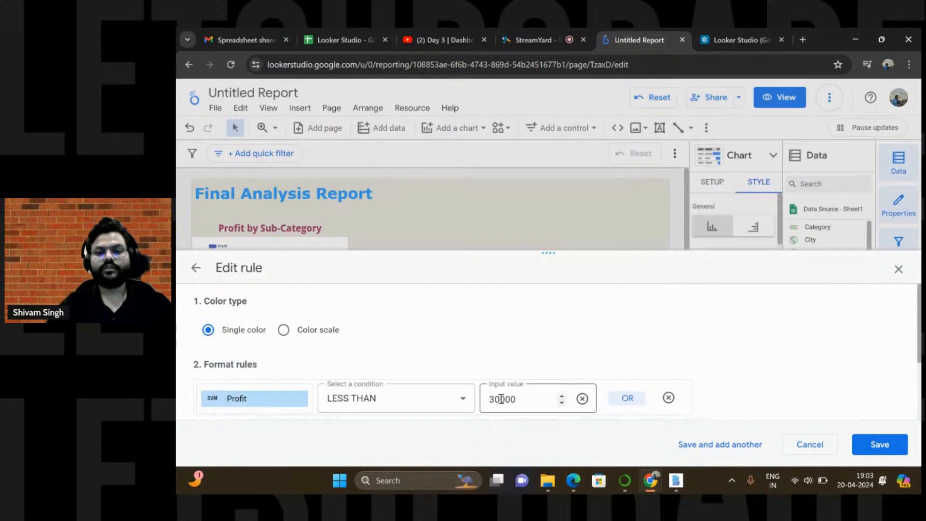
key("BackSpace")
type("5")
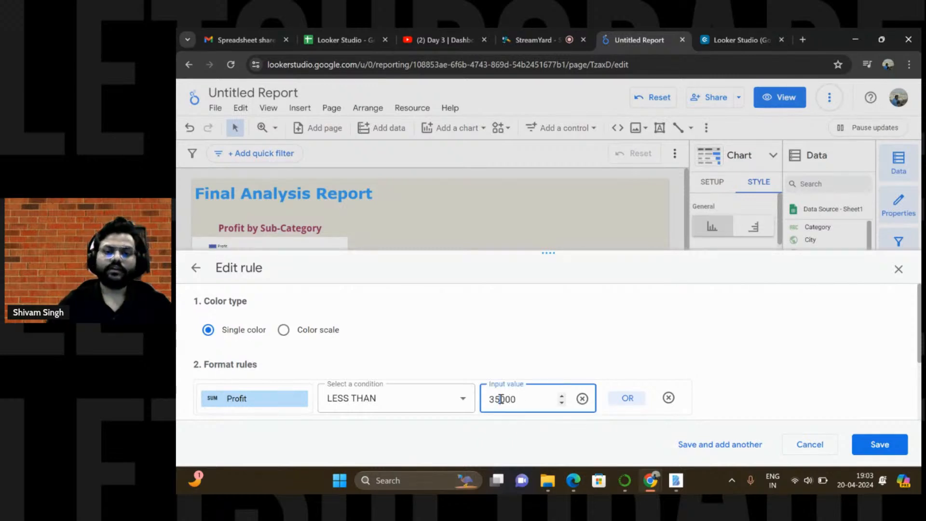
Clear the rule's text style and reapply a red font color, keeping Profit as the formatted column
scroll(576, 342, "down", 3)
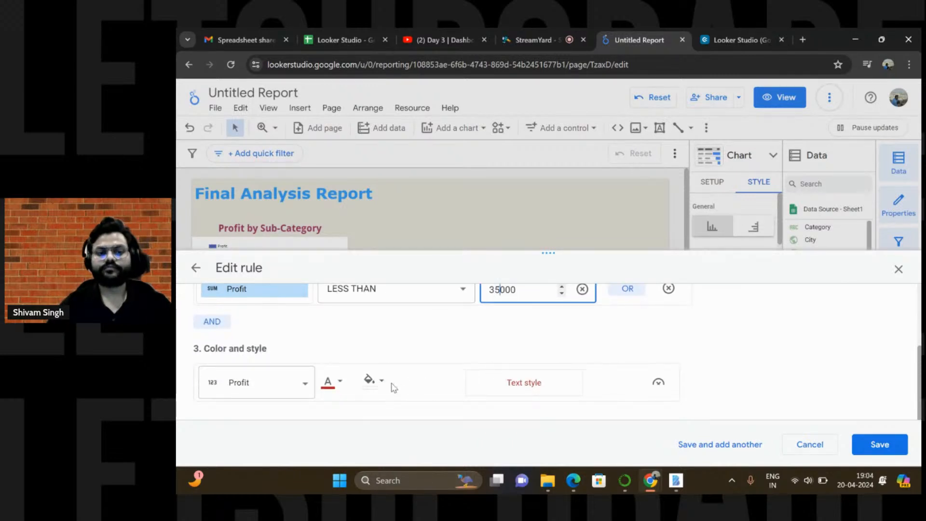
left_click(340, 383)
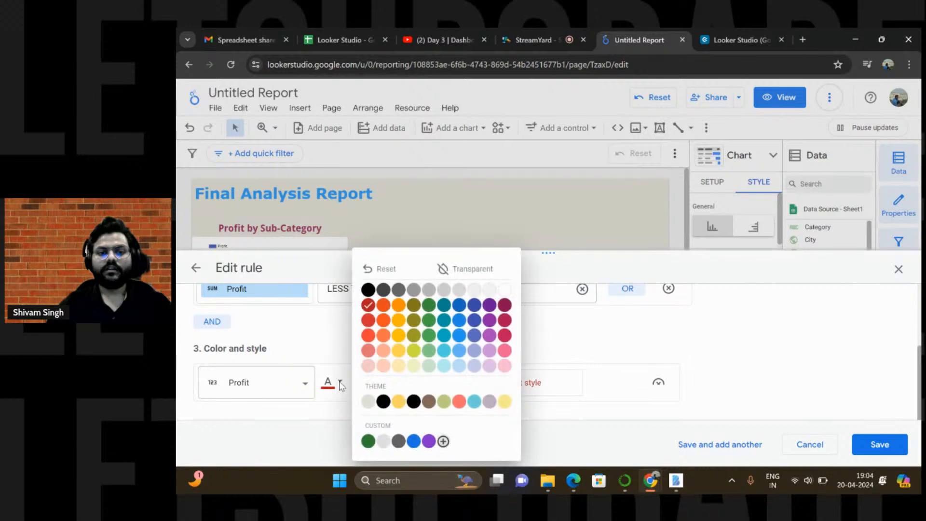
left_click(341, 383)
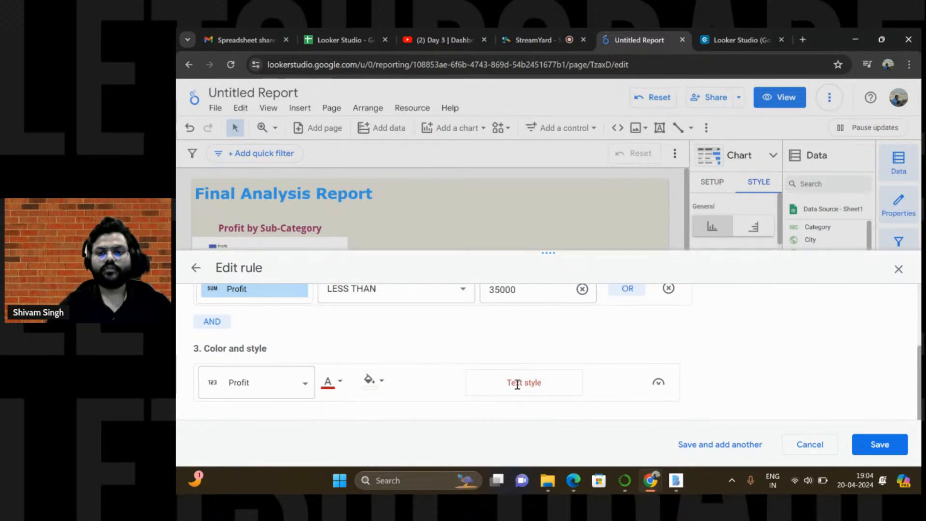
left_click(658, 382)
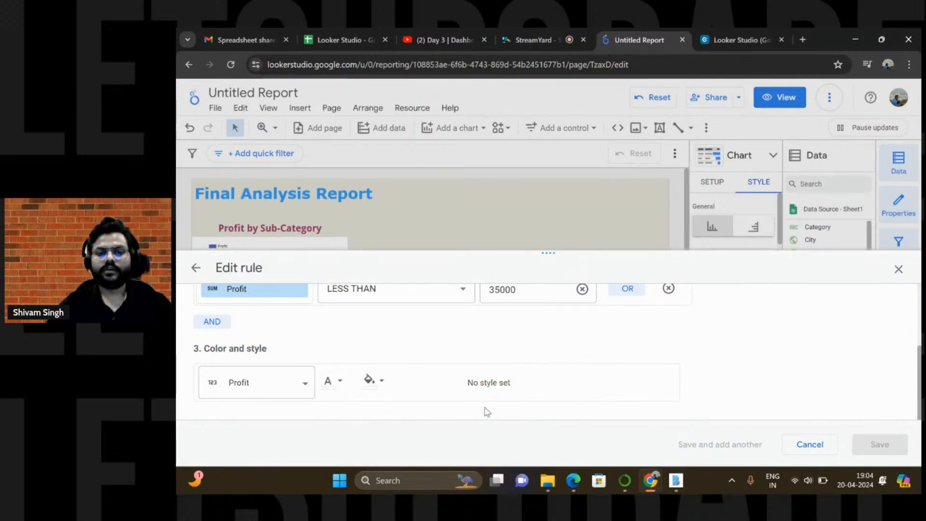
left_click(340, 383)
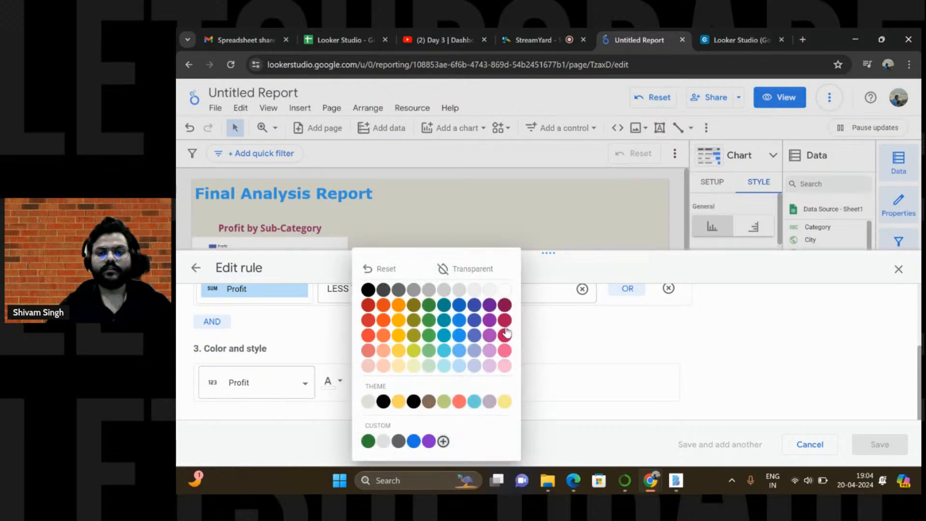
left_click(367, 318)
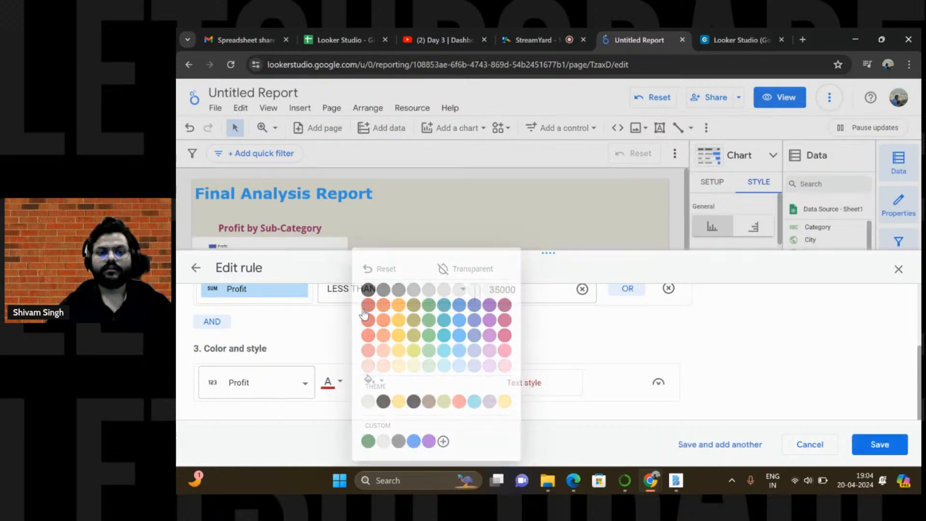
left_click(287, 391)
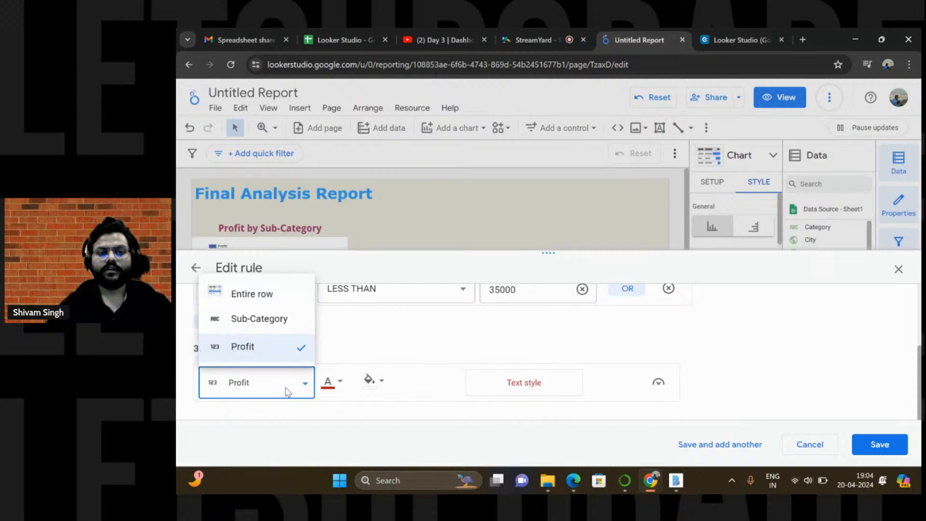
left_click(288, 391)
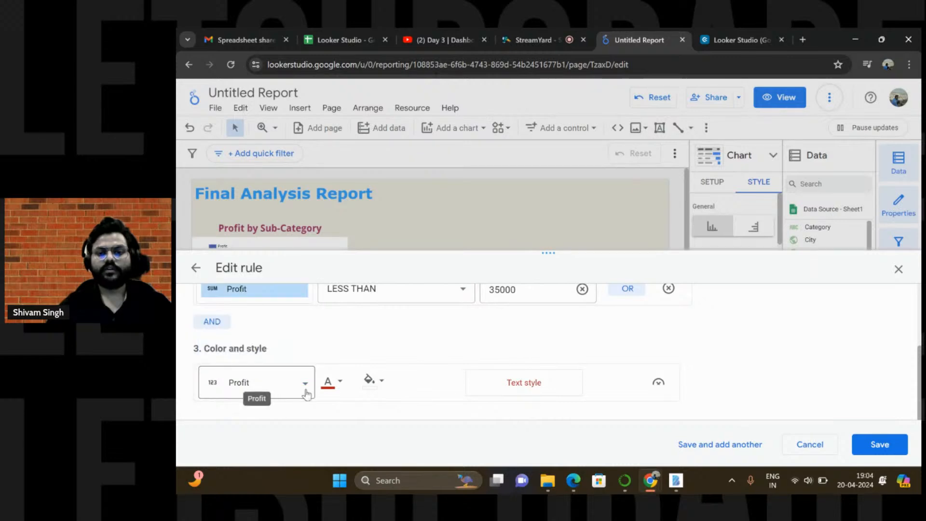
Give the rule a dark red background color, save it and close the conditional format rules
left_click(382, 382)
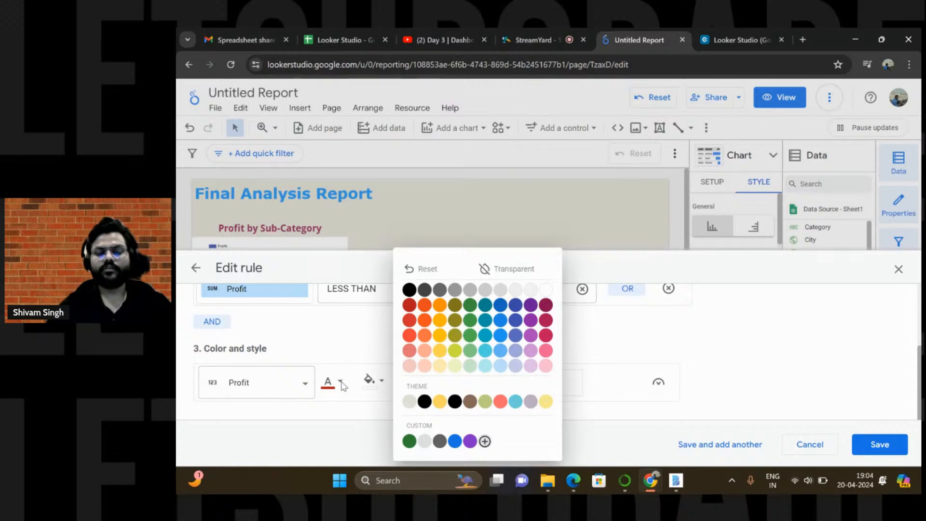
left_click(409, 305)
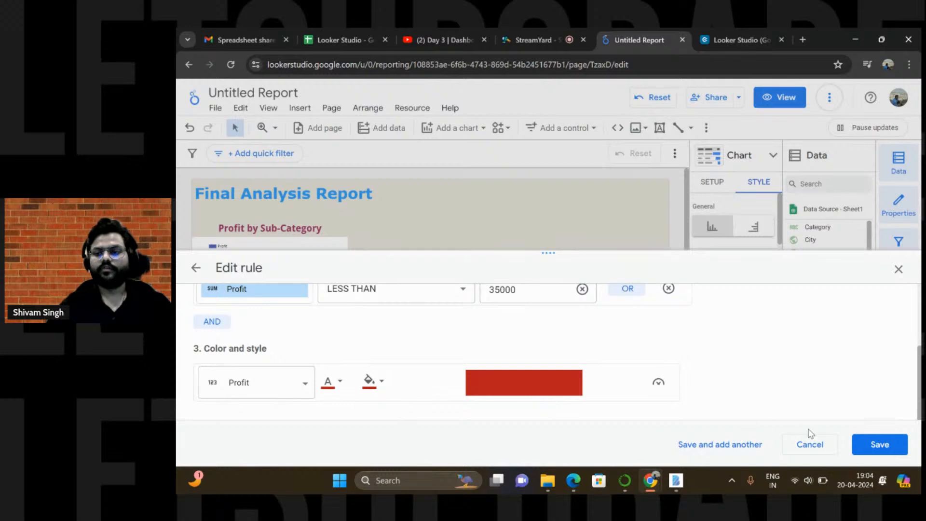
left_click(875, 447)
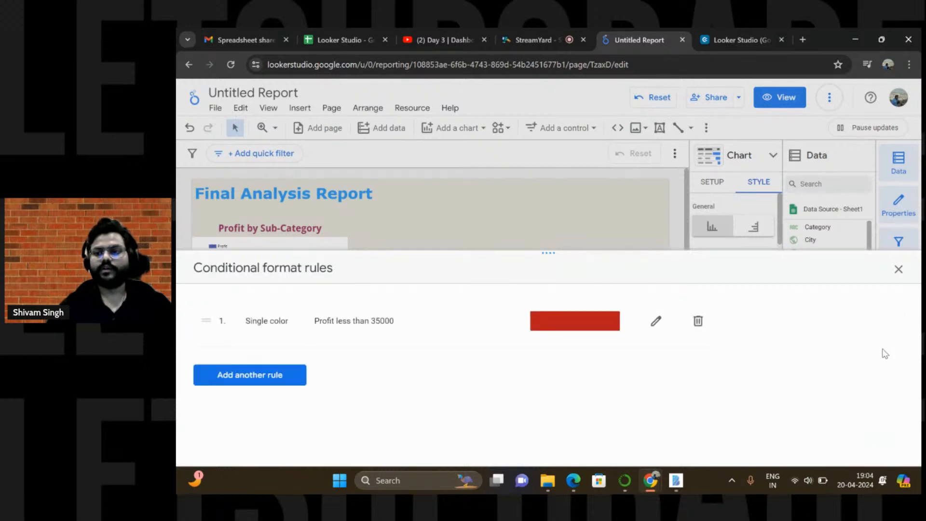
left_click(898, 272)
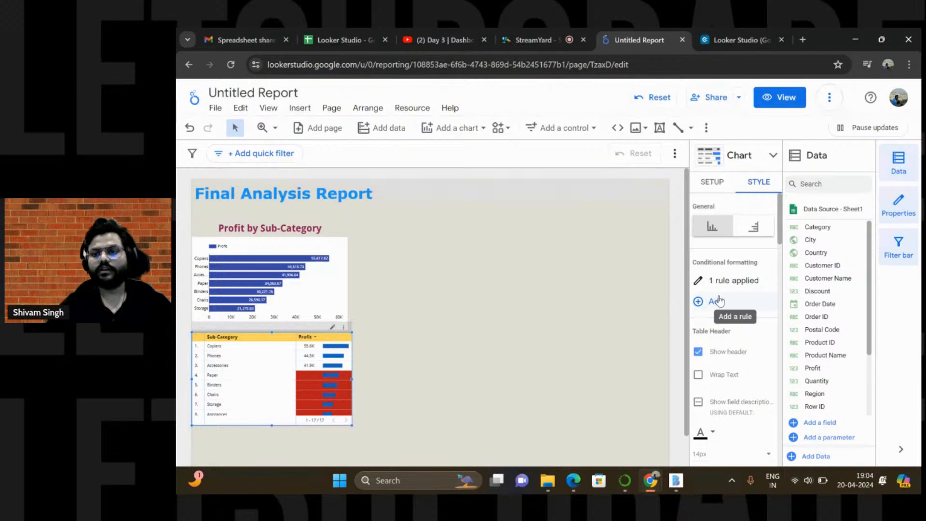
Reopen the table's Profit less than 35000 conditional formatting rule and reset its font color
left_click(716, 281)
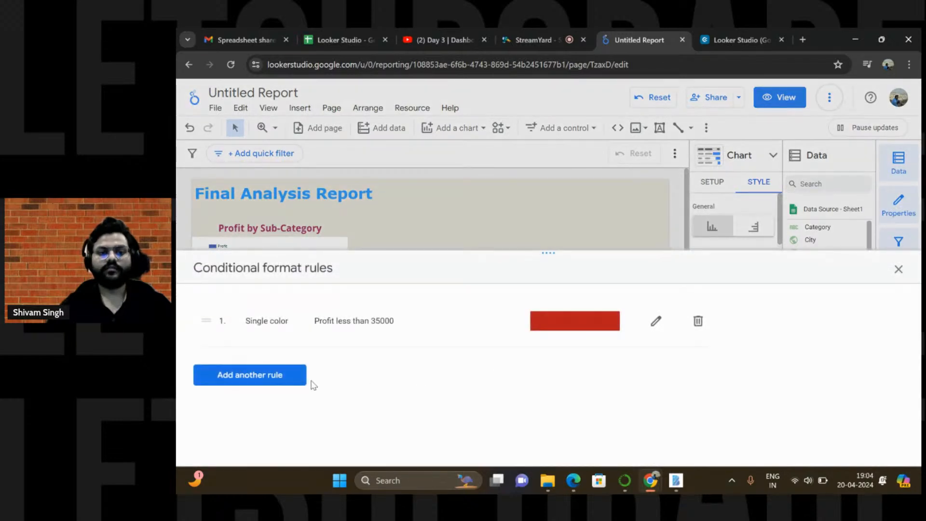
left_click(655, 320)
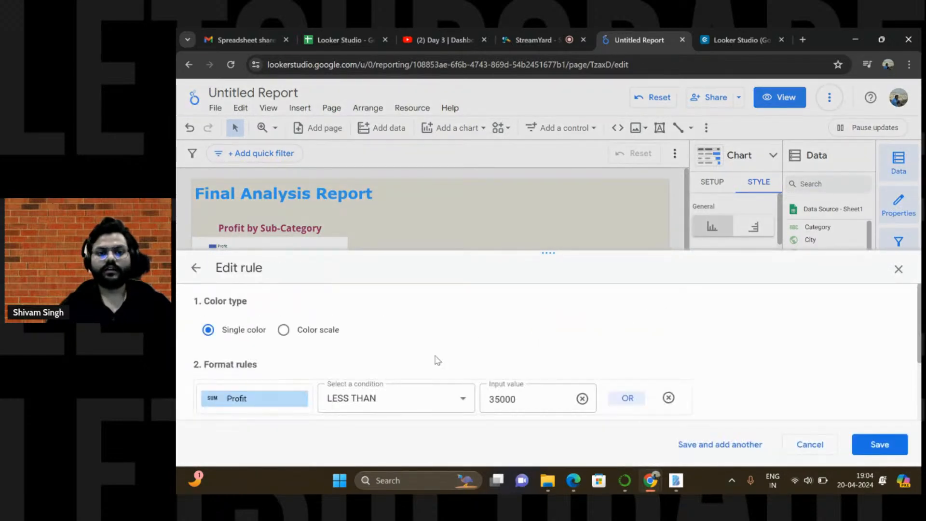
scroll(376, 371, "down", 2)
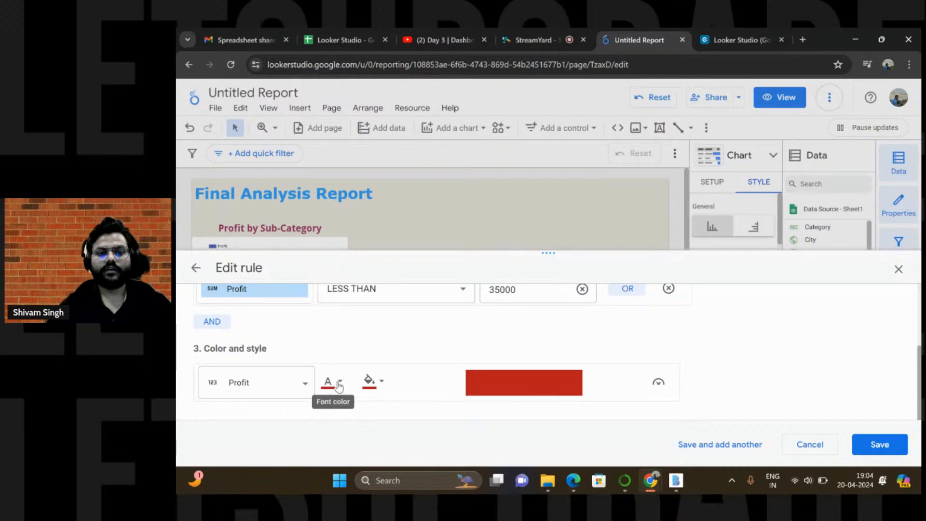
left_click(339, 384)
left_click(369, 410)
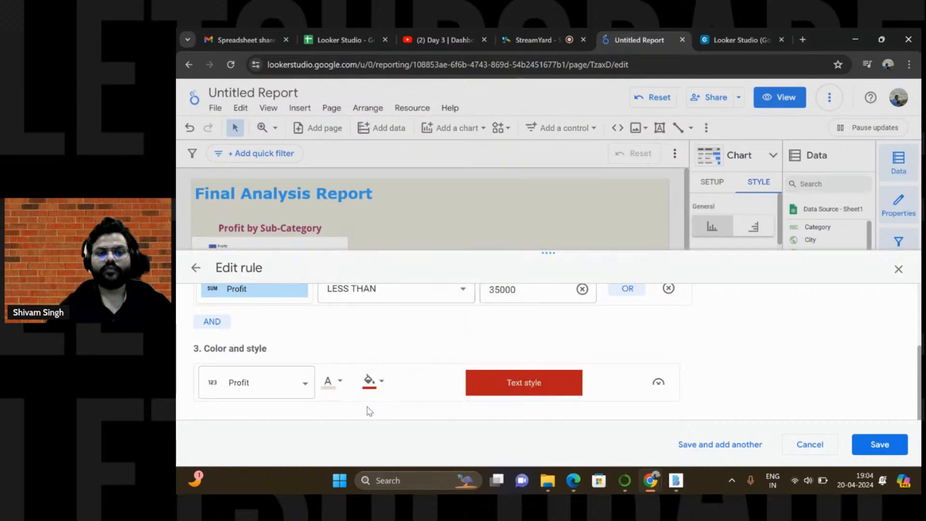
Set the rule's background to a lighter red, save it and close the conditional format rules
left_click(382, 382)
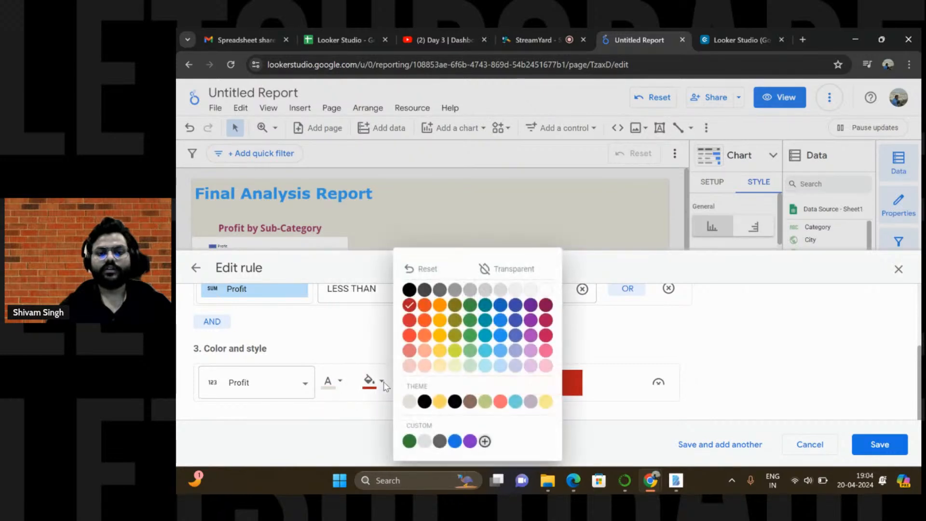
left_click(409, 322)
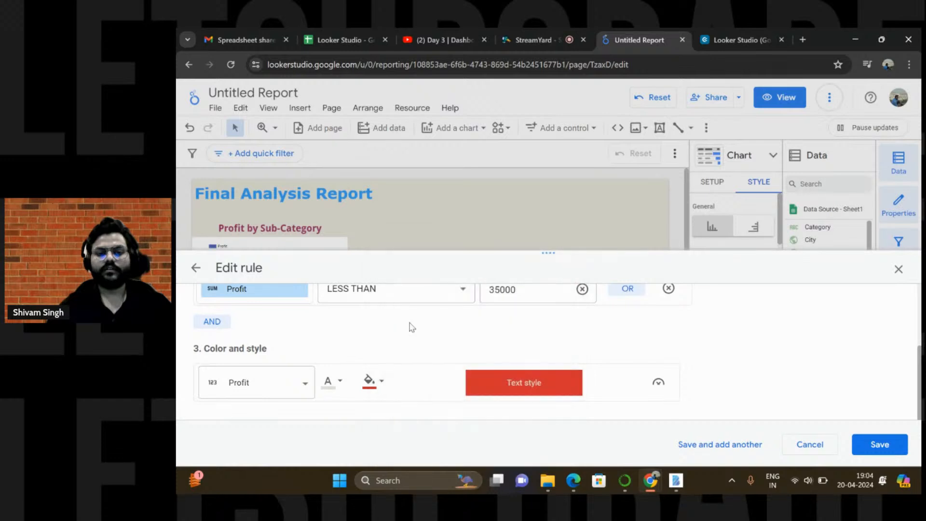
left_click(871, 440)
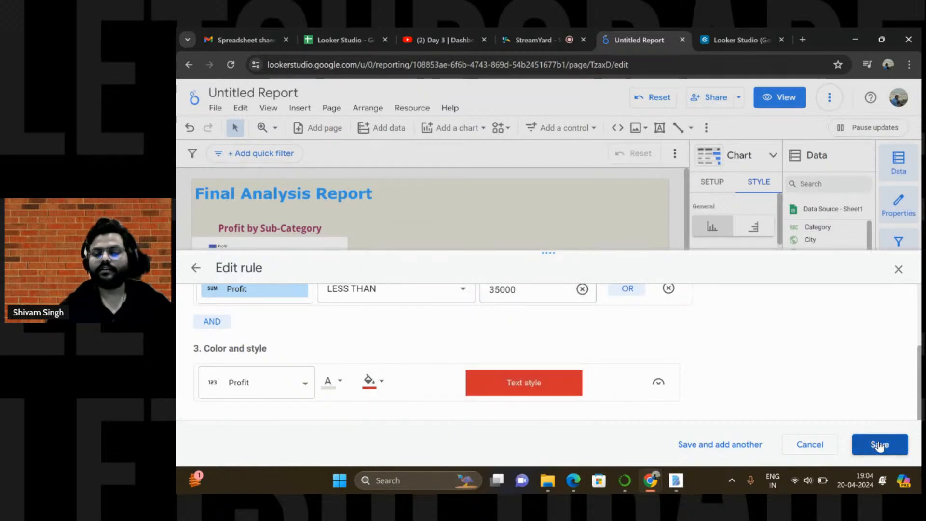
left_click(898, 270)
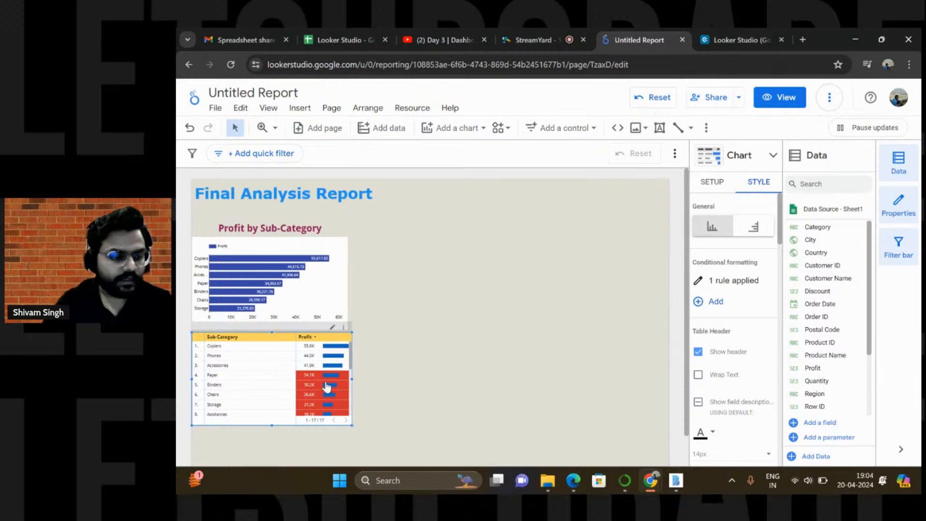
Shrink the table from its lower corner so it shows six rows and roughly matches the bar chart's width, and deselect it
mouse_move(323, 404)
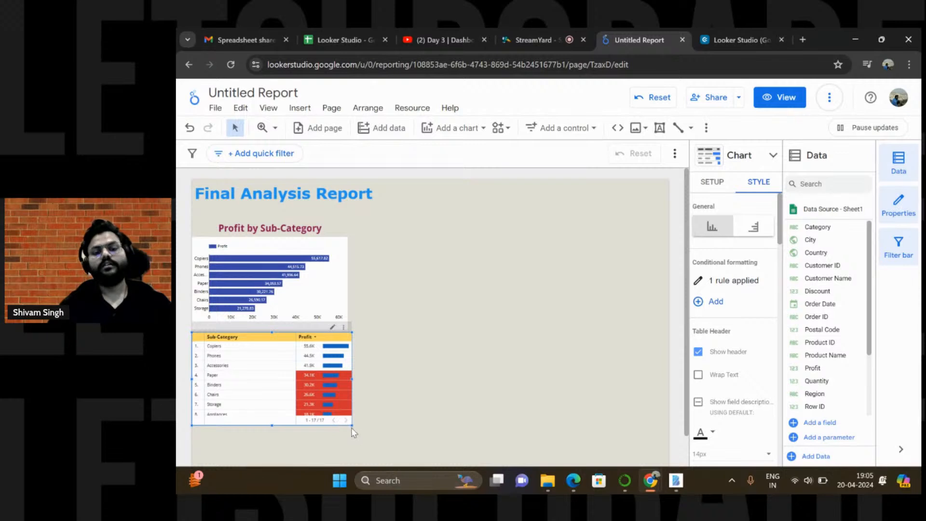
left_click_drag(350, 422, 349, 408)
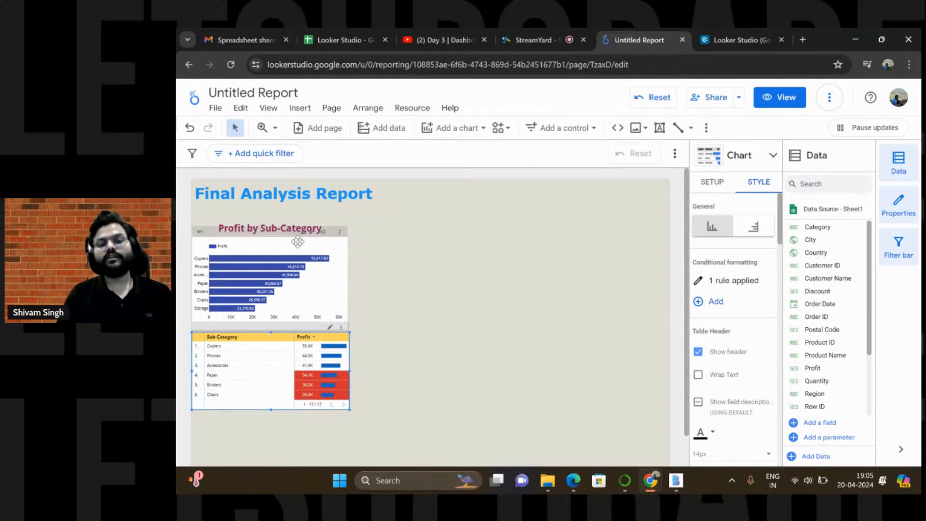
left_click(402, 355)
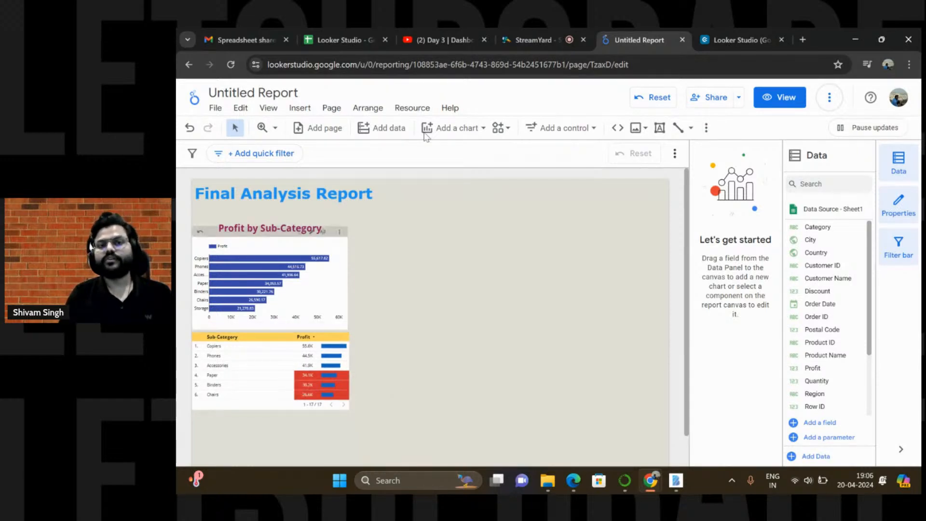
left_click(460, 33)
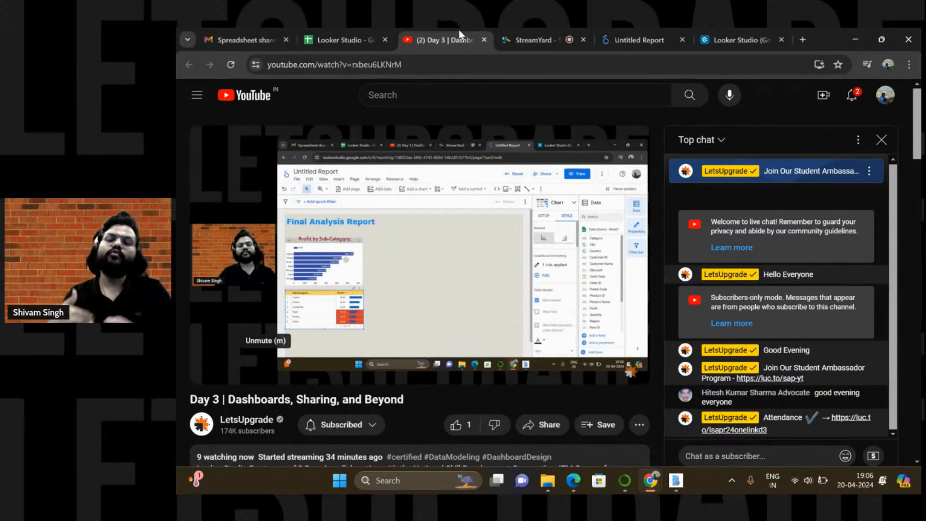
left_click(635, 30)
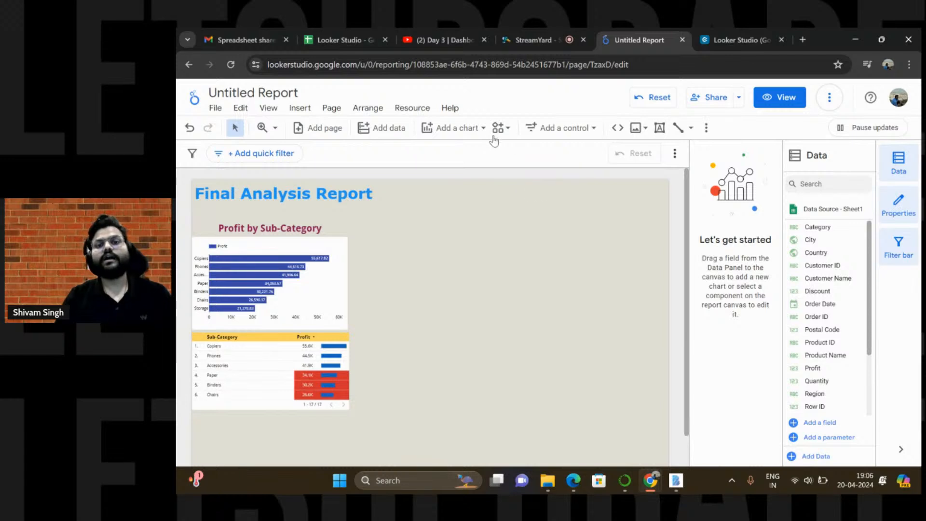
Add a donut chart beside the Profit by Sub-Category bar chart and shorten it to line up with the bar chart's lower edge
left_click(473, 133)
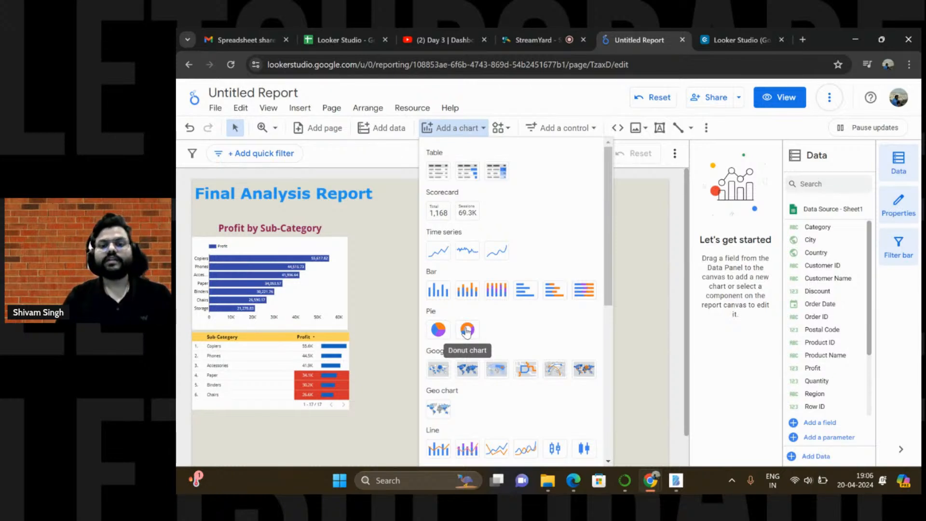
scroll(466, 332, "down", 3)
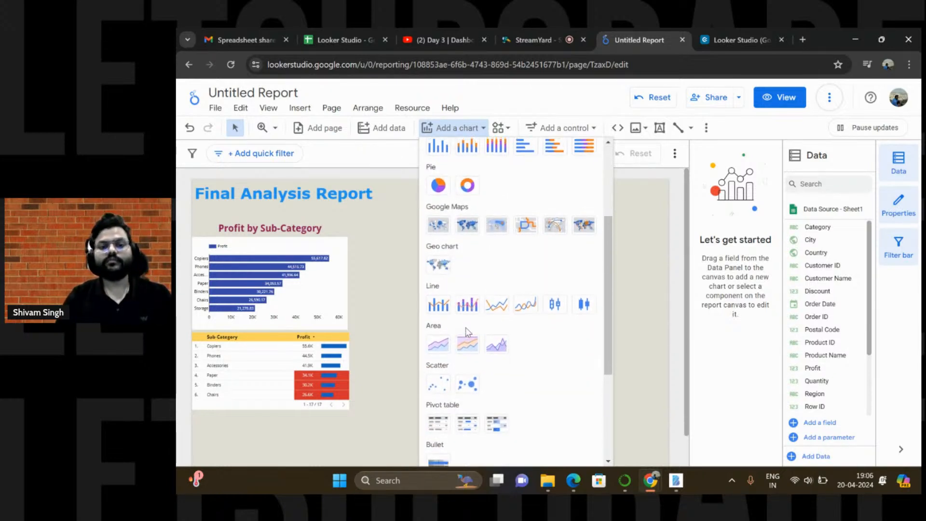
scroll(466, 331, "up", 2)
scroll(466, 331, "down", 3)
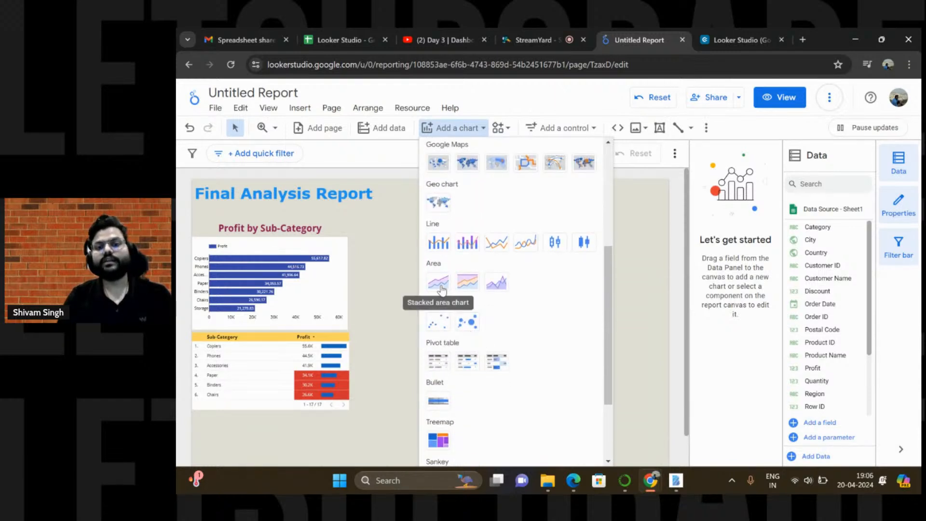
scroll(460, 287, "up", 4)
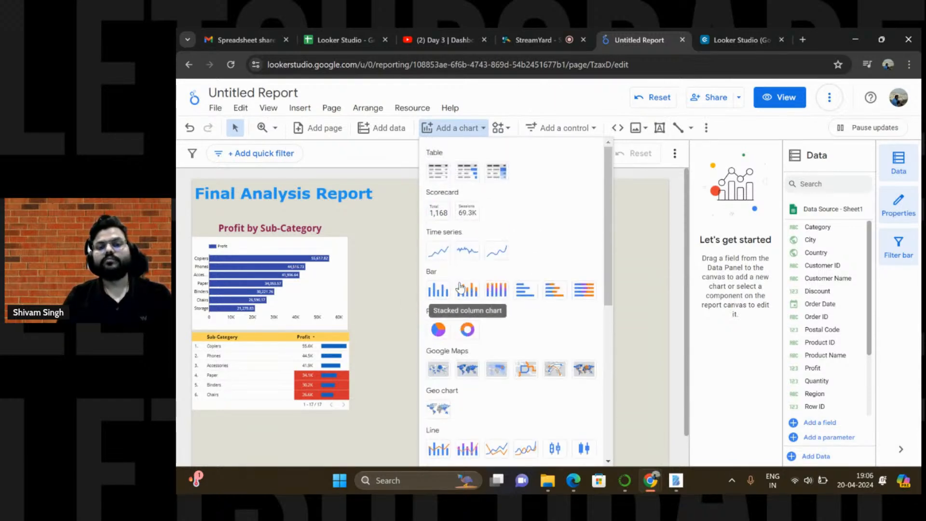
left_click(468, 329)
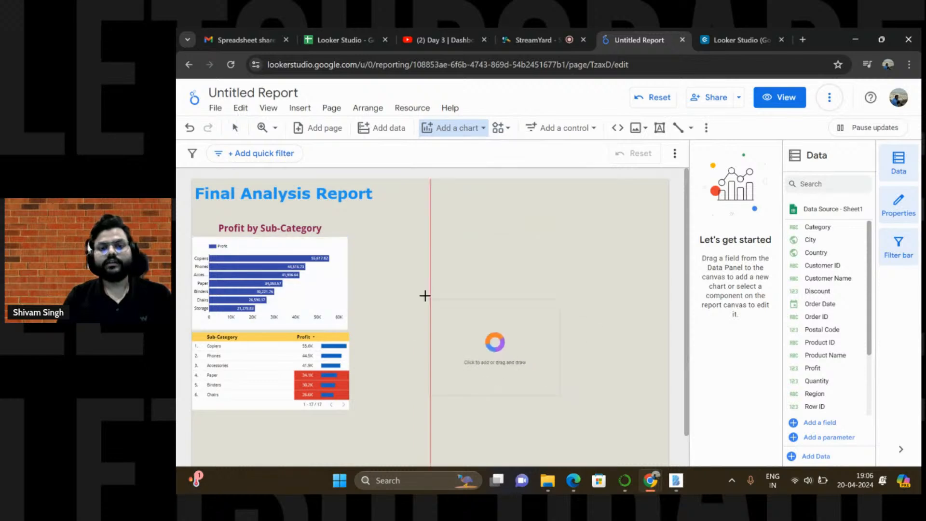
left_click(360, 238)
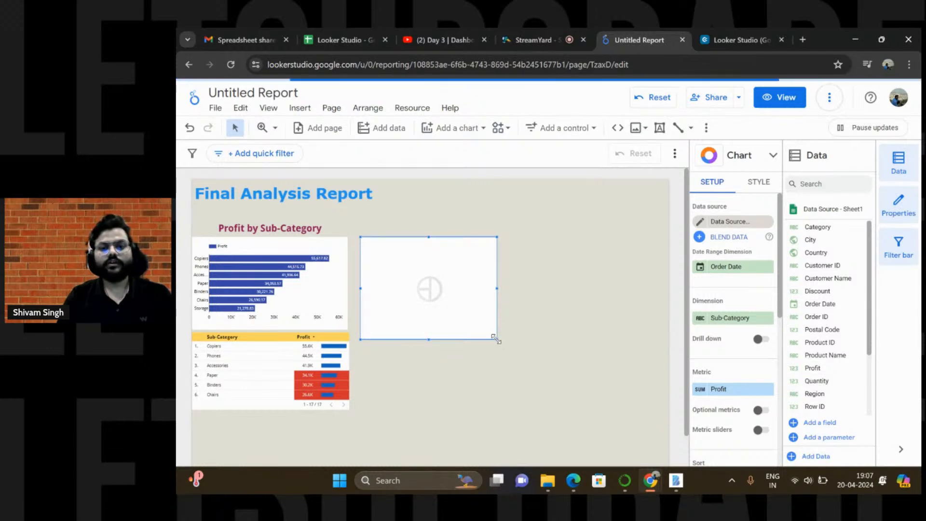
left_click_drag(496, 337, 497, 331)
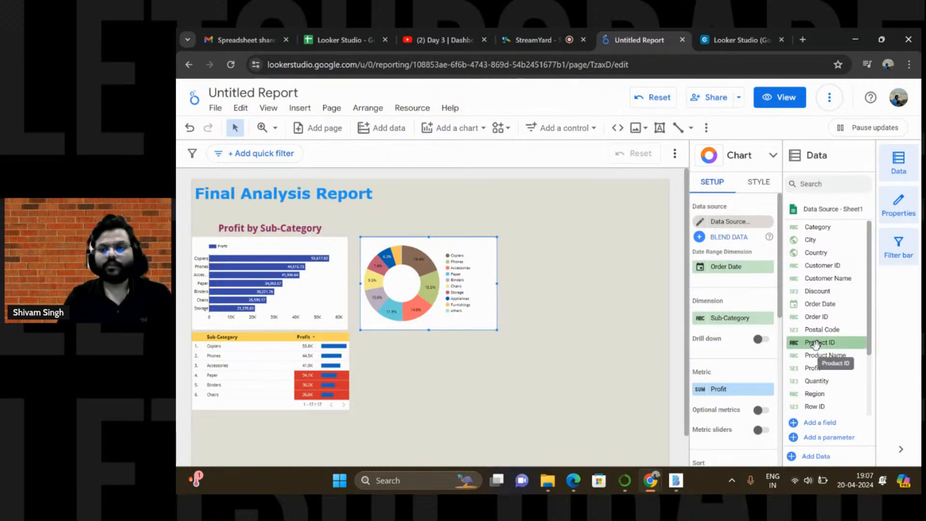
Replace the donut chart's Sub-Category dimension with Region
scroll(814, 345, "down", 2)
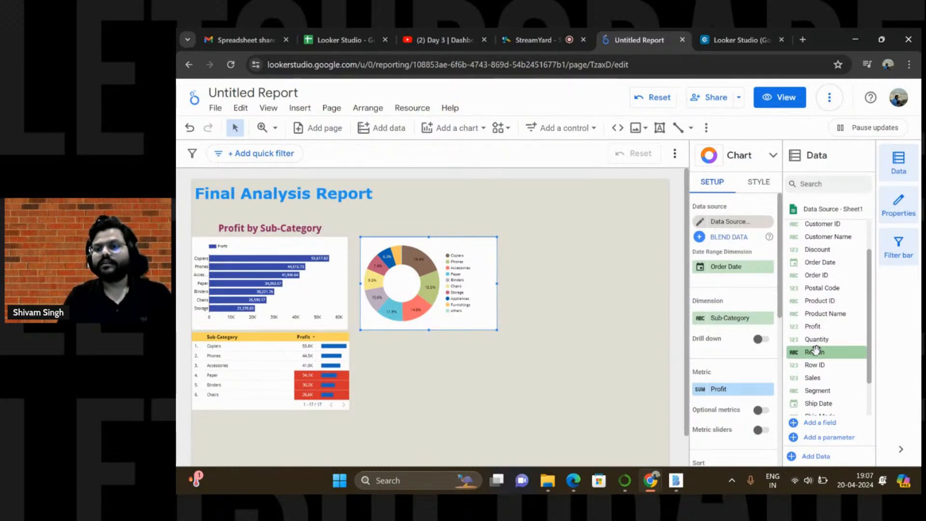
left_click_drag(815, 352, 726, 327)
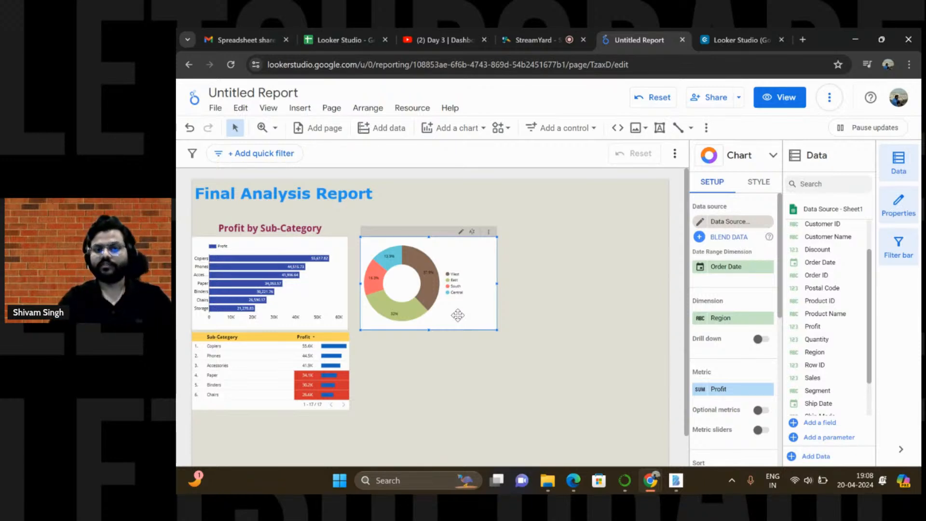
Color the donut chart by a single color, using the same dark blue as the bar chart
left_click(758, 183)
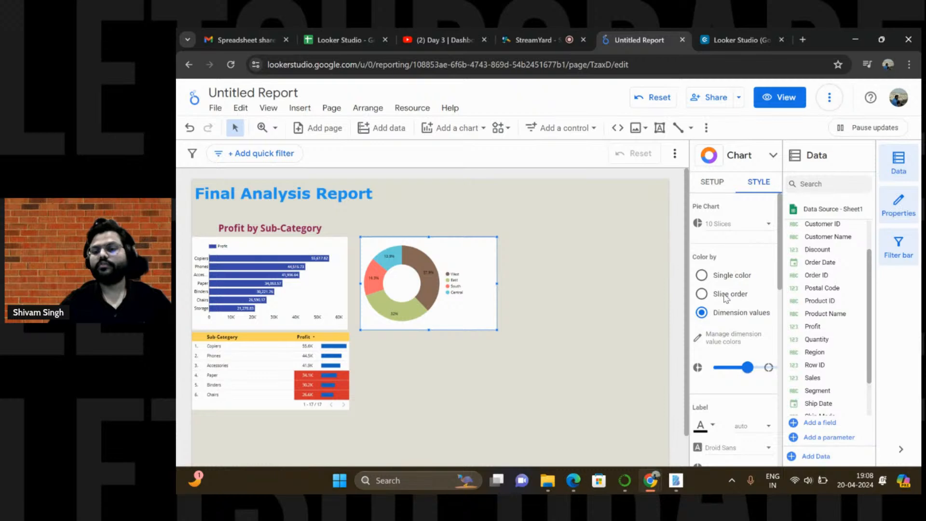
scroll(723, 299, "down", 1)
scroll(723, 298, "down", 1)
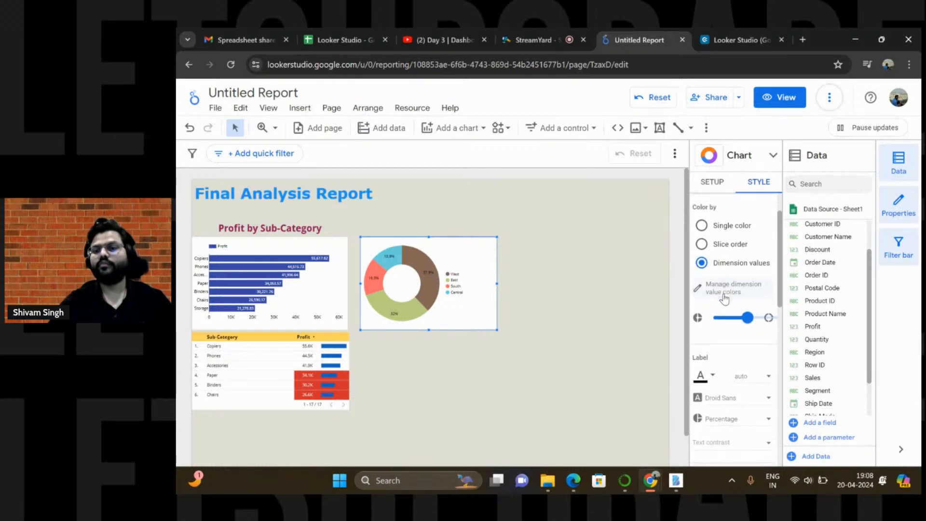
left_click(702, 226)
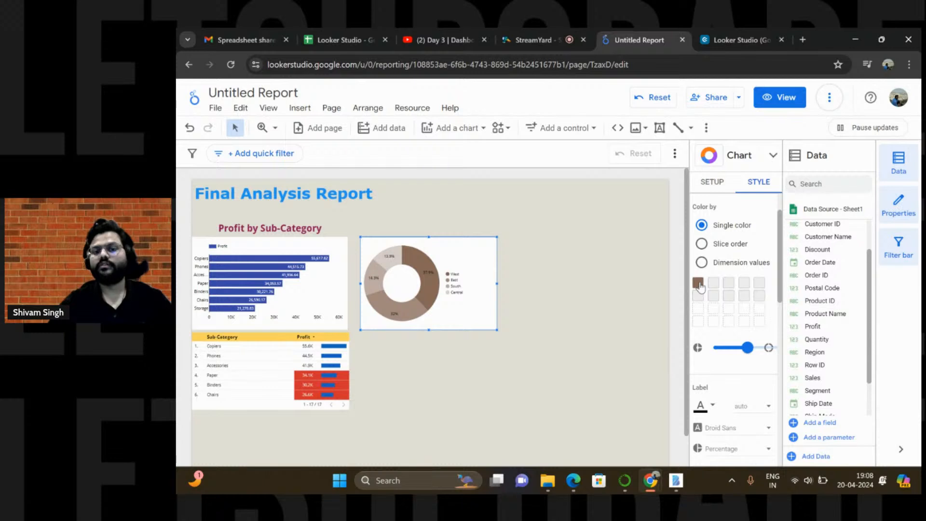
left_click(699, 284)
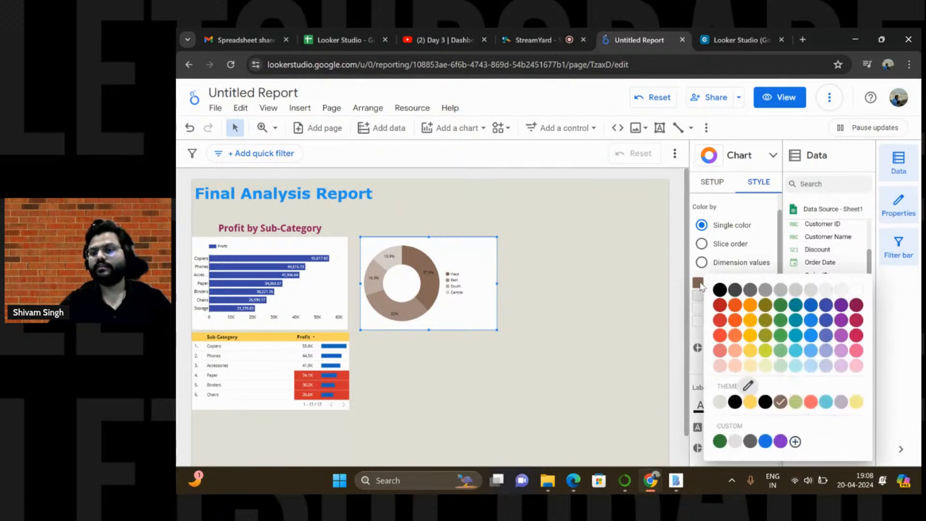
left_click(829, 308)
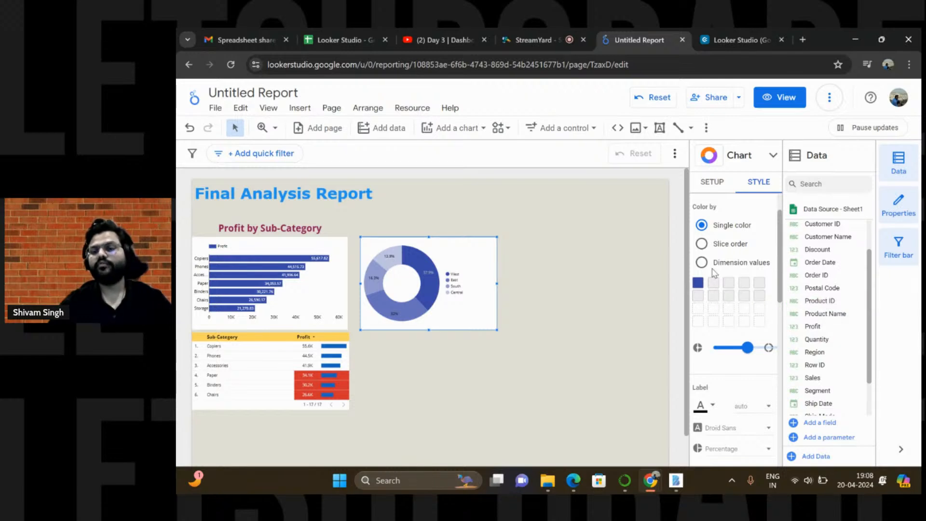
Try the donut chart's legend below the ring and return it to the right of the chart
scroll(737, 309, "down", 1)
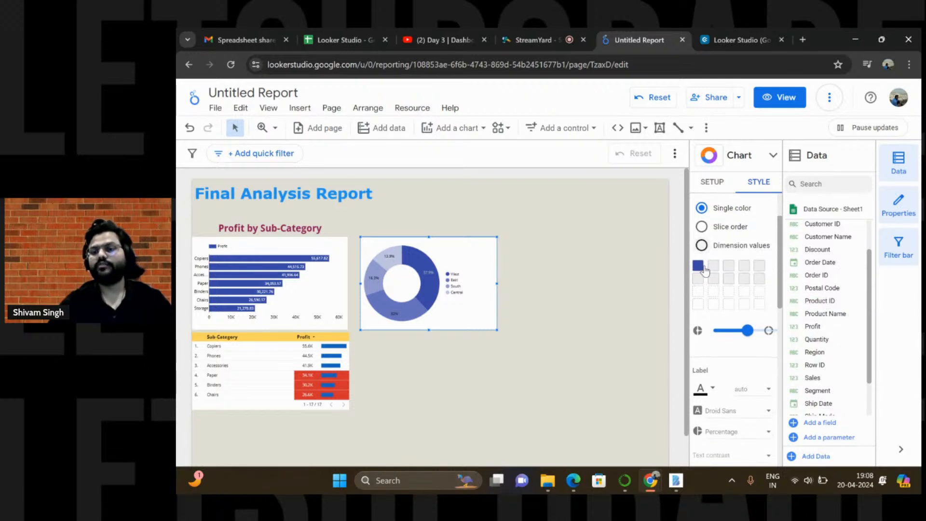
scroll(725, 365, "down", 3)
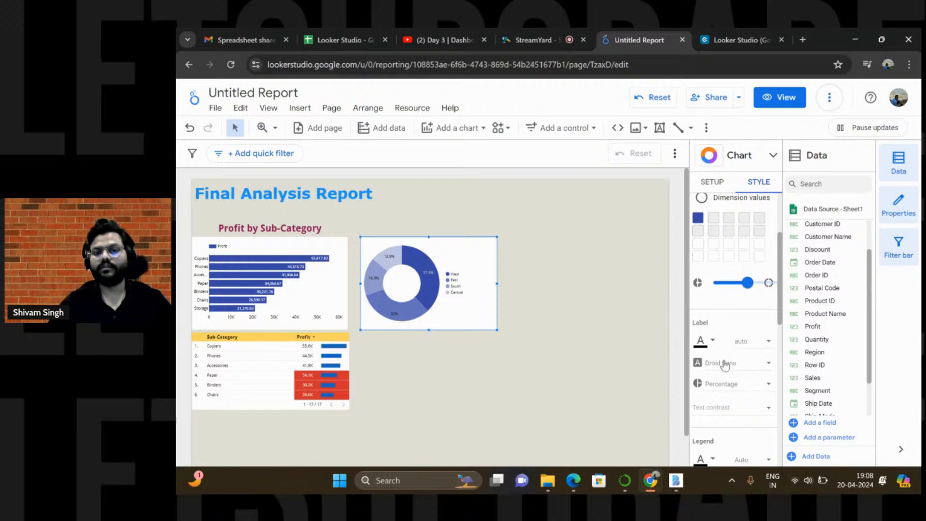
scroll(725, 365, "down", 6)
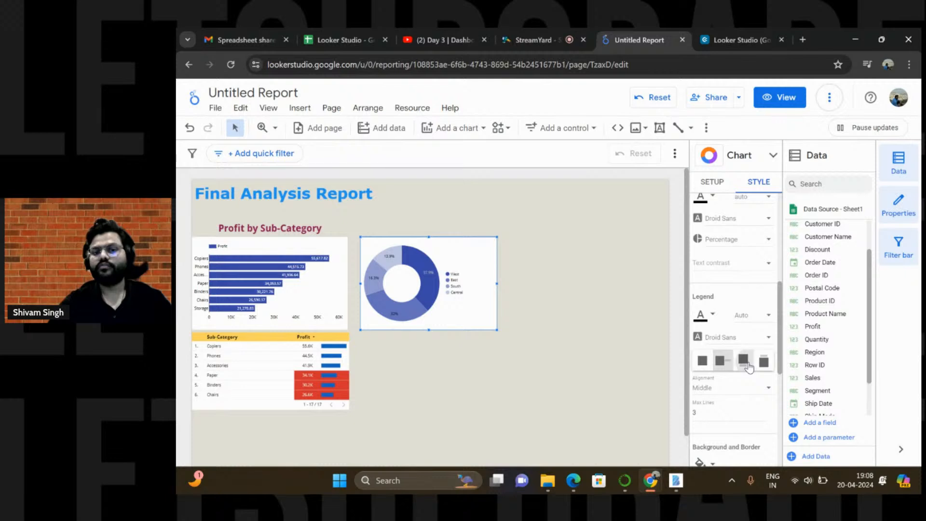
left_click(743, 361)
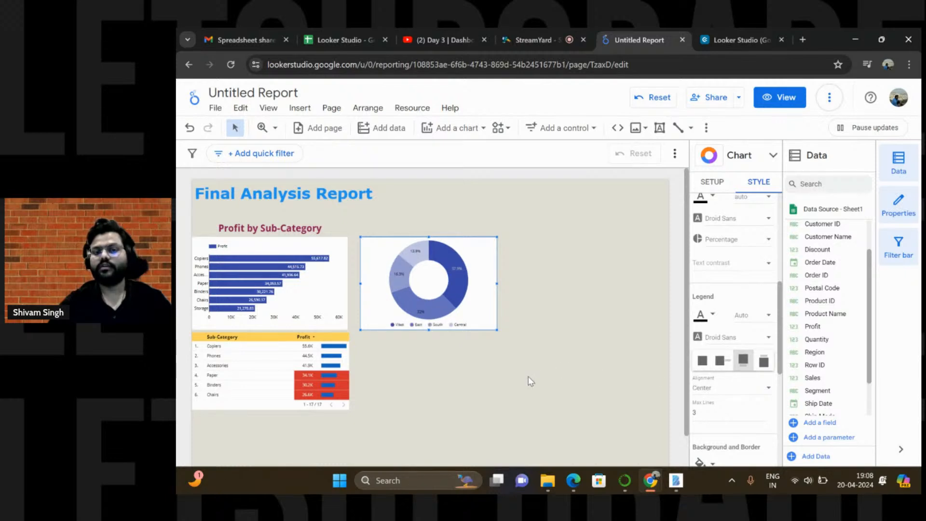
left_click(720, 365)
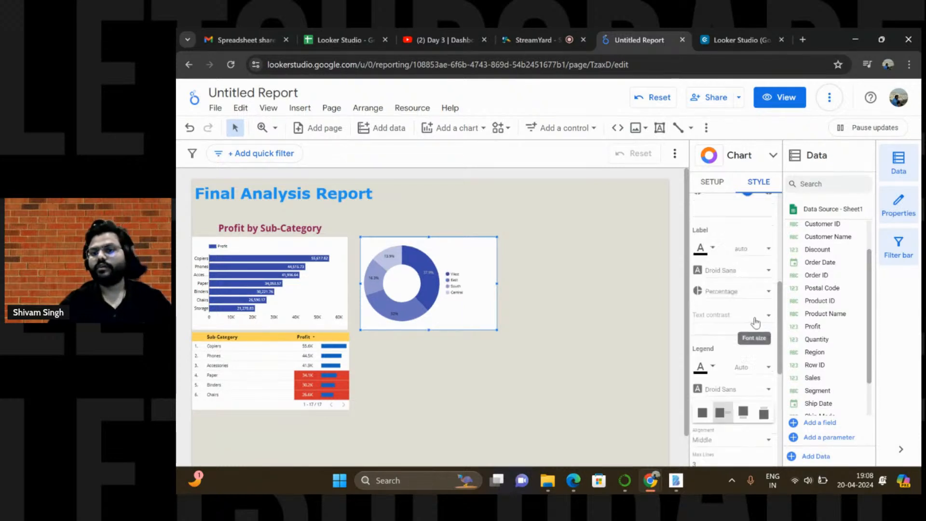
Enlarge the donut chart's center hole slightly so the ring becomes thinner
scroll(755, 323, "up", 3)
scroll(755, 323, "up", 3)
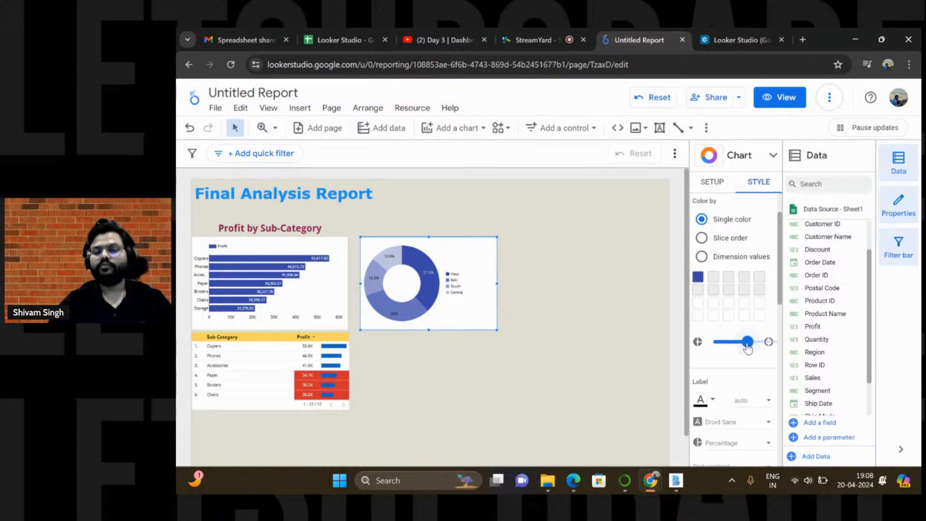
left_click_drag(747, 343, 754, 346)
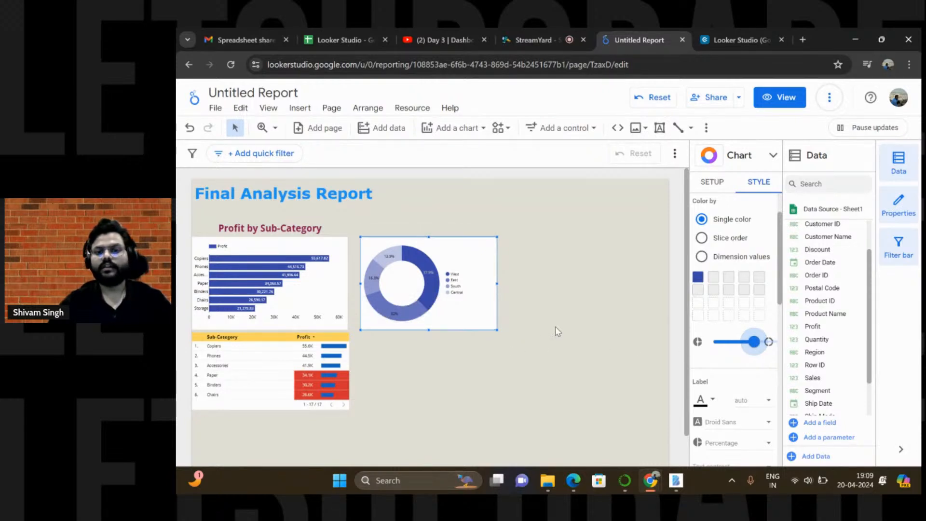
scroll(710, 313, "down", 5)
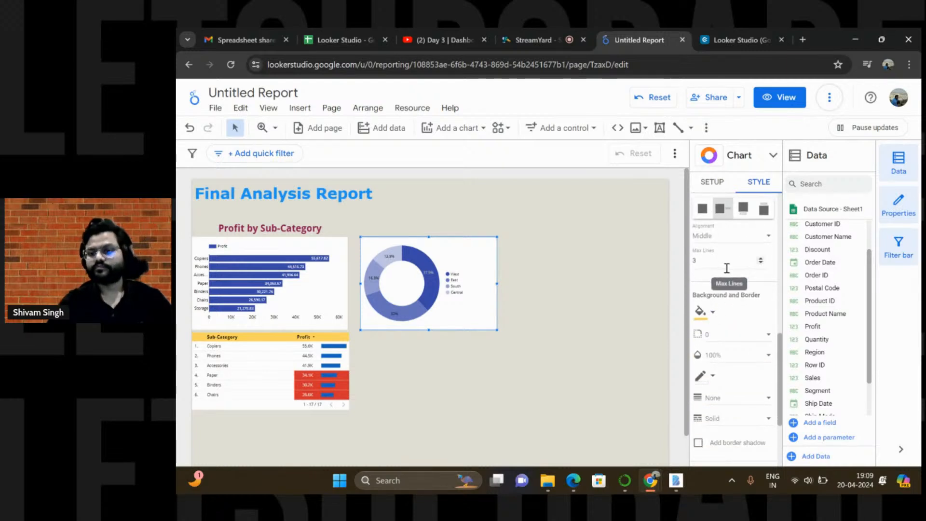
Set the font size of the donut chart's legend to 16px
scroll(727, 270, "down", 1)
scroll(728, 271, "down", 4)
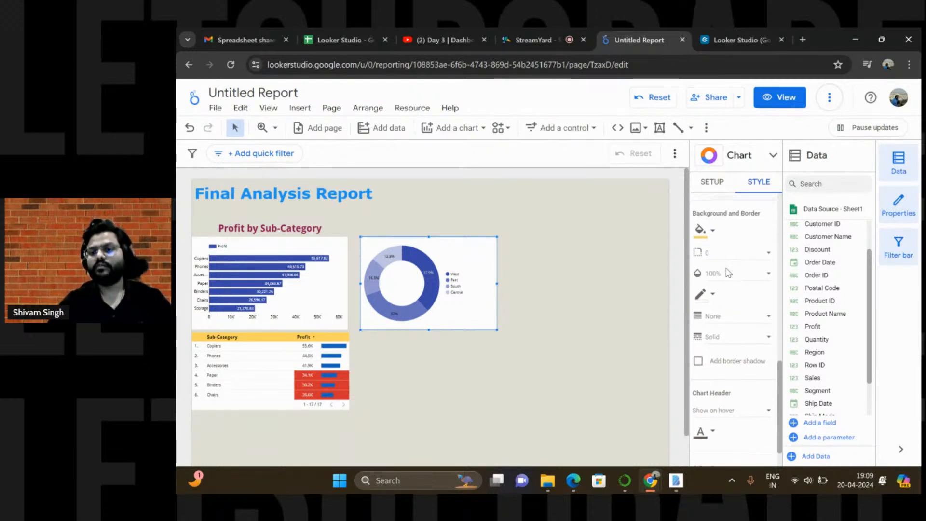
scroll(727, 371, "up", 6)
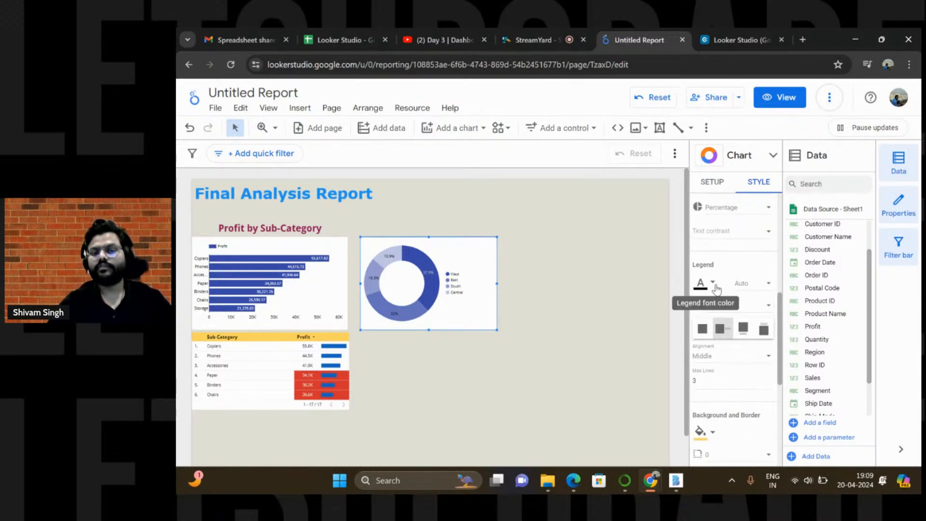
left_click(753, 286)
scroll(754, 232, "up", 4)
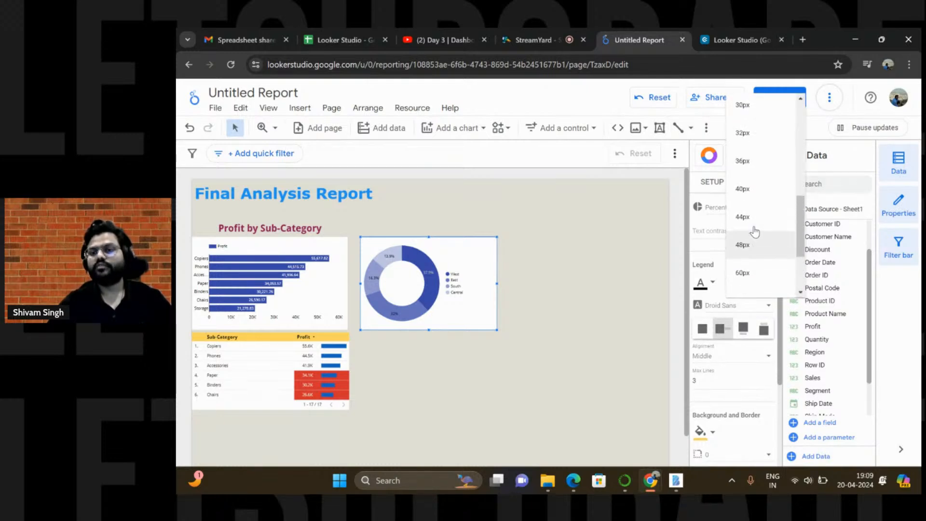
scroll(754, 232, "up", 4)
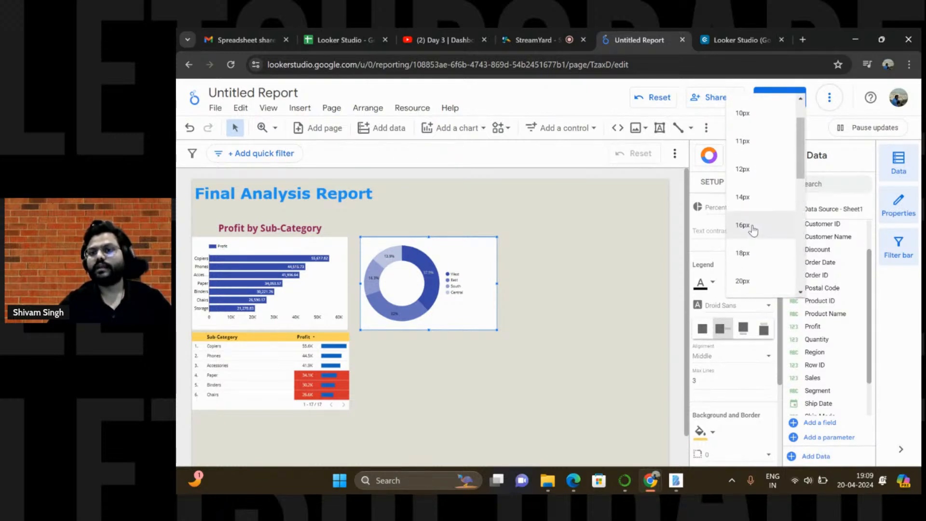
left_click(752, 227)
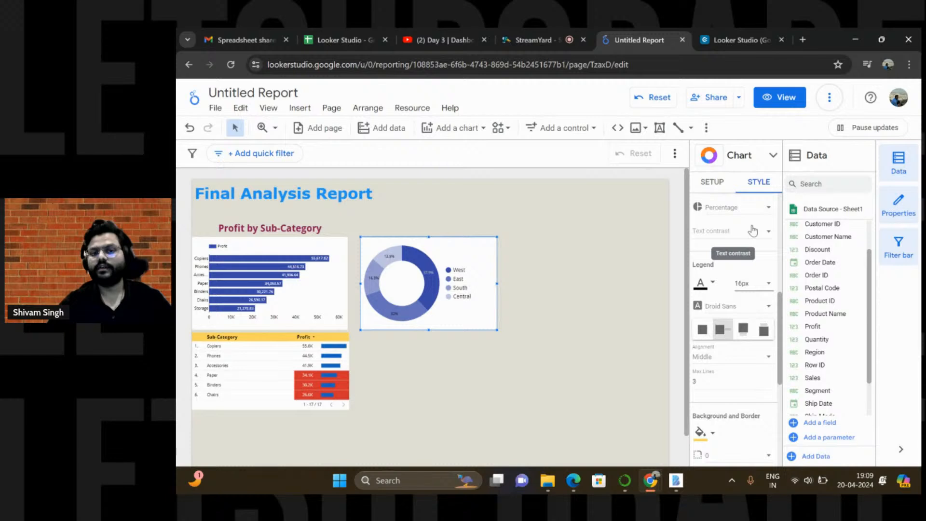
Change the donut chart's legend font to Boogaloo
left_click(724, 305)
scroll(724, 305, "up", 5)
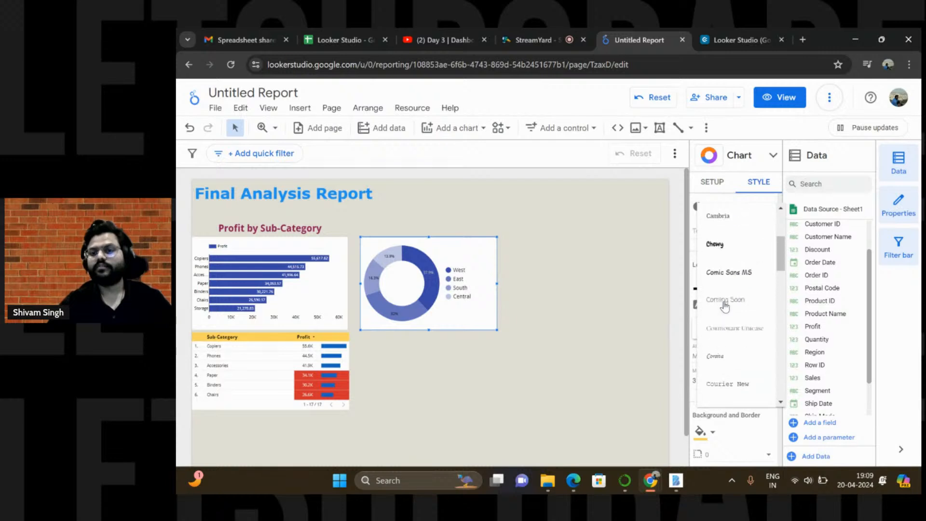
left_click(724, 306)
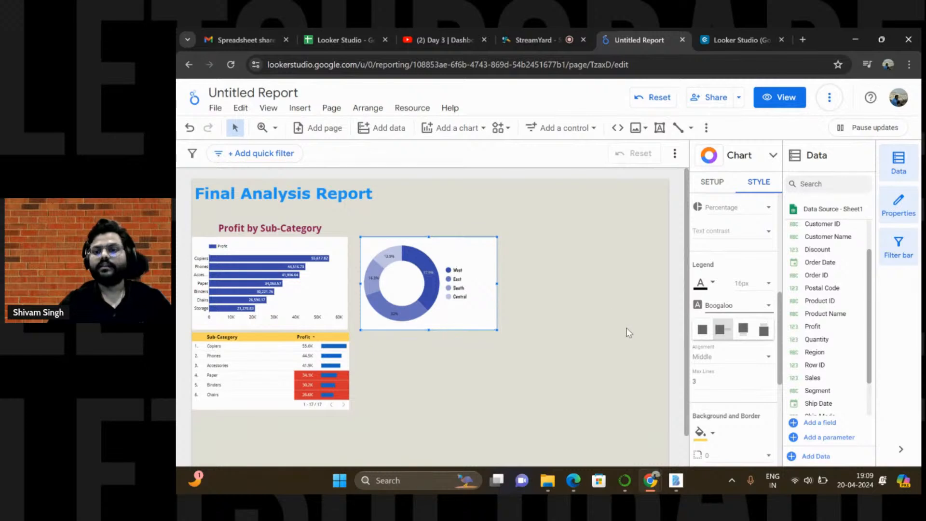
scroll(745, 274, "up", 3)
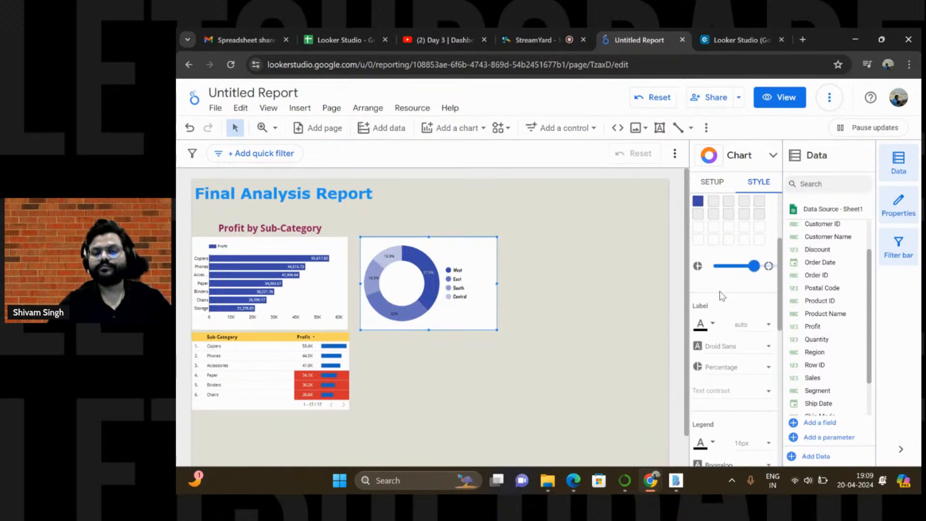
scroll(721, 295, "up", 3)
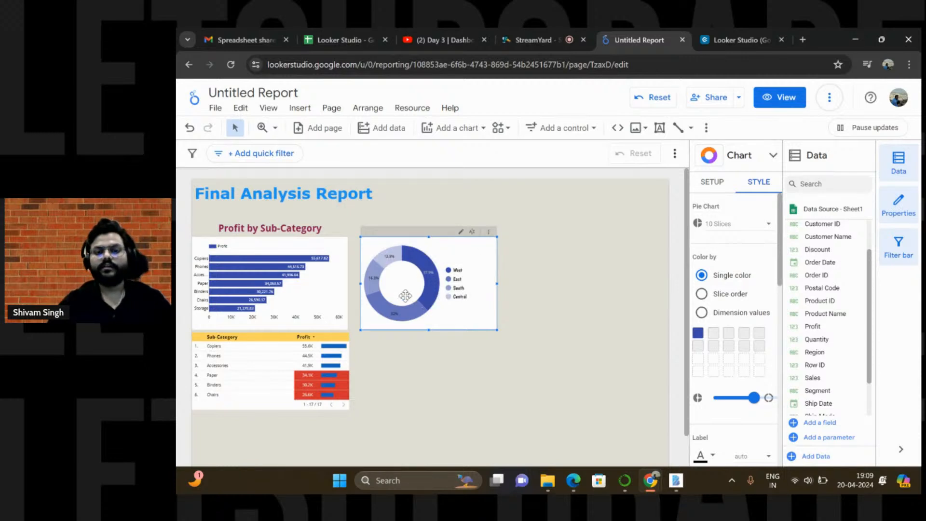
Add a text box directly above the donut chart, aligned with its left edge and slightly narrower than the chart
mouse_move(418, 261)
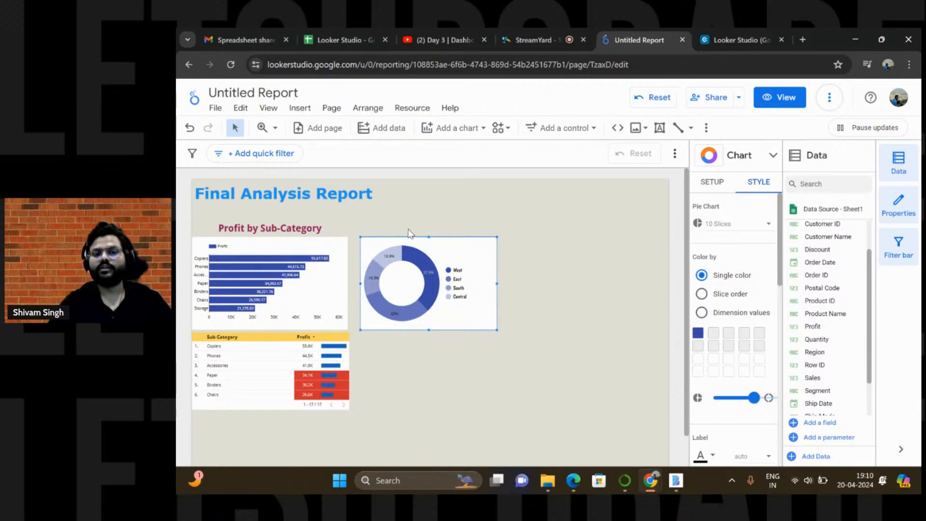
left_click(659, 128)
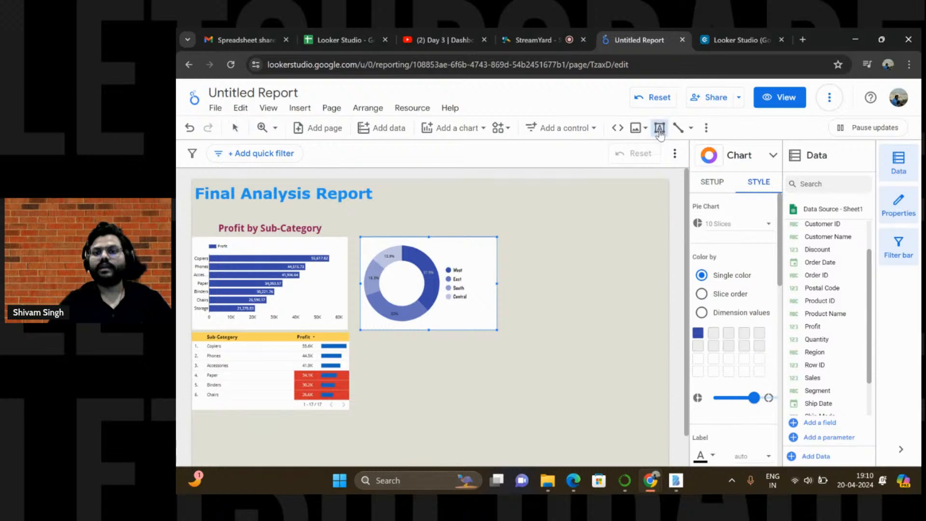
left_click(384, 222)
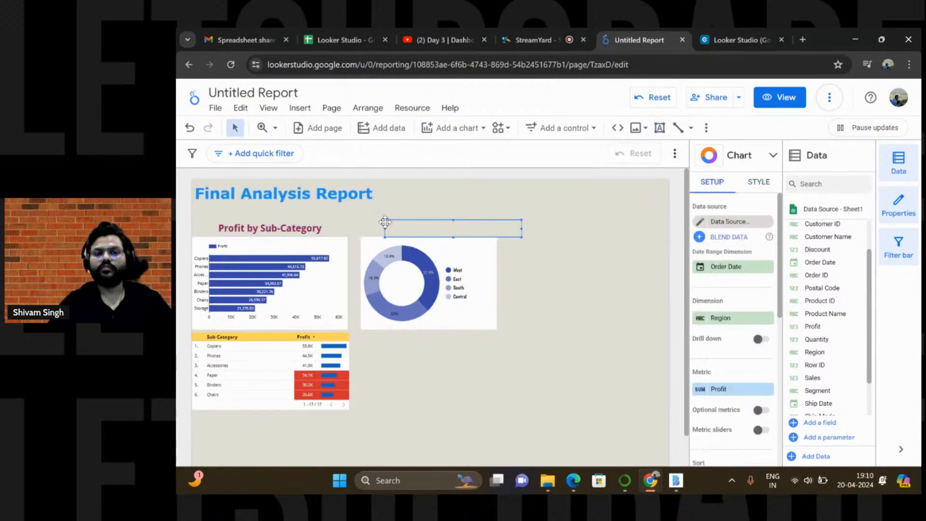
left_click_drag(388, 222, 365, 219)
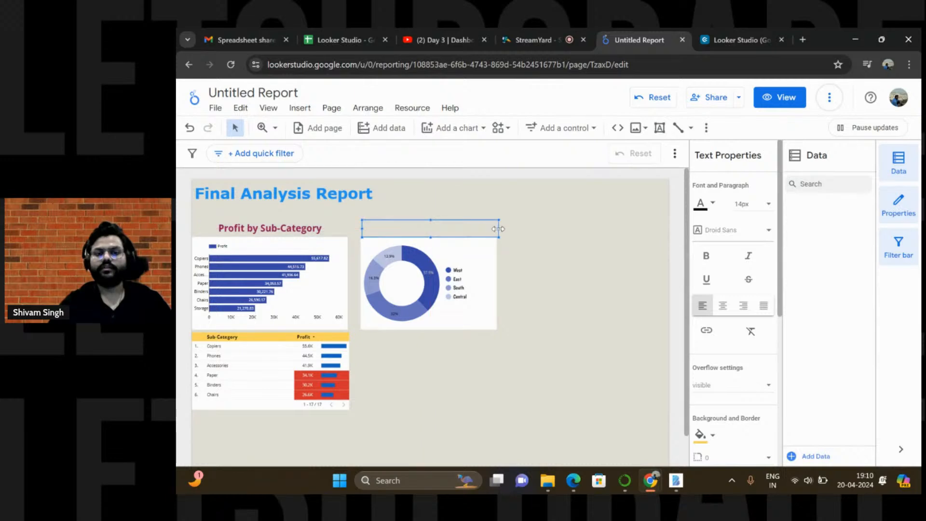
left_click_drag(498, 229, 485, 227)
left_click(431, 227)
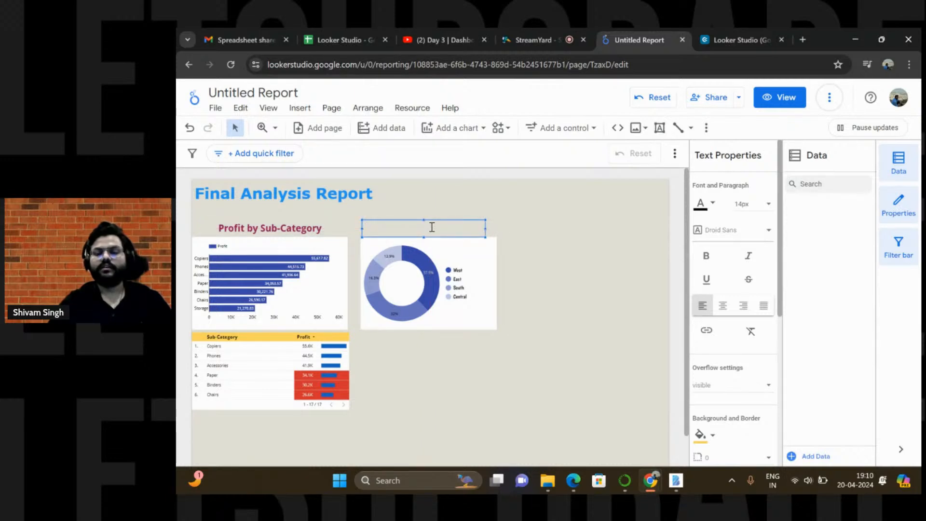
Format the new text box with 24px bold Verdana in the darkest magenta, like the bar chart's title
left_click(754, 205)
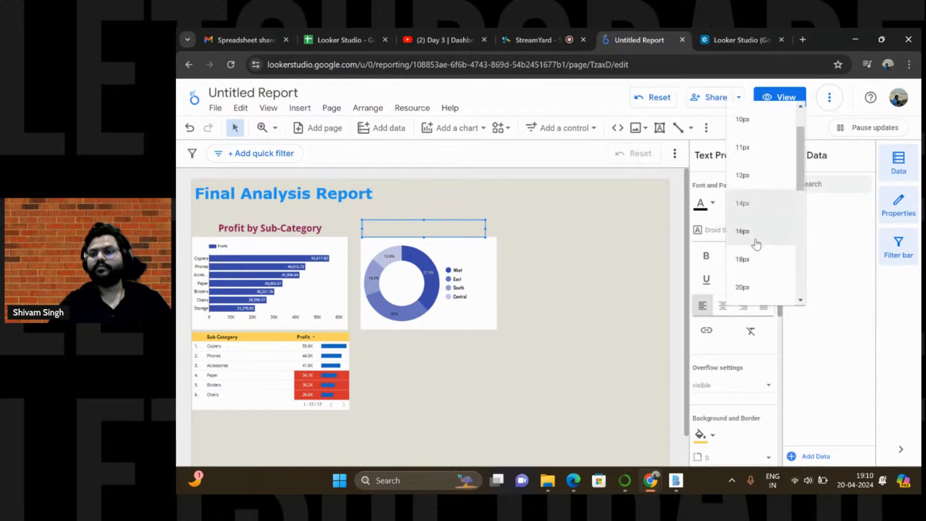
scroll(753, 260, "down", 1)
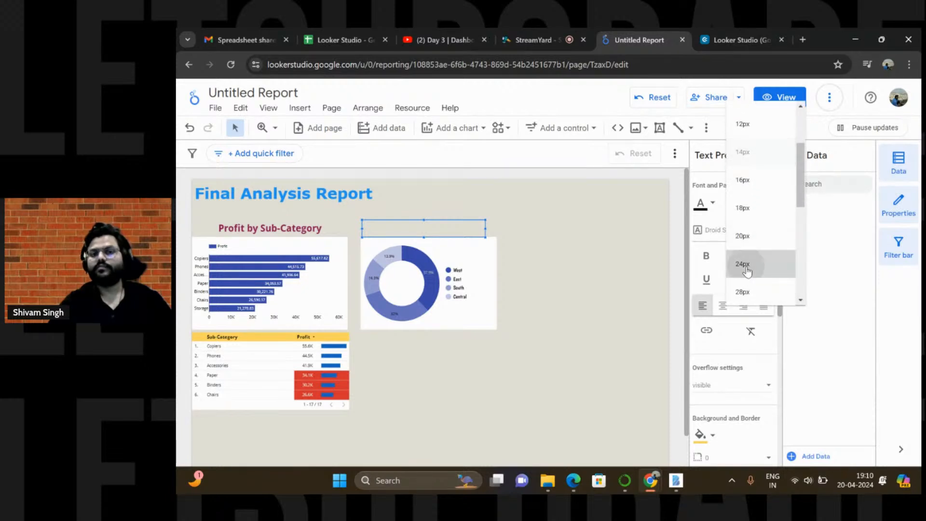
left_click(746, 272)
left_click(713, 205)
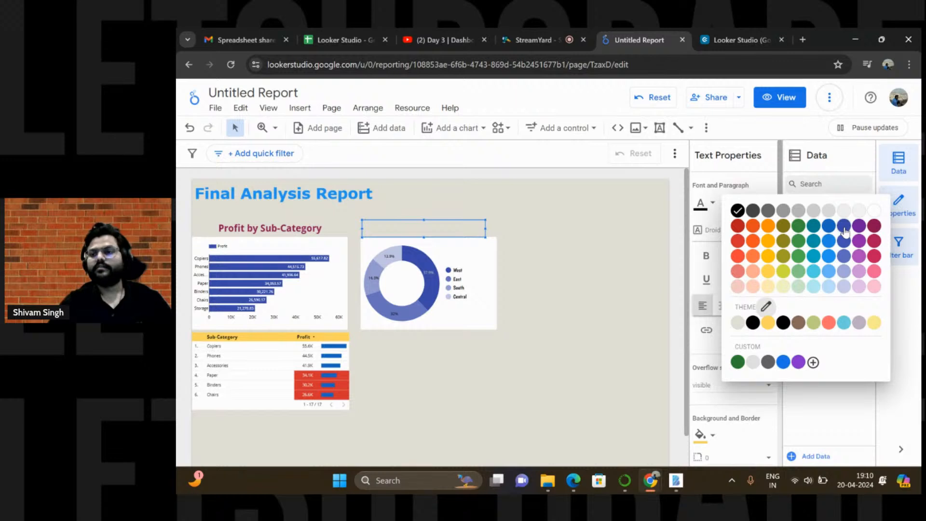
left_click(874, 227)
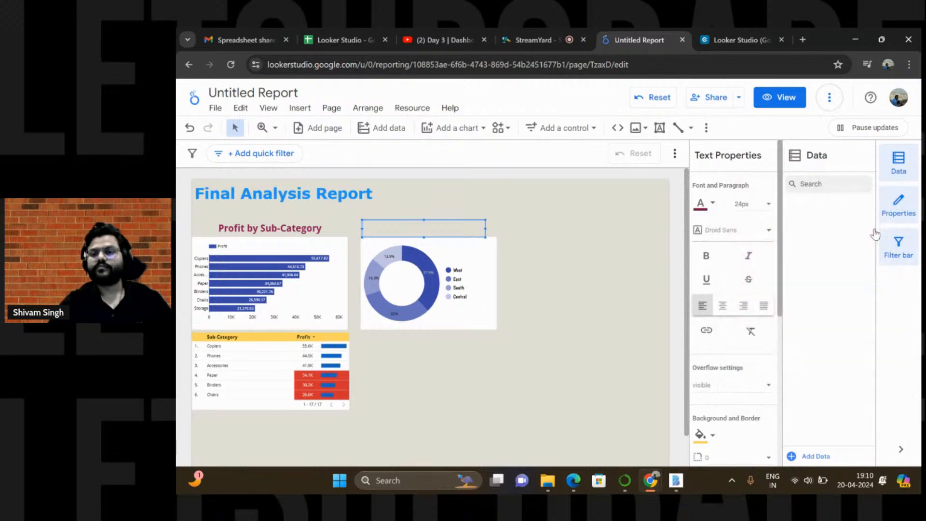
left_click(743, 236)
scroll(718, 332, "down", 5)
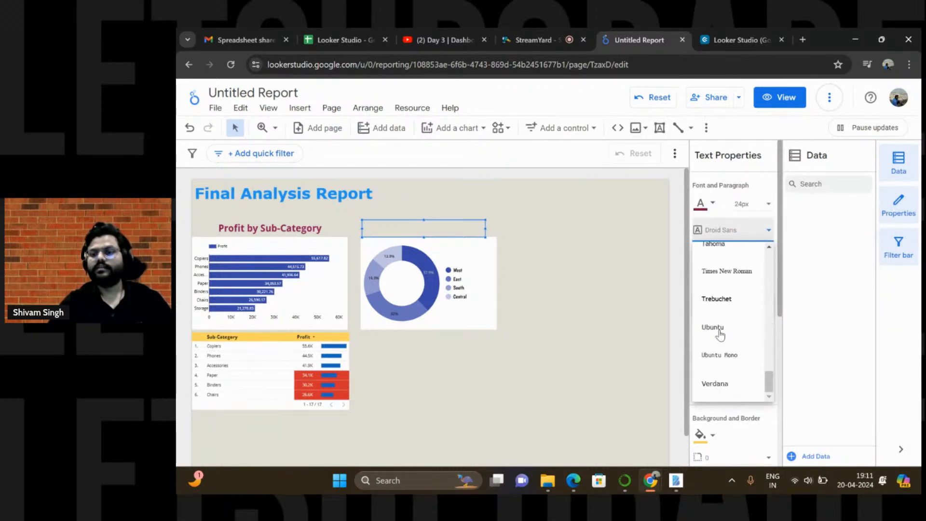
left_click(716, 383)
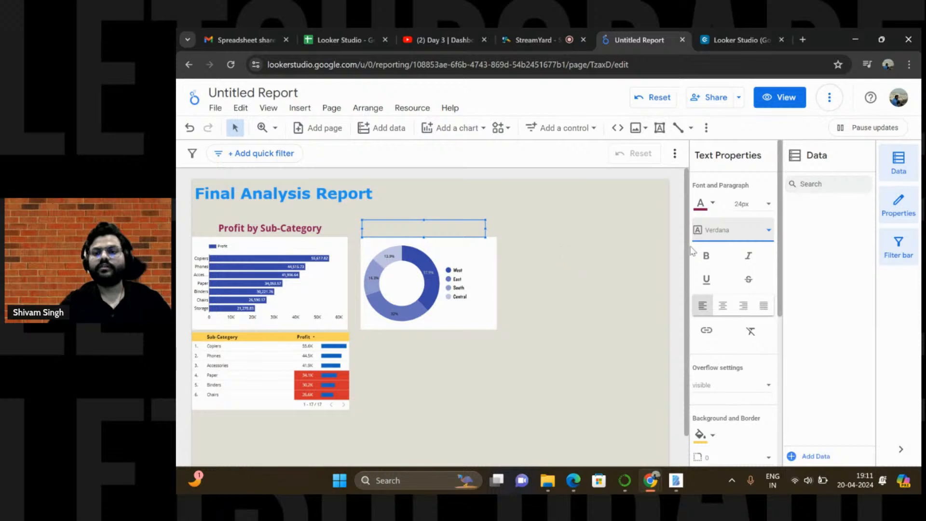
left_click(706, 256)
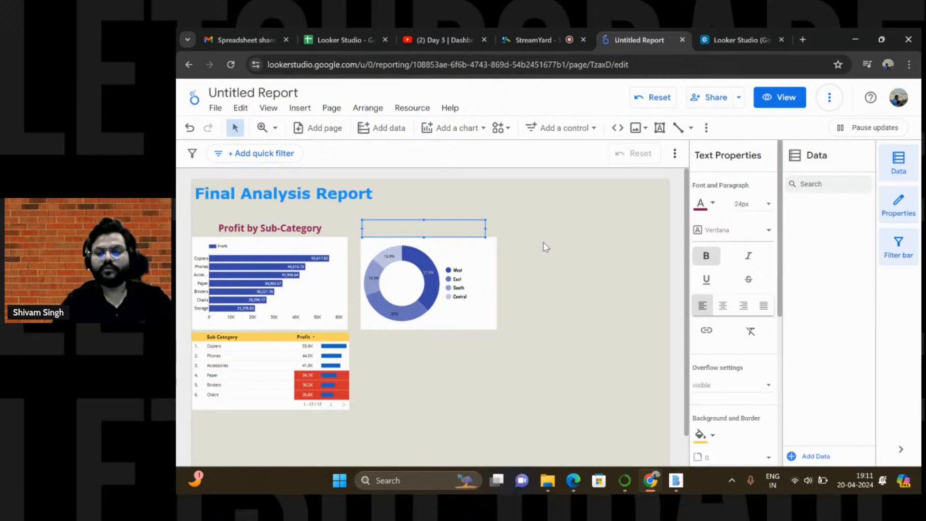
Enter "Profit Distribution by Region" as the donut chart's title
type("o")
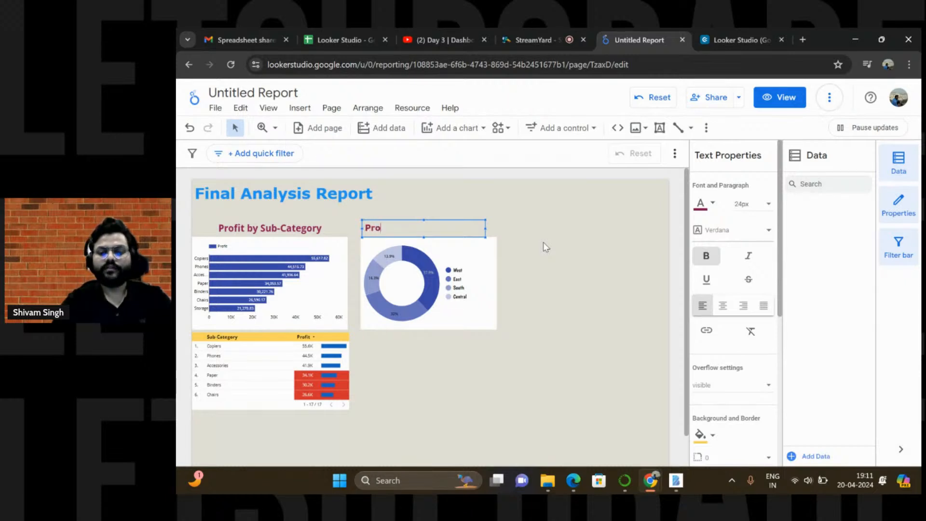
type("fit ")
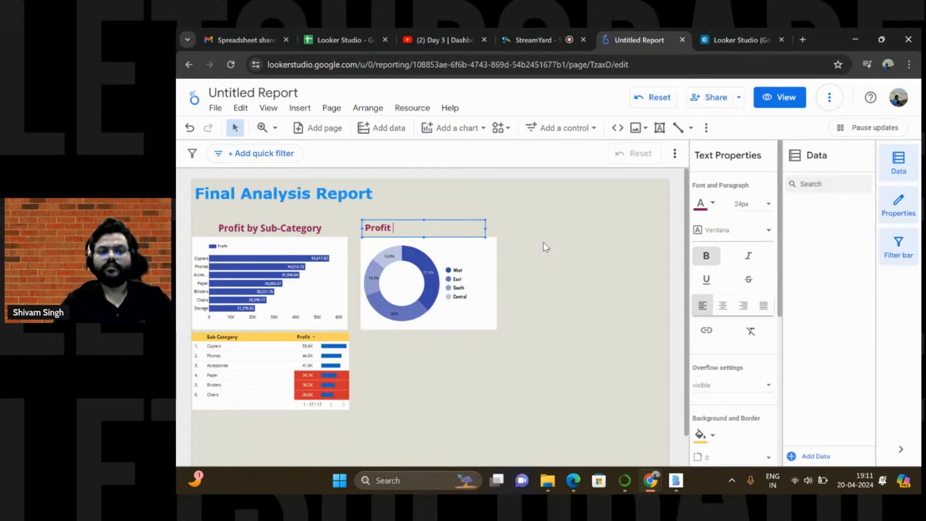
type("Di")
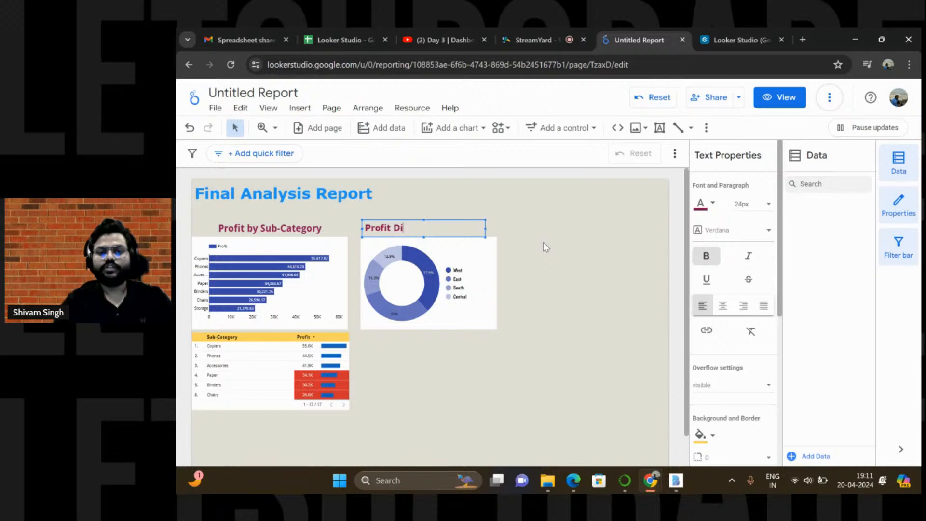
type("stri")
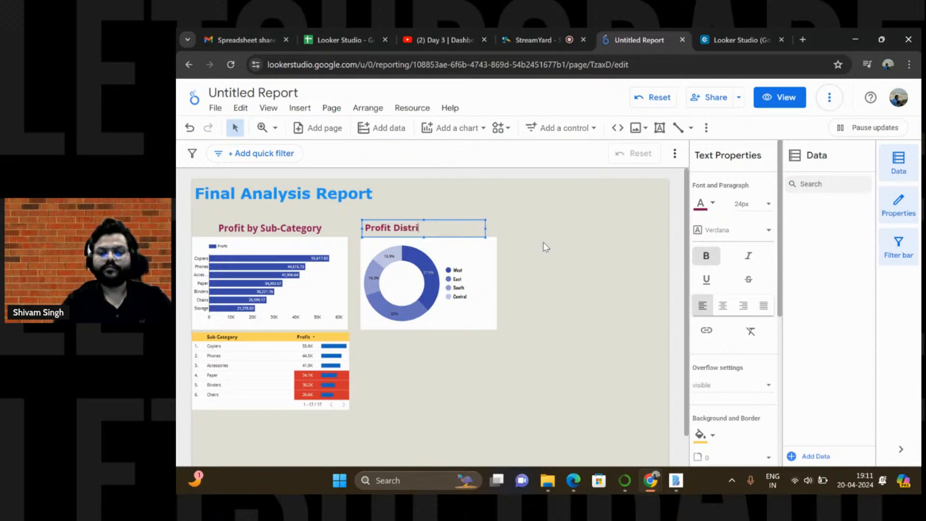
type("bution ")
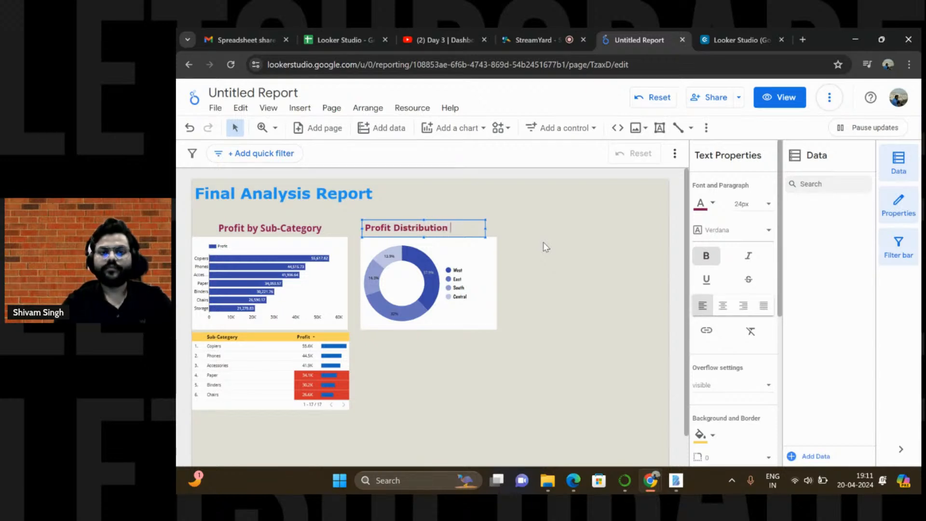
type("by Region")
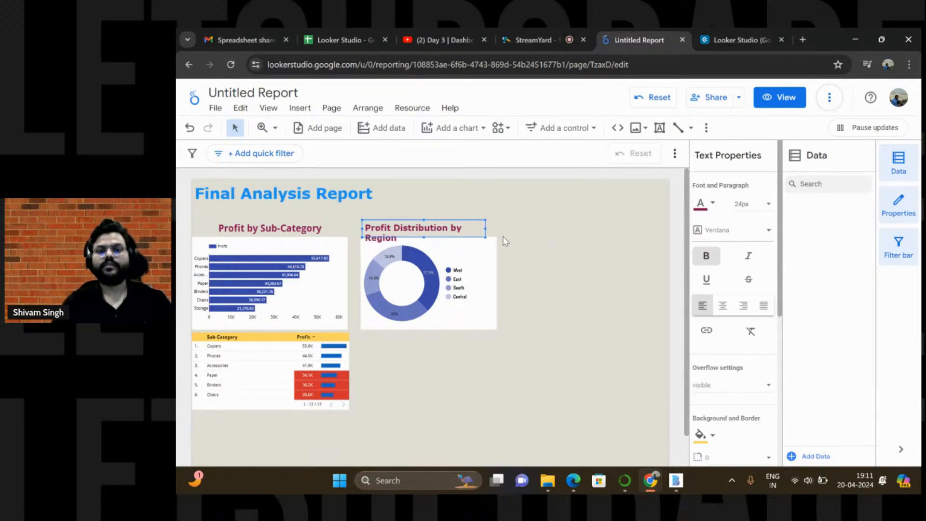
key("Escape")
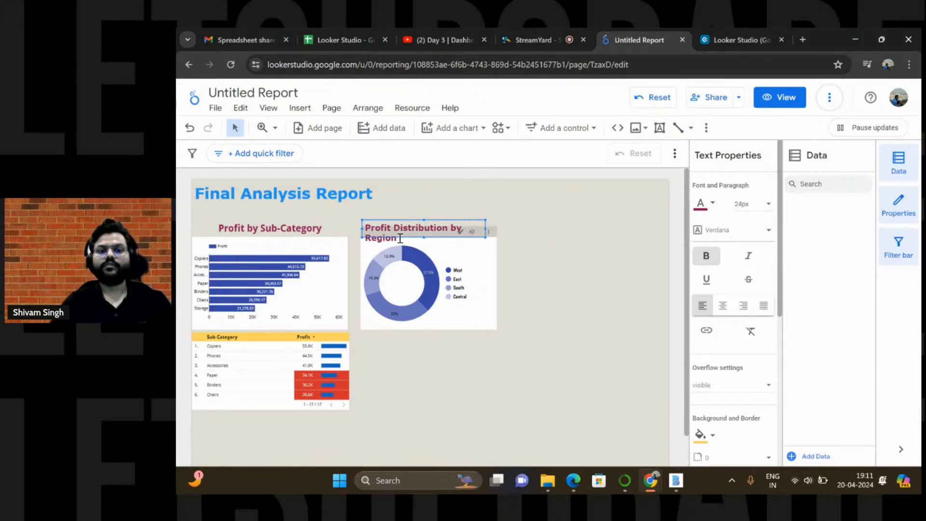
Reduce the whole donut chart title to 20px so it fits on one line
double_click(368, 226)
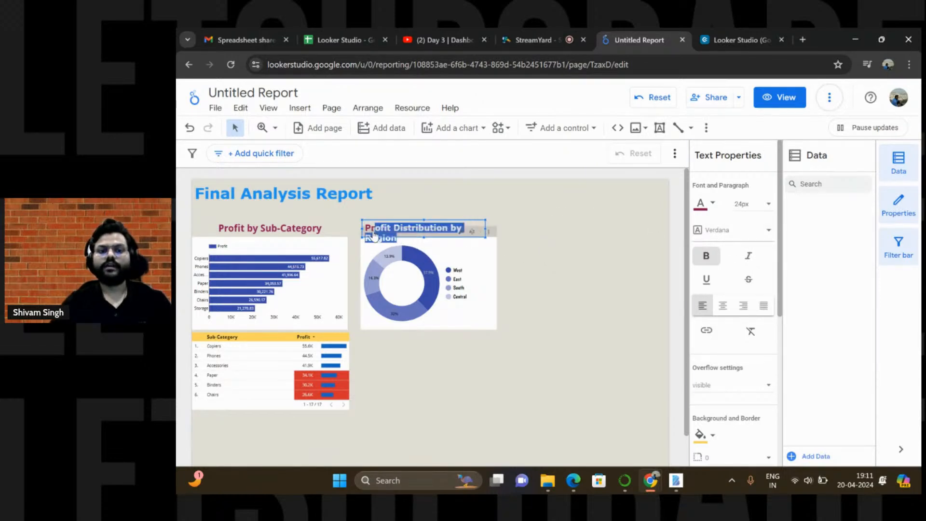
left_click(764, 204)
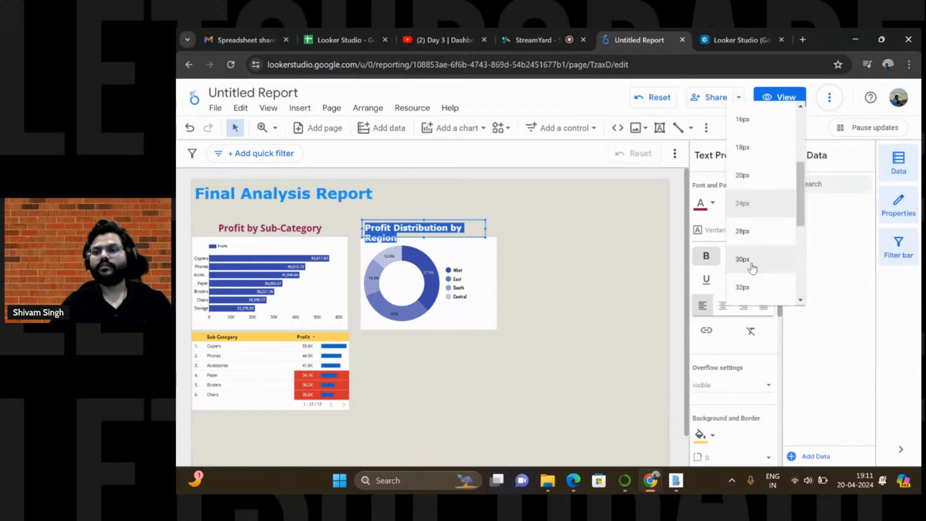
left_click(745, 175)
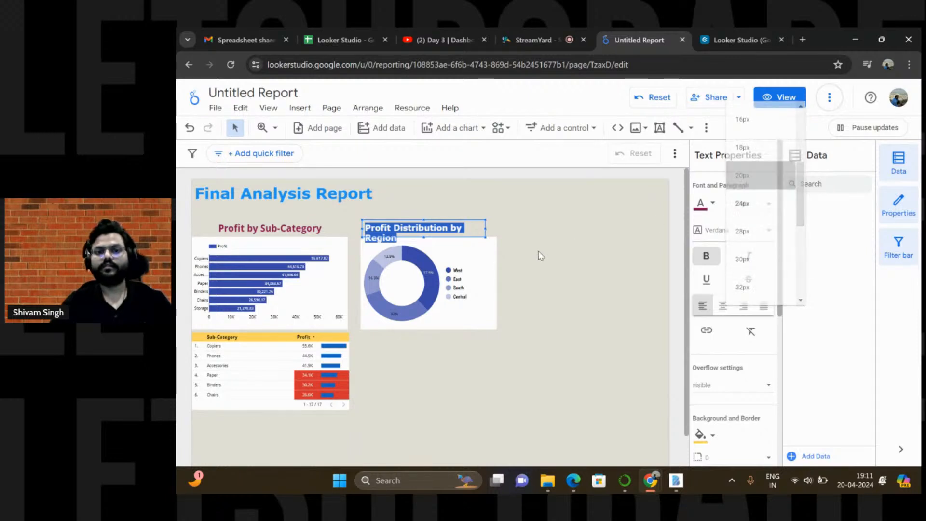
left_click(496, 235)
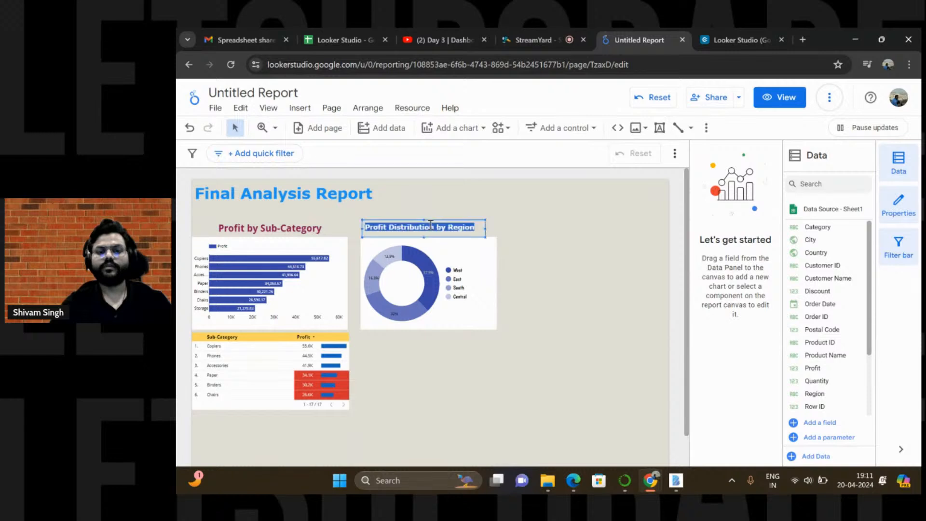
Shift the donut chart's title slightly right and down over the chart and center-align its text
left_click_drag(431, 225, 439, 227)
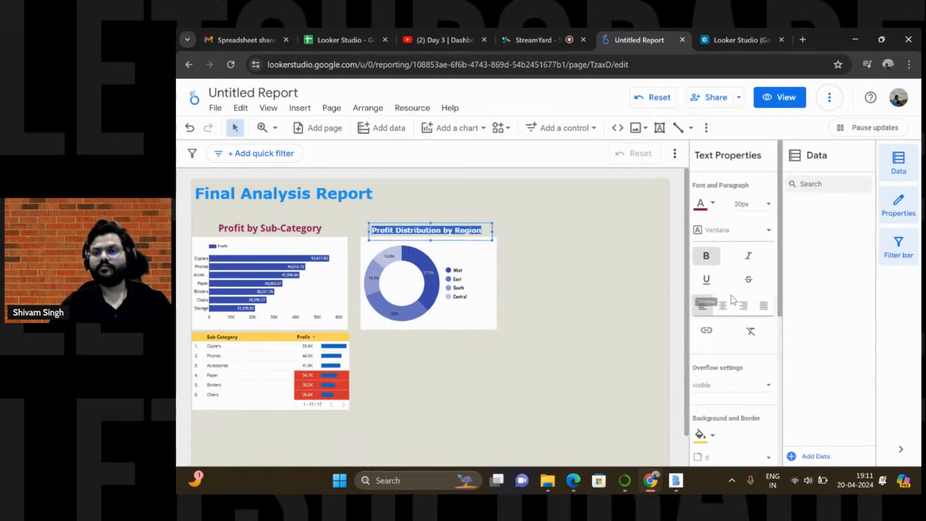
left_click(722, 305)
left_click(569, 275)
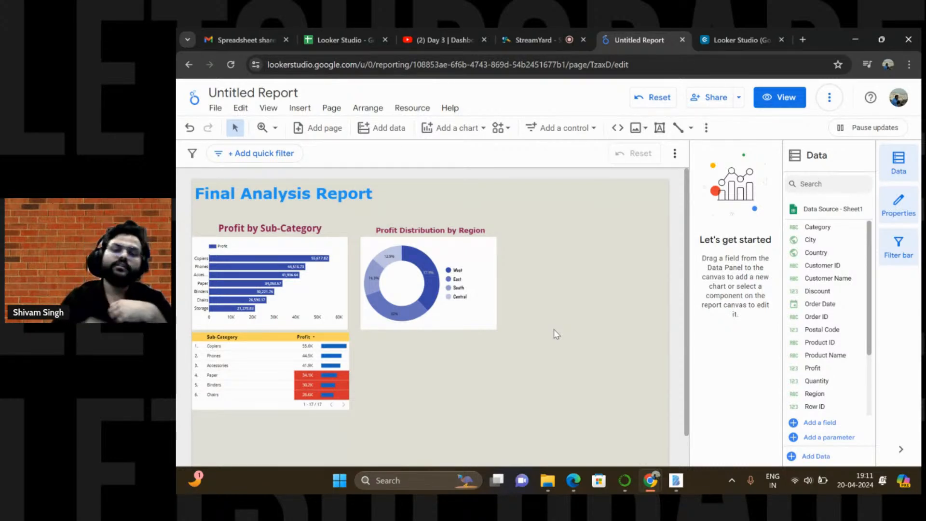
Look through the available chart types for the next chart to add to the report
left_click(471, 134)
scroll(552, 339, "down", 10)
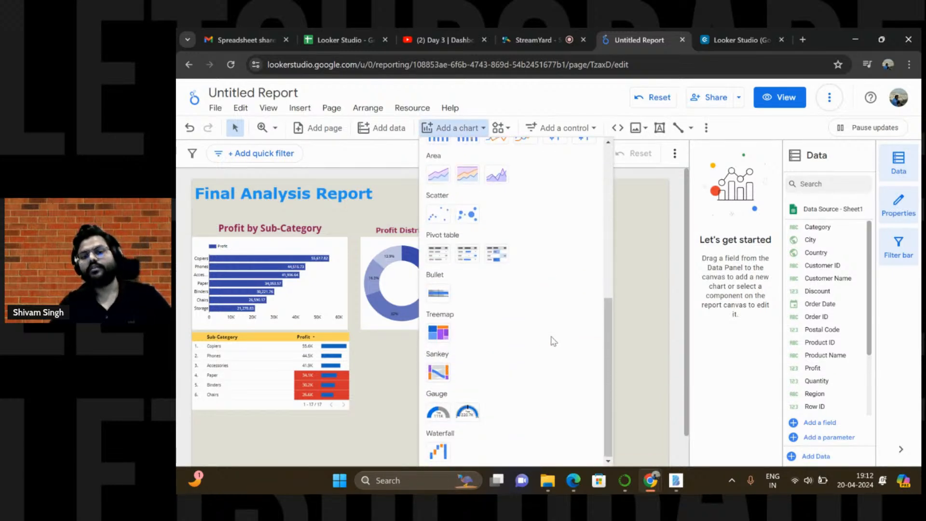
scroll(553, 340, "up", 3)
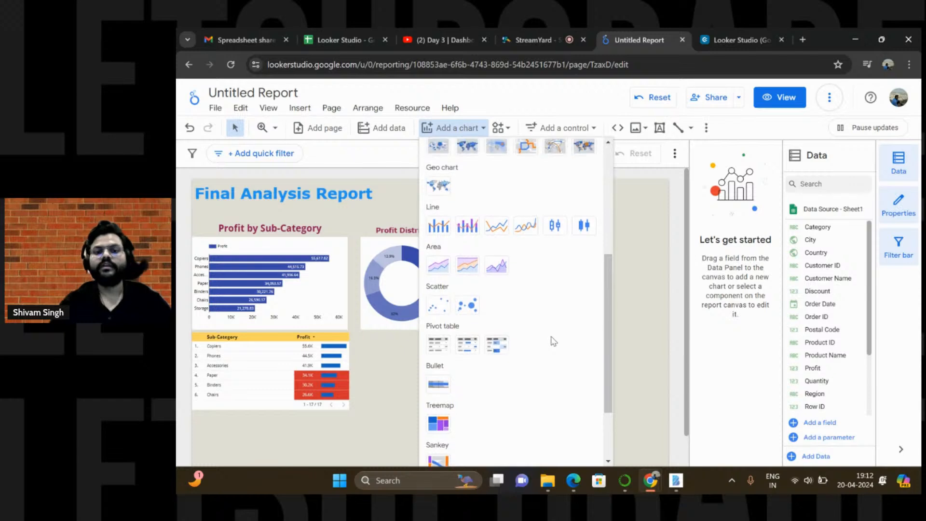
scroll(552, 340, "up", 2)
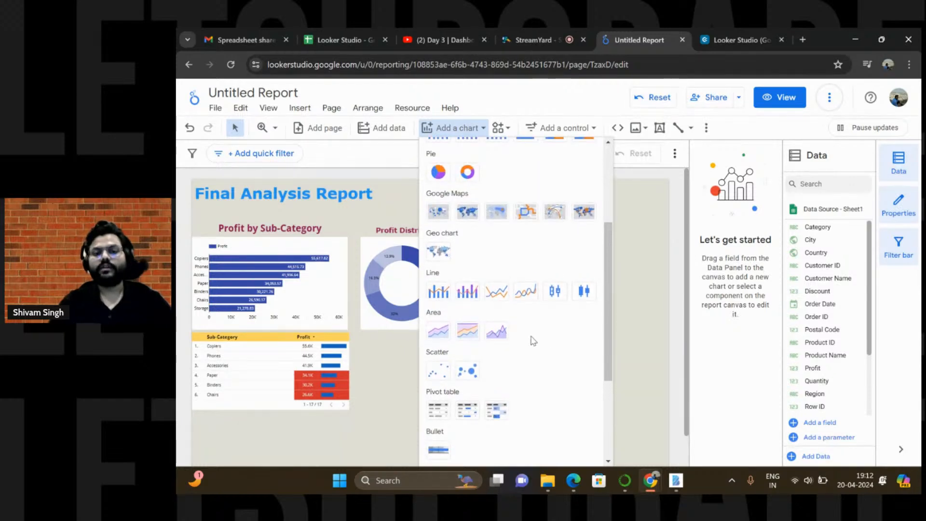
scroll(530, 340, "up", 1)
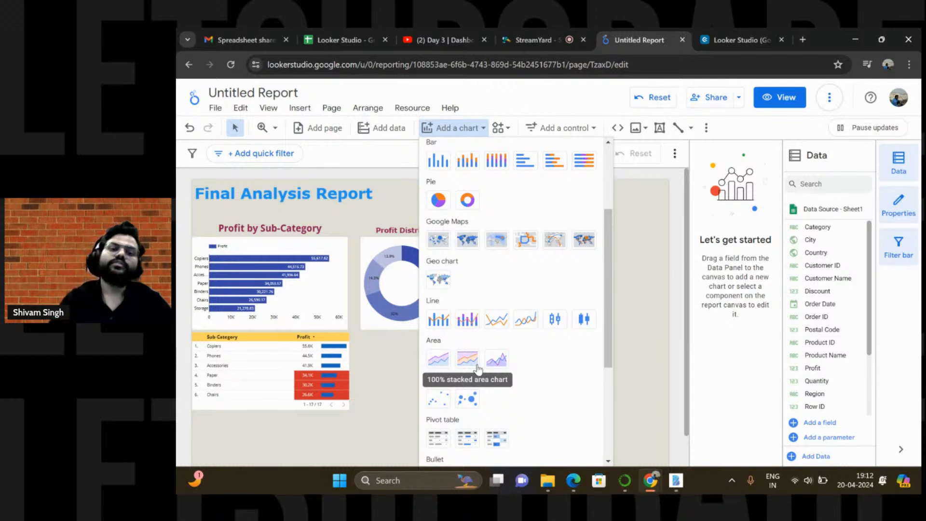
scroll(477, 368, "up", 3)
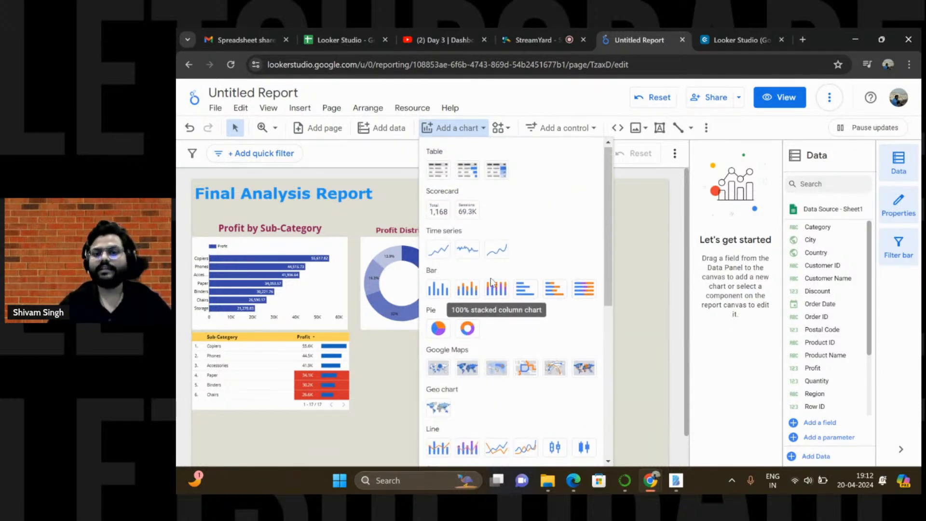
scroll(500, 257, "down", 1)
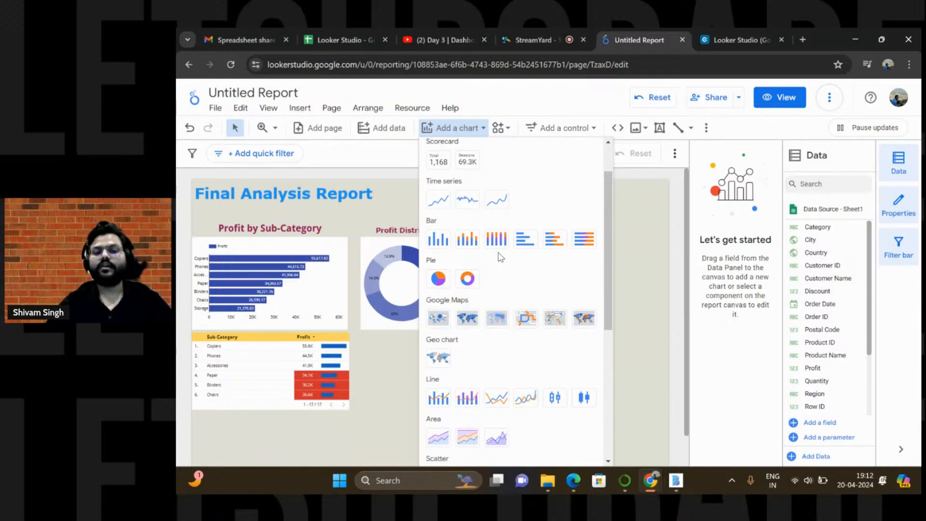
Add a 100% stacked area chart directly below the Profit Distribution by Region donut chart
scroll(506, 279, "down", 1)
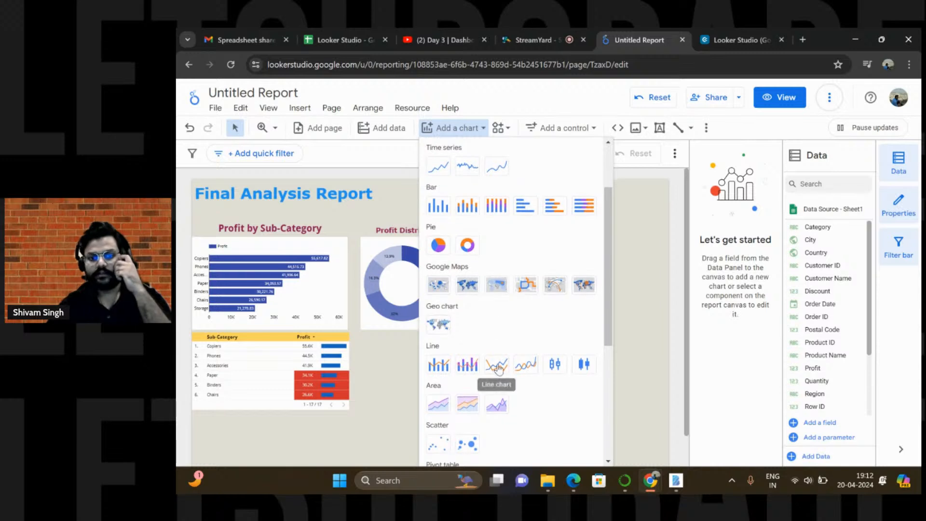
scroll(498, 367, "down", 1)
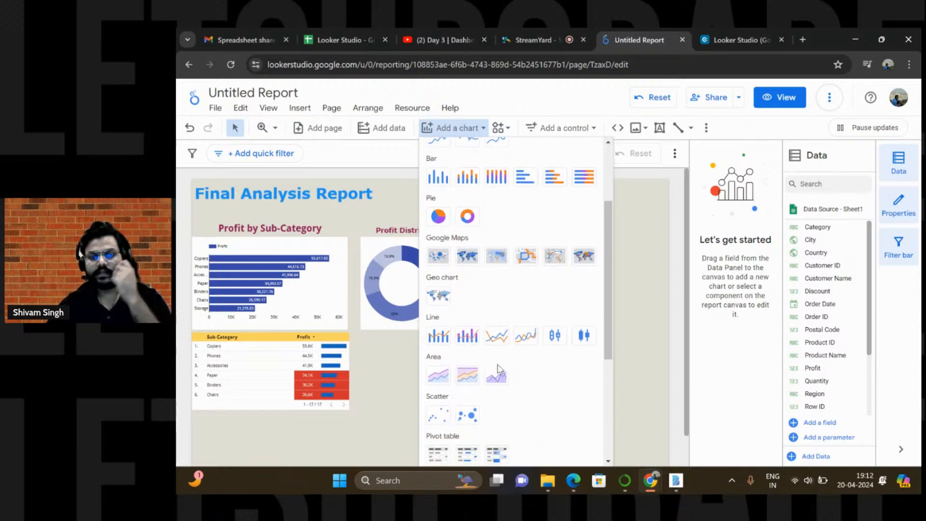
left_click(466, 380)
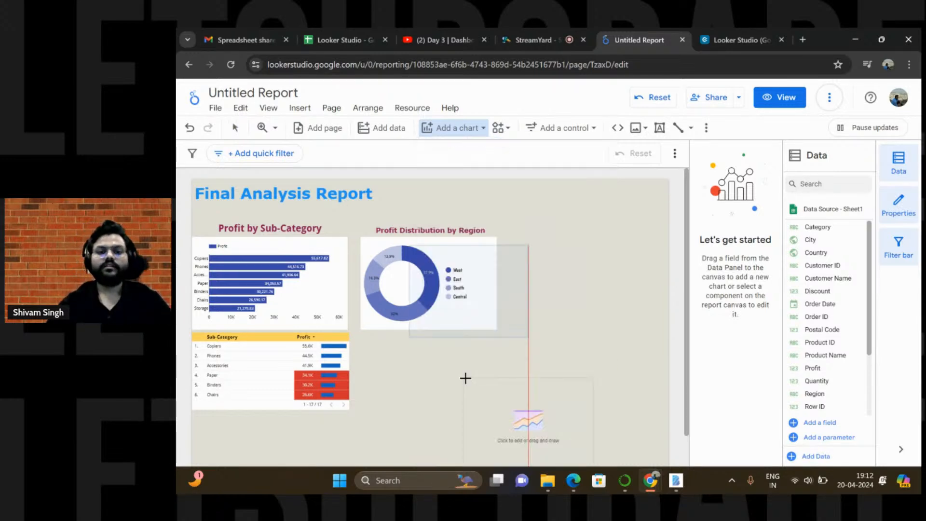
left_click(359, 336)
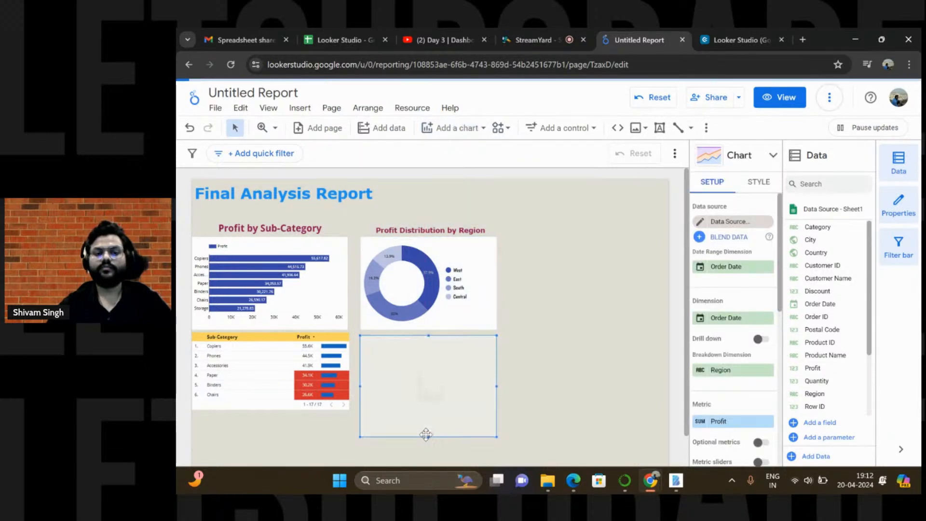
Resize the new area chart so it extends wider than the donut chart above it
left_click_drag(427, 437, 423, 416)
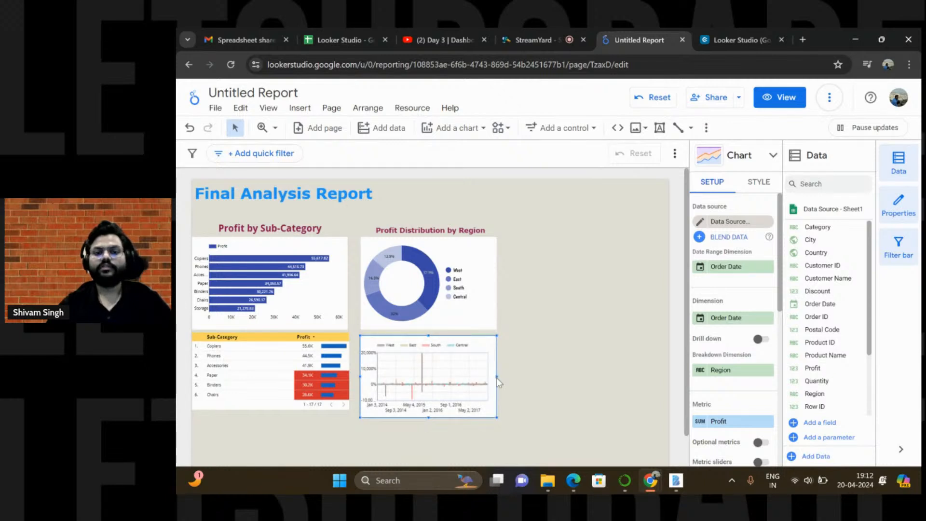
left_click_drag(499, 383, 564, 374)
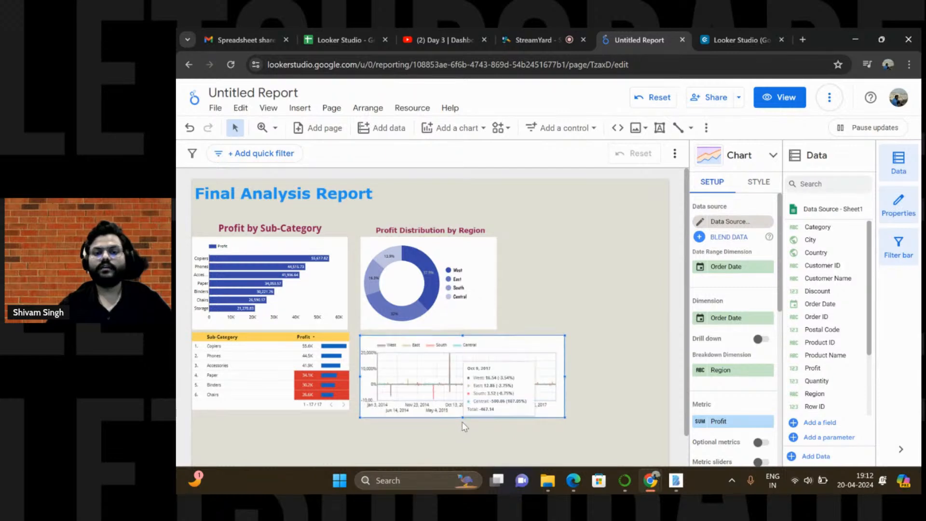
left_click_drag(462, 417, 462, 443)
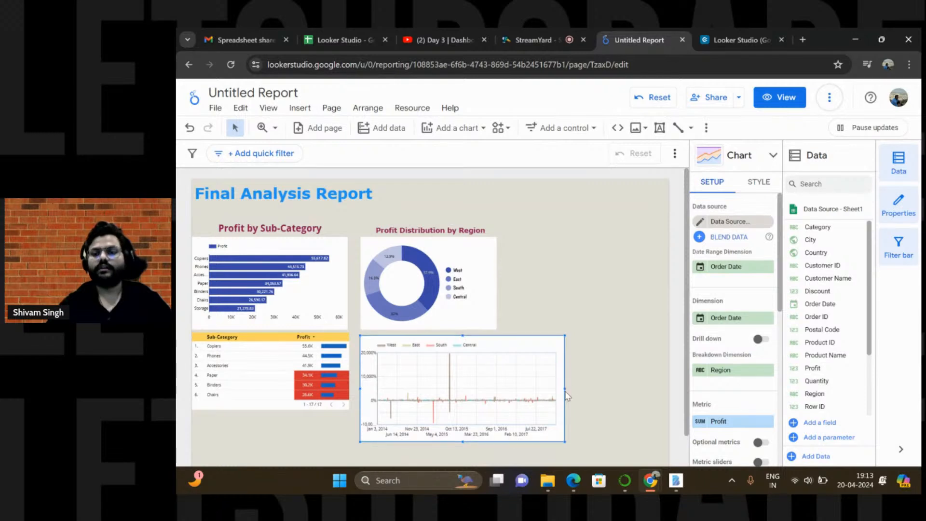
left_click_drag(566, 392, 578, 391)
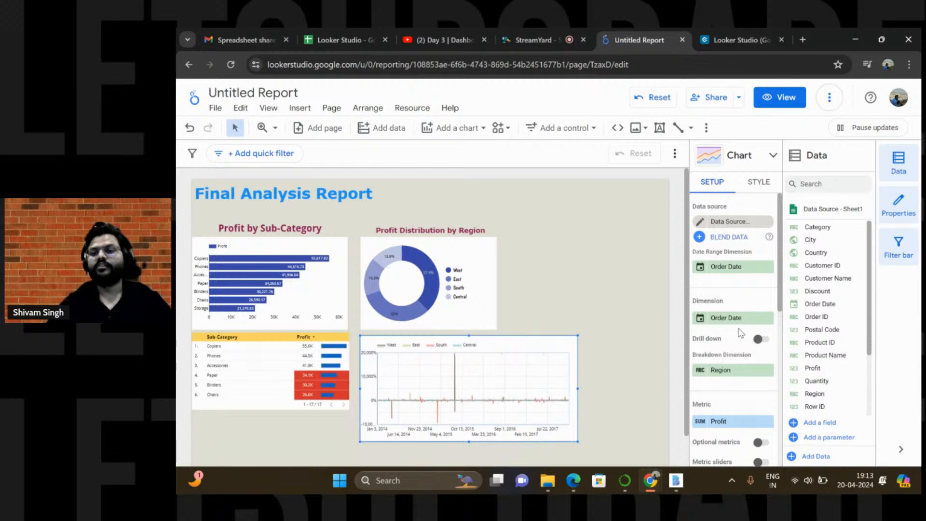
Change the data type of the area chart's Order Date dimension to Month
left_click(700, 318)
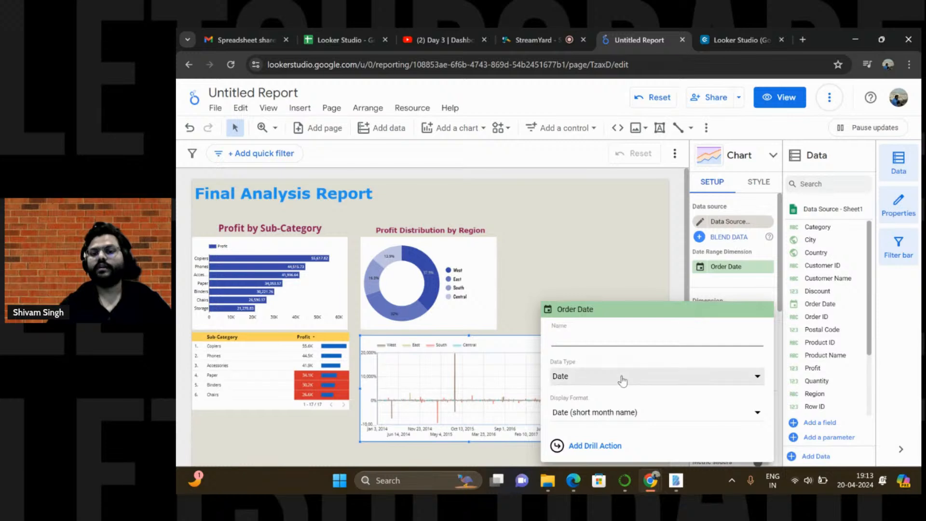
left_click(750, 378)
mouse_move(712, 376)
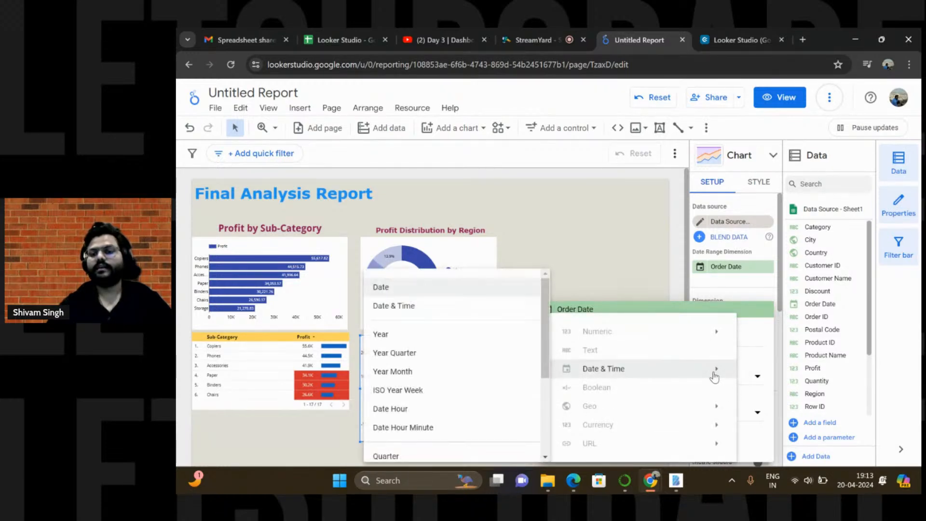
scroll(476, 374, "down", 3)
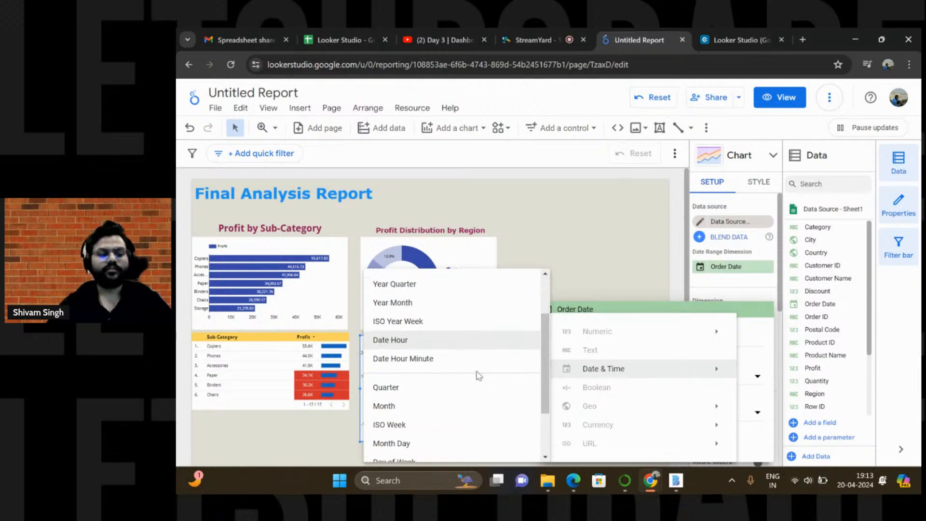
left_click(401, 410)
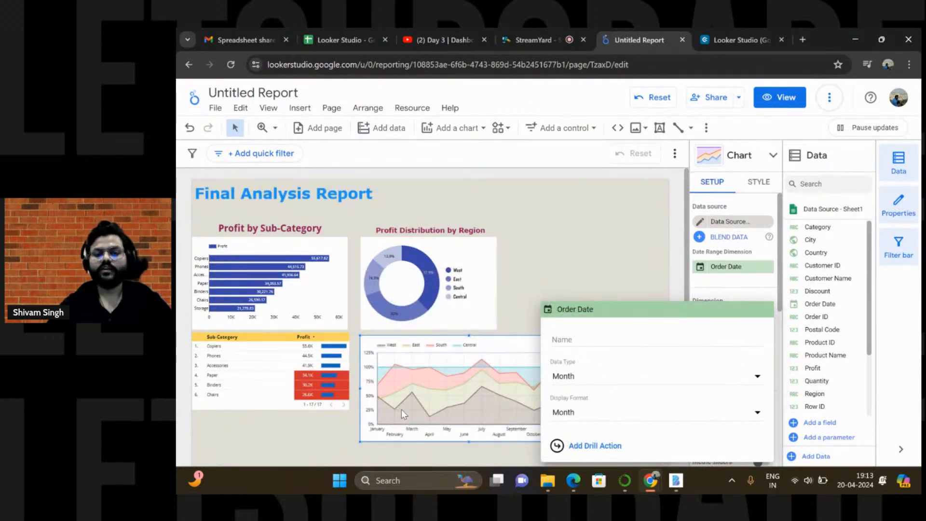
left_click(631, 293)
Replace the area chart's Region breakdown dimension with Segment
scroll(719, 411, "down", 2)
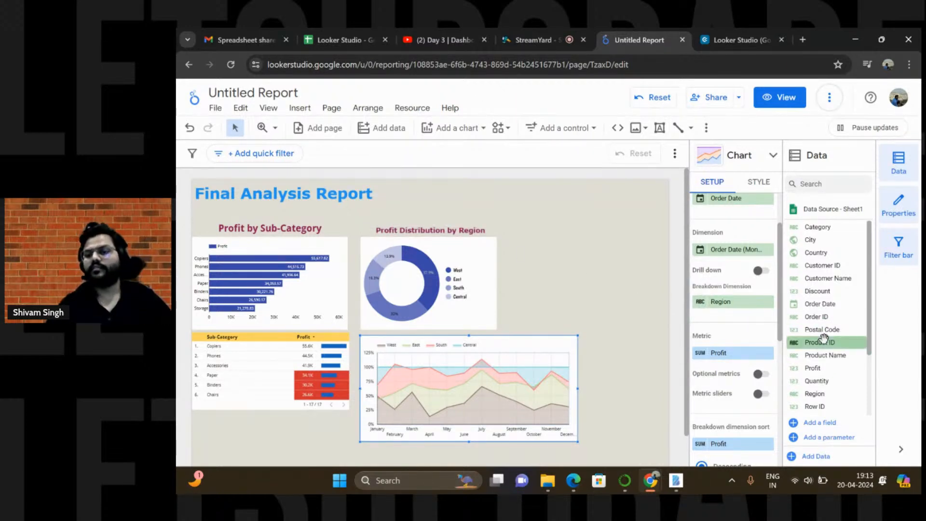
scroll(824, 336, "down", 1)
scroll(824, 337, "down", 2)
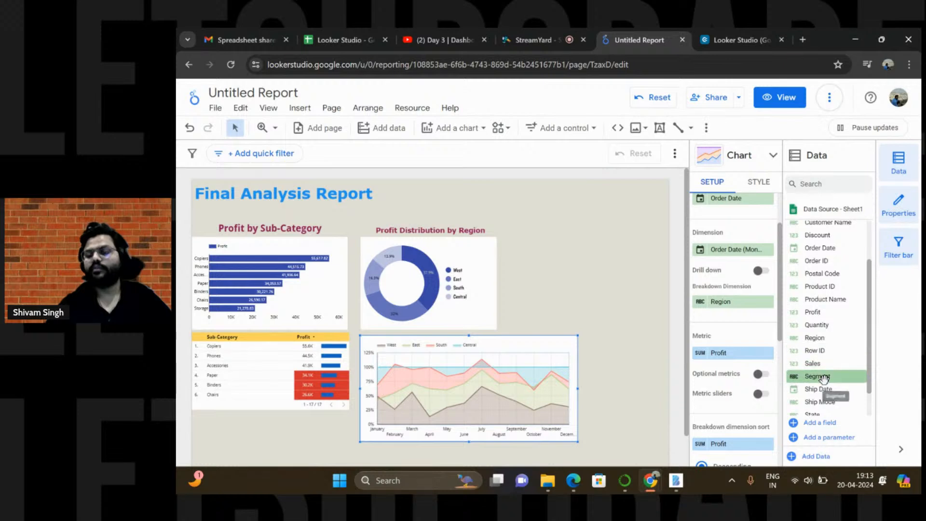
left_click_drag(823, 377, 733, 306)
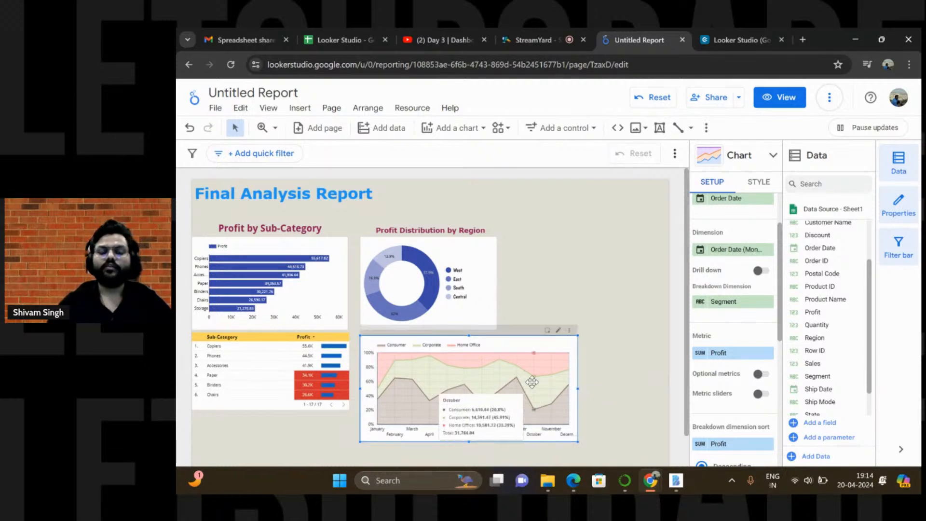
mouse_move(393, 383)
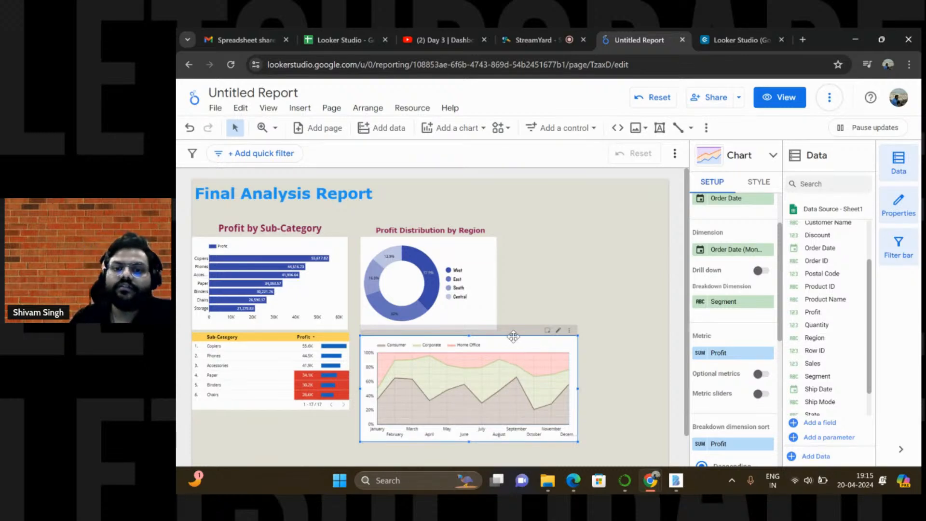
Move the area chart out of the way and shift the donut chart and its title closer to the bar chart
left_click_drag(513, 336, 552, 393)
left_click_drag(437, 248, 429, 248)
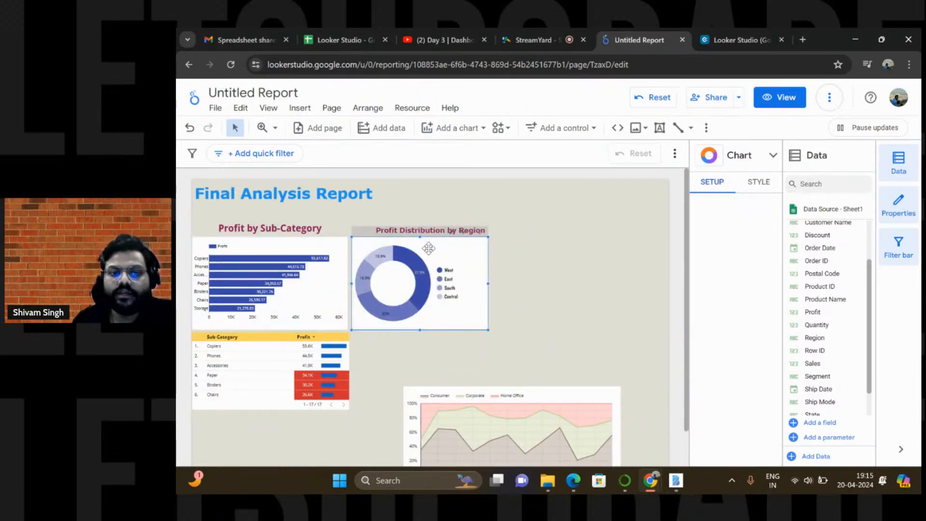
left_click(407, 223)
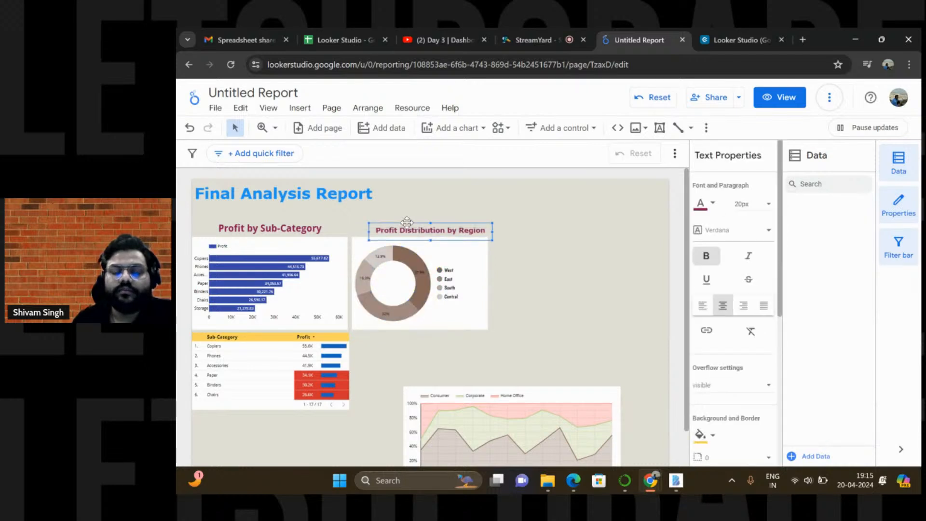
left_click_drag(407, 222, 389, 222)
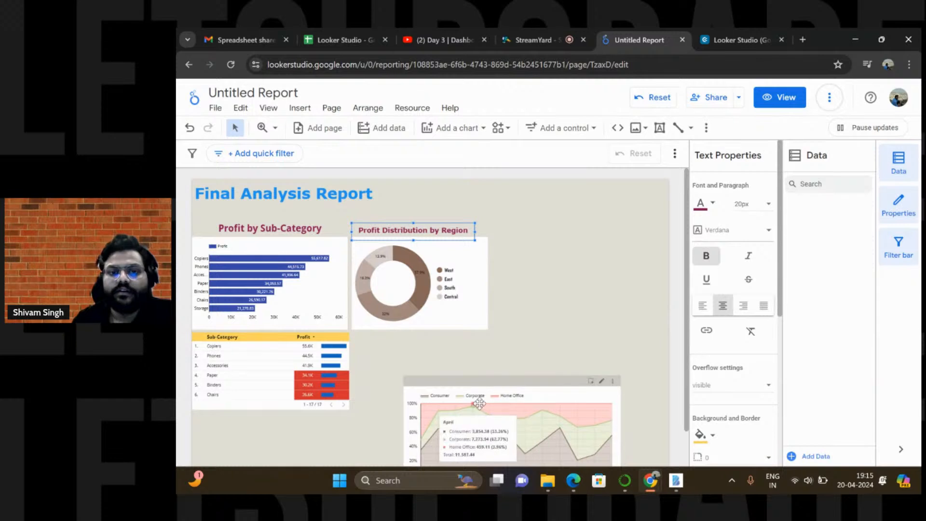
Reposition the area chart in the empty lower part of the page and reduce its width and height
left_click_drag(481, 392, 501, 350)
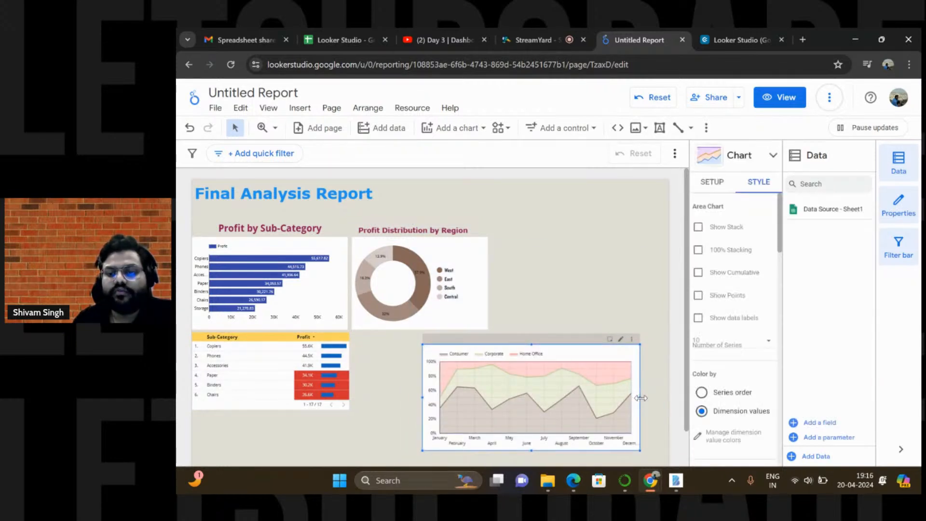
left_click_drag(640, 398, 619, 398)
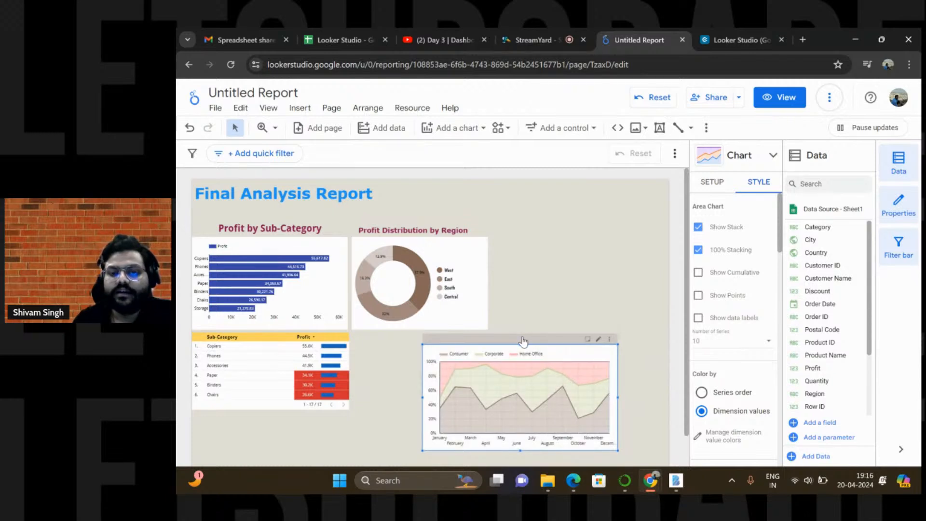
left_click(524, 437)
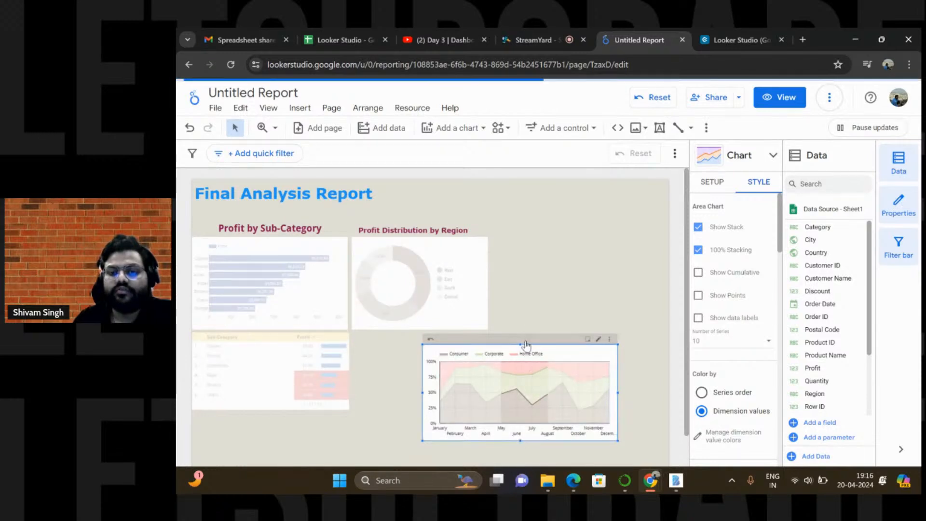
left_click(494, 394)
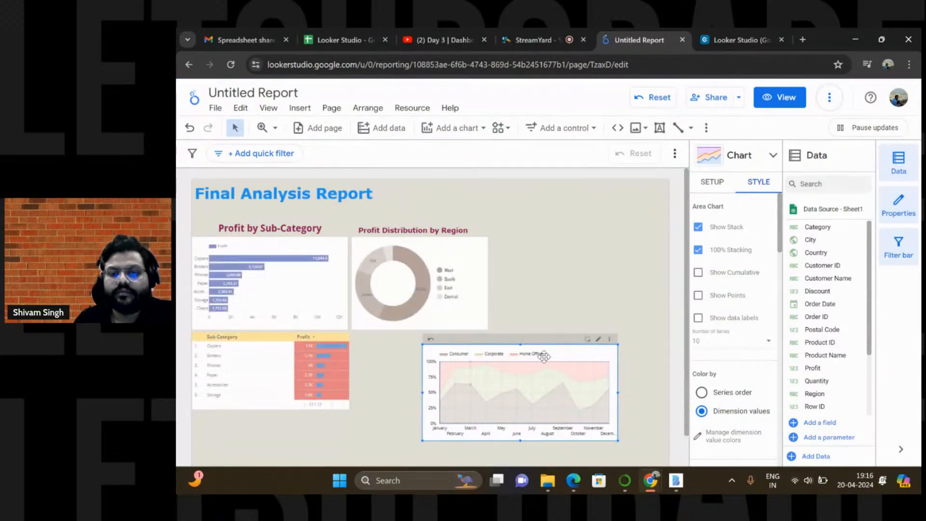
Place the area chart beside the donut chart and resize it to match the row height within the page edge
left_click_drag(556, 347, 622, 243)
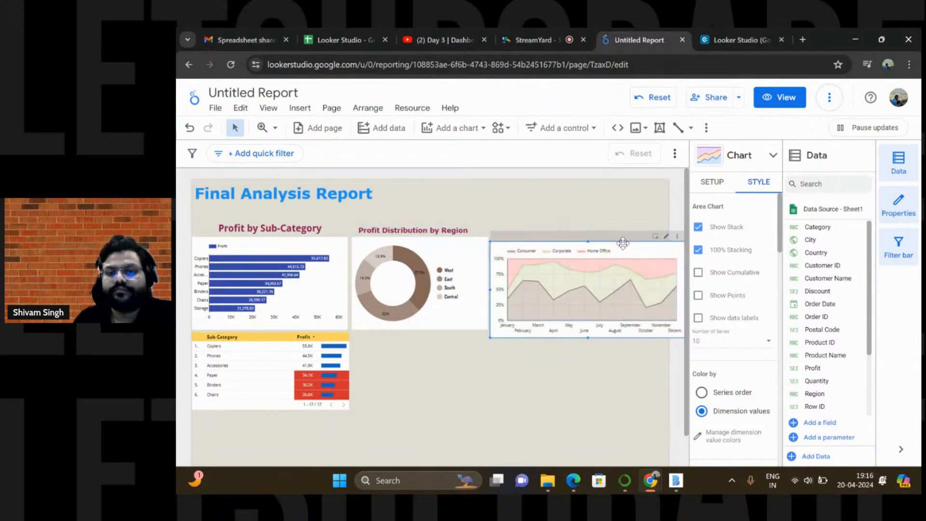
left_click_drag(591, 337, 591, 330)
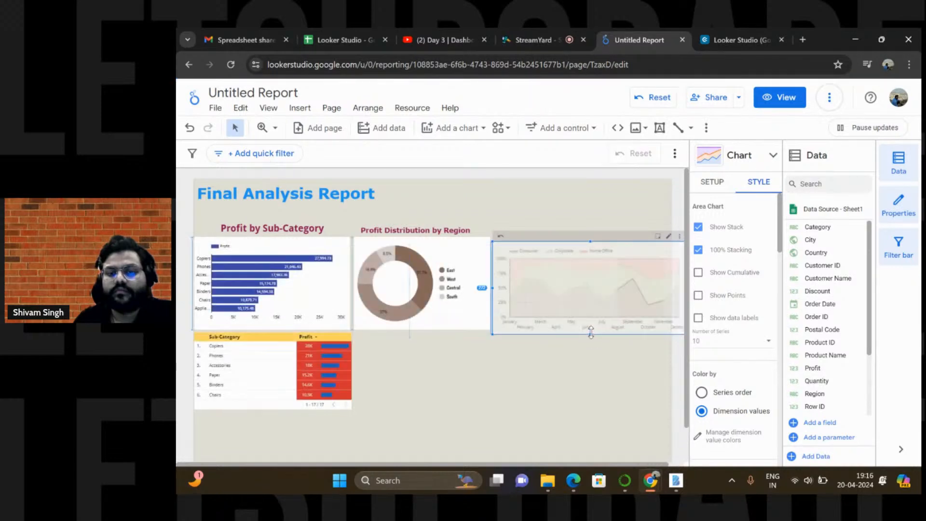
left_click_drag(591, 334, 590, 330)
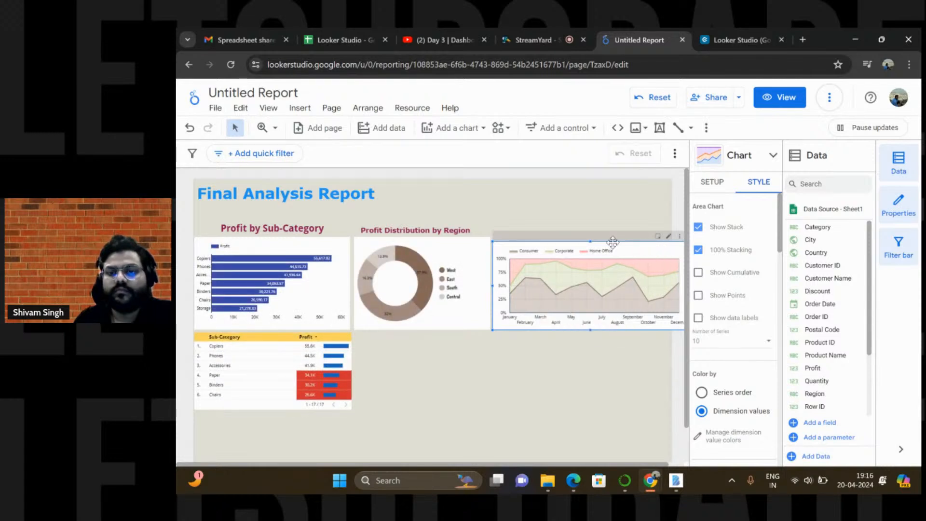
left_click_drag(612, 242, 585, 242)
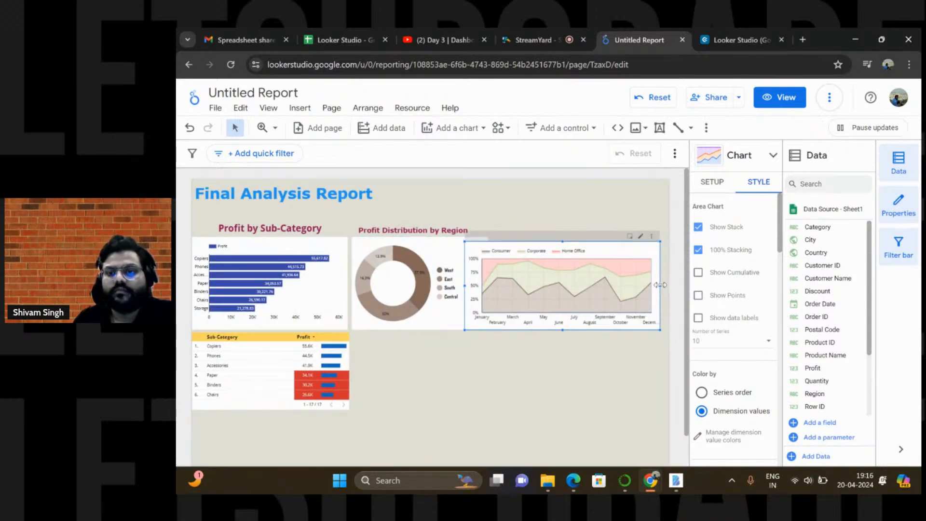
left_click_drag(660, 285, 639, 285)
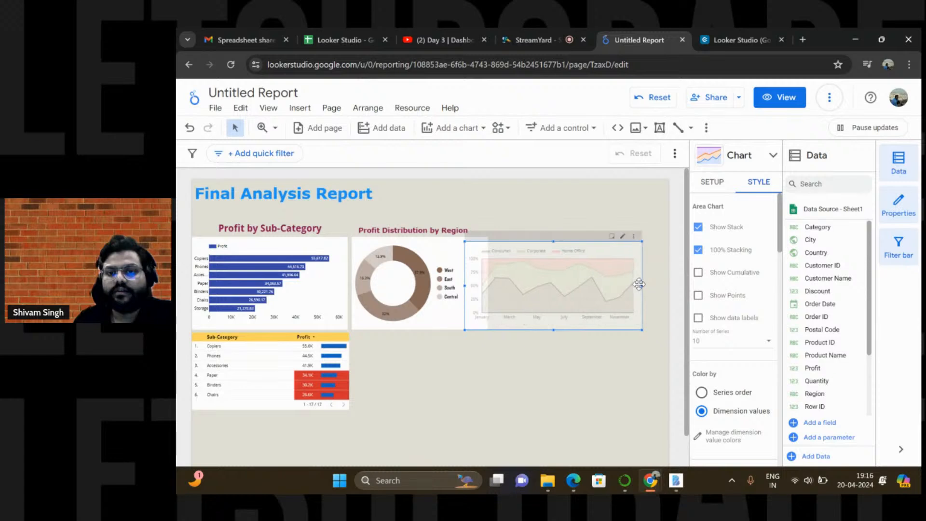
left_click_drag(541, 242, 569, 240)
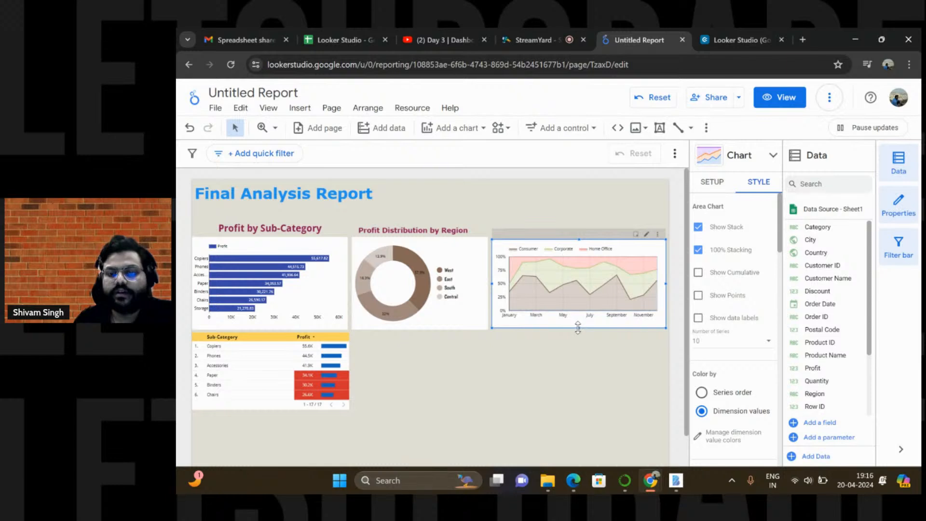
mouse_move(578, 328)
left_mouse_down()
mouse_move(578, 318)
mouse_move(578, 329)
left_mouse_up()
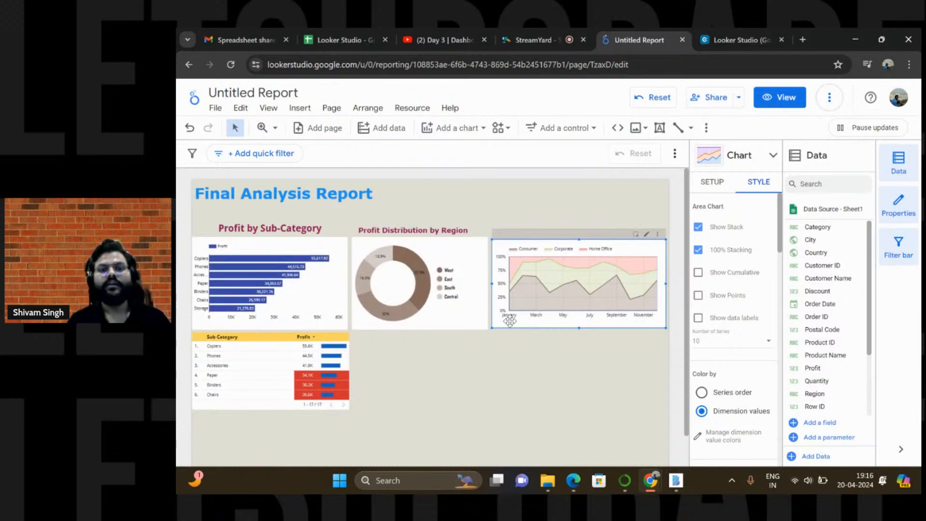
Change the donut chart's single color from brown to dark indigo
left_click(452, 314)
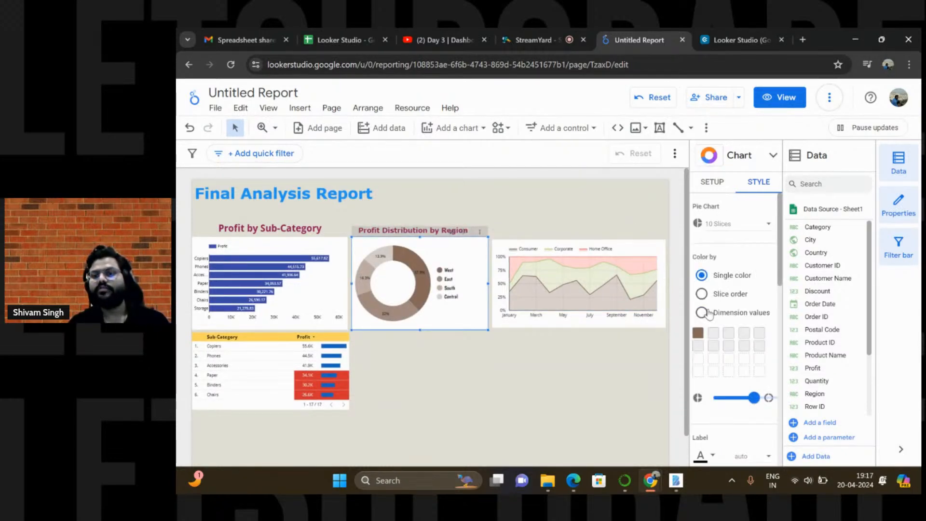
left_click(697, 333)
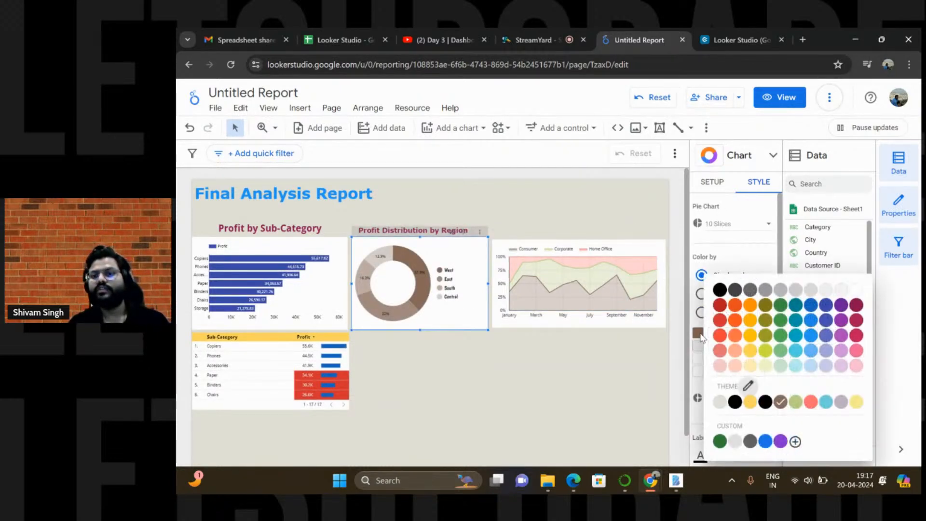
left_click(825, 307)
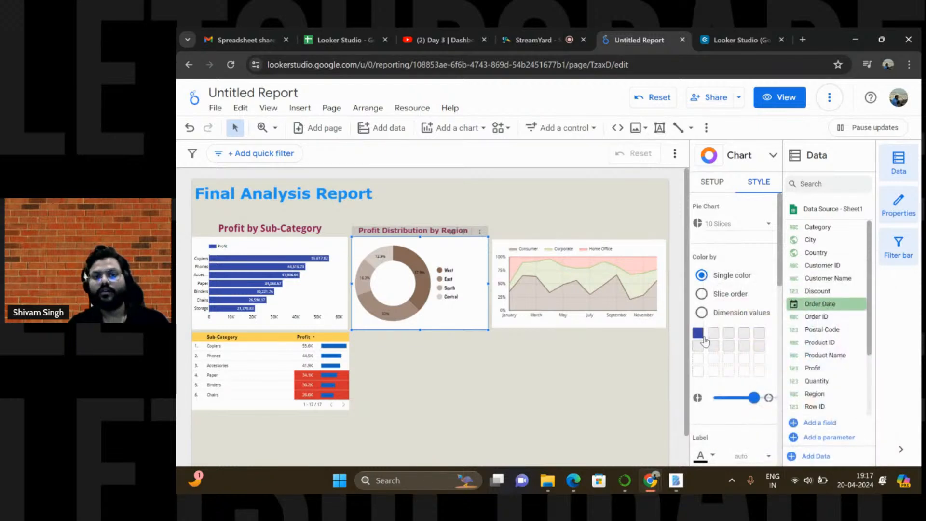
Select the area chart and bring up its color settings
left_click(562, 316)
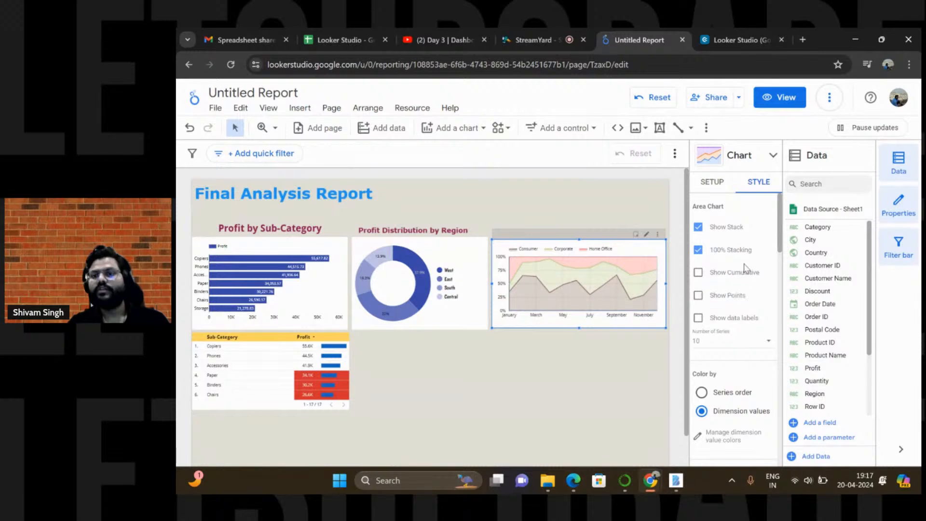
scroll(745, 268, "down", 3)
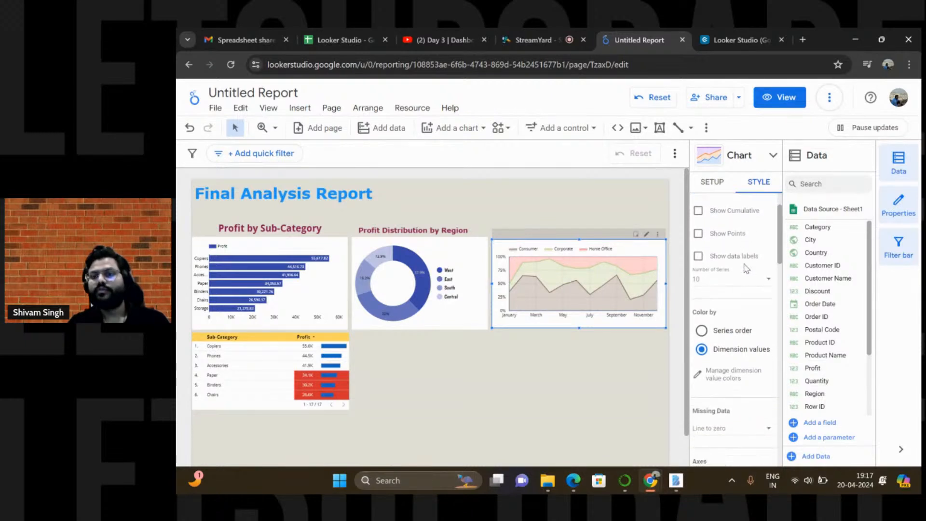
scroll(746, 268, "up", 2)
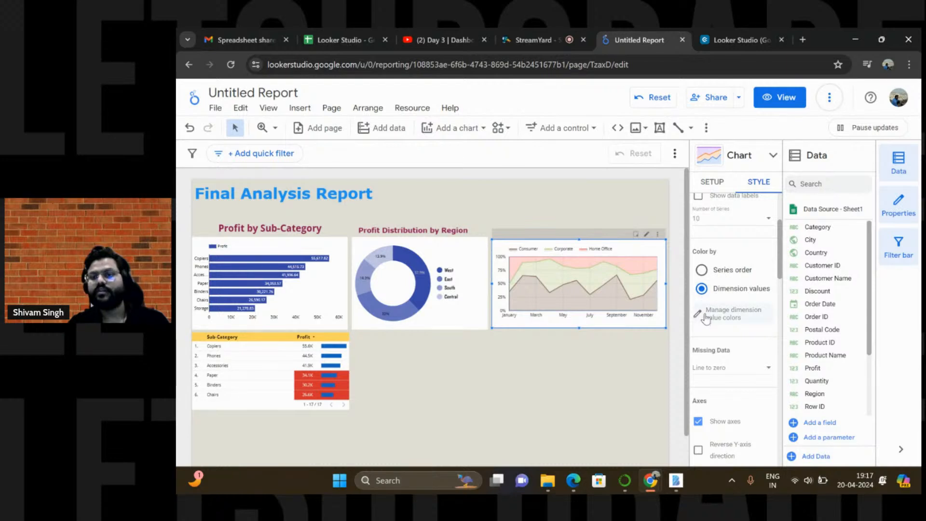
left_click(705, 272)
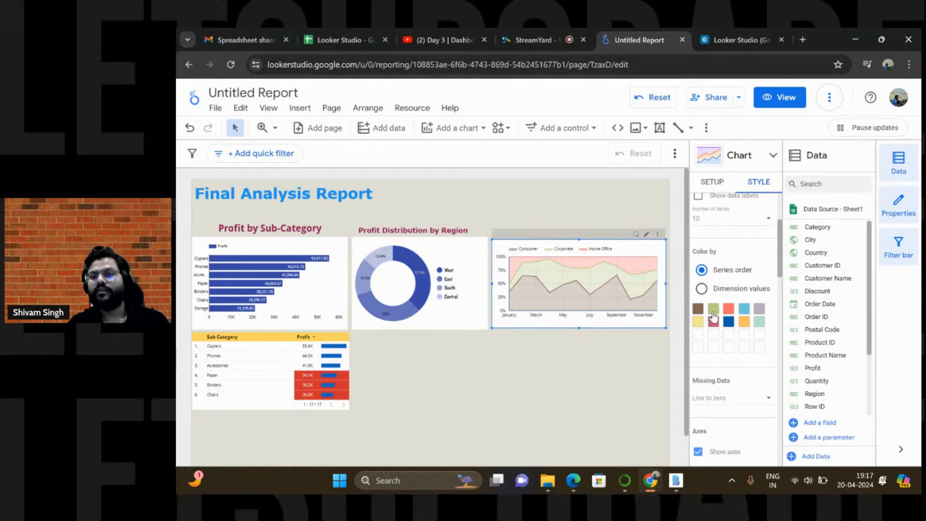
left_click(728, 323)
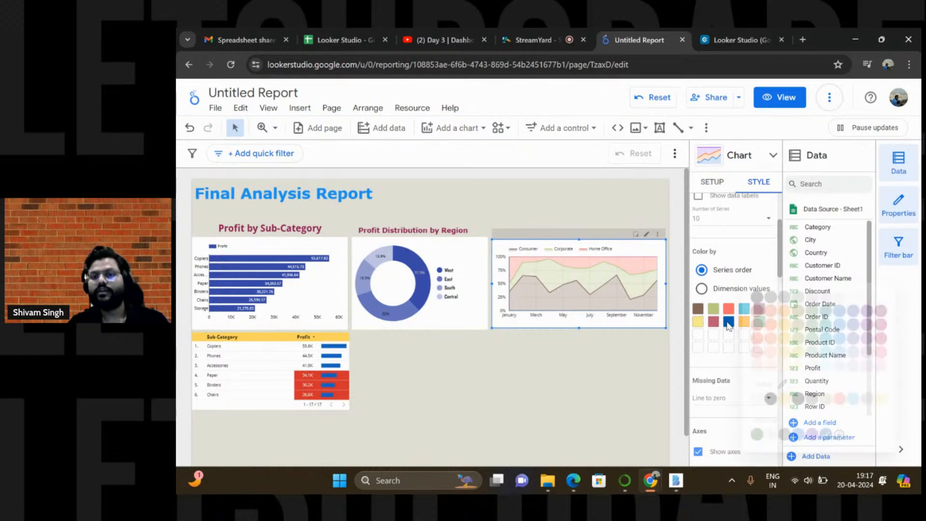
left_click(842, 307)
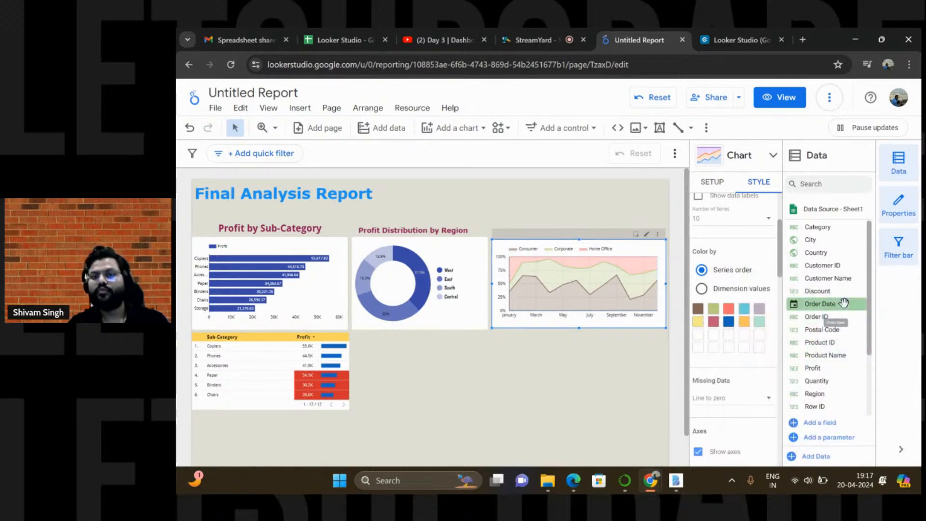
left_click(729, 324)
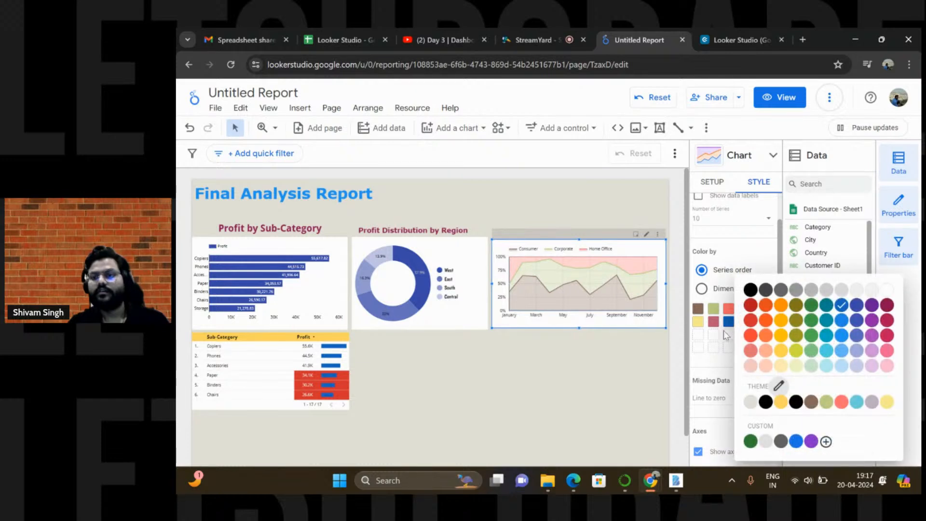
left_click(694, 345)
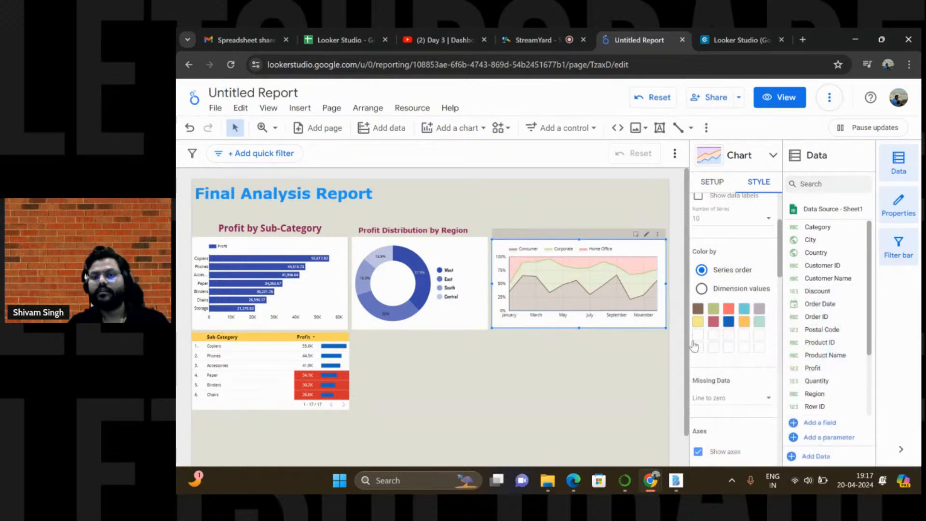
left_click(701, 290)
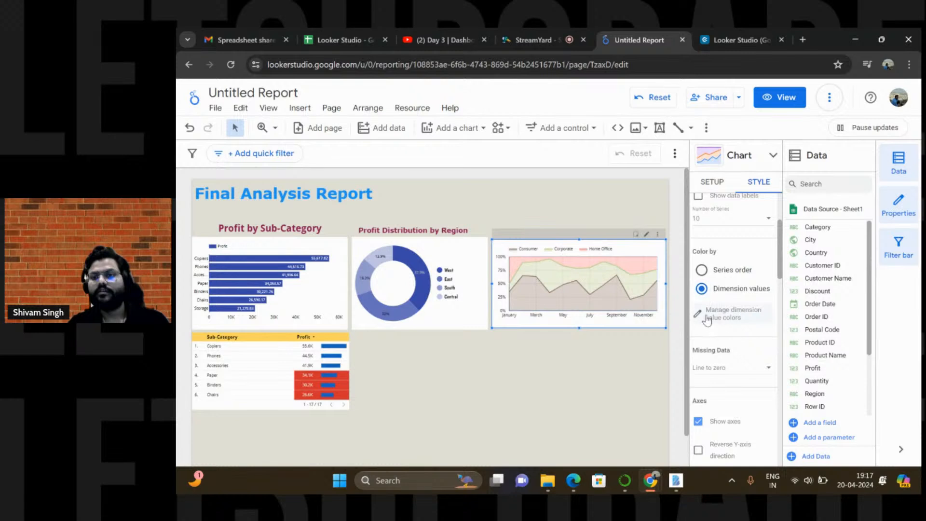
Change the area chart's dimension value colors to dark blue for Consumer and light blue for Corporate
left_click(707, 318)
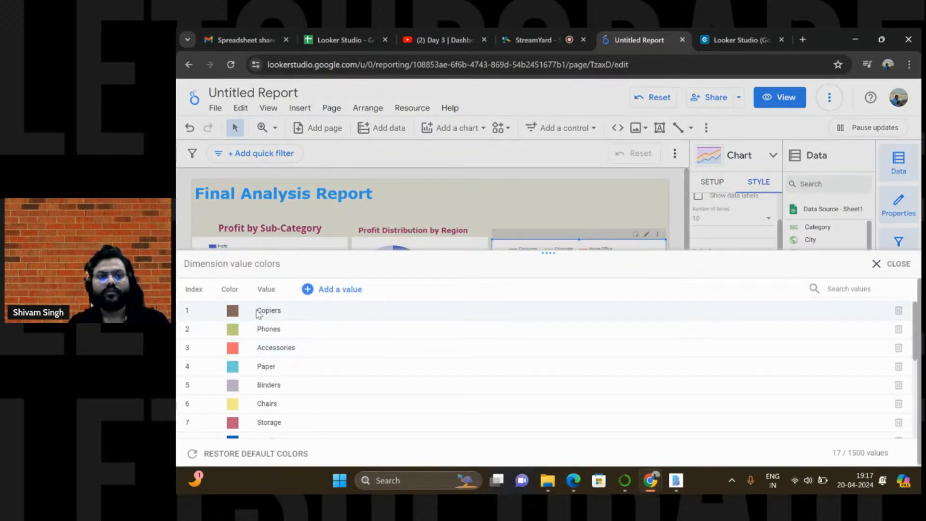
scroll(278, 359, "down", 4)
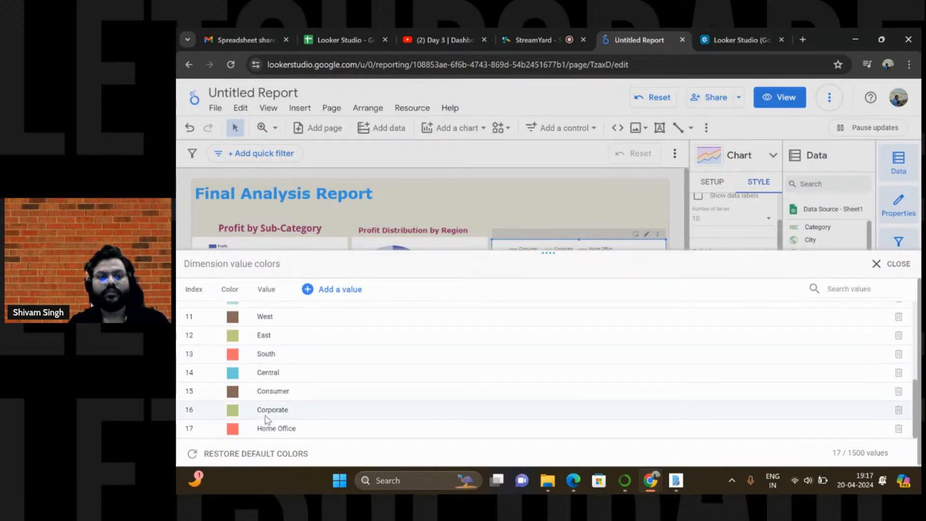
left_click(226, 393)
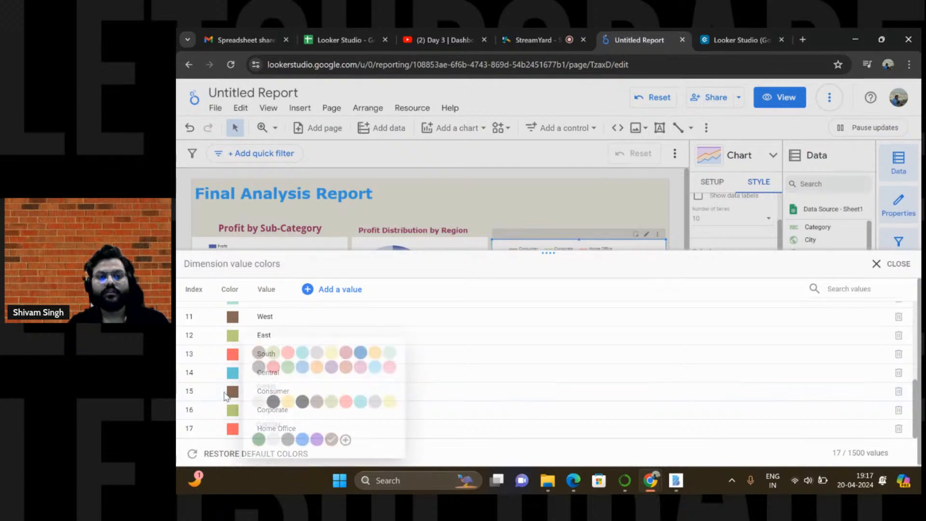
left_click(361, 351)
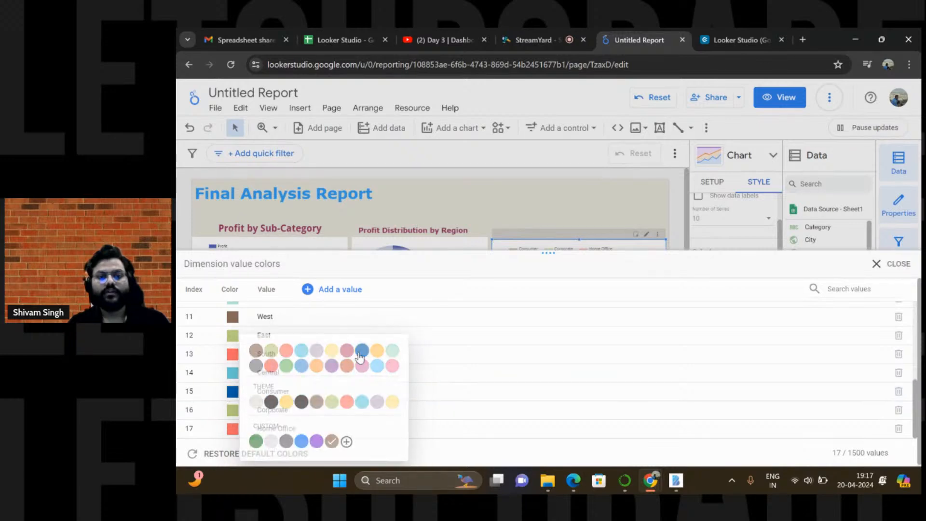
left_click(233, 411)
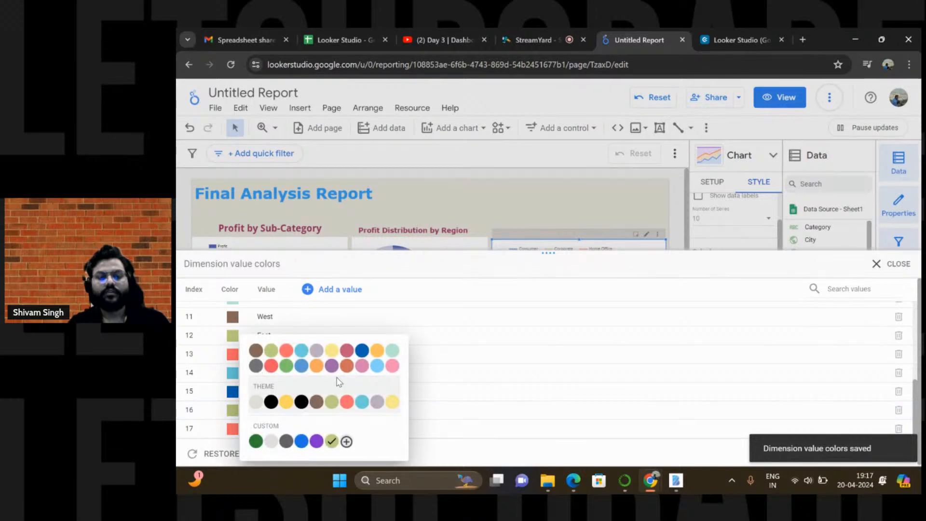
left_click(377, 372)
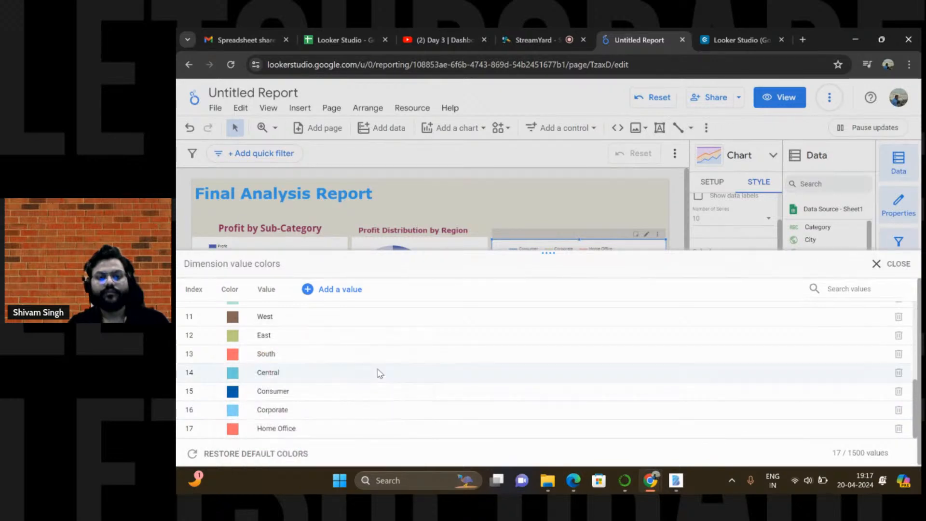
left_click(235, 432)
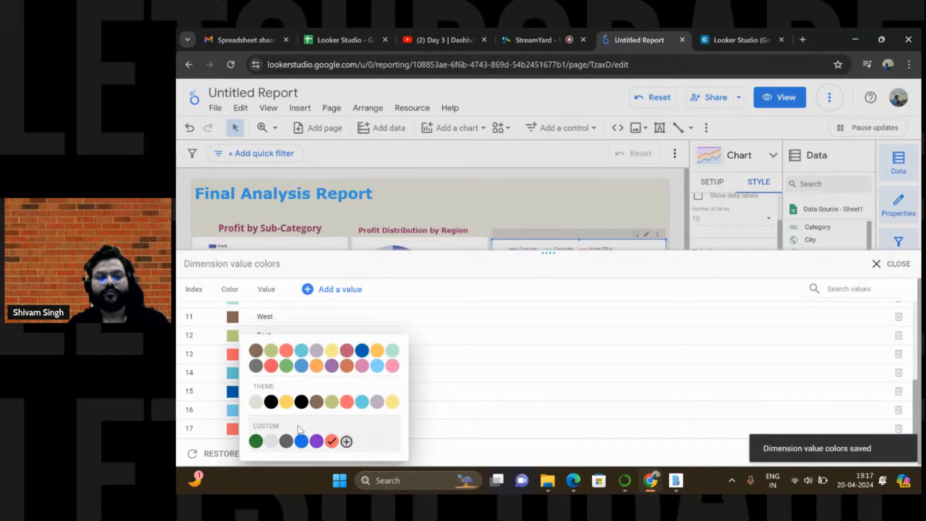
left_click(881, 266)
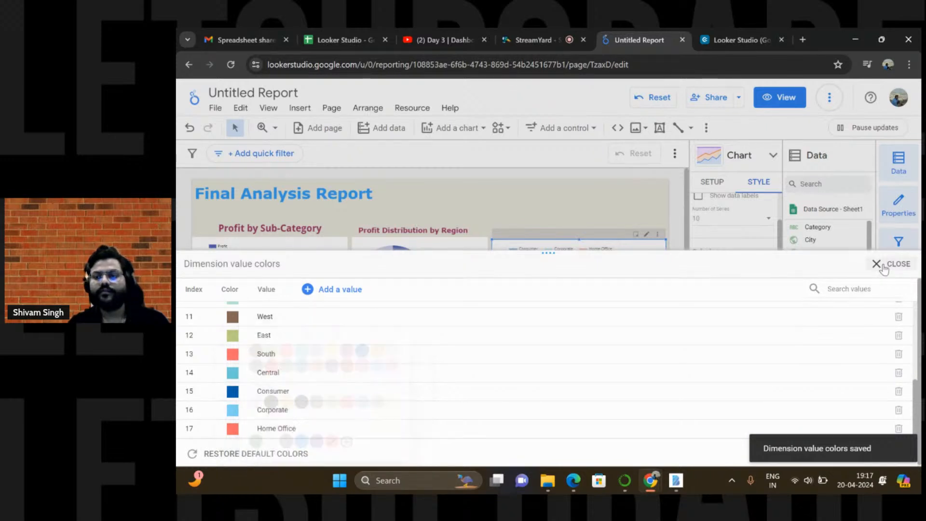
left_click(881, 266)
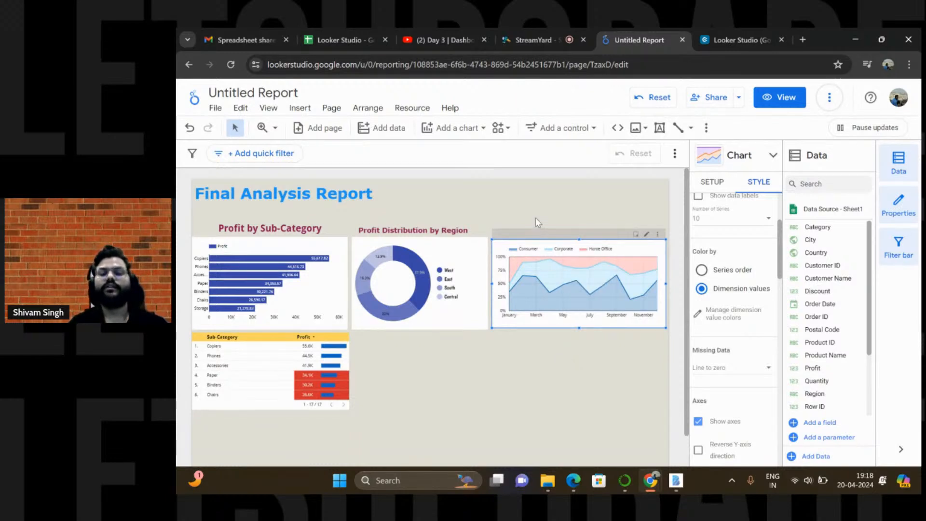
Add a text box for a chart title and position it just above the area chart
left_click(659, 130)
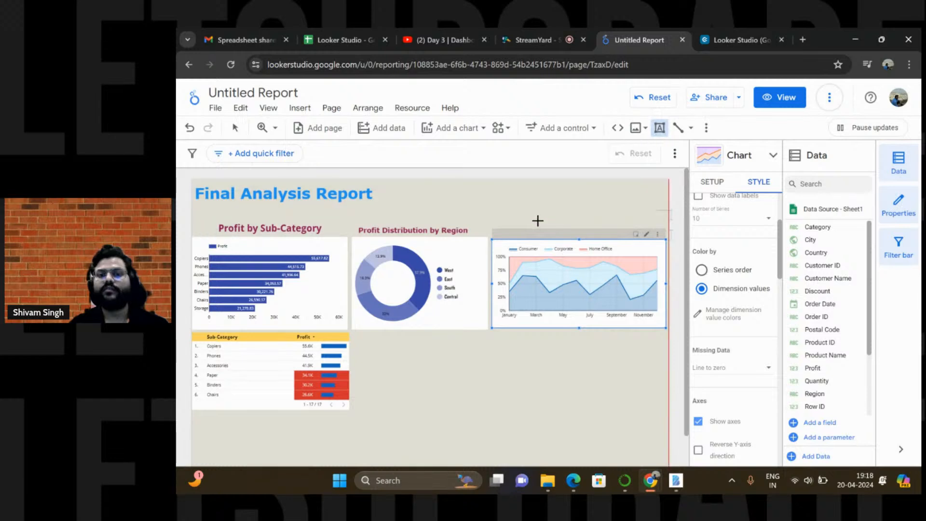
key("Escape")
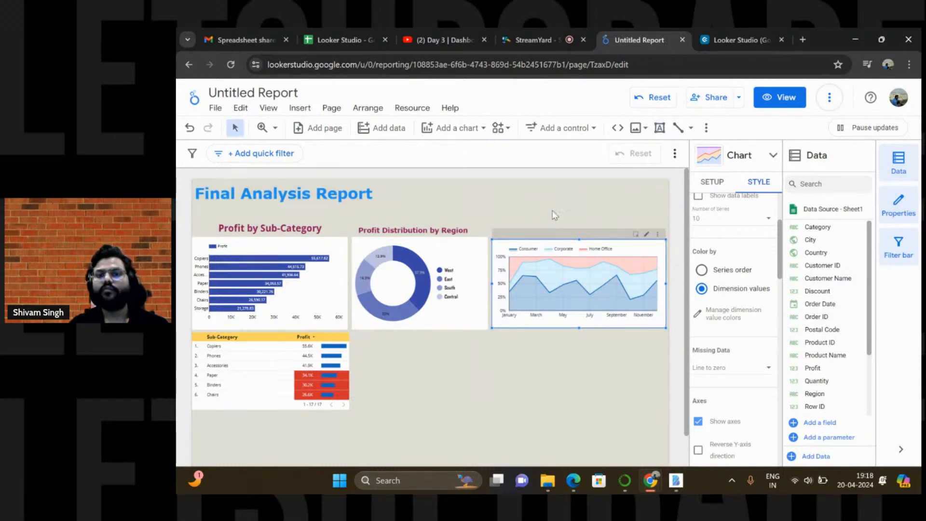
left_click(552, 210)
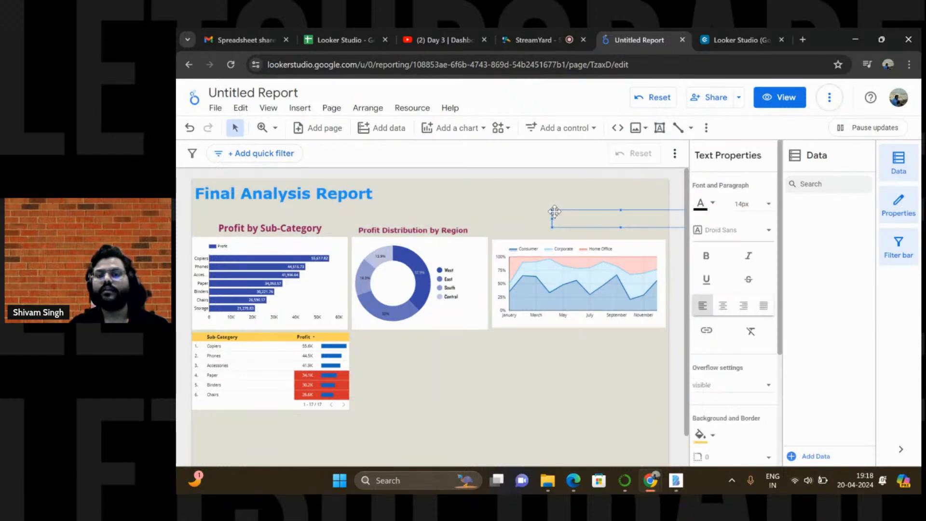
left_click_drag(554, 212, 511, 219)
left_click(533, 229)
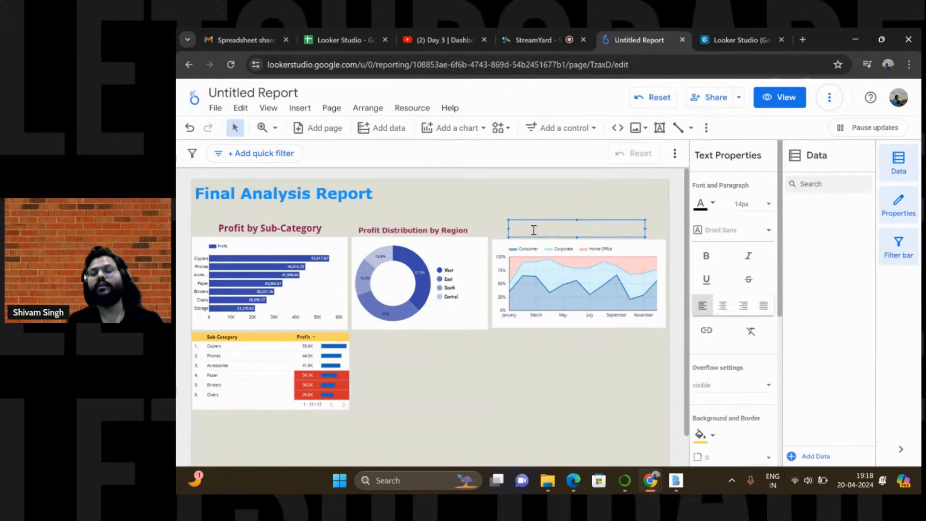
Set the new title's text size to 20px and its color to dark magenta
left_click(764, 204)
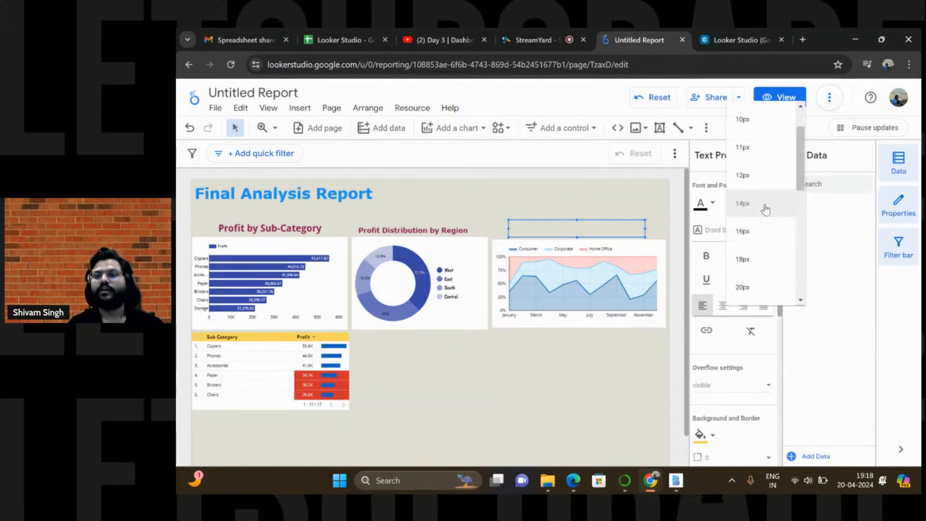
left_click(745, 289)
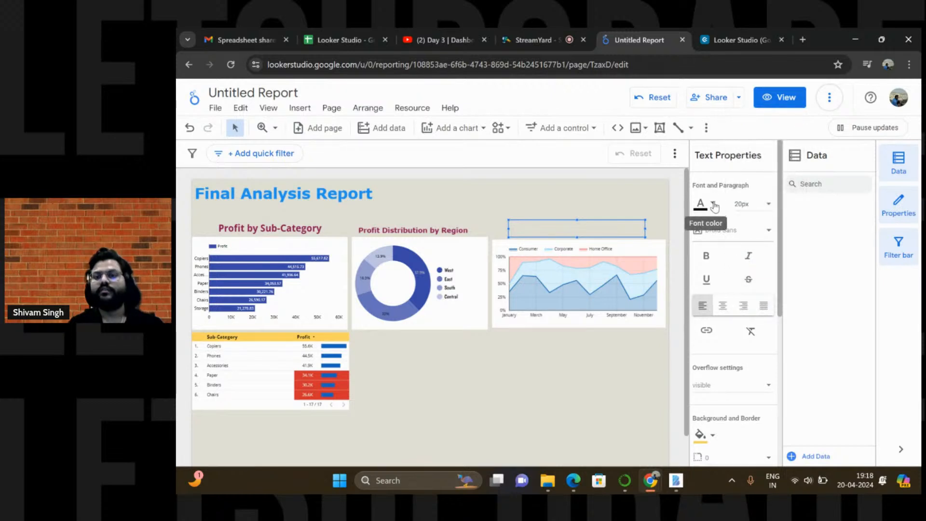
left_click(715, 205)
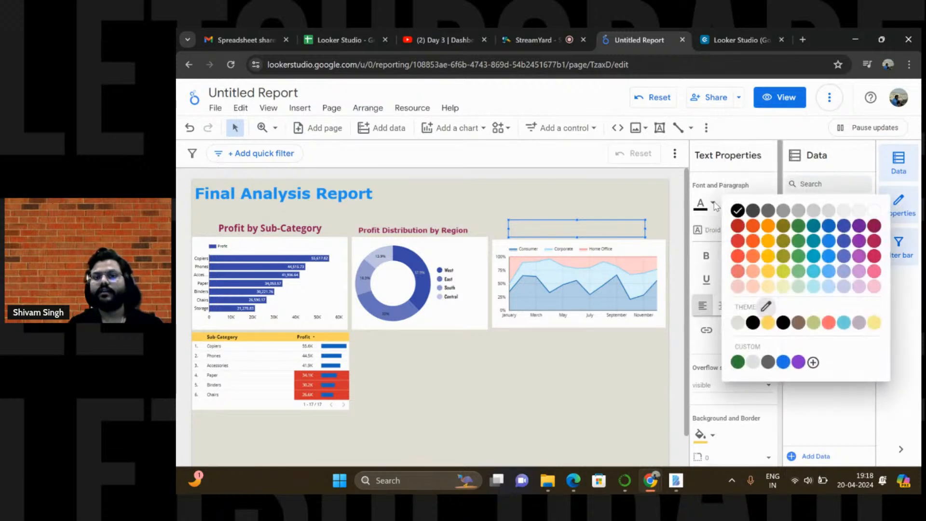
left_click(874, 225)
Set the new title's font to Verdana, make it bold and center it
left_click(738, 230)
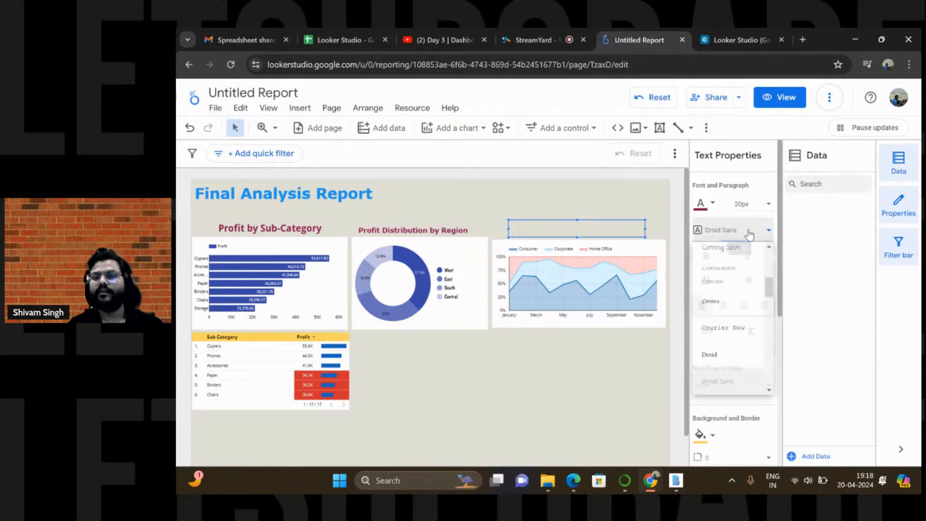
scroll(741, 297, "up", 6)
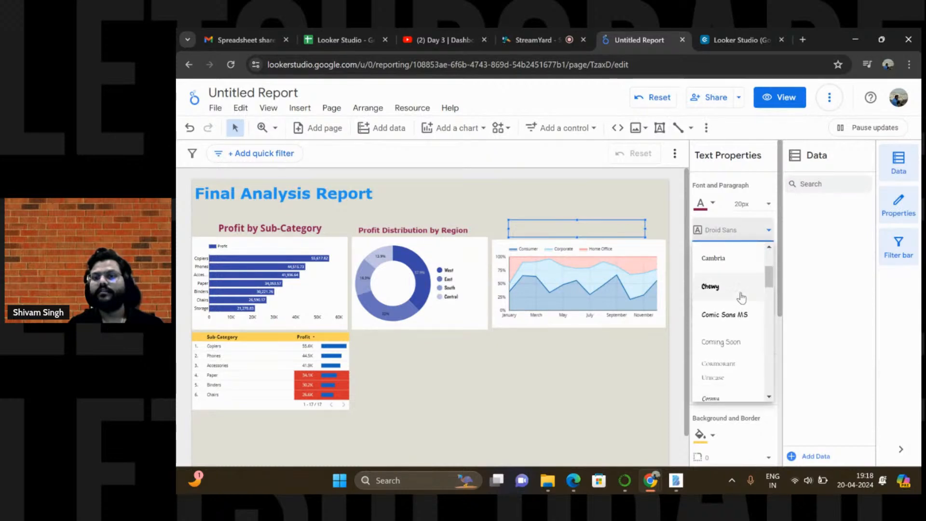
scroll(740, 297, "down", 20)
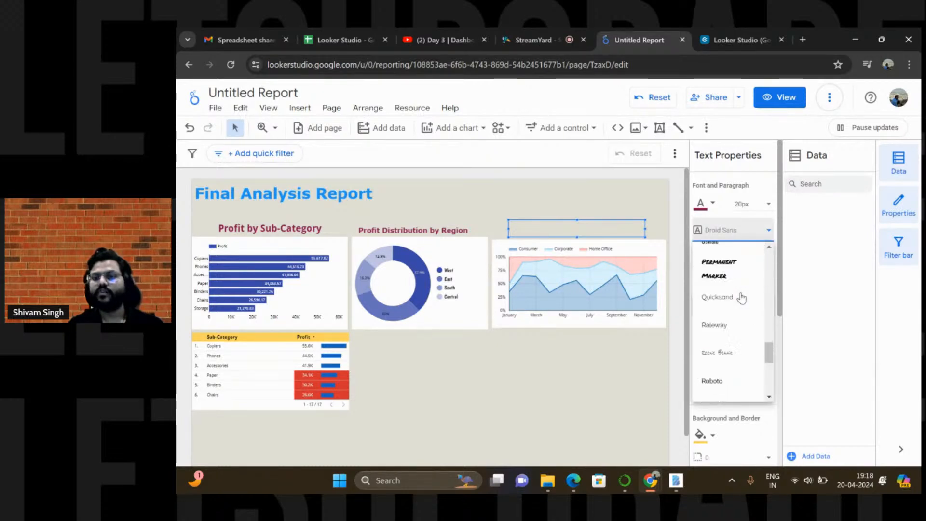
left_click(724, 379)
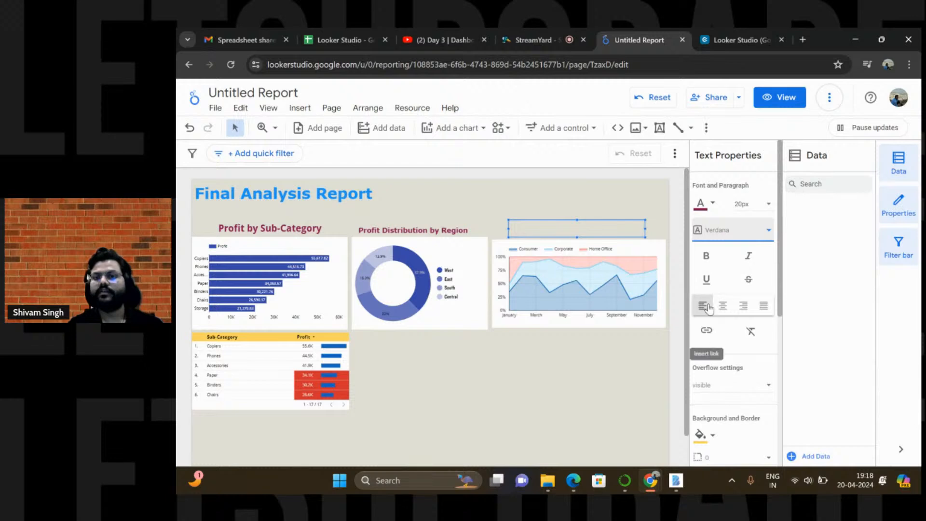
left_click(707, 257)
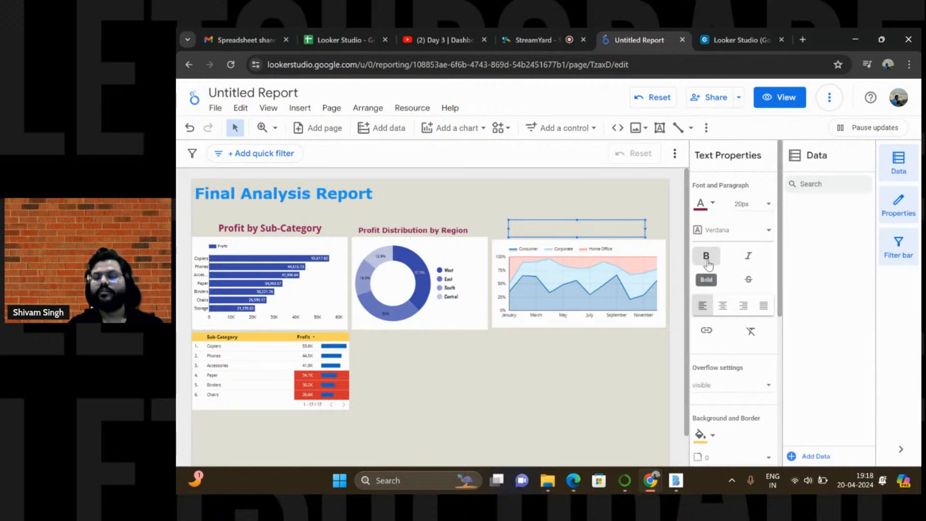
left_click(724, 308)
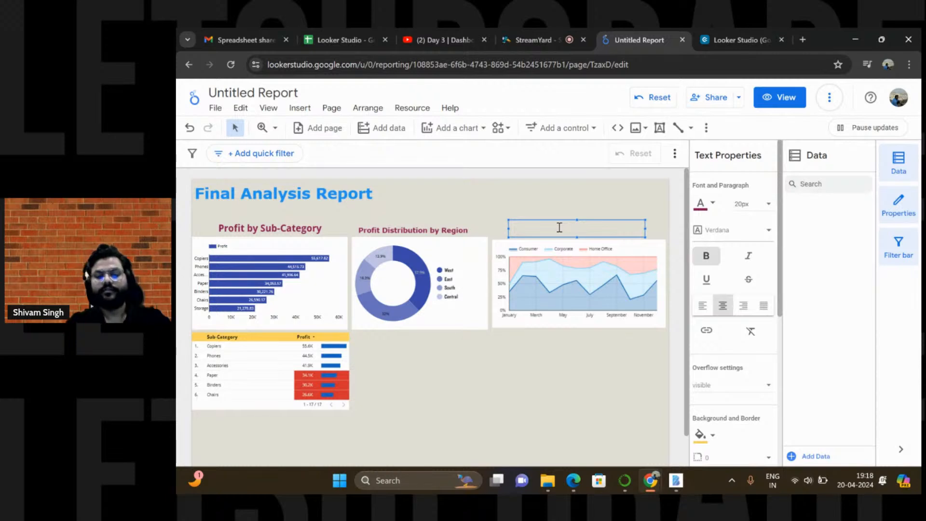
Enter "Profit by Segment and Month" as the title above the area chart
type("Prof")
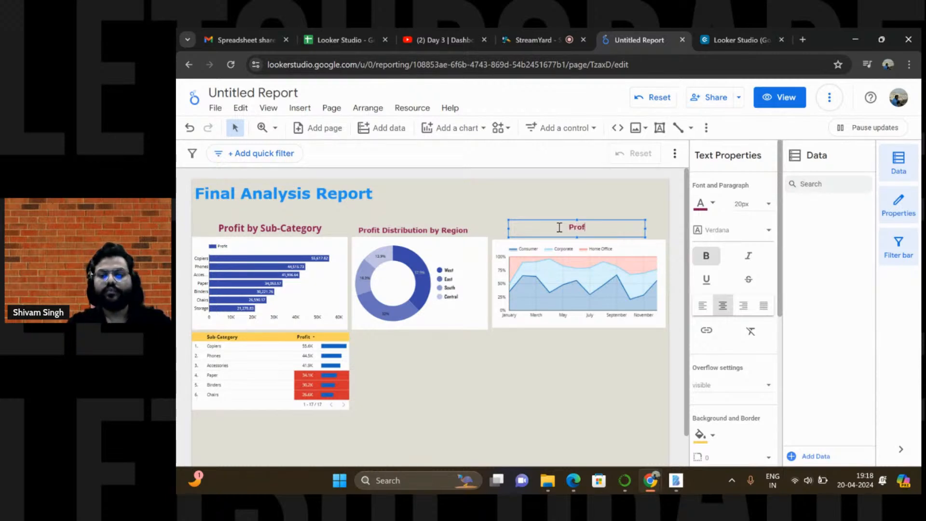
type("it Sharing")
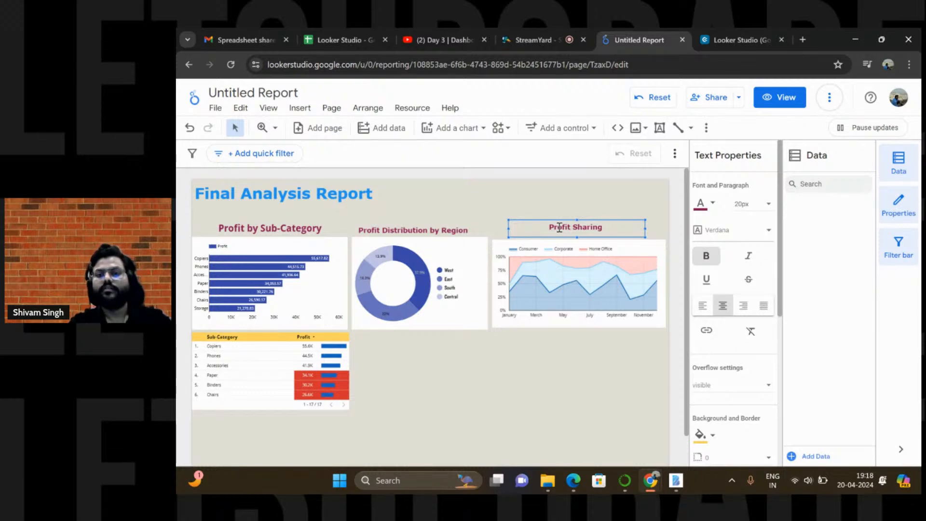
key("BackSpace")
key("BackSpace")
key("BackSpace")
key("BackSpace")
key("BackSpace")
key("BackSpace")
key("BackSpace")
key("BackSpace")
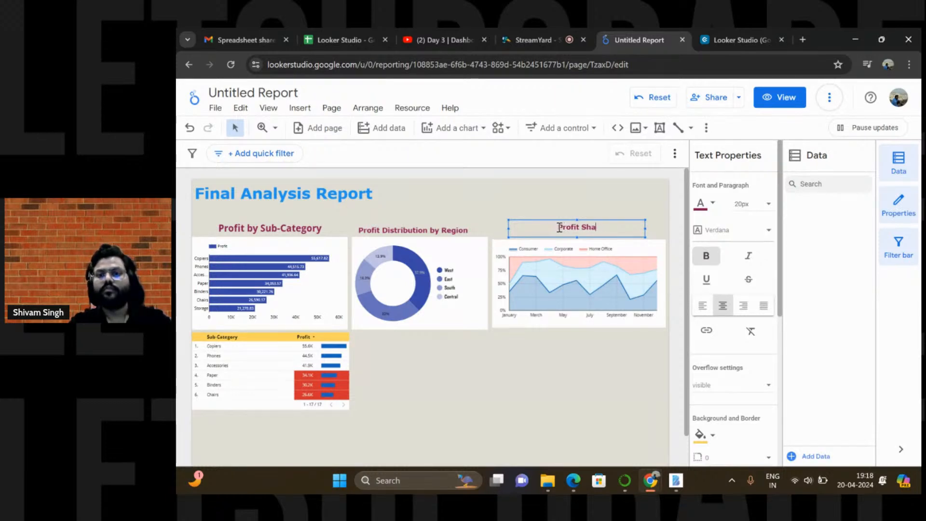
type("by ")
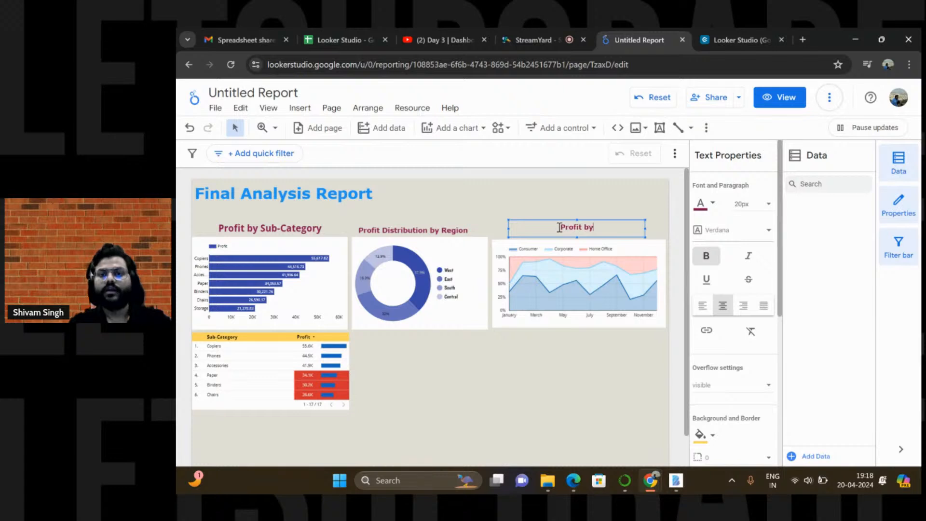
type("Se")
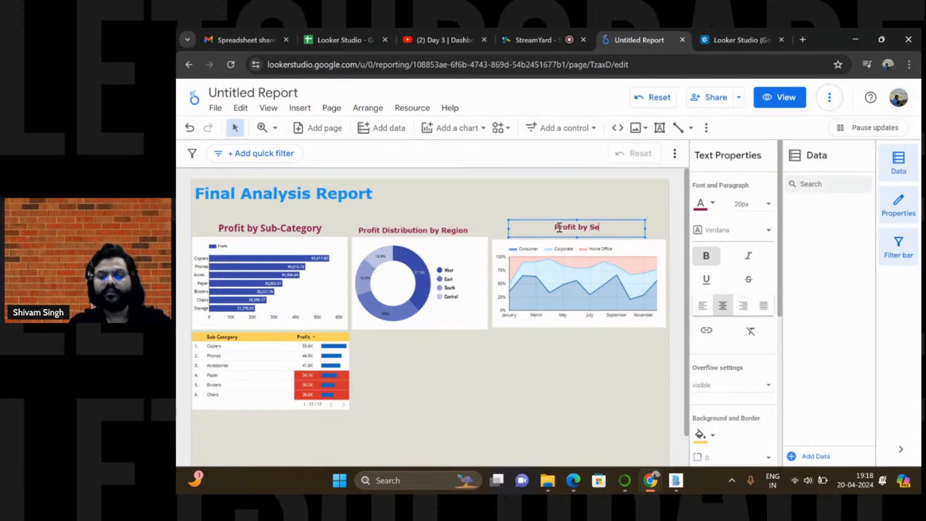
type("gment and ")
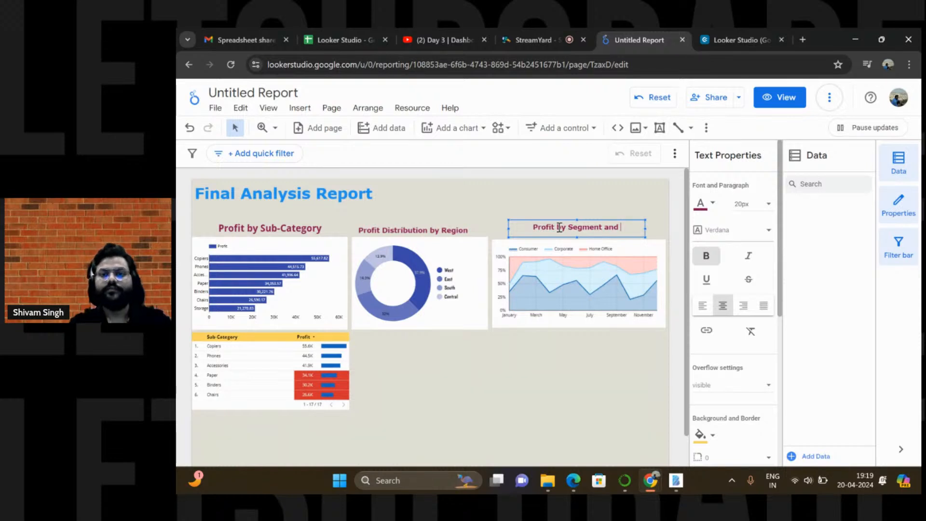
type("Month")
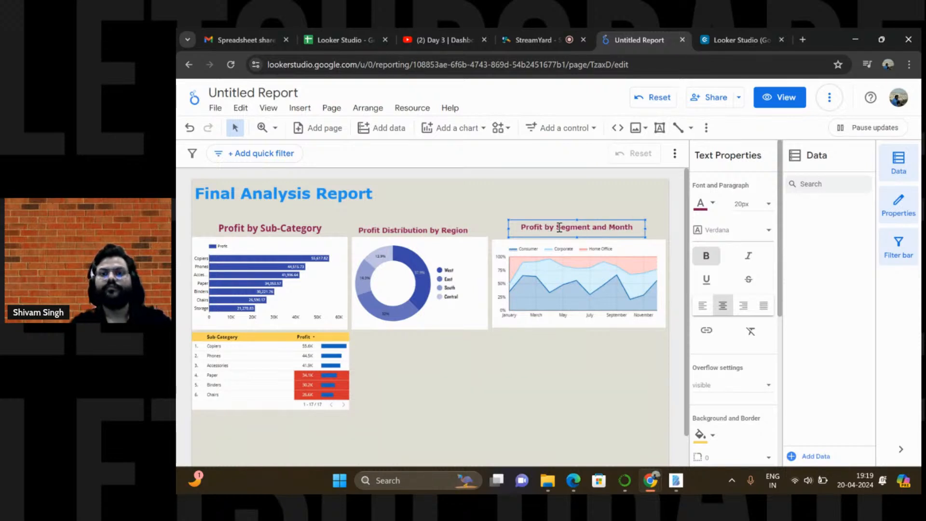
left_click(539, 378)
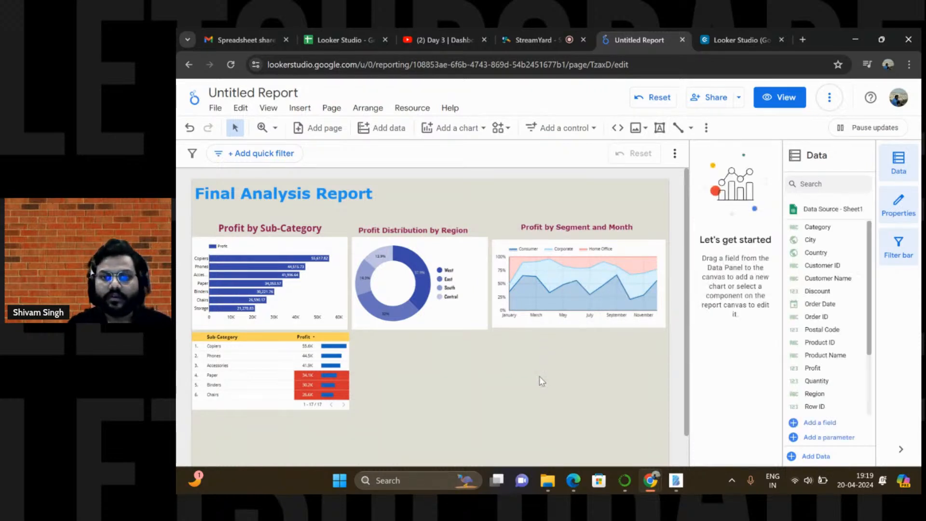
Move the "Profit by Segment and Month" title slightly down to line up with the donut chart's title
left_click(552, 227)
left_click_drag(553, 227, 552, 230)
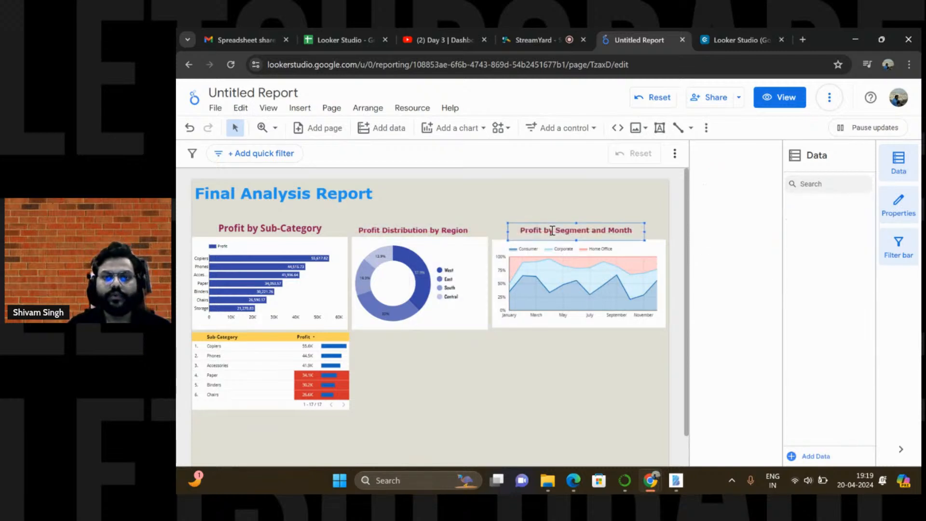
left_click(444, 390)
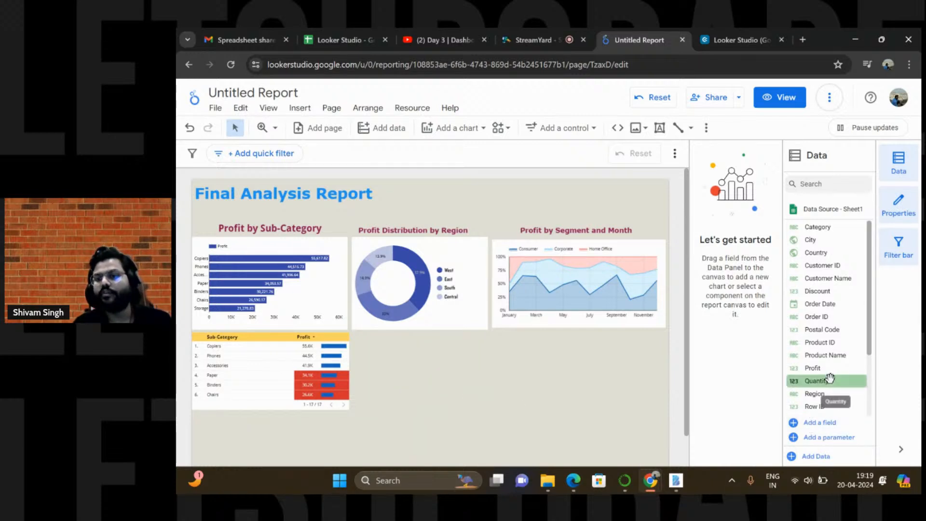
Check the YouTube live stream page, and review the report's data fields and the available chart types
scroll(828, 378, "down", 2)
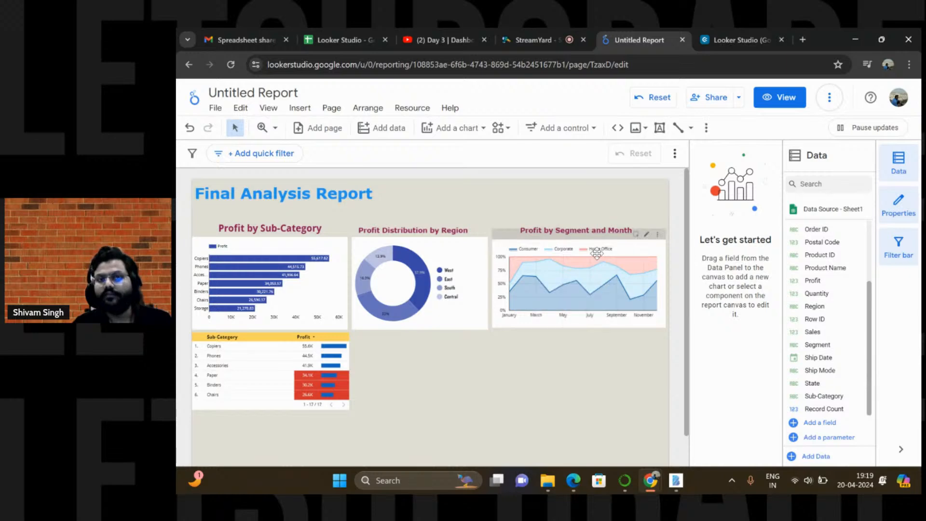
left_click(444, 39)
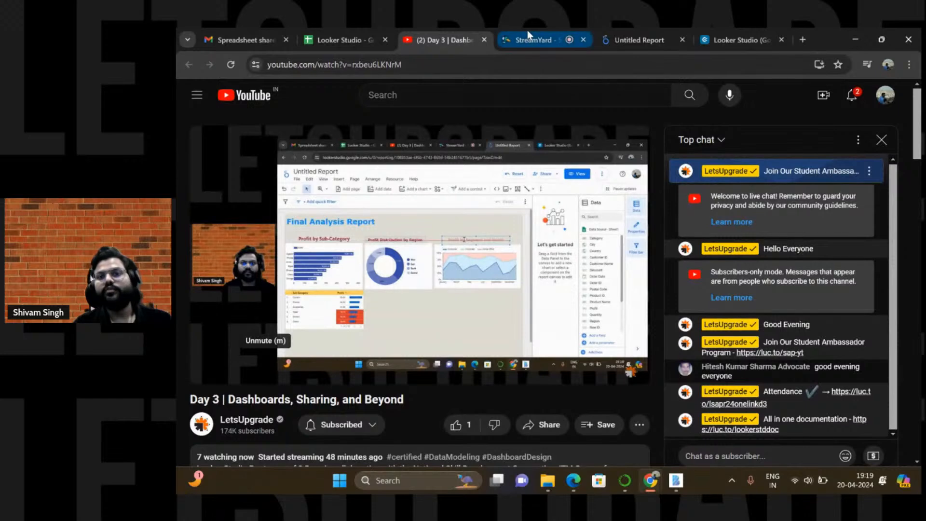
left_click(613, 32)
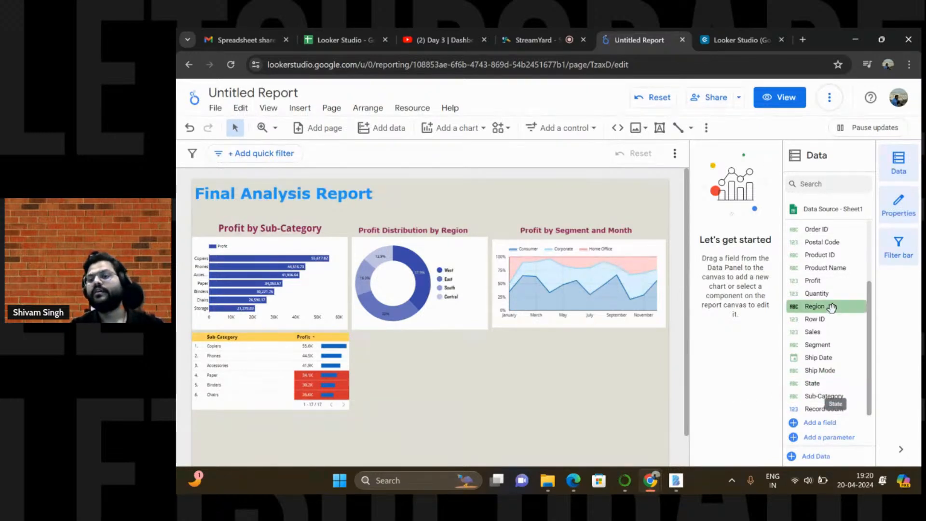
scroll(822, 304, "up", 3)
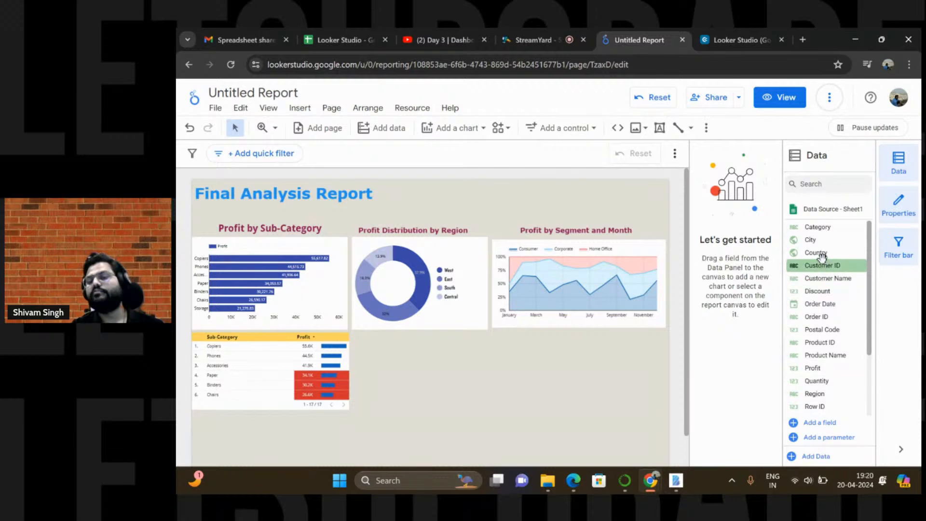
left_click(458, 128)
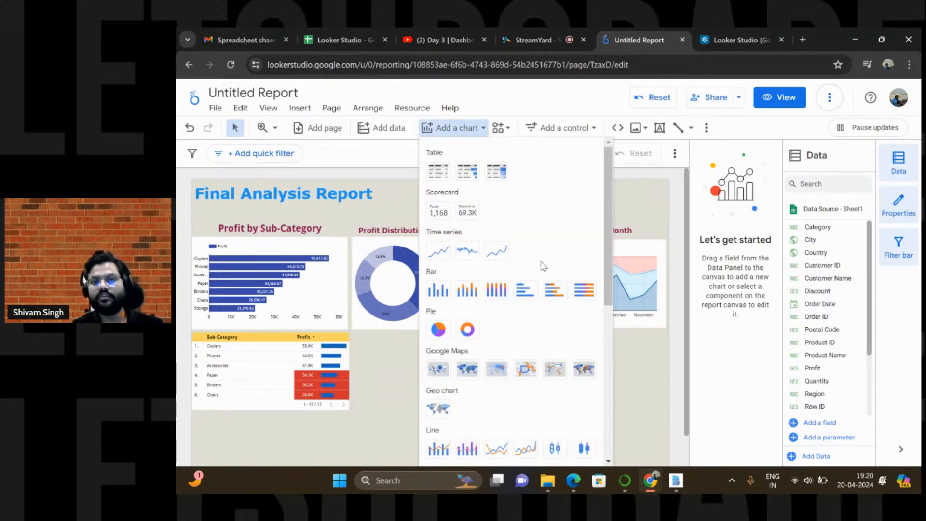
scroll(543, 265, "down", 5)
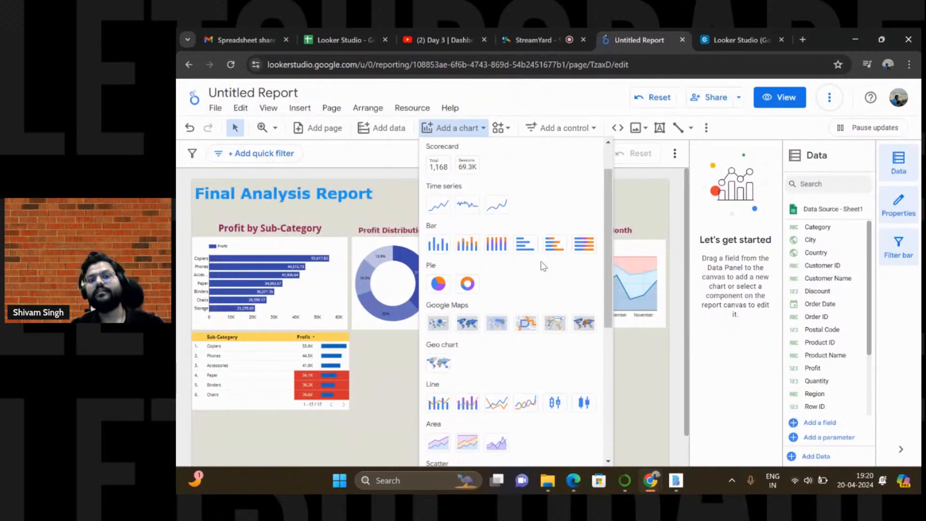
scroll(543, 265, "down", 2)
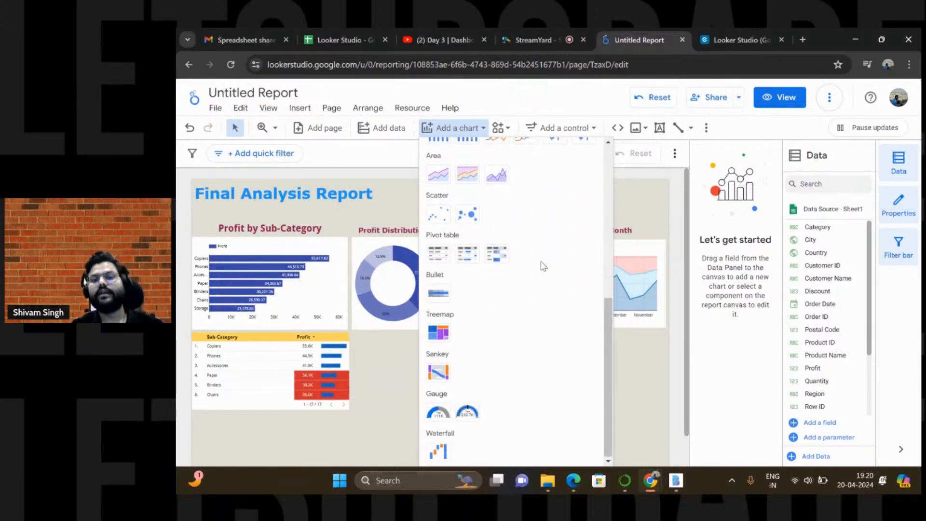
scroll(541, 263, "up", 7)
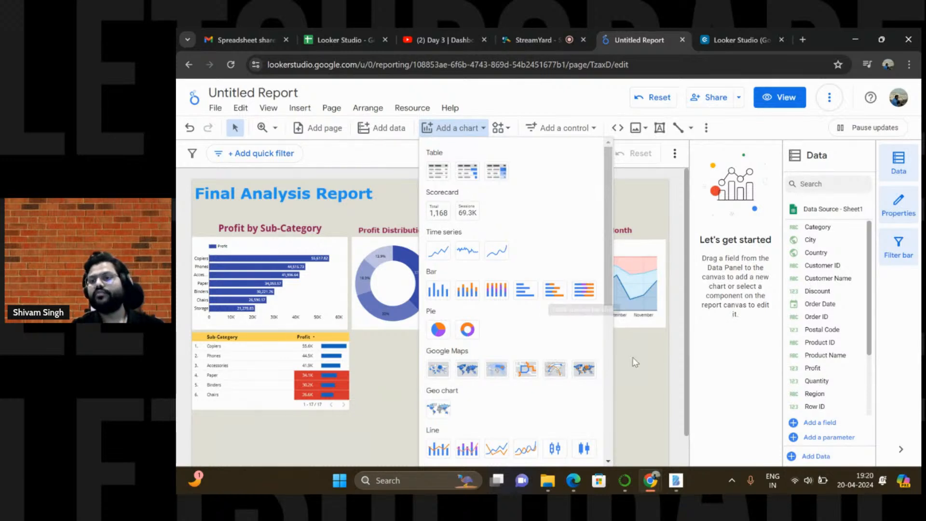
left_click(639, 383)
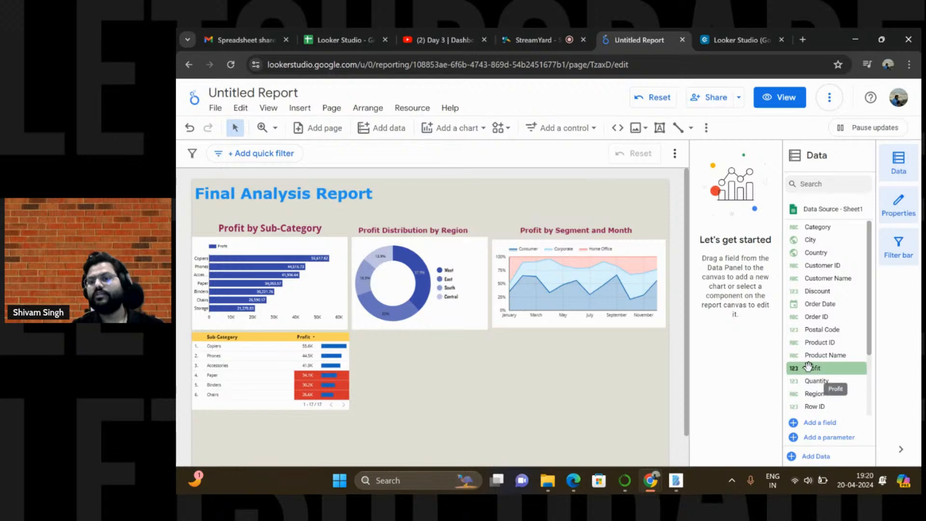
scroll(800, 367, "down", 3)
scroll(808, 365, "down", 1)
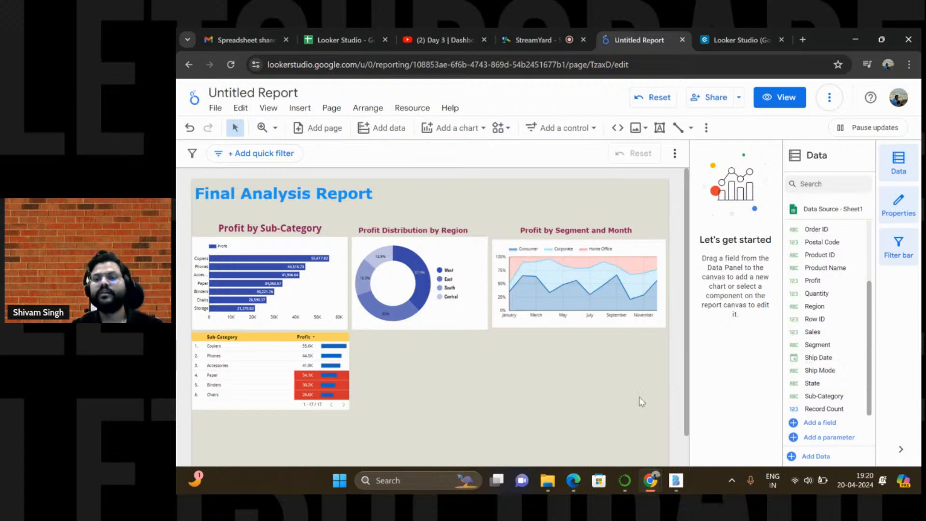
Add a geo chart beside the sub-category table and widen it to span the space below the donut and area charts
left_click(470, 133)
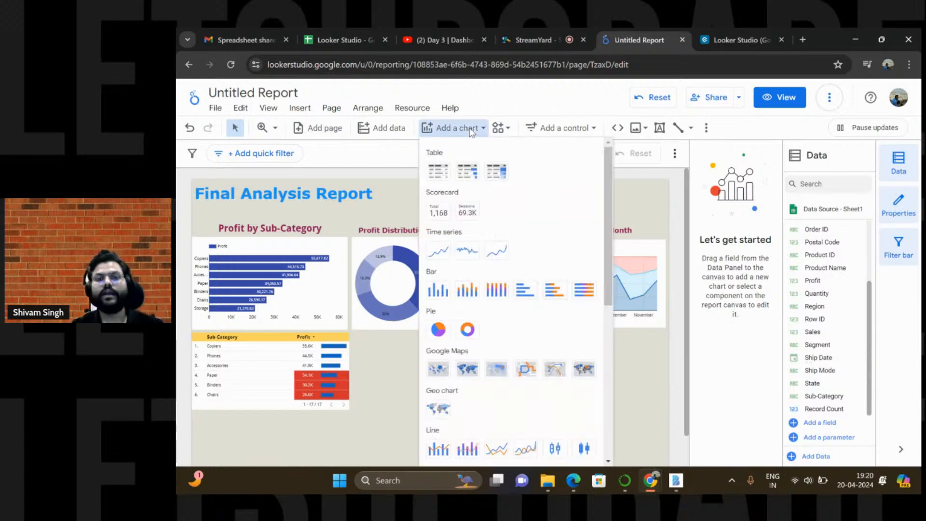
scroll(451, 313, "down", 2)
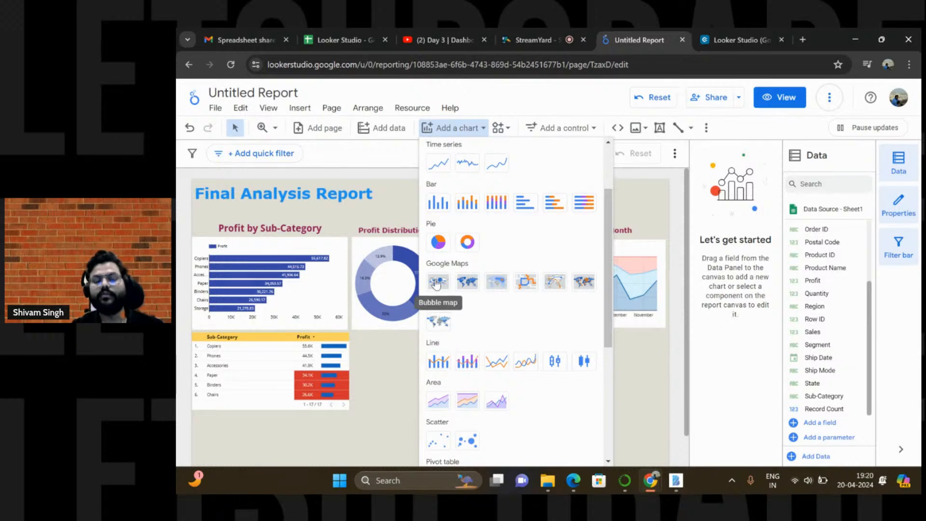
left_click(444, 322)
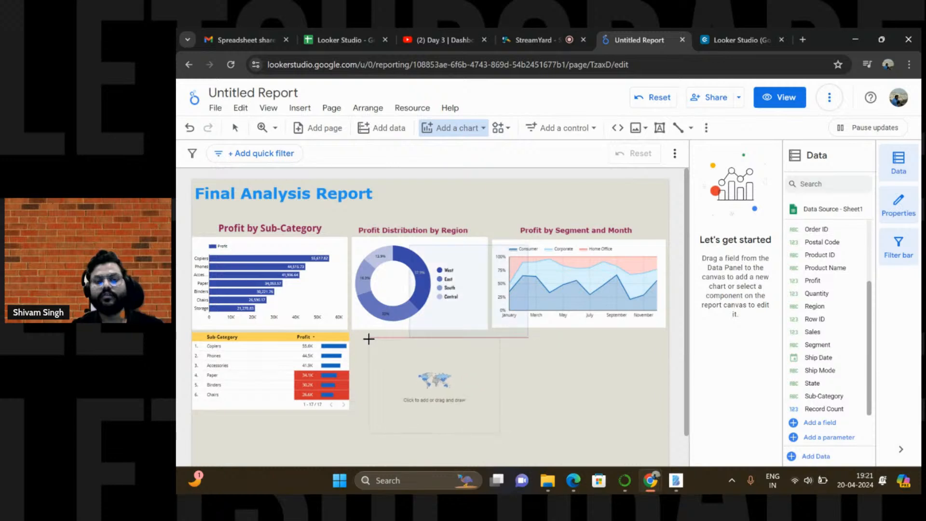
left_click(364, 334)
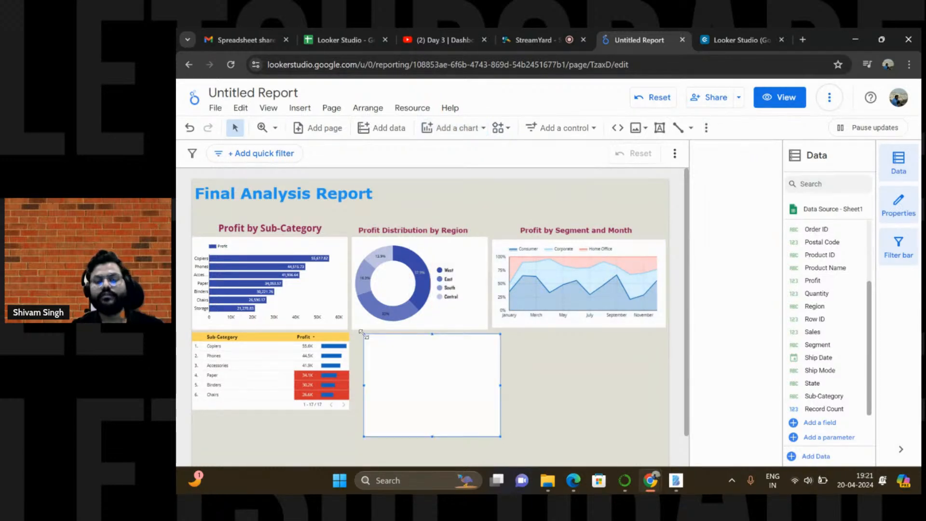
left_click_drag(500, 437, 648, 435)
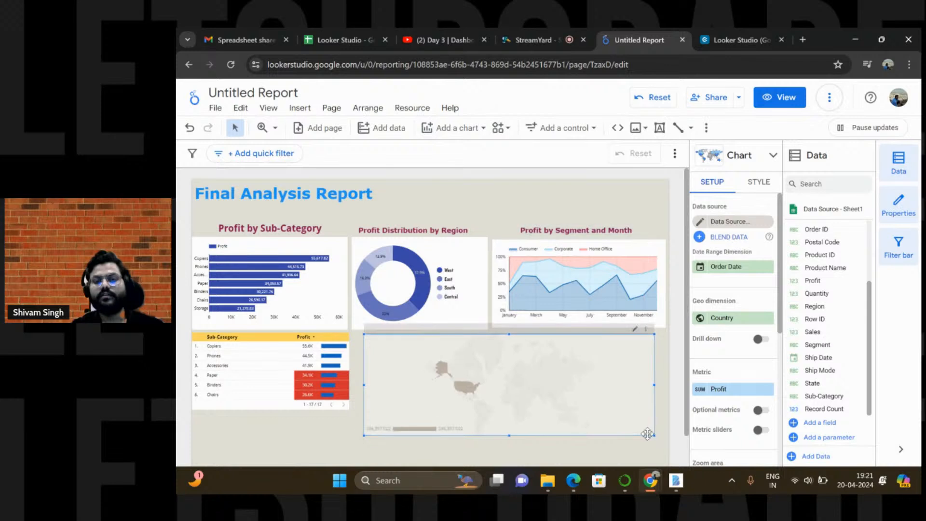
left_click_drag(532, 366, 534, 361)
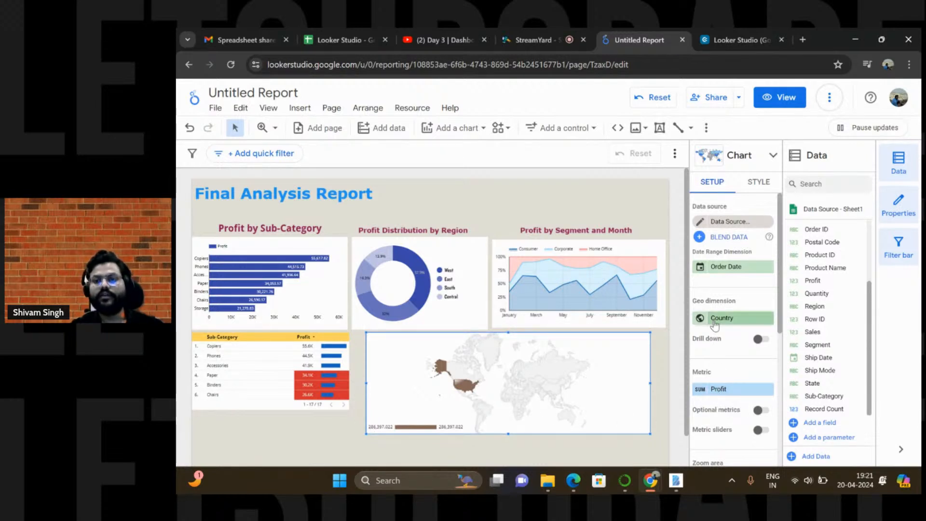
Replace the geo chart's Country geo dimension with the State field
mouse_move(462, 386)
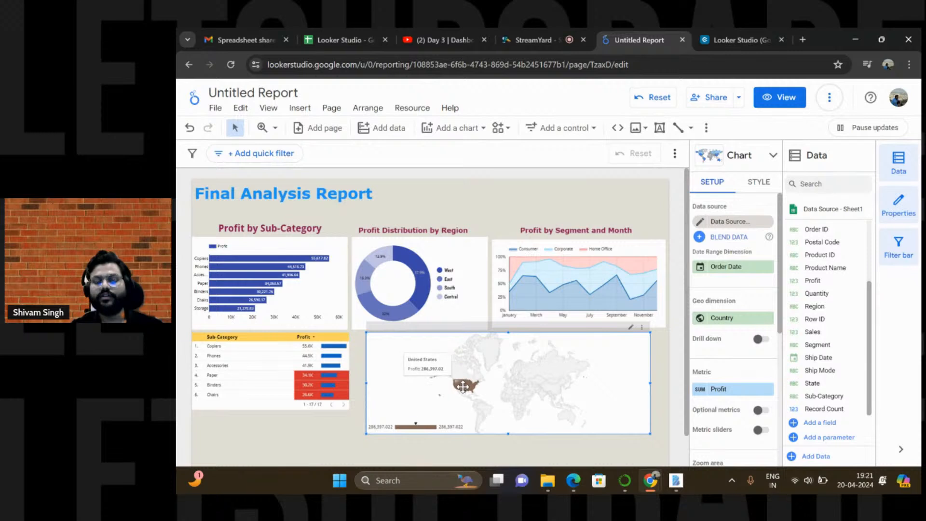
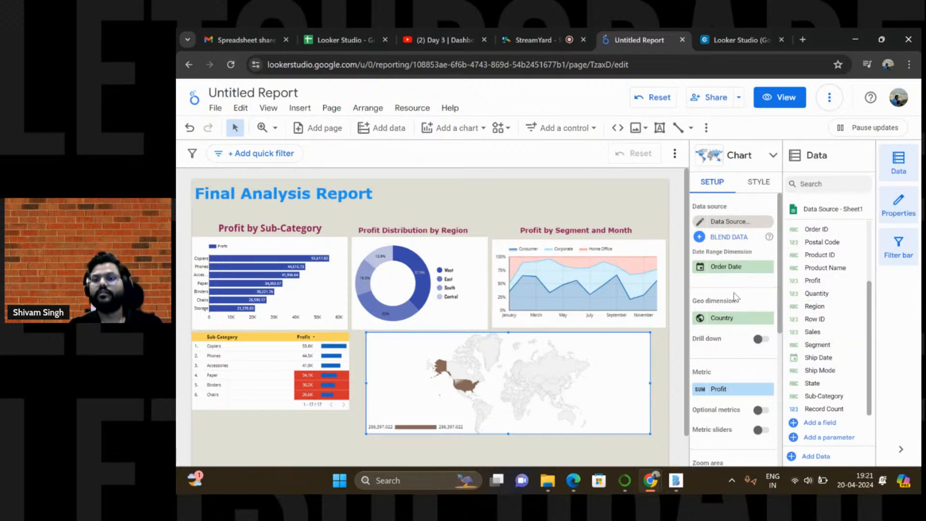
scroll(735, 298, "down", 1)
scroll(735, 298, "up", 1)
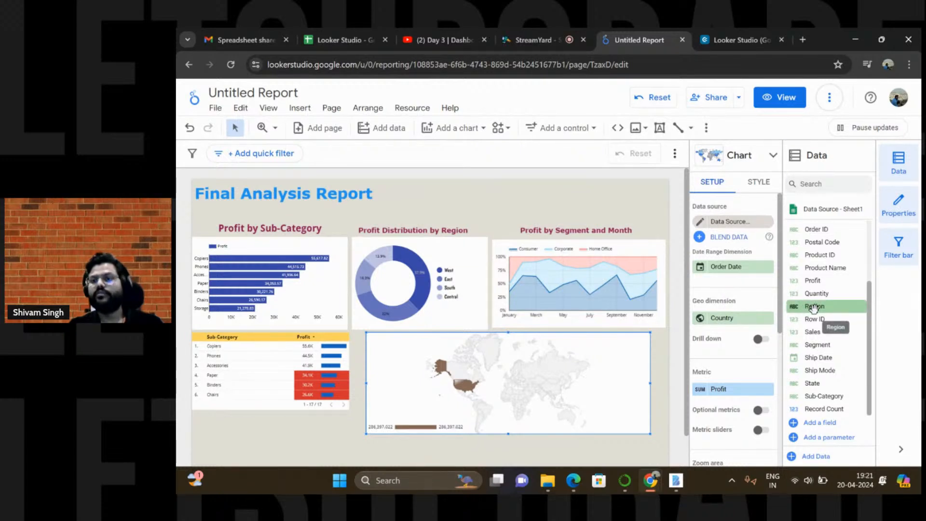
scroll(814, 307, "up", 3)
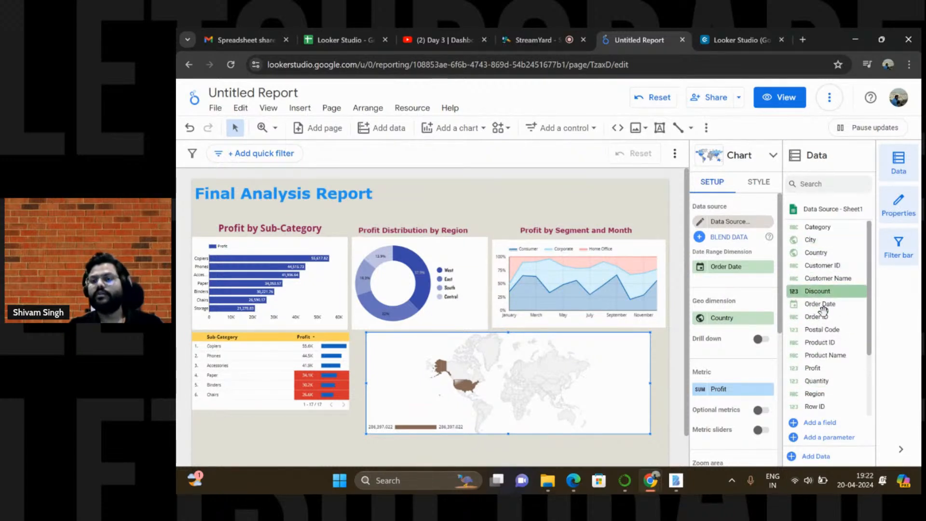
scroll(822, 309, "down", 3)
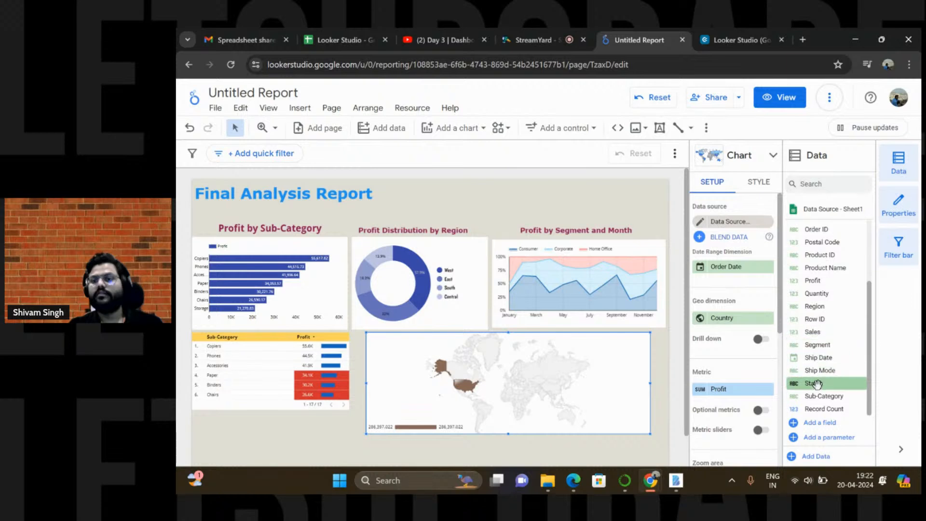
left_click_drag(814, 383, 723, 317)
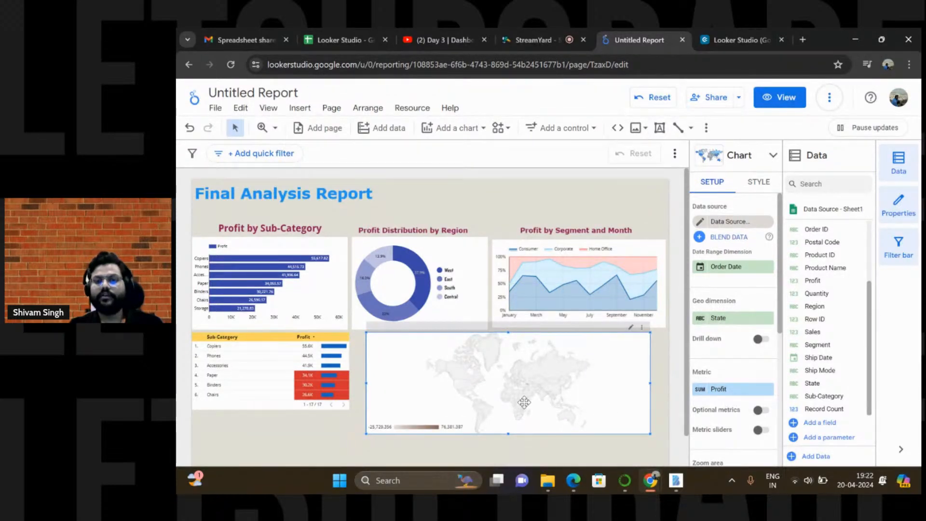
Set the geo chart's color for the highest values to dark blue
left_click(762, 183)
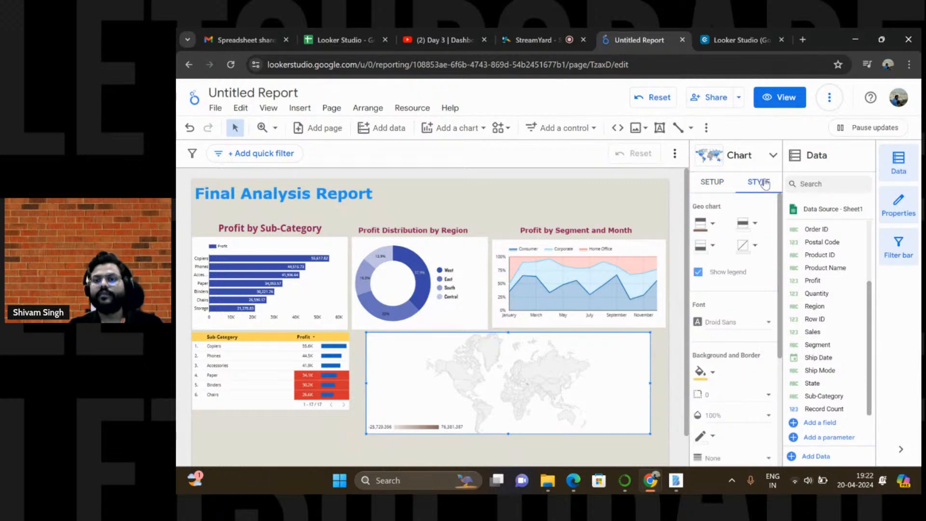
left_click(713, 226)
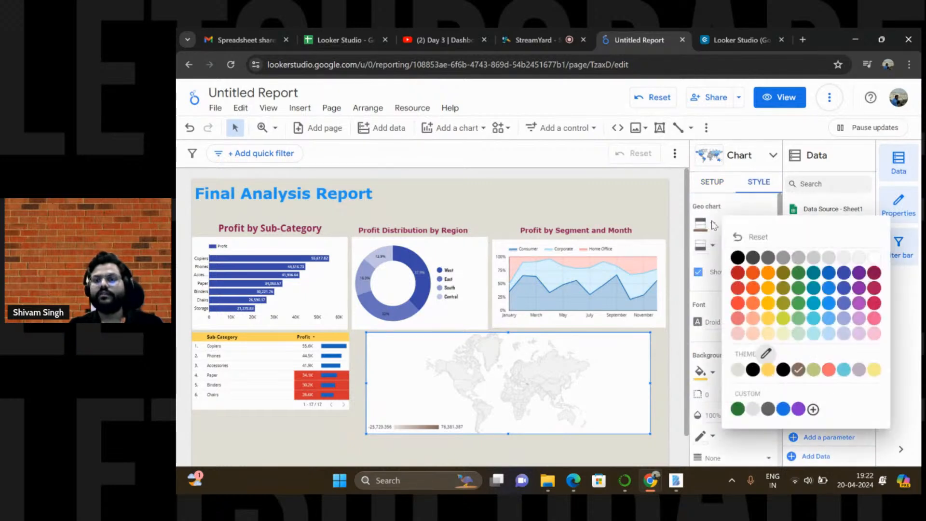
left_click(844, 273)
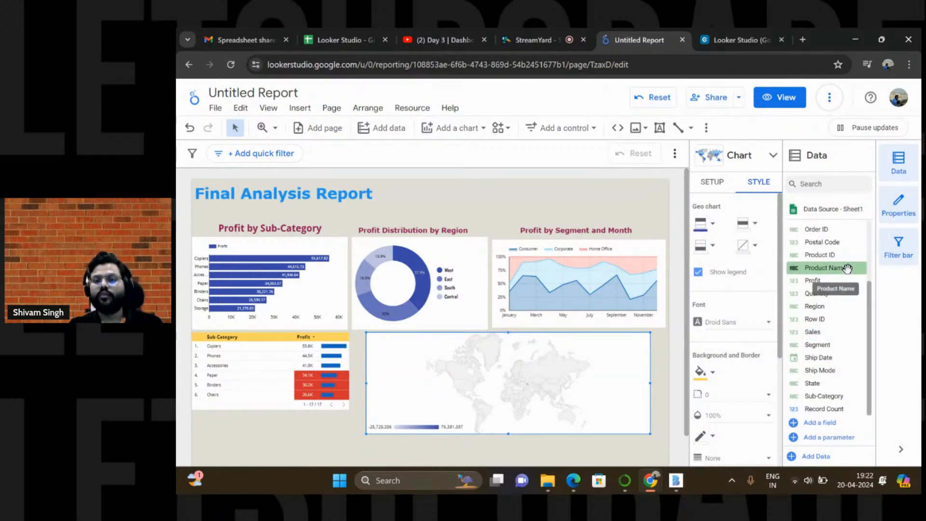
Set the geo chart's middle-value and lowest-value colors to blue and the color for regions without data to light cyan
left_click(755, 226)
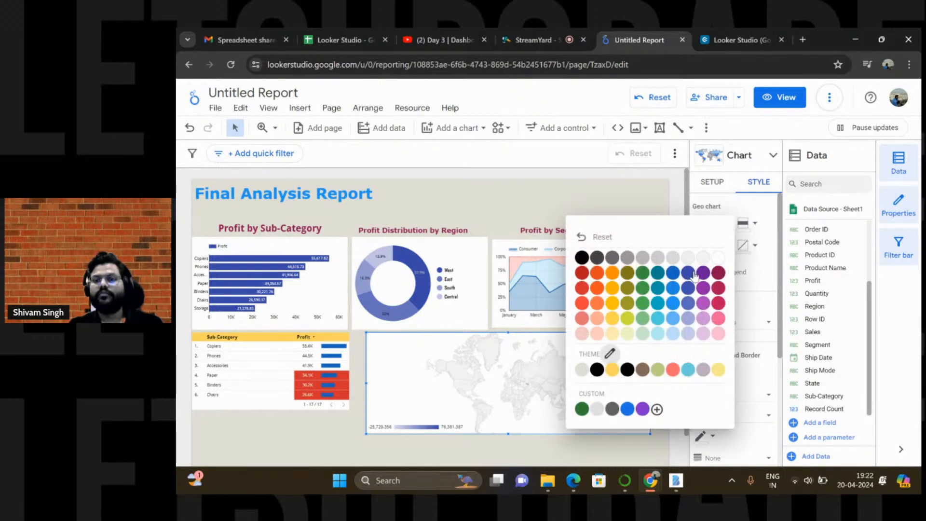
left_click(673, 274)
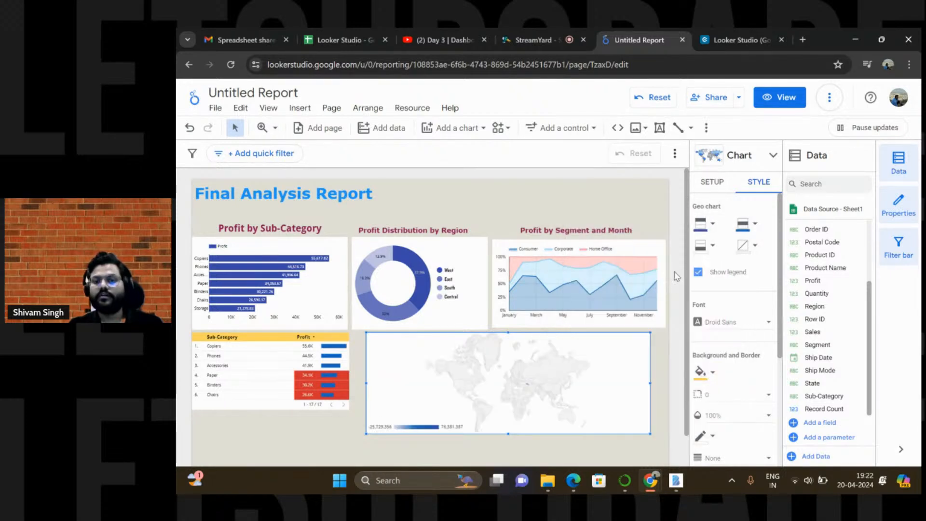
left_click(714, 247)
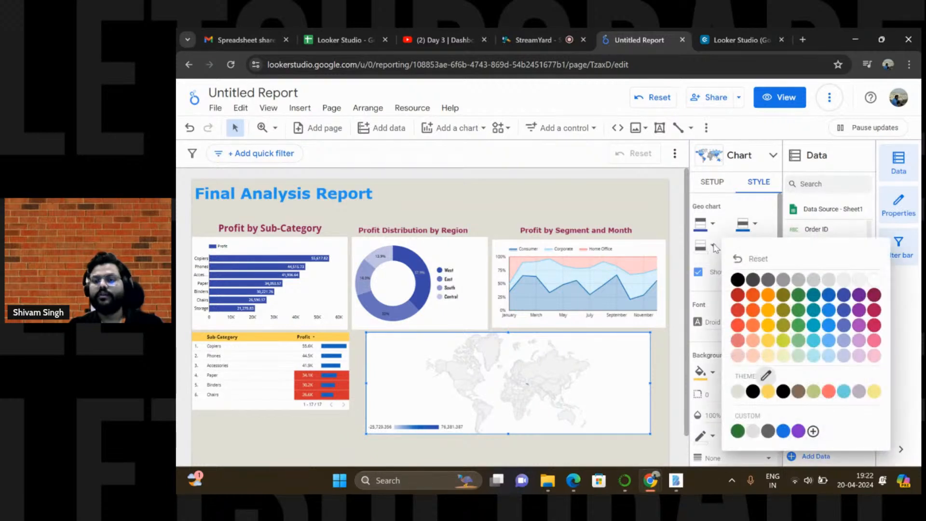
left_click(829, 326)
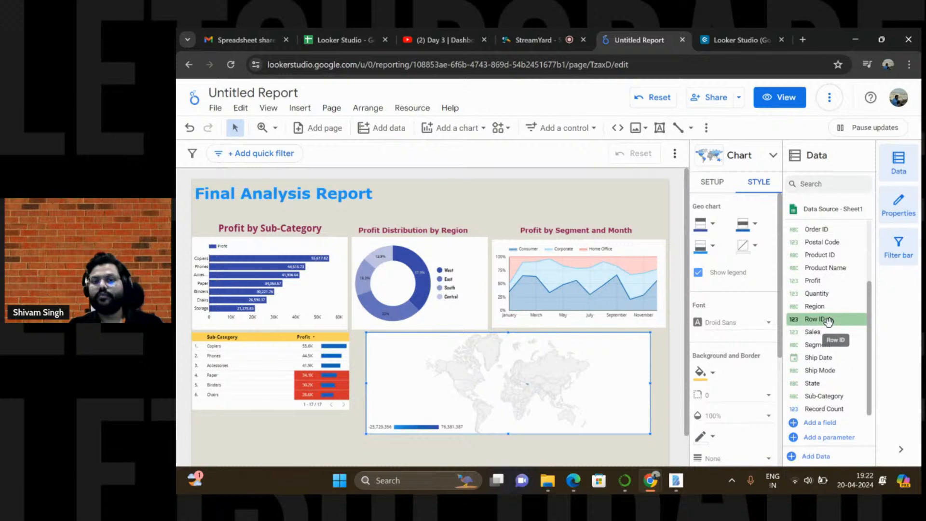
left_click(754, 248)
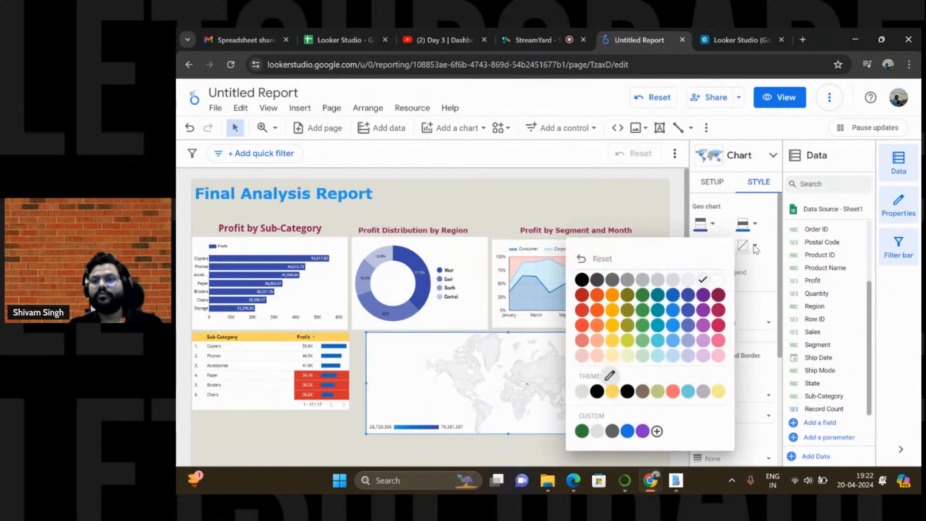
left_click(657, 357)
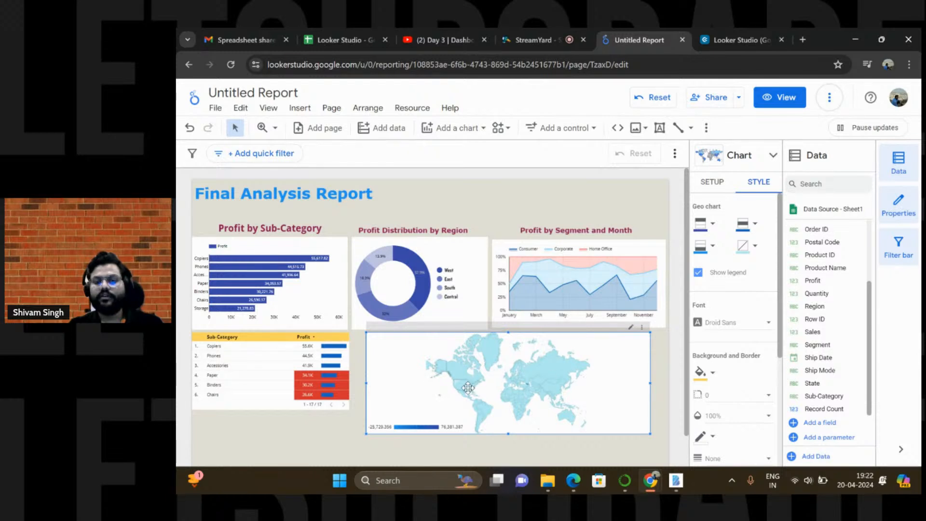
Replace the geo chart's State geo dimension with the Country field
scroll(729, 349, "down", 1)
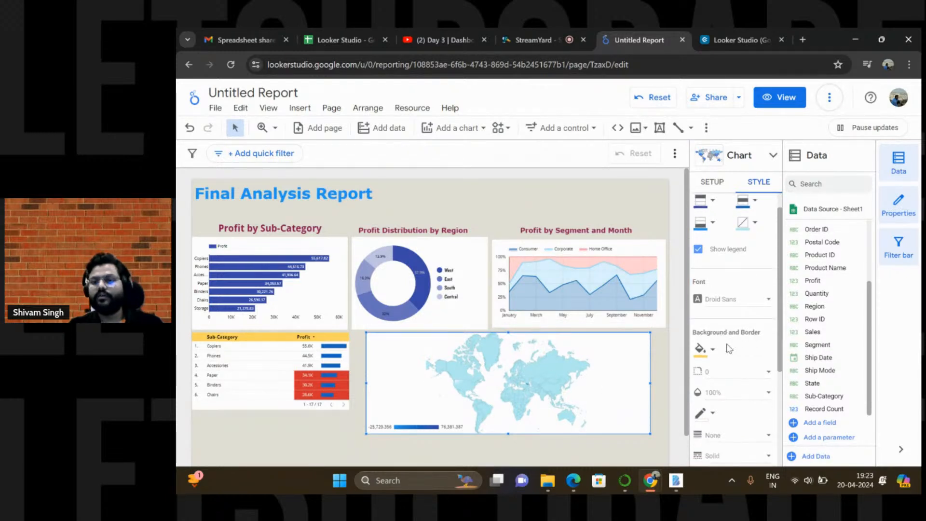
scroll(729, 337, "up", 1)
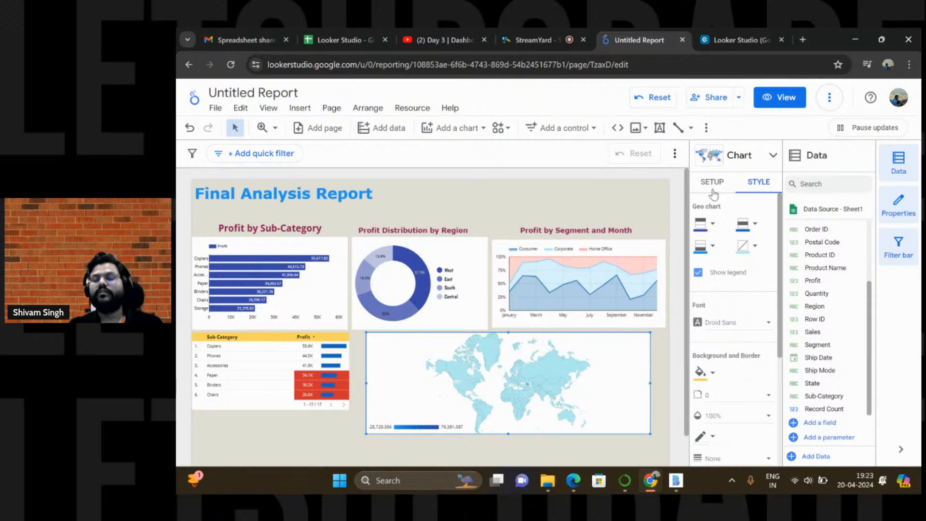
left_click(712, 184)
scroll(723, 294, "down", 2)
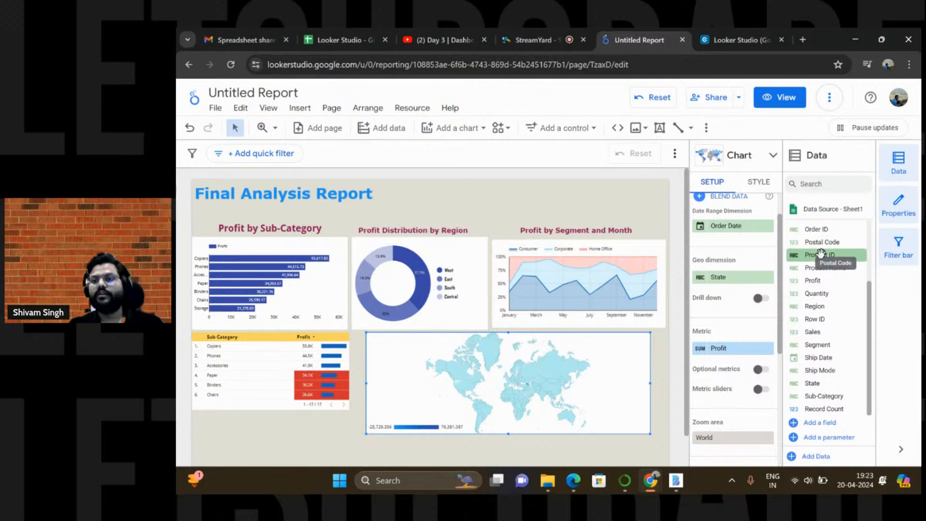
scroll(815, 289, "up", 3)
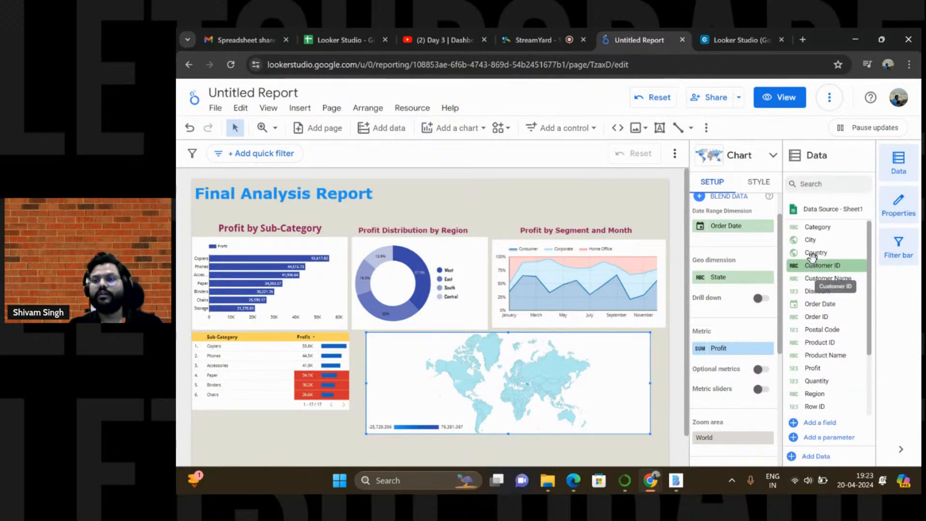
mouse_move(814, 256)
left_mouse_down()
mouse_move(820, 265)
mouse_move(720, 279)
left_mouse_up()
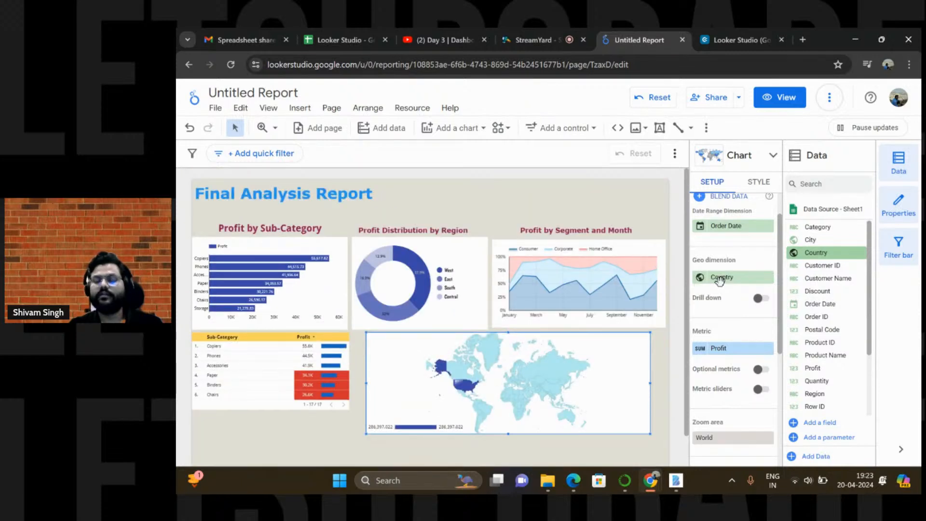
mouse_move(465, 388)
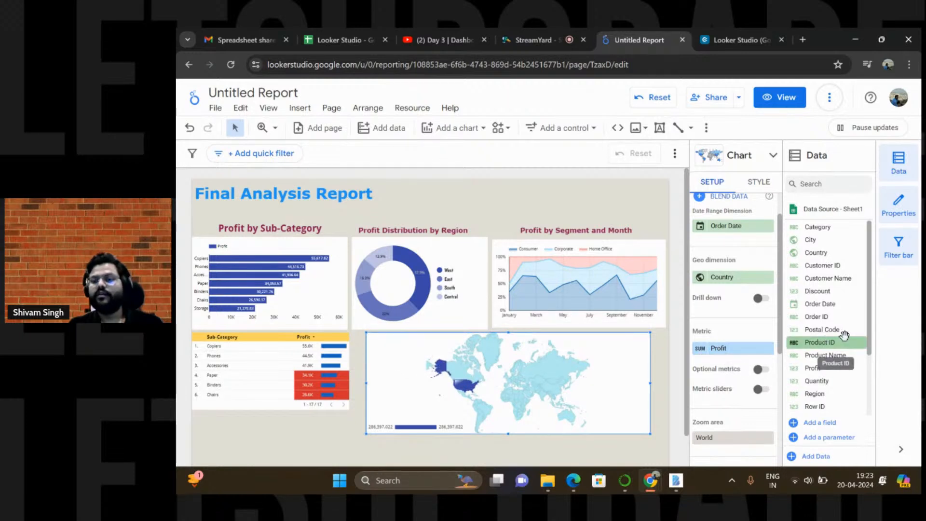
Replace the geo chart's Profit metric with Order ID and set its aggregation to Count
scroll(844, 335, "down", 3)
scroll(844, 335, "down", 2)
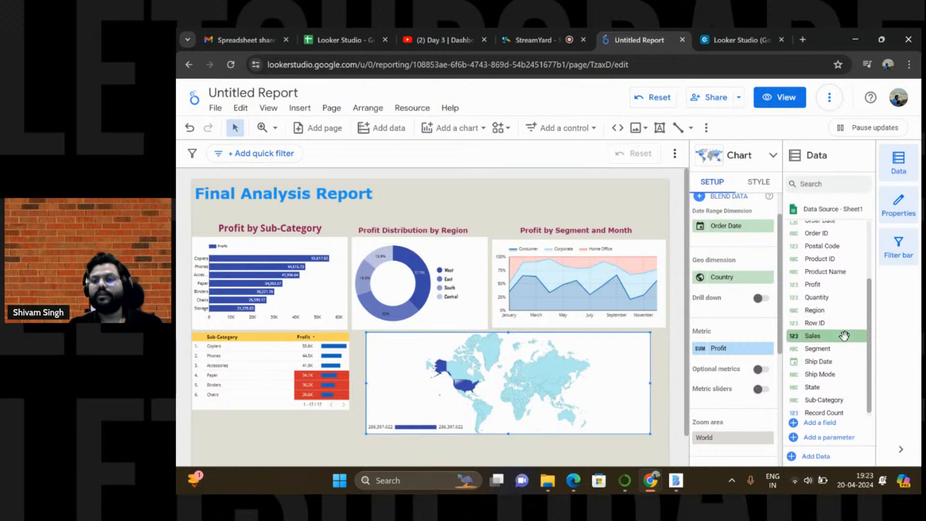
scroll(844, 335, "up", 2)
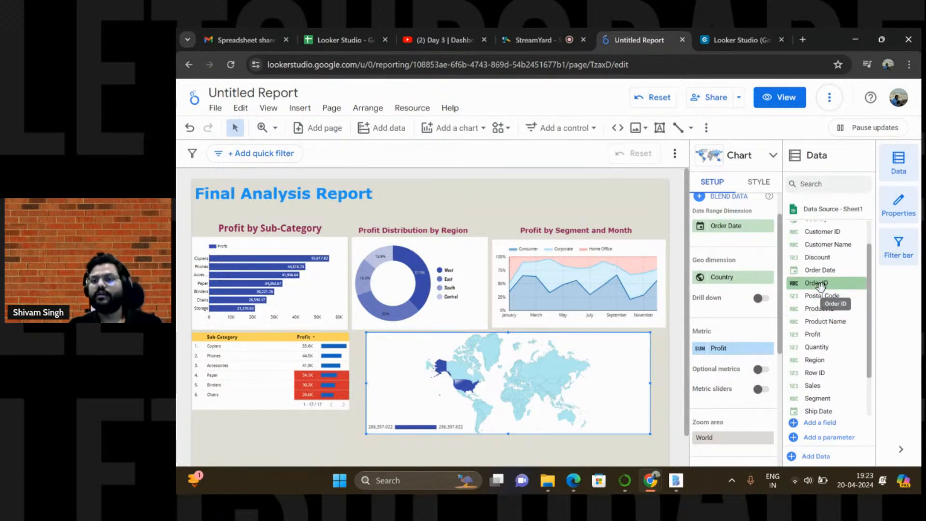
left_click_drag(818, 283, 728, 352)
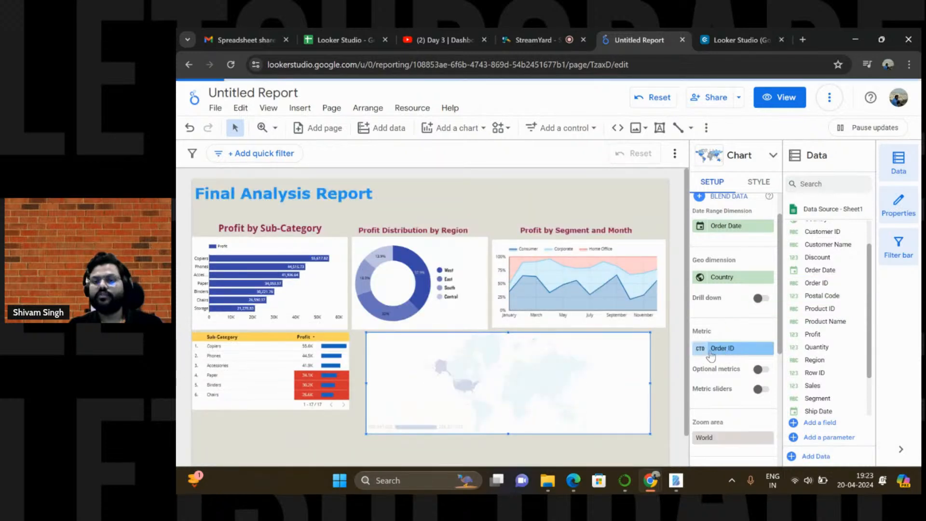
left_click(709, 349)
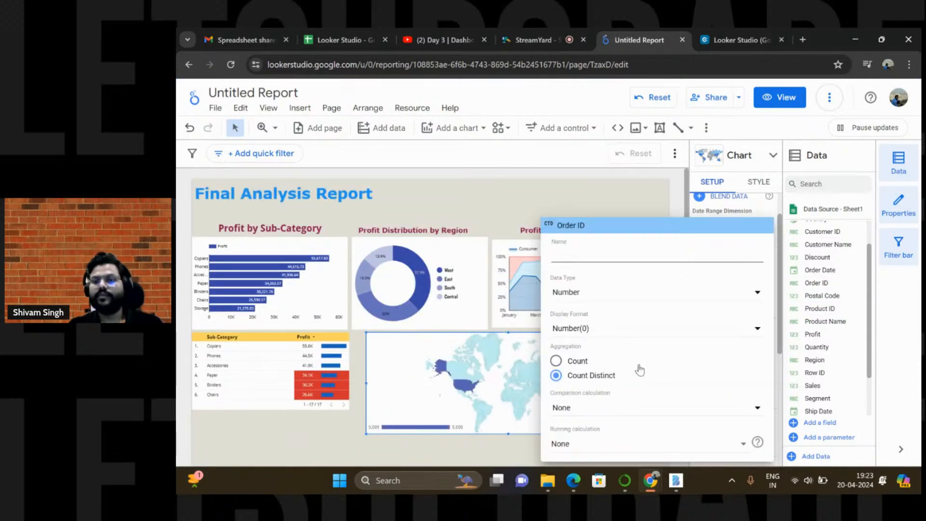
left_click(578, 364)
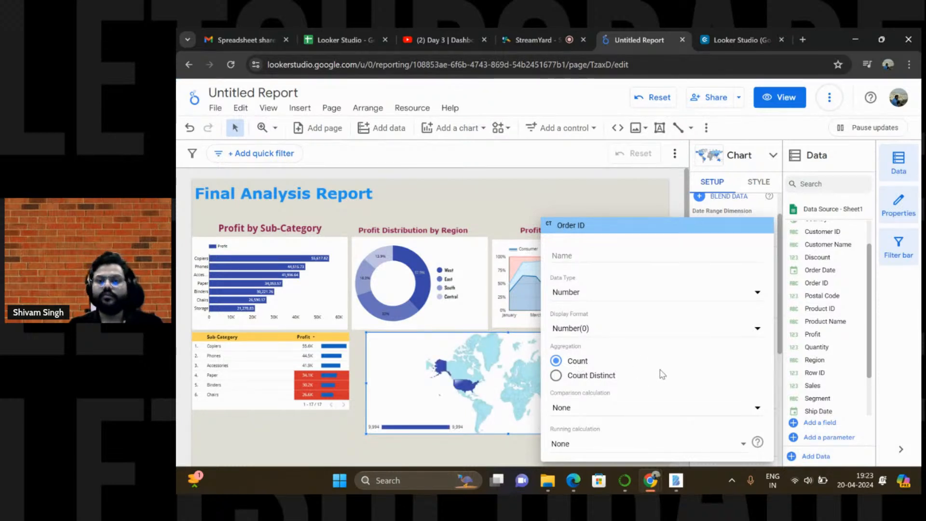
left_click(475, 458)
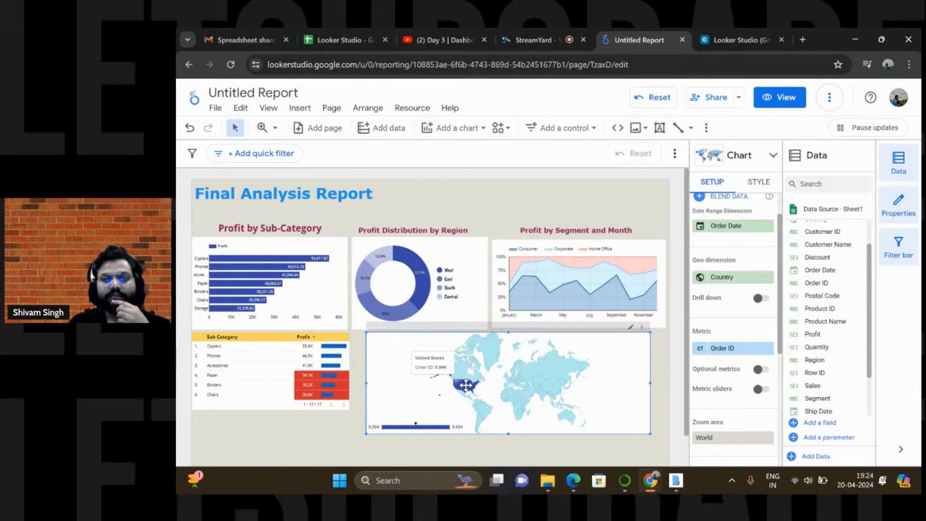
Delete the geo chart and add a Google Maps bubble map in its place beside the sub-category table
key("Delete")
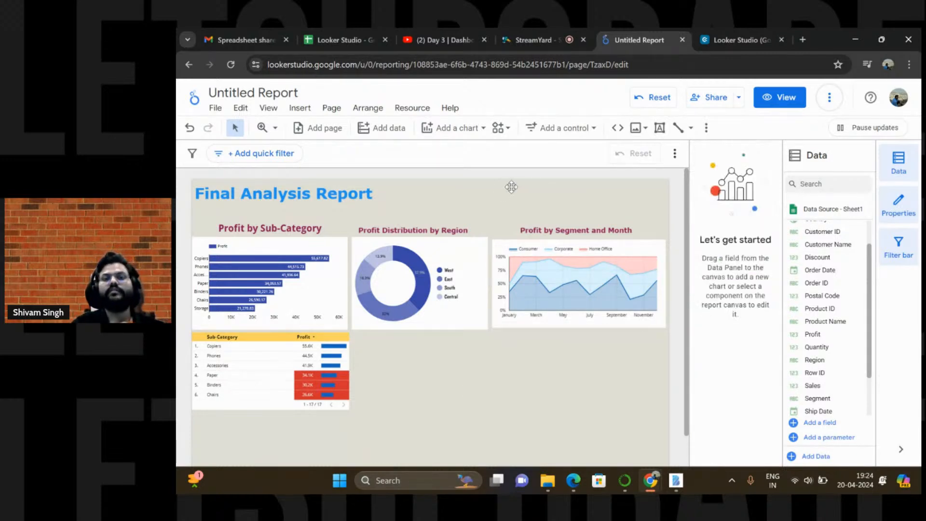
left_click(480, 128)
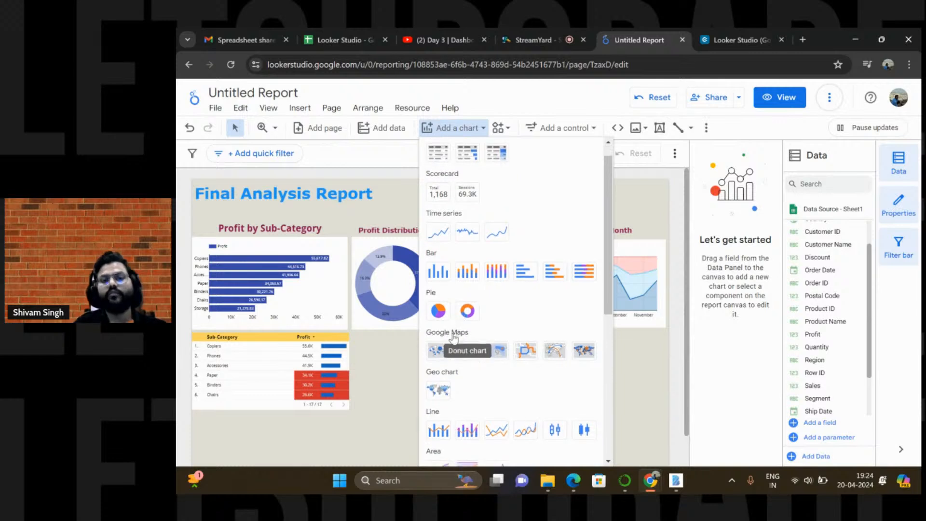
left_click(438, 369)
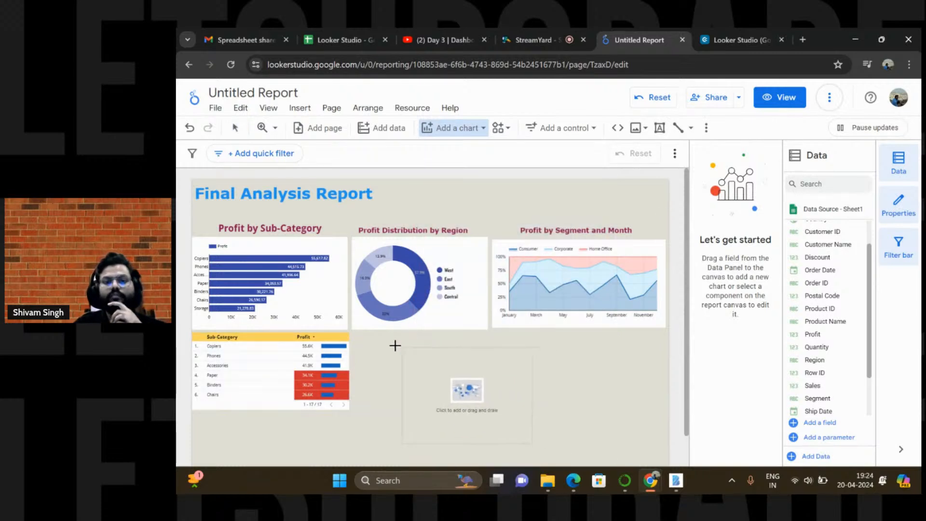
left_click(358, 331)
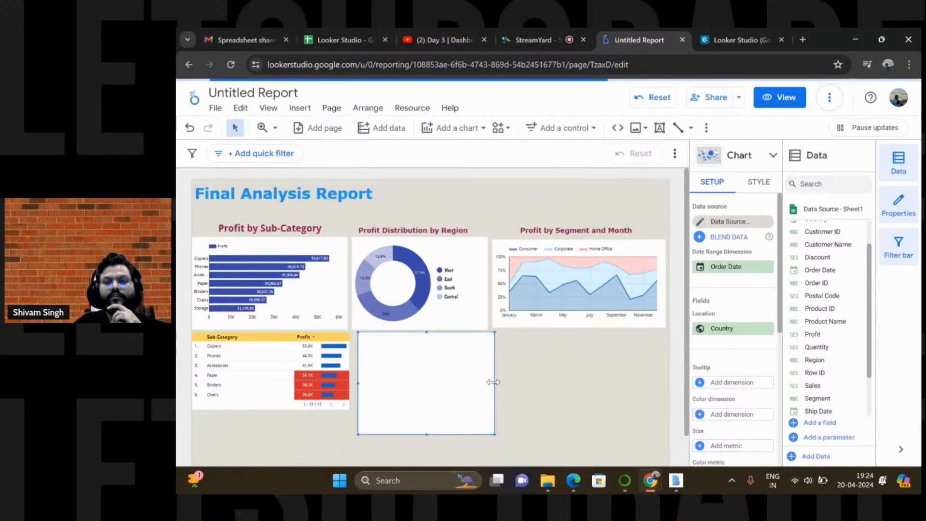
Widen the map toward the report's edge, shorten it slightly, and set its background layer type to Satellite
left_click_drag(494, 383, 594, 369)
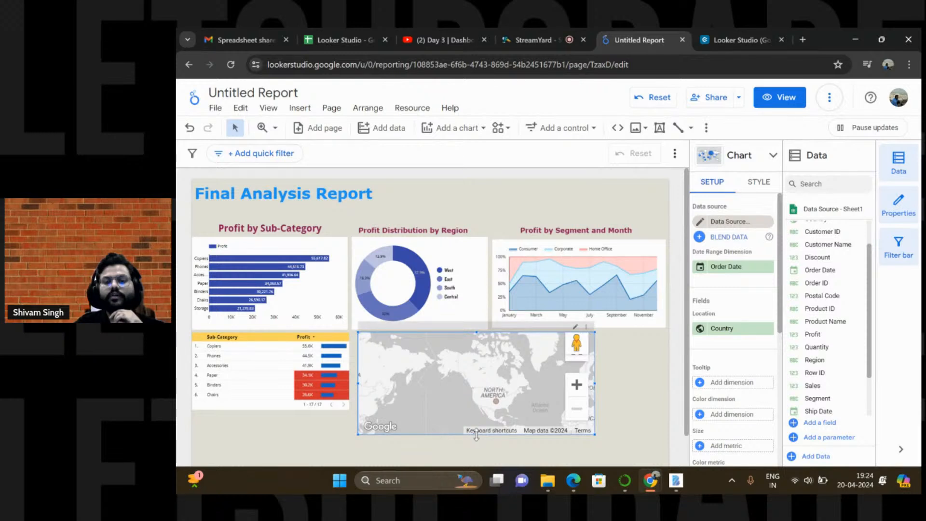
left_click_drag(476, 434, 479, 424)
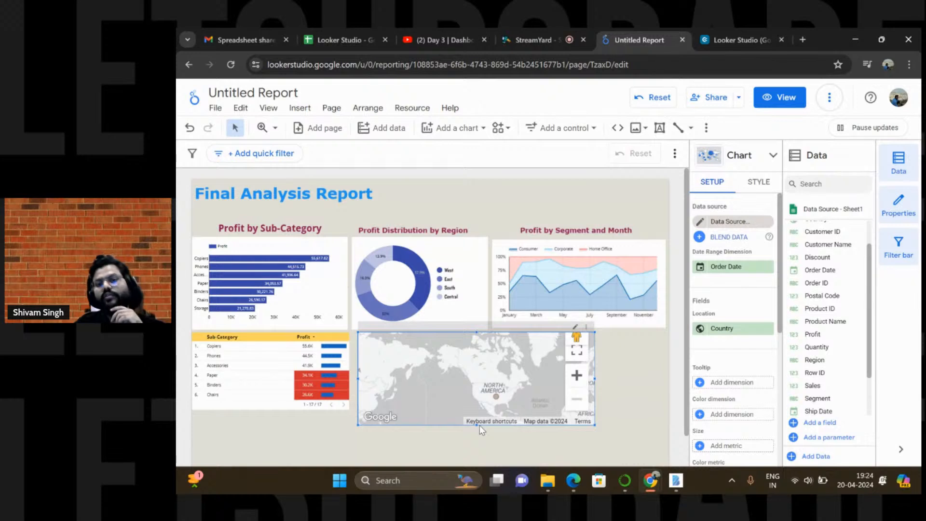
left_click(757, 180)
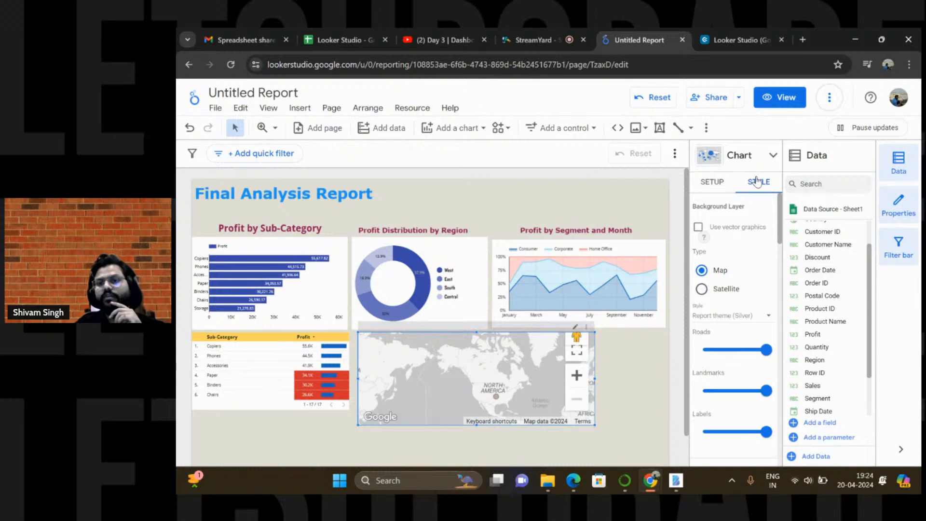
left_click(701, 289)
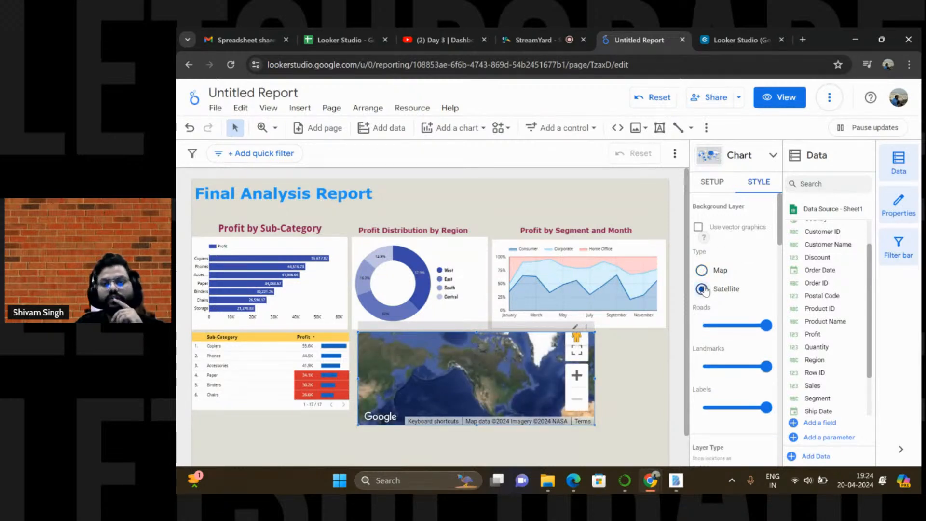
Assign Profit as both the color dimension and the tooltip of the bubble map, and dismiss the color limit notice
left_click(711, 183)
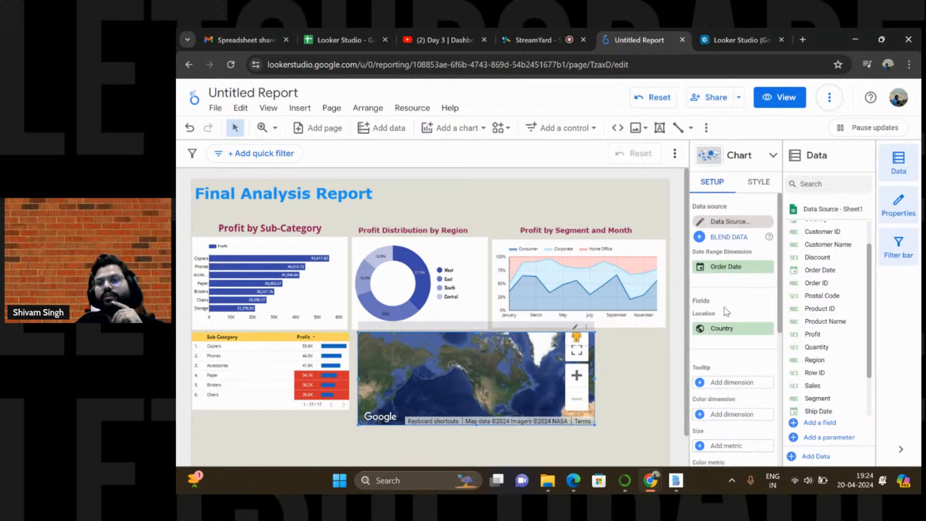
scroll(726, 311, "down", 2)
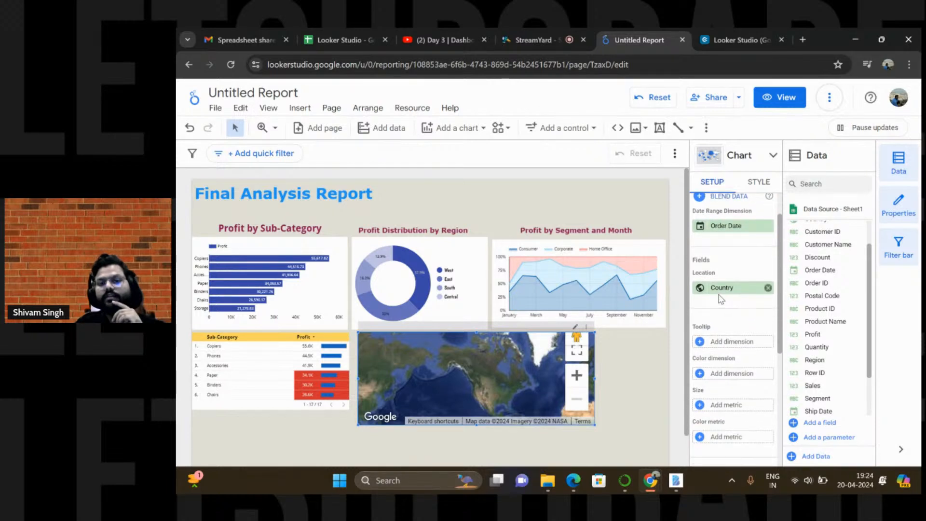
scroll(720, 299, "down", 2)
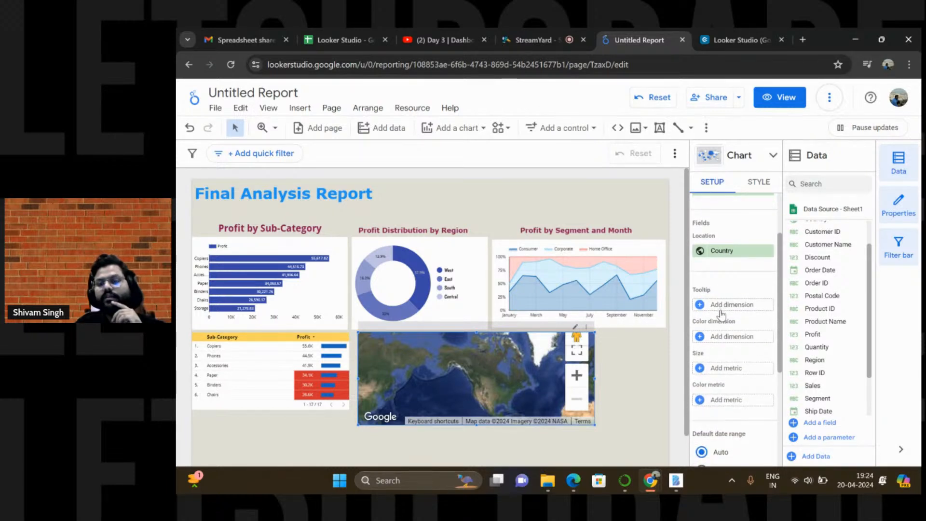
scroll(727, 323, "down", 1)
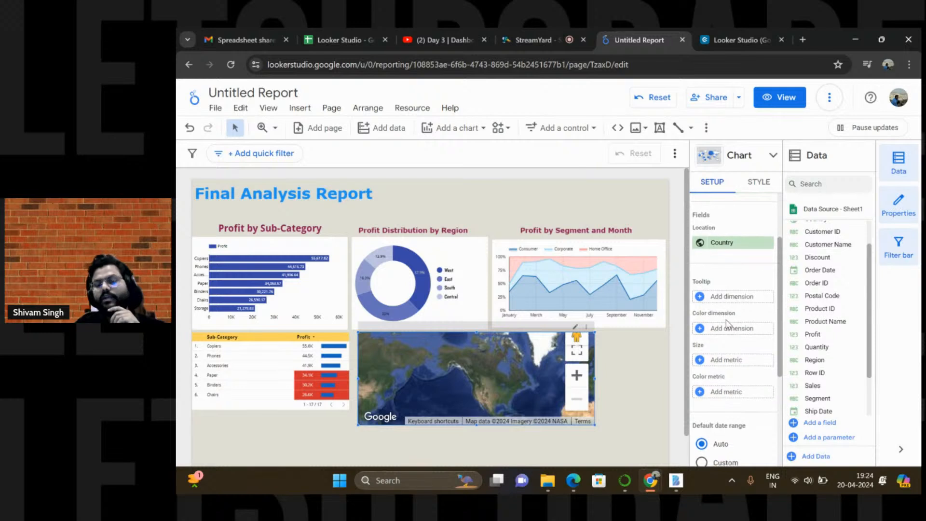
scroll(727, 327, "down", 1)
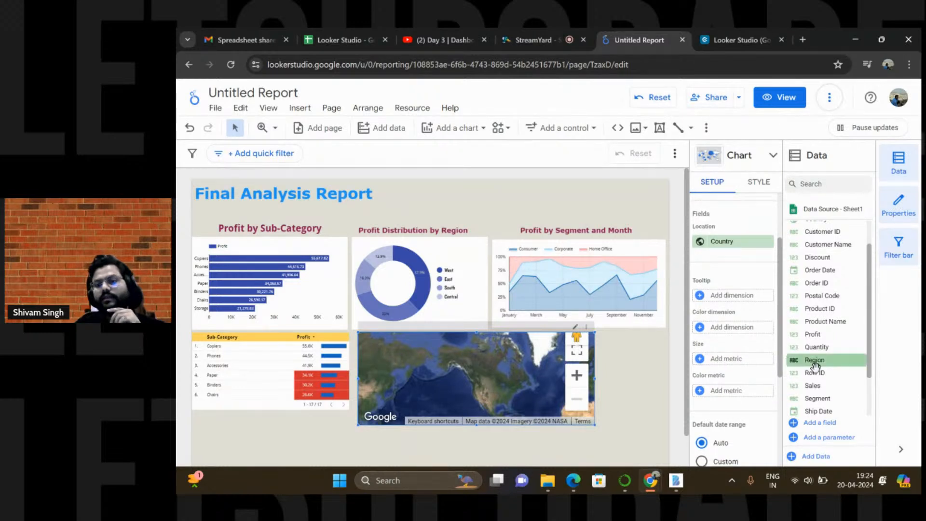
scroll(815, 366, "down", 2)
scroll(814, 366, "down", 1)
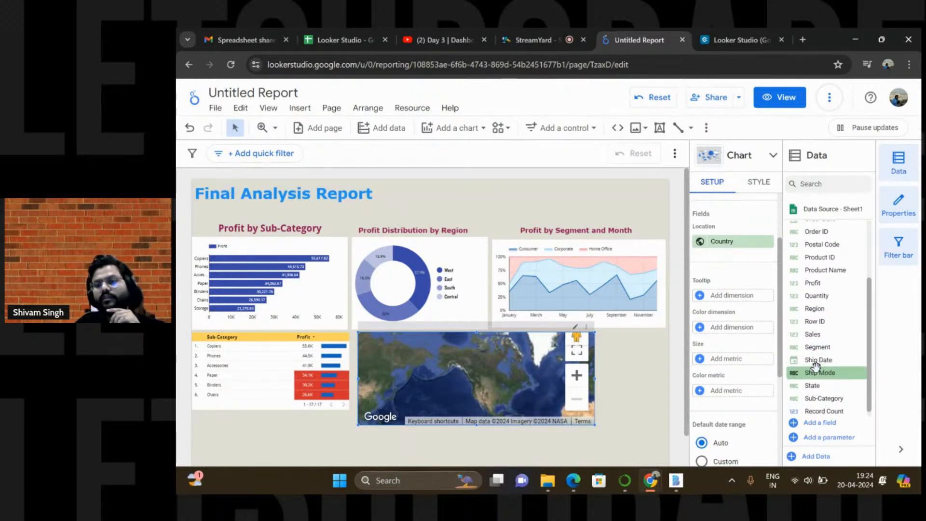
scroll(815, 352, "up", 1)
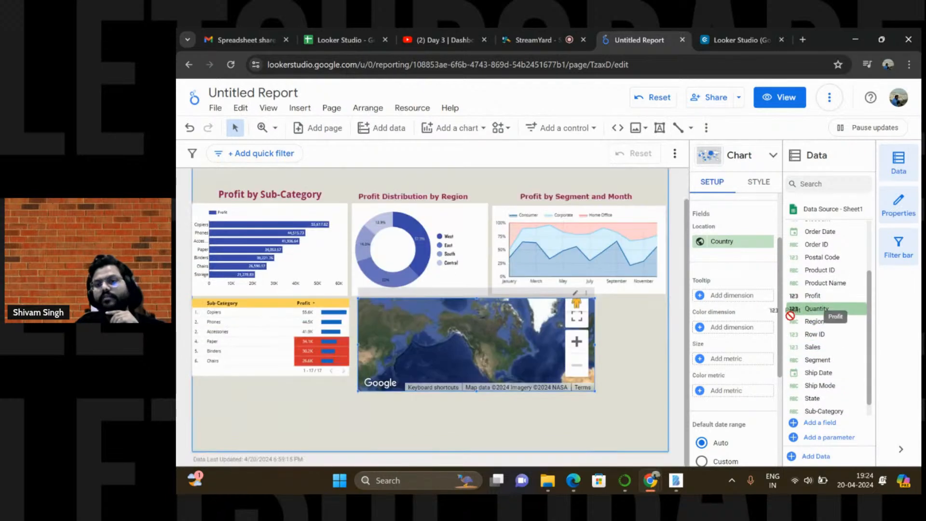
left_click_drag(811, 298, 723, 335)
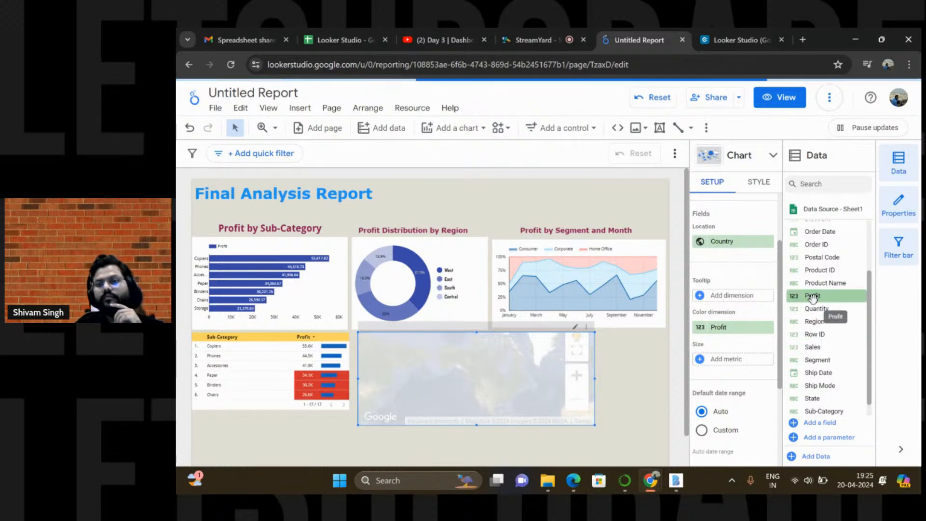
left_click_drag(812, 298, 729, 296)
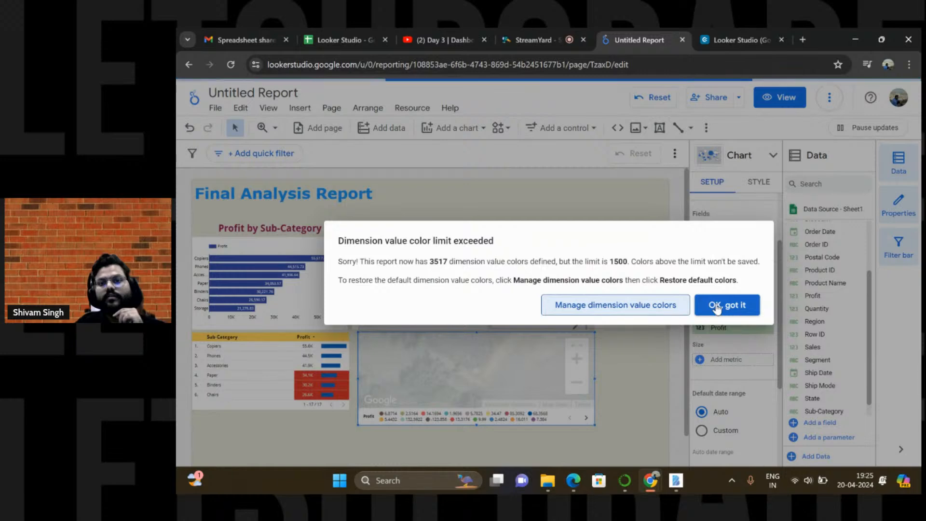
left_click(716, 307)
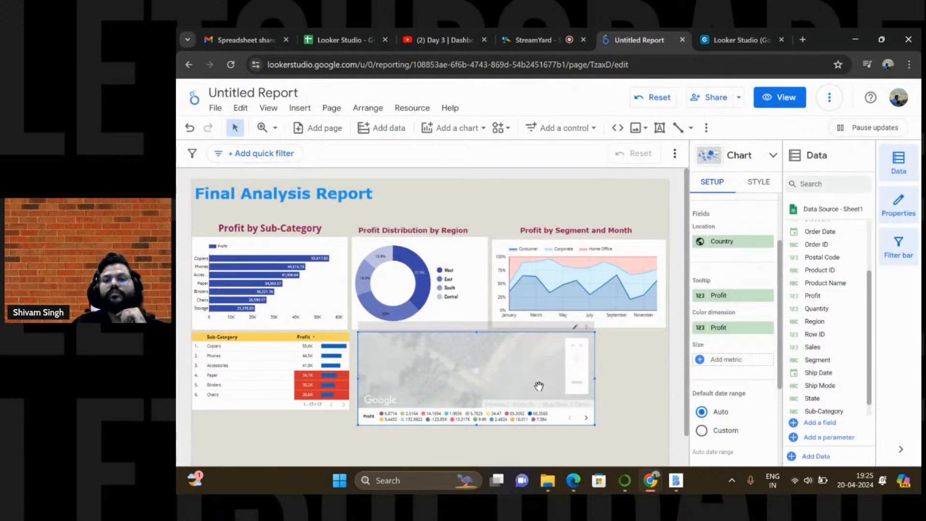
Replace the bubble map with a Google Maps filled map beside the sub-category table, widened toward the report's edge and slightly shortened
key("Delete")
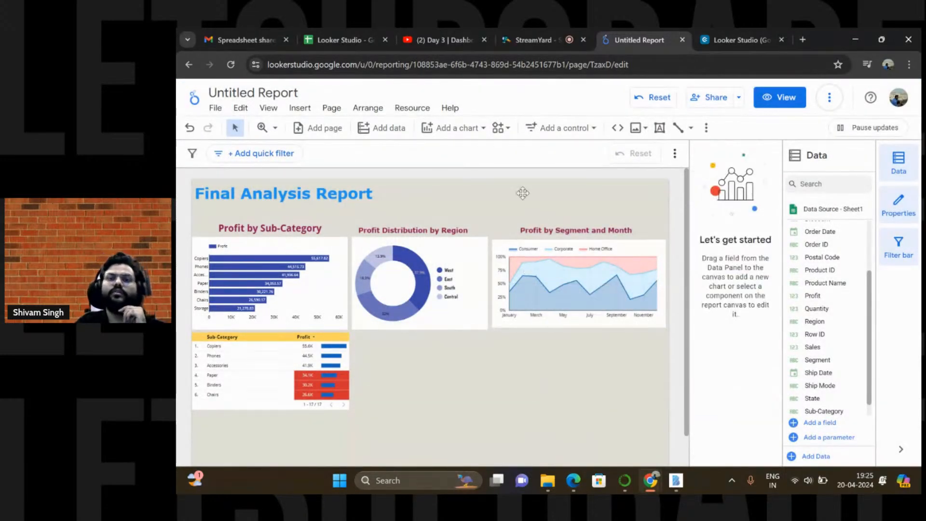
left_click(452, 128)
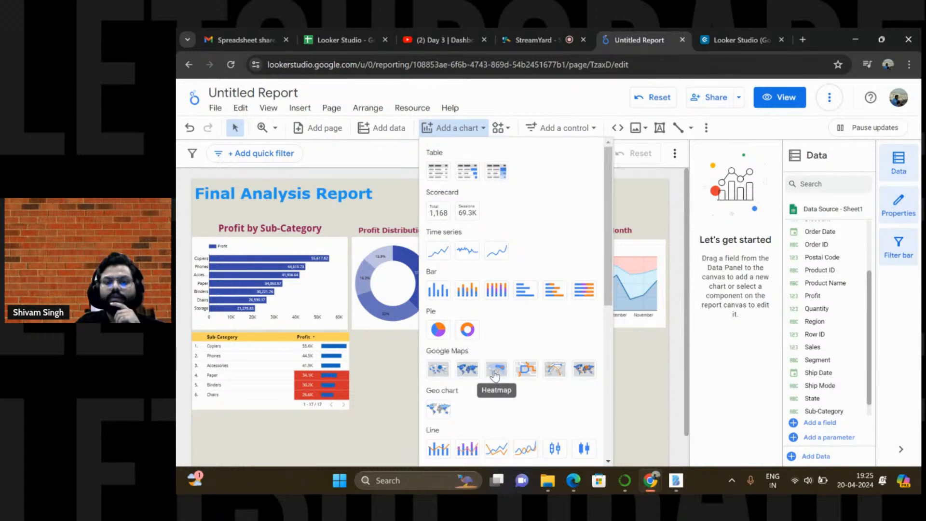
left_click(466, 370)
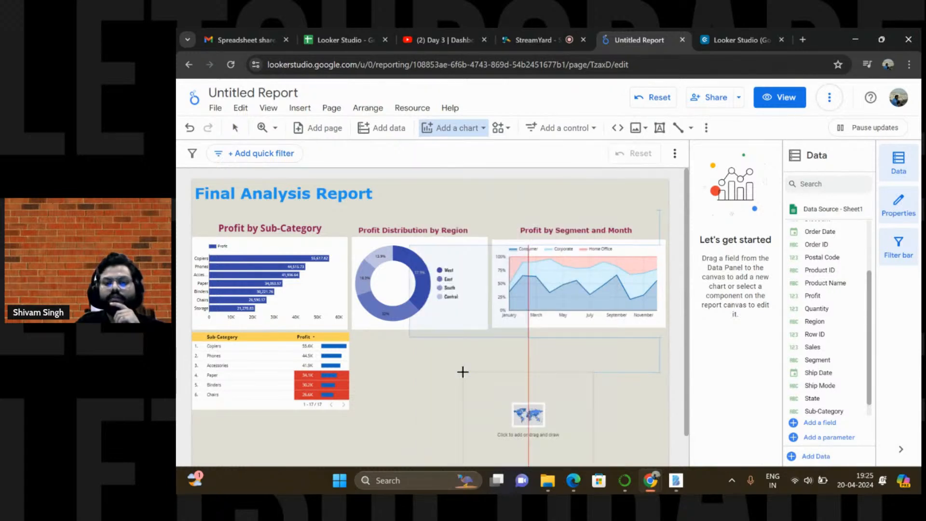
left_click(360, 334)
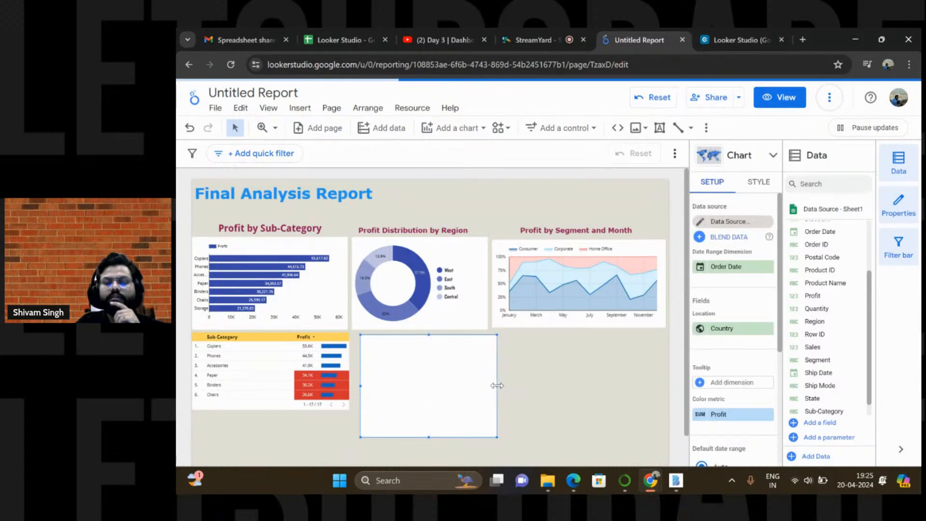
left_click_drag(497, 385, 584, 377)
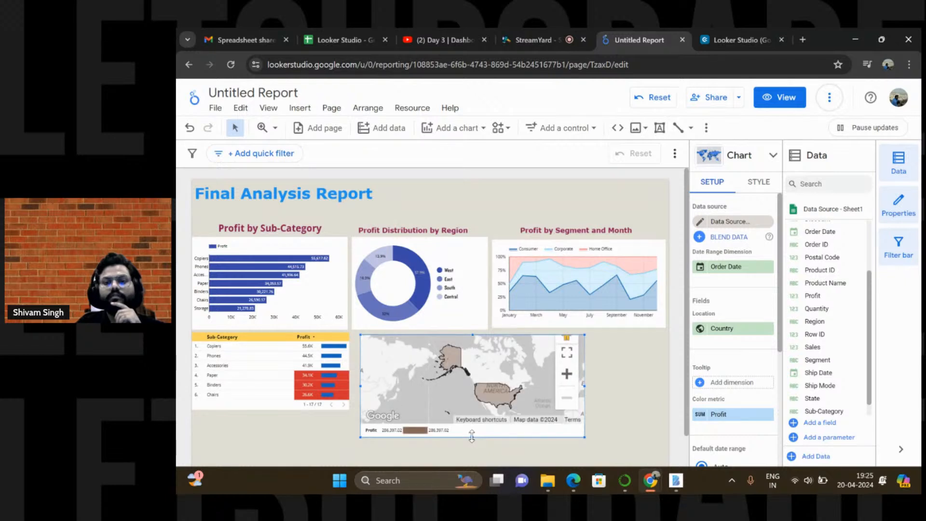
left_click_drag(472, 436, 480, 423)
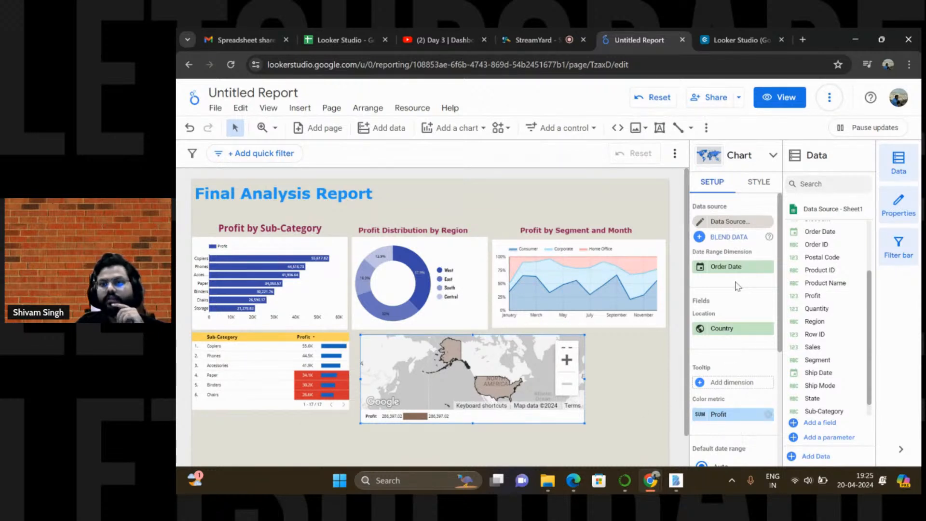
Set the filled map's background layer type to Satellite
left_click(758, 183)
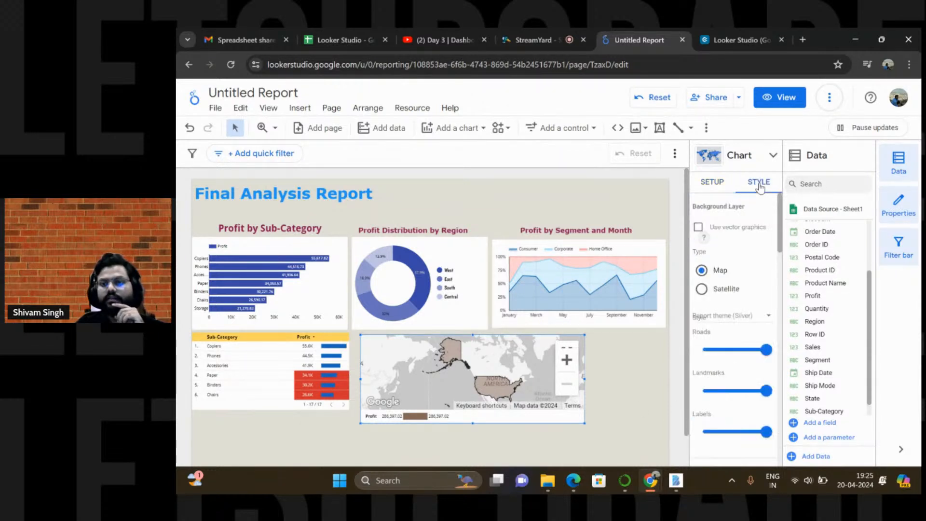
left_click(702, 288)
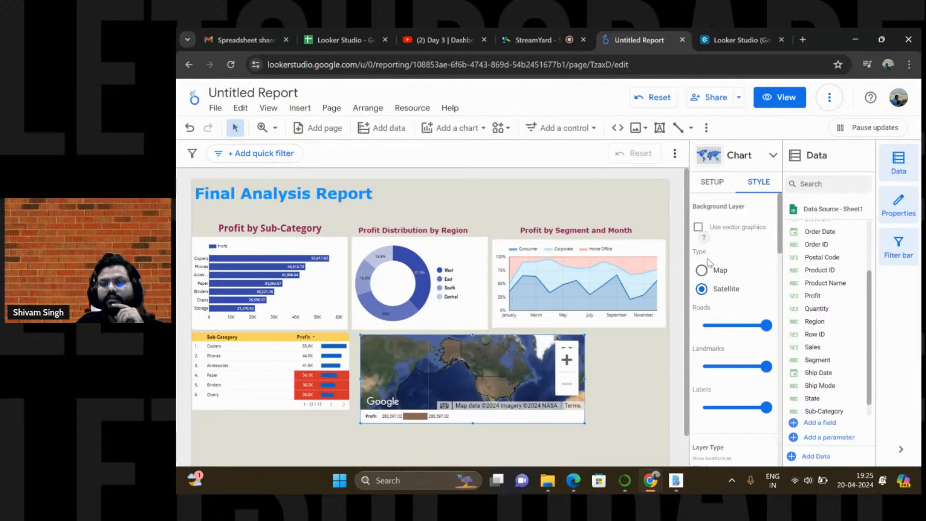
left_click(720, 182)
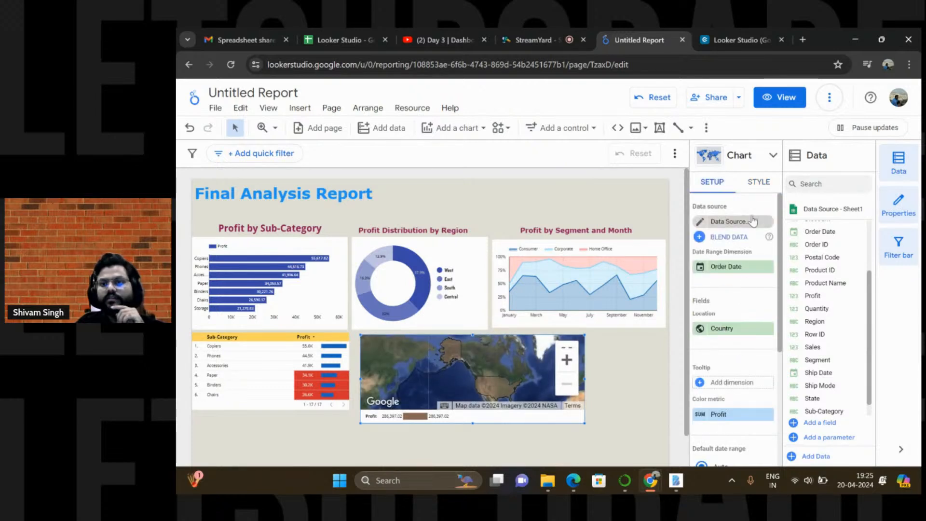
Set the filled map's max color to dark indigo
left_click(759, 186)
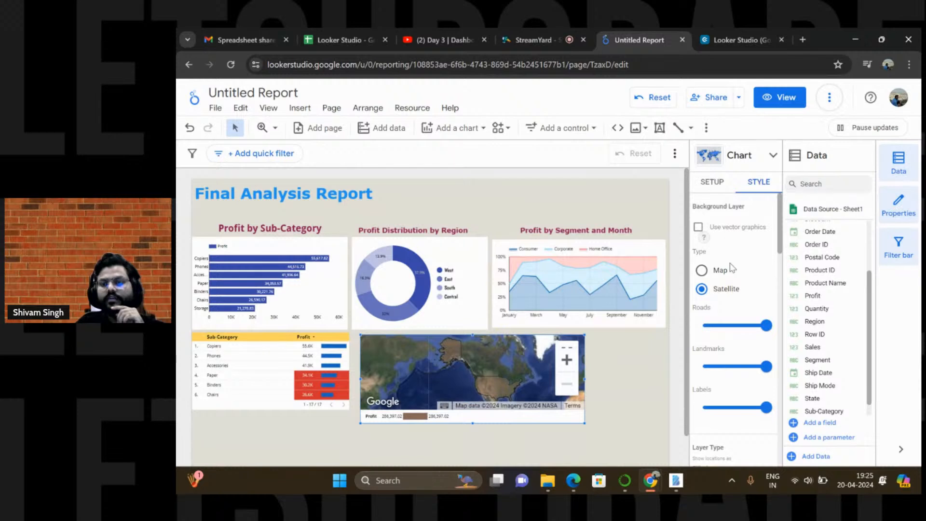
scroll(732, 268, "down", 4)
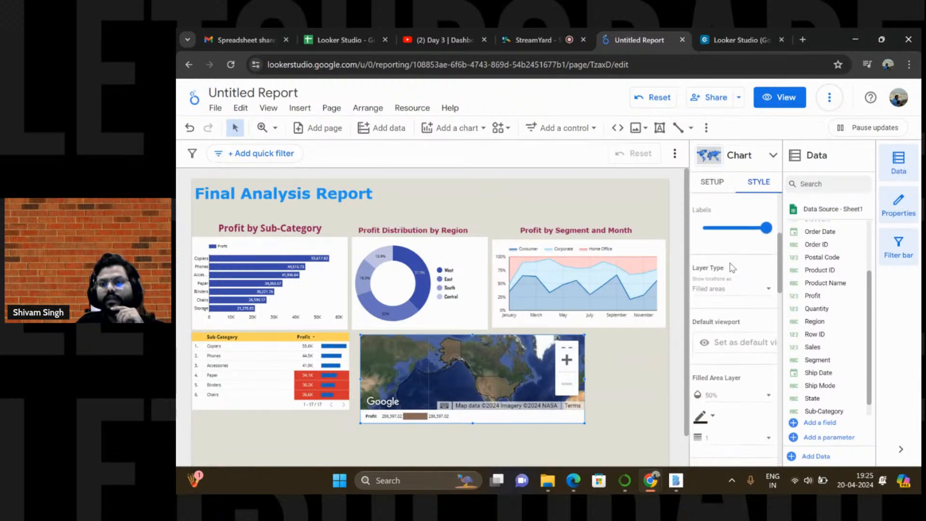
scroll(732, 268, "down", 2)
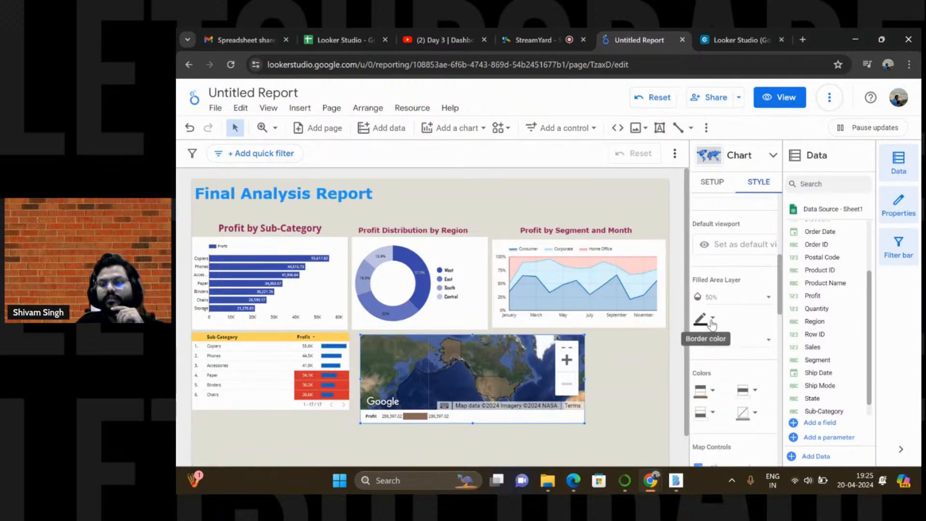
scroll(712, 324, "down", 2)
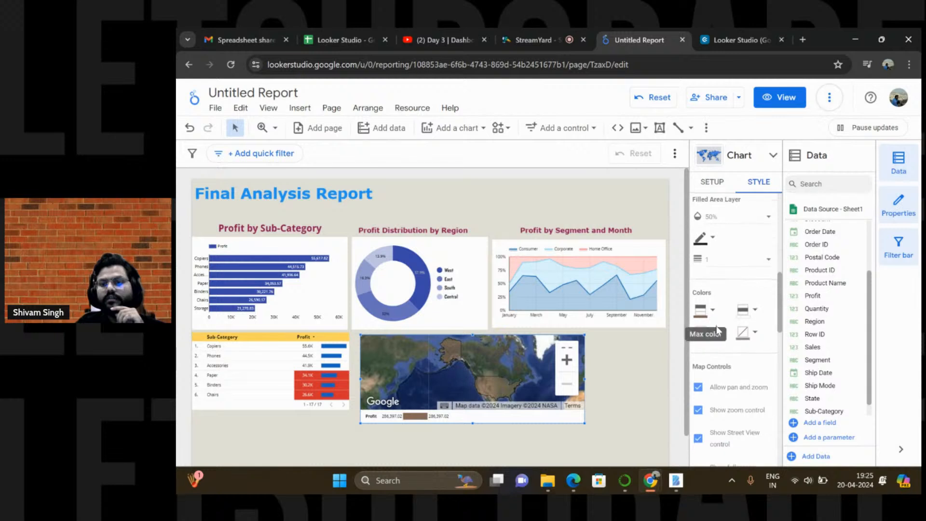
left_click(714, 311)
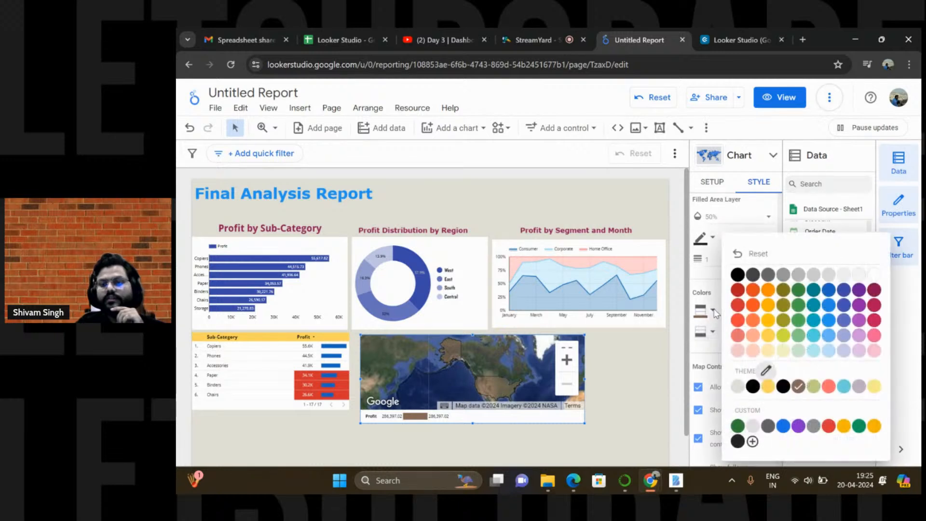
left_click(843, 291)
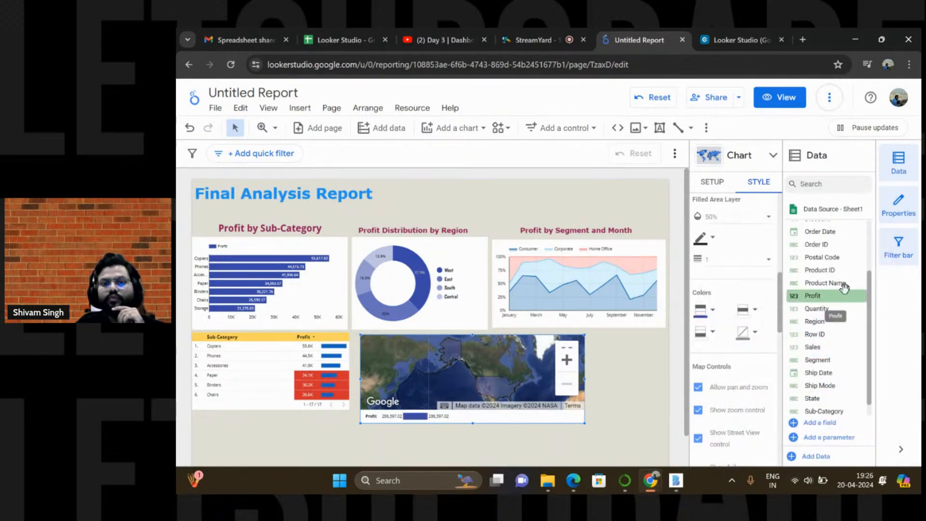
left_click(714, 314)
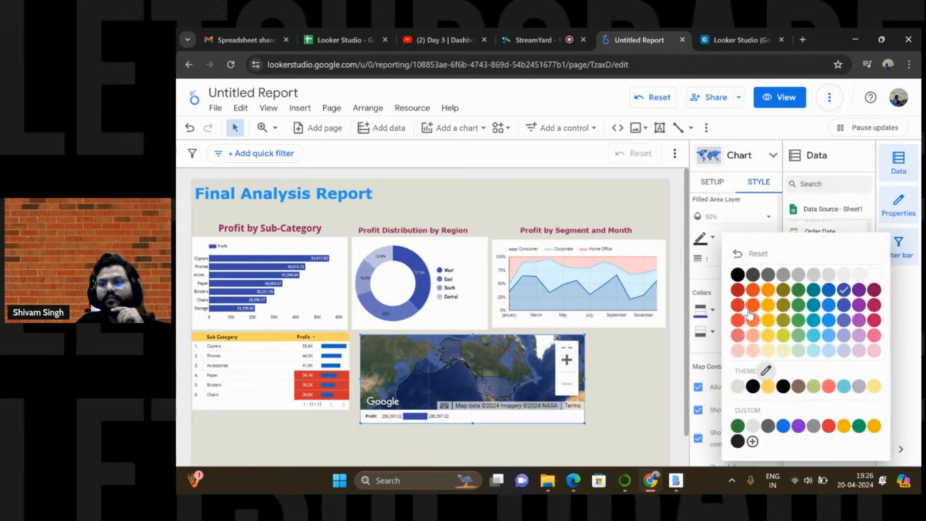
left_click(711, 311)
Set the filled map's background layer type to Map and its mid color to dark blue
scroll(705, 299, "up", 5)
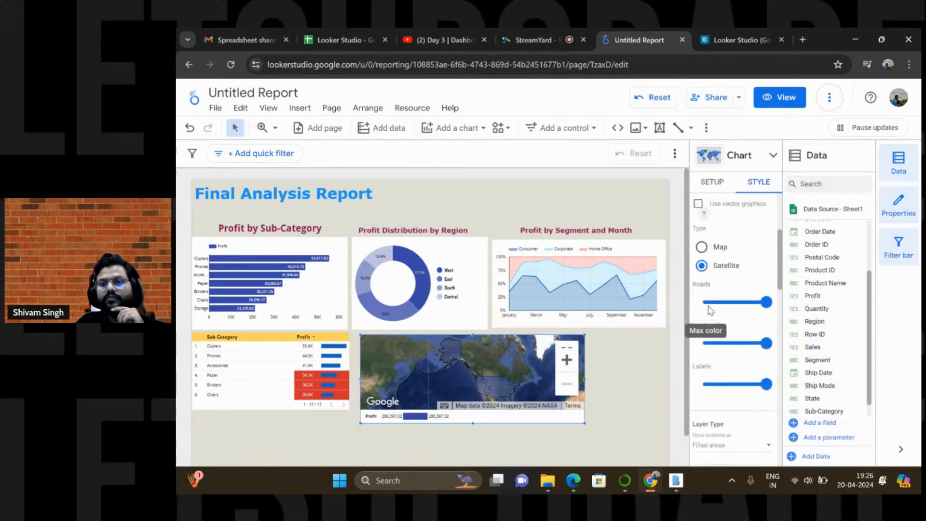
left_click(702, 270)
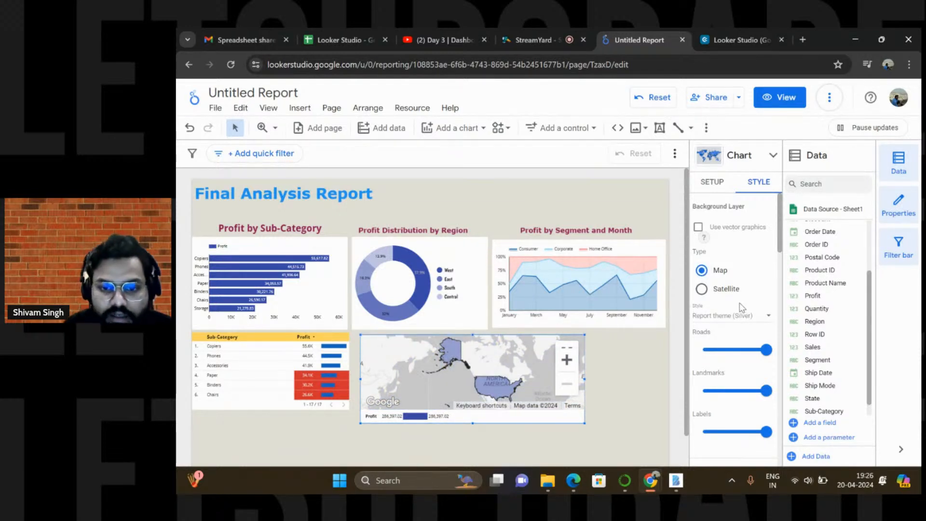
scroll(741, 308, "down", 5)
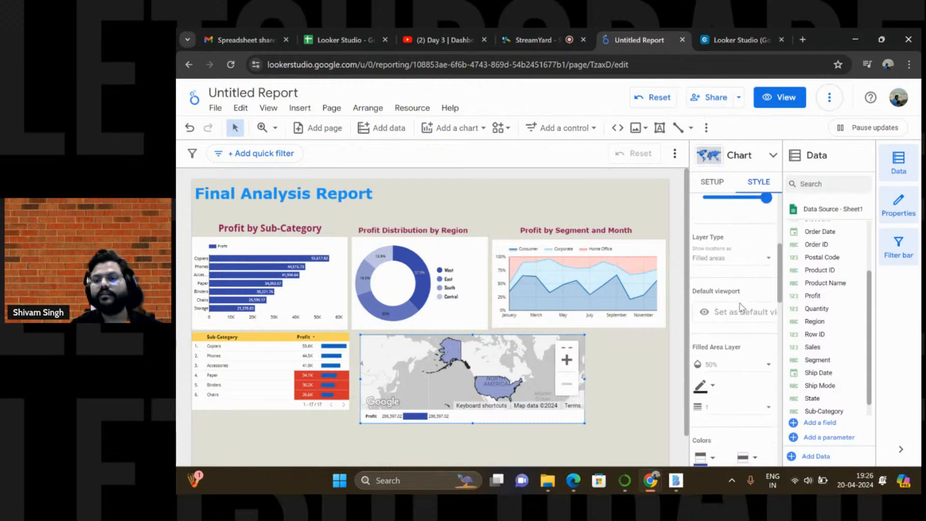
scroll(741, 307, "down", 3)
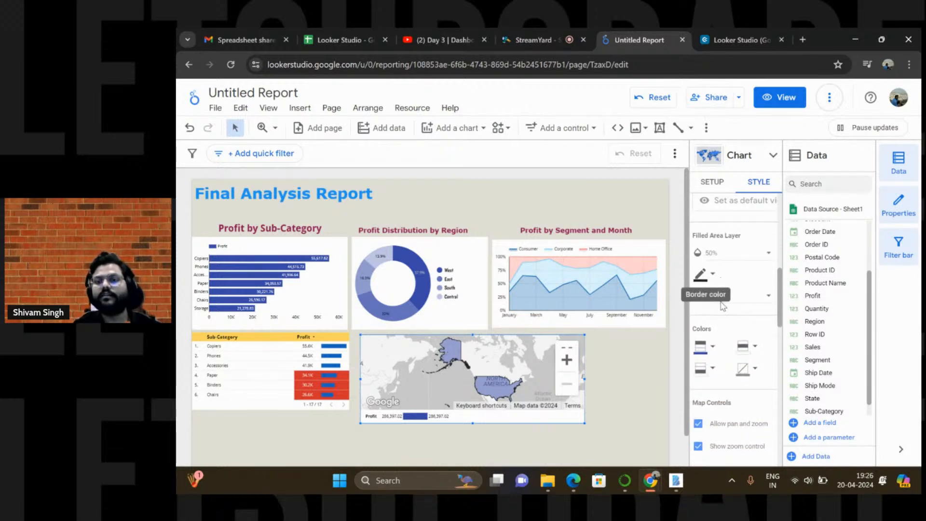
left_click(756, 346)
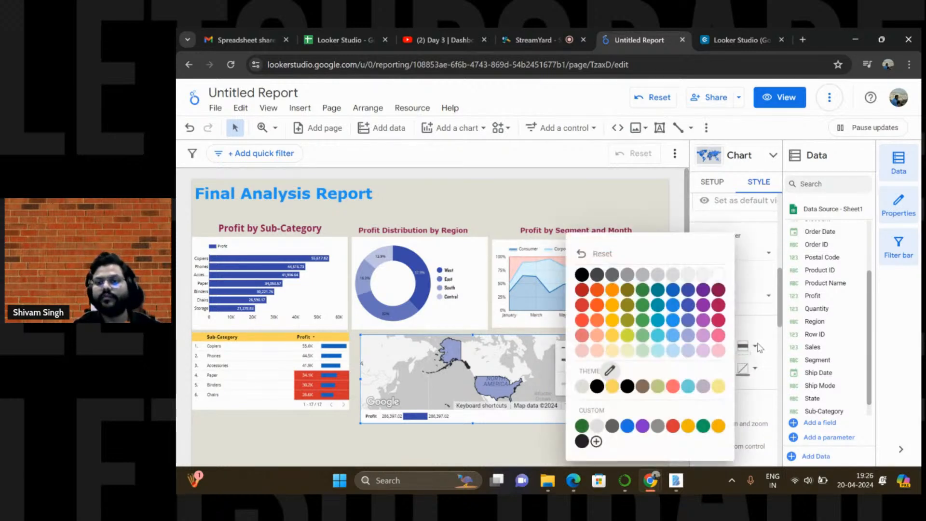
left_click(673, 292)
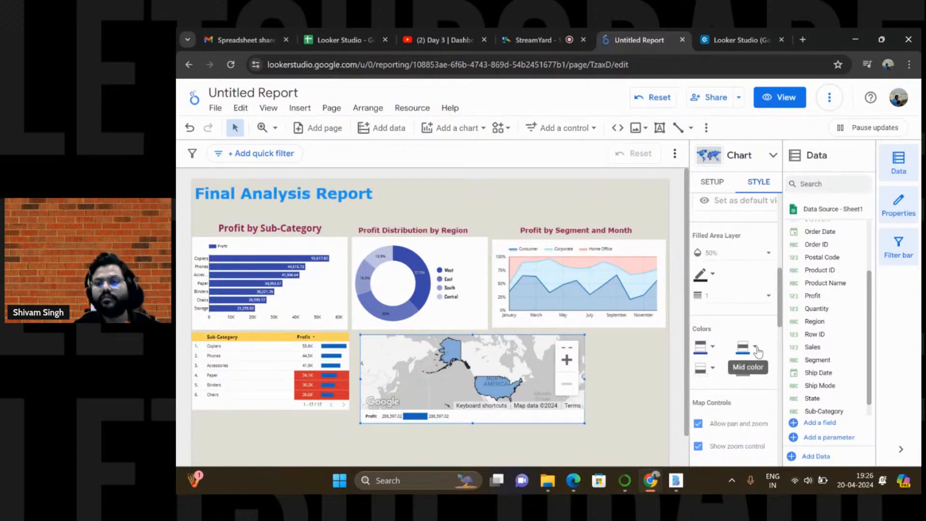
Keep the filled map's max color dark indigo, and set its mid color to medium blue and its min color to light blue
left_click(710, 347)
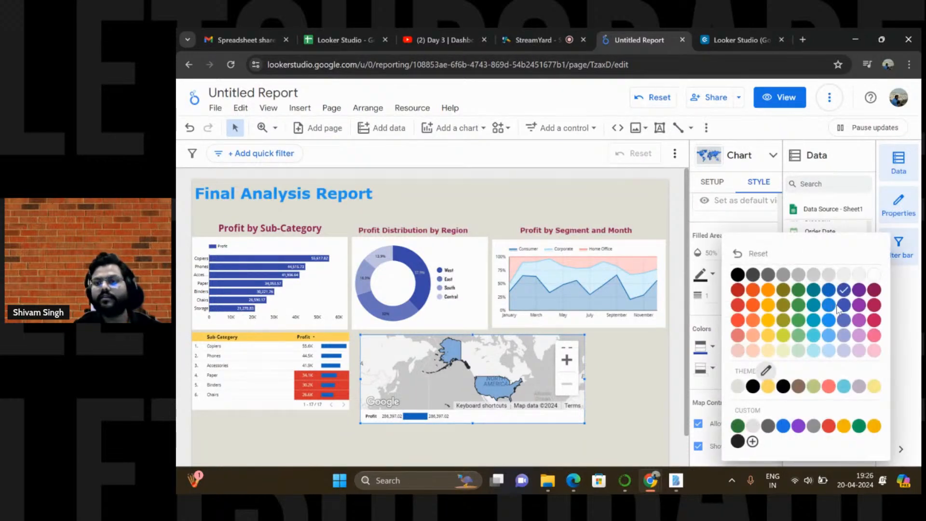
left_click(847, 293)
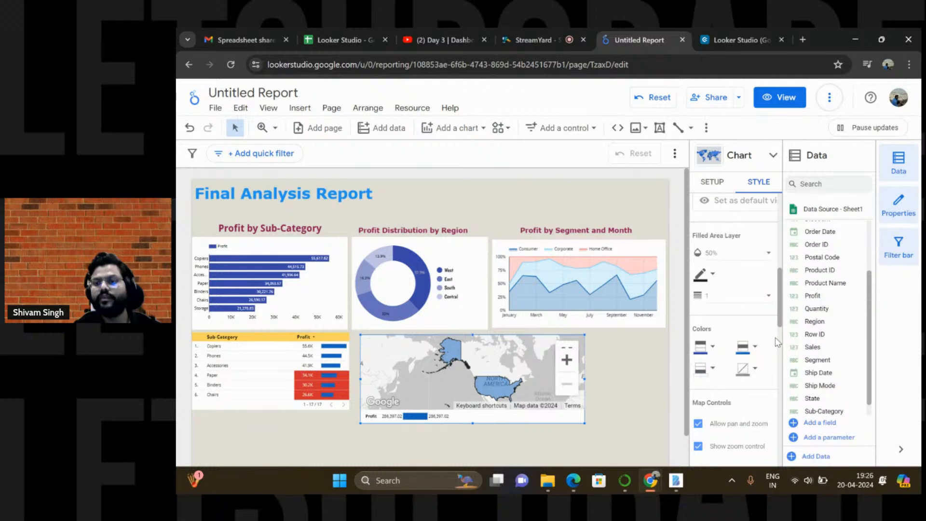
left_click(756, 349)
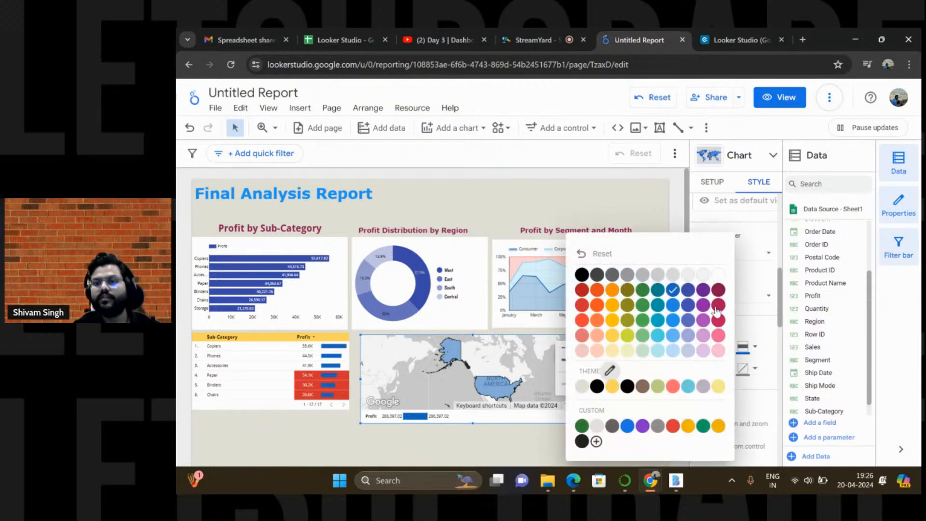
left_click(676, 307)
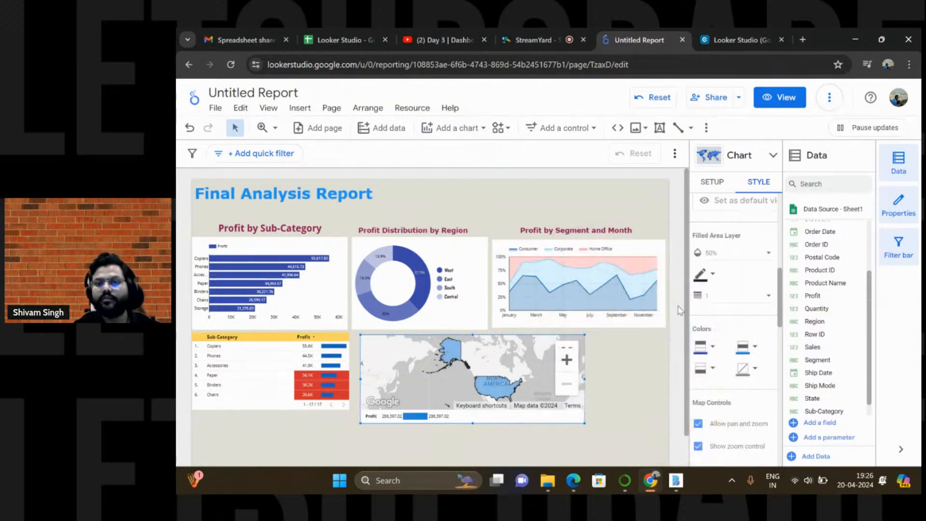
left_click(707, 370)
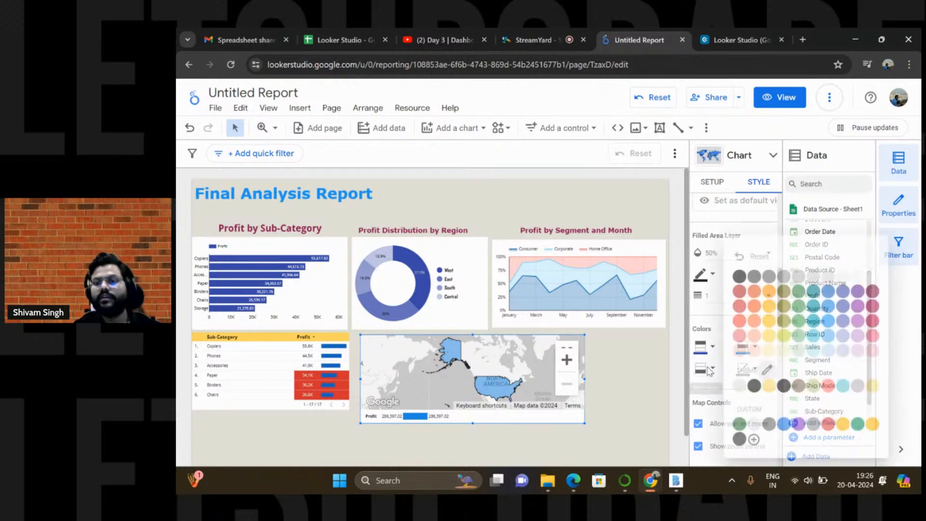
left_click(826, 339)
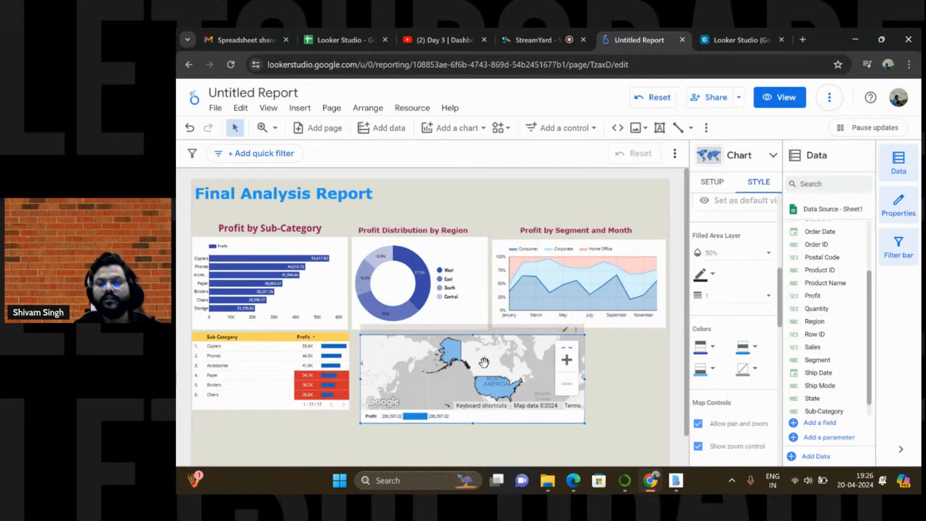
Replace the filled map's Country location field with City and zoom the map to inspect the plotted cities
scroll(733, 282, "up", 3)
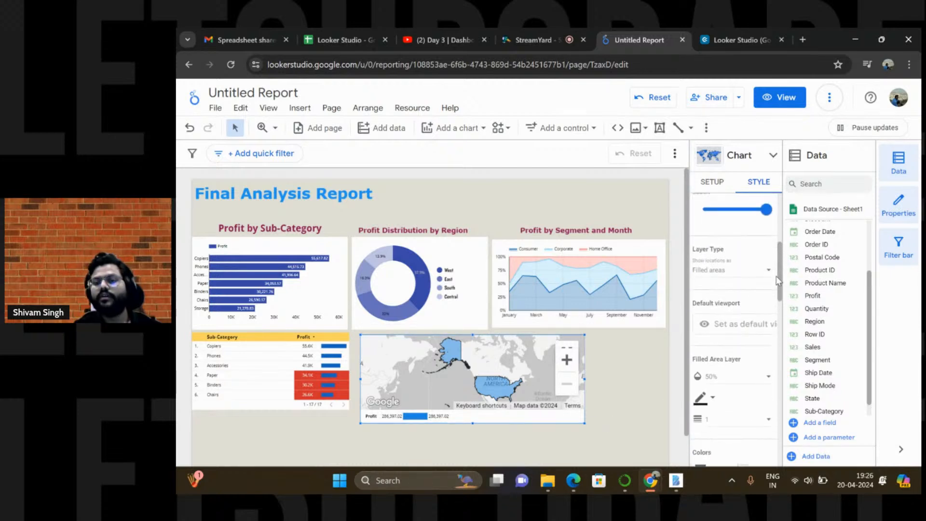
scroll(732, 282, "up", 3)
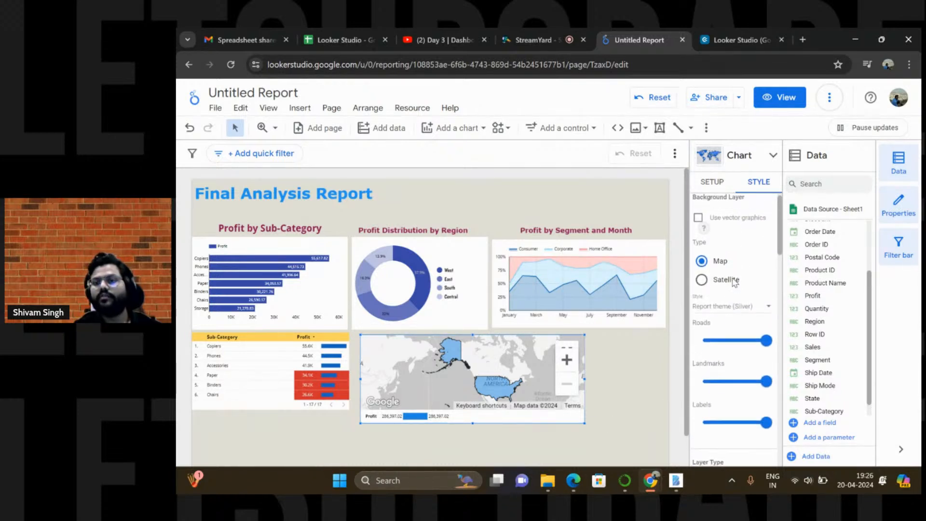
left_click(711, 187)
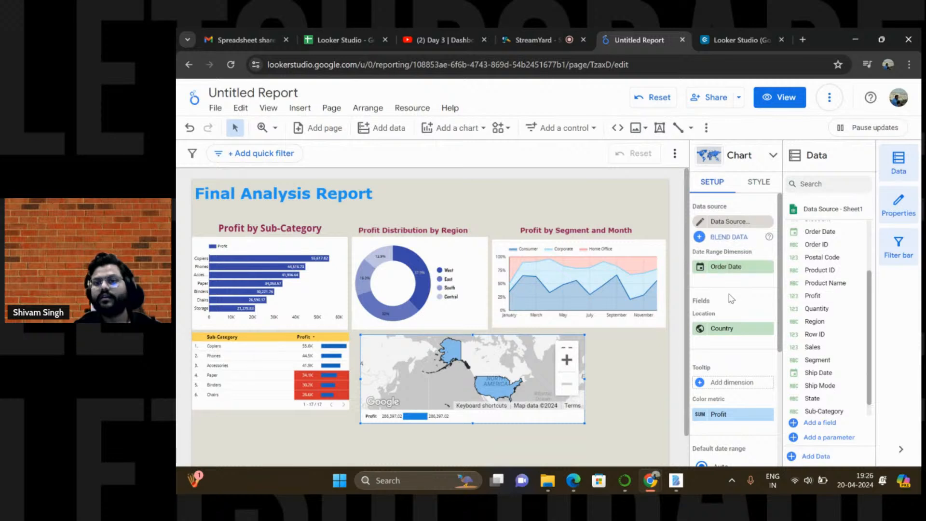
scroll(730, 299, "down", 1)
scroll(815, 279, "up", 3)
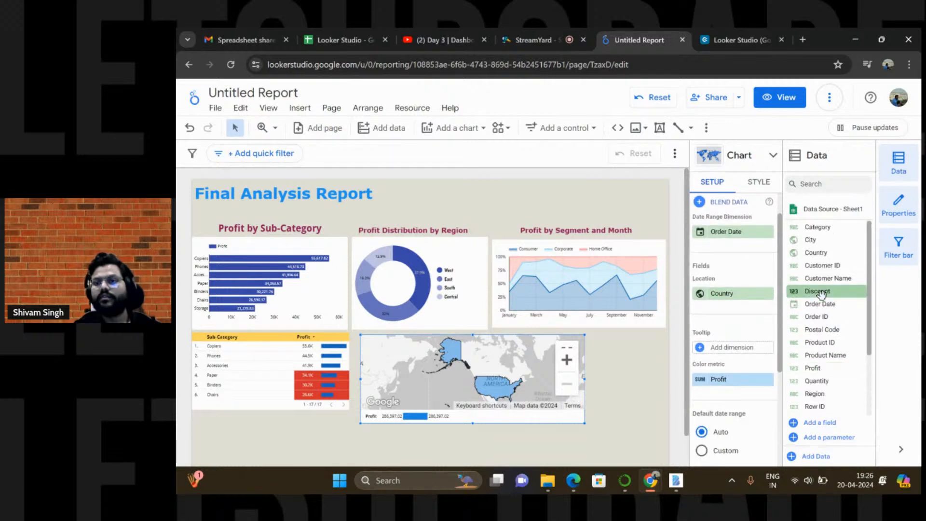
left_click_drag(810, 241, 728, 304)
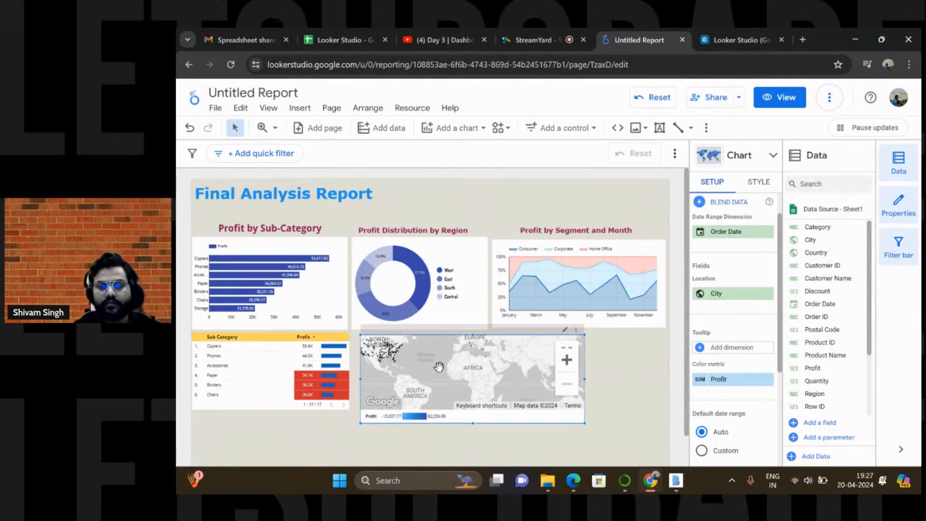
scroll(440, 368, "down", 5)
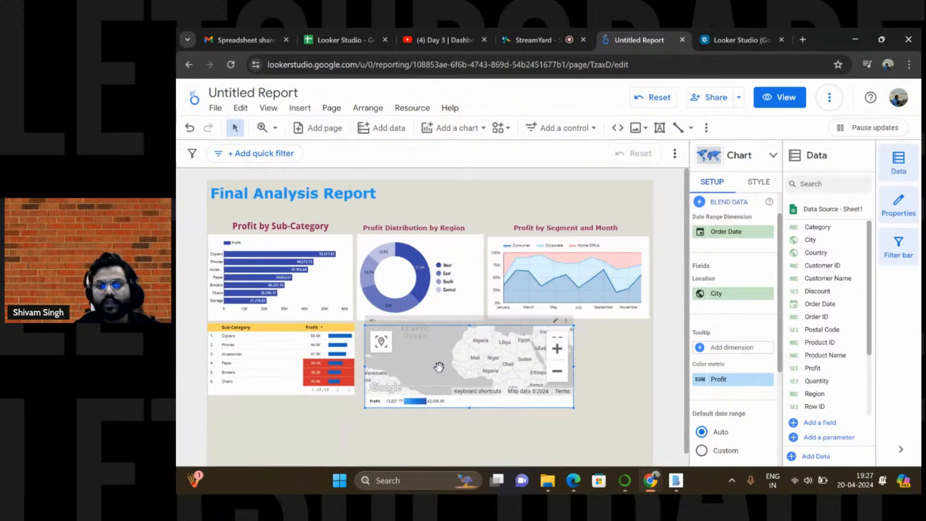
scroll(442, 372, "up", 5)
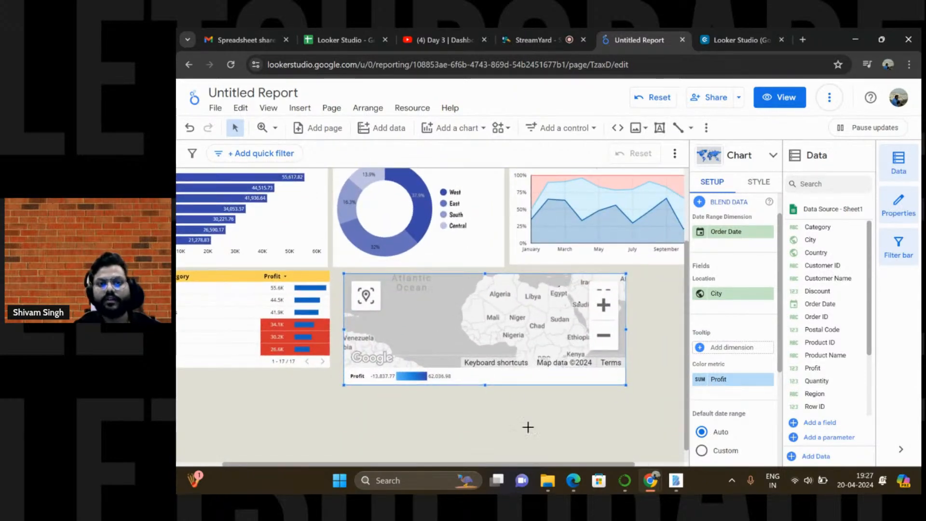
Delete the Google Maps filled map from the report
left_click(528, 428)
left_click(587, 374)
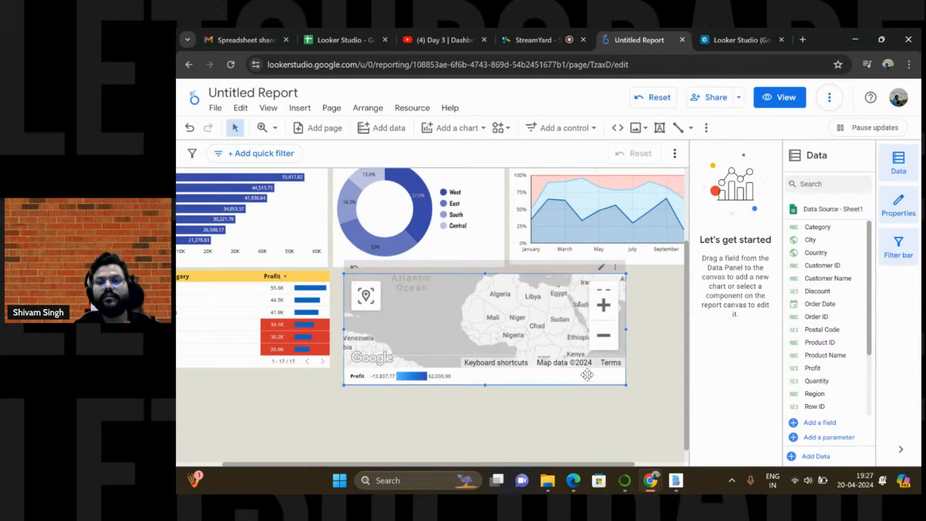
key("Delete")
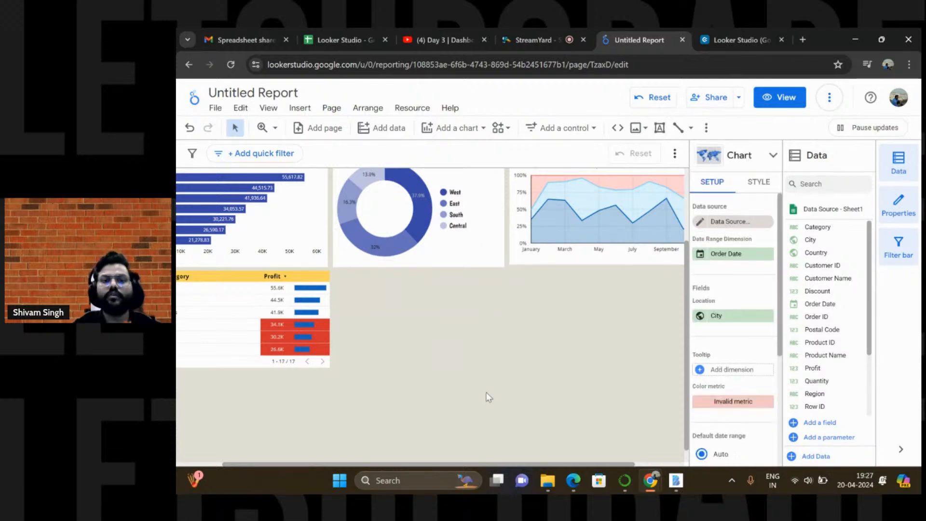
Add a slightly shortened geo chart beside the sub-category table, with City as its geo dimension
key("ctrl+alt+0")
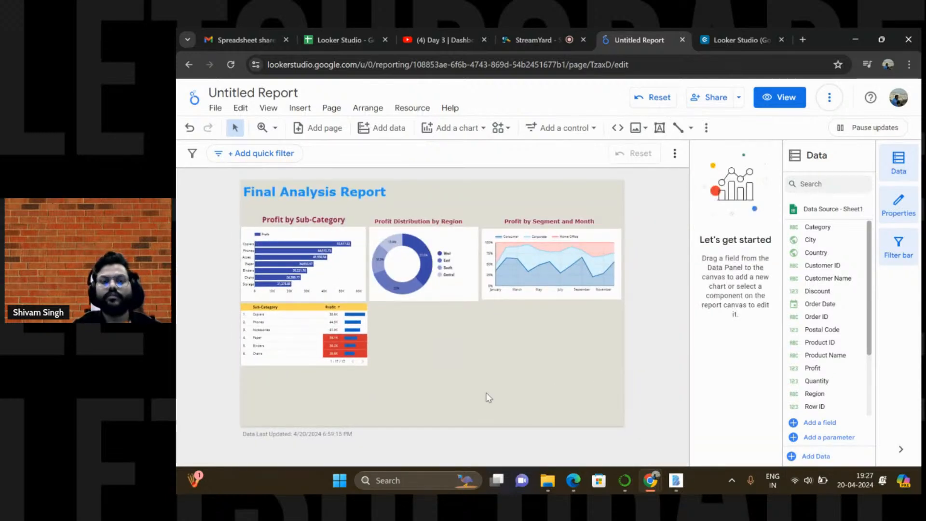
key("ctrl+alt+equal")
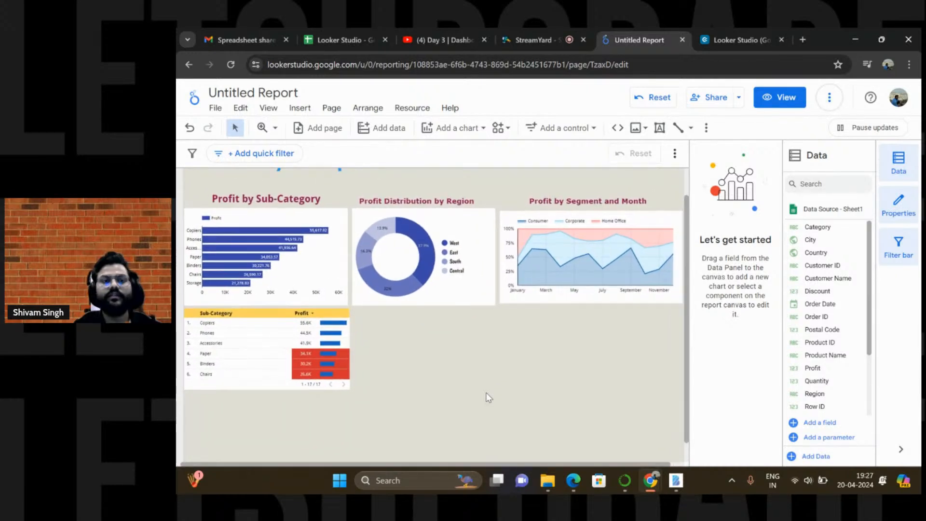
scroll(420, 373, "up", 1)
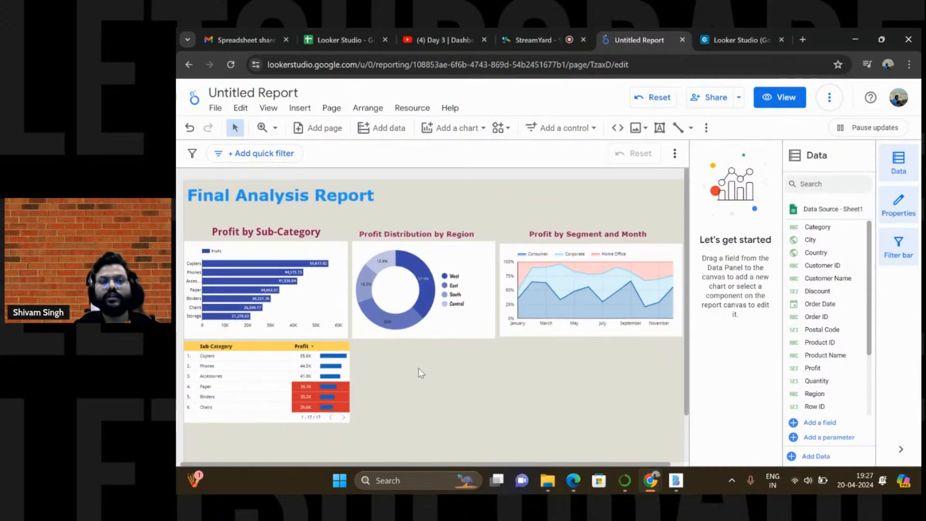
left_click(456, 128)
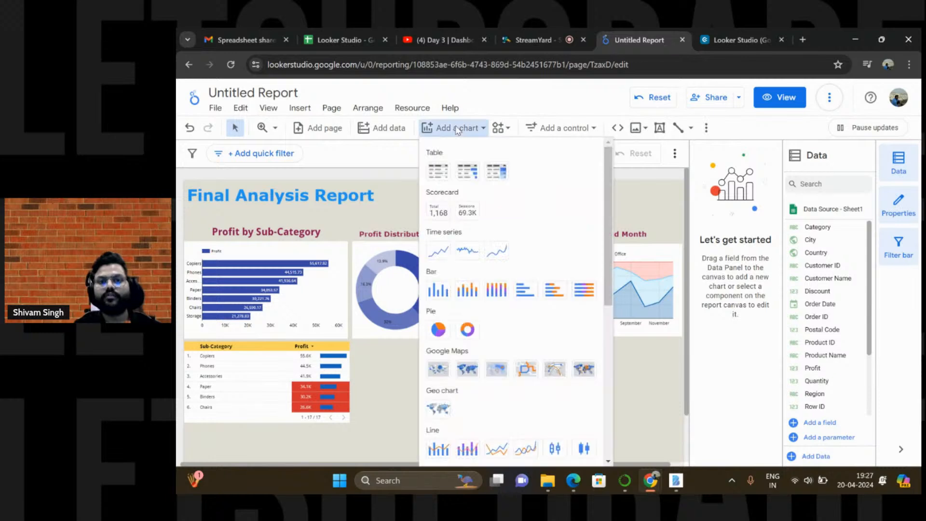
left_click(439, 410)
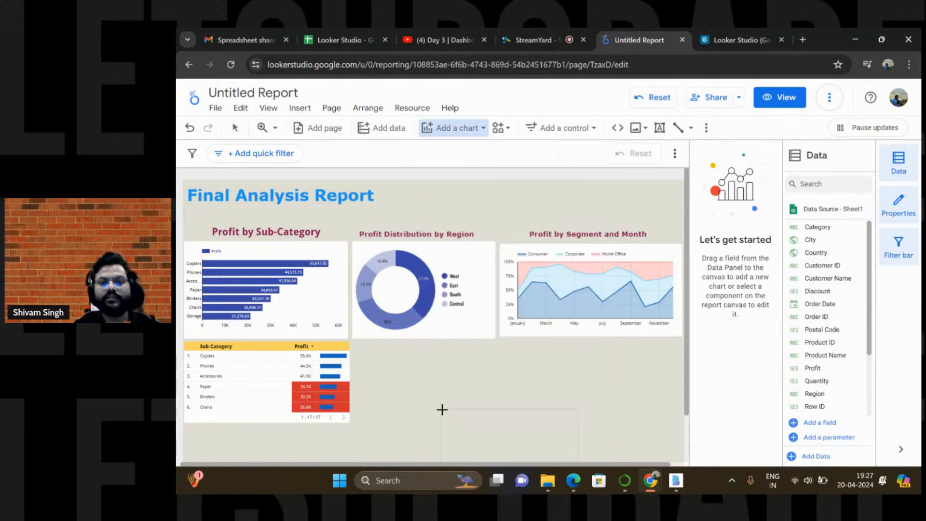
left_click(358, 338)
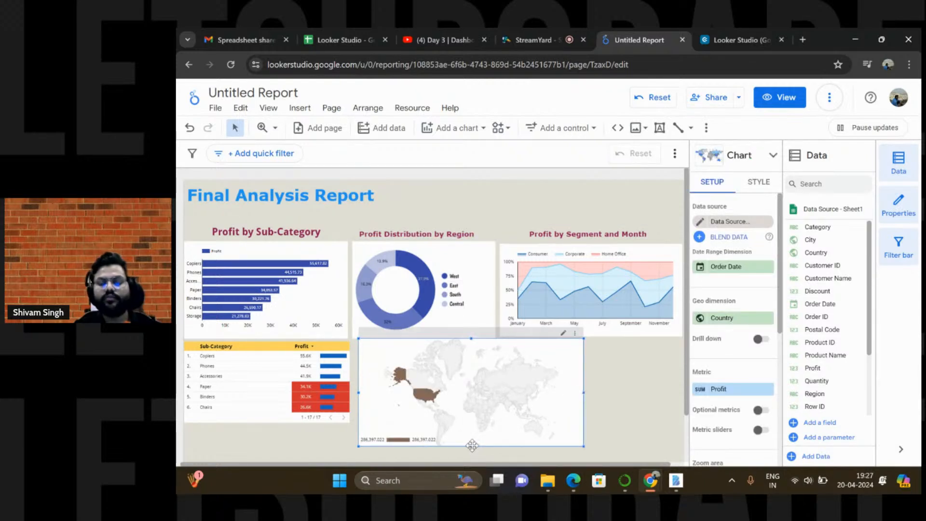
left_click_drag(471, 444, 471, 431)
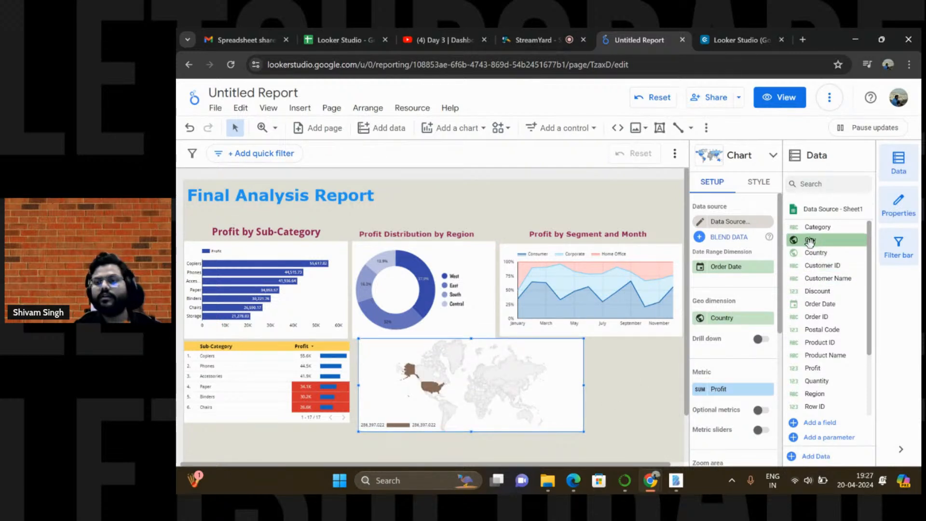
left_click_drag(808, 242, 722, 319)
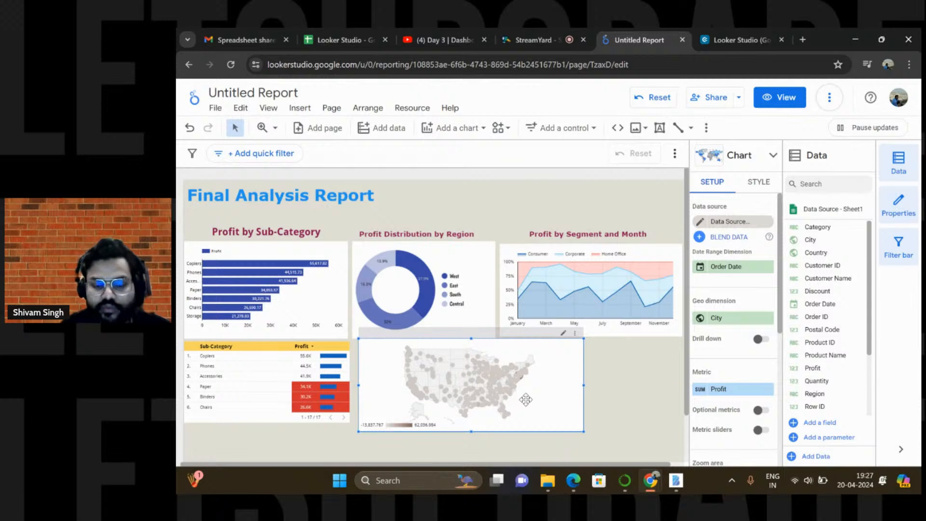
Set the geo chart's max color to dark indigo, mid color to dark blue and min color to bright blue
left_click(763, 185)
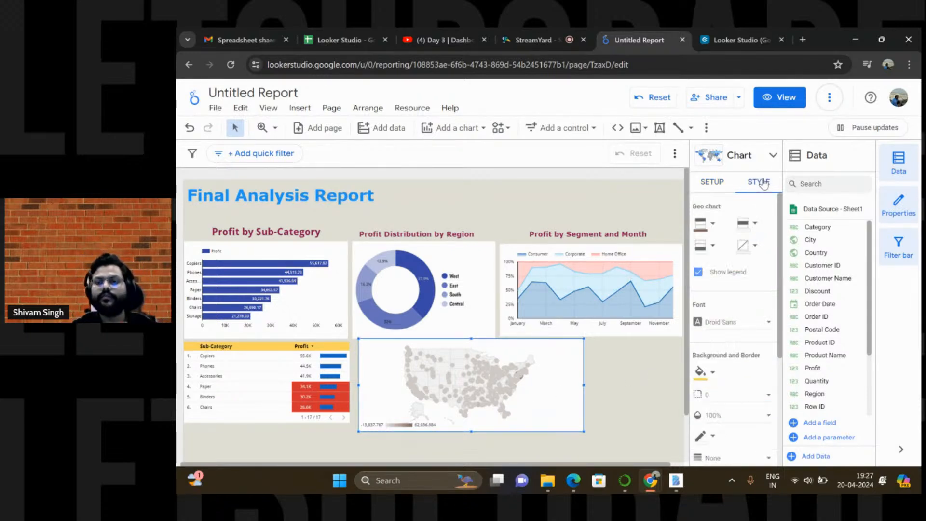
left_click(712, 224)
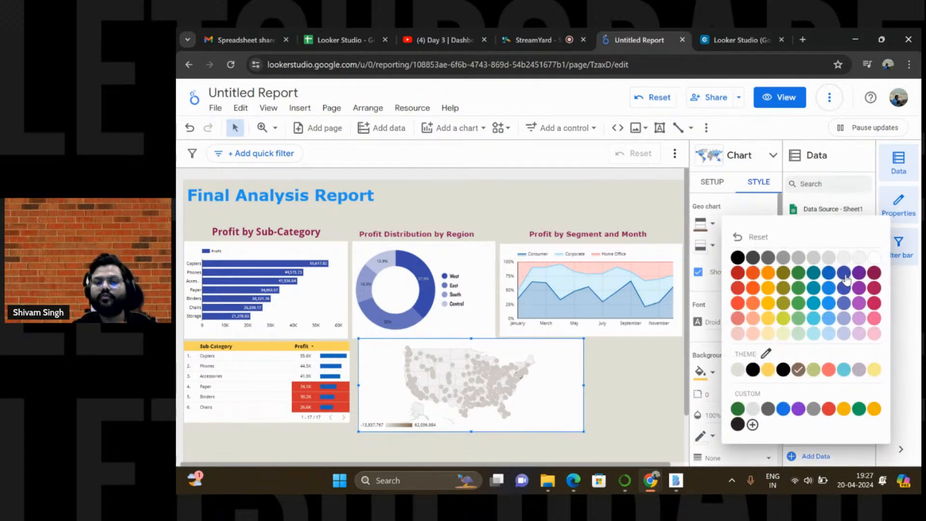
left_click(844, 274)
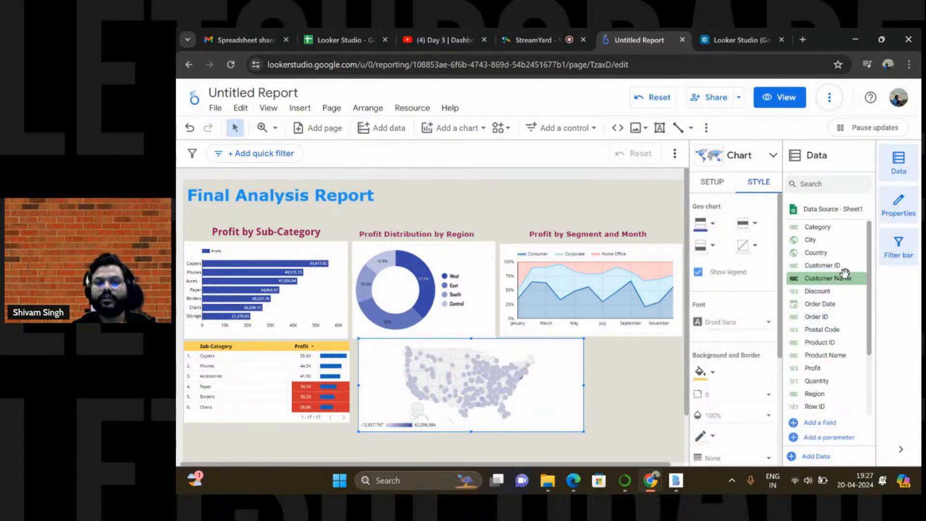
left_click(755, 227)
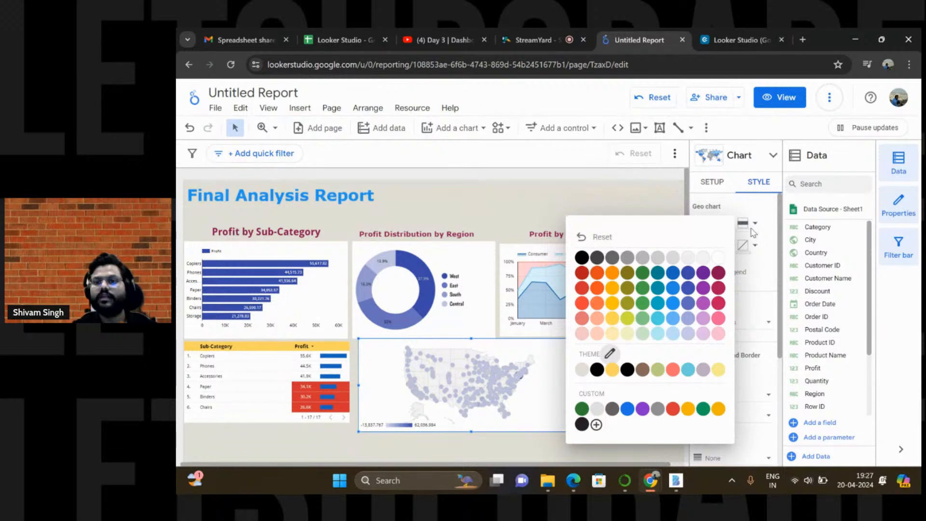
left_click(674, 276)
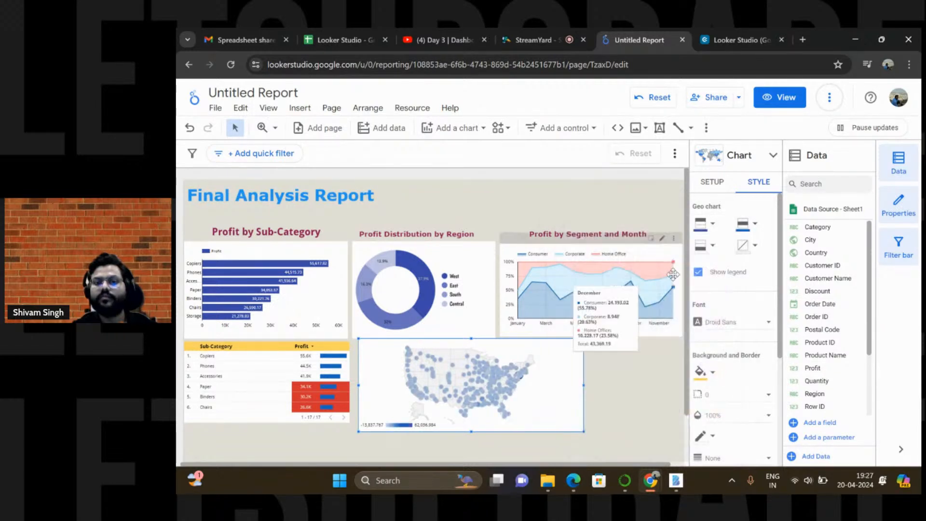
left_click(713, 247)
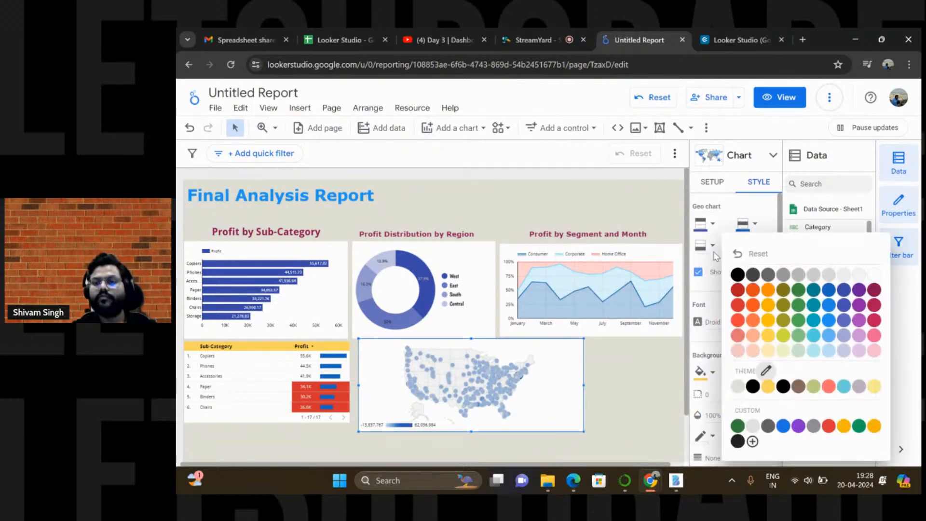
left_click(830, 328)
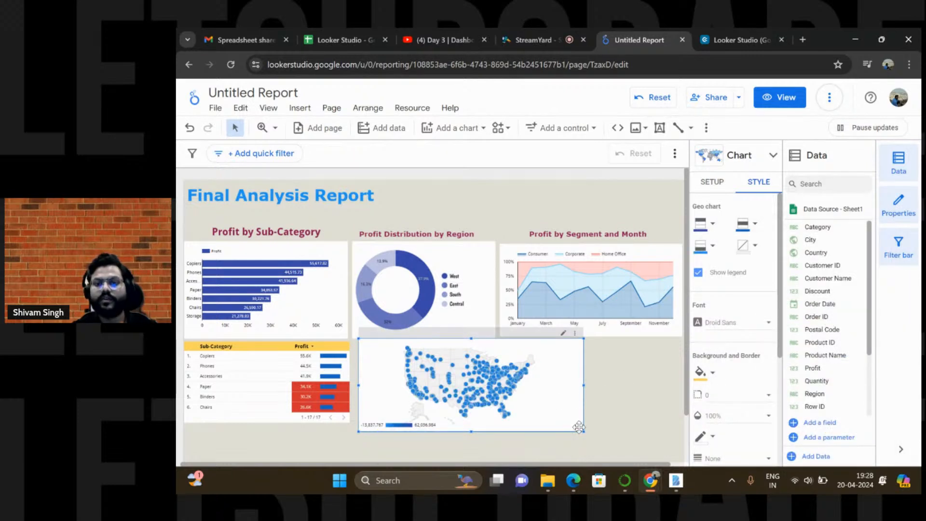
Move the geo chart closer to the sub-category table, then make it narrower and slightly taller
left_click_drag(582, 428, 589, 431)
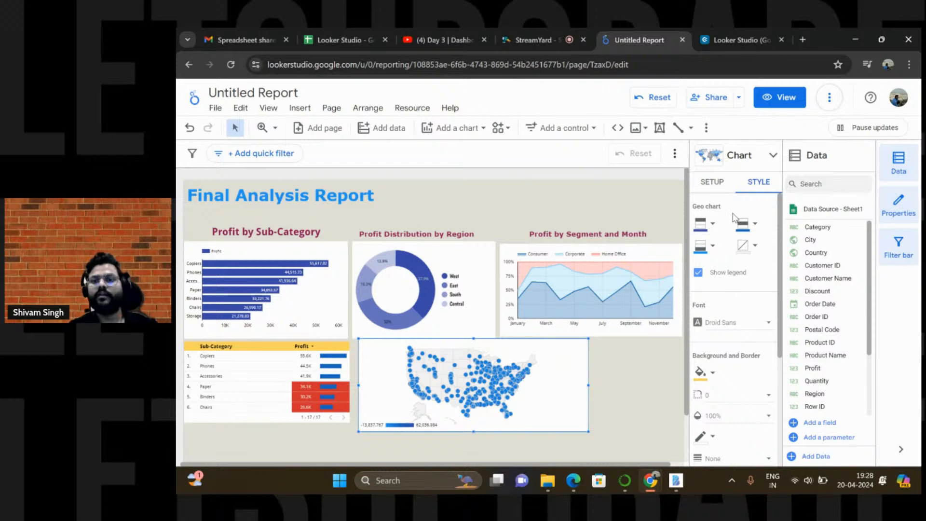
left_click(714, 188)
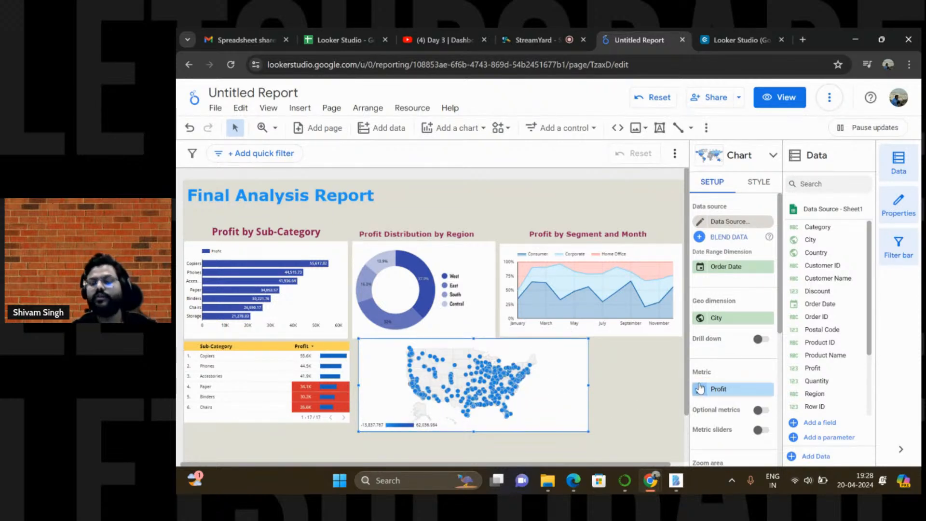
scroll(724, 378, "down", 3)
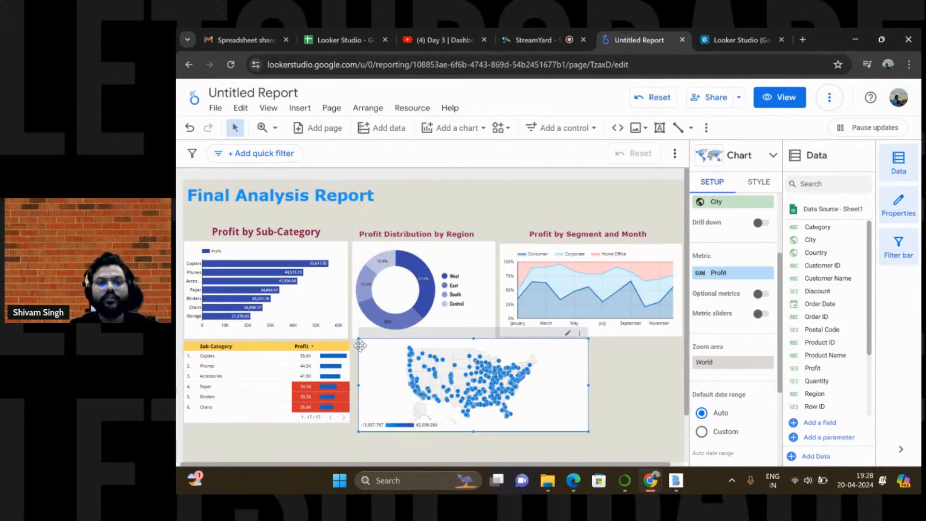
left_click_drag(359, 347, 356, 350)
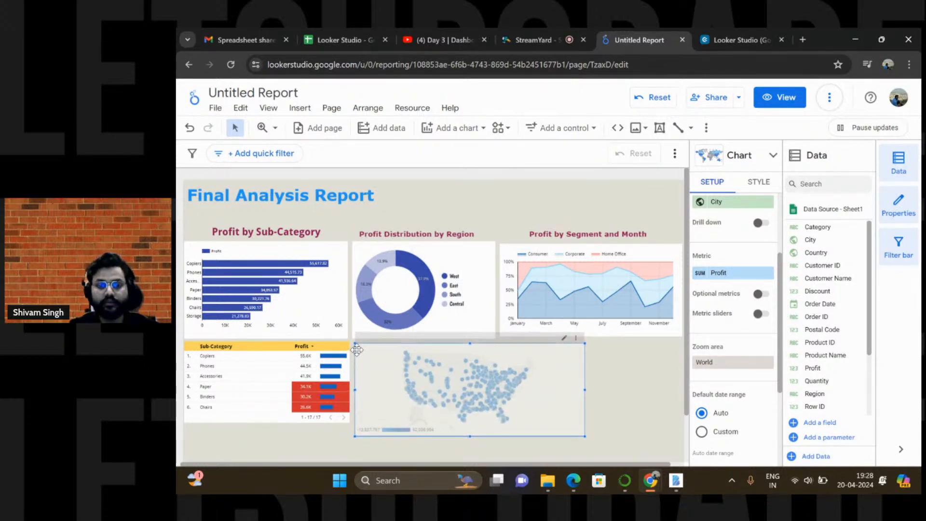
left_click_drag(582, 432, 547, 446)
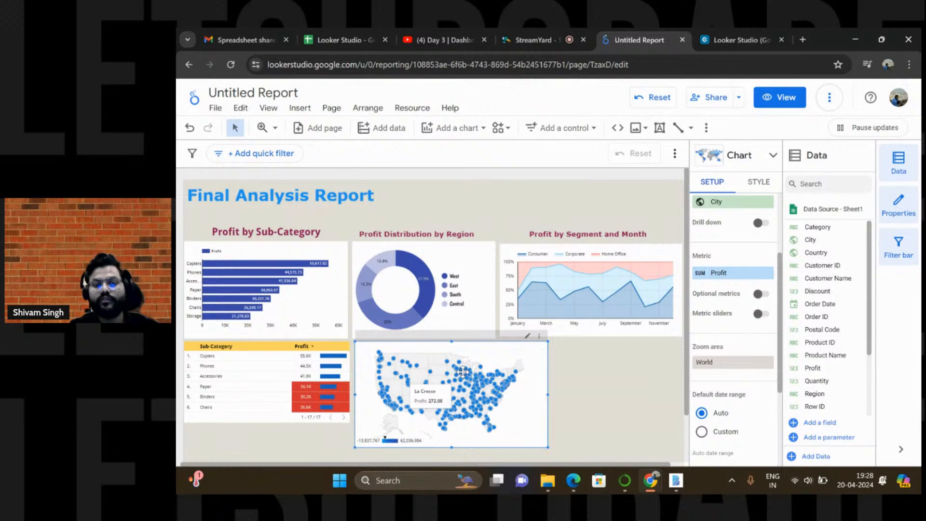
Set the geo chart's min color to bright red
scroll(720, 263, "up", 1)
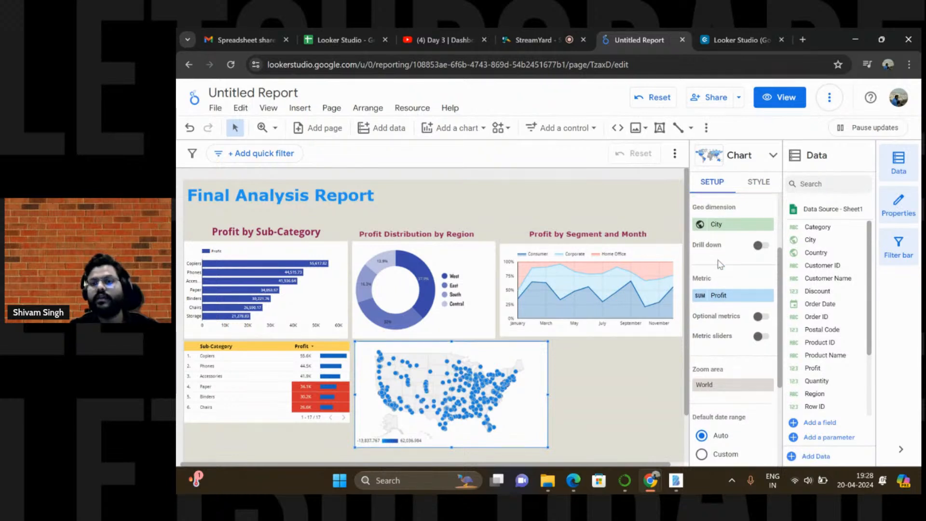
left_click(756, 183)
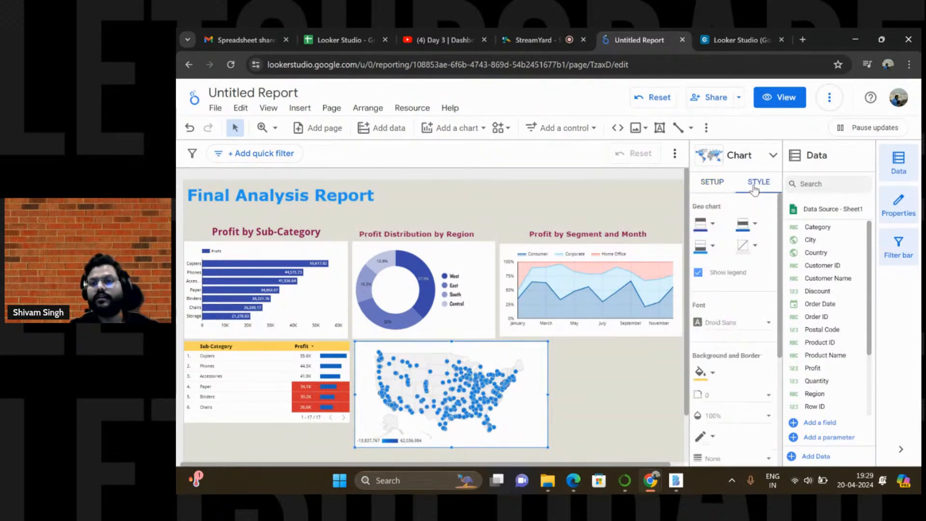
left_click(712, 225)
left_click(846, 274)
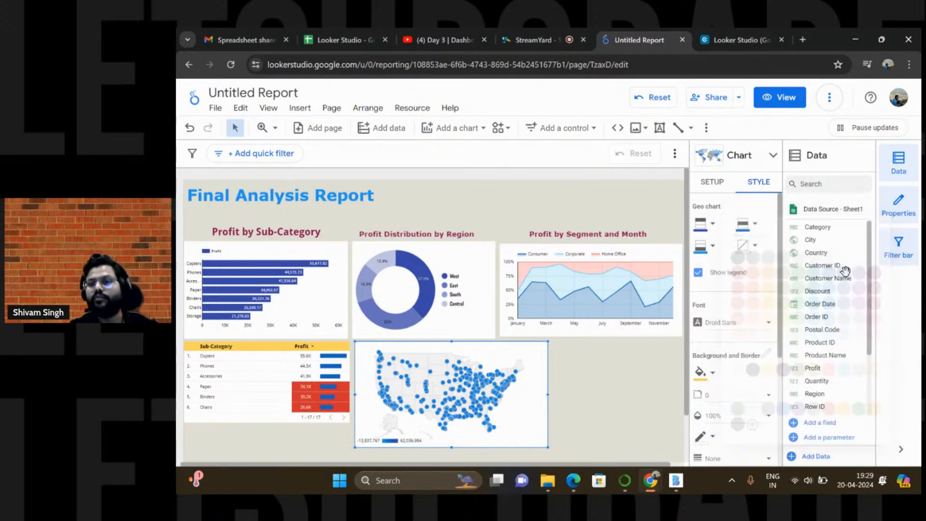
left_click(714, 248)
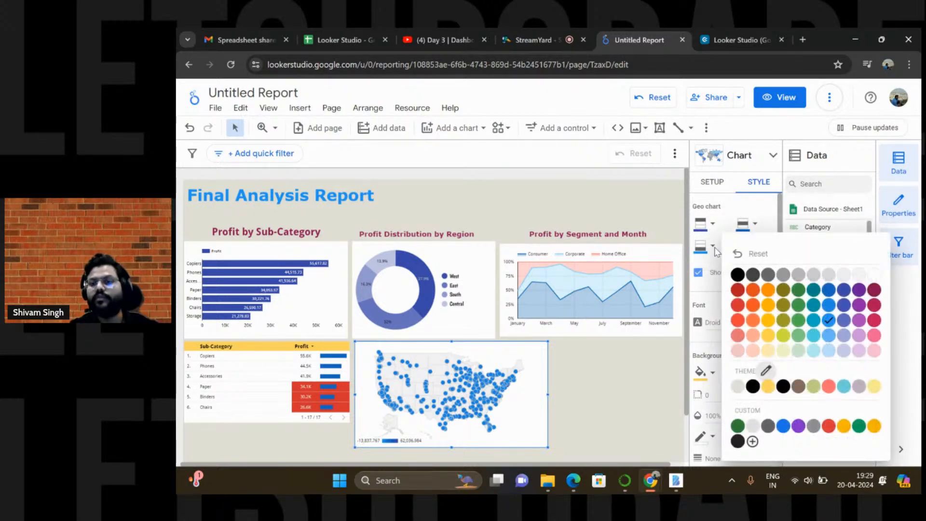
left_click(739, 308)
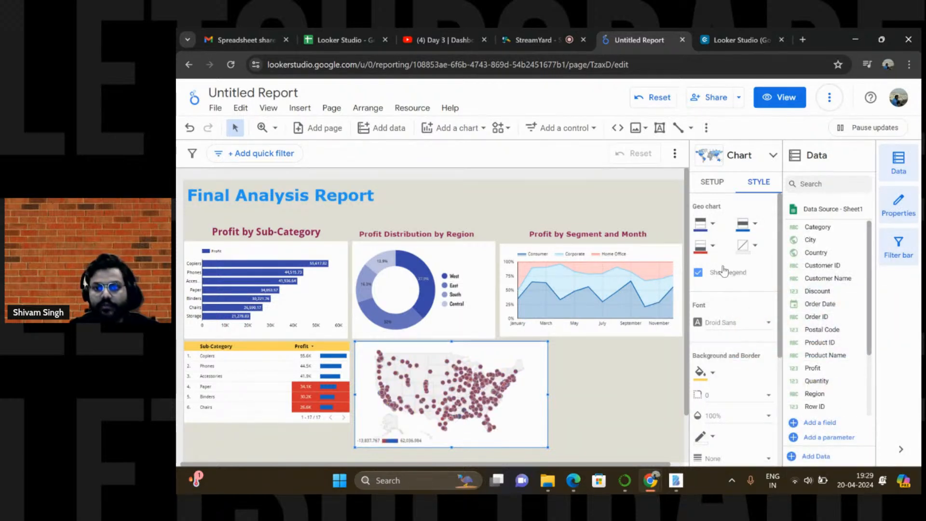
left_click(713, 250)
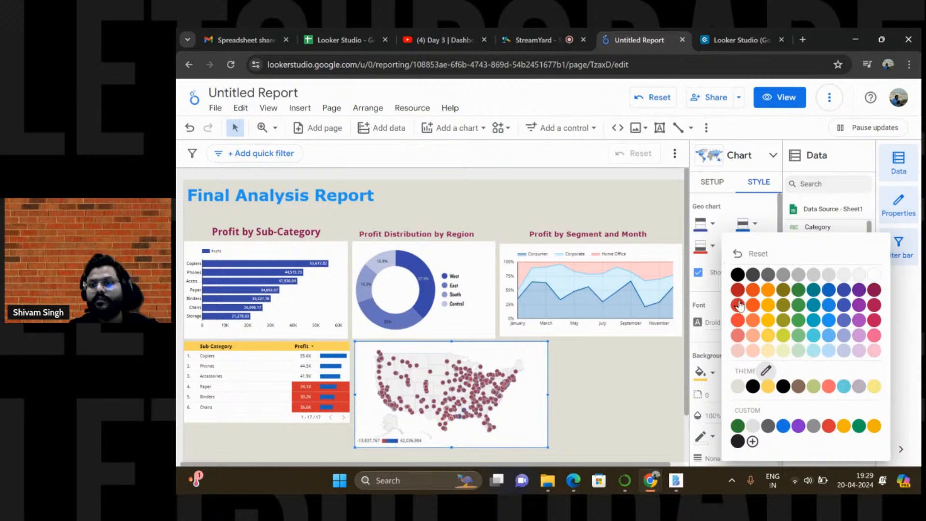
left_click(736, 321)
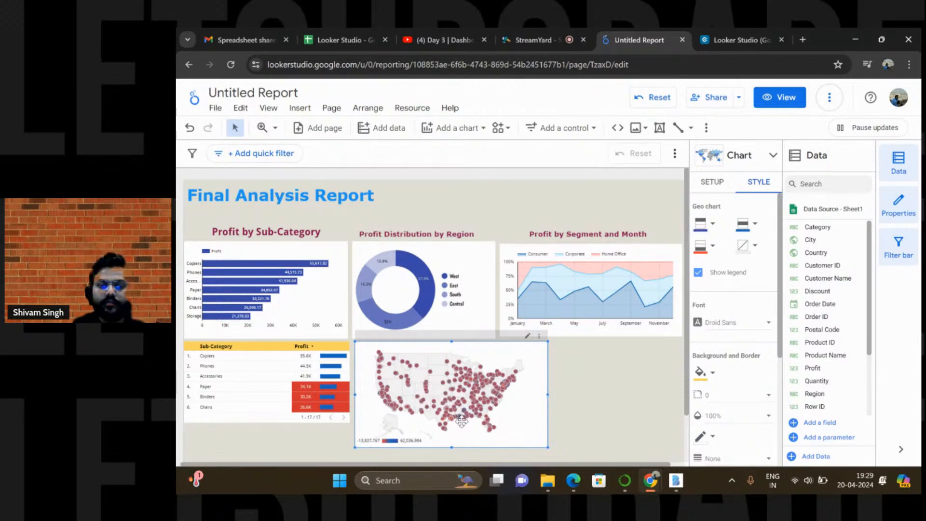
Set the geo chart's max color to dark green and its mid color to blue, then check city profit values on the map
left_click(711, 225)
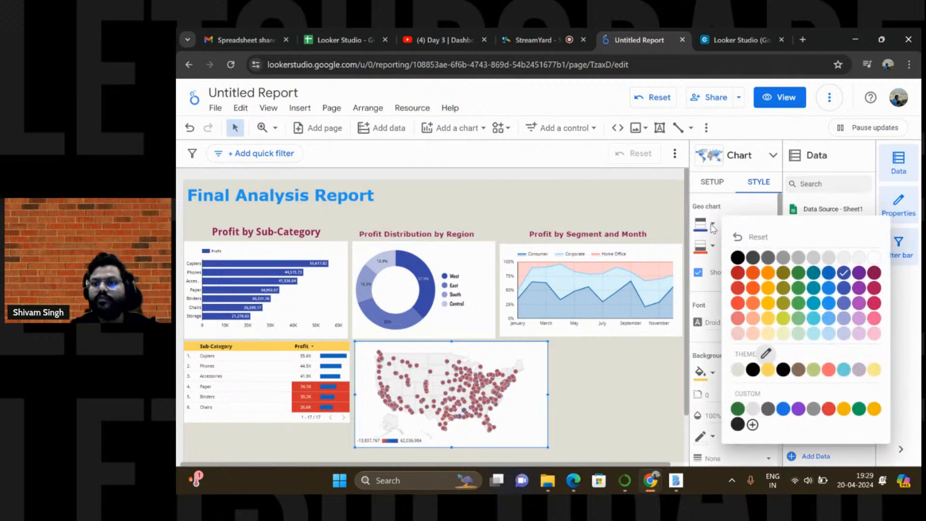
left_click(797, 275)
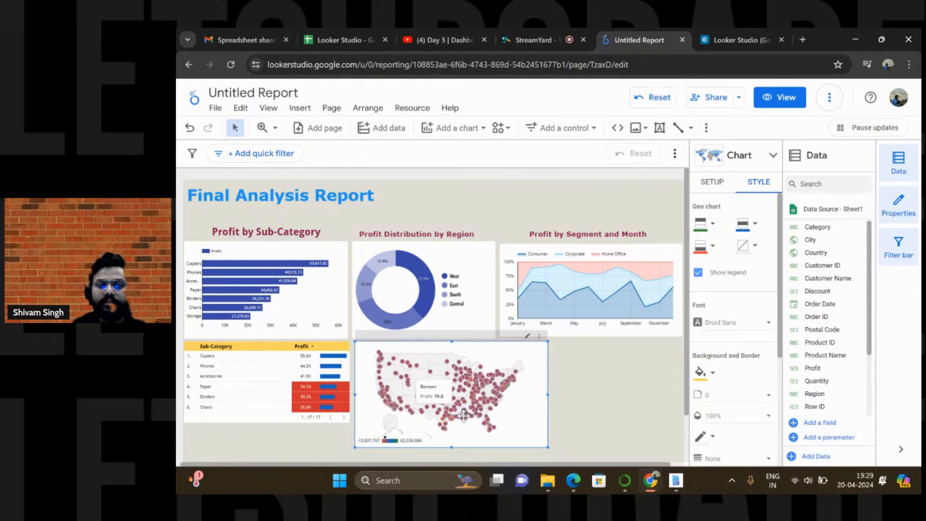
left_click(756, 226)
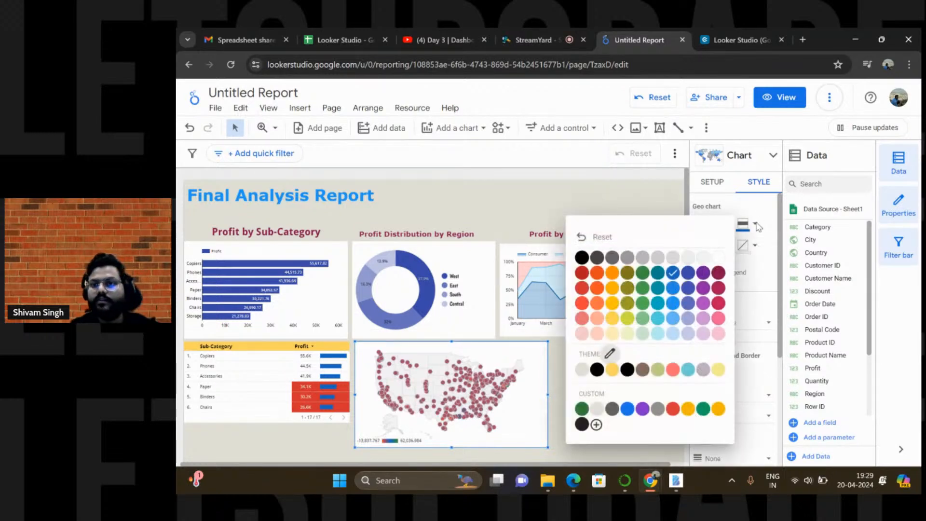
left_click(675, 295)
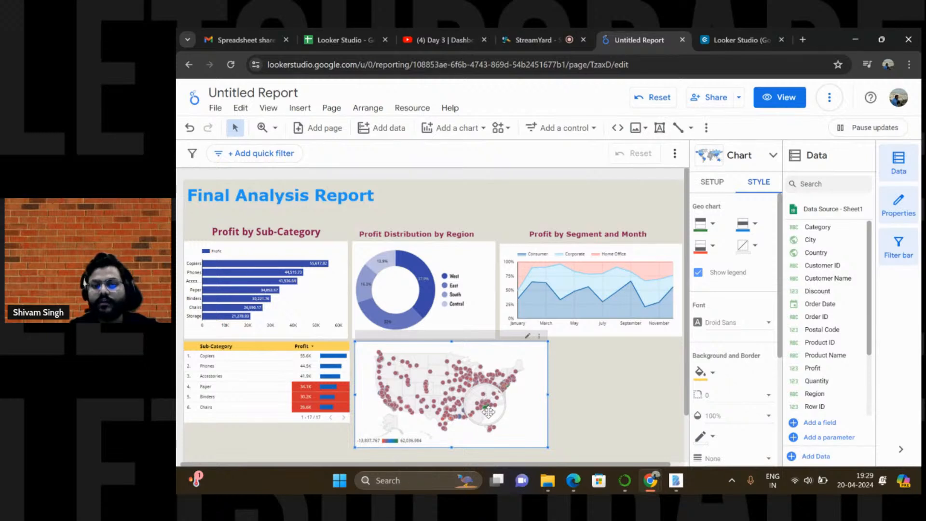
mouse_move(488, 408)
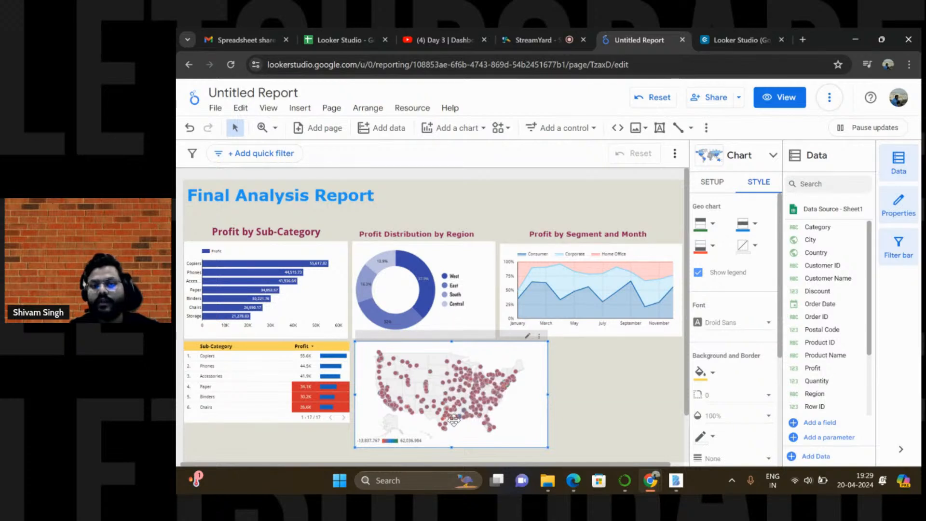
mouse_move(438, 407)
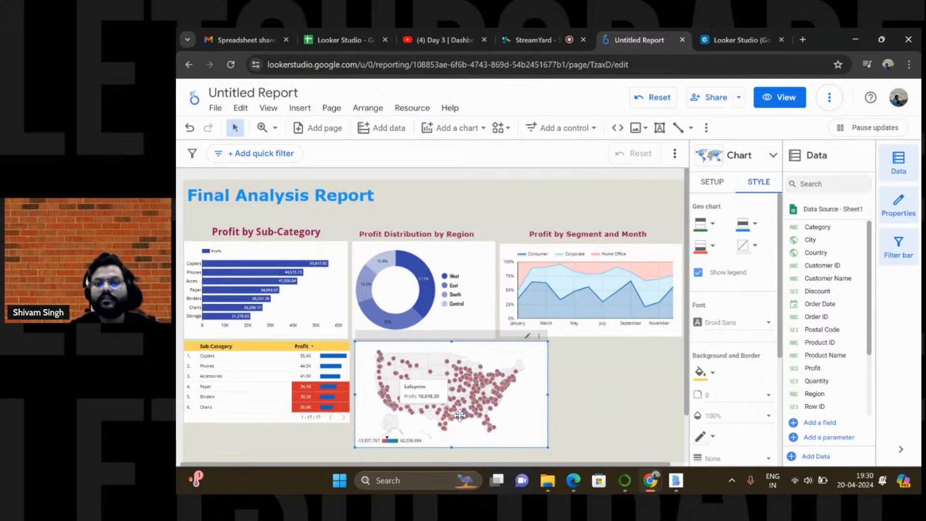
Make the geo chart slightly narrower and shorter, keeping it beside the sub-category table
left_click(567, 431)
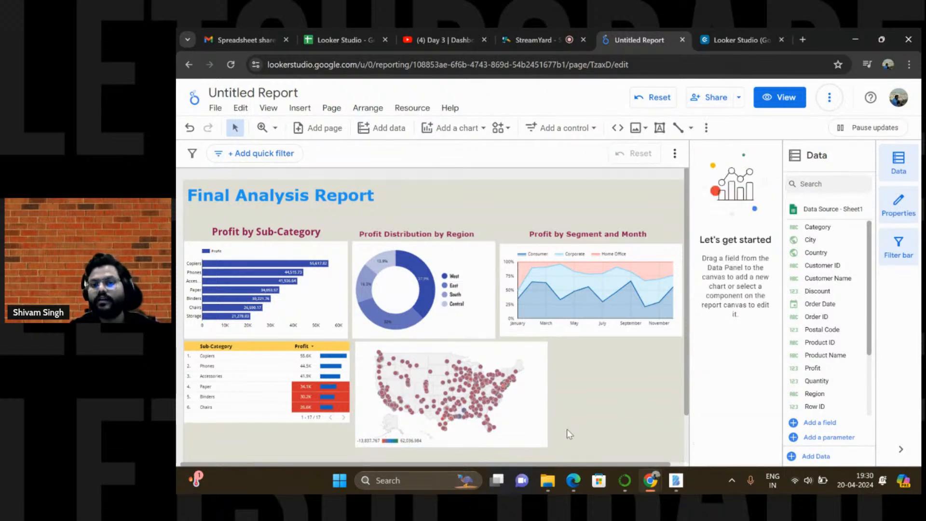
left_click(521, 403)
left_click_drag(546, 393, 524, 394)
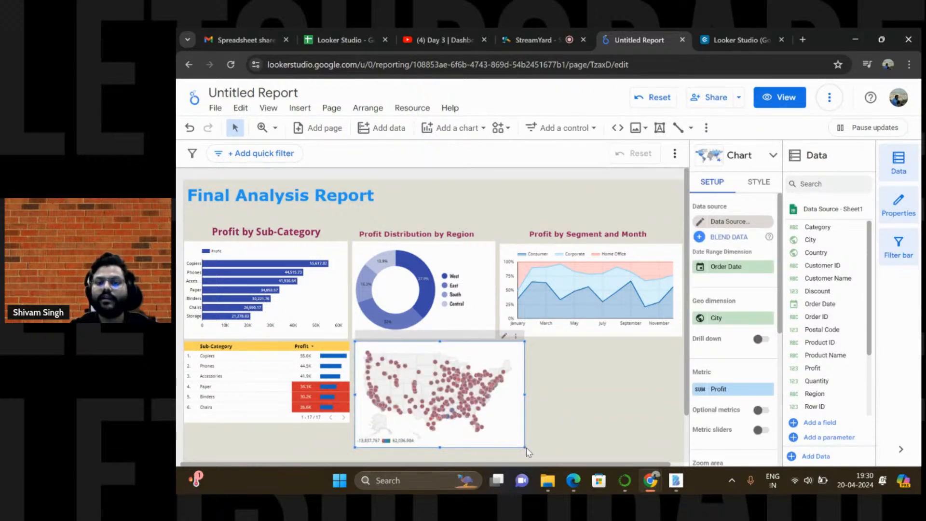
mouse_move(524, 446)
left_mouse_down()
mouse_move(528, 454)
mouse_move(533, 435)
left_mouse_up()
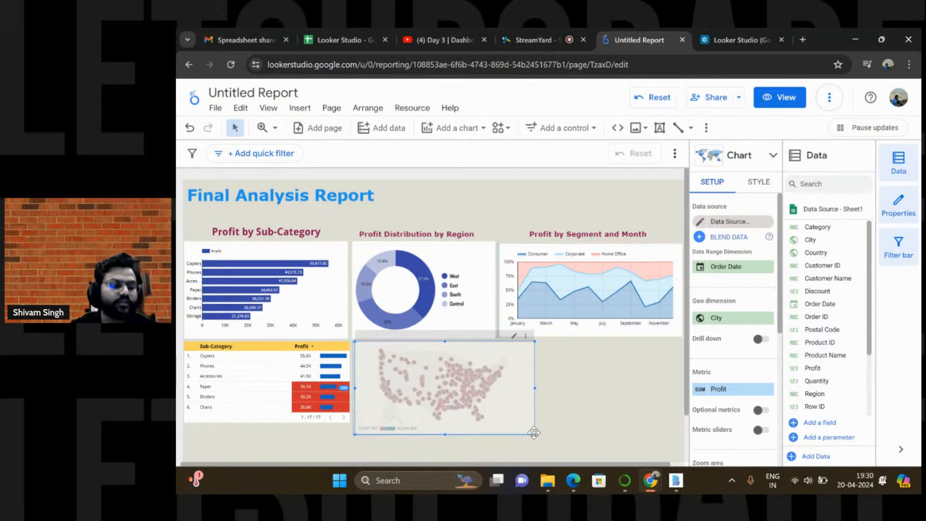
left_click(594, 407)
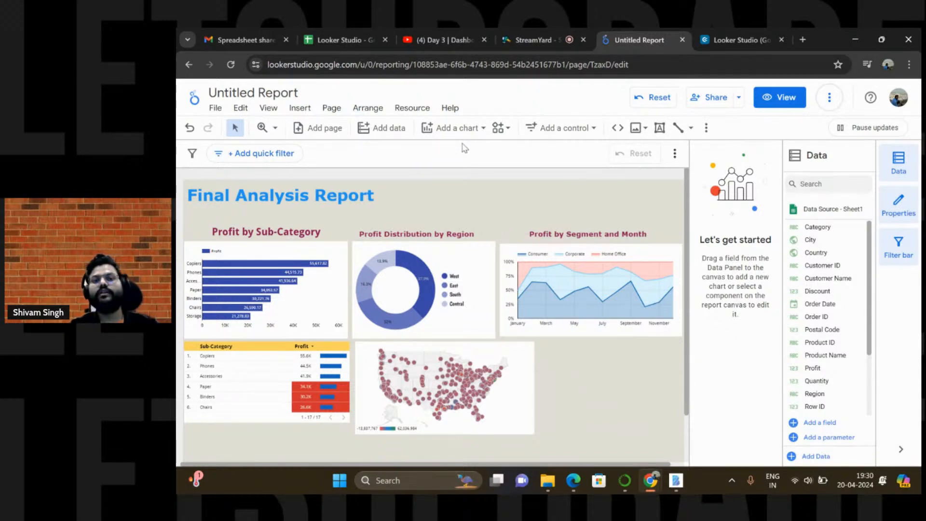
Add a table of Profit by City beside the geo chart, then make it slightly narrower and shorter
left_click(448, 128)
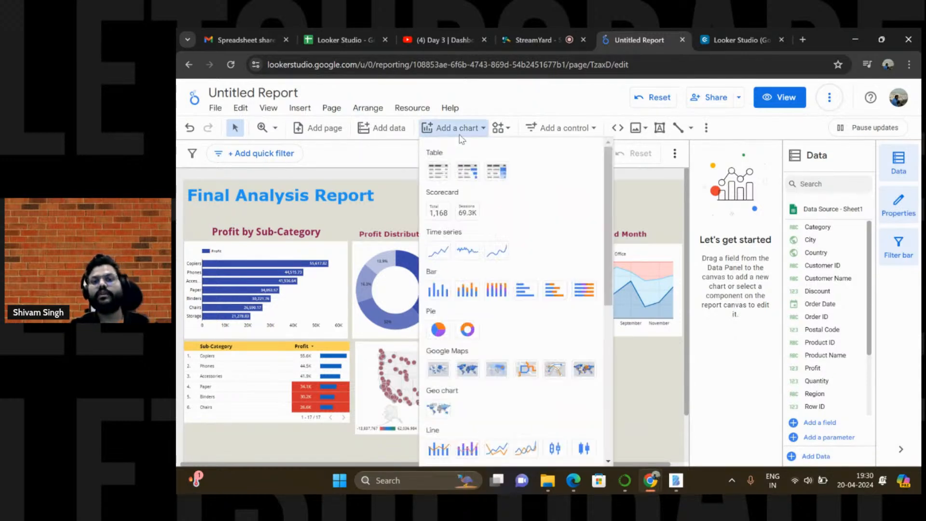
left_click(437, 176)
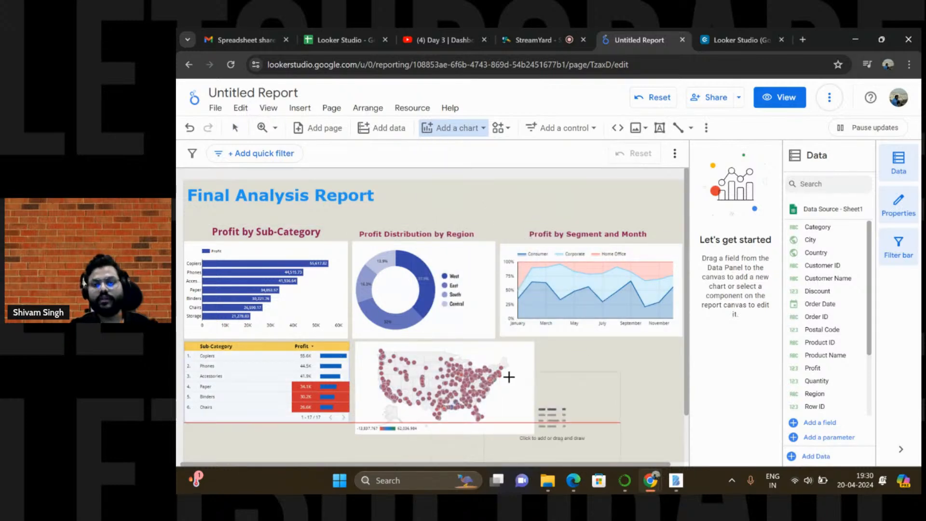
key("Escape")
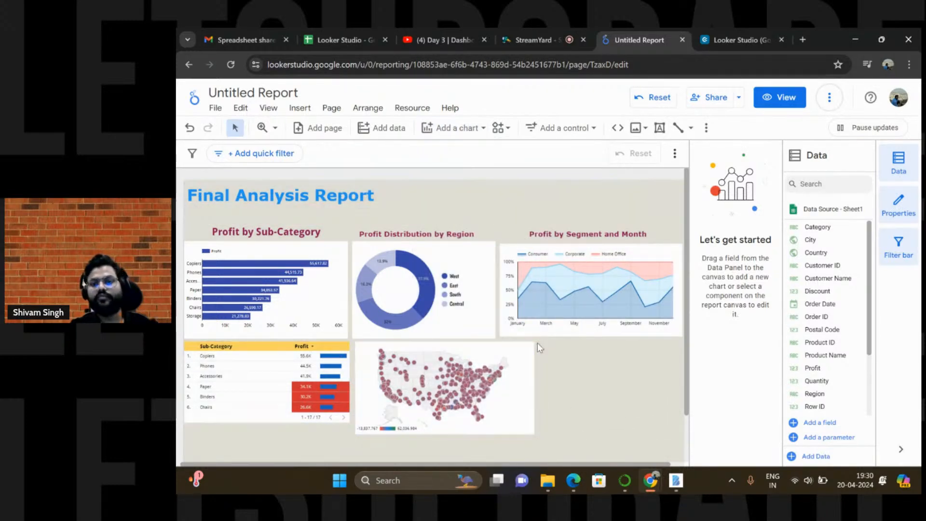
left_click(537, 343)
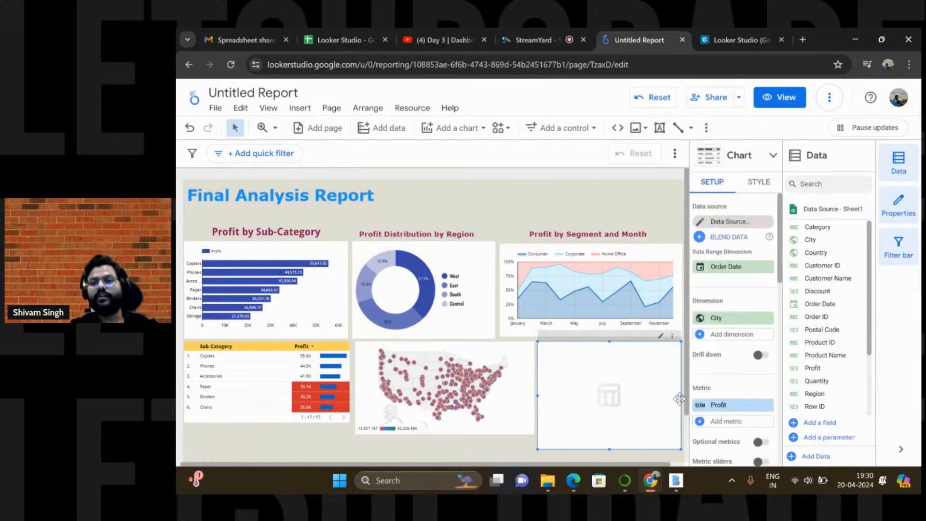
left_click_drag(678, 398, 664, 392)
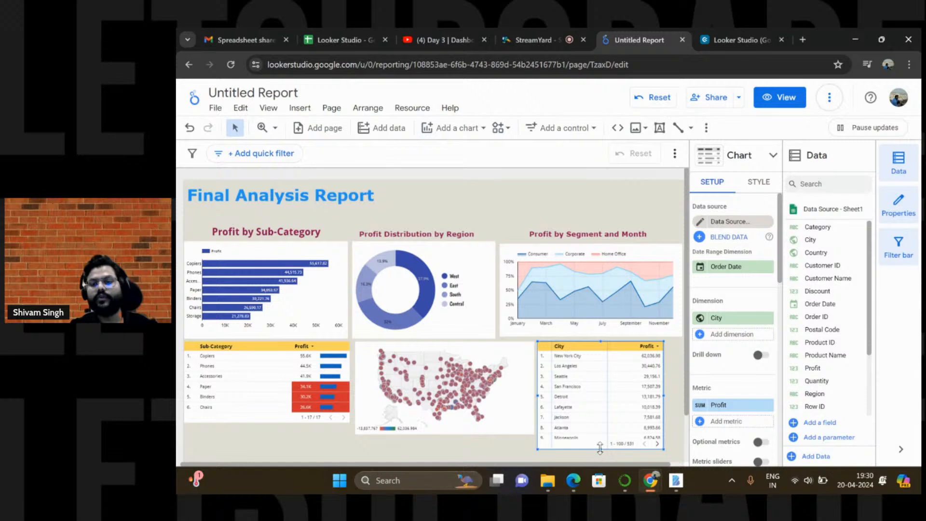
left_click_drag(600, 446, 601, 435)
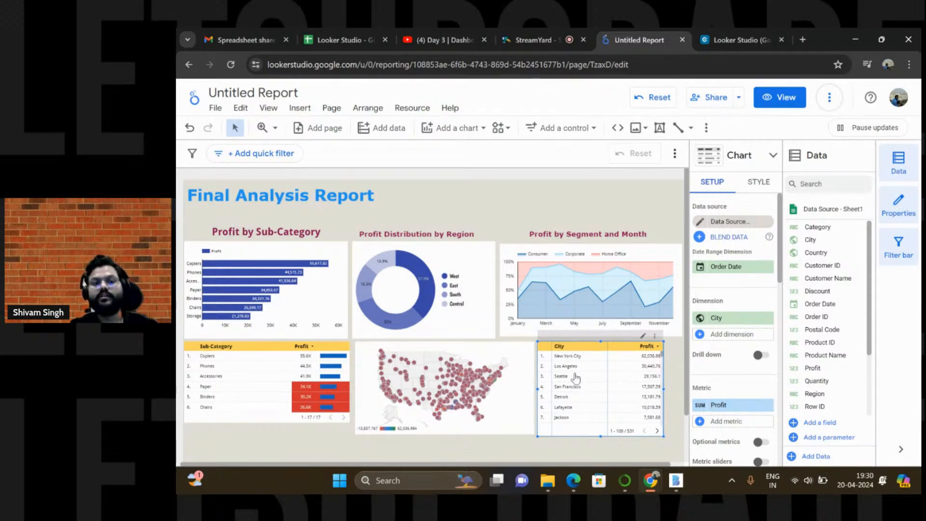
Review the city table's style options down to its chart header settings, then delete the table
left_click(757, 183)
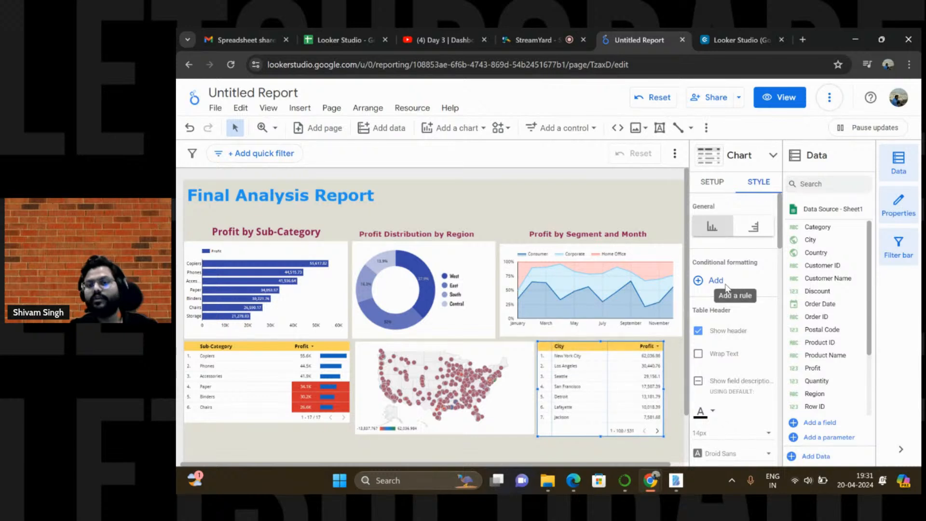
scroll(718, 356, "down", 3)
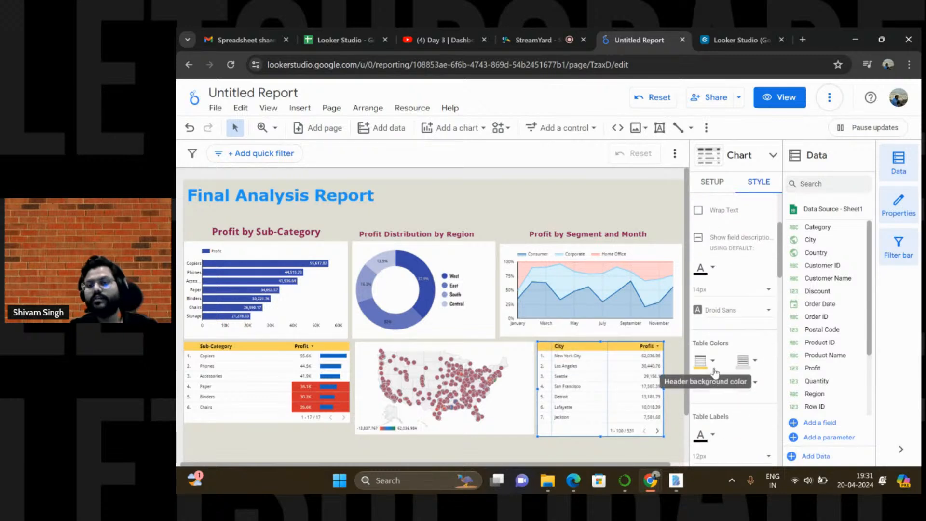
scroll(715, 363, "down", 2)
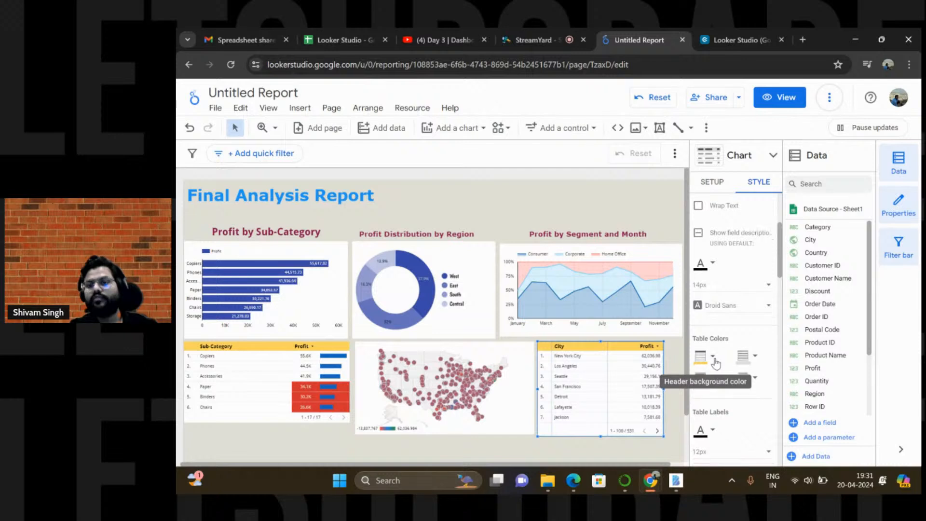
scroll(737, 329, "down", 5)
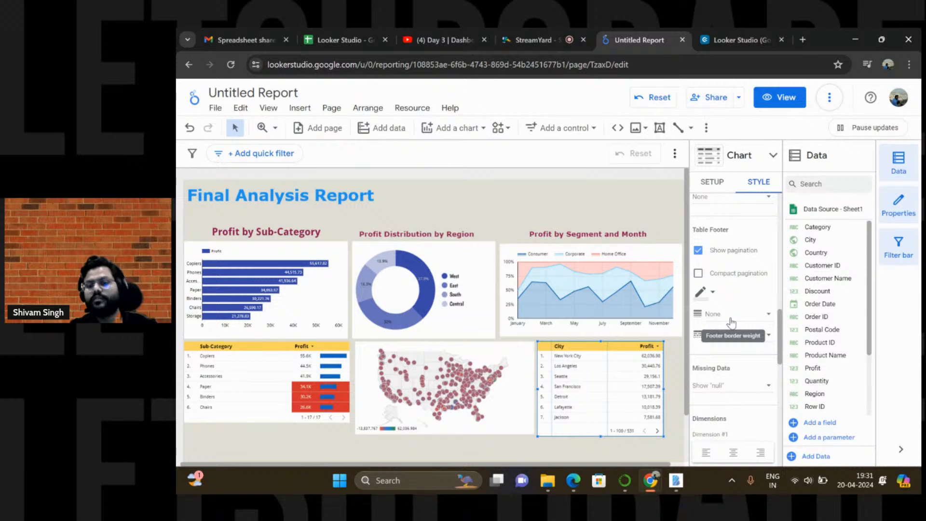
scroll(732, 322, "down", 1)
left_click(752, 294)
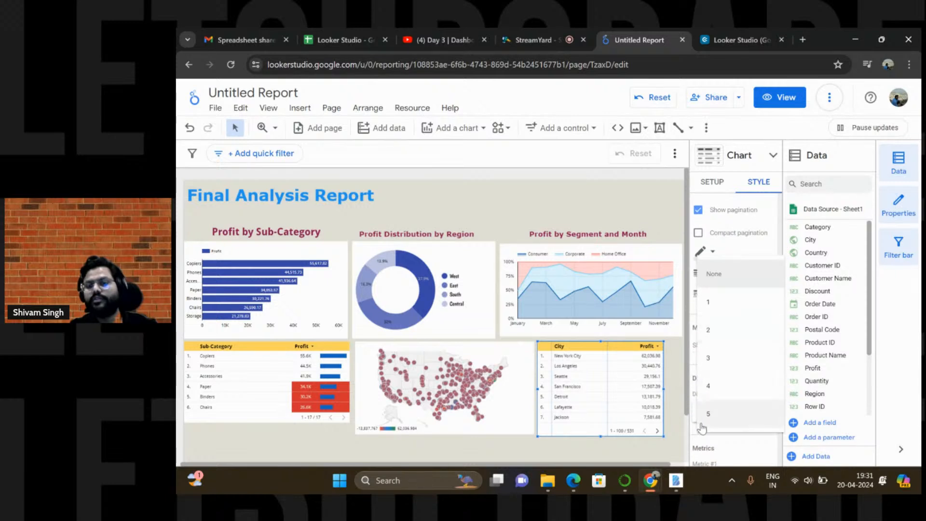
scroll(721, 444, "down", 3)
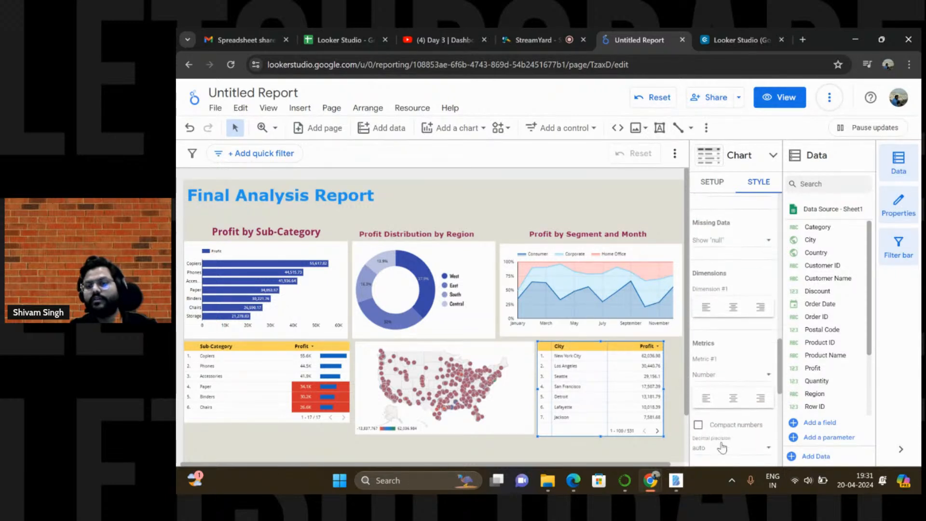
scroll(723, 446, "down", 3)
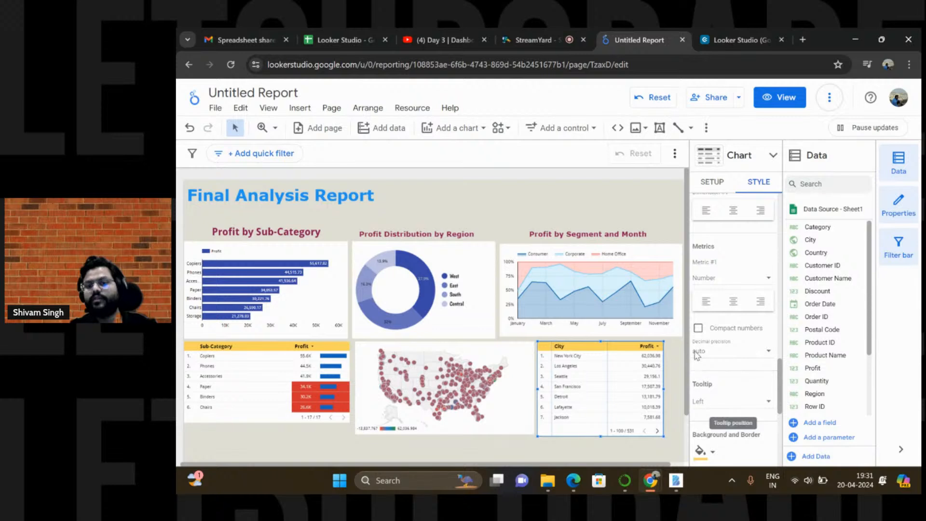
scroll(714, 405, "down", 8)
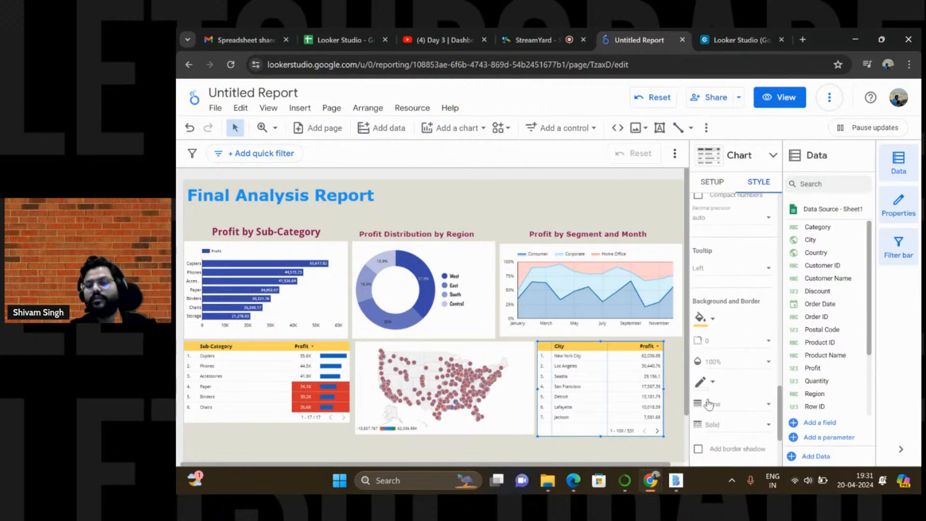
scroll(709, 404, "down", 2)
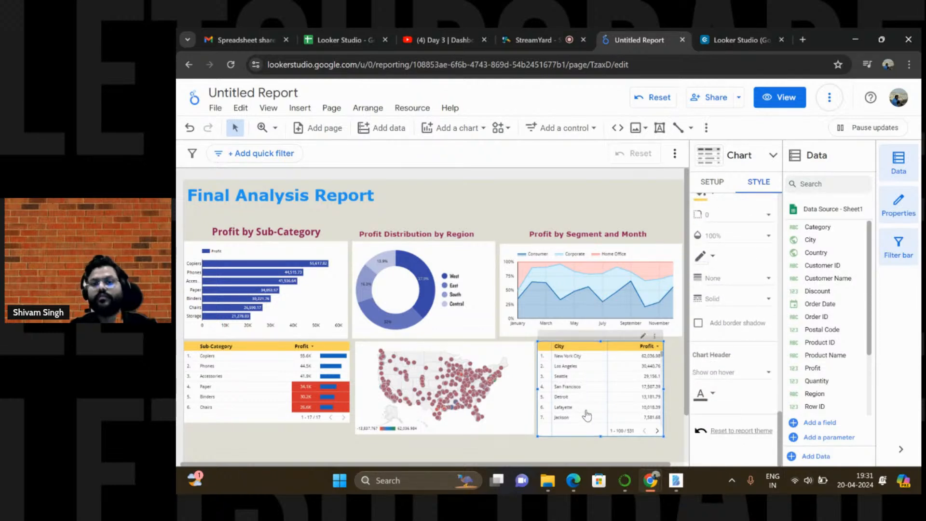
key("Delete")
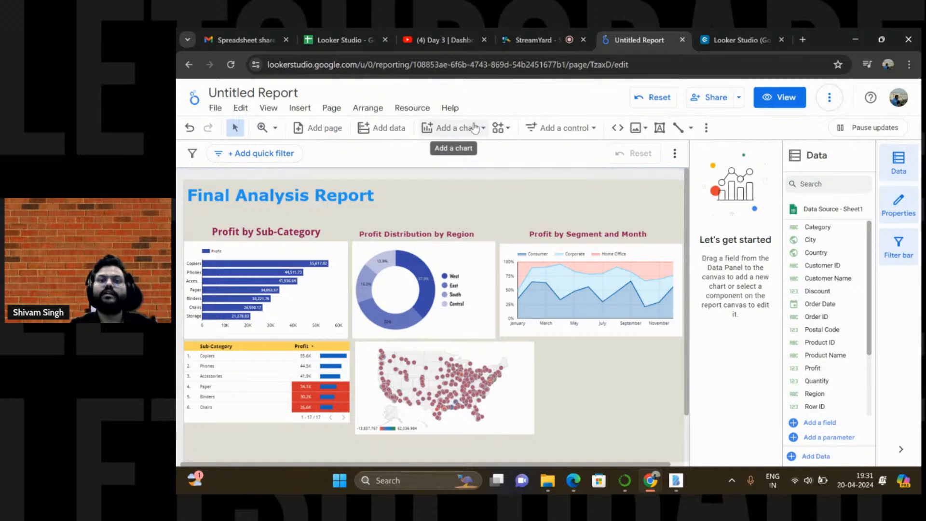
Narrow the geo chart a little more from its outer edge
left_click(512, 391)
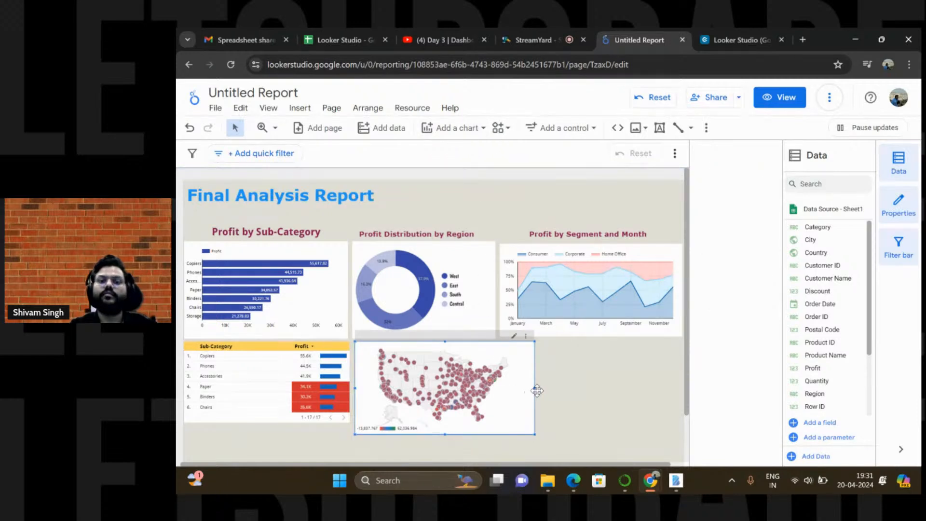
left_click_drag(533, 387, 523, 387)
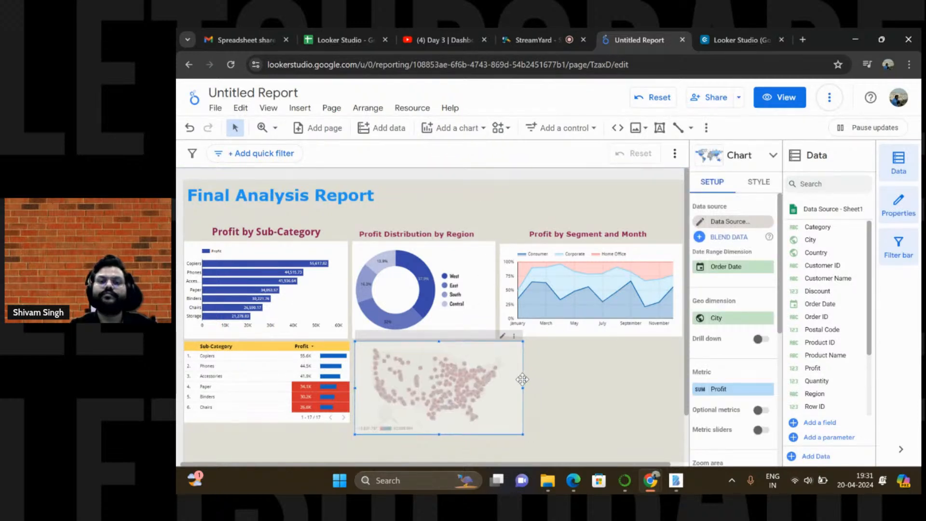
Add a table with bars of Profit by City beside the geo chart, then widen it slightly and shorten it to the geo chart's height
left_click(451, 127)
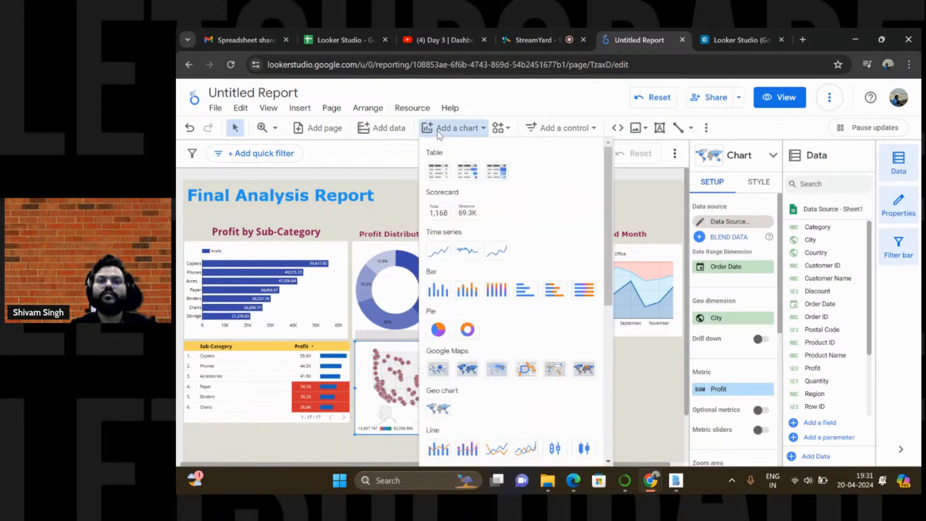
left_click(464, 175)
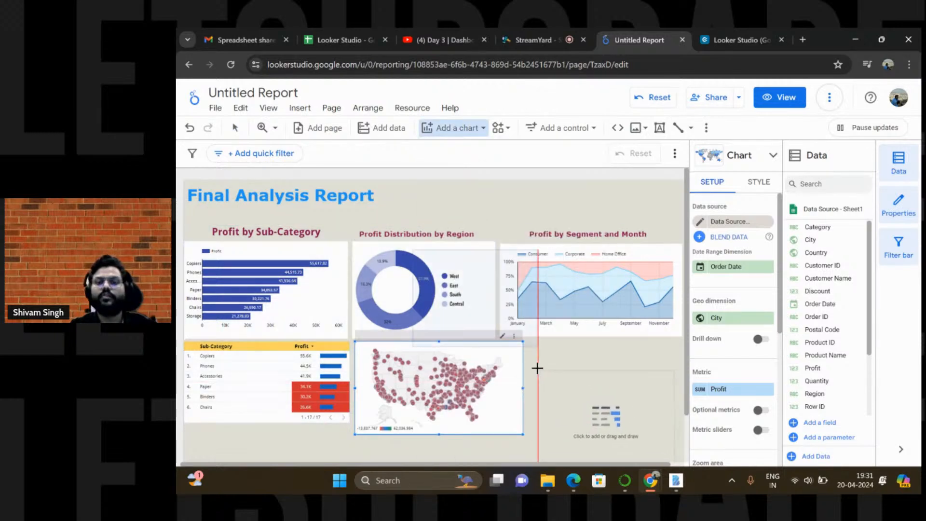
left_click(525, 345)
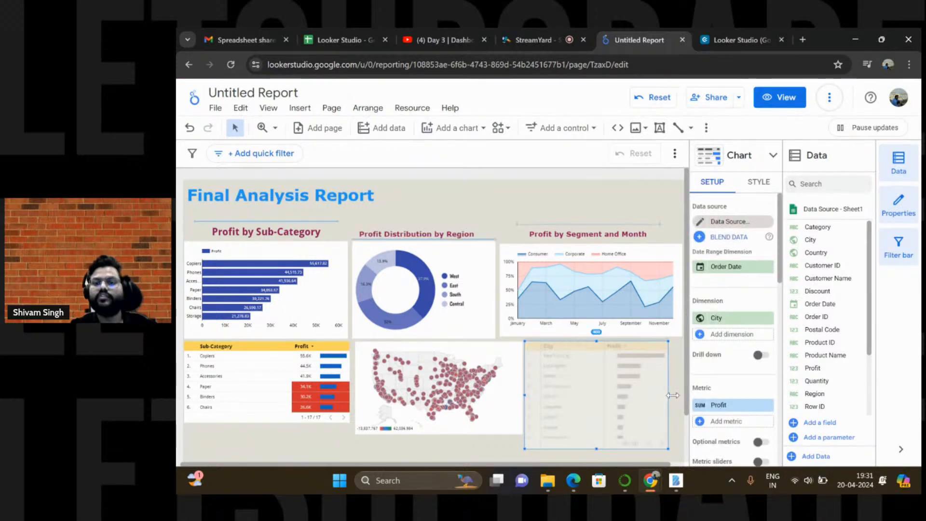
left_click_drag(667, 395, 679, 394)
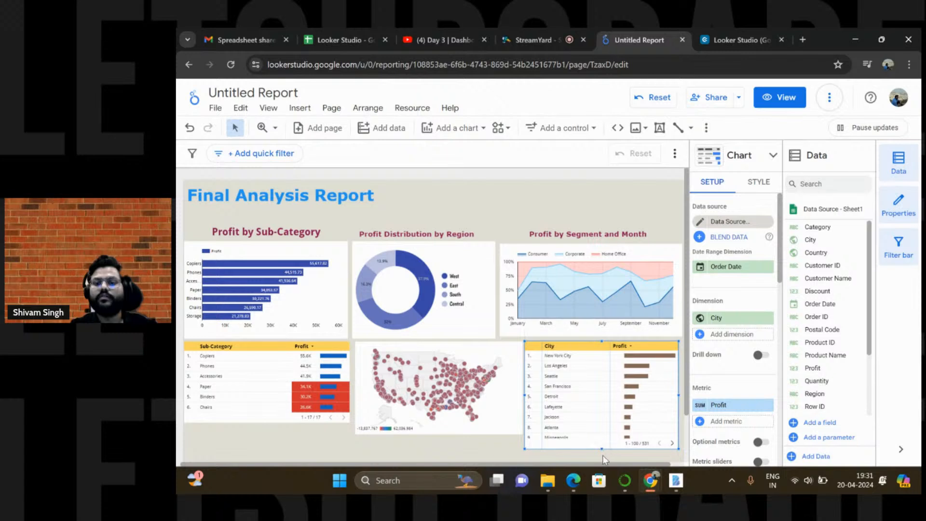
left_click_drag(602, 448, 606, 435)
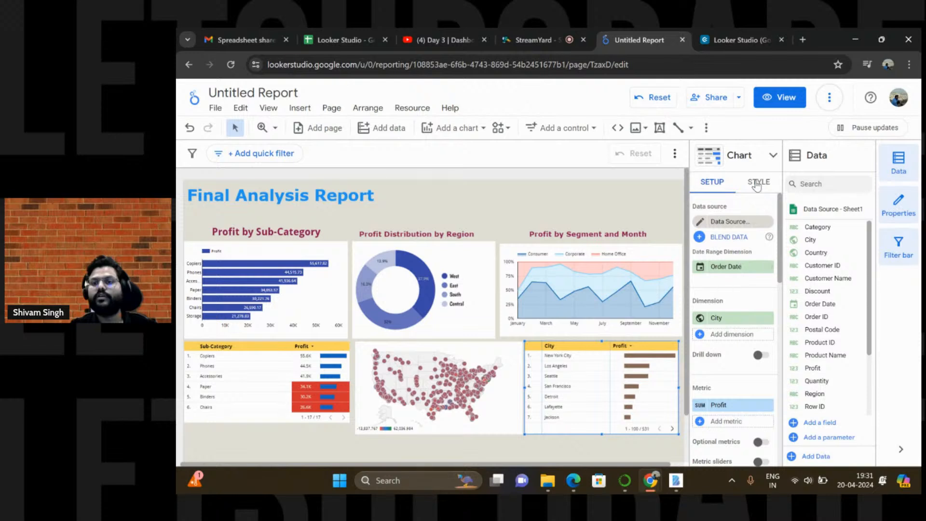
Show the numbers beside the profit bars in the city table and make them compact
left_click(755, 199)
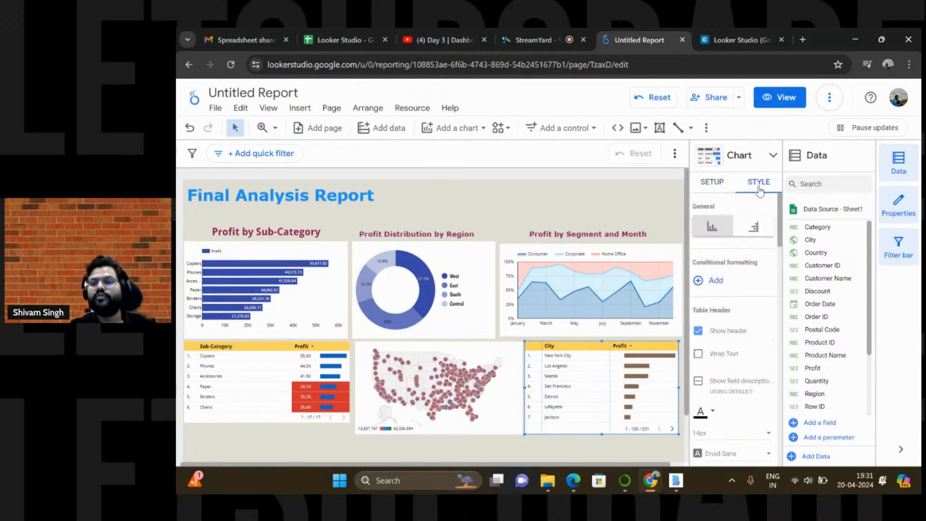
scroll(759, 304, "down", 5)
scroll(757, 302, "down", 6)
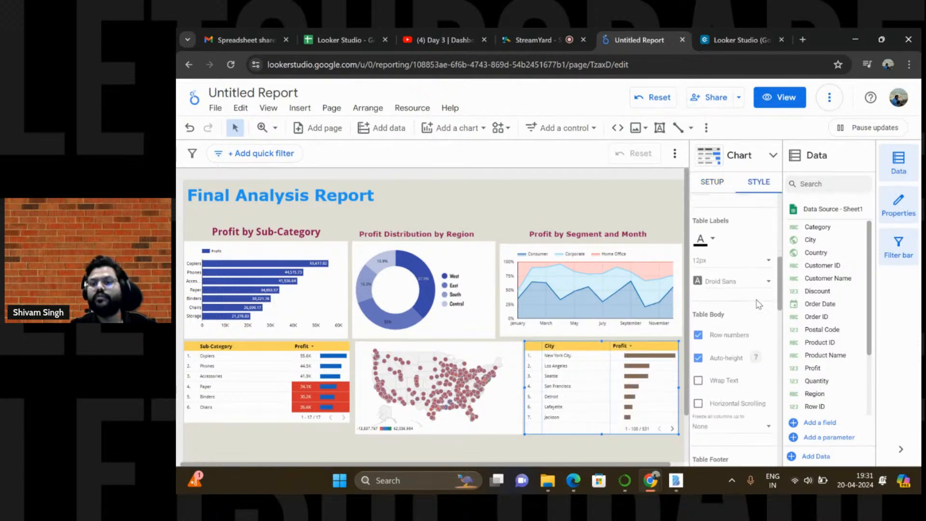
scroll(757, 303, "down", 3)
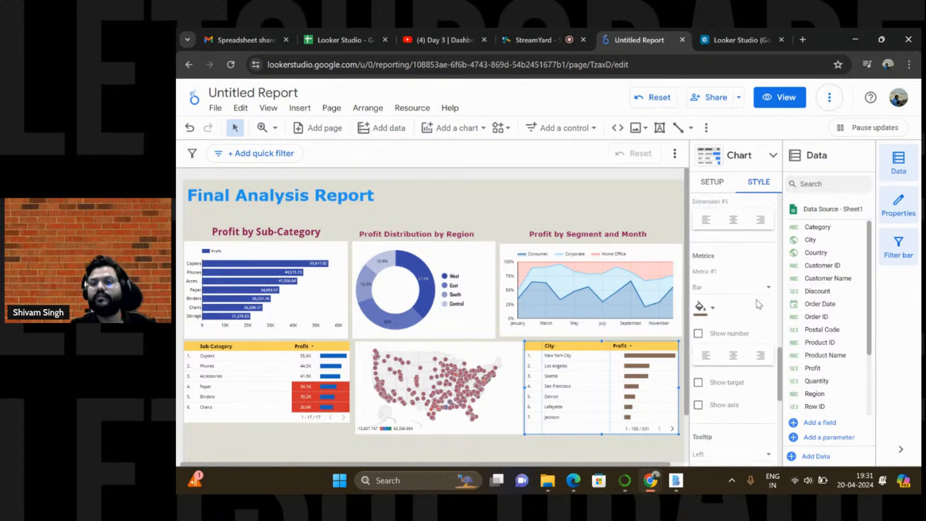
left_click(698, 319)
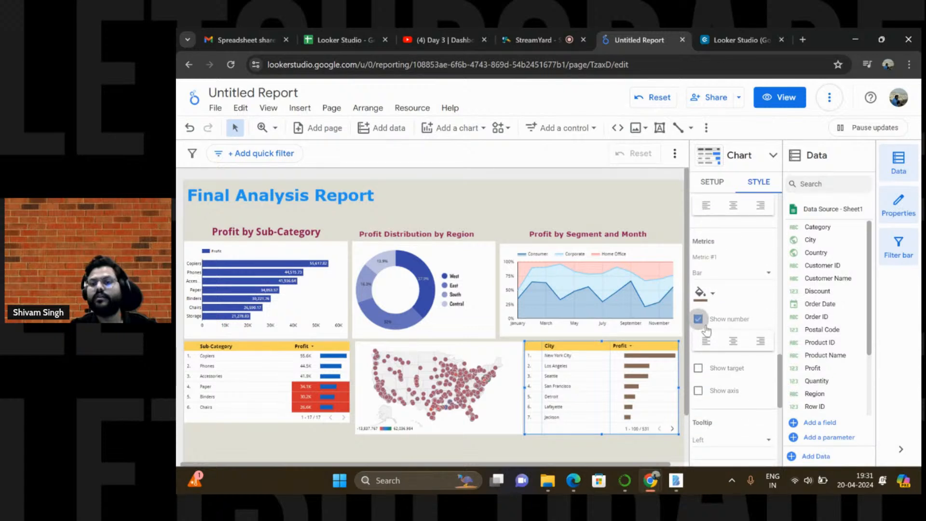
left_click(698, 368)
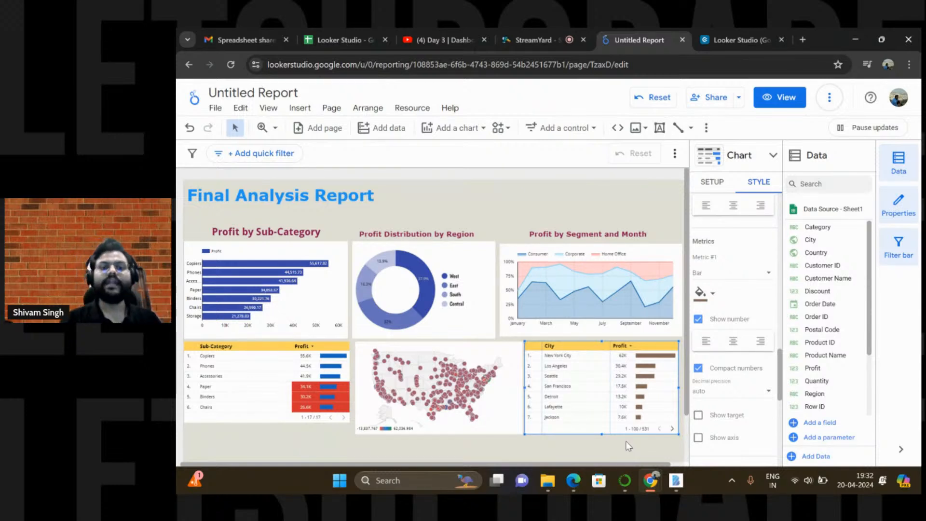
Lower the sub-category table slightly and extend the sub-category bar chart down toward it
left_click(280, 413)
left_click_drag(279, 416, 279, 424)
left_click(282, 327)
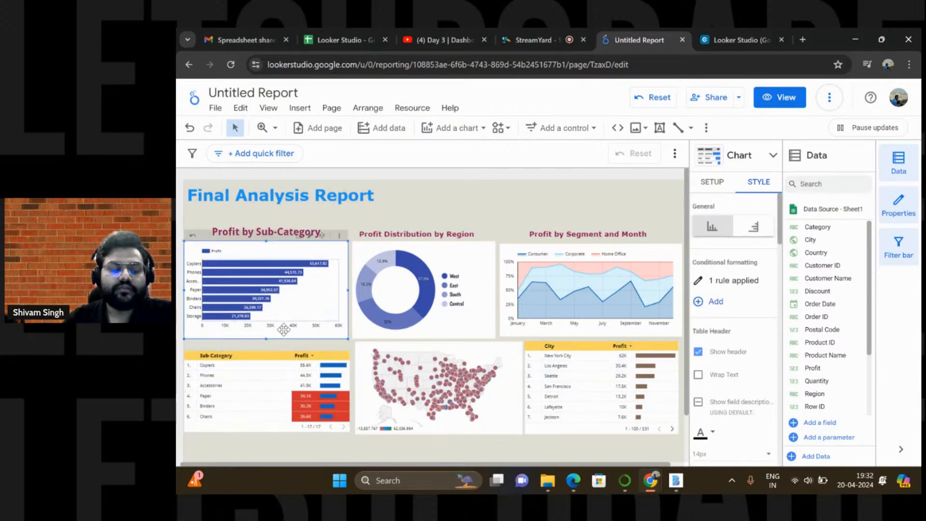
left_click_drag(268, 339, 267, 347)
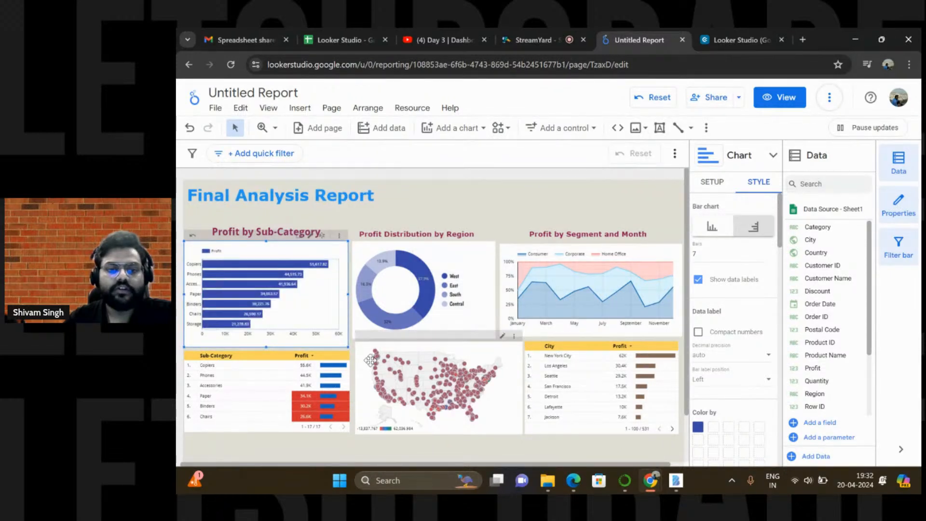
Move the sub-category table, geo chart and city table down to leave a gap for headings beneath the upper row of charts
left_click_drag(370, 359, 369, 370)
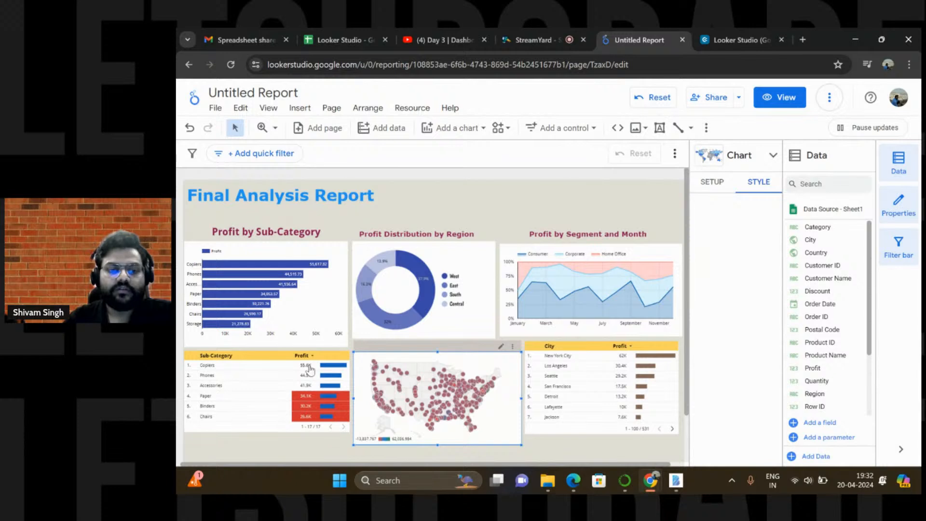
left_click(309, 371)
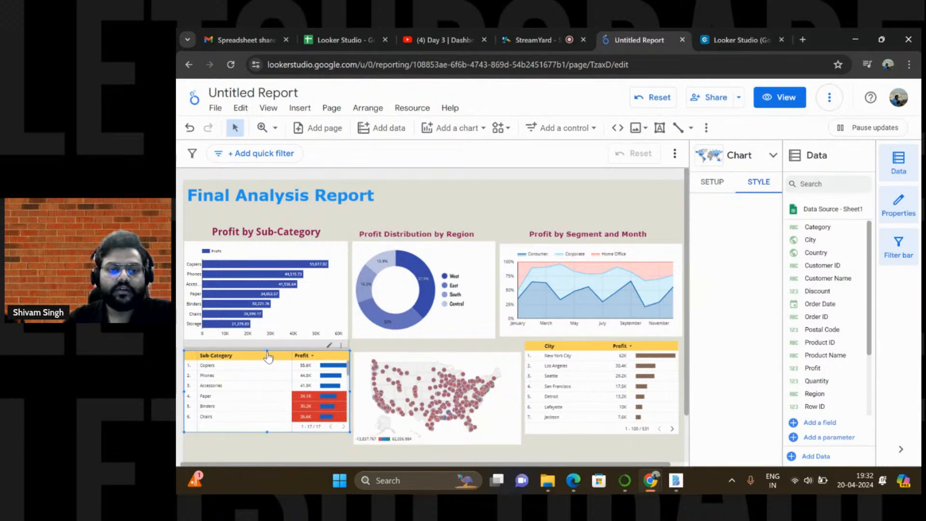
left_click(220, 448)
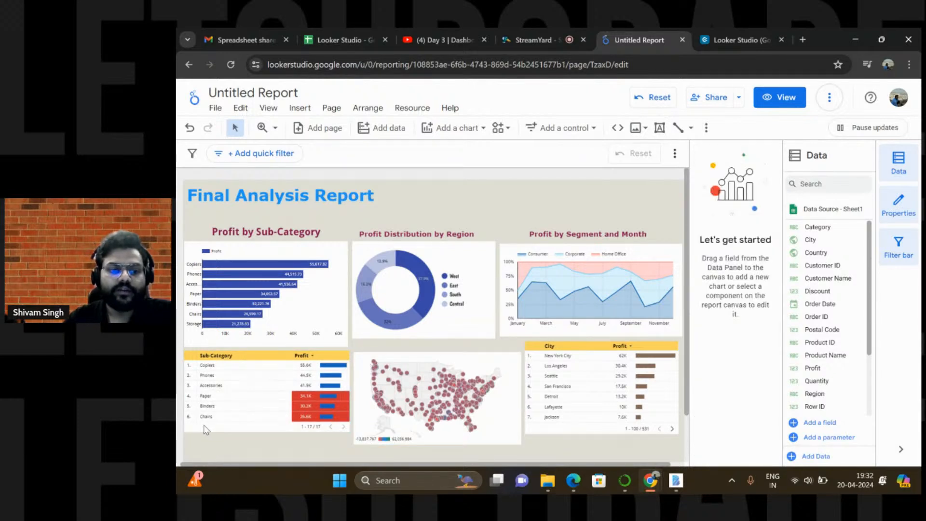
left_click(202, 427)
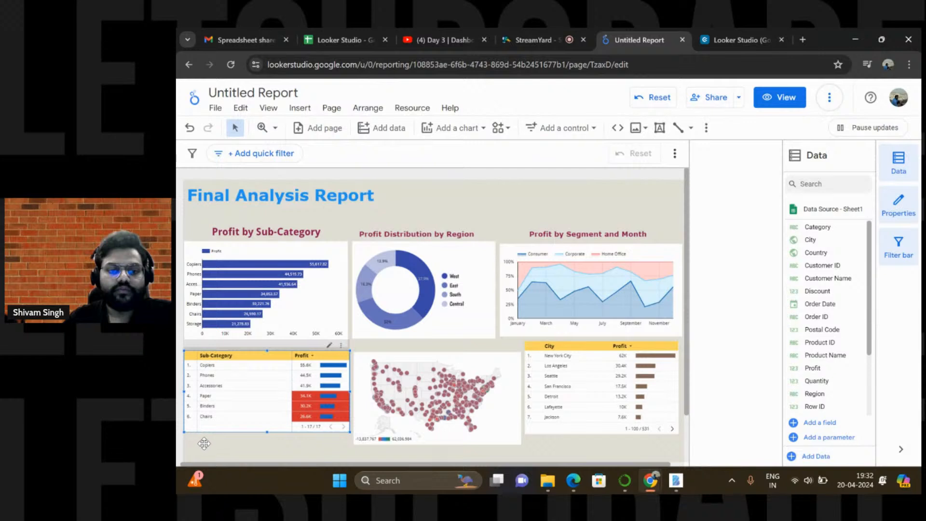
left_click_drag(203, 449, 202, 452)
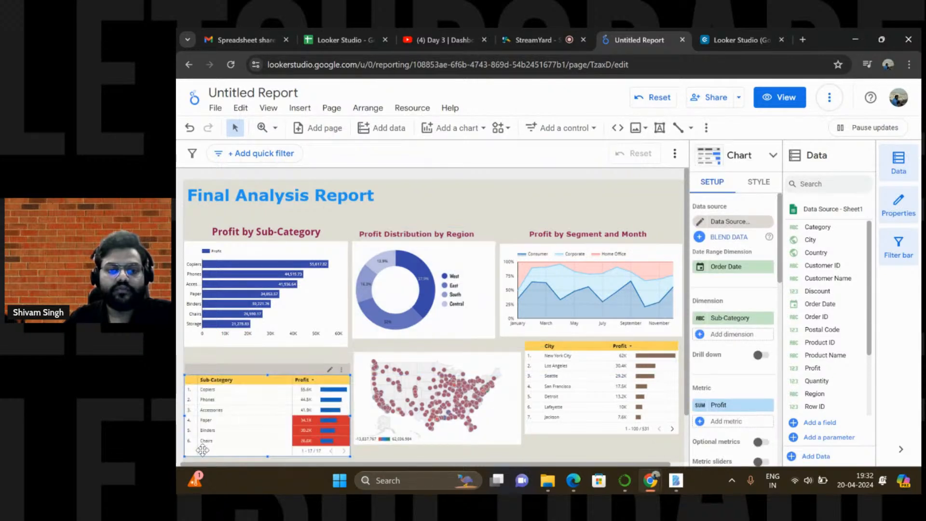
left_click(361, 357)
left_click_drag(361, 357, 361, 369)
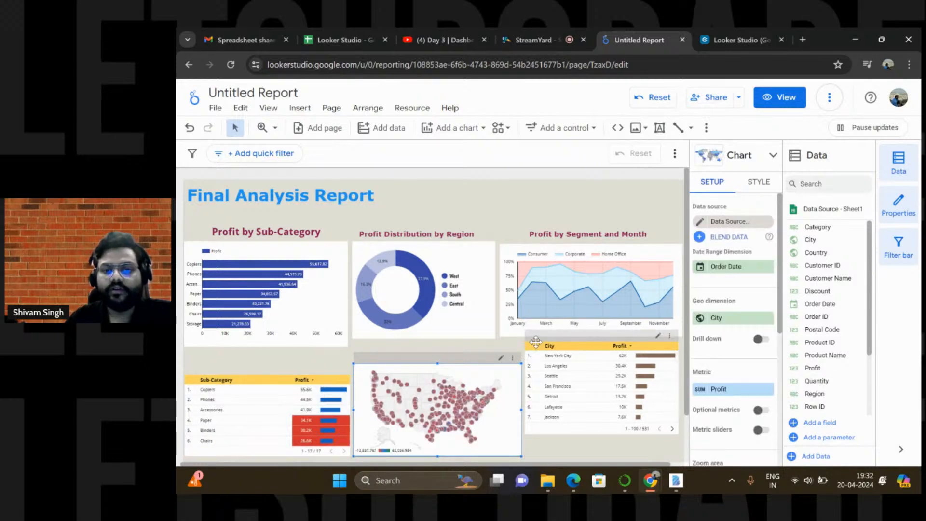
left_click_drag(535, 347, 536, 364)
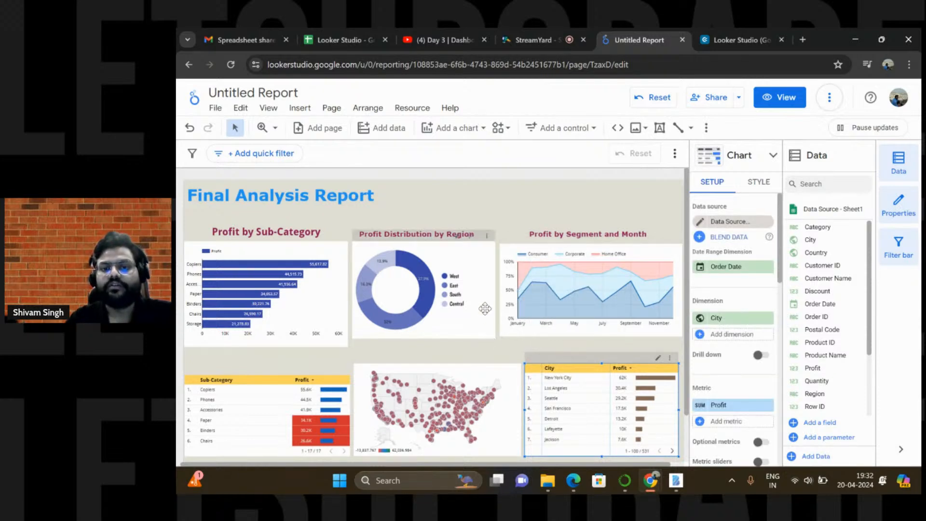
Add a text box above the city table with the 24px heading "Profit By City"
left_click(660, 129)
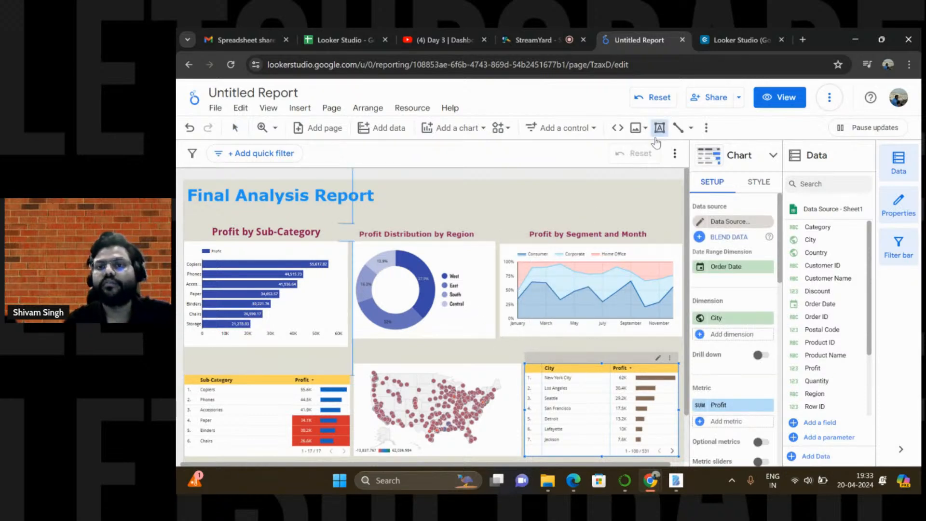
left_click(496, 344)
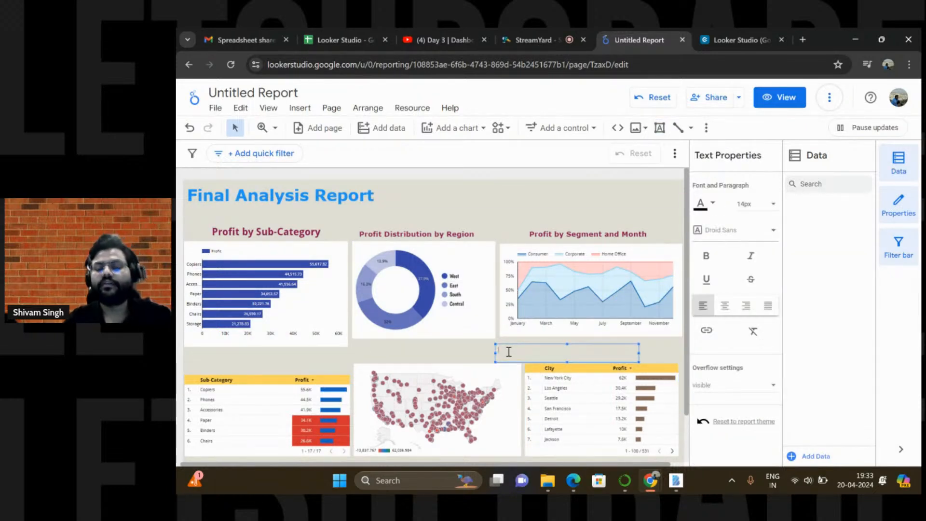
left_click(752, 206)
scroll(748, 290, "down", 2)
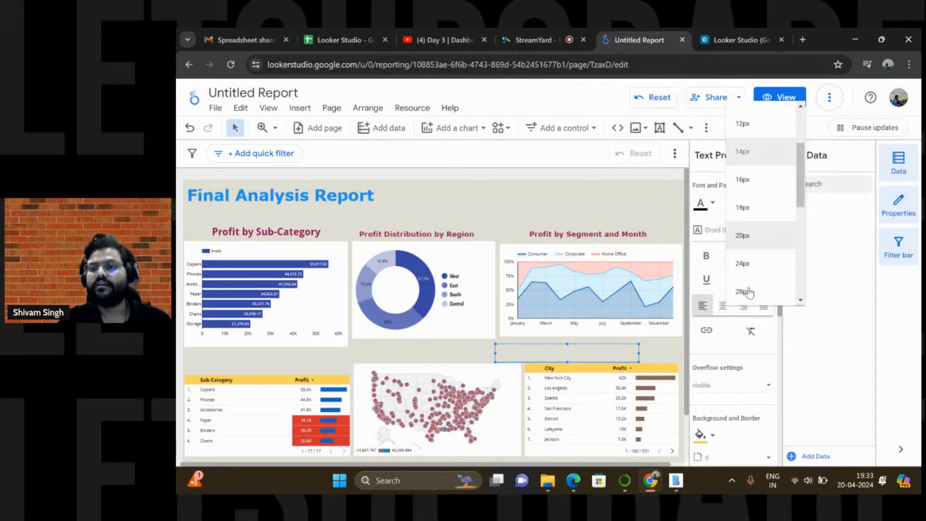
left_click(743, 264)
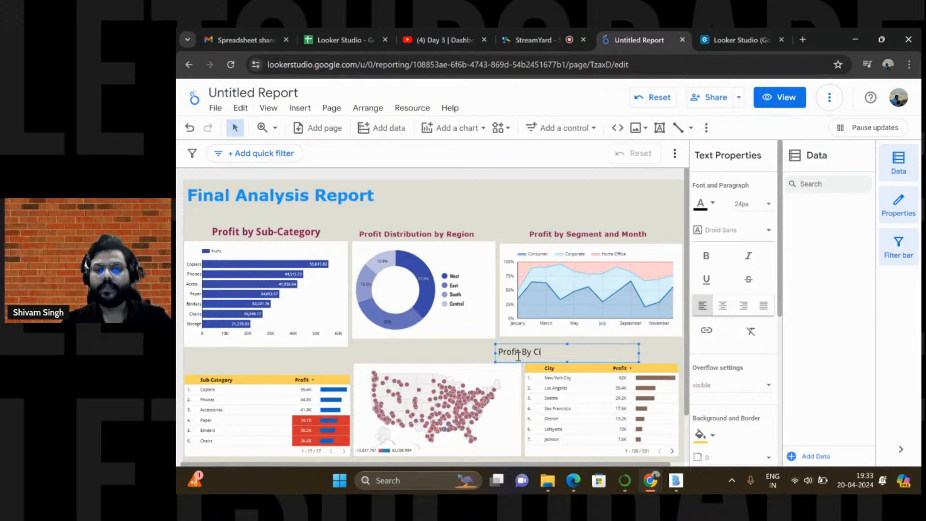
Format the "Profit By City" heading as bold, centered, dark red Verdana and move it between the geo chart and city table, just above them
left_click_drag(553, 350, 503, 346)
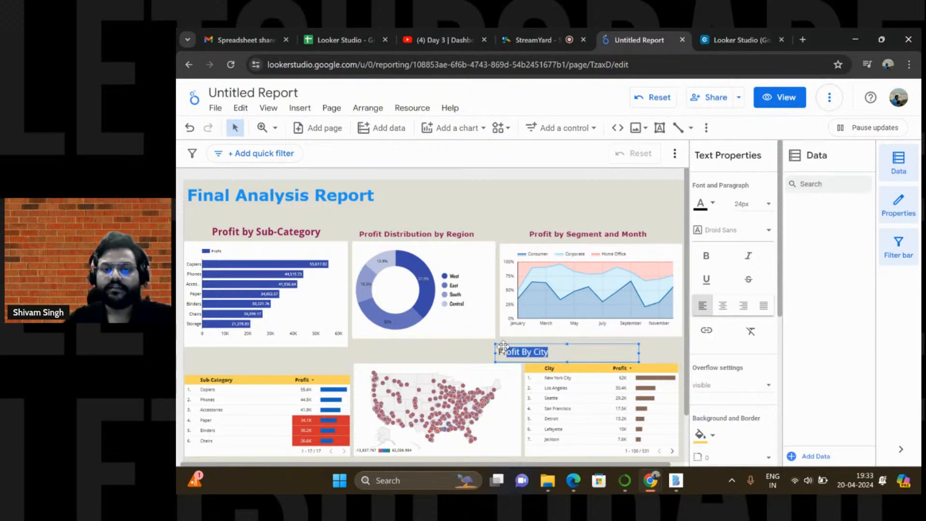
left_click(706, 255)
left_click(722, 307)
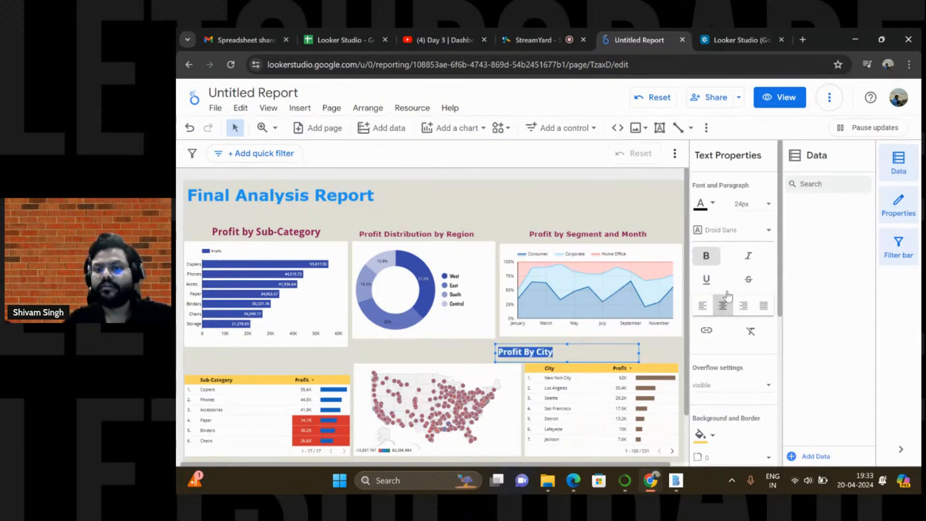
left_click(764, 232)
scroll(725, 335, "down", 10)
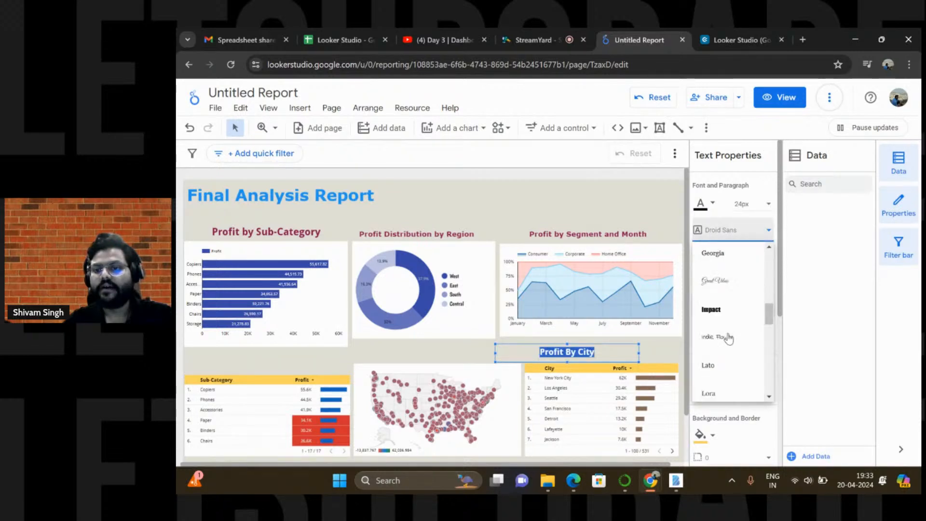
scroll(728, 336, "down", 3)
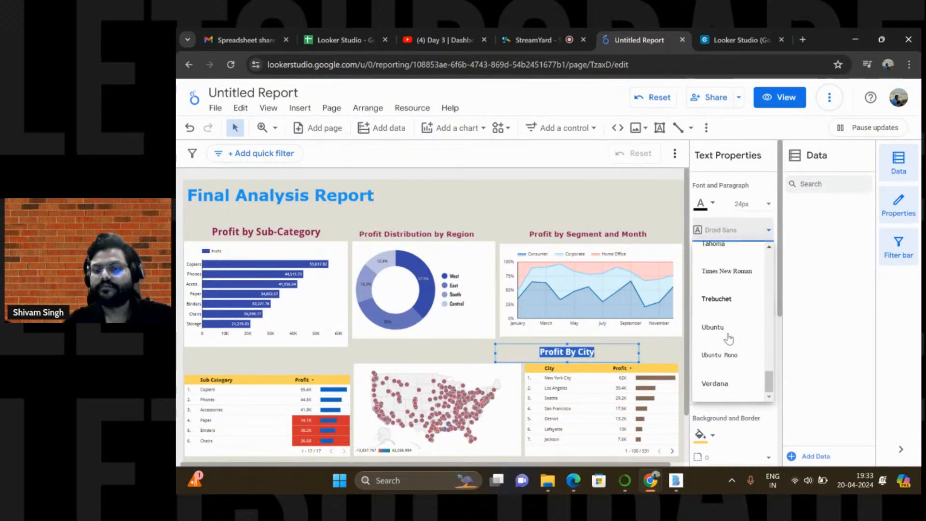
left_click(715, 385)
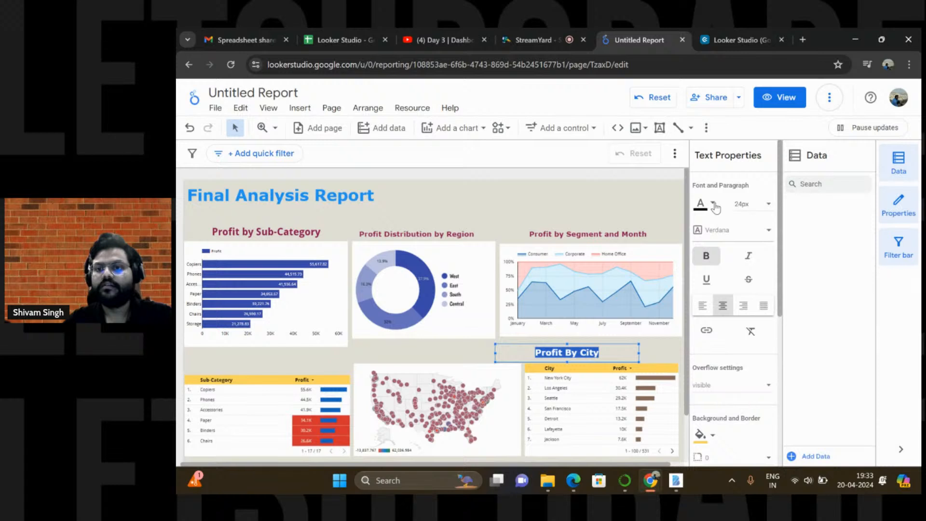
left_click(712, 204)
left_click(874, 225)
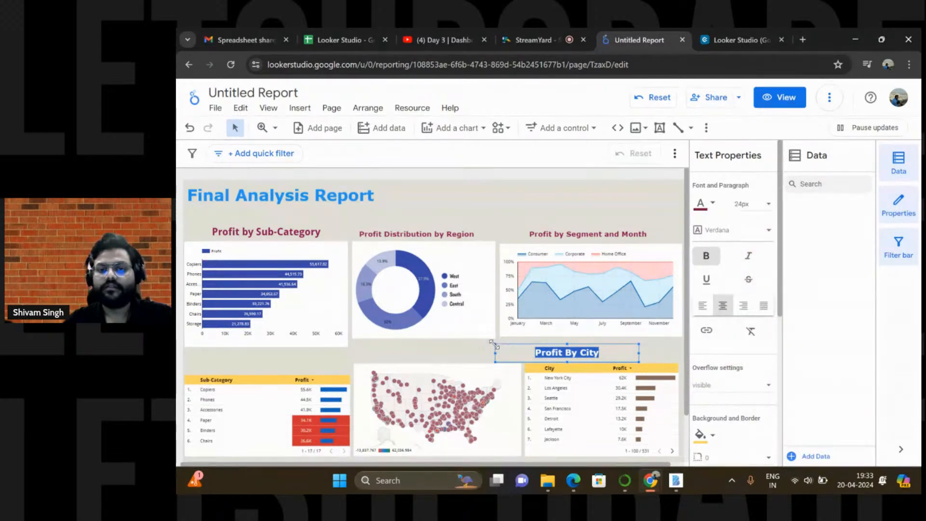
left_click(498, 347)
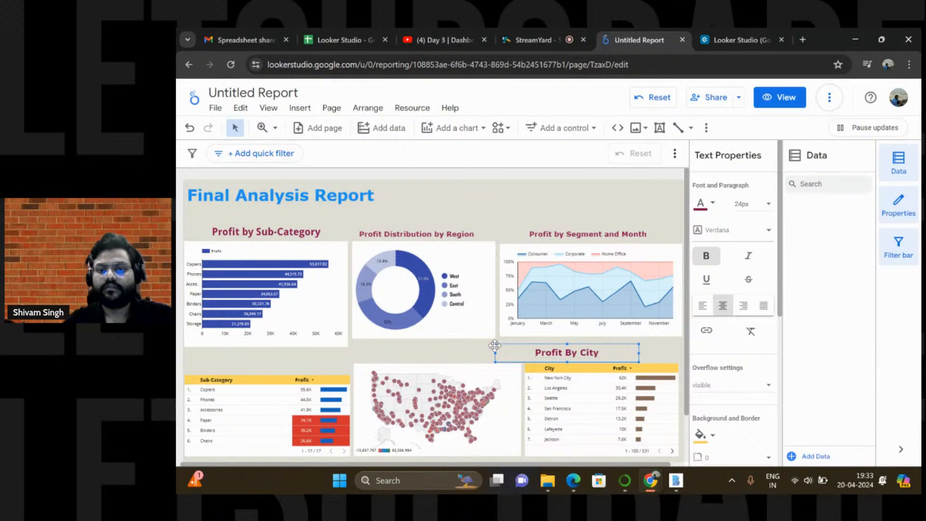
left_click_drag(504, 345, 452, 348)
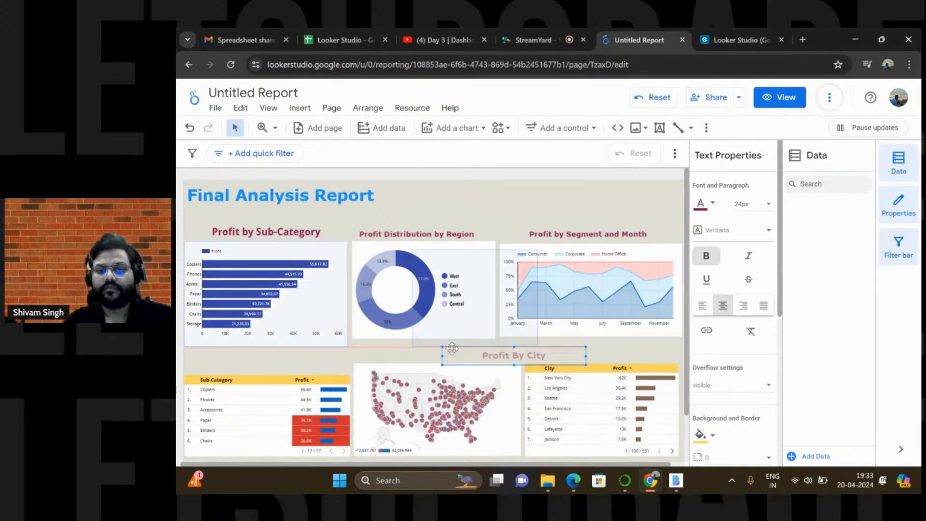
Lower the geo chart and the city table to align their tops, and place the "Profit By City" heading just above them
left_click(487, 423)
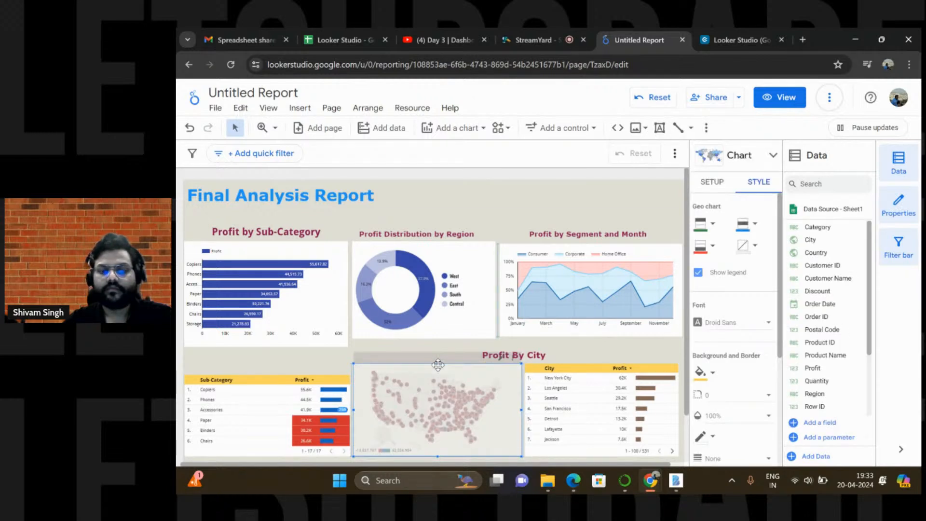
left_click_drag(438, 365, 437, 368)
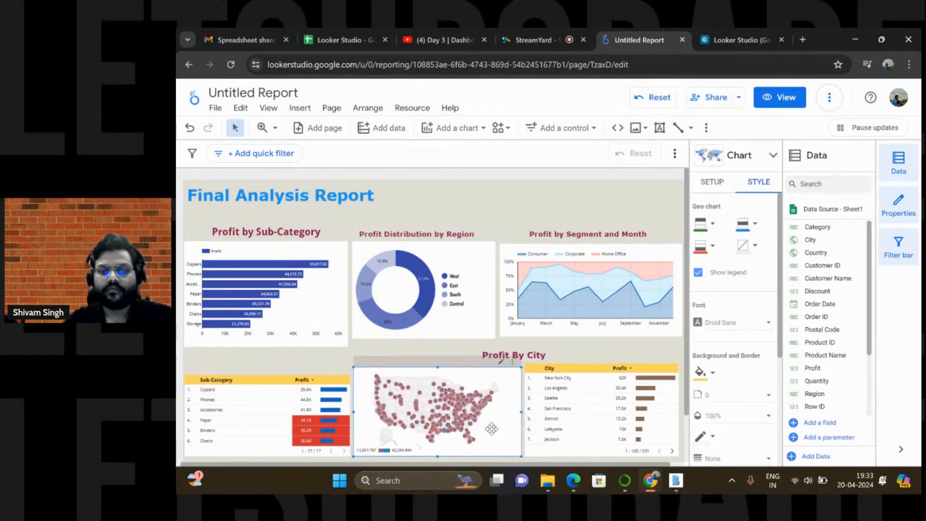
left_click_drag(491, 432, 490, 431)
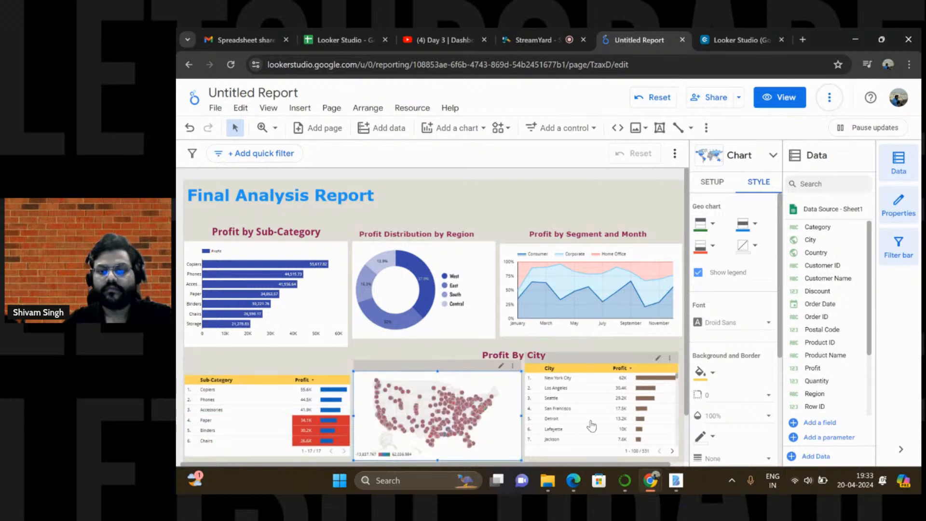
left_click(580, 362)
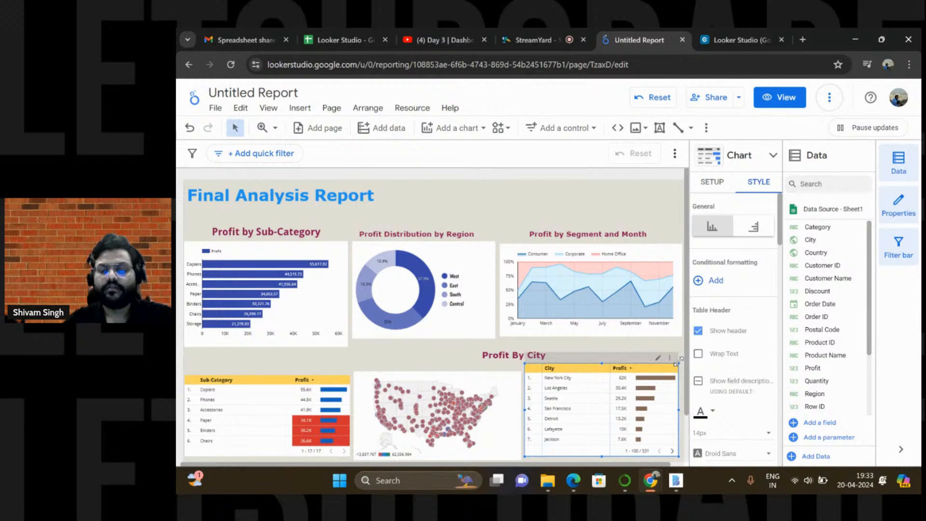
left_click_drag(523, 365, 519, 366)
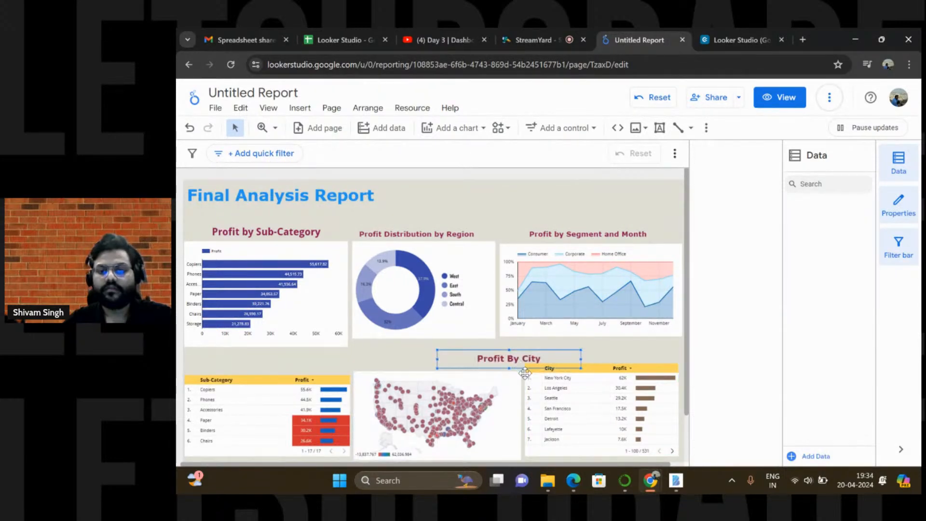
left_click(525, 378)
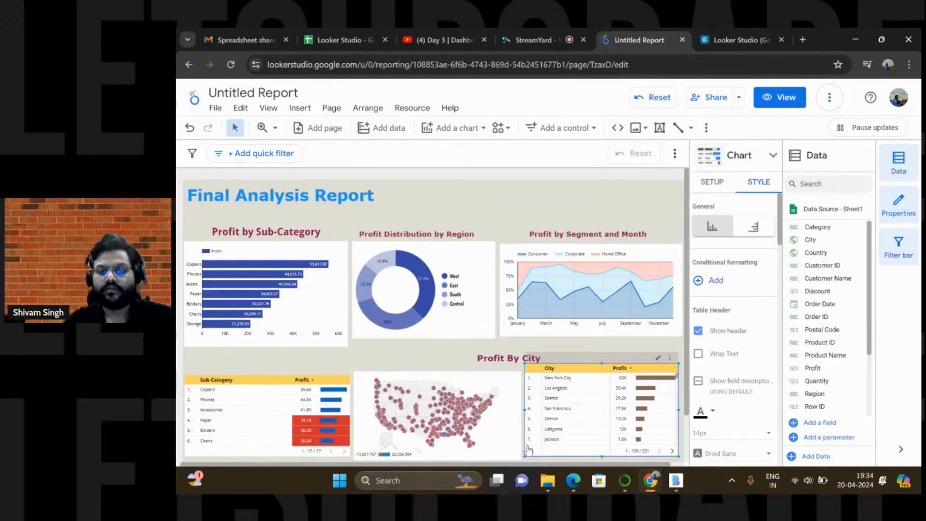
left_click_drag(528, 446, 527, 453)
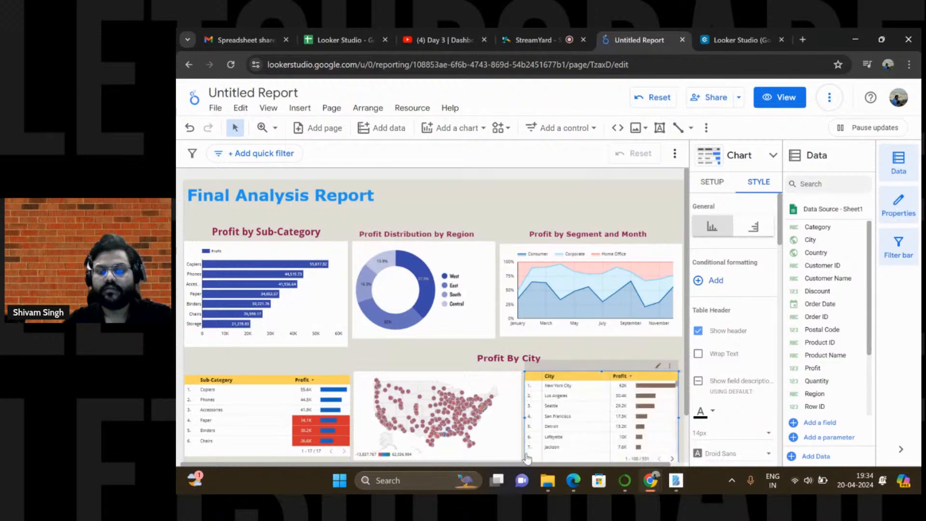
Move the segment-and-month area chart and the region donut chart down, away from their headings
left_click(492, 358)
left_click_drag(541, 358, 474, 354)
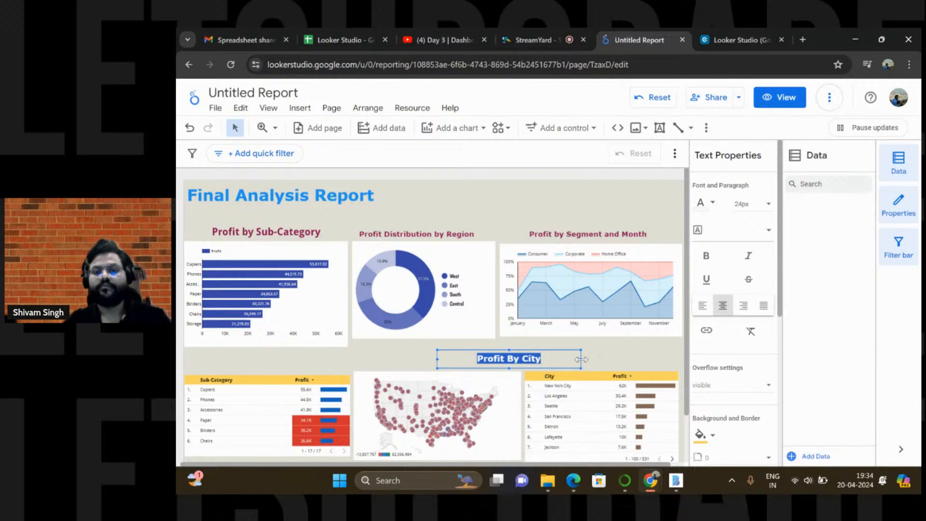
left_click(604, 355)
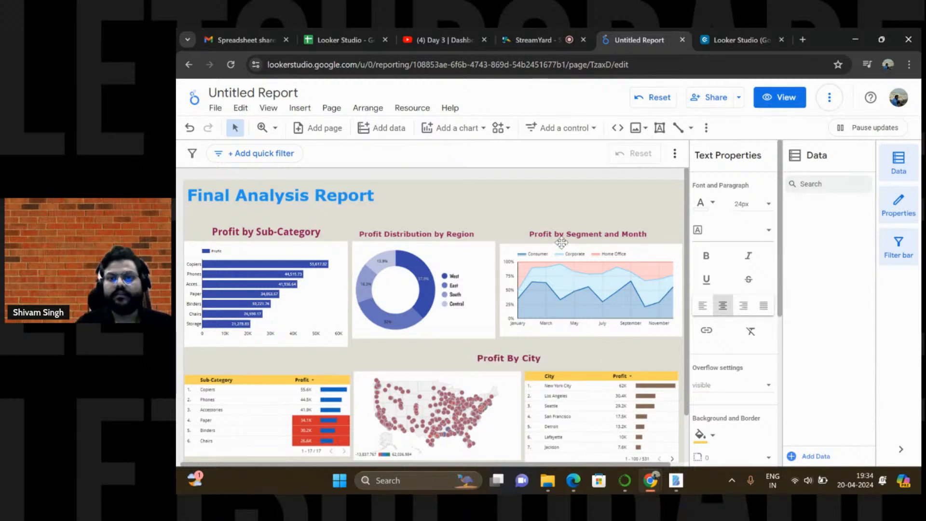
left_click_drag(560, 243, 547, 266)
left_click_drag(475, 261, 475, 272)
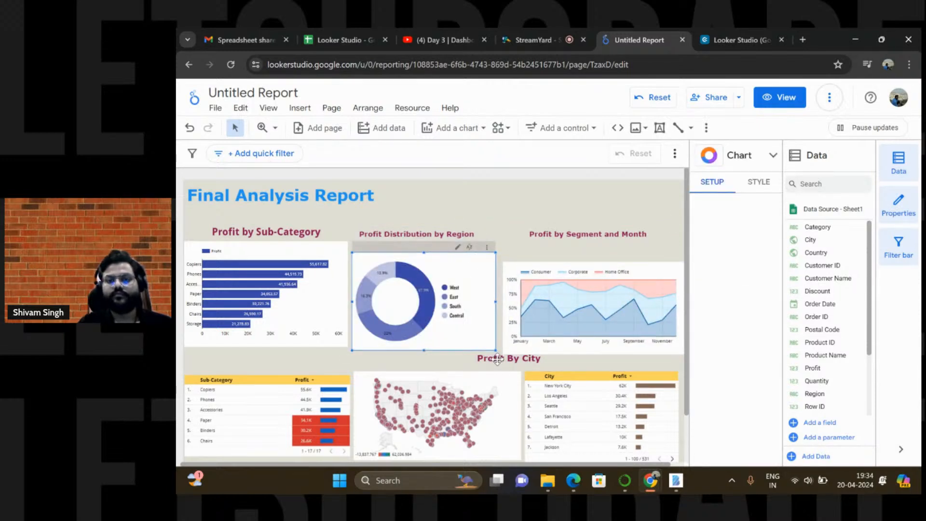
Shrink the "Profit By City" text box from its upper-left corner so the heading sits closer to the geo chart and city table
double_click(498, 359)
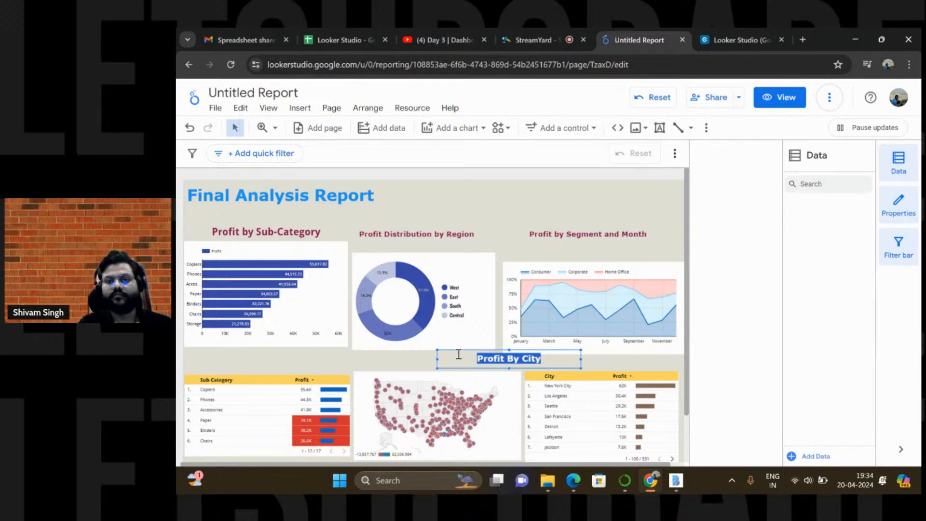
left_click_drag(434, 348, 454, 358)
left_click_drag(455, 360, 454, 359)
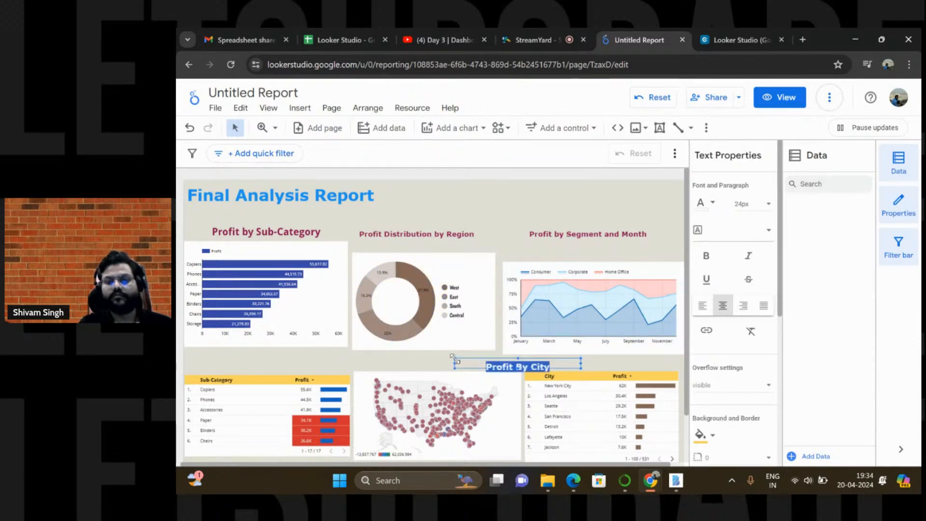
left_click(432, 364)
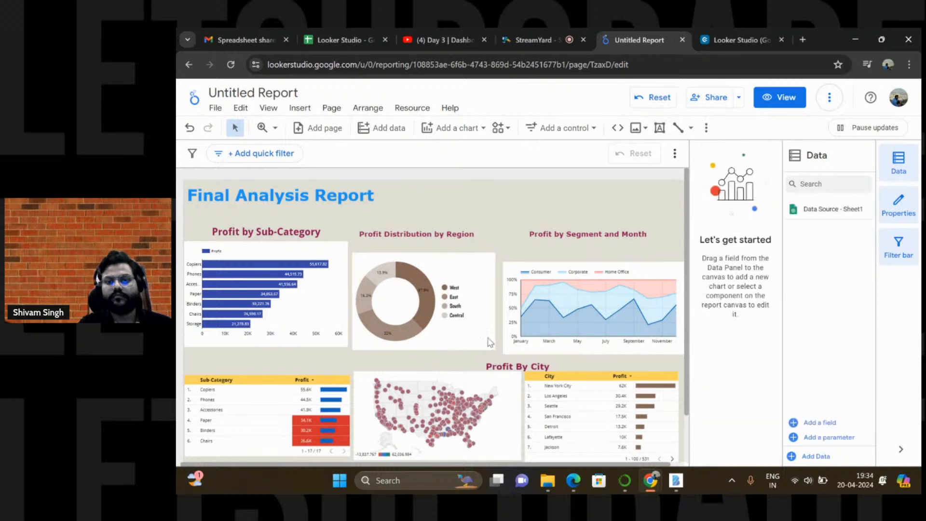
Lower the three upper-row charts toward the bottom row and shift the "Profit By City" heading toward the city table
left_click(474, 267)
left_click_drag(474, 267, 508, 263)
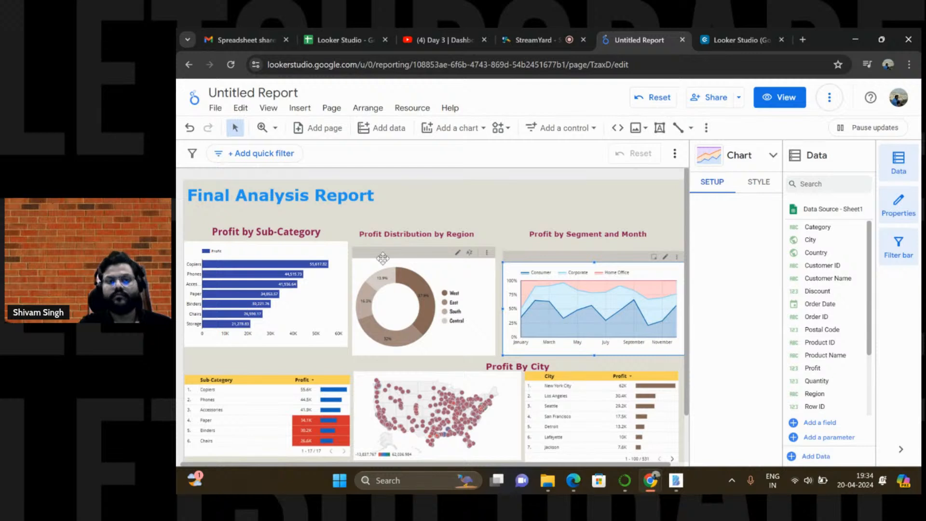
left_click_drag(341, 250, 363, 279)
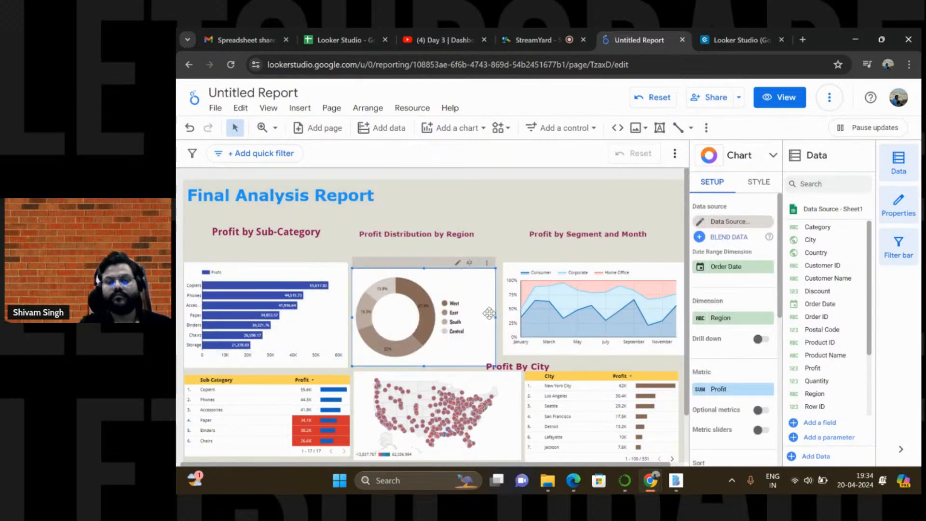
left_click_drag(516, 367, 543, 364)
left_click(510, 269)
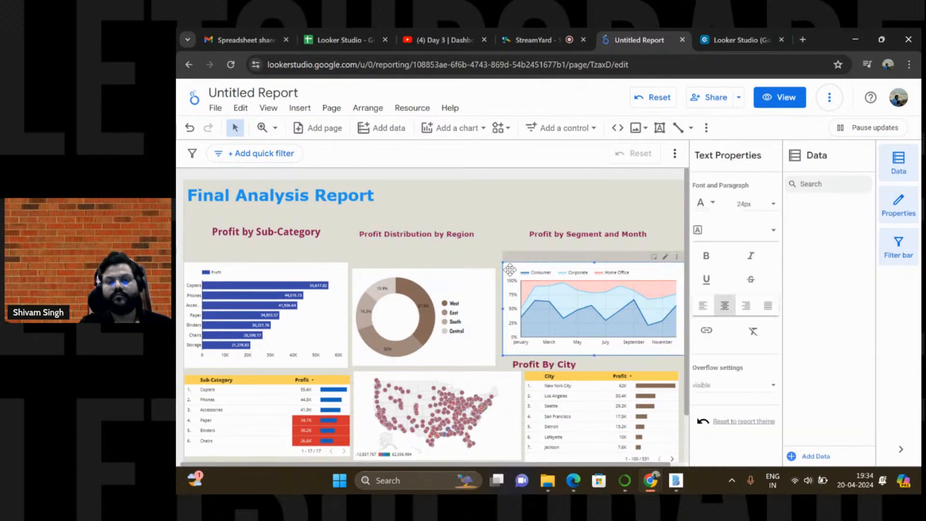
left_click_drag(509, 269, 508, 274)
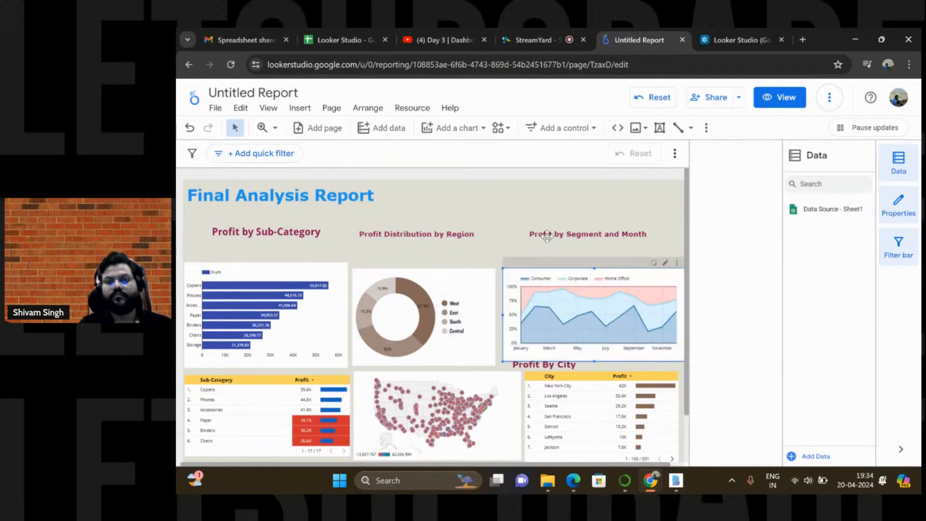
Move the segment-and-month, region and sub-category headings down to just above their charts
left_click_drag(548, 236, 547, 247)
left_click(526, 239)
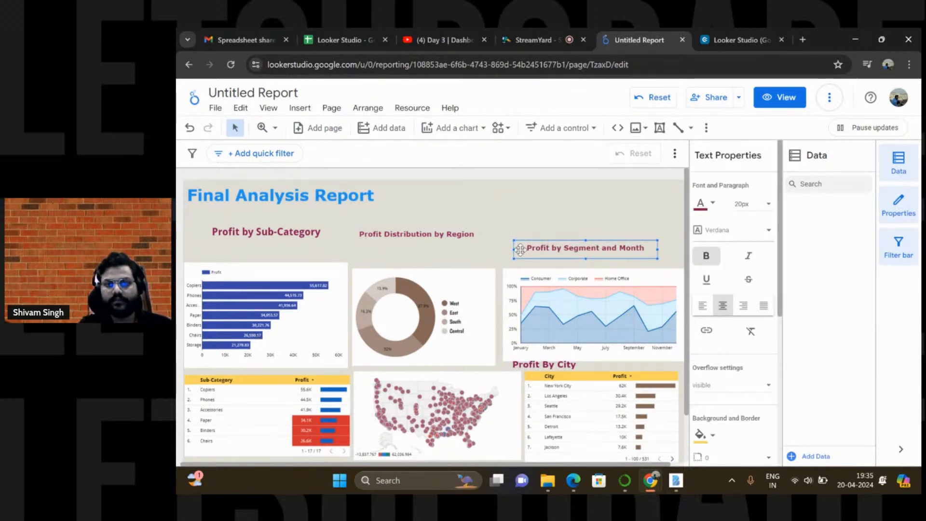
left_click_drag(519, 242, 523, 251)
left_click_drag(428, 233, 432, 258)
left_click_drag(292, 234, 292, 256)
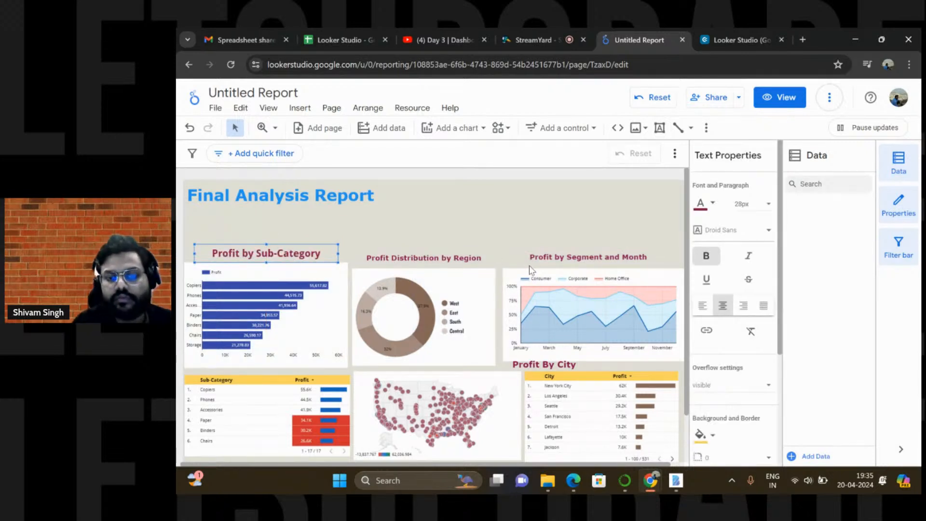
left_click(500, 248)
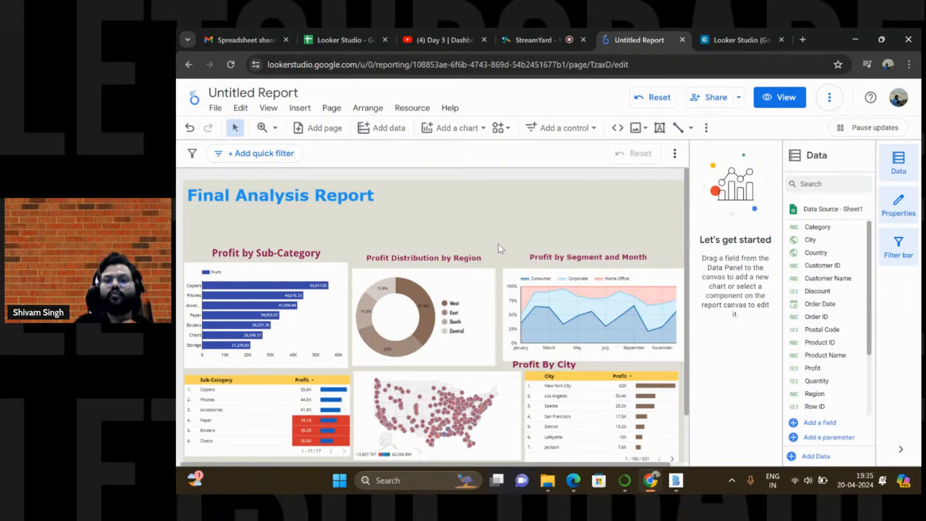
Raise the segment-and-month area chart slightly and delete the "Profit By City" heading
left_click(562, 269)
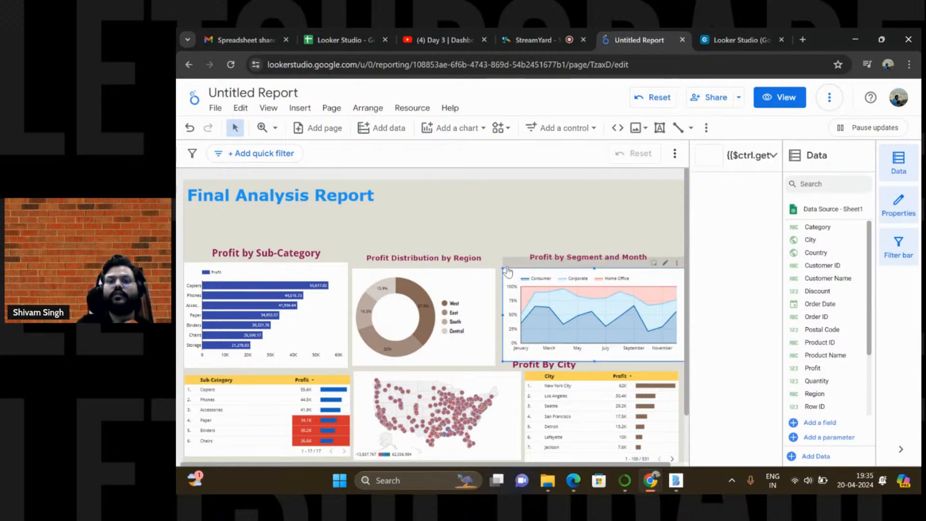
left_click(505, 235)
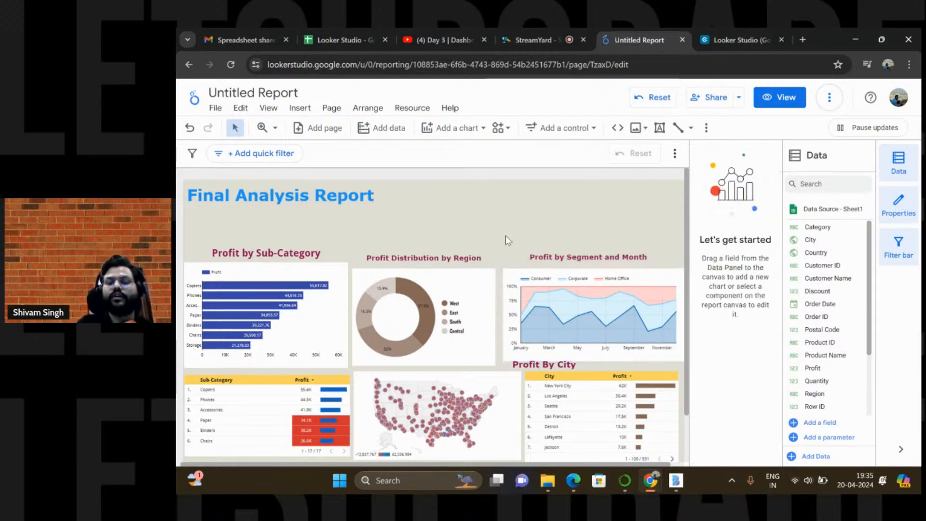
left_click_drag(507, 271, 507, 268)
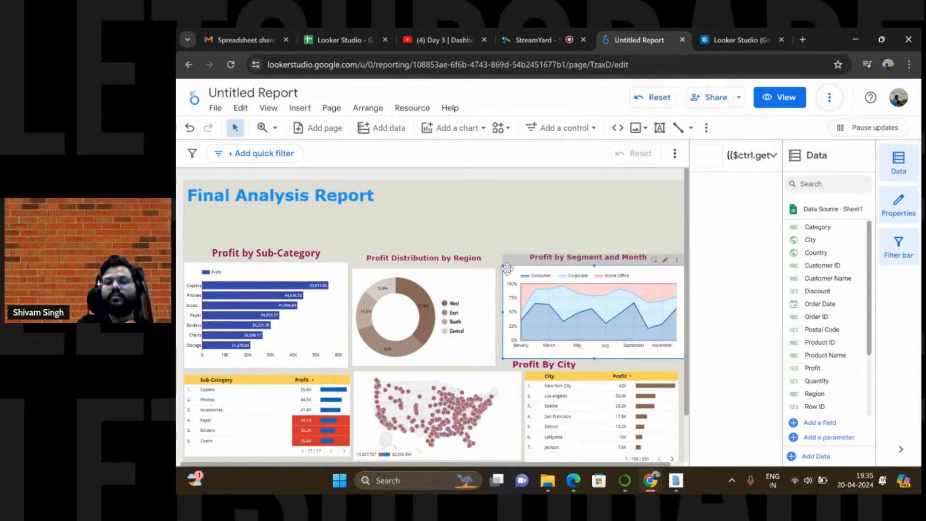
left_click(547, 369)
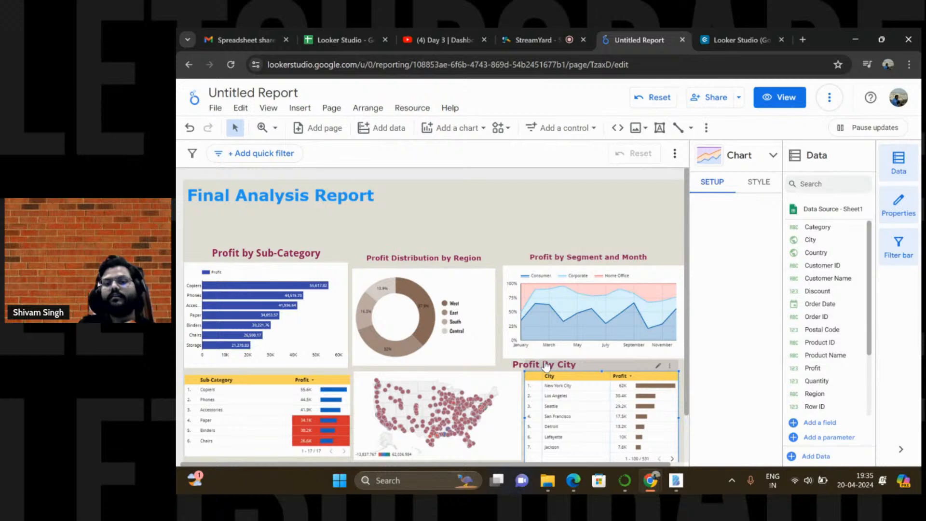
left_click(586, 357)
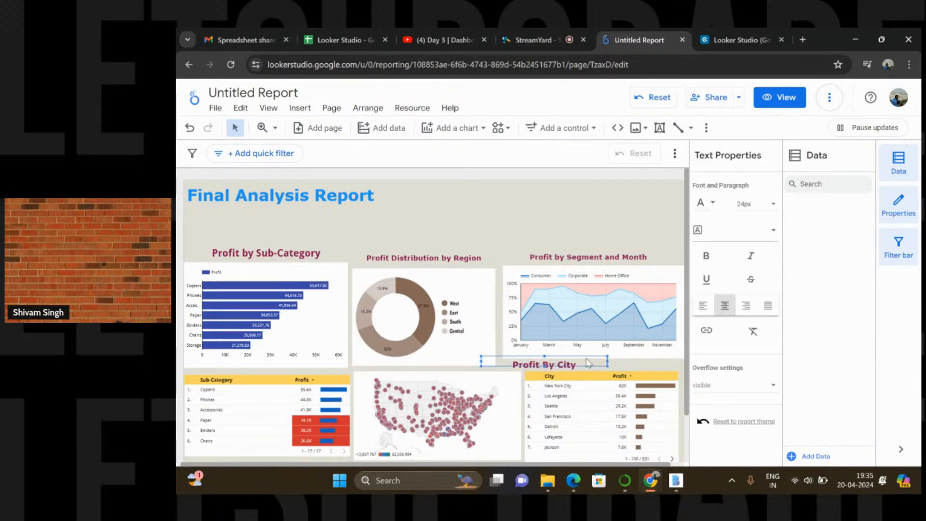
key("Delete")
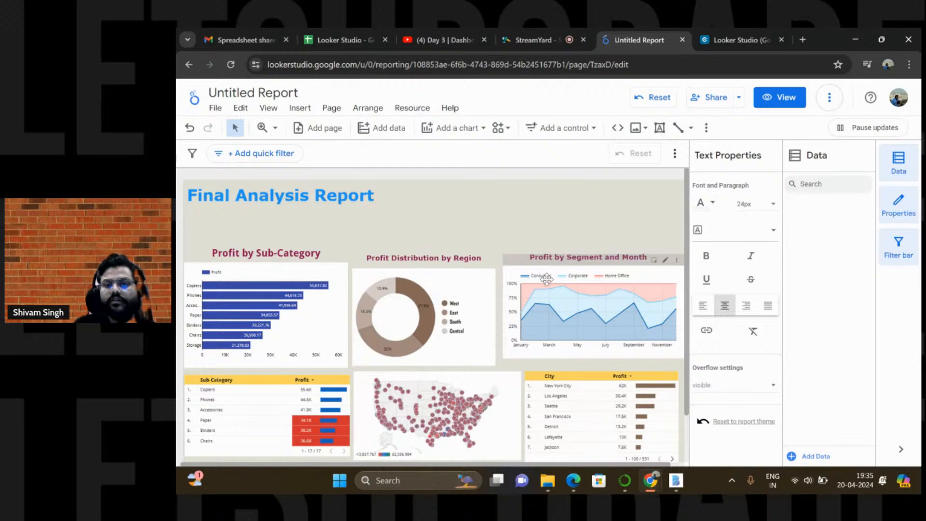
Lower the segment-and-month area chart and the region donut chart close to the bottom row, together with their headings
mouse_move(547, 286)
left_mouse_down()
mouse_move(546, 303)
mouse_move(548, 268)
left_mouse_up()
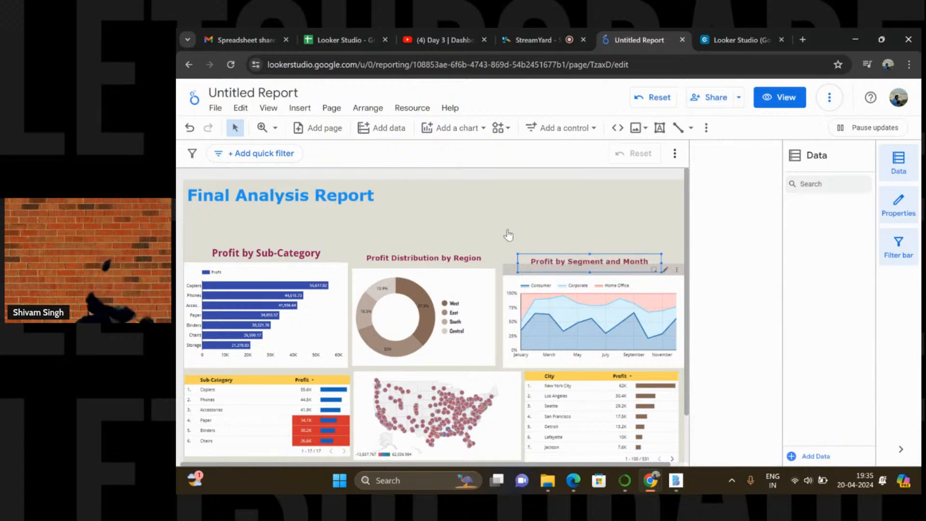
left_click(462, 274)
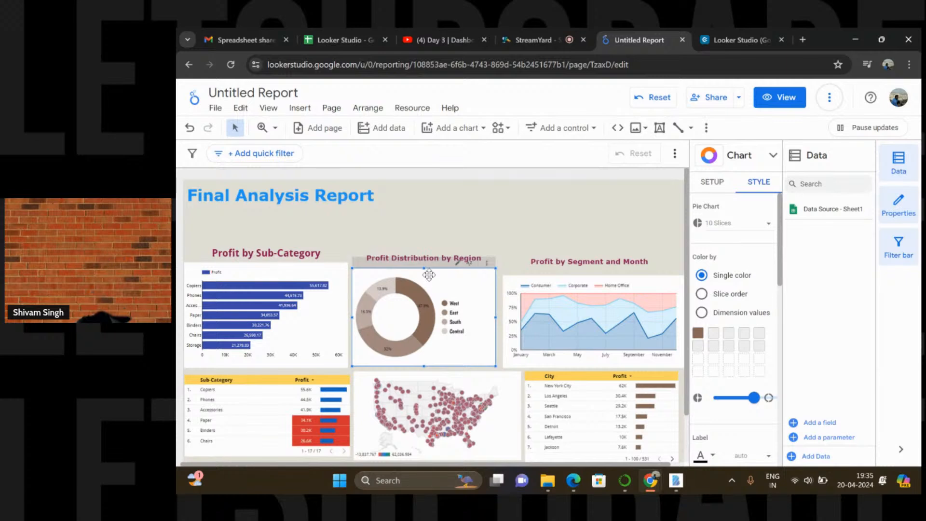
left_click_drag(427, 268, 430, 275)
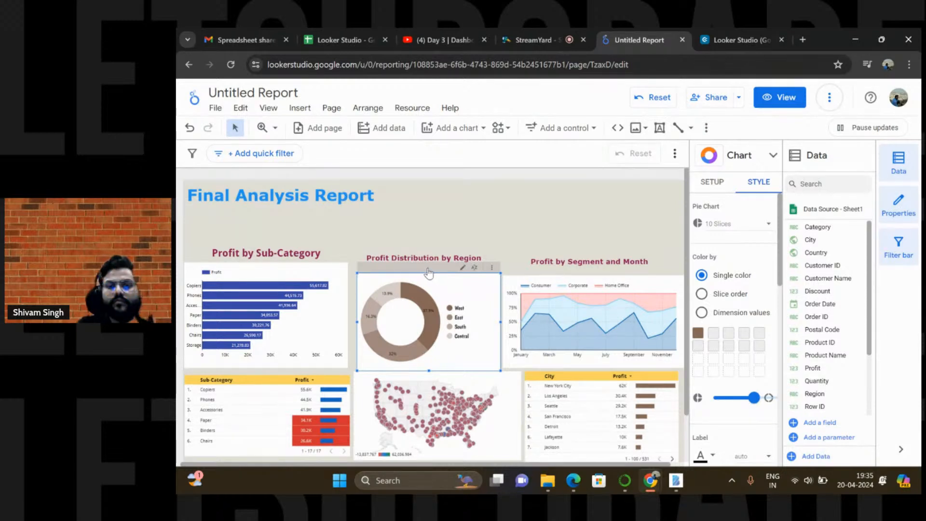
left_click(423, 259)
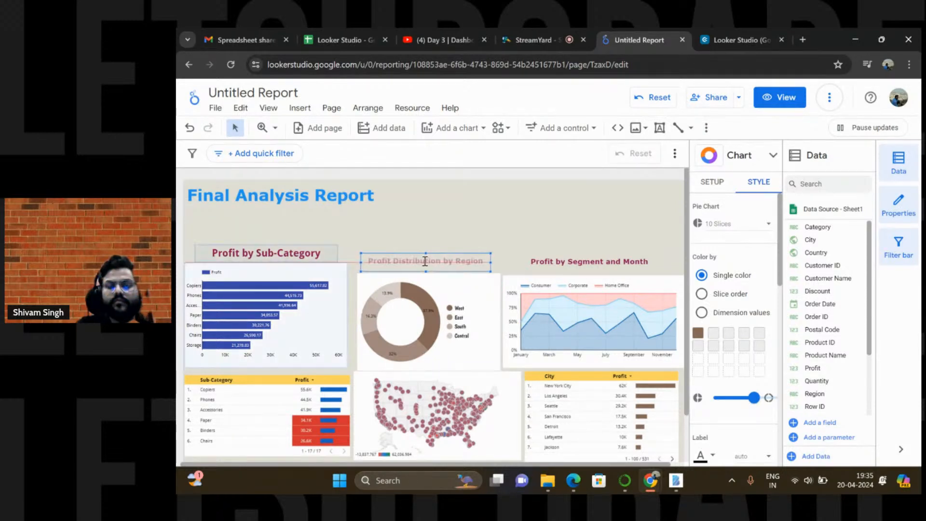
Change the region donut chart's single color to dark blue, matching the sub-category bar chart
left_click(420, 313)
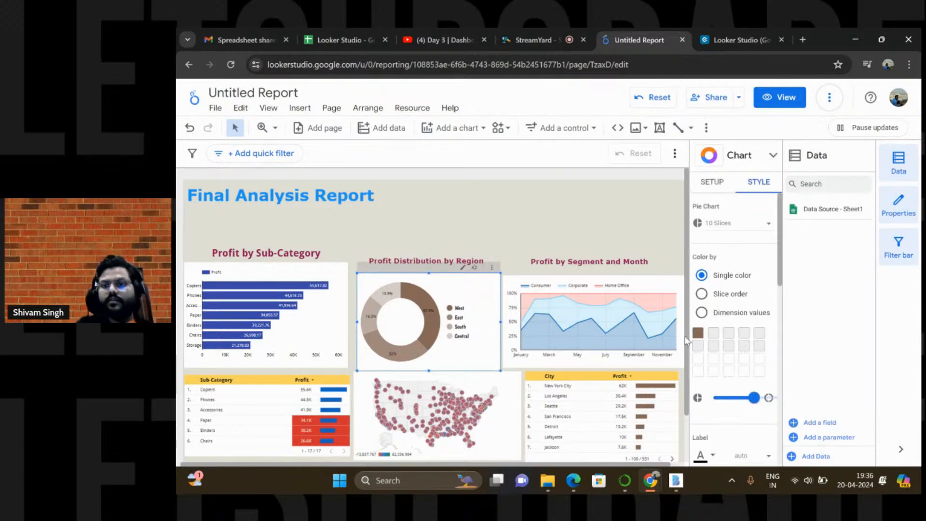
left_click(698, 333)
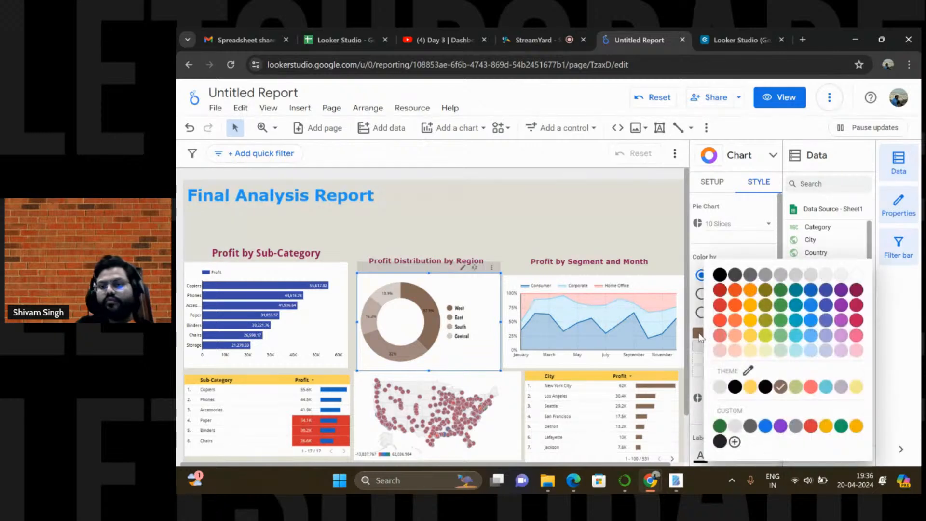
left_click(824, 294)
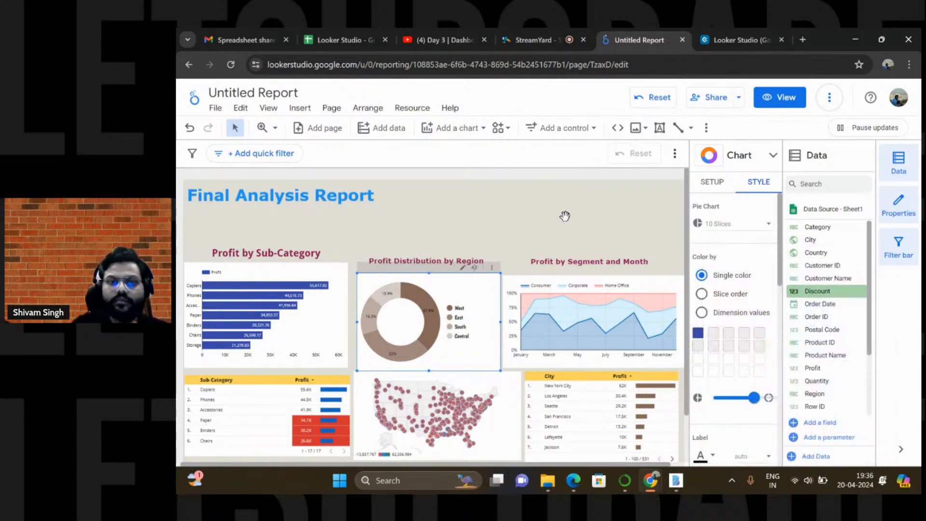
left_click(503, 201)
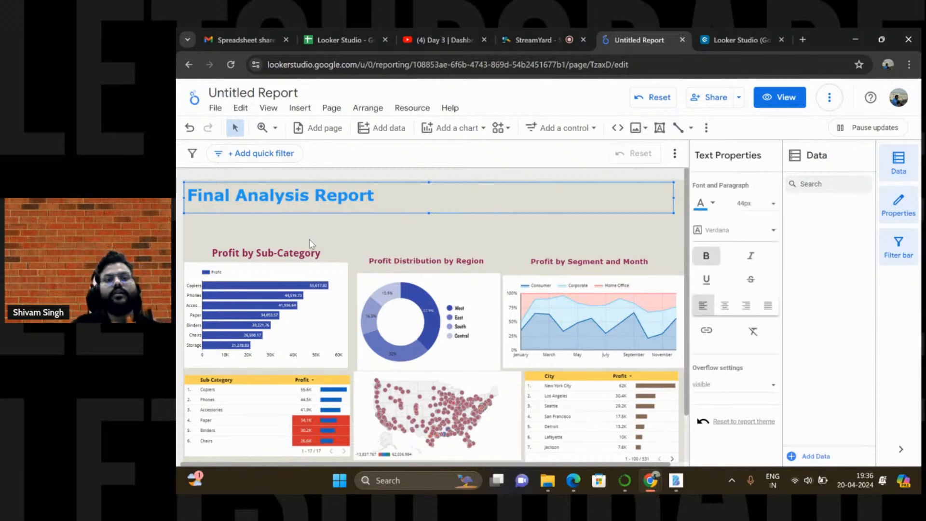
Lower the sub-category bar chart and its heading so the chart sits just above the bottom-row table
left_click(265, 268)
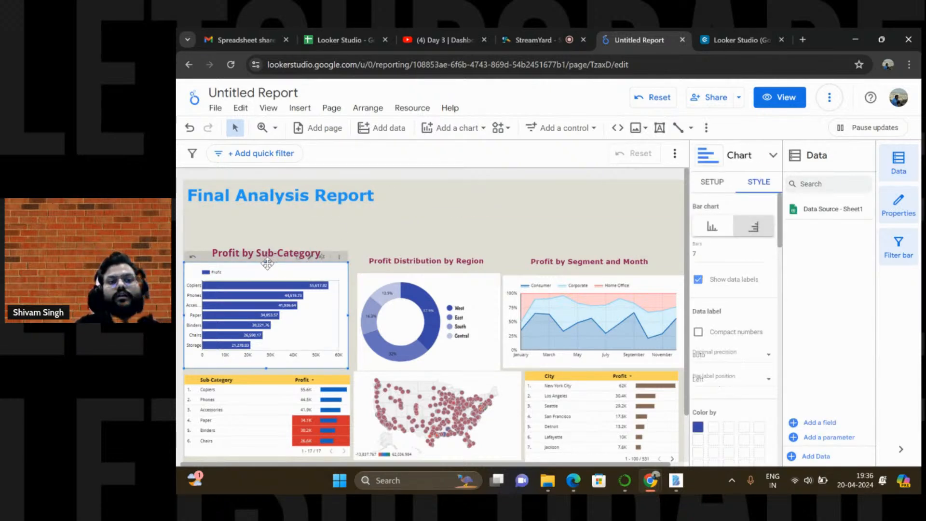
mouse_move(268, 263)
left_mouse_down()
mouse_move(270, 279)
mouse_move(266, 256)
mouse_move(265, 264)
left_mouse_up()
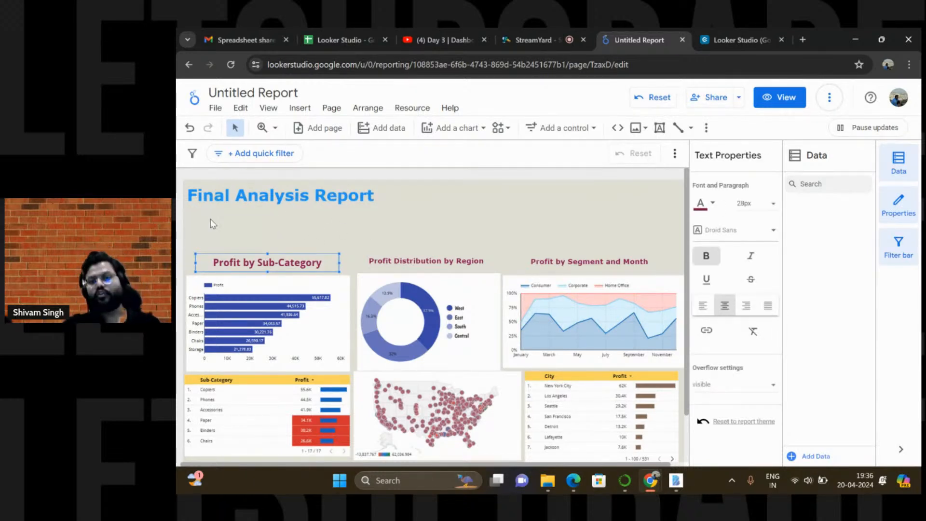
left_click(210, 220)
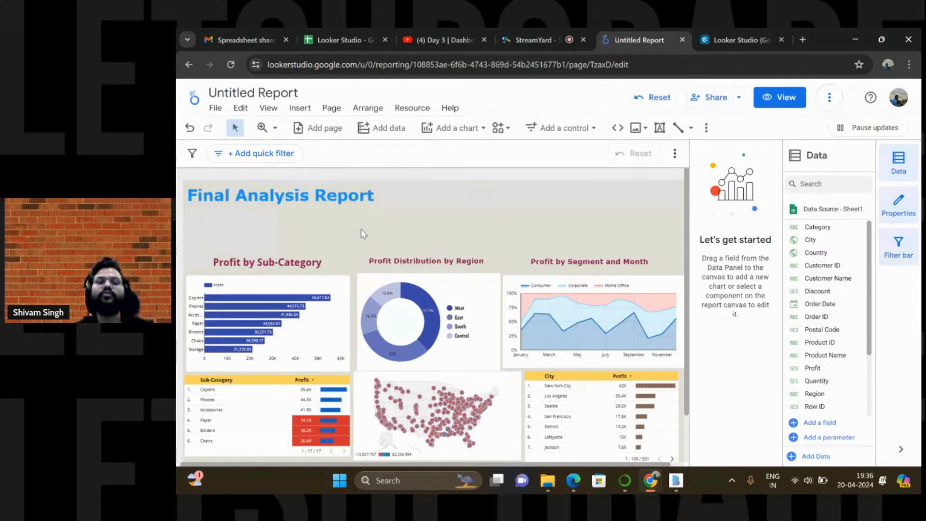
left_click(330, 322)
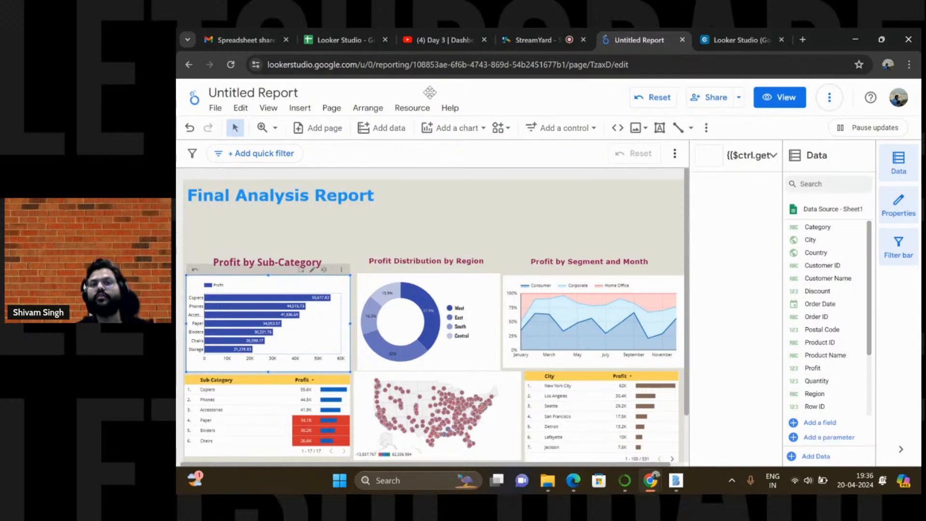
Check the "Day 3 | Dashboards, Sharing, and Beyond" live stream and its chat on YouTube, and return to the report
left_click(525, 31)
left_click(466, 29)
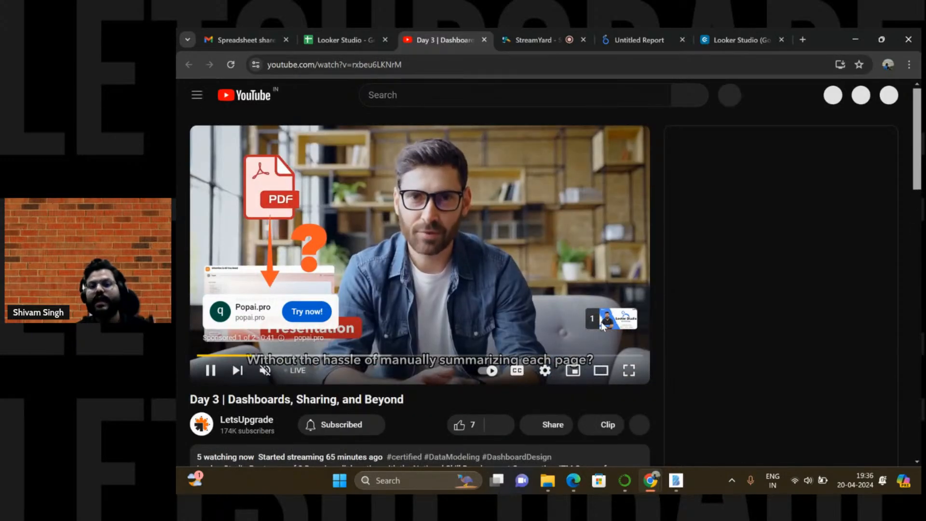
left_click(601, 322)
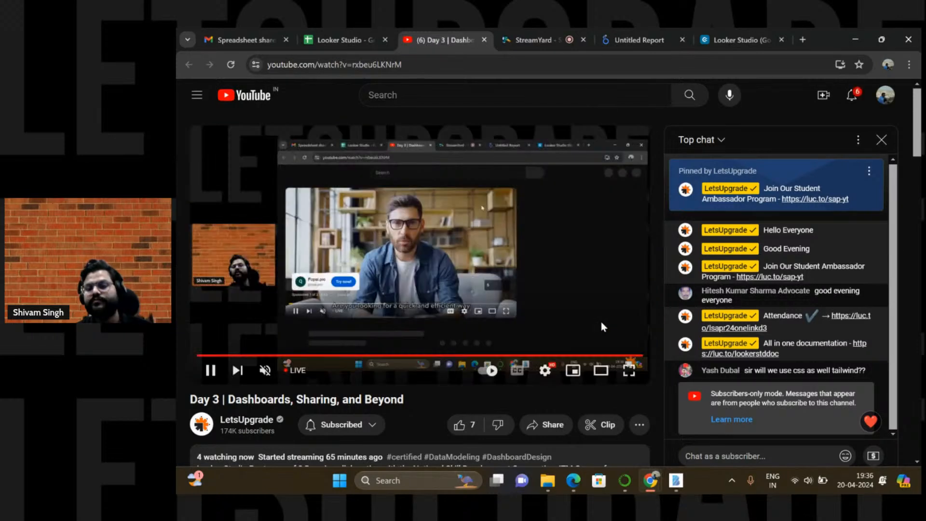
left_click(551, 314)
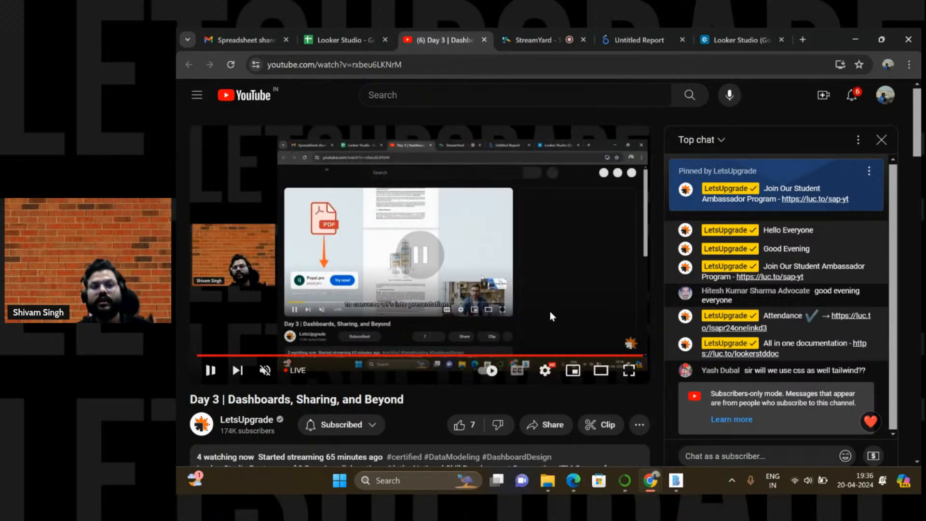
left_click(536, 260)
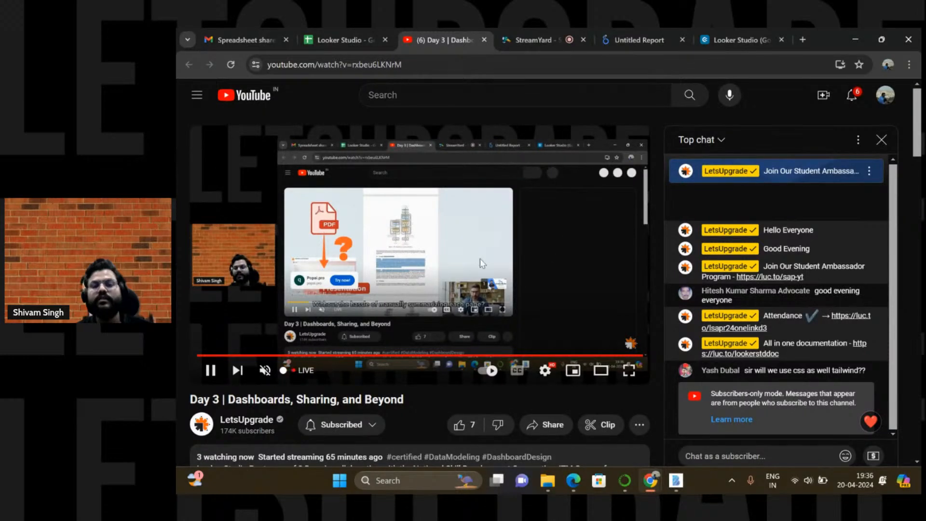
left_click(636, 44)
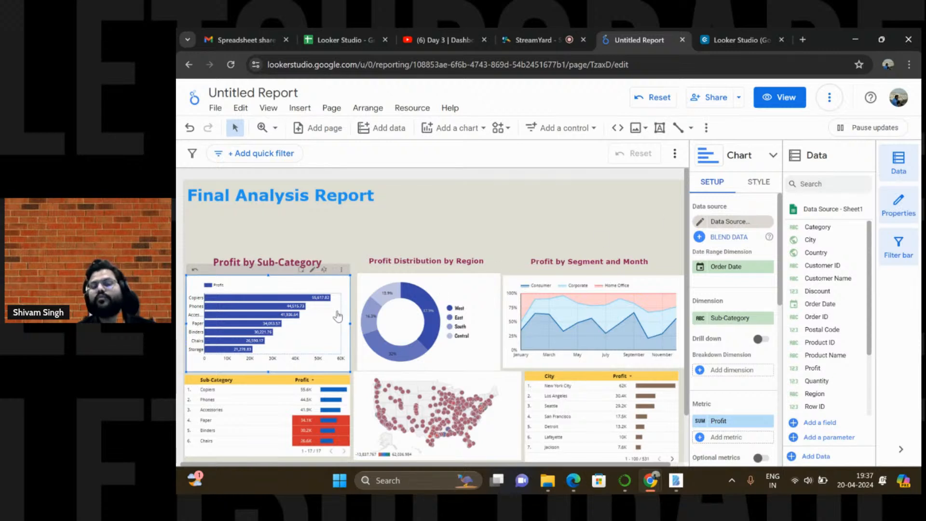
Set the chart-area background of the sub-category bar chart to transparent in its grid style settings
left_click(758, 181)
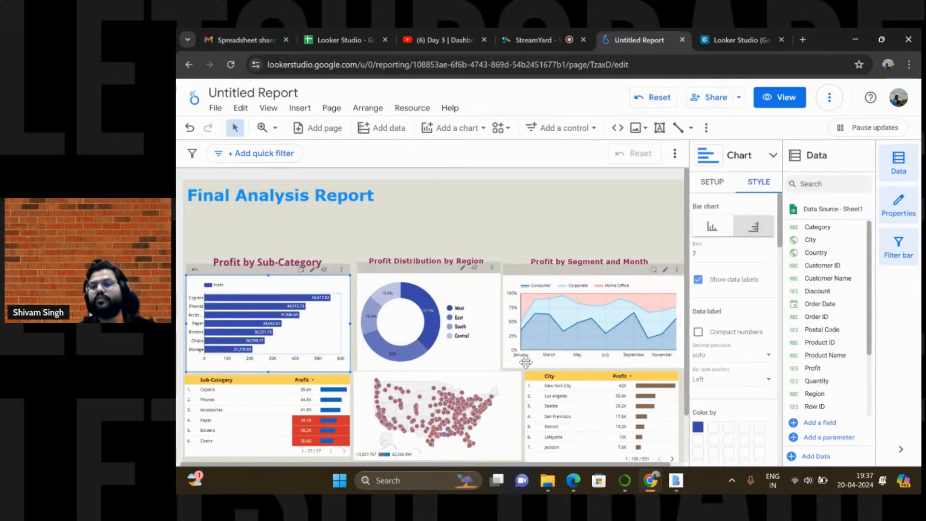
scroll(749, 334, "down", 5)
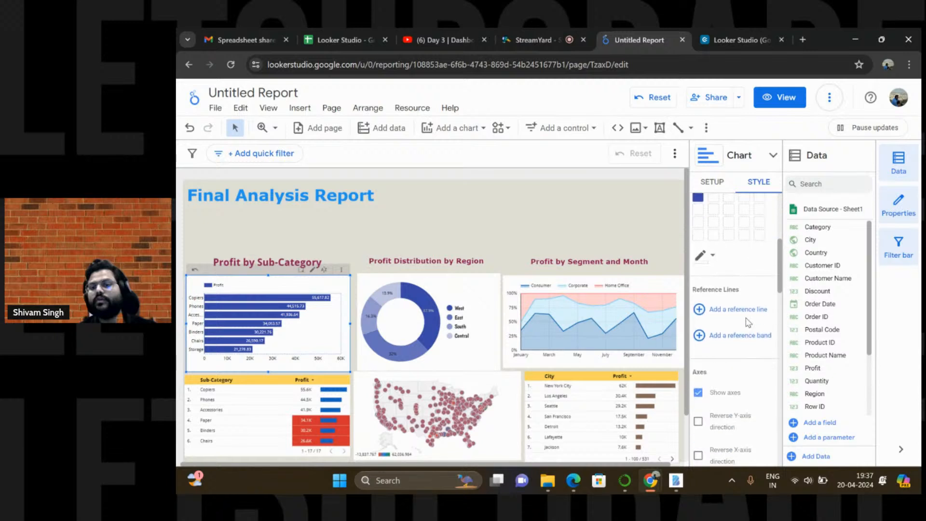
scroll(746, 322, "down", 5)
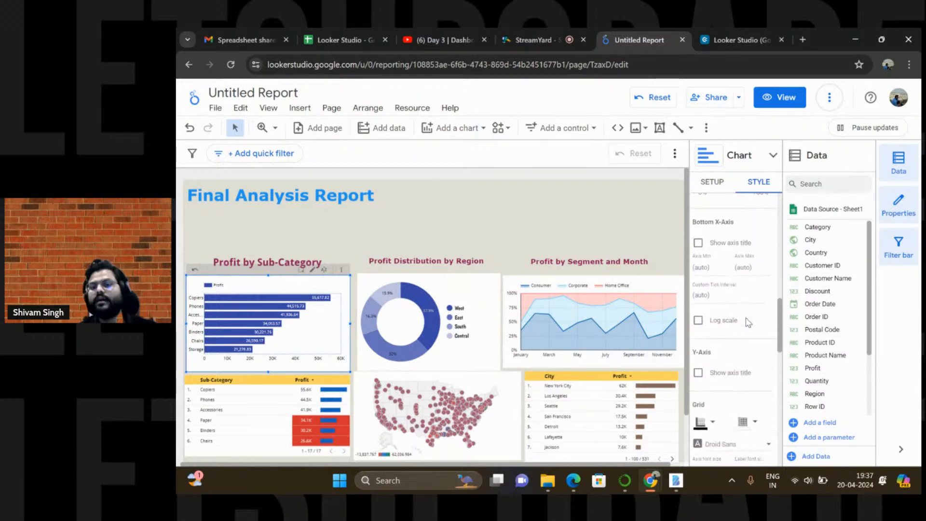
scroll(747, 322, "down", 1)
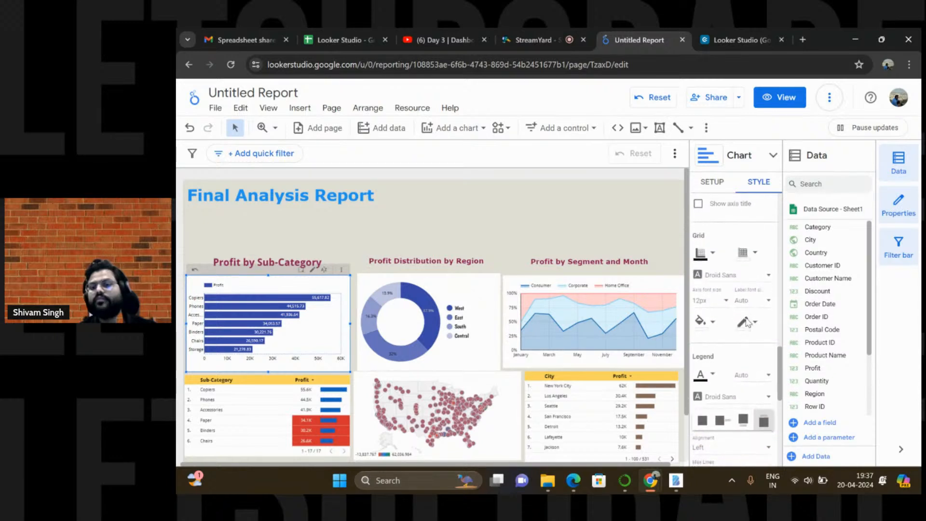
left_click(713, 324)
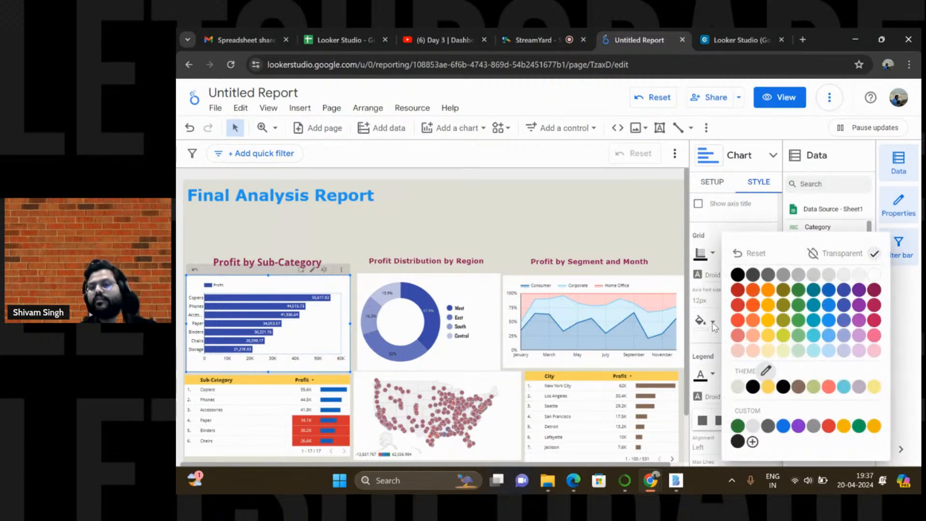
left_click(826, 253)
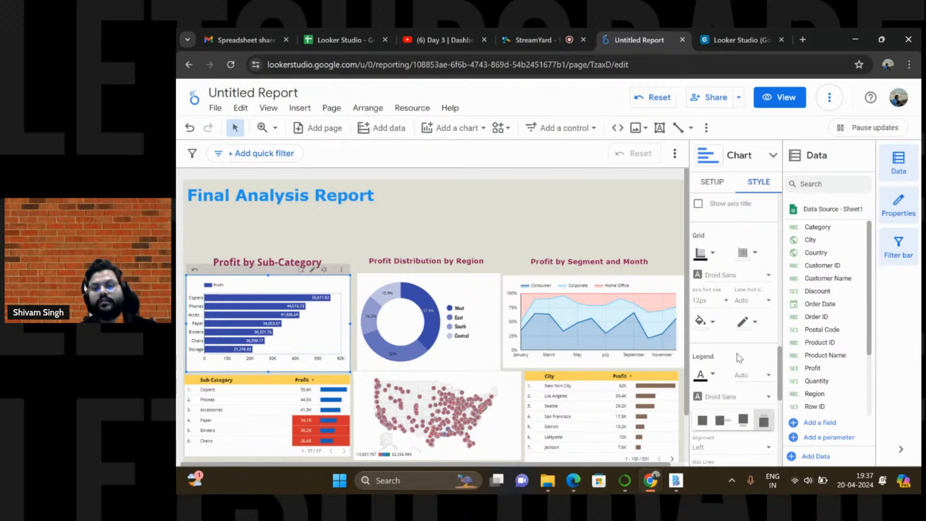
Set the region donut chart's single color to the same dark blue as the sub-category bar chart
left_click(459, 284)
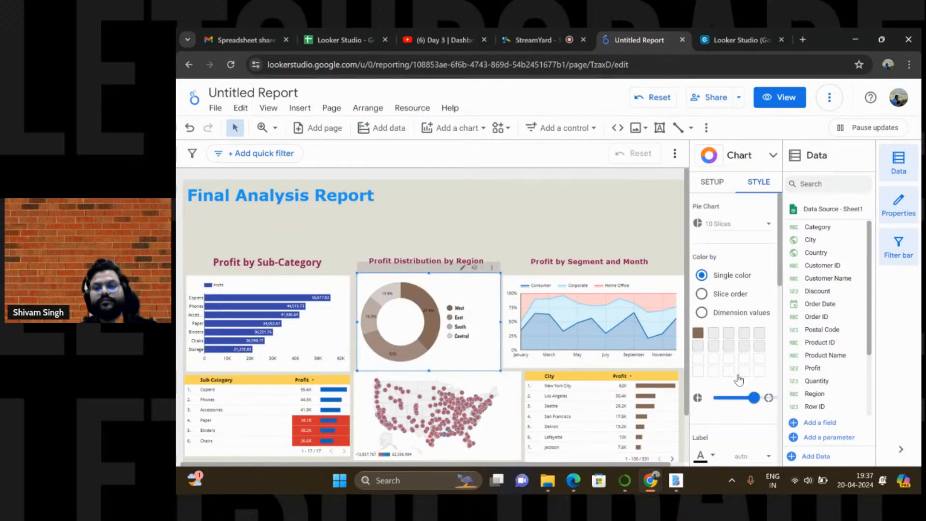
scroll(738, 380, "down", 10)
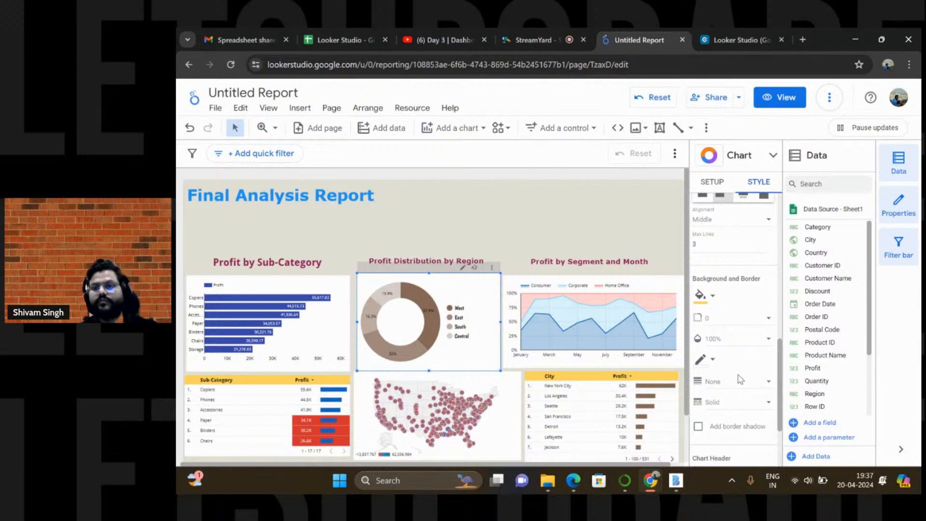
scroll(740, 379, "up", 3)
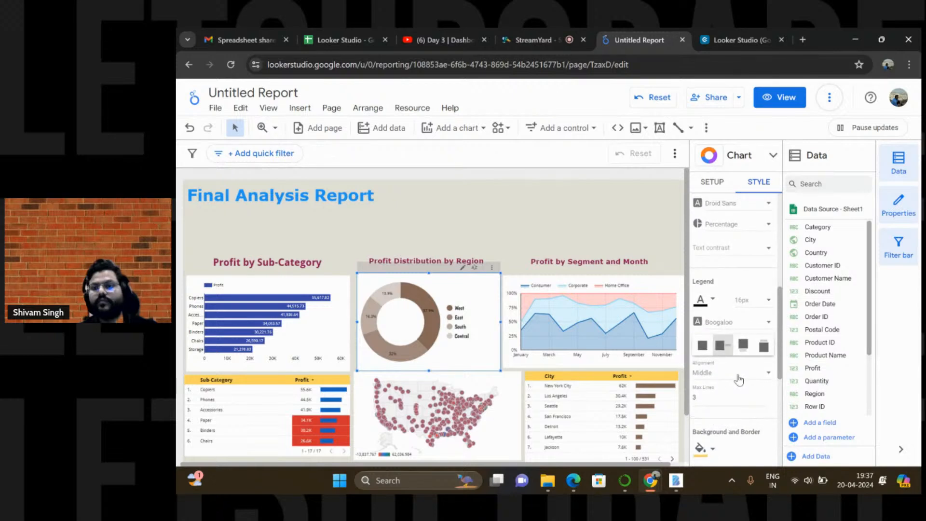
scroll(738, 379, "down", 5)
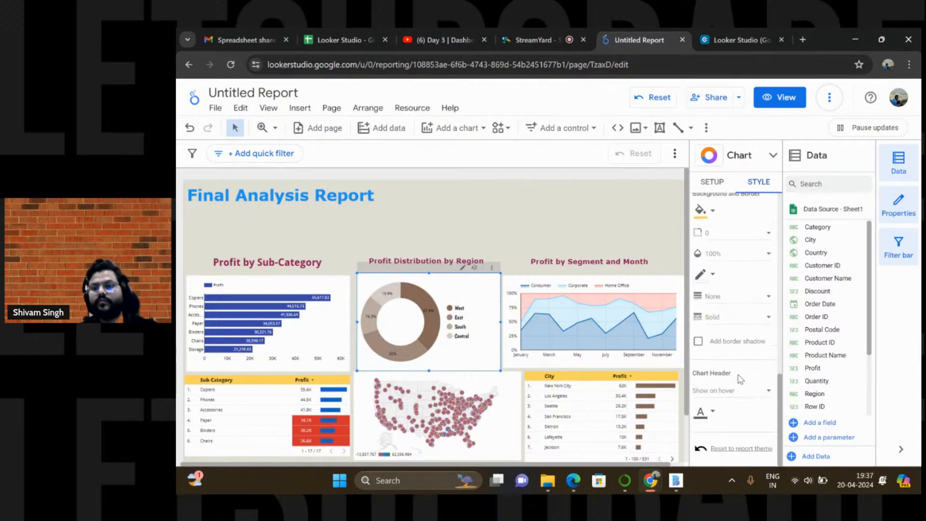
scroll(740, 379, "up", 2)
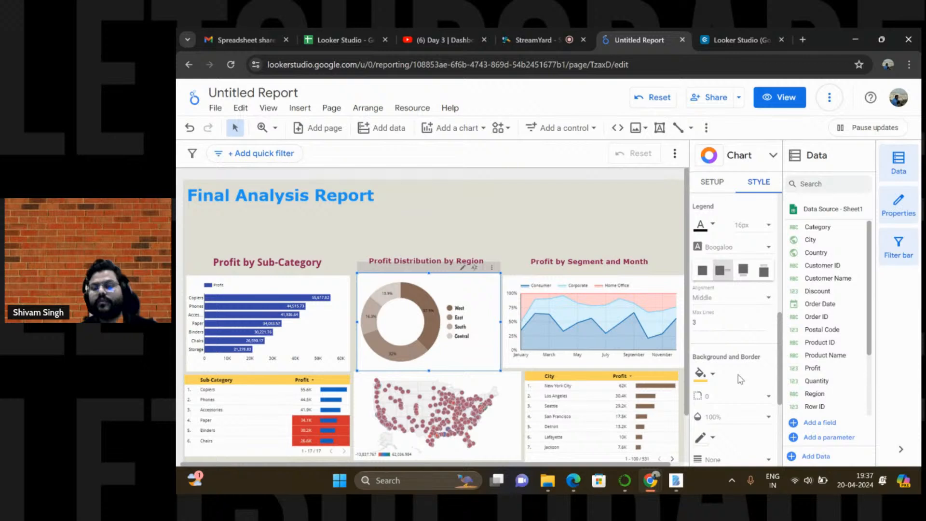
scroll(740, 380, "up", 6)
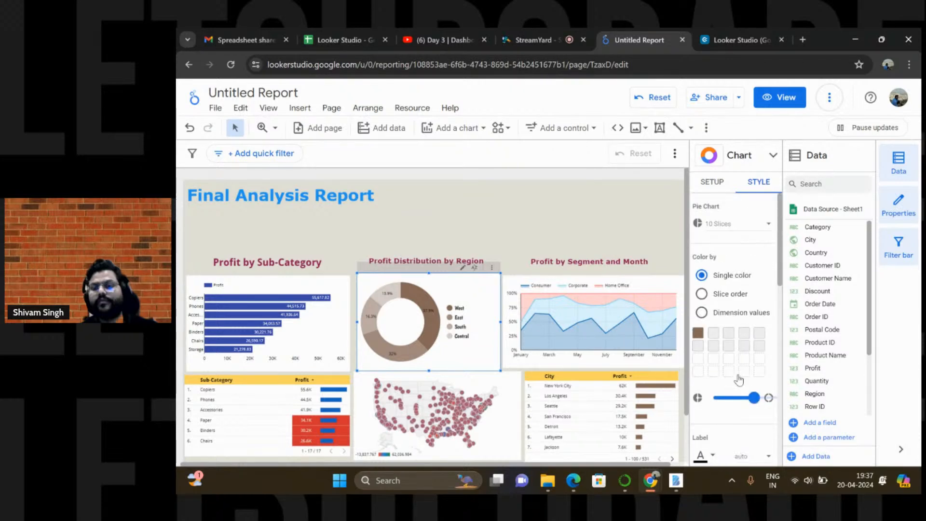
left_click(697, 334)
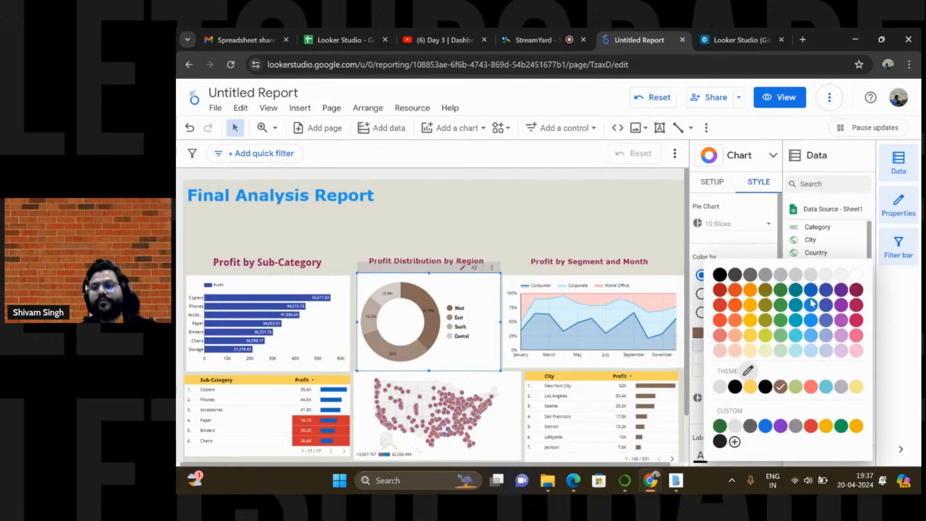
left_click(825, 291)
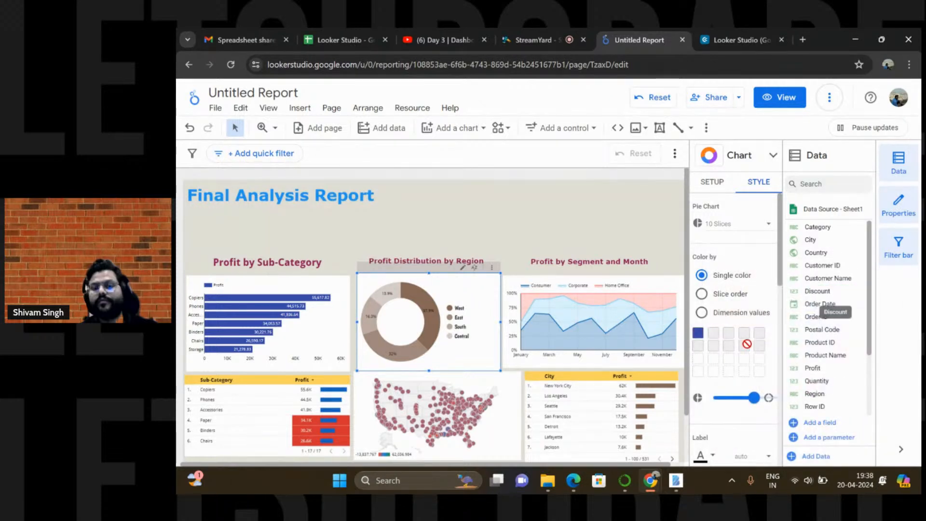
Look through the style settings of the region donut and sub-category bar charts for the background options
scroll(749, 348, "down", 2)
scroll(749, 348, "down", 3)
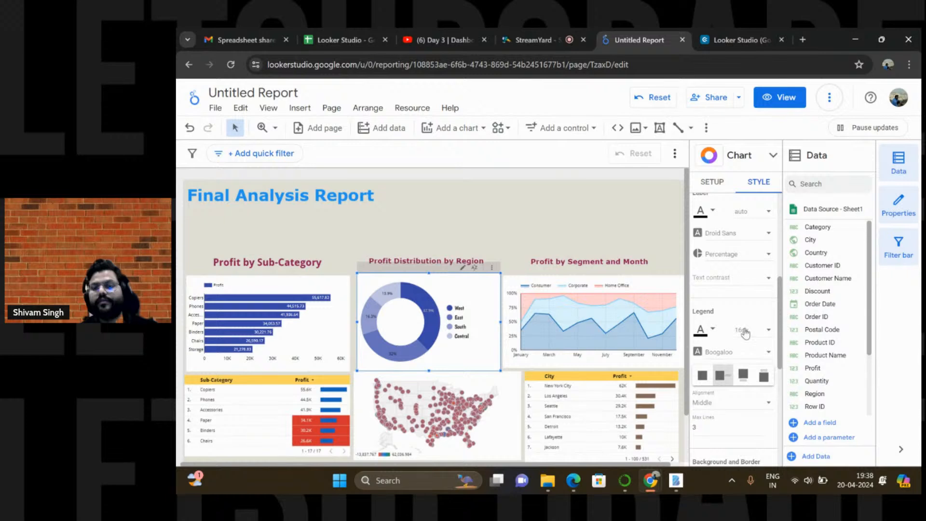
scroll(745, 333, "down", 3)
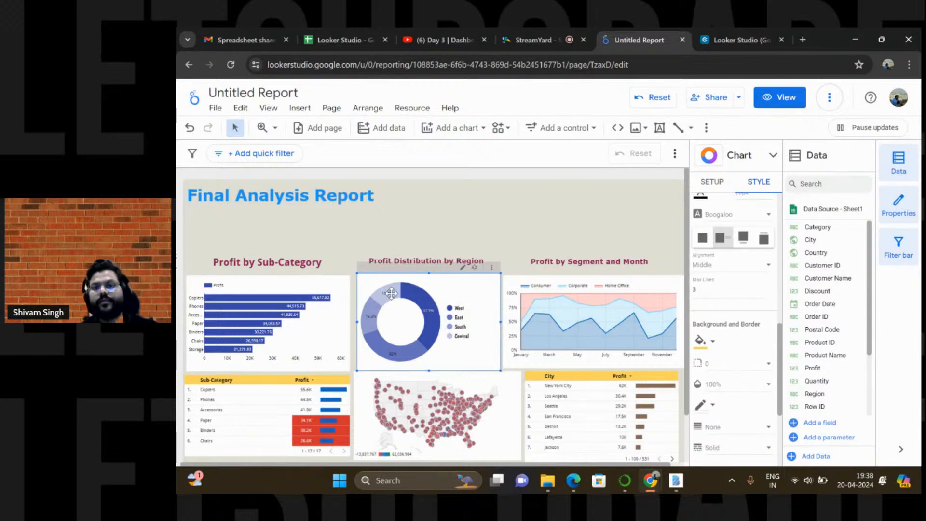
left_click(304, 287)
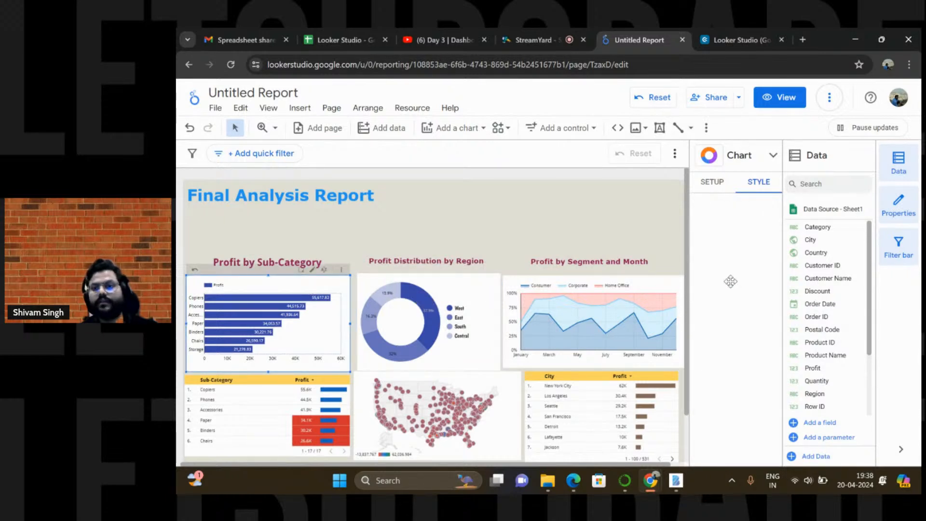
scroll(732, 282, "down", 10)
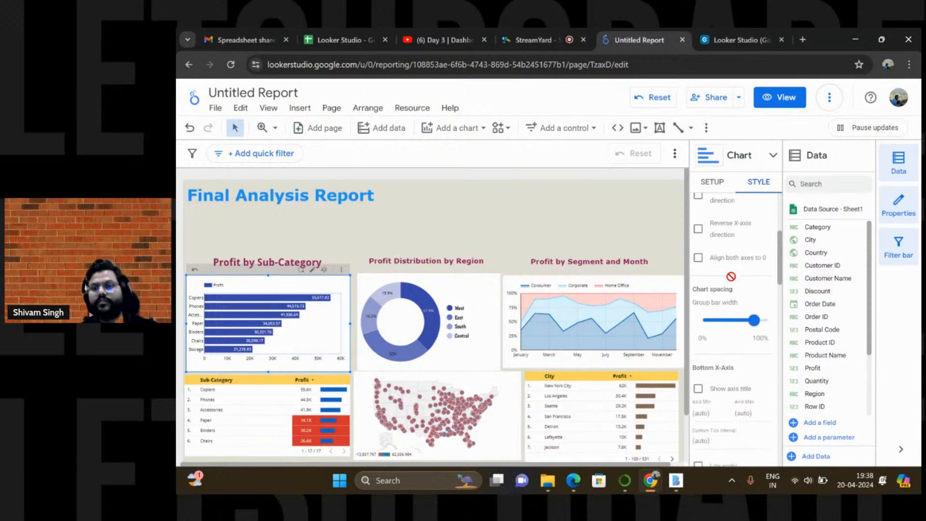
scroll(733, 282, "up", 2)
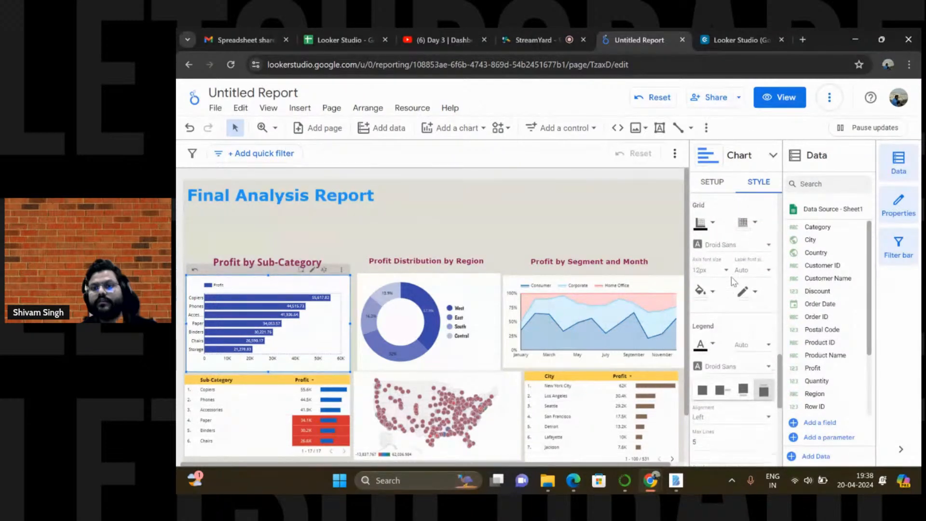
scroll(732, 282, "down", 5)
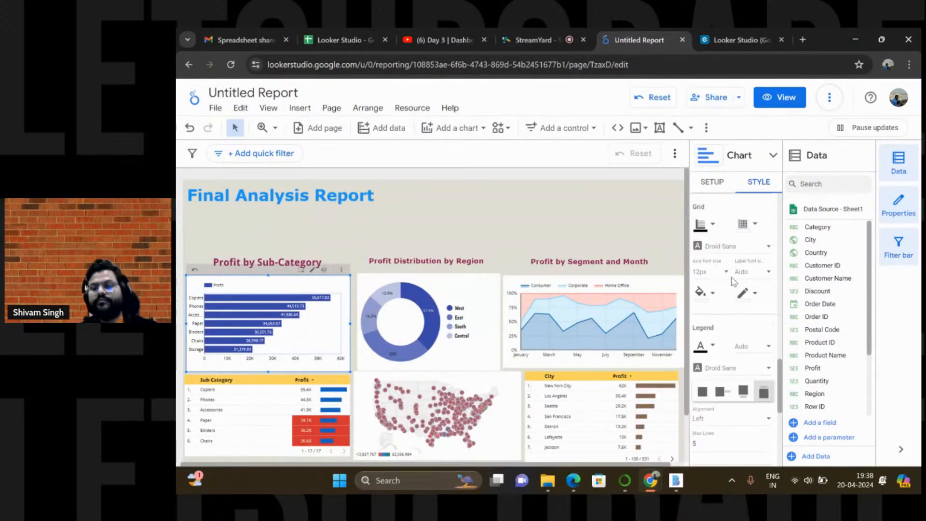
scroll(731, 314, "down", 5)
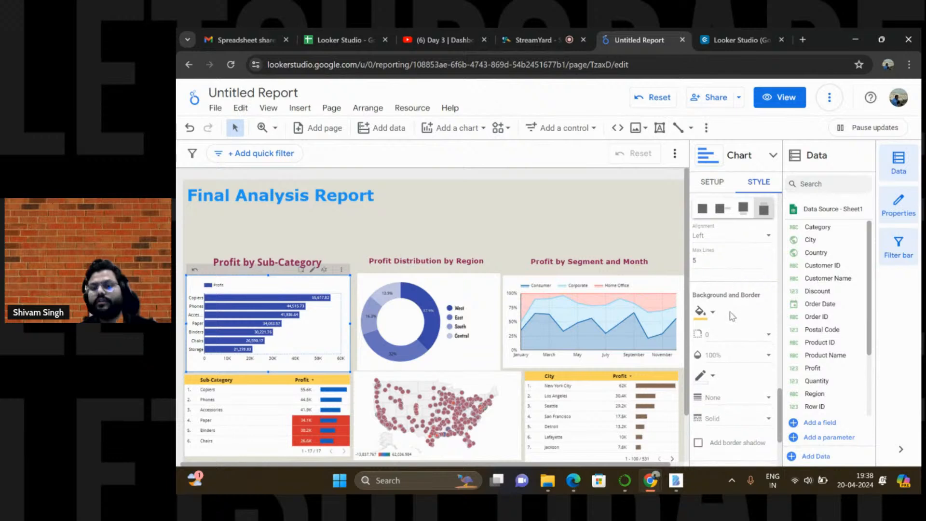
scroll(731, 316, "up", 2)
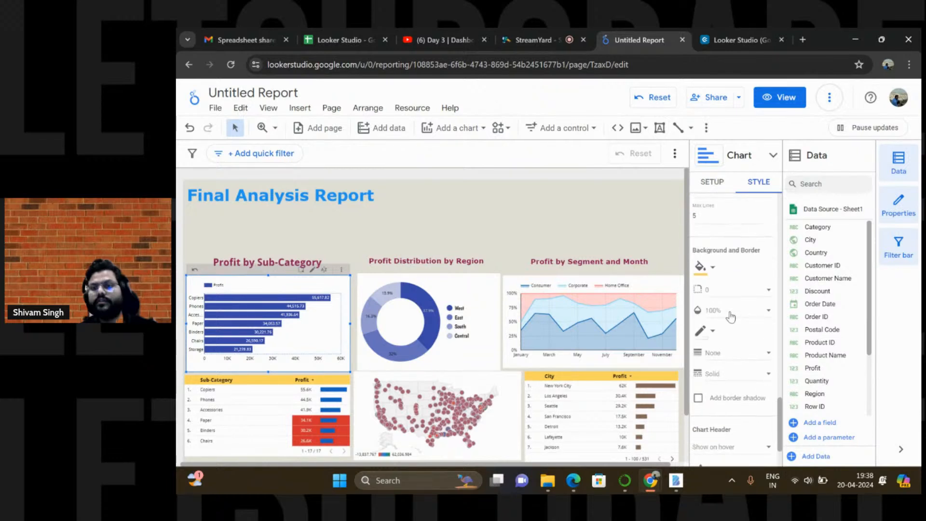
scroll(731, 316, "up", 1)
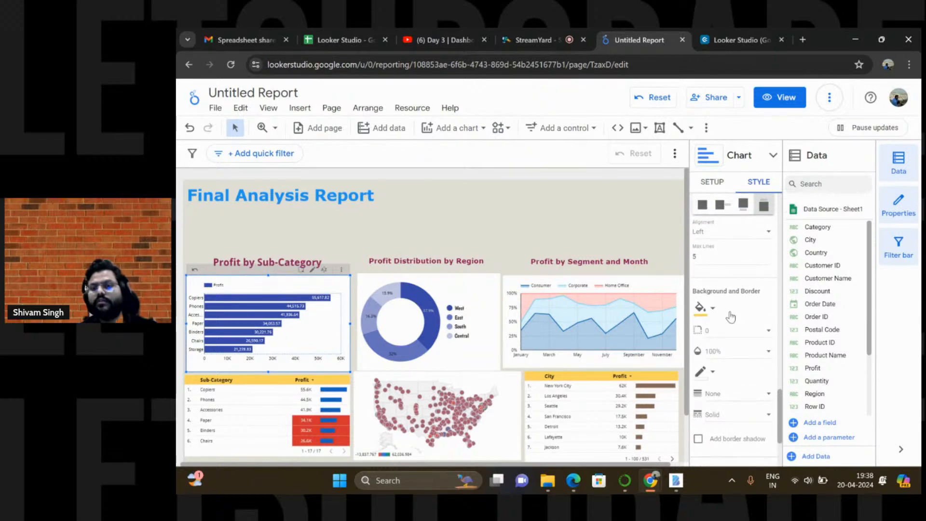
scroll(731, 316, "up", 4)
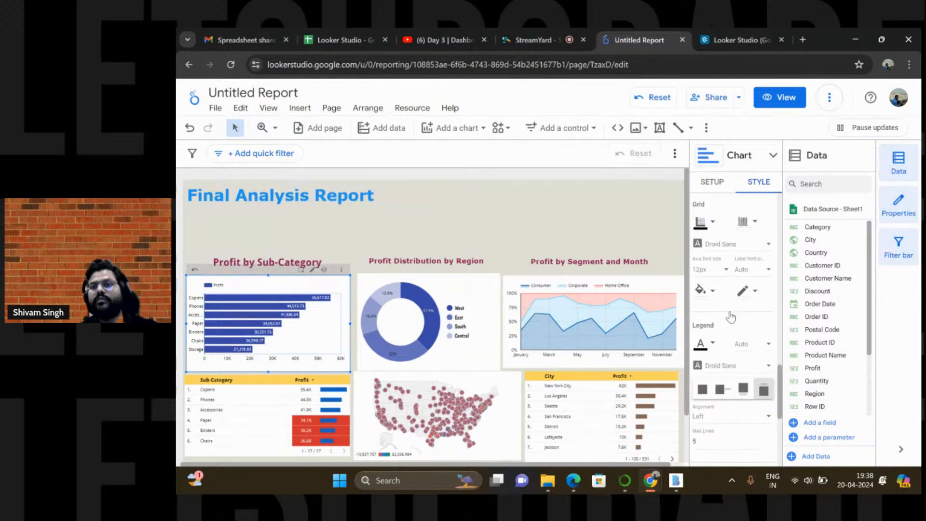
scroll(731, 314, "up", 5)
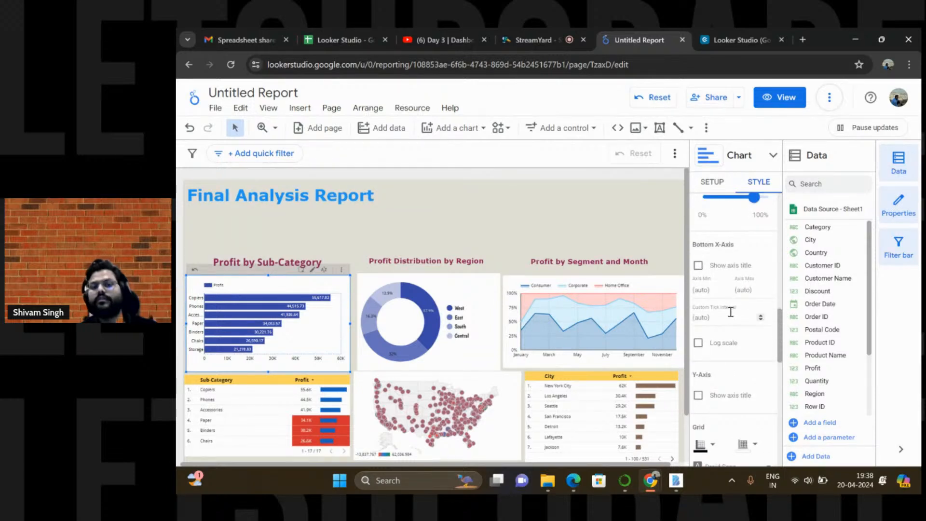
scroll(731, 314, "up", 5)
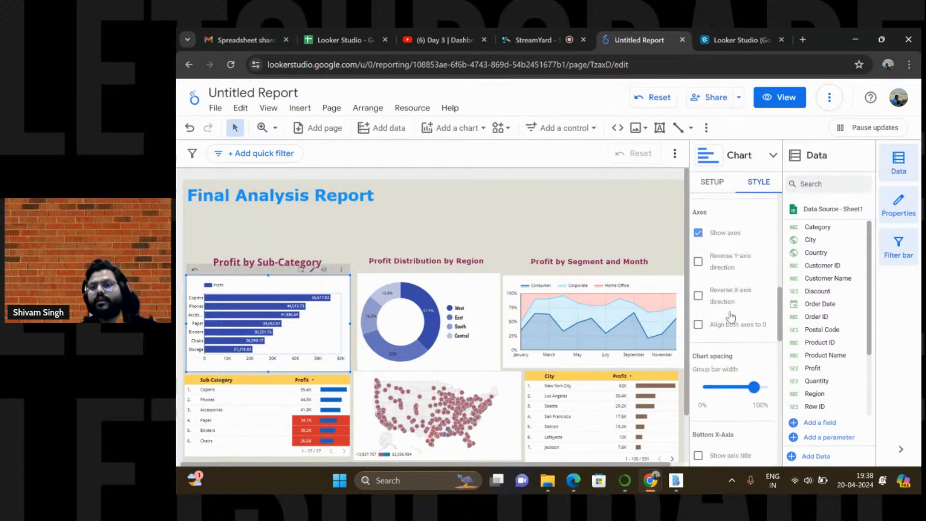
scroll(731, 317, "up", 6)
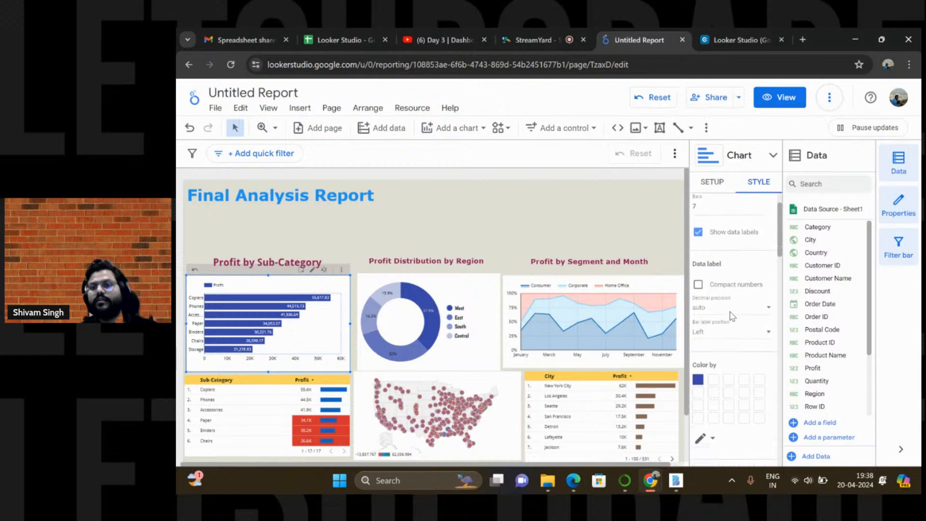
scroll(732, 316, "up", 2)
scroll(732, 316, "down", 5)
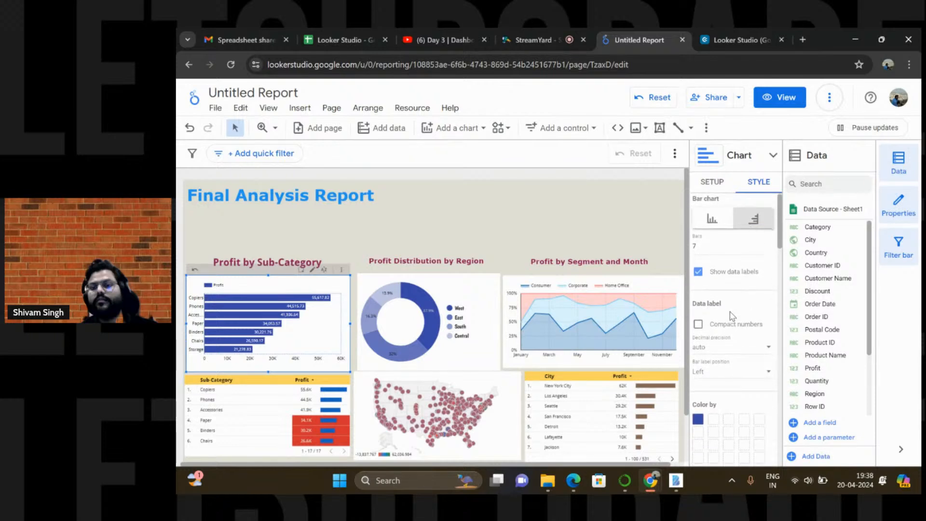
scroll(731, 316, "down", 6)
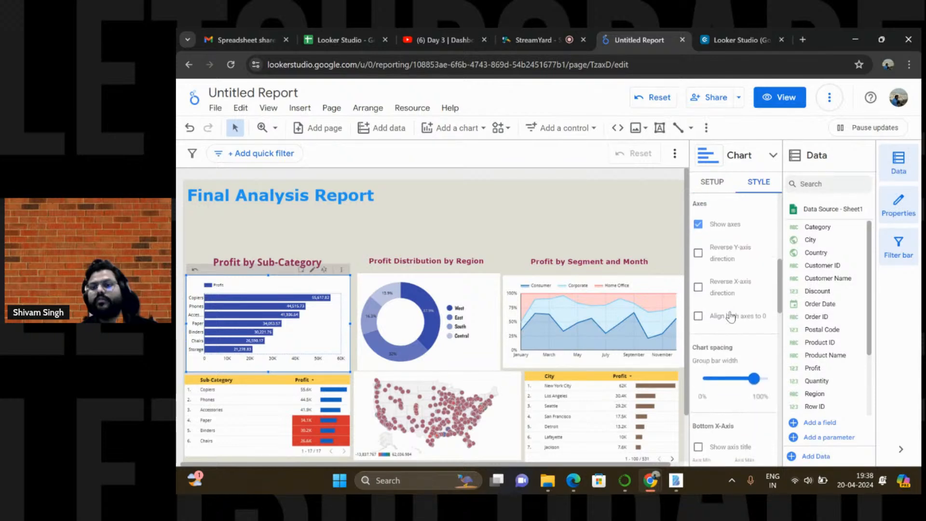
scroll(730, 316, "down", 3)
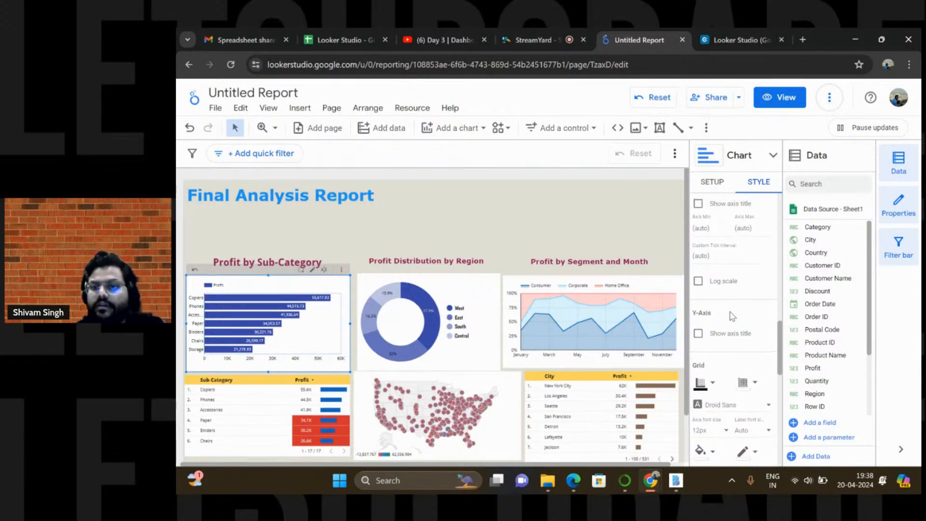
scroll(731, 316, "down", 3)
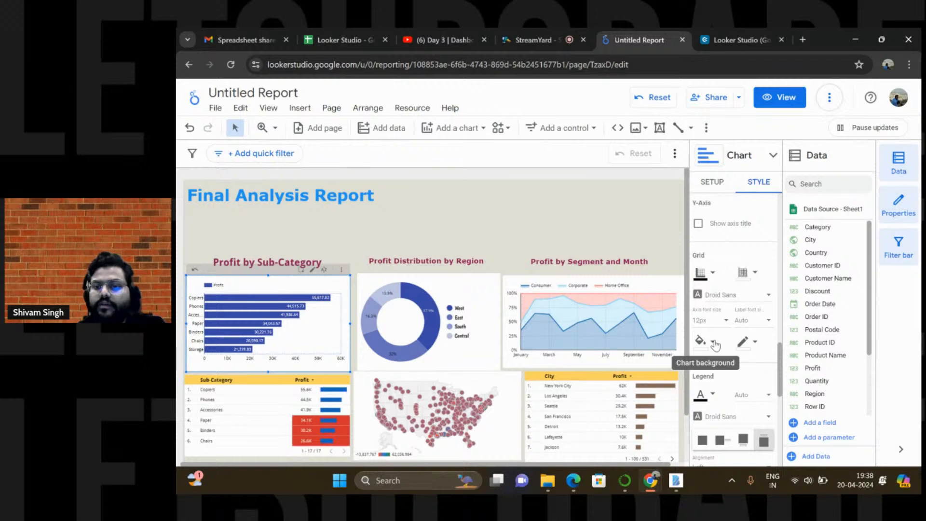
Try white and the light grey theme color as the sub-category bar chart's chart-area background, and return it to transparent
left_click(715, 343)
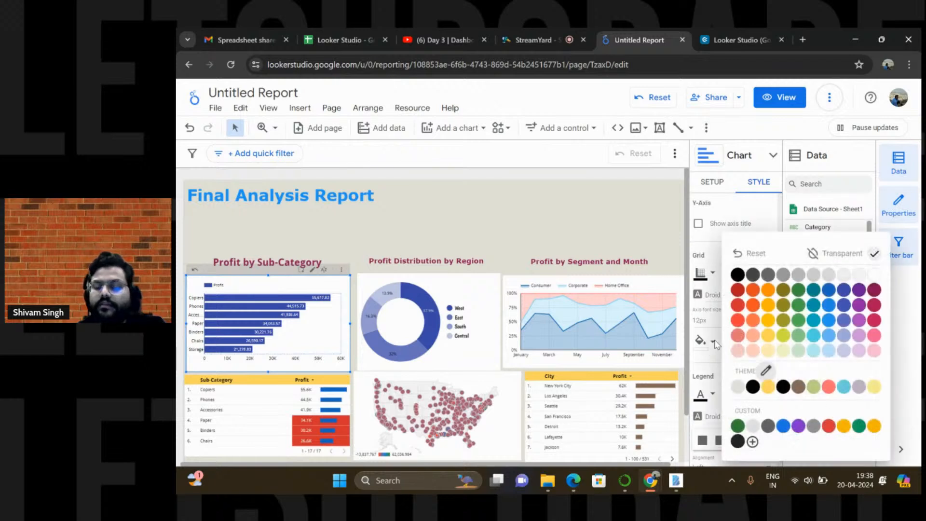
left_click(852, 260)
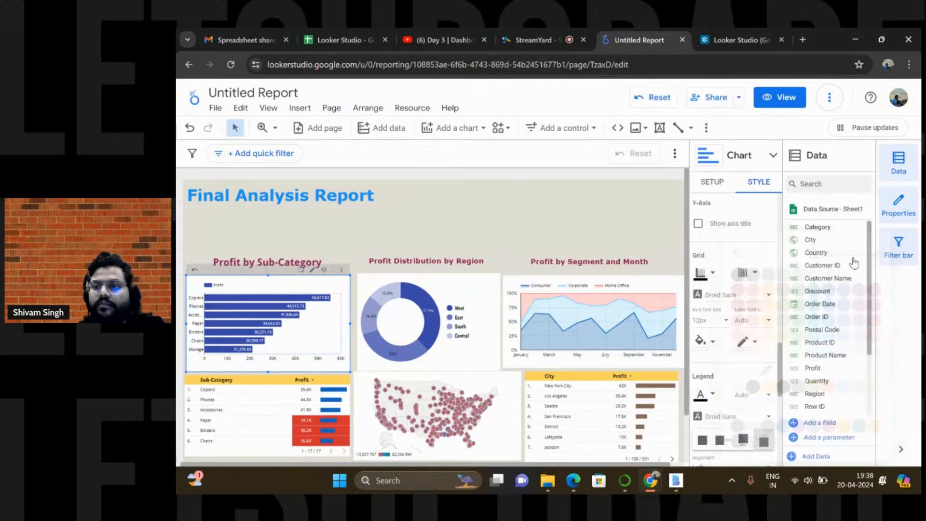
left_click(713, 342)
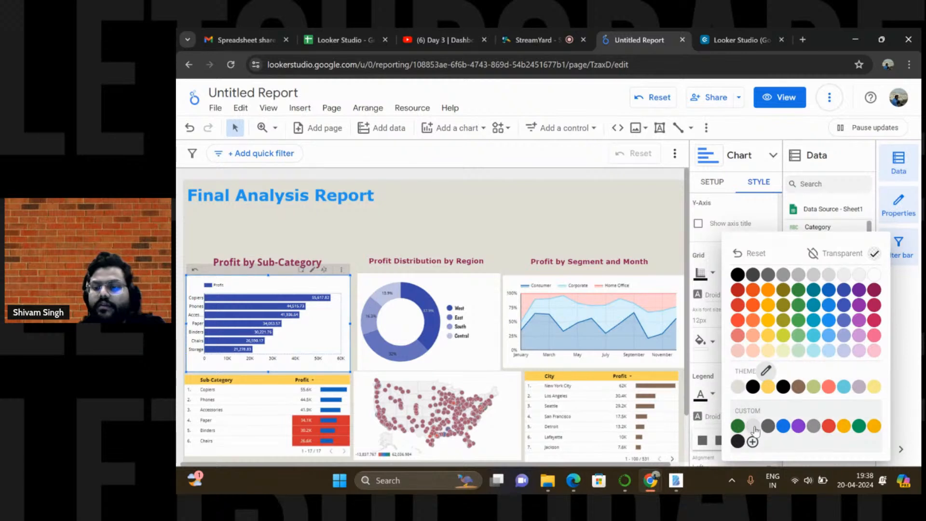
left_click(782, 386)
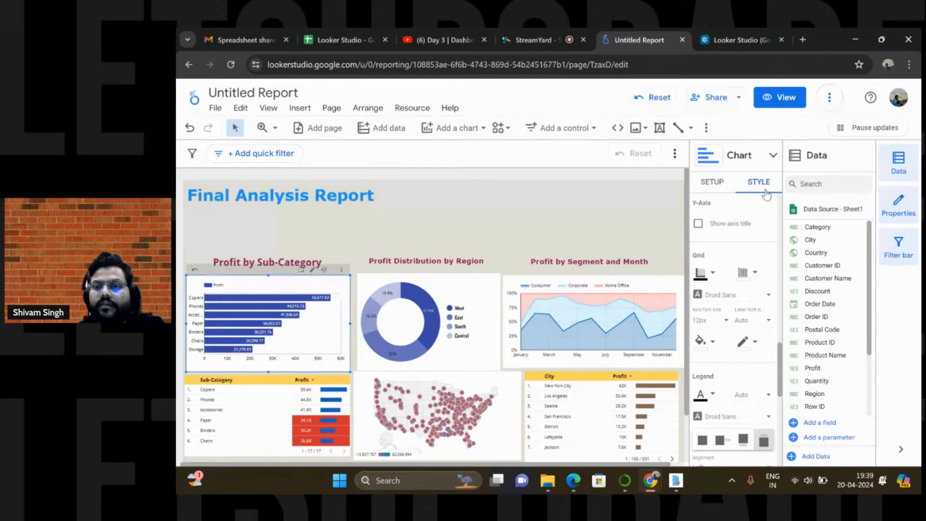
left_click(713, 344)
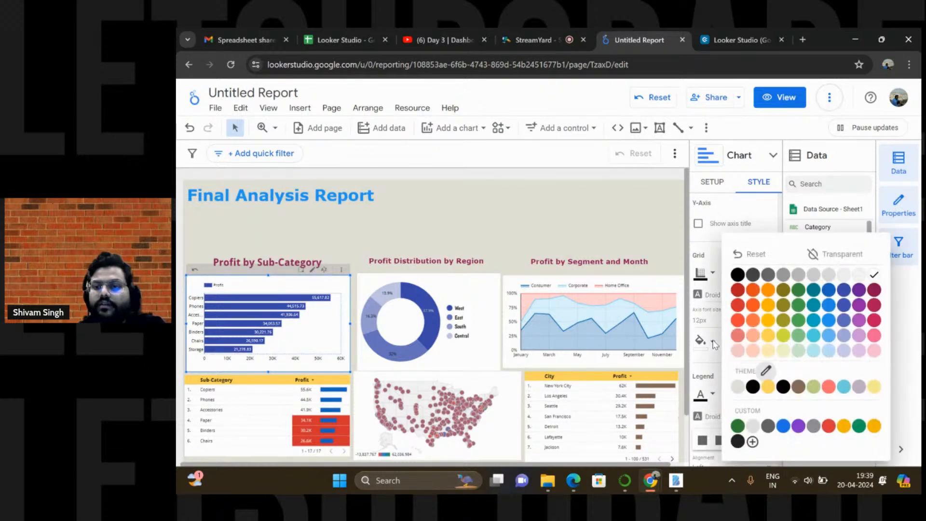
left_click(737, 388)
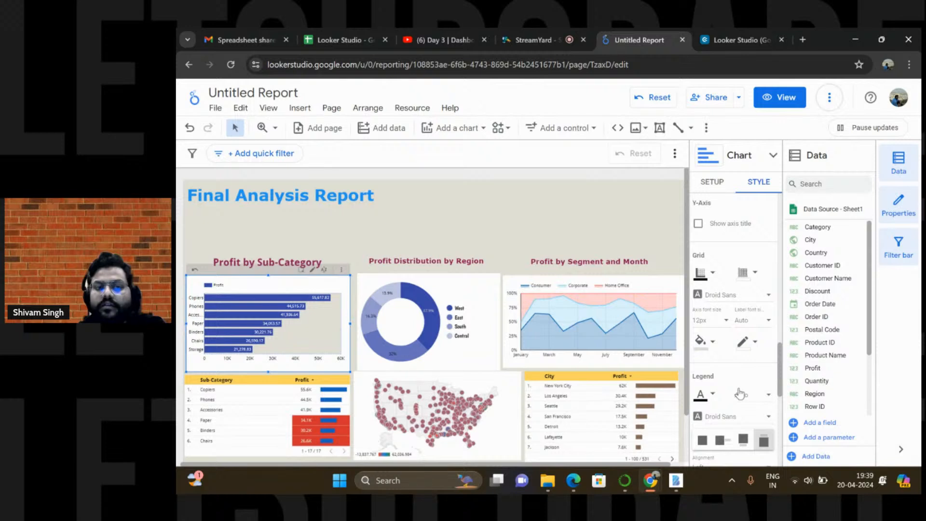
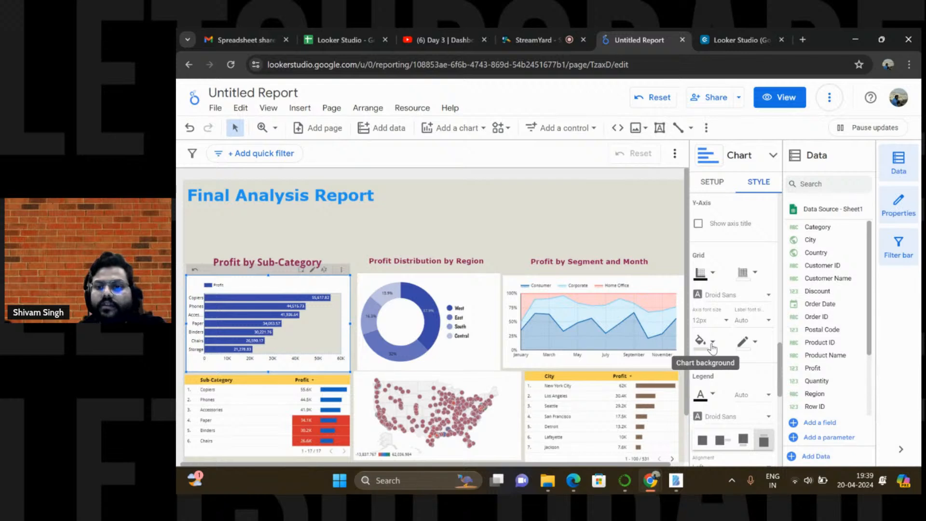
left_click(713, 344)
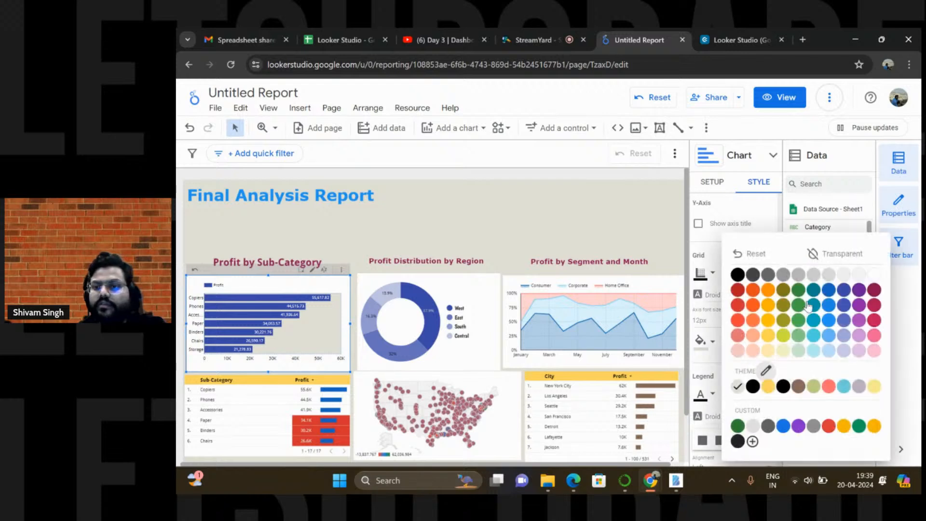
left_click(843, 259)
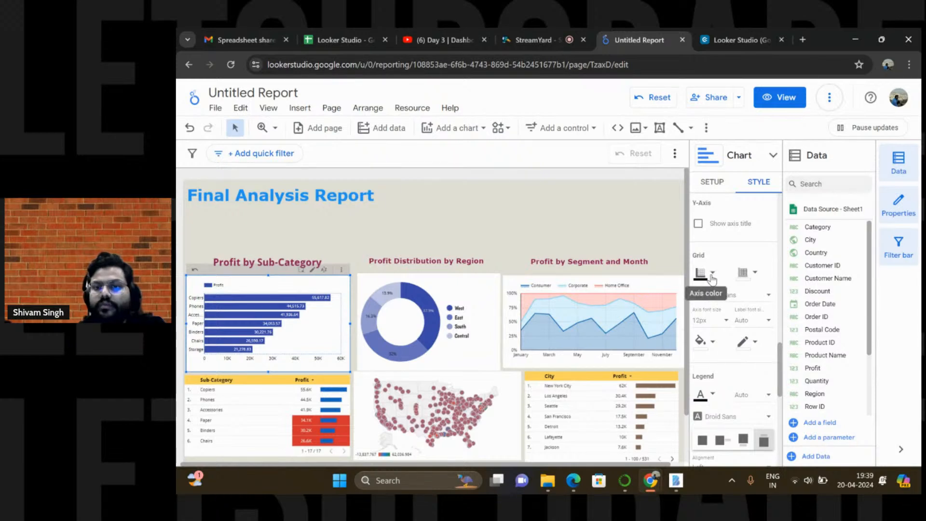
Set the sub-category bar chart's grid color and chart-area border color to transparent
left_click(754, 275)
left_click(755, 276)
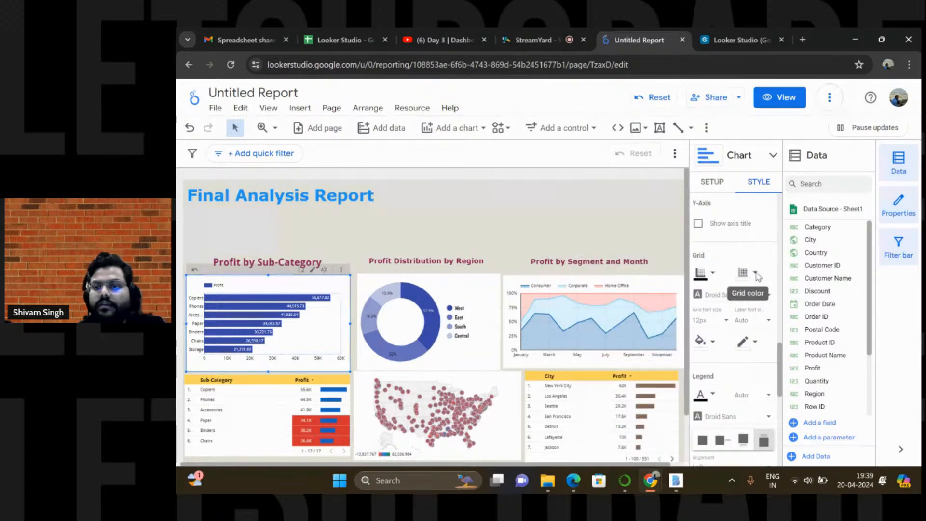
left_click(756, 275)
left_click(689, 248)
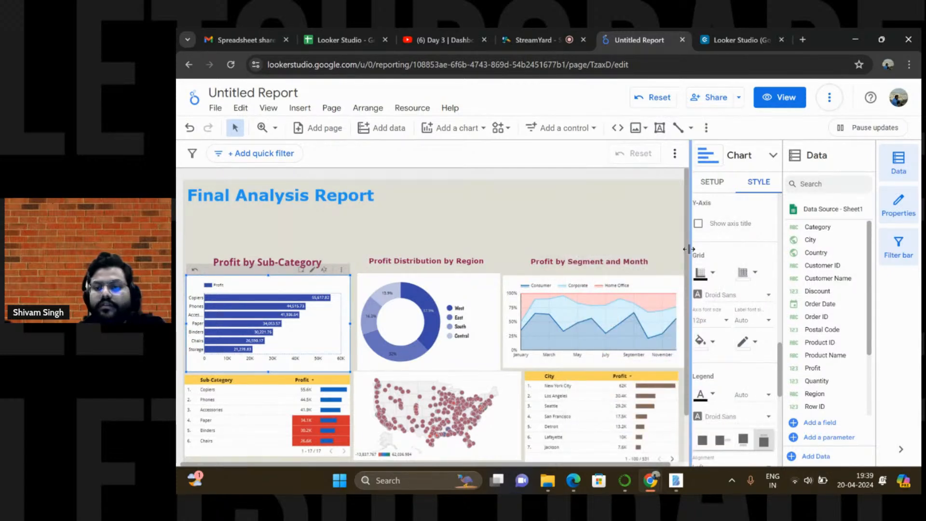
left_click(755, 345)
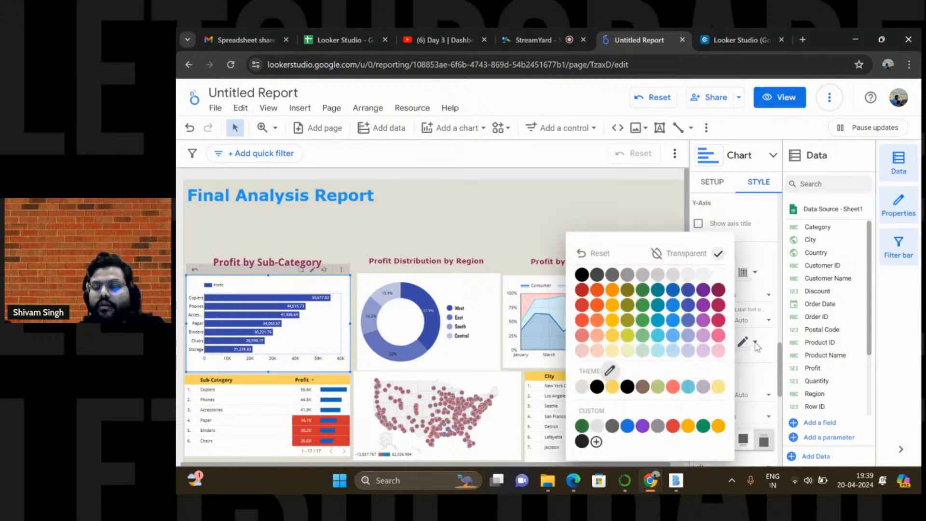
left_click(698, 250)
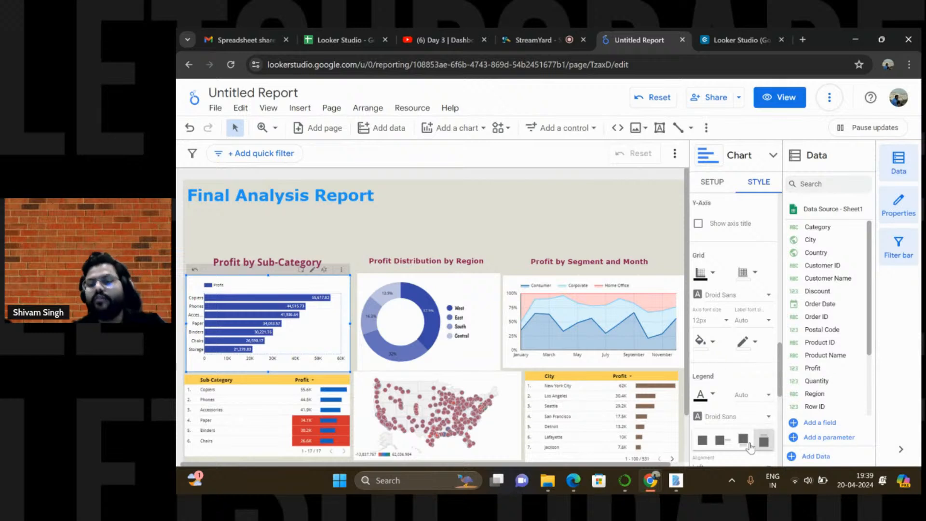
Set the overall background of the sub-category bar chart to transparent in its background and border settings, and deselect the chart
scroll(748, 372, "down", 4)
scroll(748, 375, "down", 3)
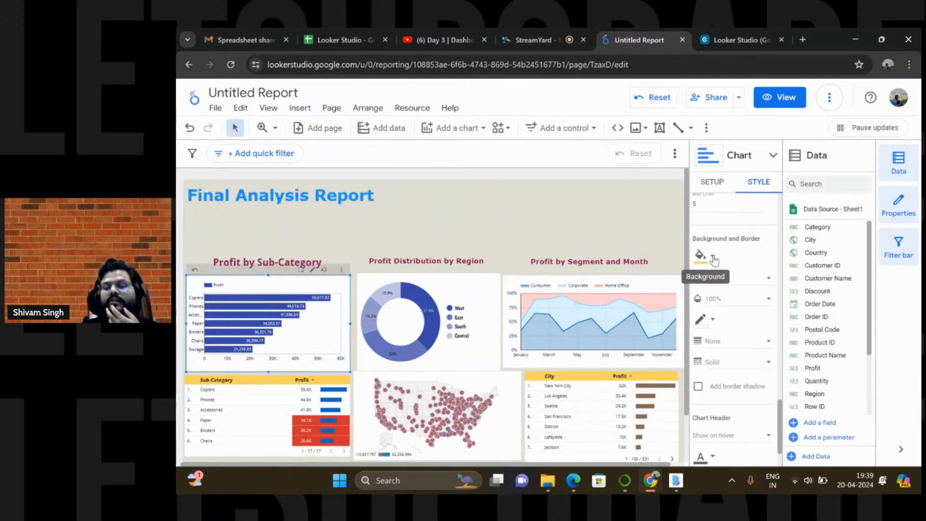
left_click(714, 258)
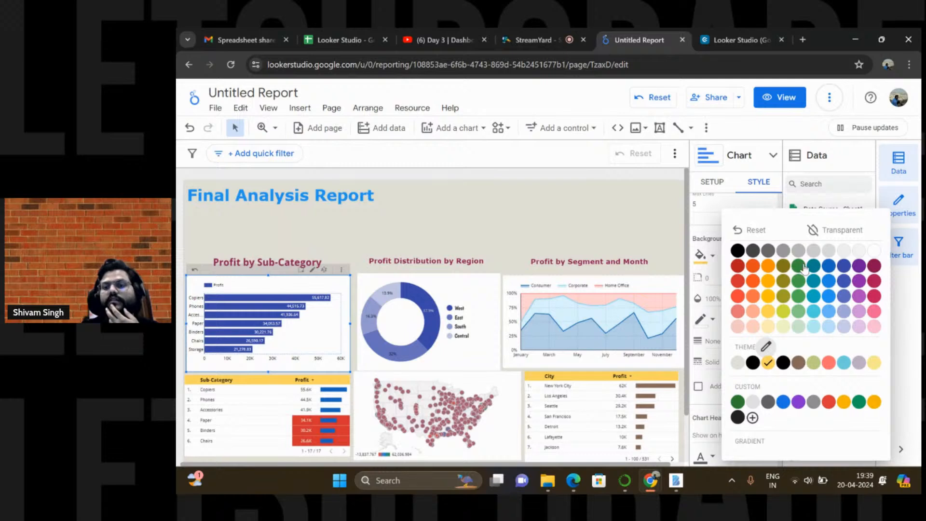
left_click(856, 234)
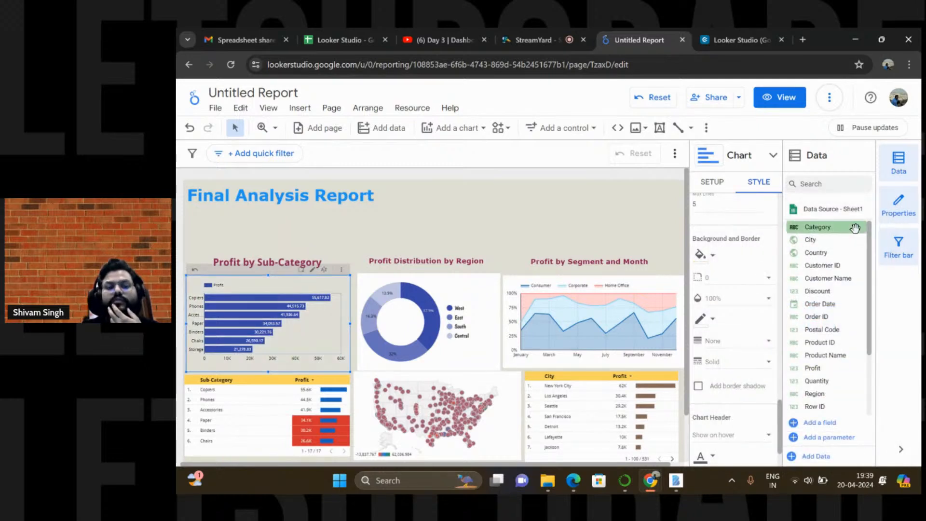
left_click(378, 236)
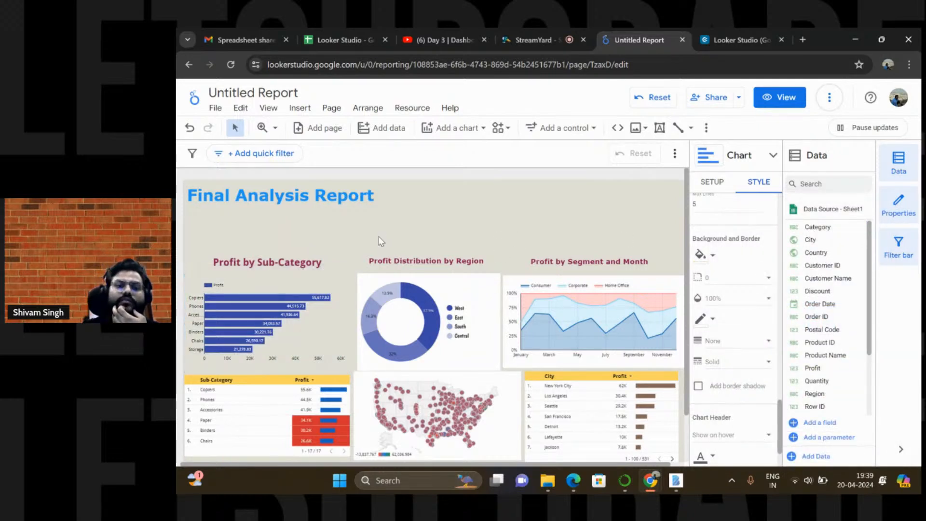
Set the overall background of the Profit Distribution by Region donut chart to transparent
left_click(477, 290)
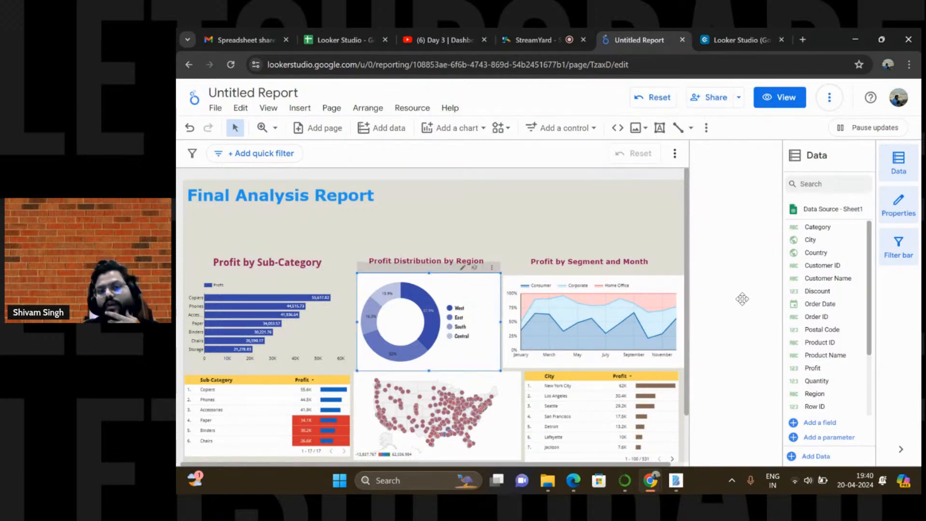
left_click(480, 315)
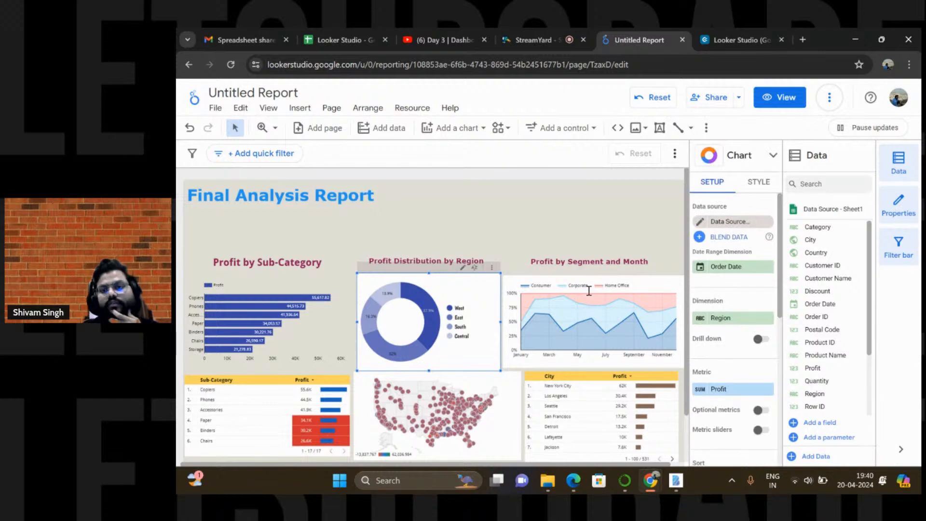
left_click(759, 182)
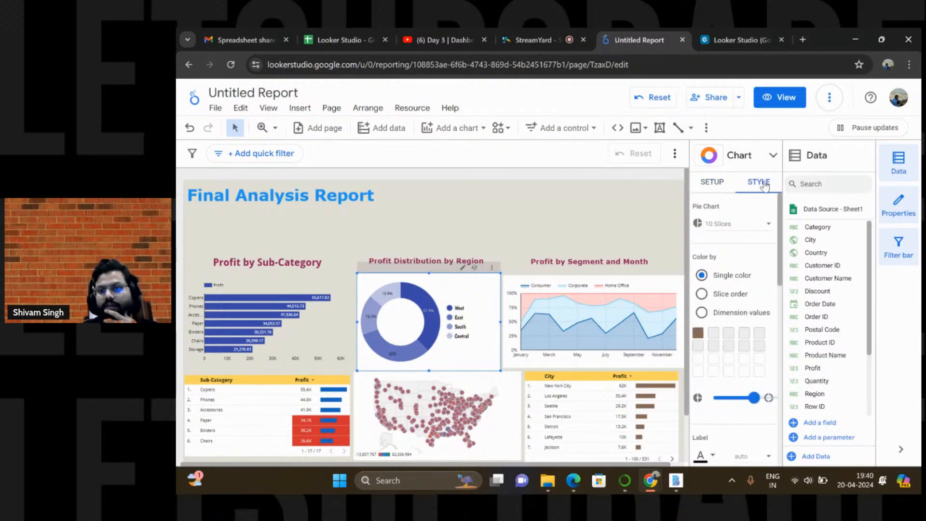
scroll(734, 315, "down", 5)
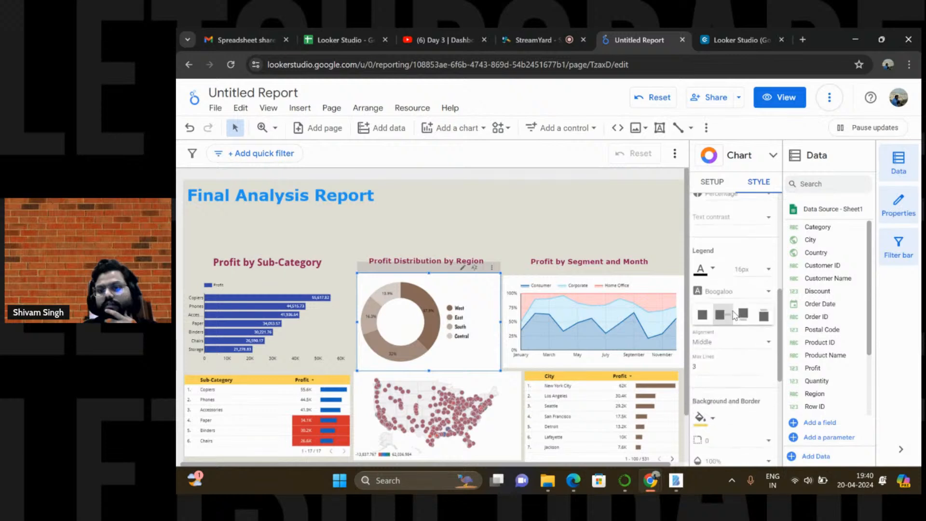
scroll(733, 315, "down", 5)
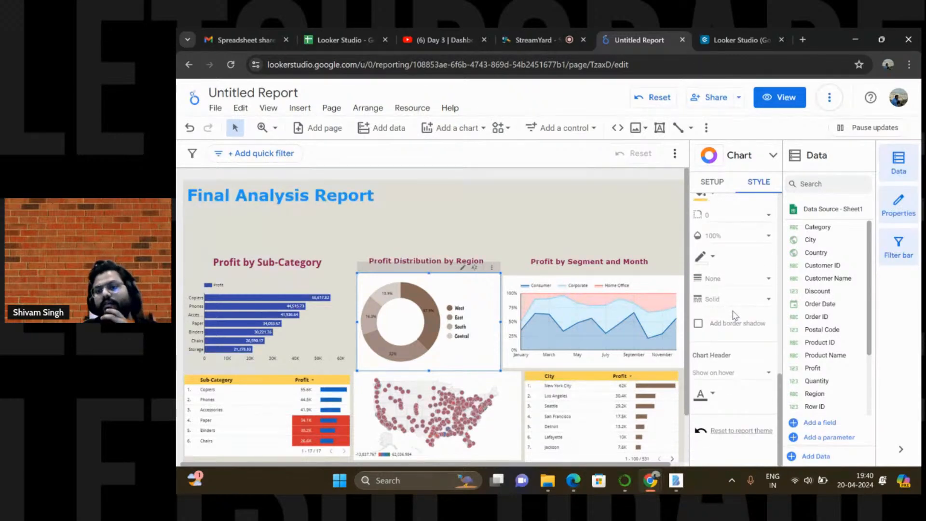
scroll(733, 316, "up", 1)
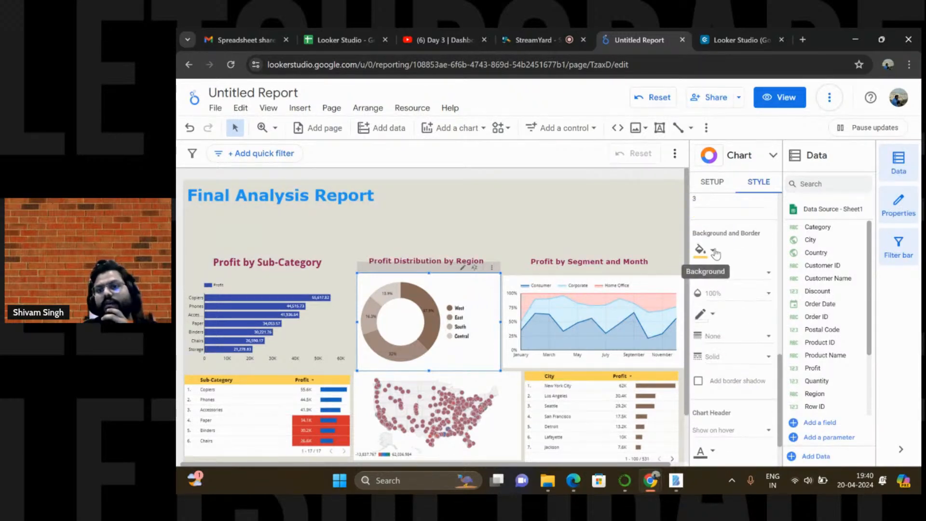
left_click(713, 251)
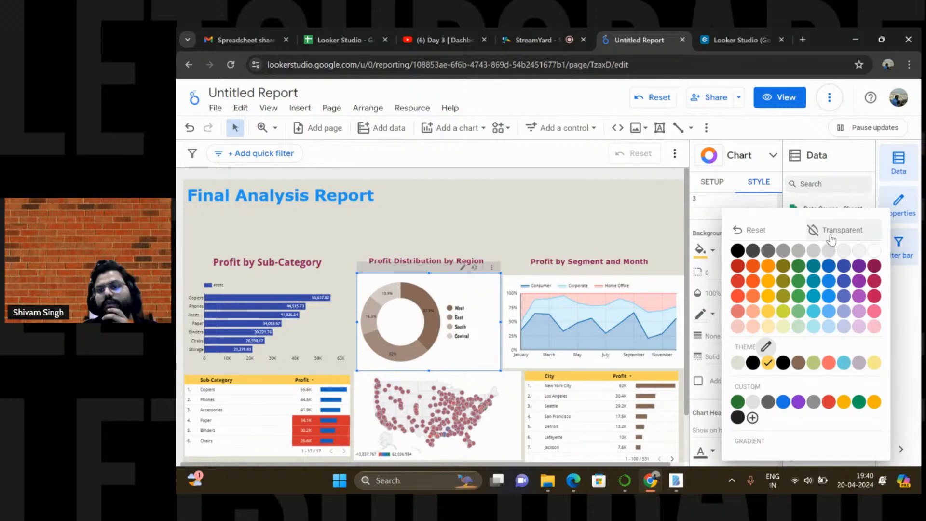
left_click(828, 247)
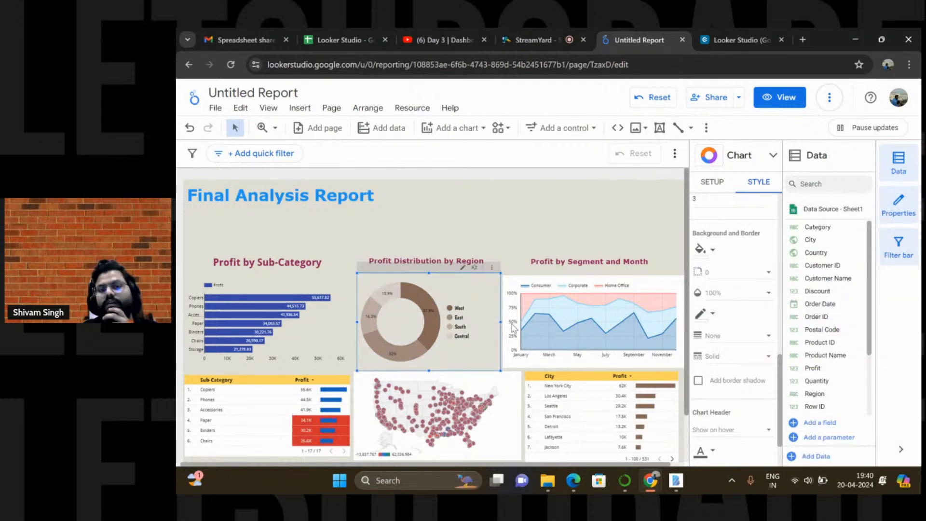
Set the overall background of the Profit by Segment and Month area chart to transparent and deselect the chart
left_click(525, 280)
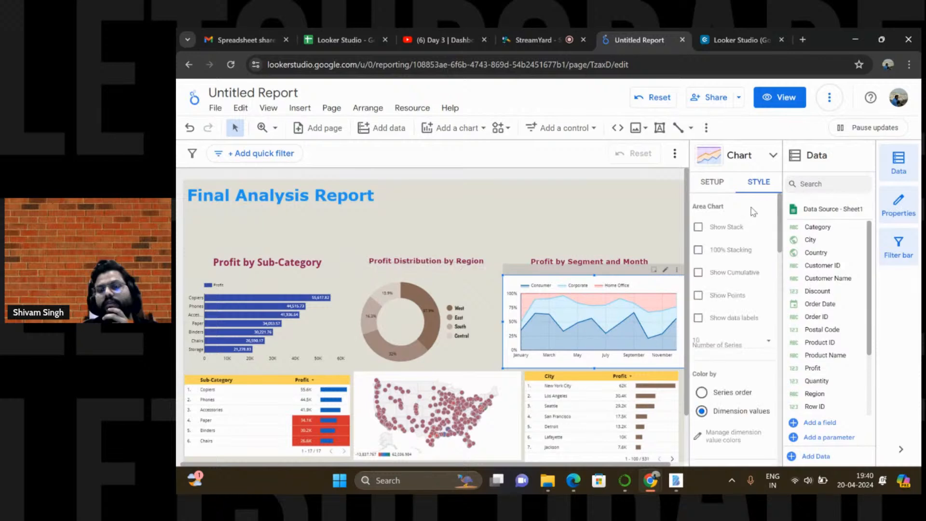
scroll(735, 337, "down", 5)
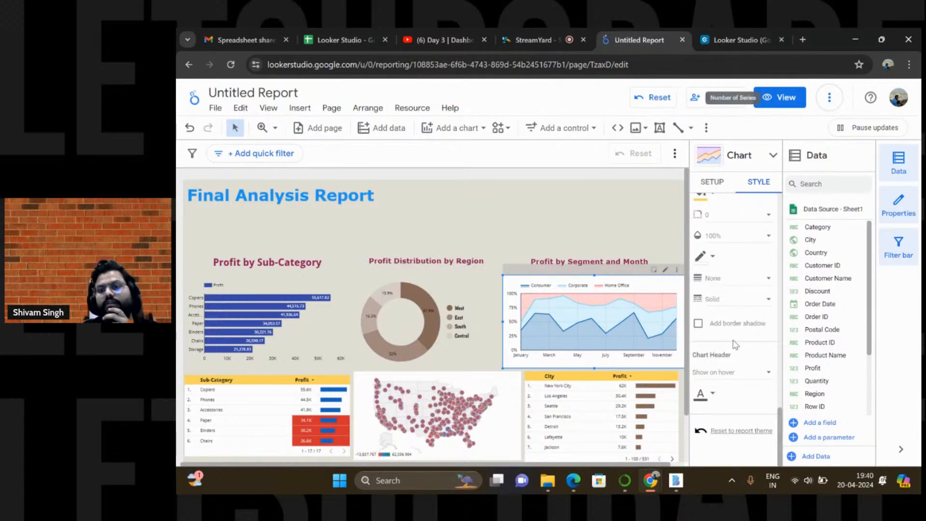
scroll(710, 260, "up", 2)
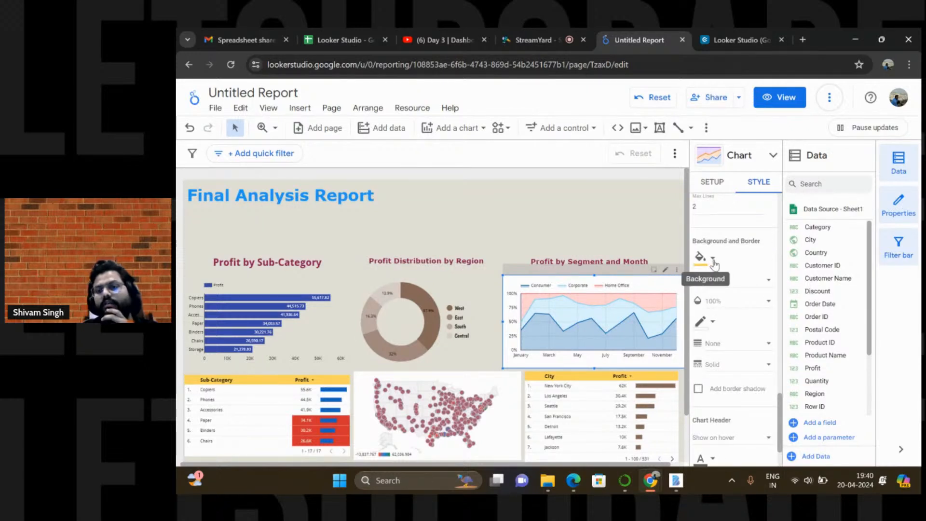
left_click(712, 259)
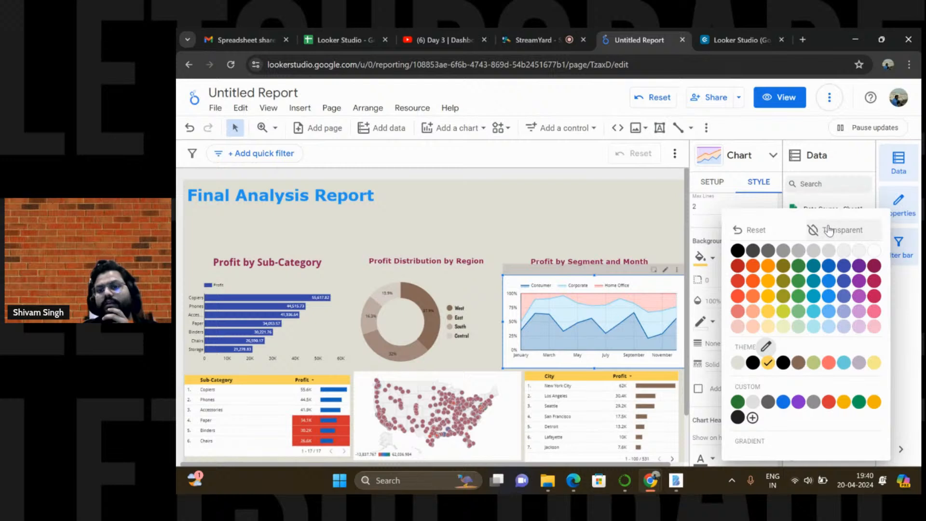
left_click(515, 224)
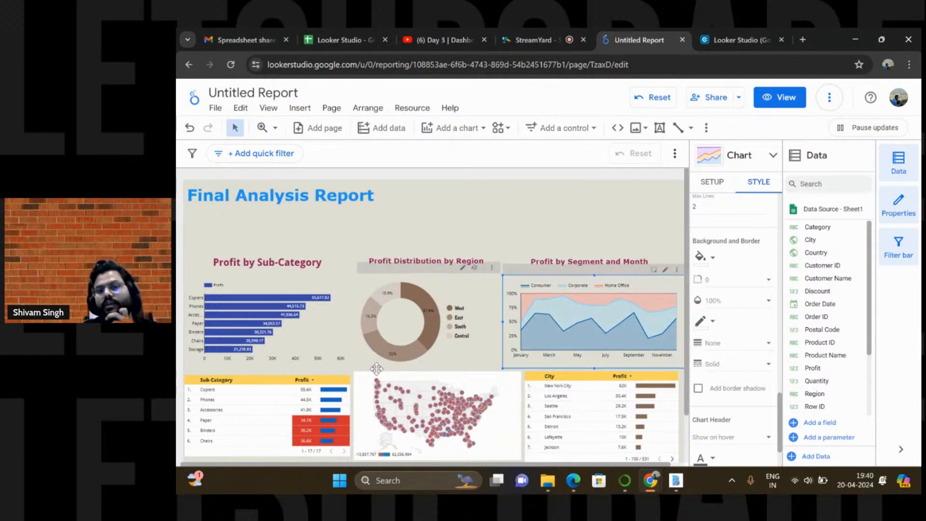
left_click(424, 226)
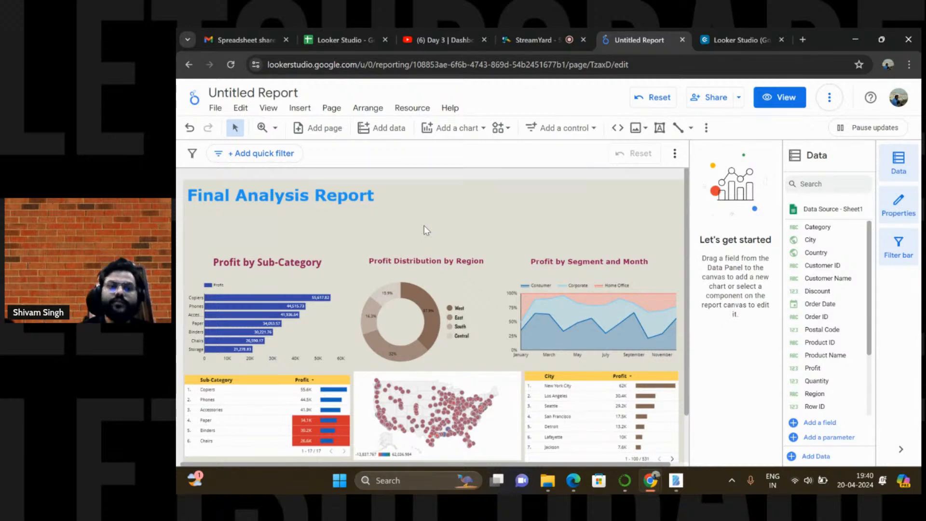
Set the overall background of the Sub-Category profit table to transparent in its background and border settings
left_click(260, 373)
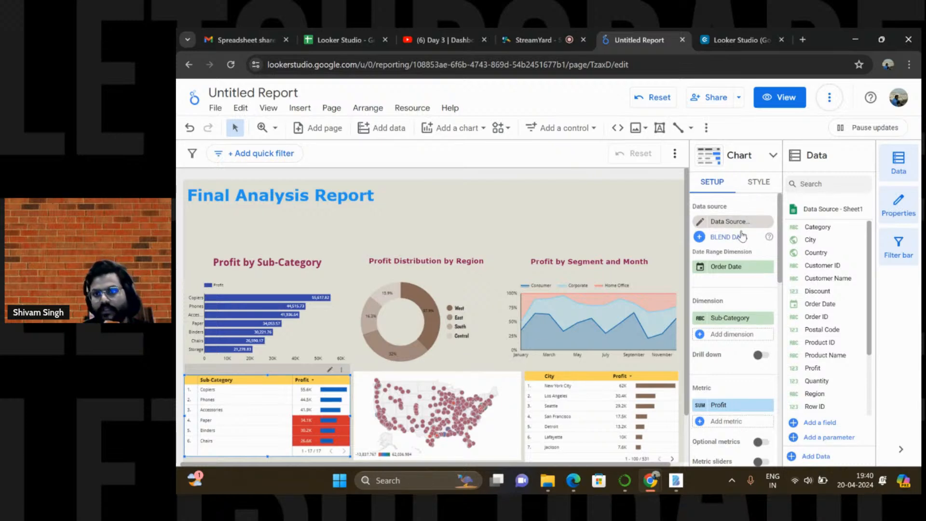
left_click(757, 181)
scroll(735, 299, "down", 5)
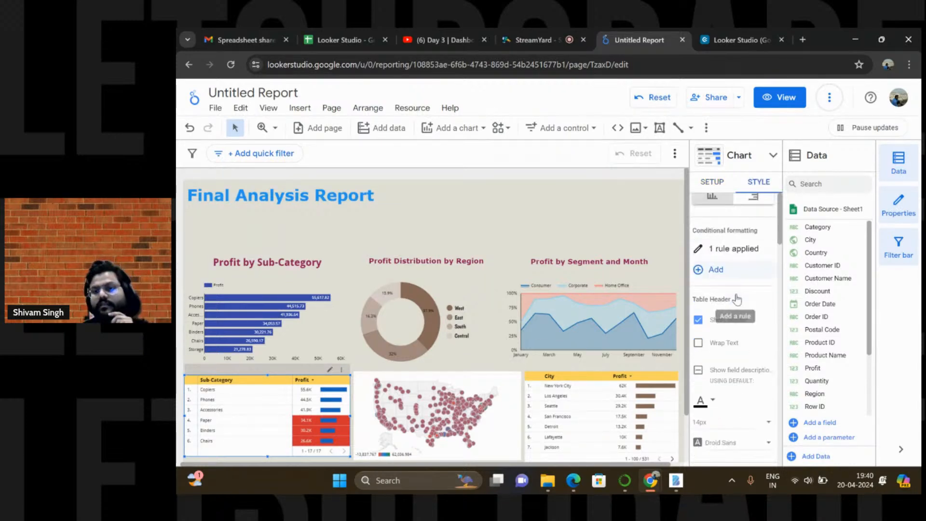
scroll(736, 298, "down", 10)
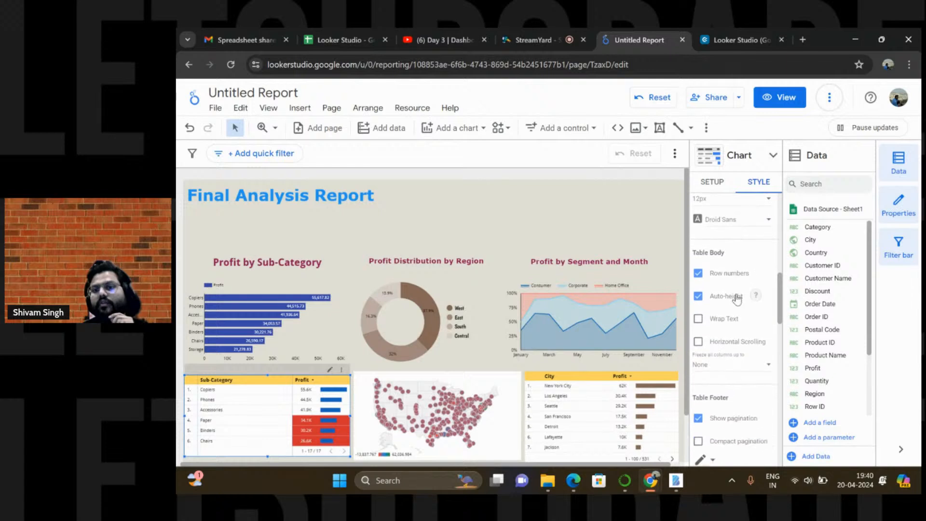
scroll(738, 299, "up", 4)
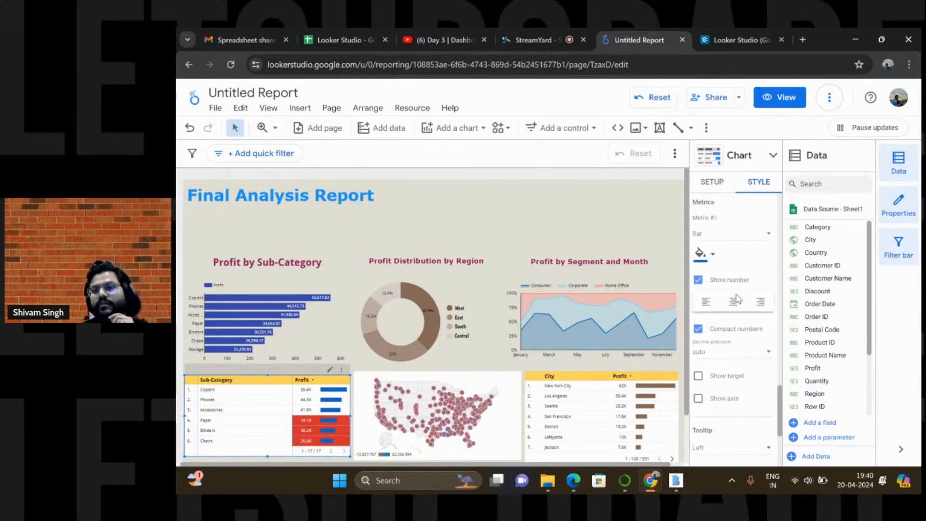
scroll(737, 299, "down", 6)
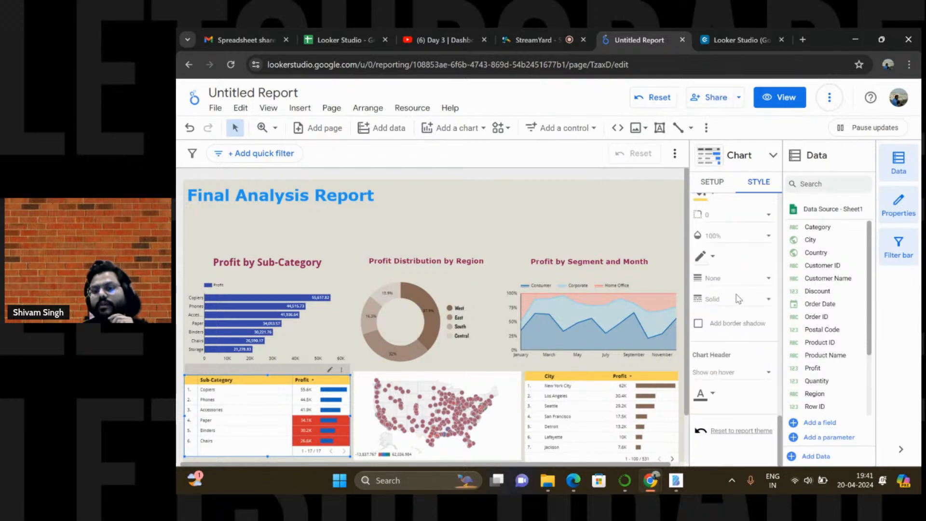
scroll(737, 299, "up", 2)
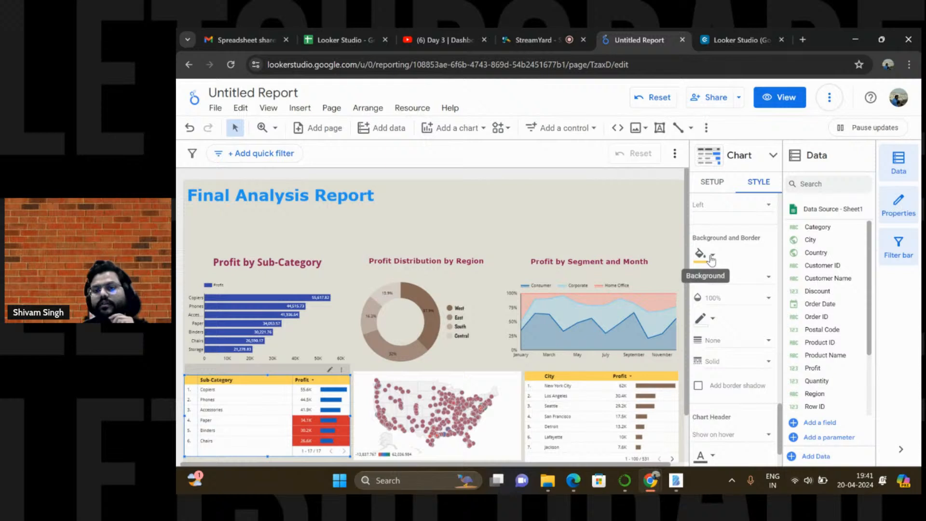
left_click(712, 260)
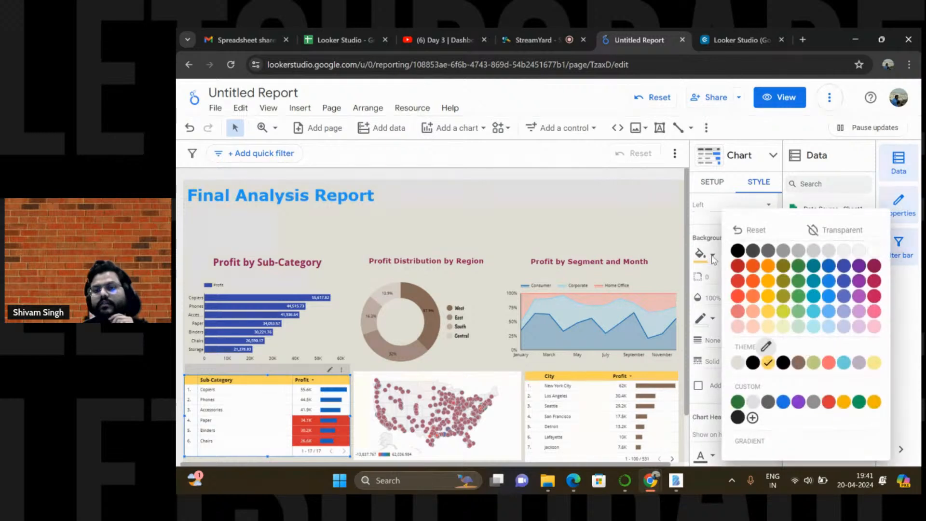
left_click(842, 234)
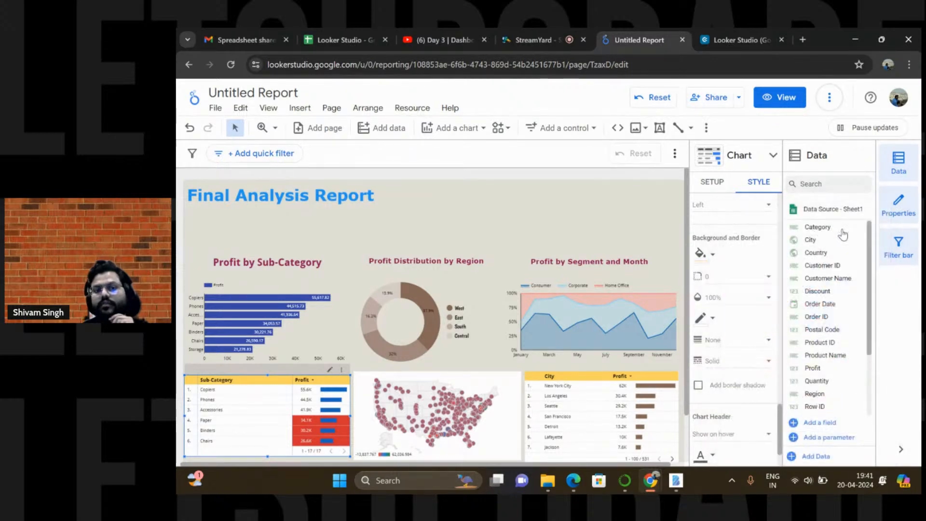
Set the background of the US profit map to transparent in its background and border settings
left_click(437, 367)
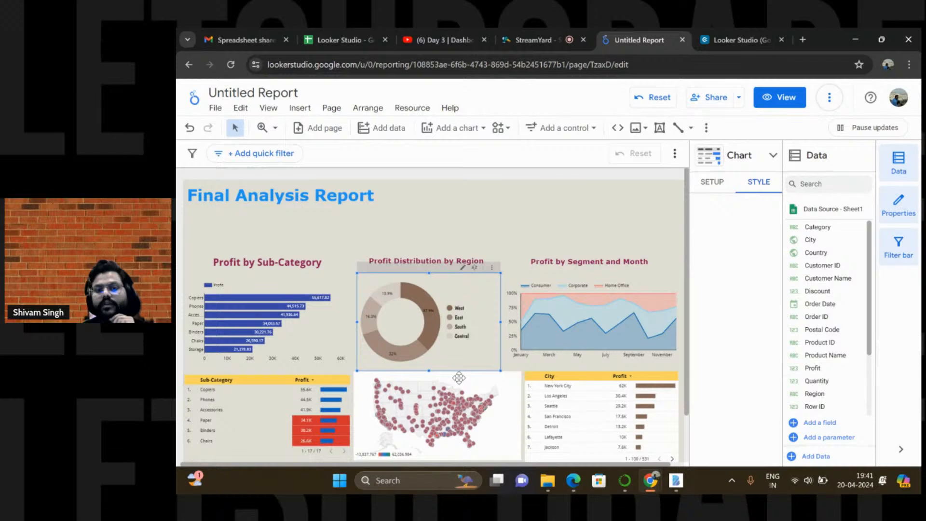
left_click(458, 378)
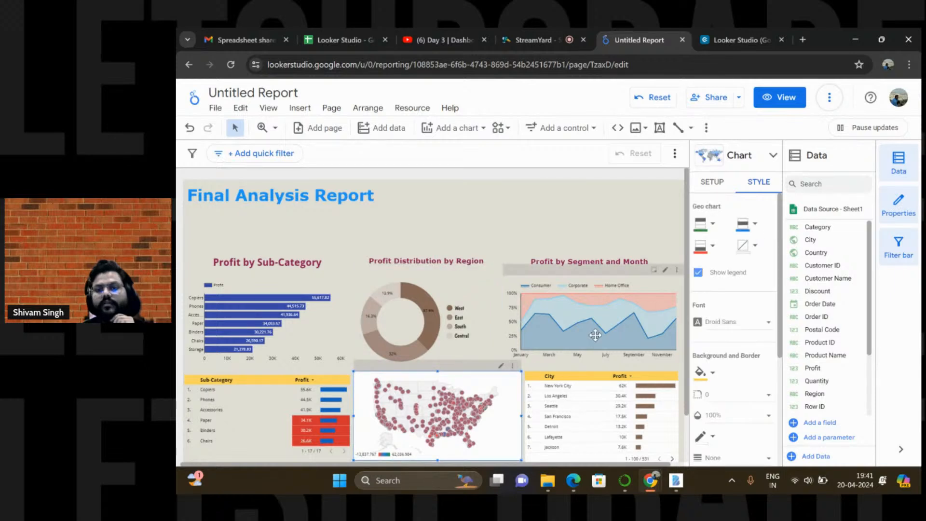
scroll(731, 261, "down", 4)
scroll(730, 261, "up", 1)
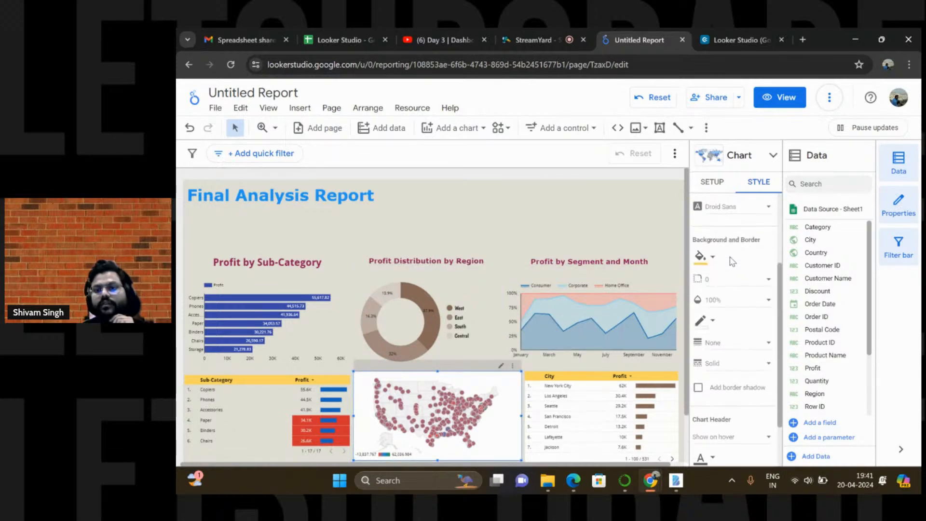
left_click(712, 263)
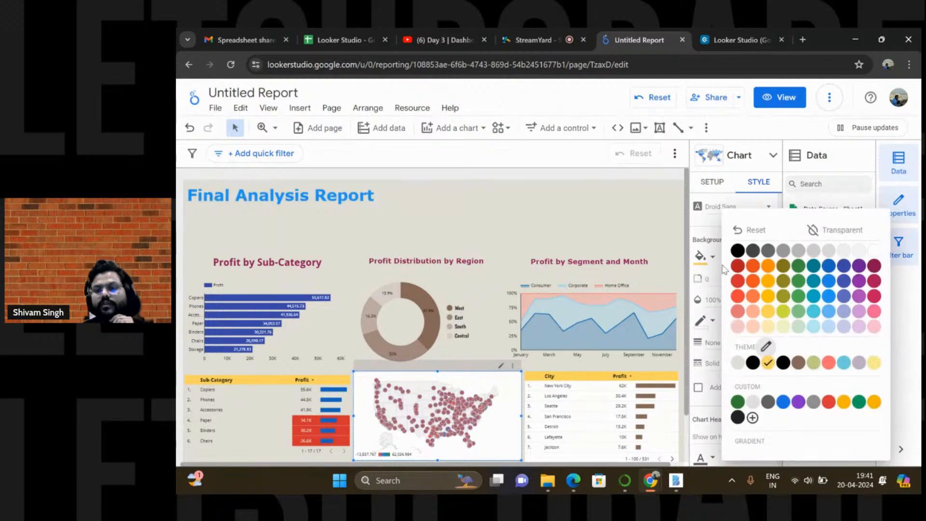
left_click(835, 240)
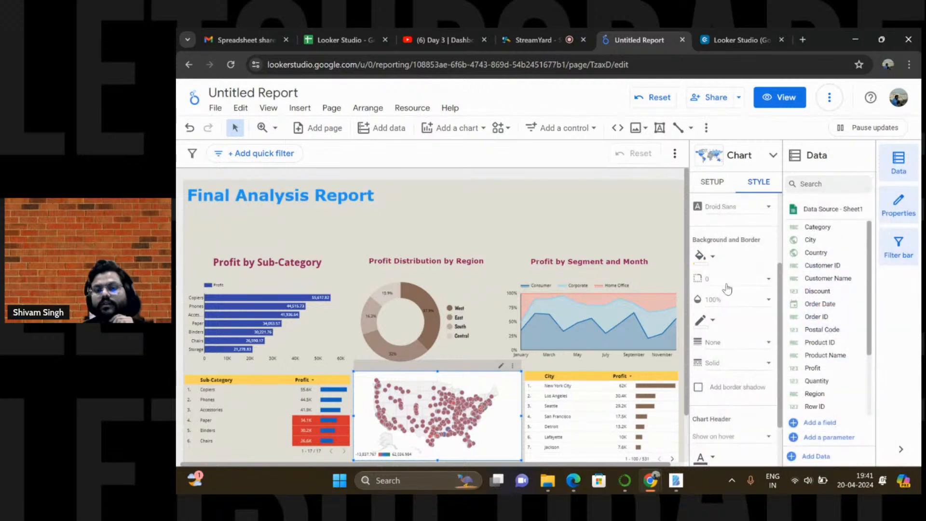
Set the overall background of the City profit table to transparent and deselect the table
left_click(539, 397)
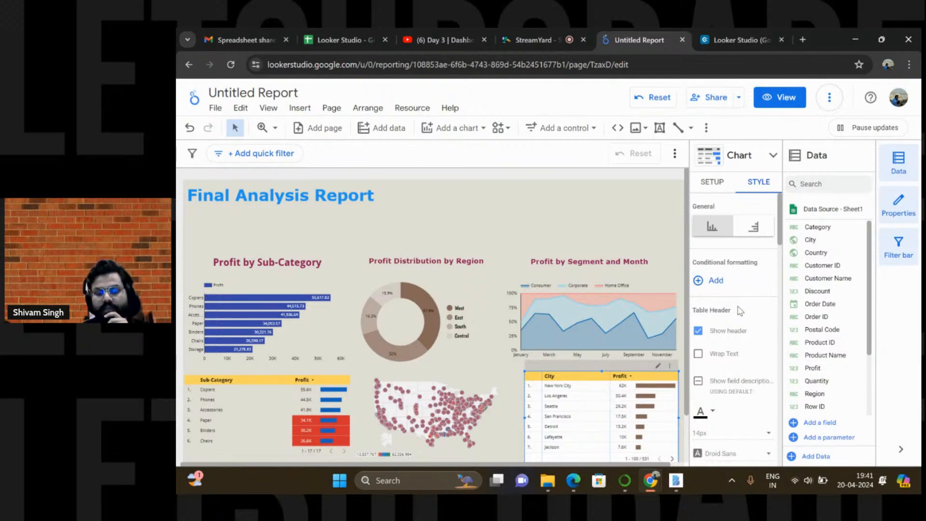
scroll(740, 310, "down", 6)
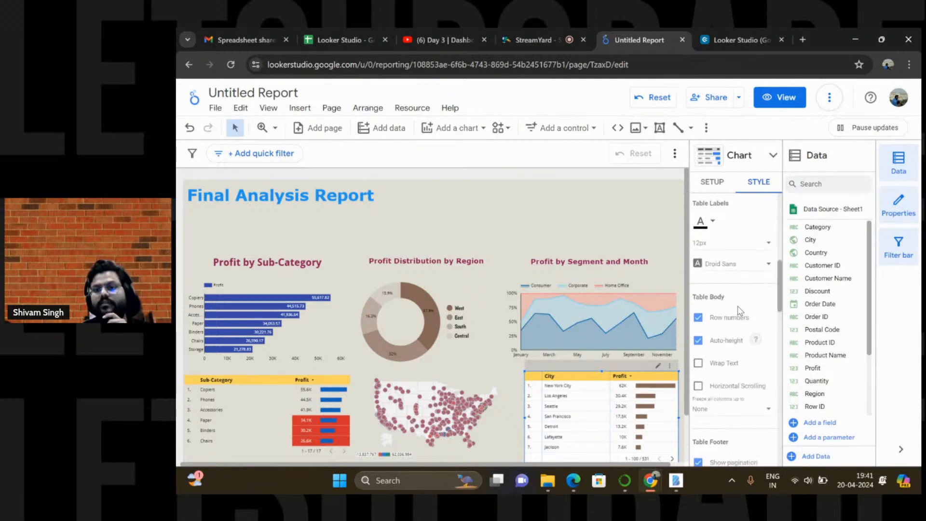
scroll(738, 309, "down", 10)
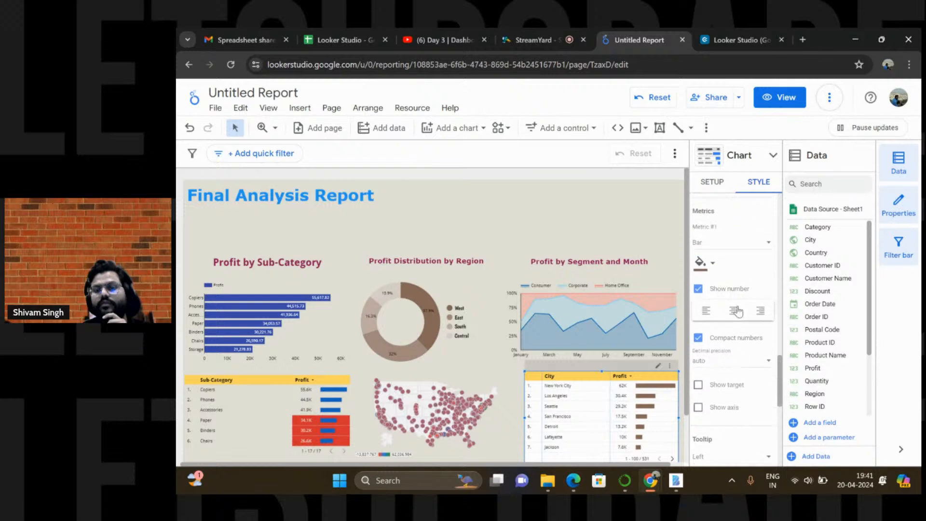
scroll(737, 312, "down", 6)
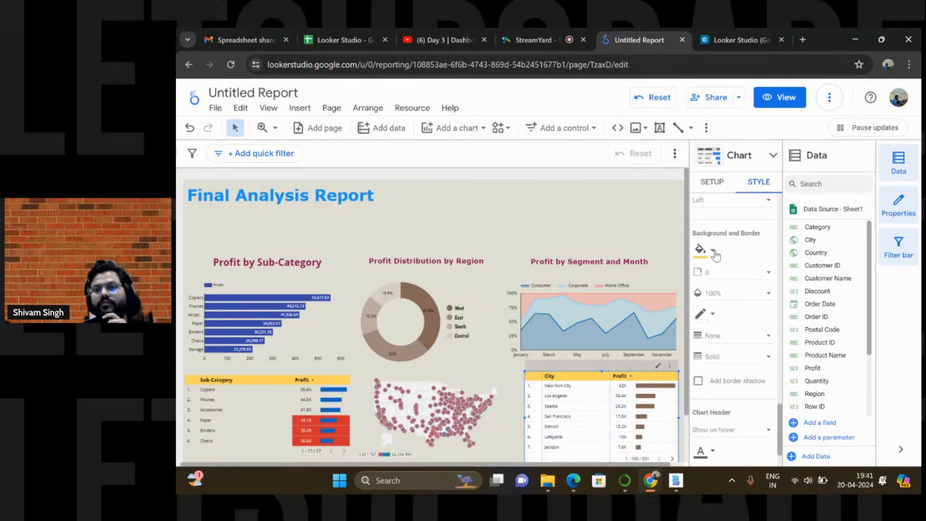
left_click(714, 252)
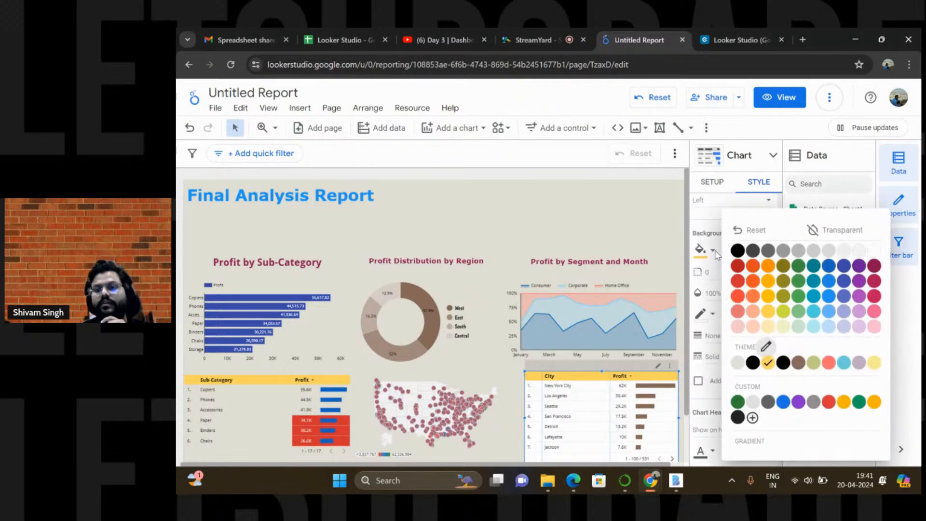
left_click(836, 234)
left_click(610, 215)
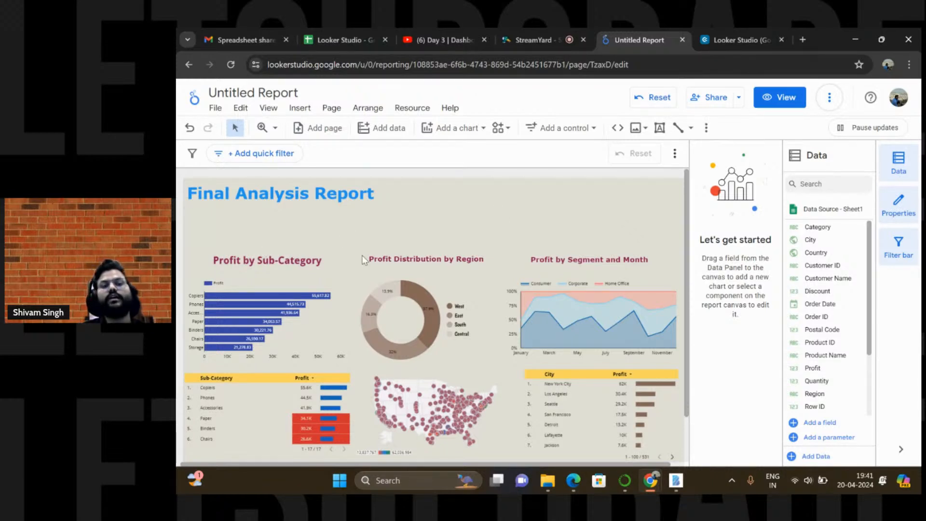
Select the whole text of the Profit Distribution by Region heading and open its font size choices
left_click(378, 255)
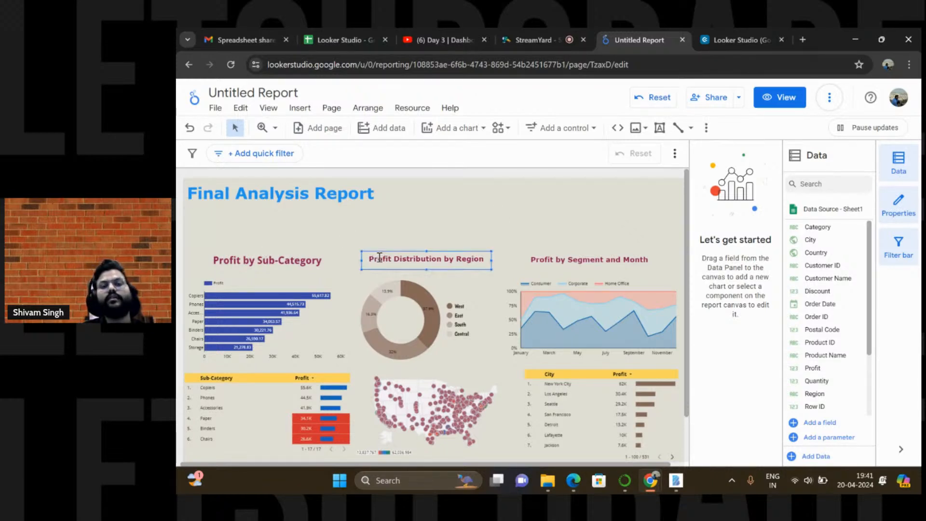
double_click(485, 261)
left_click_drag(485, 261, 371, 261)
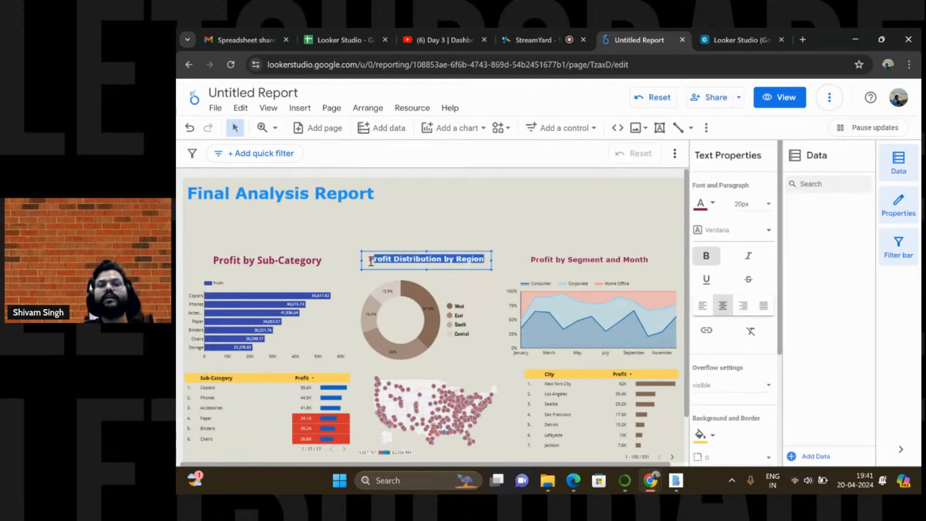
left_click(757, 204)
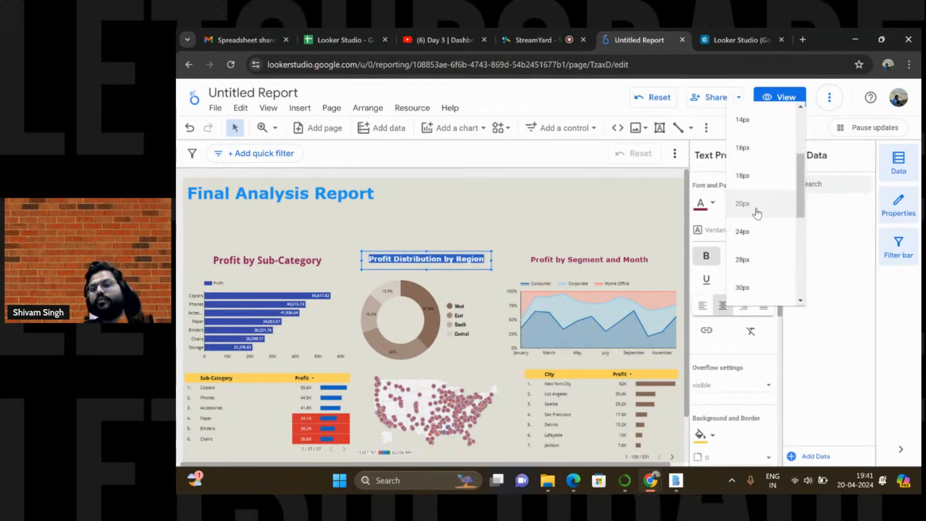
Set the "Profit Distribution by Region" heading to 24px and widen its text box on both sides
left_click(752, 233)
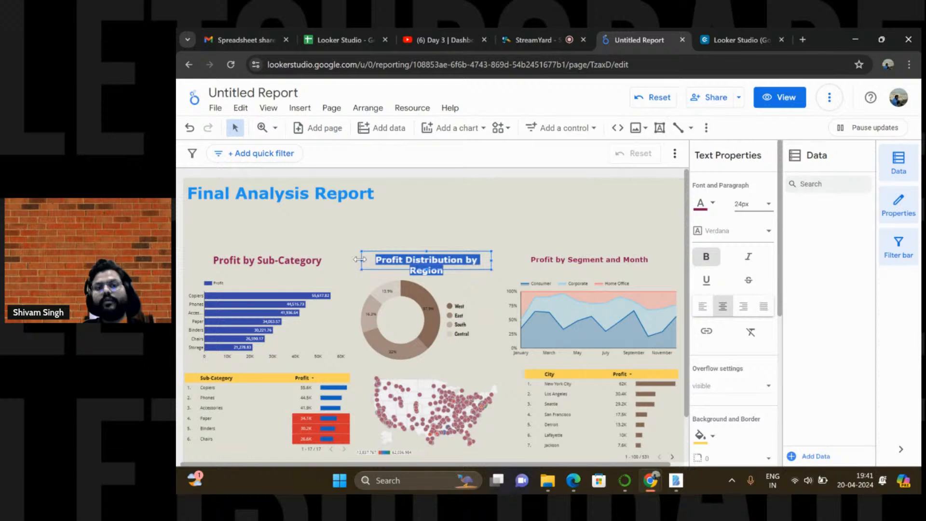
left_click_drag(359, 261, 354, 262)
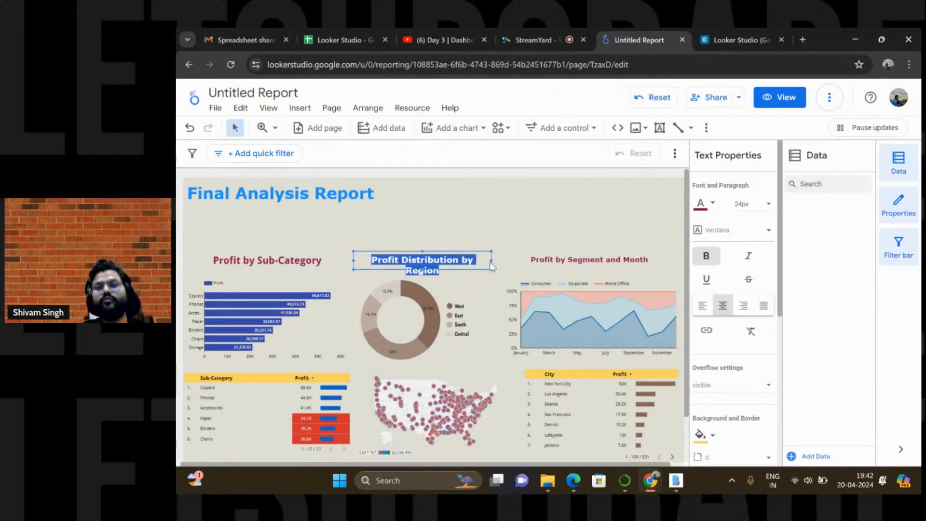
left_click_drag(490, 260, 500, 262)
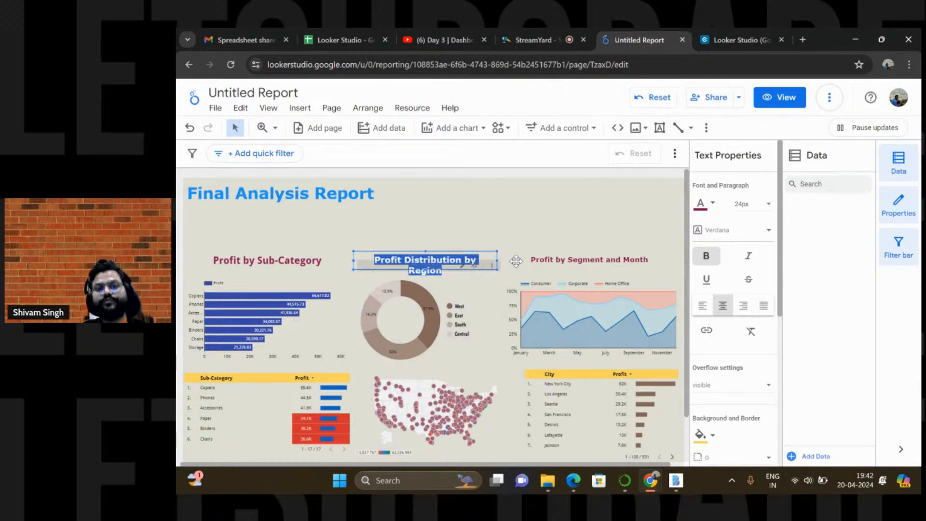
left_click(352, 240)
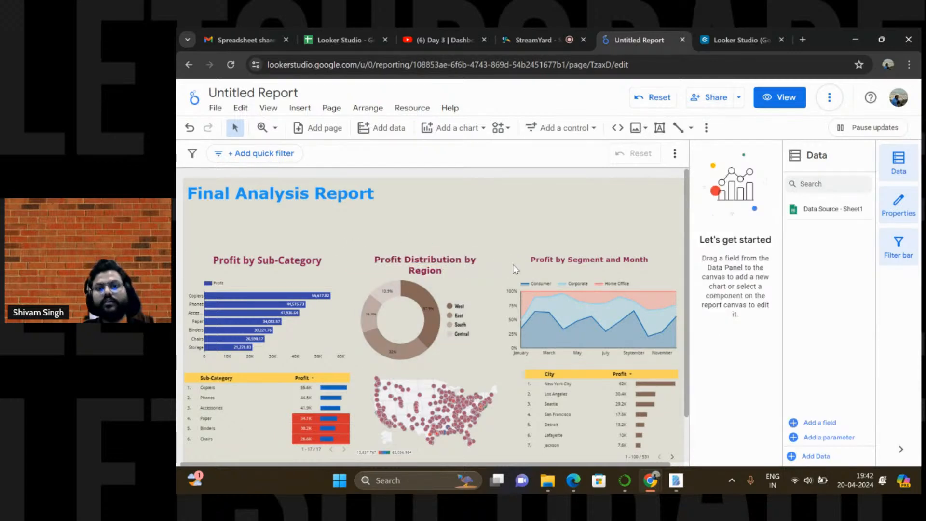
Set the font size of the "Profit by Segment and Month" heading to 24px
left_click(557, 262)
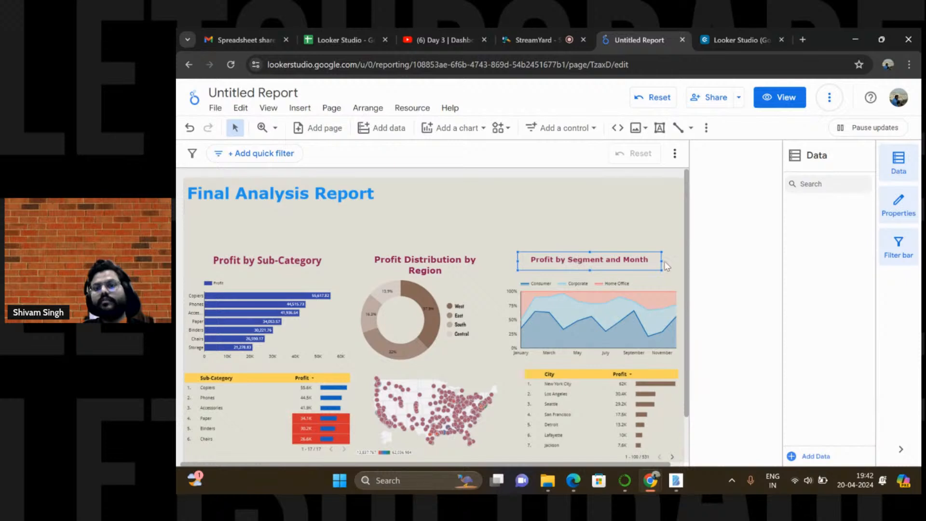
left_click(649, 260)
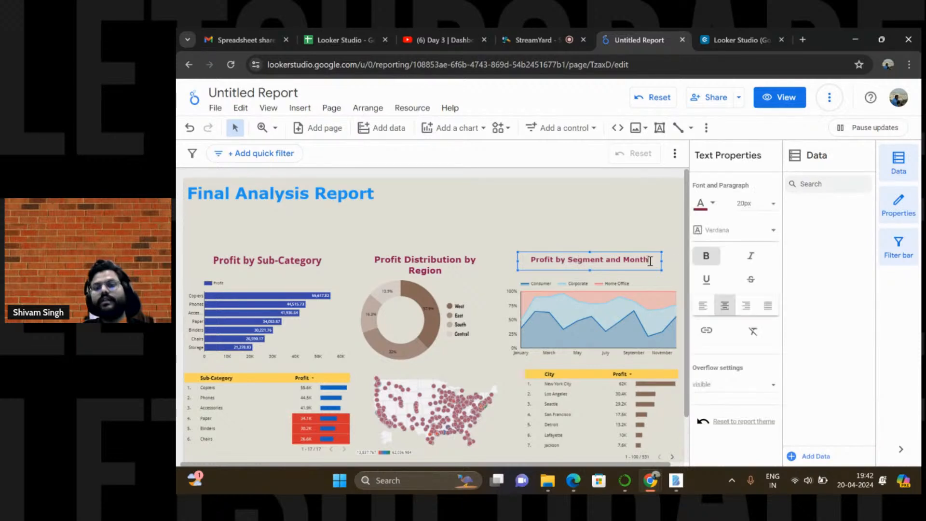
left_click_drag(649, 259, 527, 260)
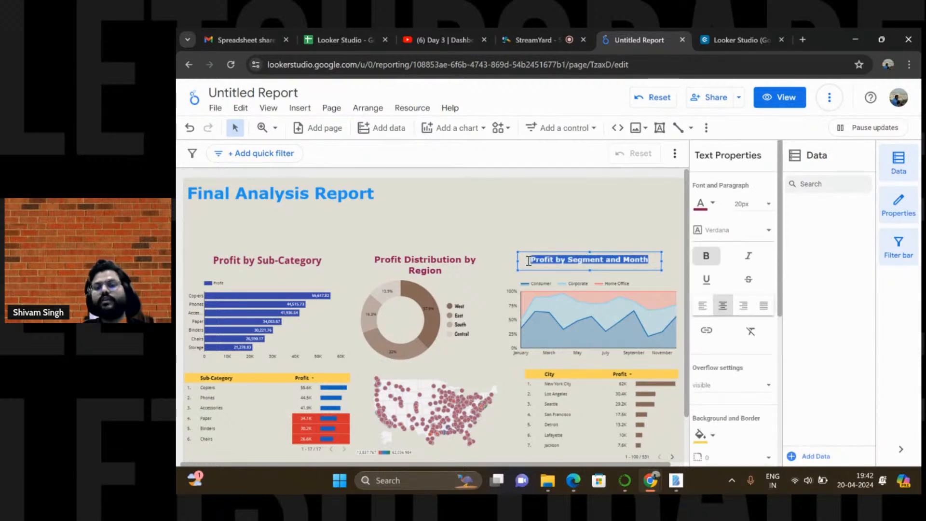
left_click(768, 204)
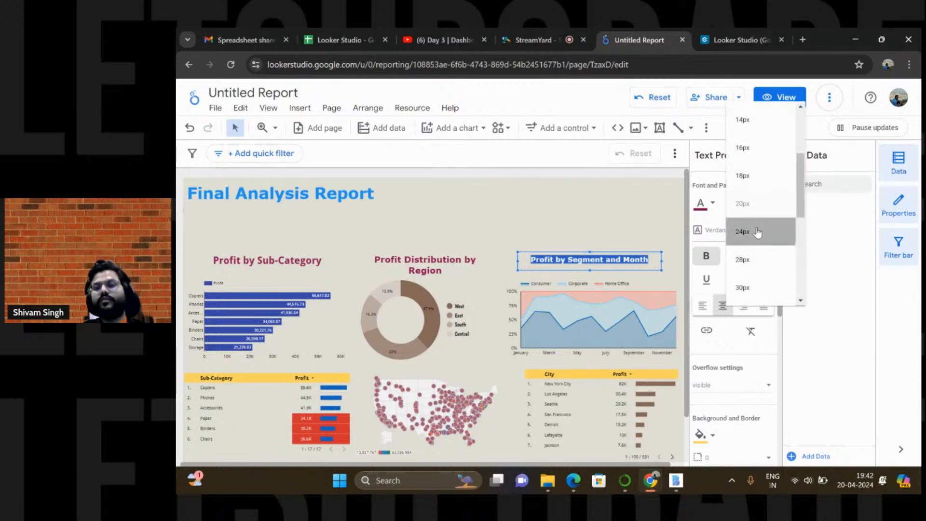
left_click(757, 232)
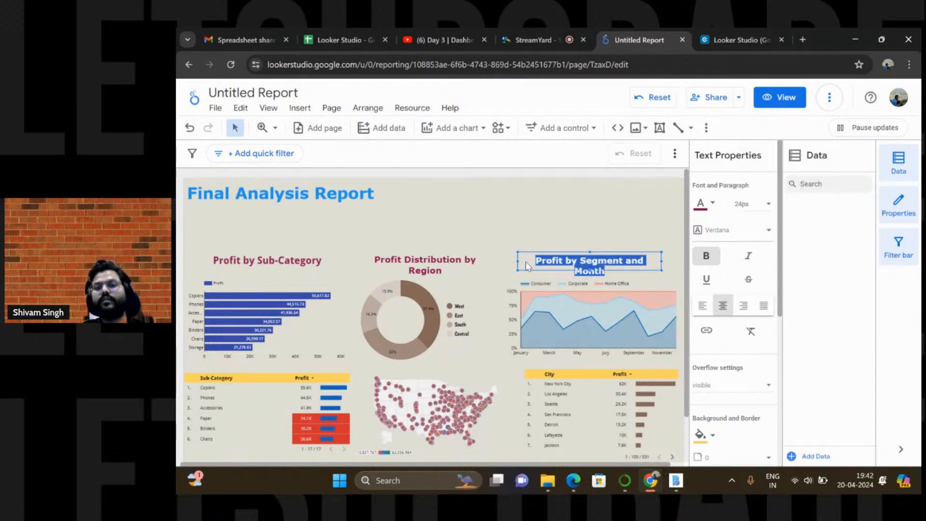
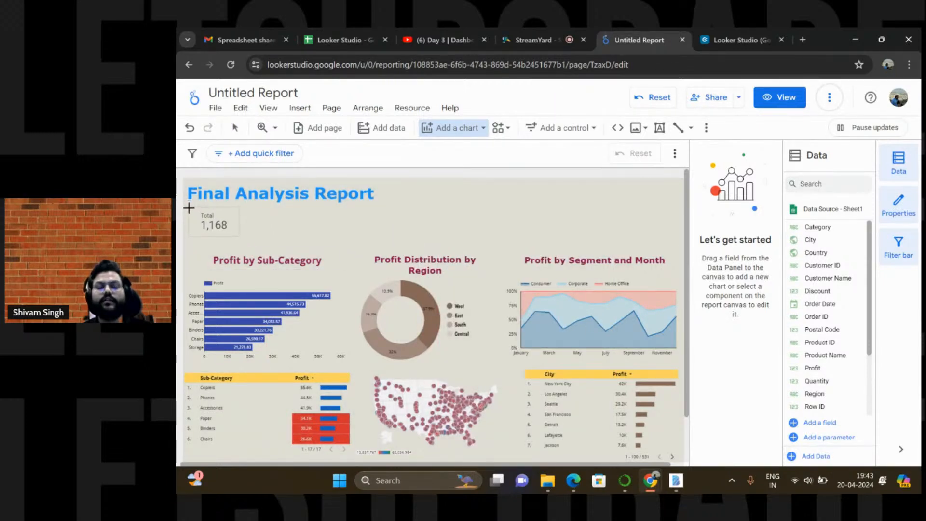
Place a scorecard directly below the start of the report title
left_click(189, 206)
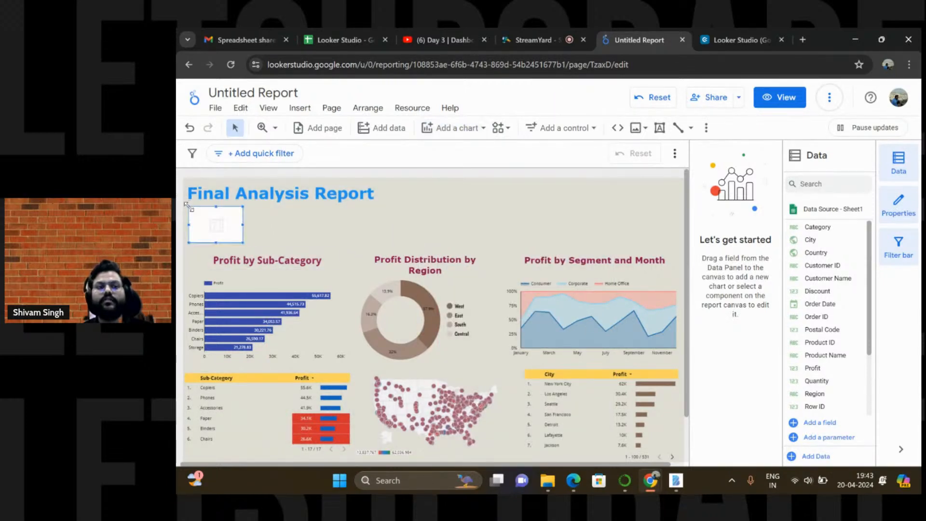
left_click(229, 230)
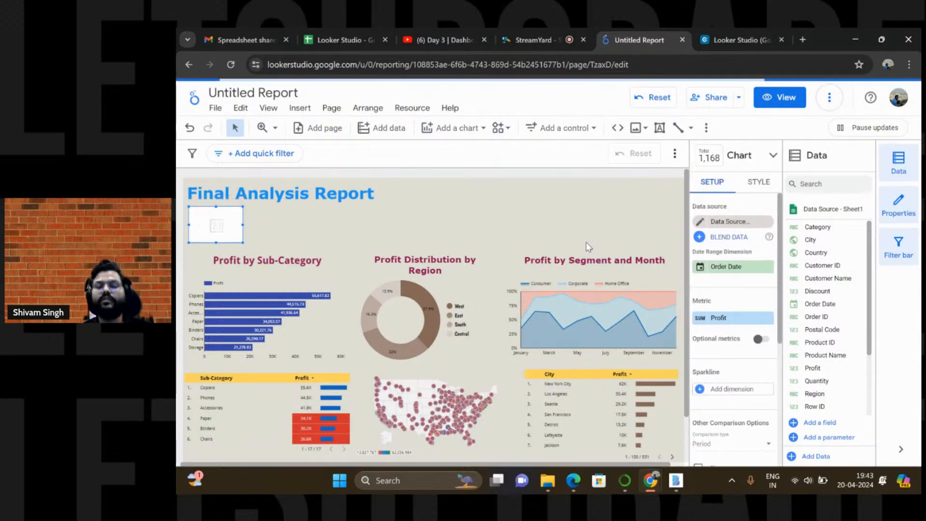
Set the scorecard's border radius to 20 and make its background transparent
left_click(759, 188)
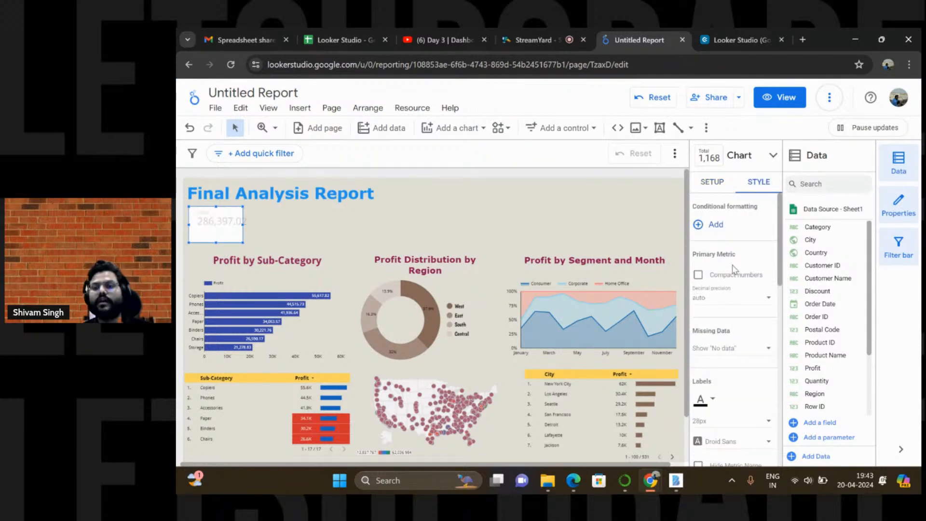
scroll(733, 269, "down", 4)
scroll(733, 268, "down", 4)
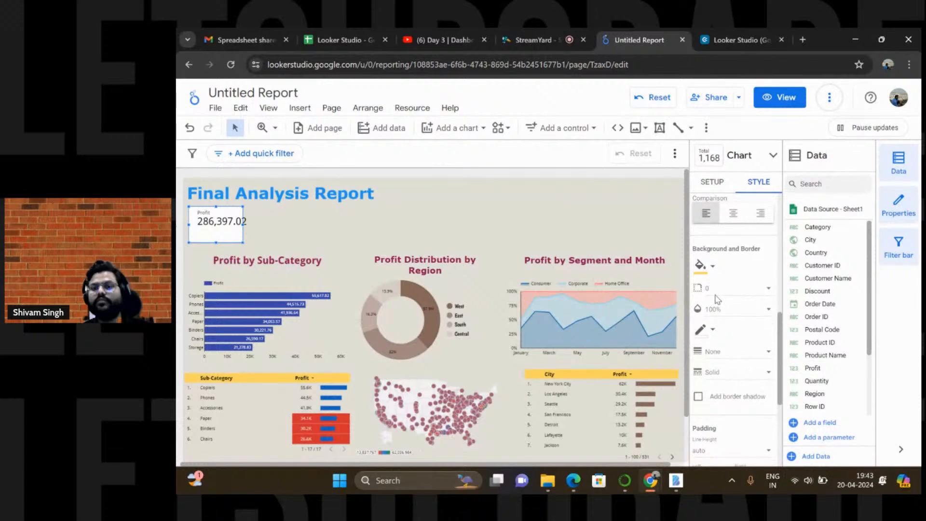
left_click(749, 295)
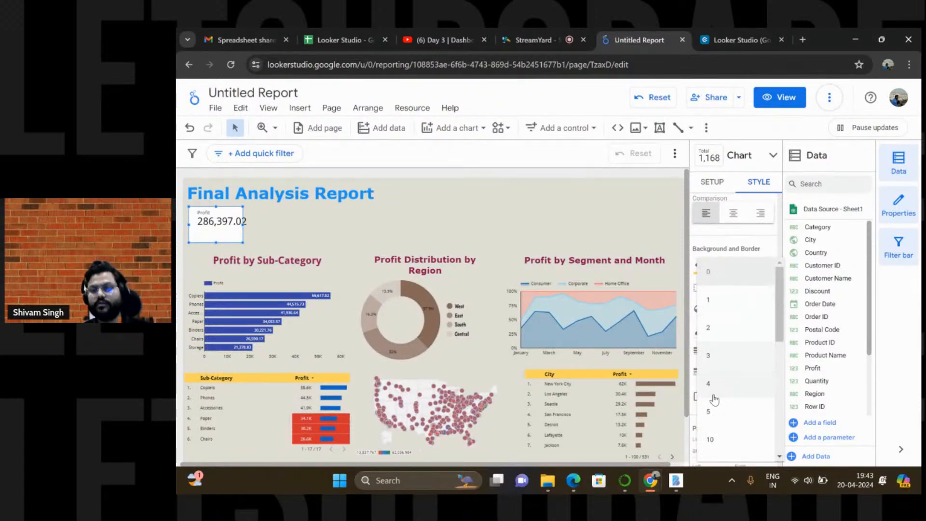
scroll(713, 393, "down", 2)
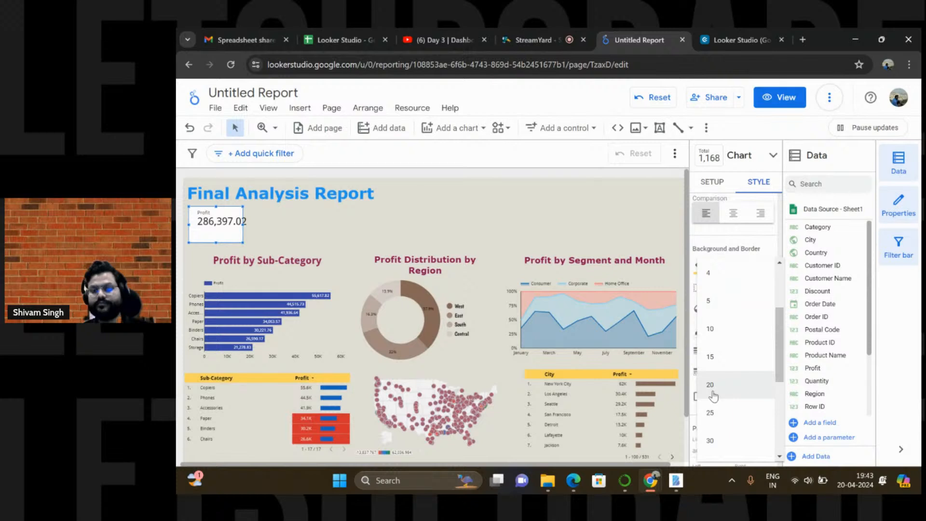
left_click(713, 395)
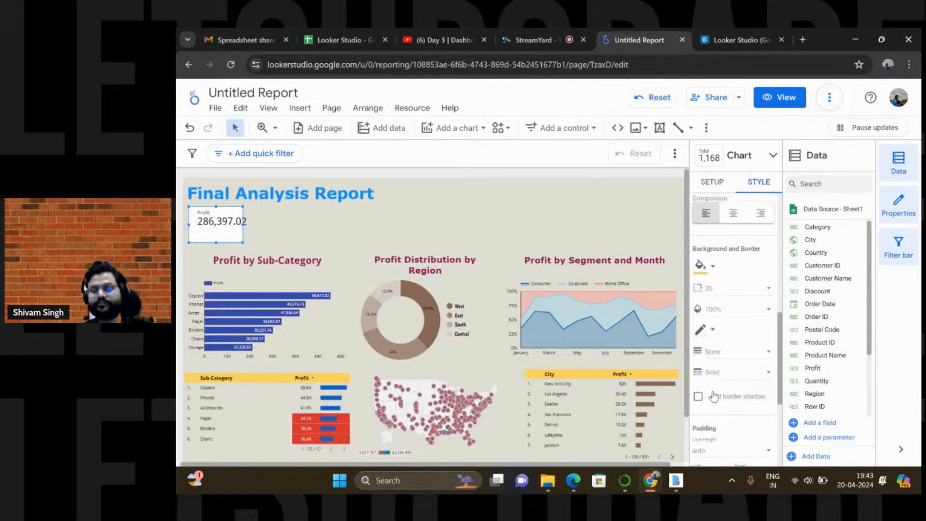
left_click(713, 271)
left_click(829, 236)
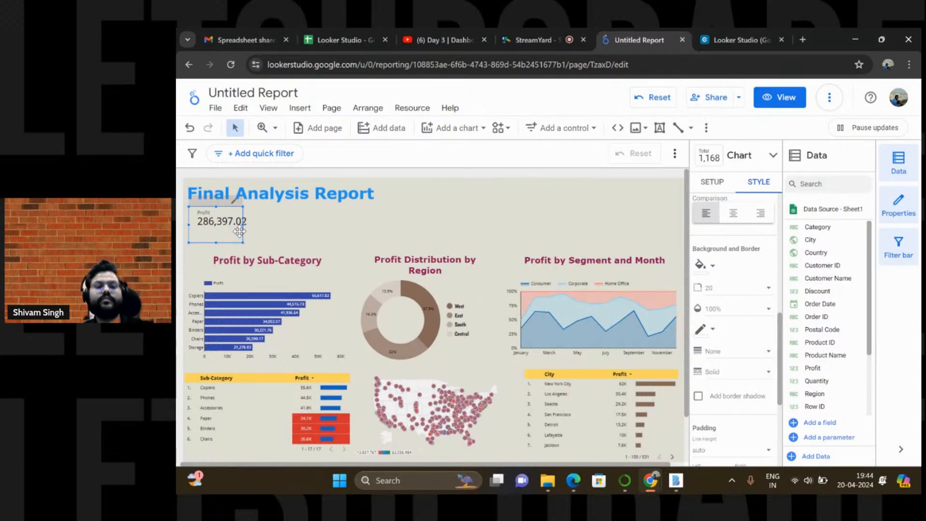
Duplicate the Profit scorecard and arrange the six cards in a row between the report title and the chart headings
mouse_move(239, 231)
left_mouse_down()
mouse_move(328, 229)
mouse_move(232, 221)
left_mouse_up()
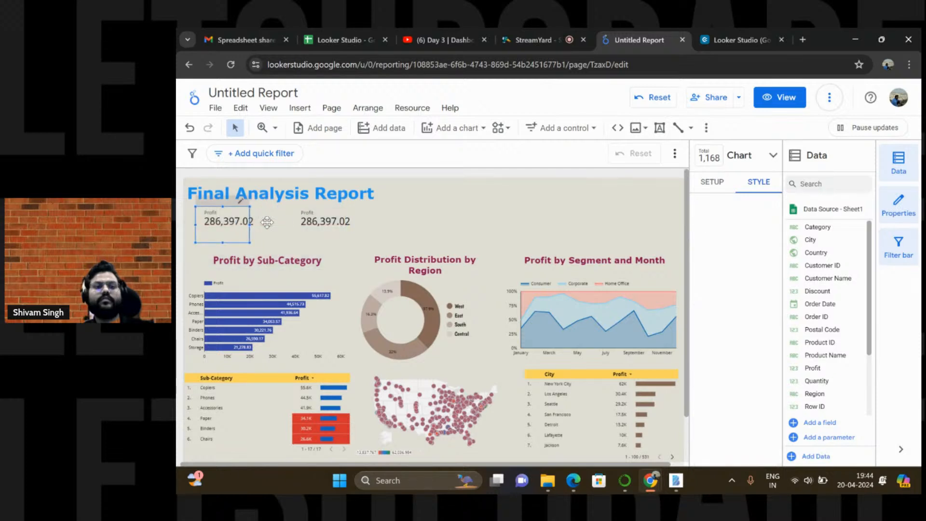
left_click_drag(320, 223, 298, 220)
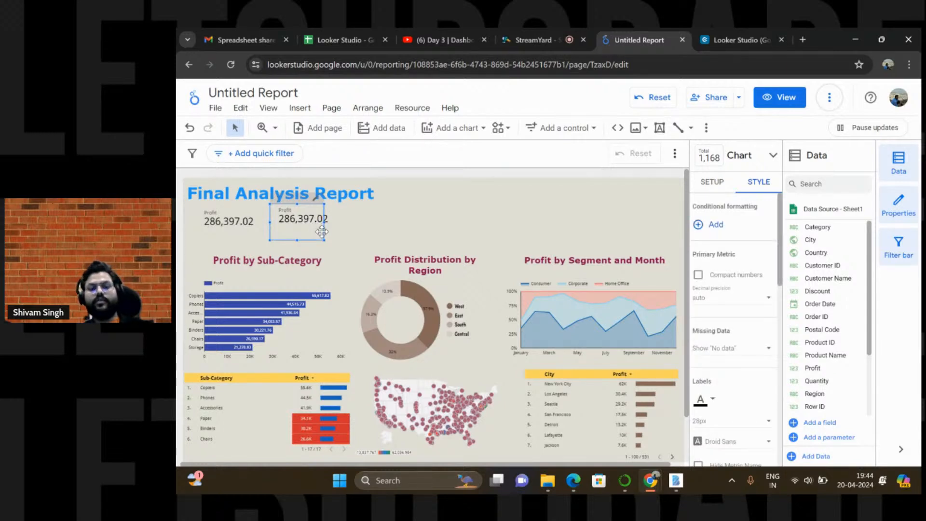
key("ctrl+d")
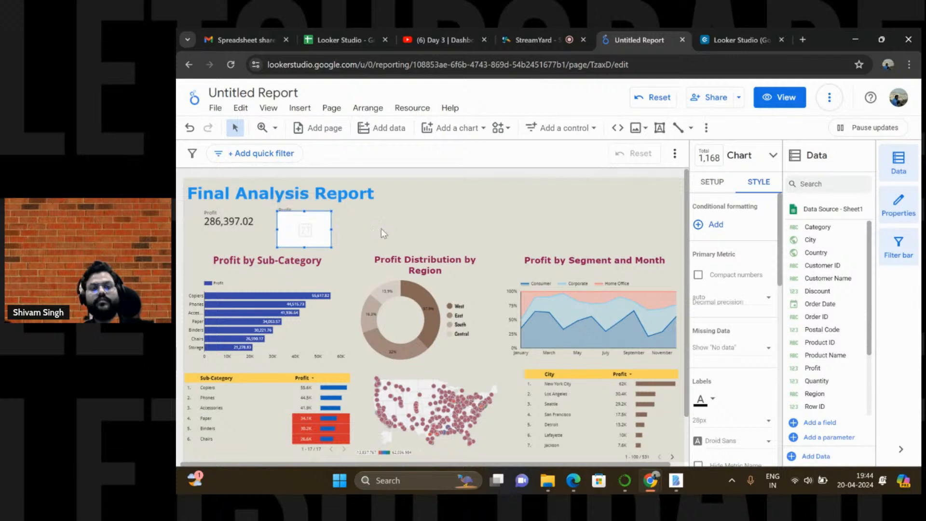
left_click_drag(322, 231, 385, 227)
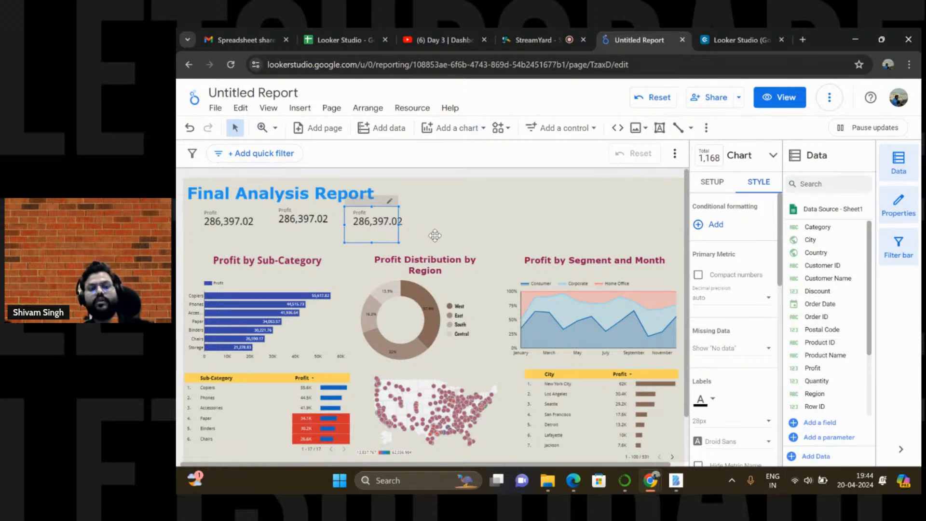
left_click_drag(381, 232, 524, 227)
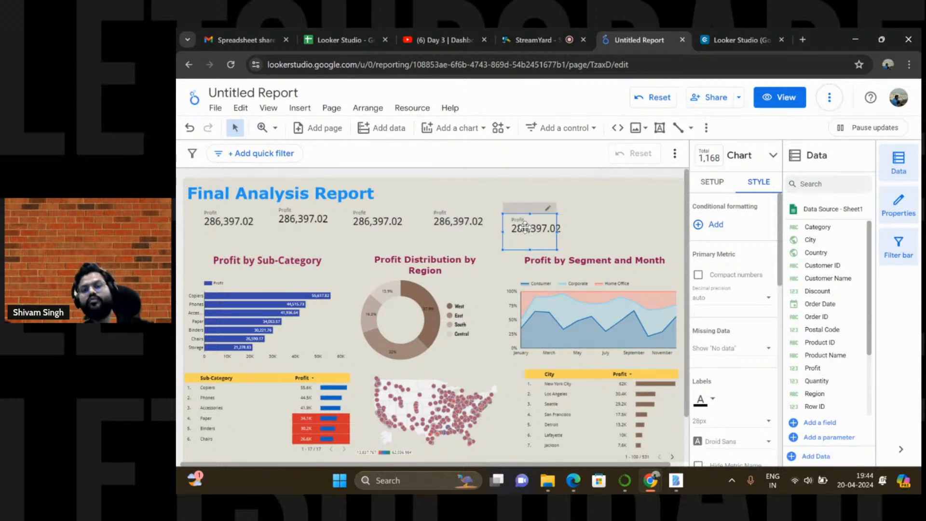
left_click_drag(525, 227, 607, 222)
left_click(238, 220)
left_click_drag(238, 220, 233, 225)
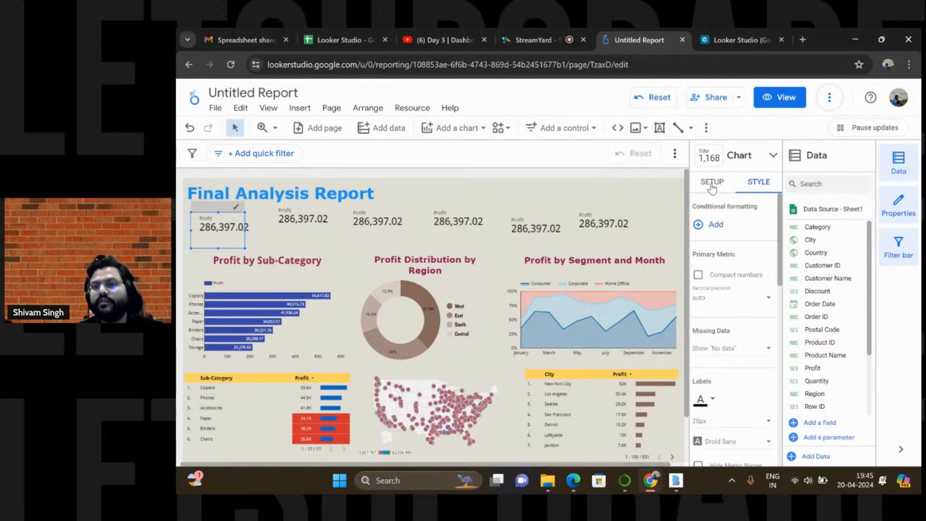
Replace the first scorecard's Profit metric with Sales
left_click(712, 186)
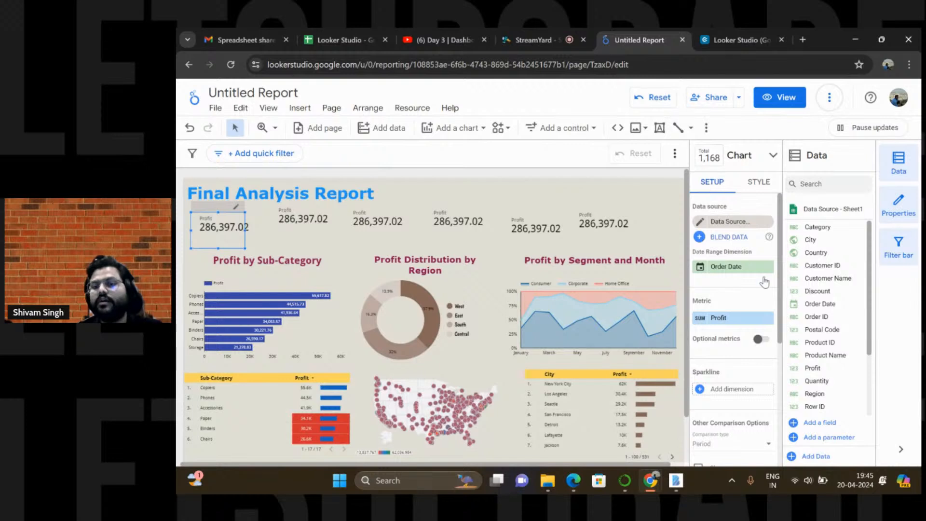
scroll(812, 344, "down", 3)
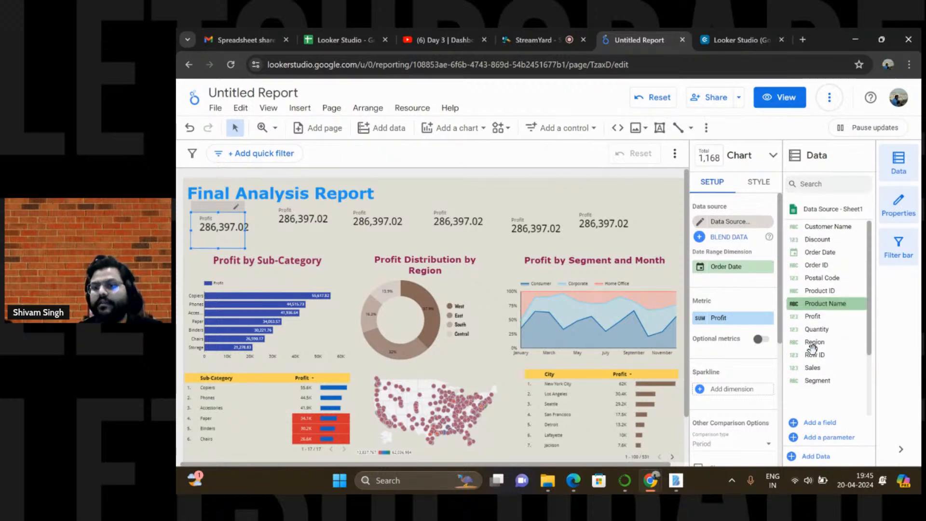
scroll(812, 344, "down", 1)
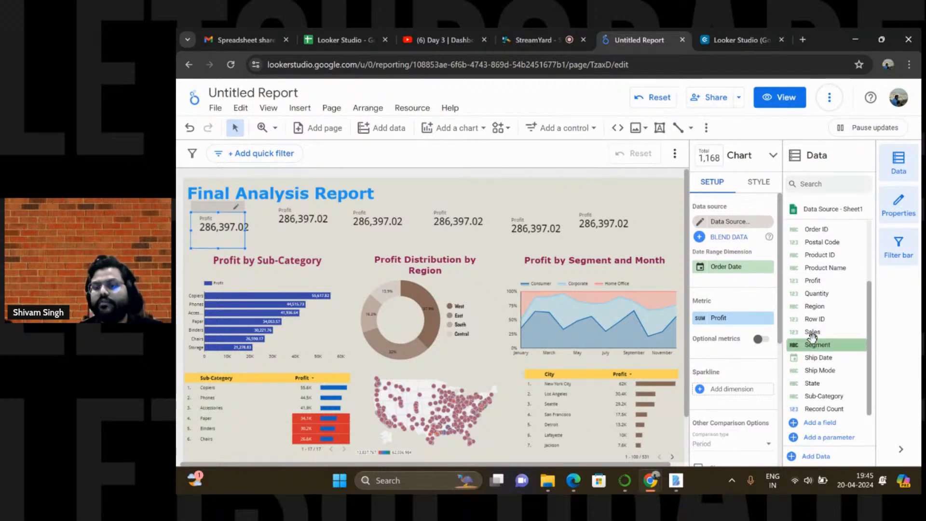
mouse_move(812, 332)
left_mouse_down()
mouse_move(727, 320)
mouse_move(810, 337)
left_mouse_up()
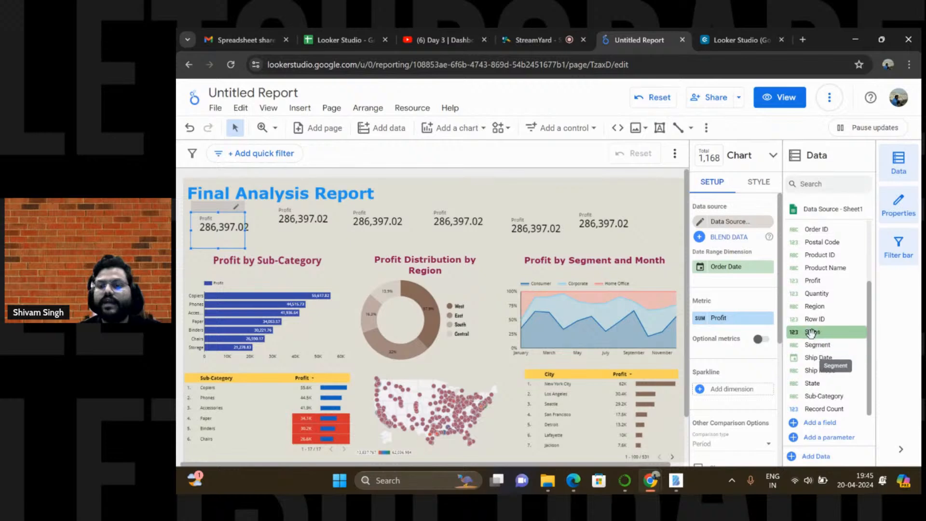
left_click_drag(810, 333, 719, 318)
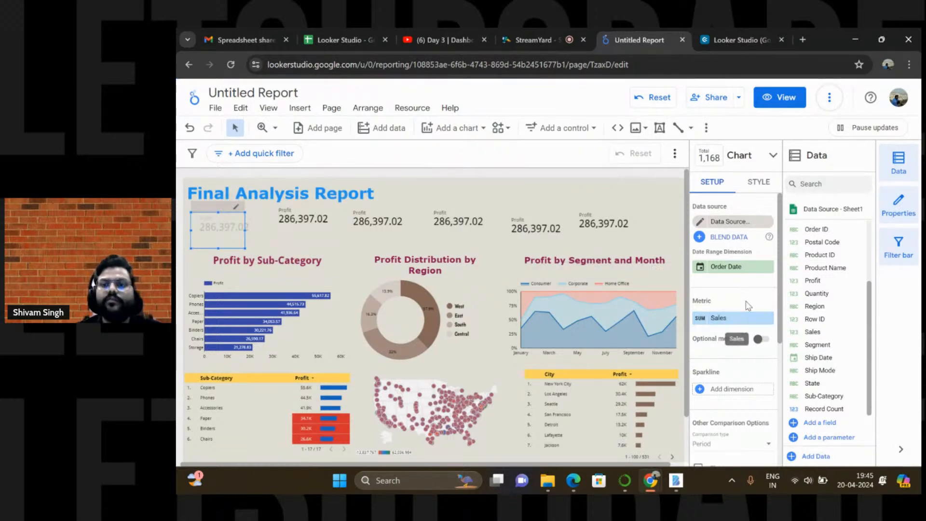
Enable compact numbers for the Sales scorecard and centre its metric name and metric value
left_click(762, 187)
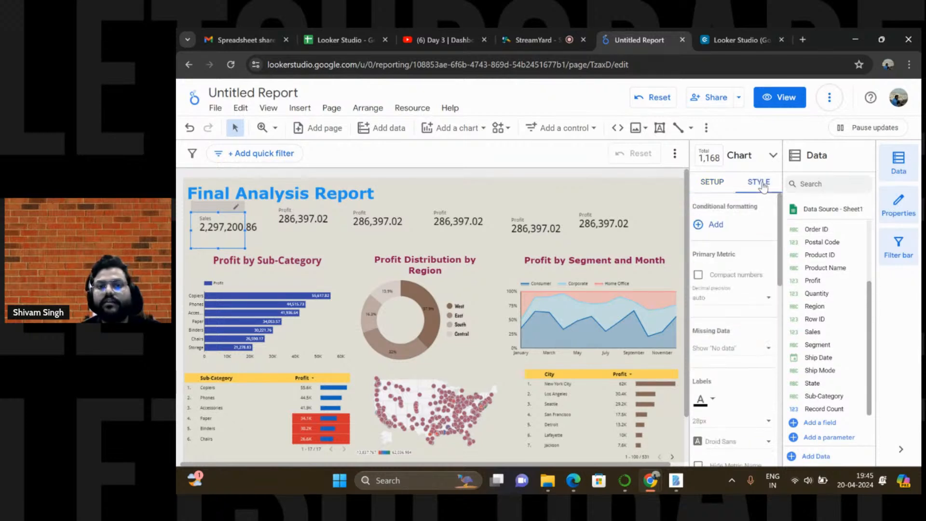
left_click(699, 275)
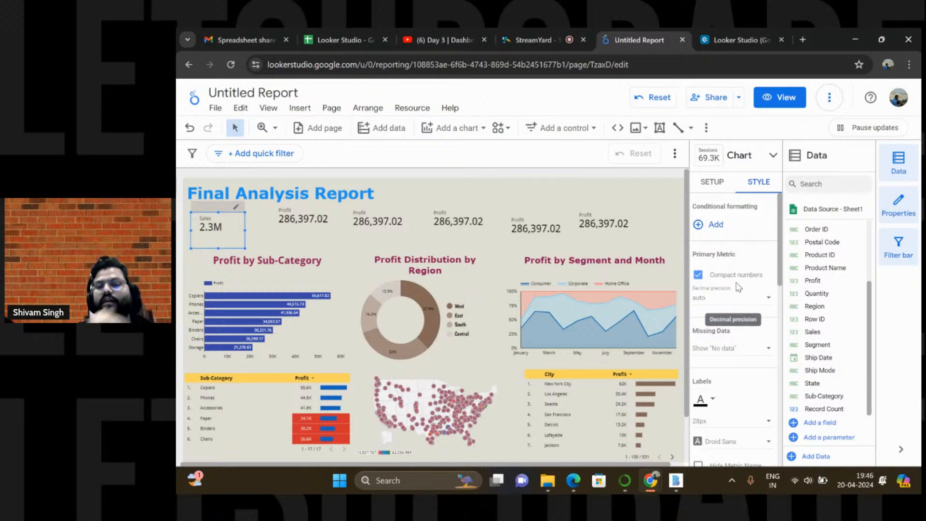
scroll(737, 287, "down", 3)
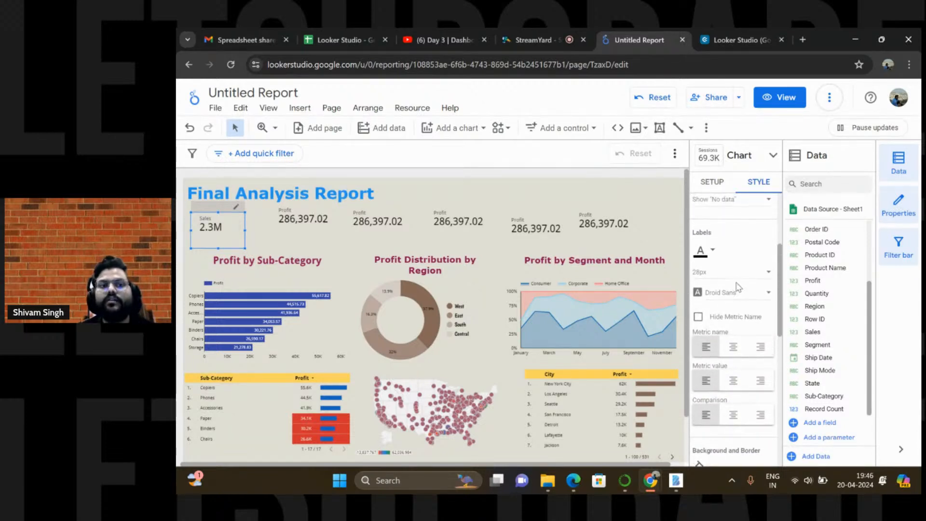
scroll(723, 261, "up", 3)
scroll(722, 258, "down", 2)
scroll(721, 258, "down", 2)
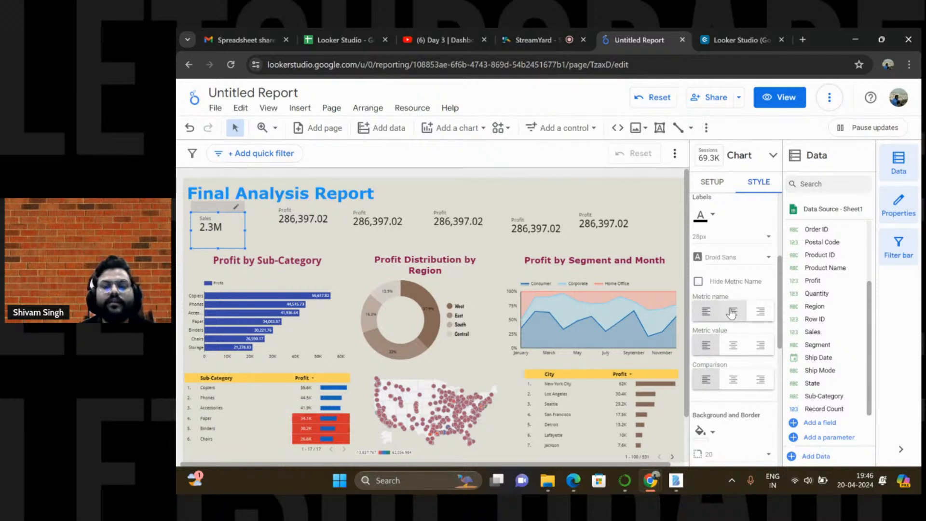
left_click(732, 313)
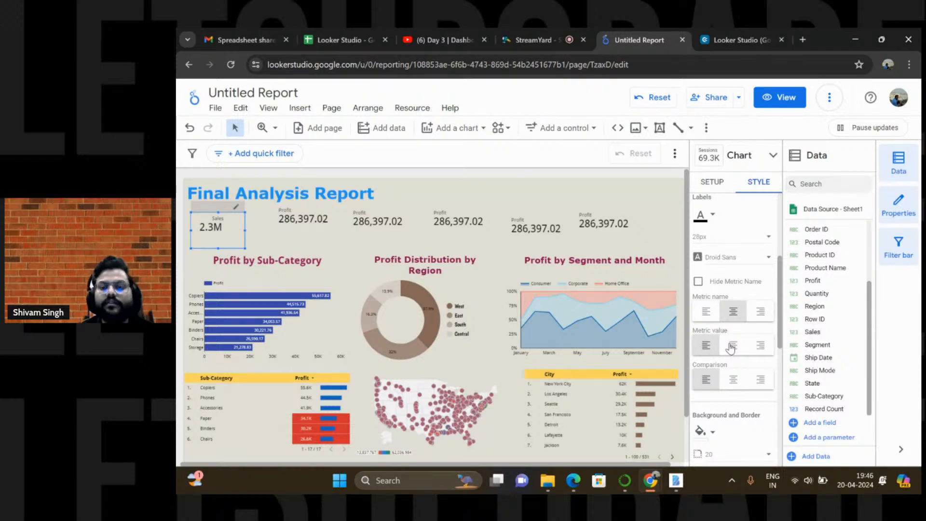
left_click(731, 346)
scroll(731, 347, "down", 3)
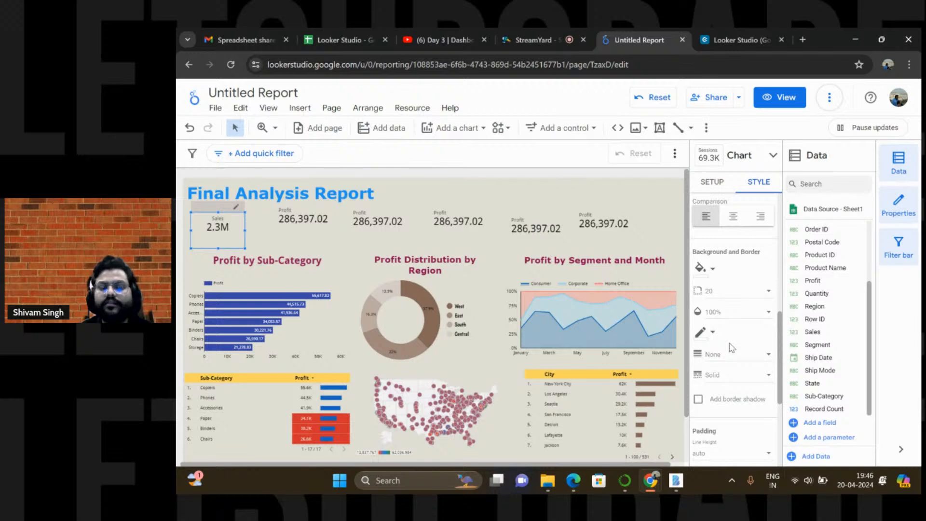
Change the font color of the Sales scorecard's labels to dark indigo blue
scroll(731, 347, "up", 5)
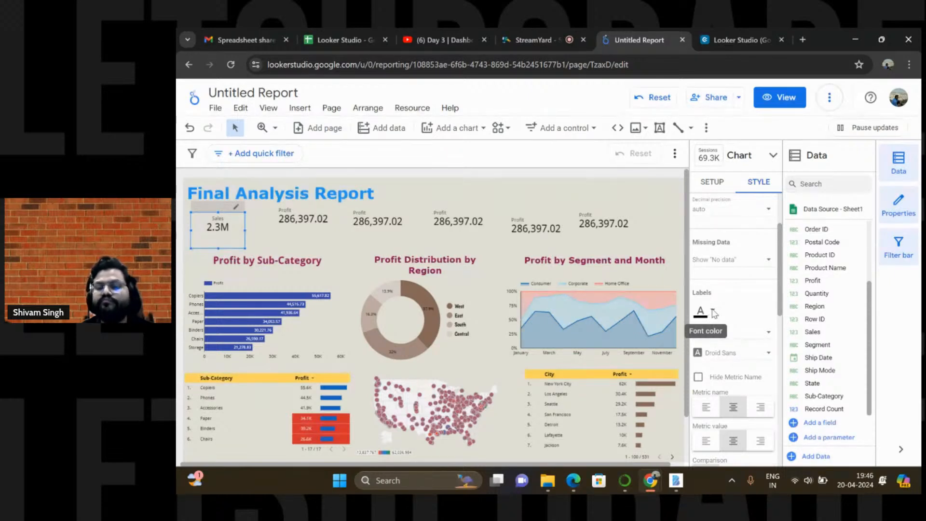
left_click(713, 313)
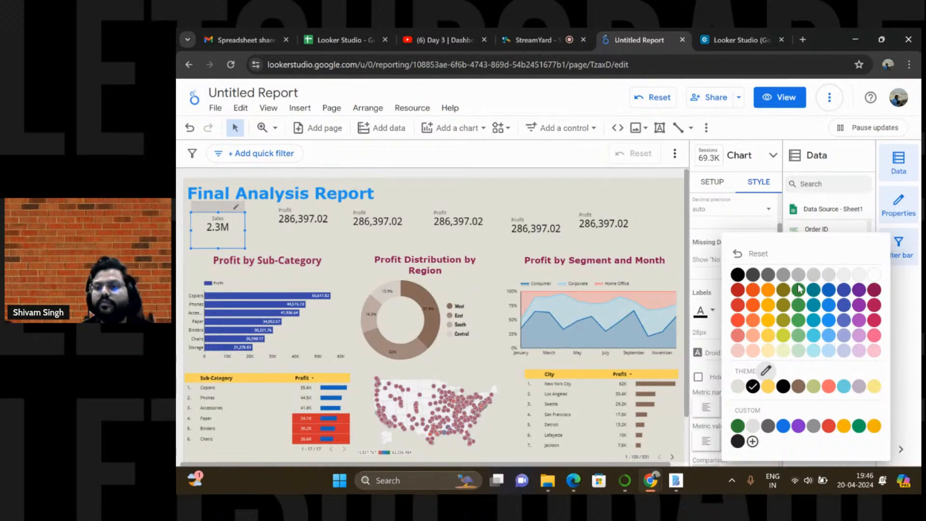
left_click(843, 291)
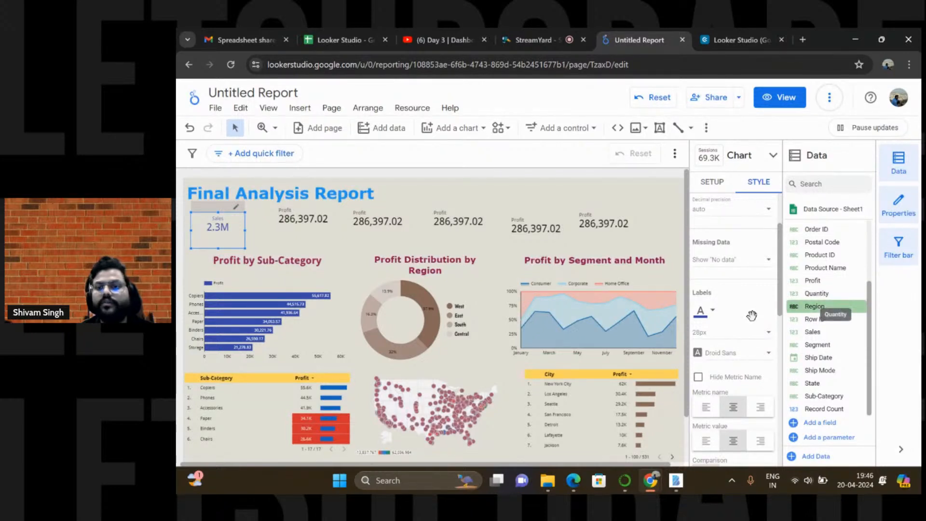
Try the Impact font on the Sales scorecard's labels
scroll(722, 346, "down", 1)
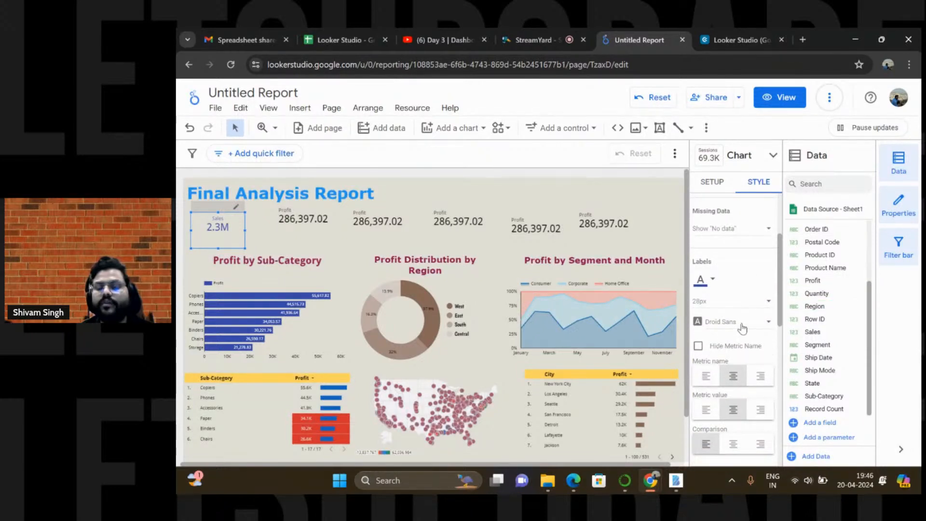
left_click(741, 328)
scroll(742, 329, "down", 4)
scroll(741, 329, "down", 1)
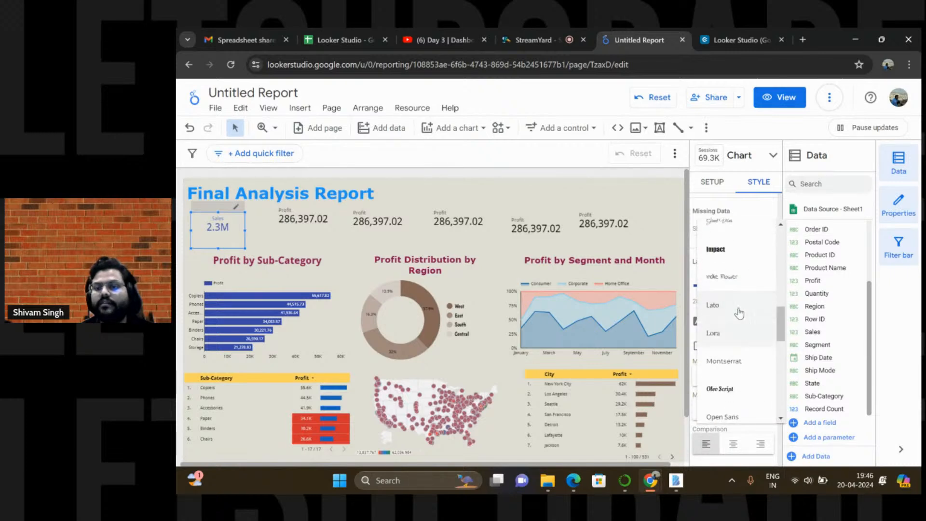
left_click(719, 257)
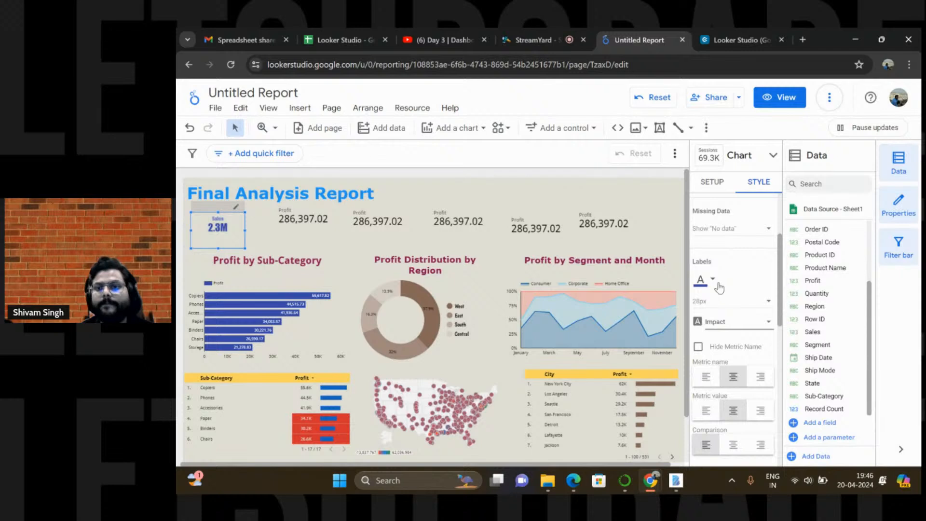
left_click(713, 281)
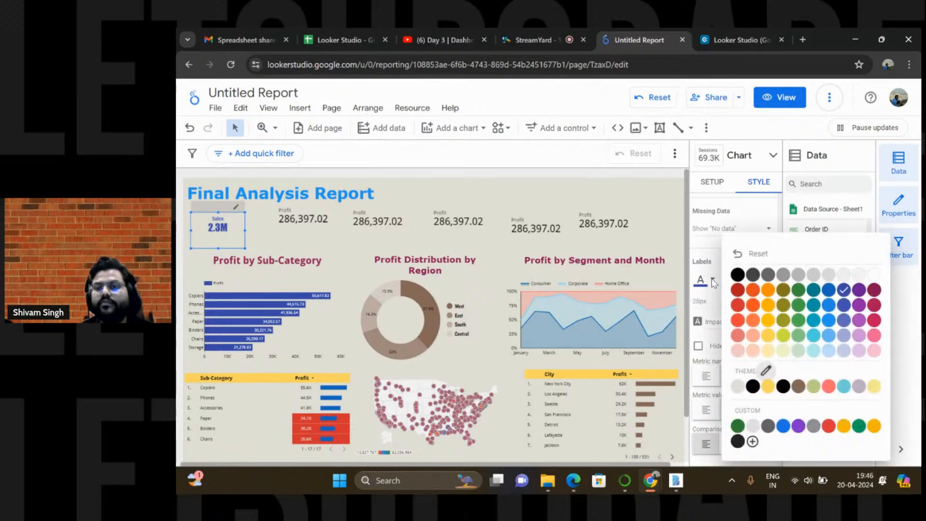
left_click(710, 314)
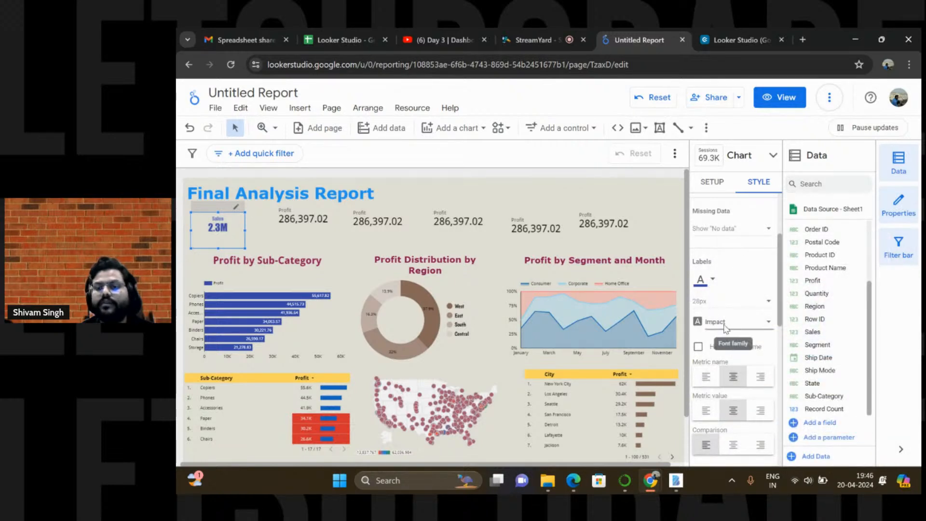
Set the font family of the Sales scorecard's labels to Comic Sans MS
left_click(727, 329)
scroll(744, 327, "down", 5)
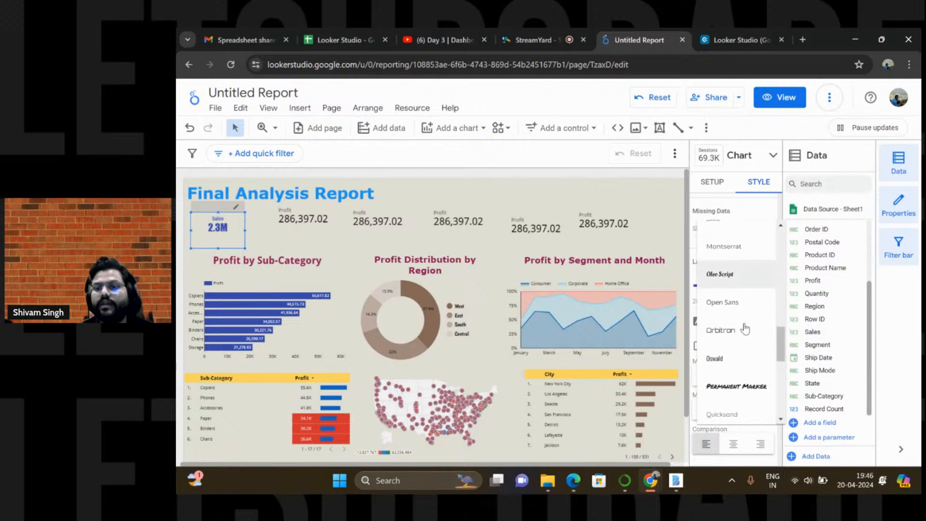
scroll(745, 328, "down", 5)
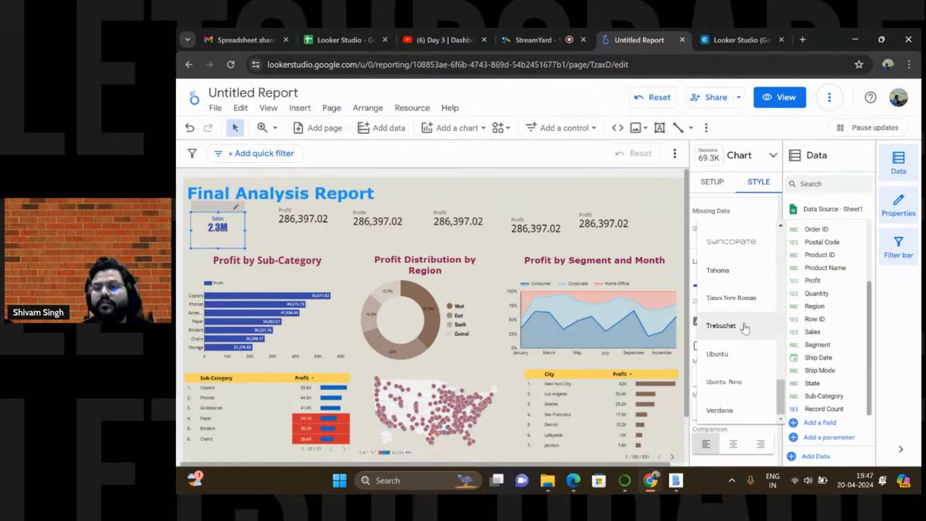
scroll(745, 327, "up", 15)
scroll(745, 327, "up", 5)
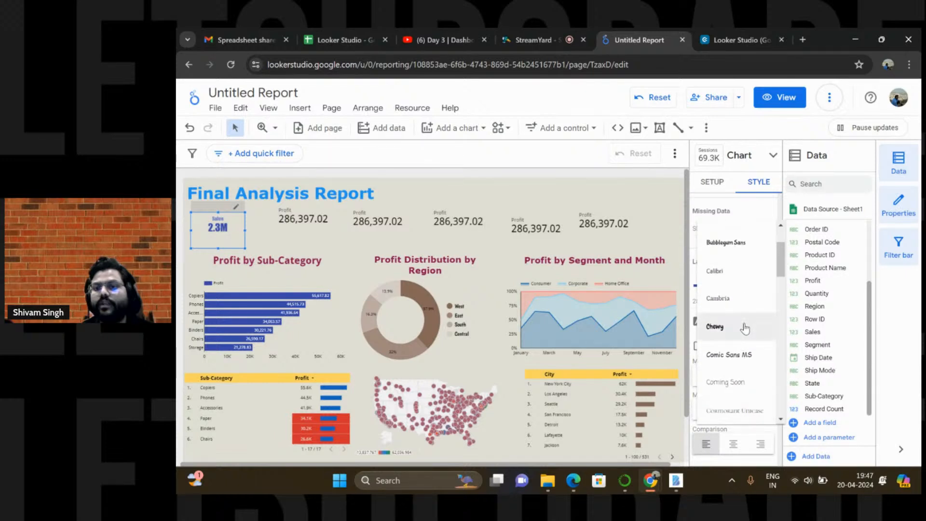
scroll(744, 328, "up", 3)
scroll(745, 327, "down", 3)
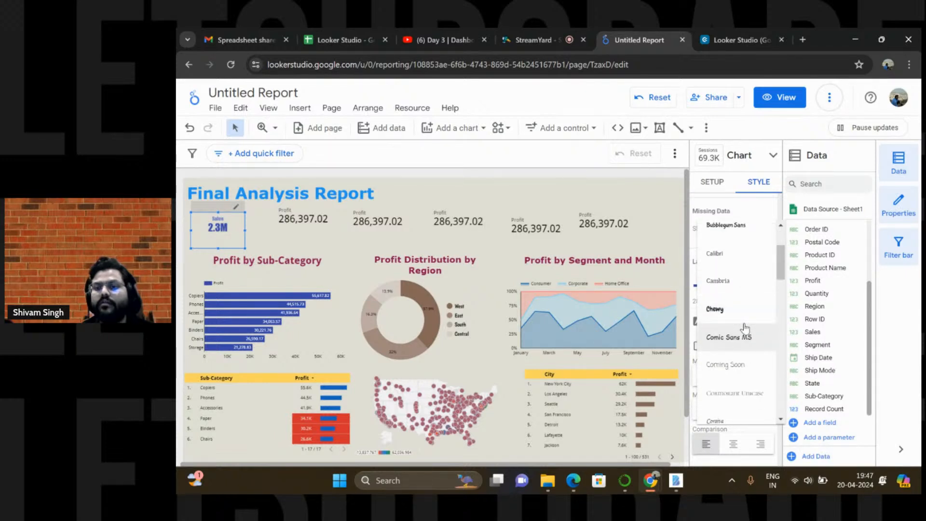
left_click(736, 337)
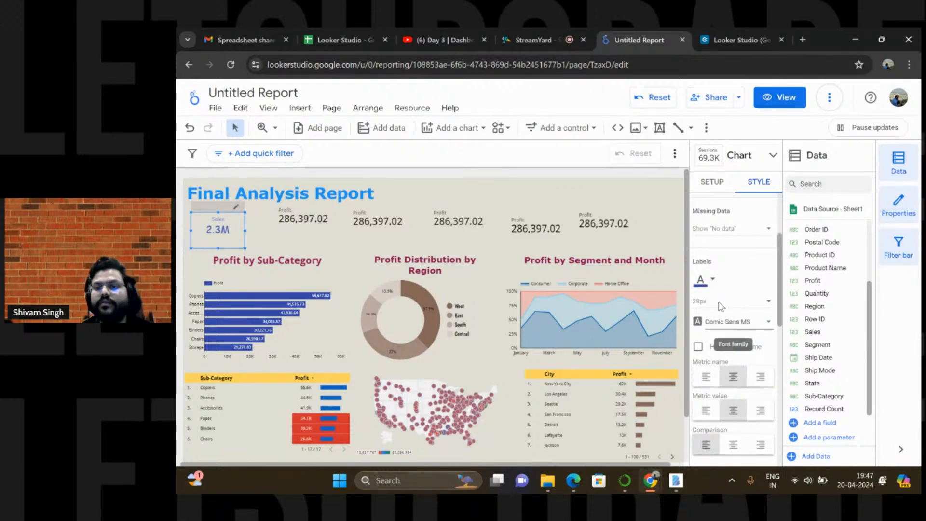
Set the font size of the Sales scorecard's labels to 30px
left_click(748, 307)
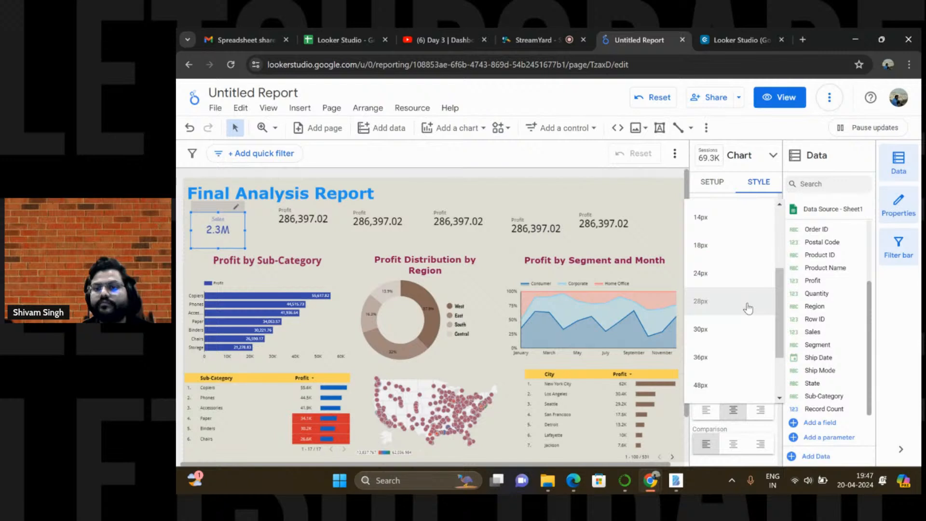
left_click(719, 357)
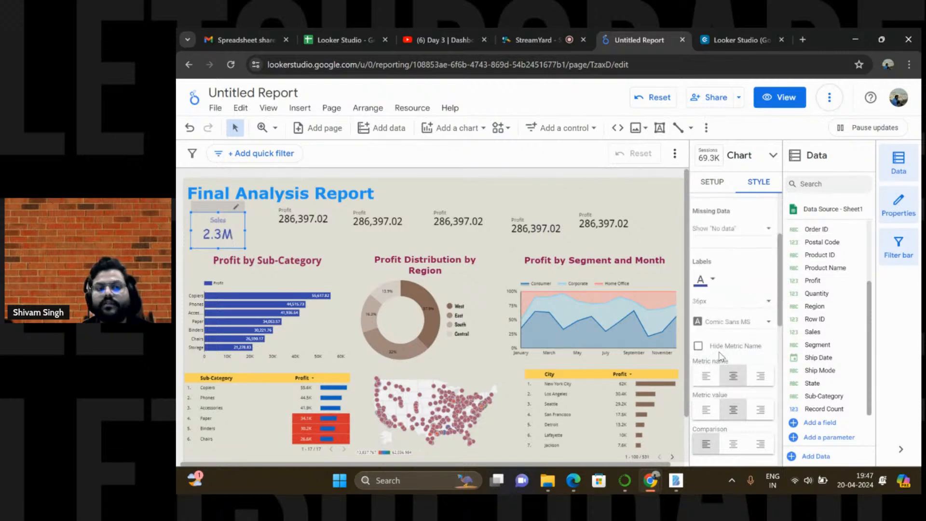
left_click(743, 307)
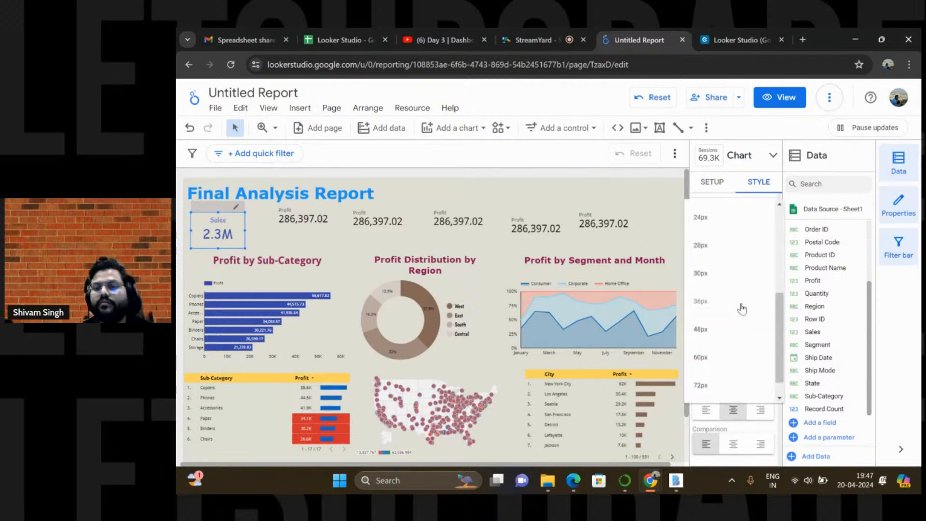
left_click(719, 273)
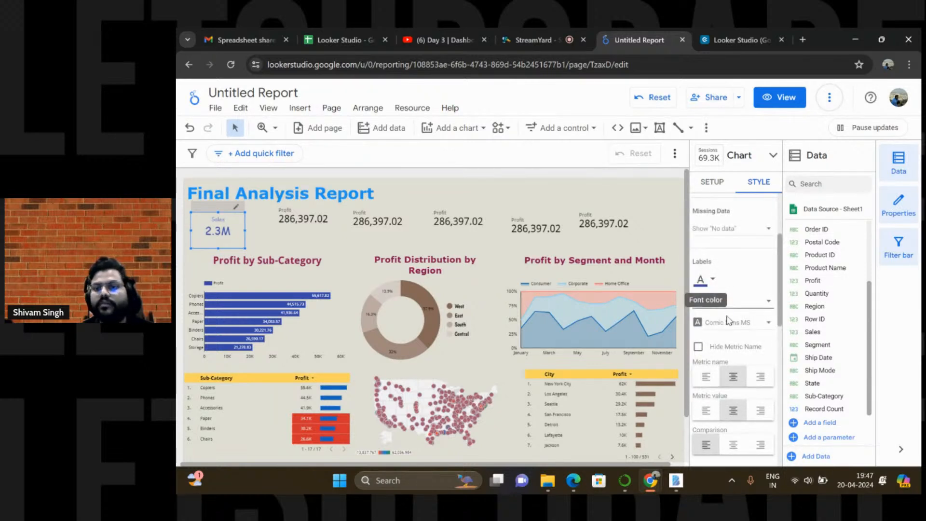
Review the Sales scorecard's border, padding, chart header and label style settings, keeping the border style Solid
scroll(728, 320, "down", 3)
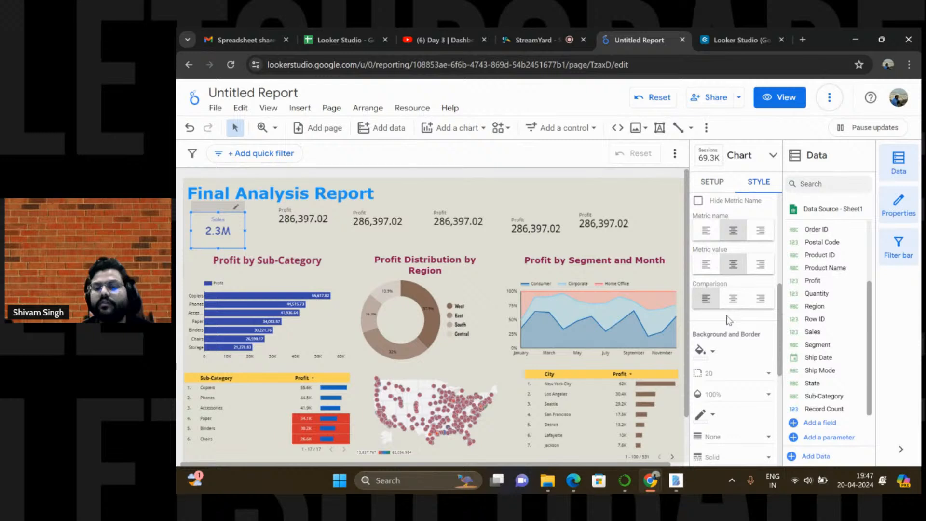
scroll(728, 320, "down", 2)
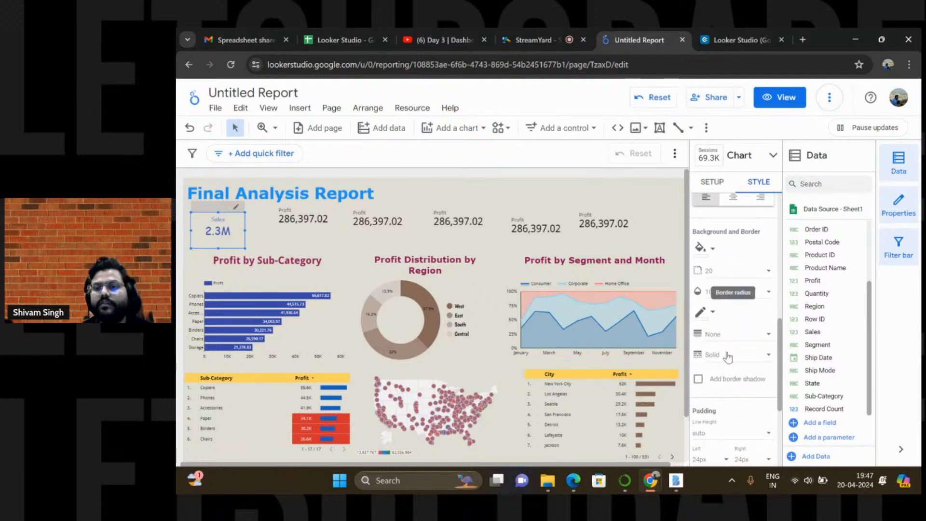
left_click(728, 357)
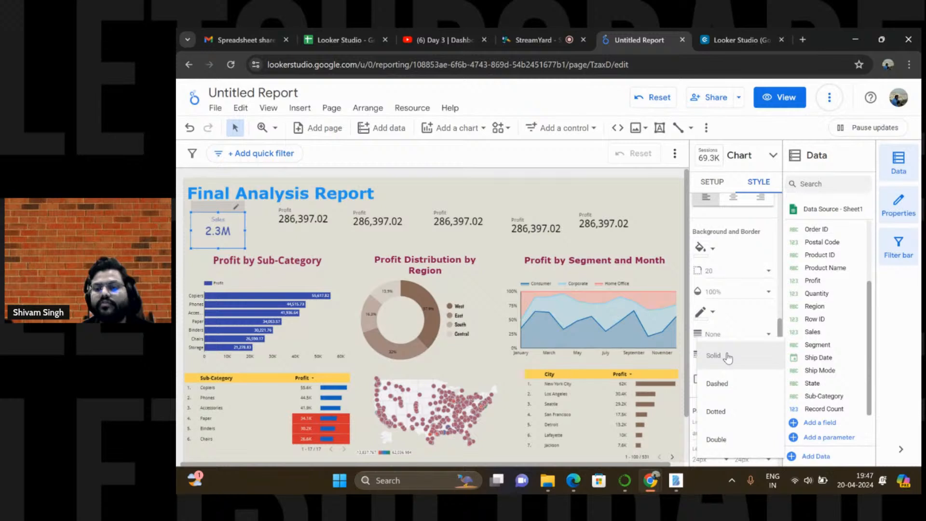
left_click(728, 357)
scroll(729, 357, "down", 2)
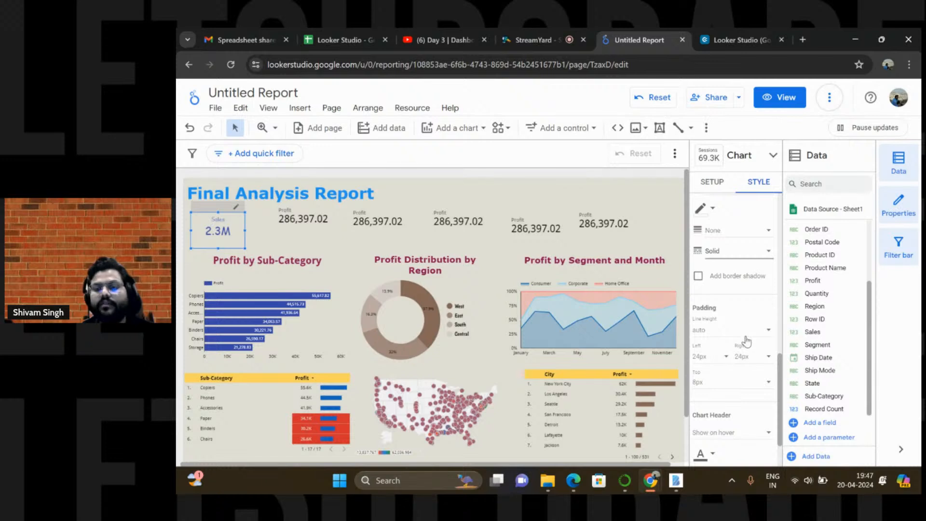
scroll(736, 419, "down", 1)
scroll(736, 423, "down", 2)
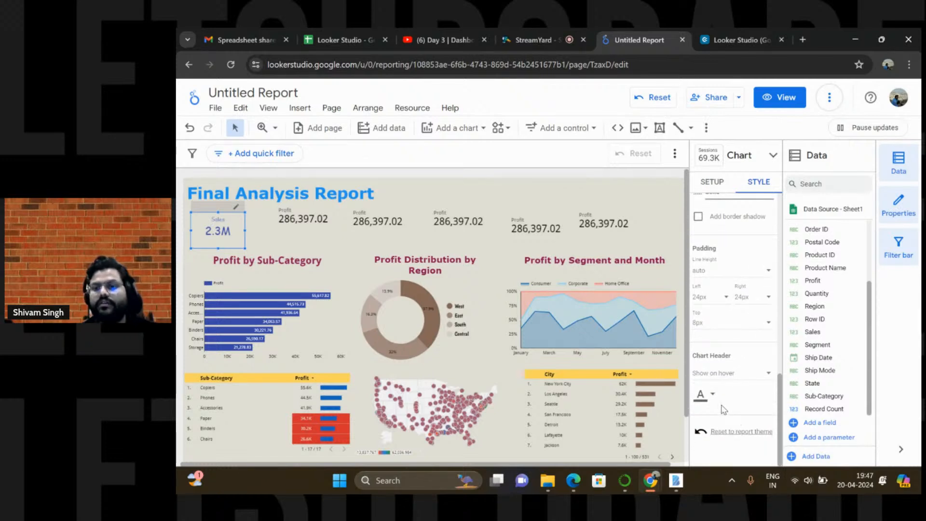
scroll(712, 400, "up", 10)
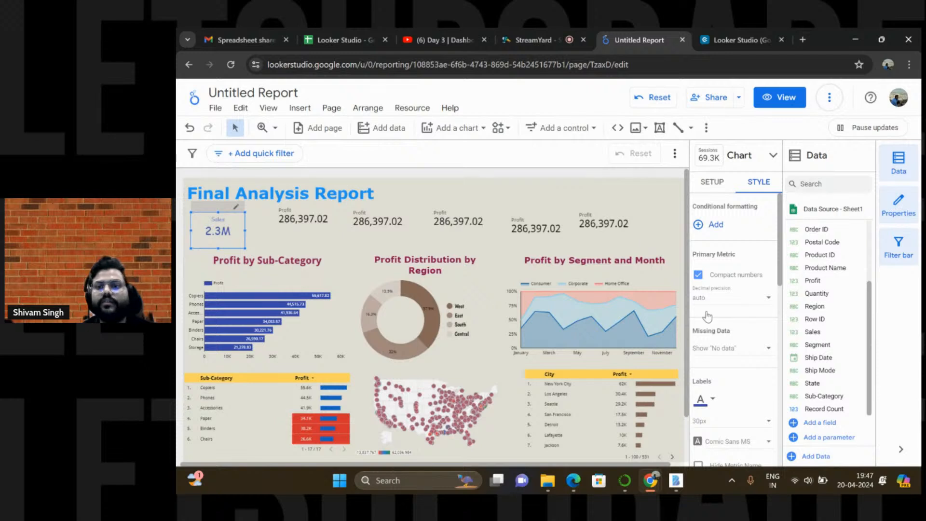
scroll(724, 324, "down", 3)
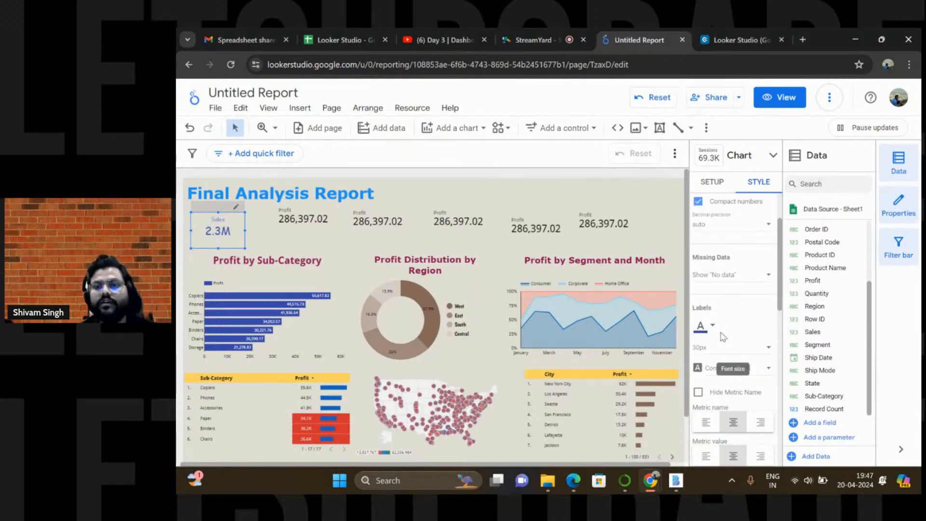
scroll(723, 336, "down", 2)
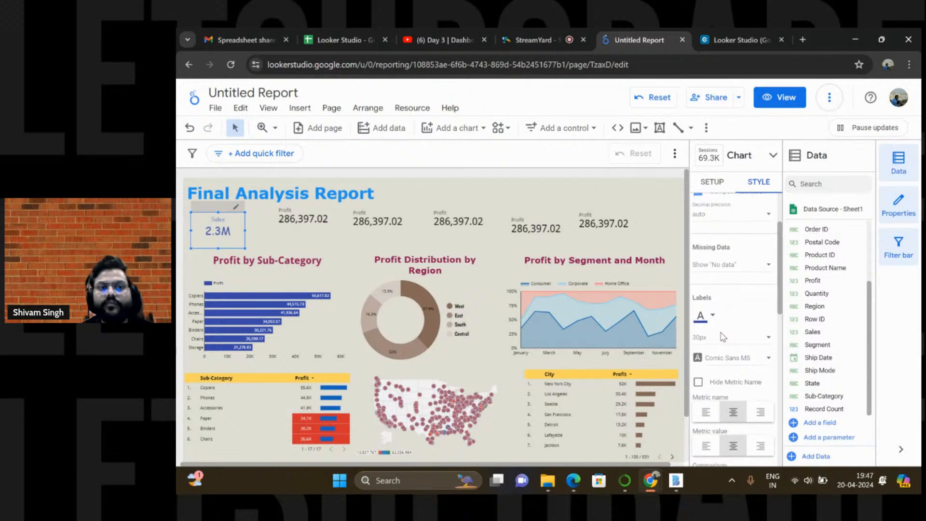
scroll(728, 246, "up", 5)
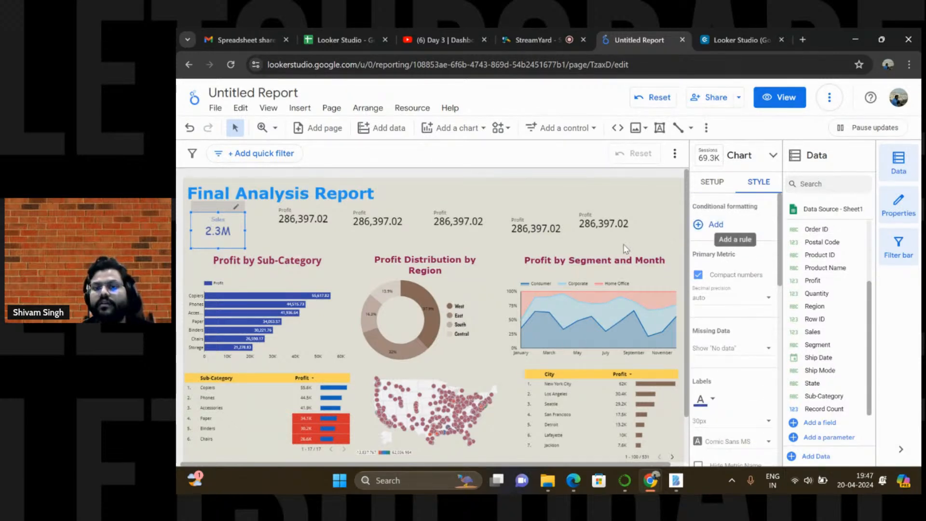
left_click(356, 250)
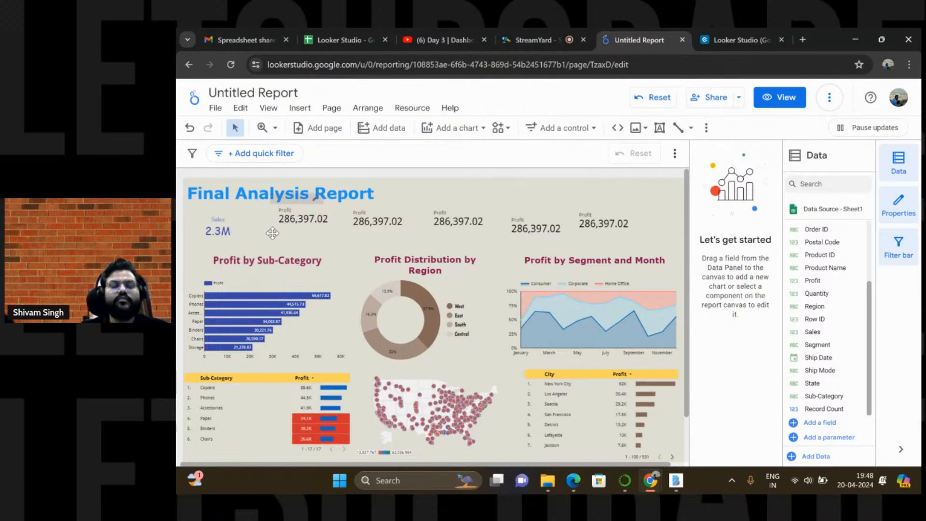
Move the second Profit scorecard level with the Sales scorecard and try to replace its Profit metric with Quantity
left_click(301, 216)
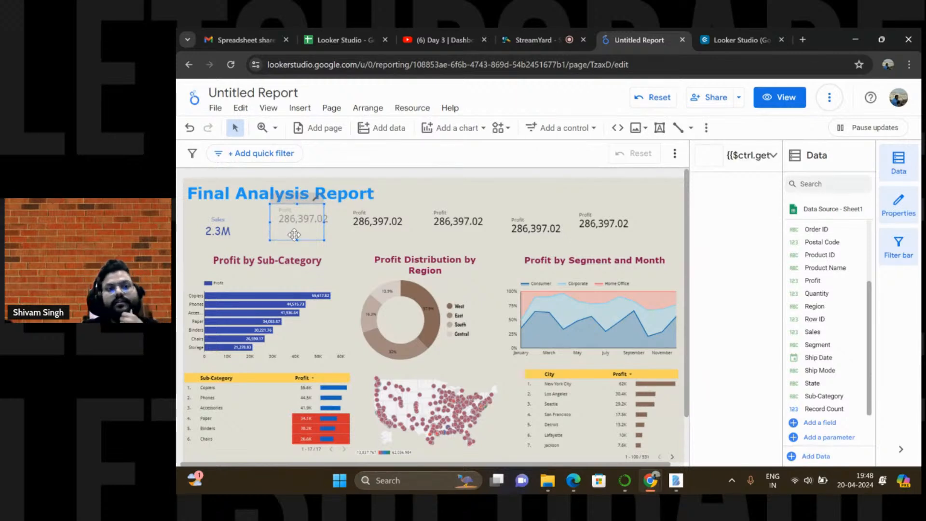
left_click_drag(294, 235, 298, 225)
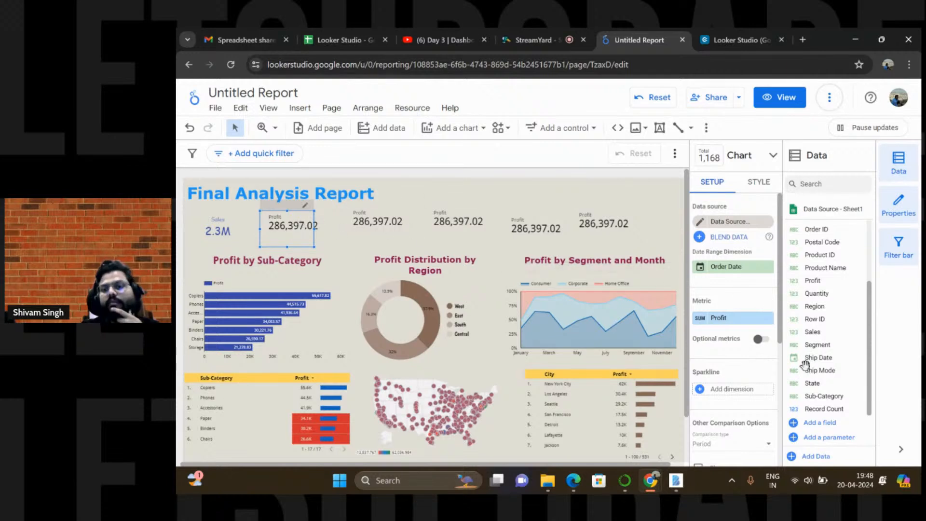
left_click_drag(823, 294, 736, 318)
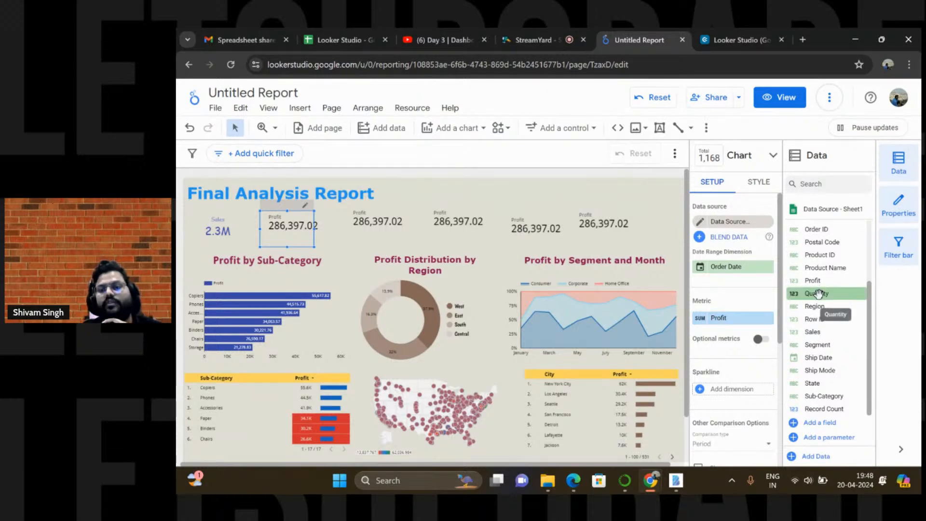
left_click_drag(818, 293, 728, 317)
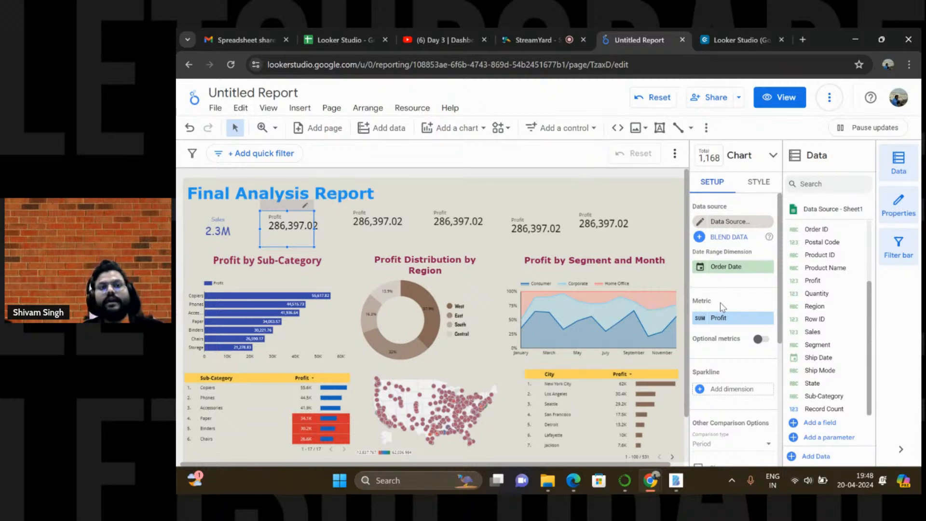
Close the shared-spreadsheet Gmail tab and the extra Looker Studio information tab, keeping the report open
left_click(286, 39)
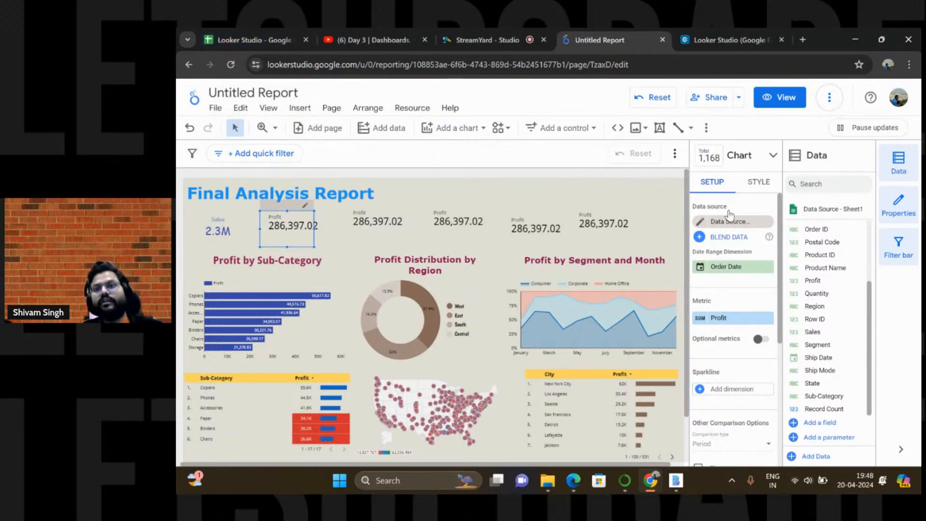
left_click(780, 39)
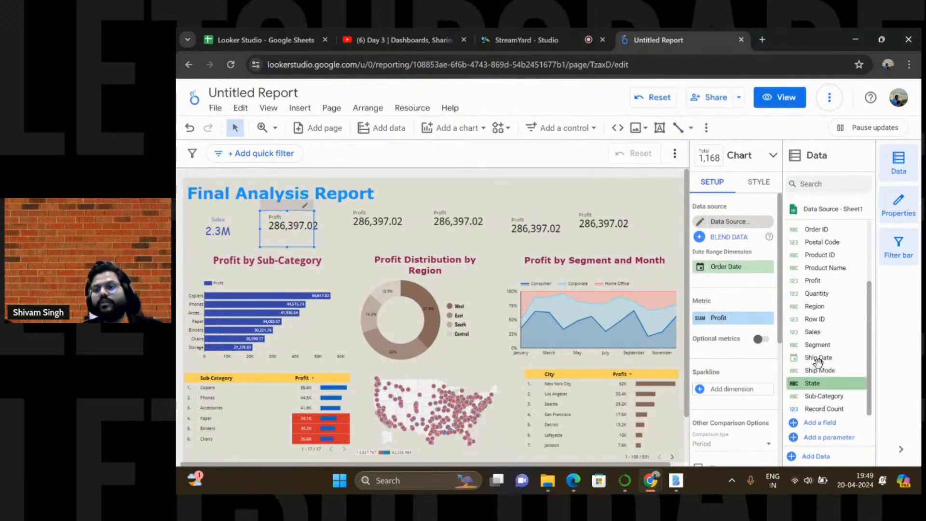
Try to swap the second scorecard's Profit metric for the Quantity field from the data source's field list
left_click_drag(812, 293, 721, 316)
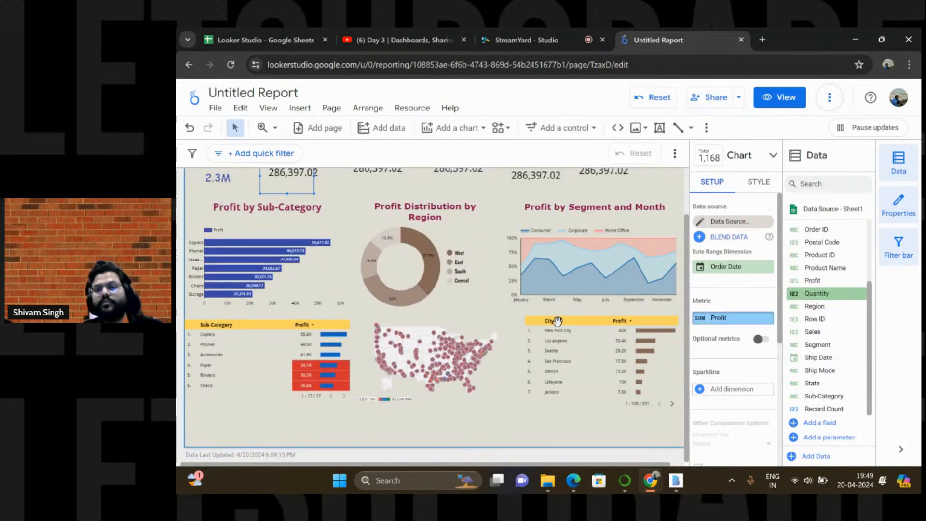
left_click(813, 293)
left_click_drag(813, 292, 717, 322)
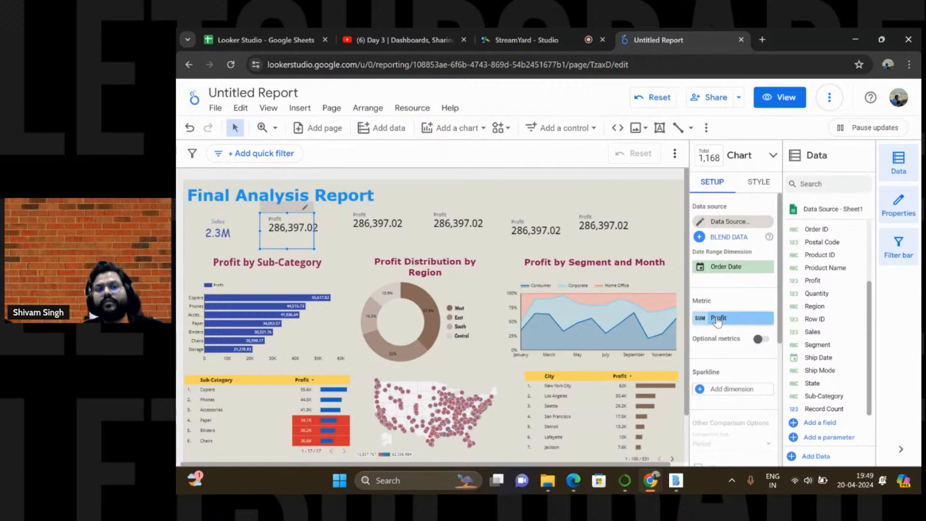
right_click(717, 322)
key("Escape")
Replace the metric of the scorecard beside Sales with Quantity
left_click(718, 318)
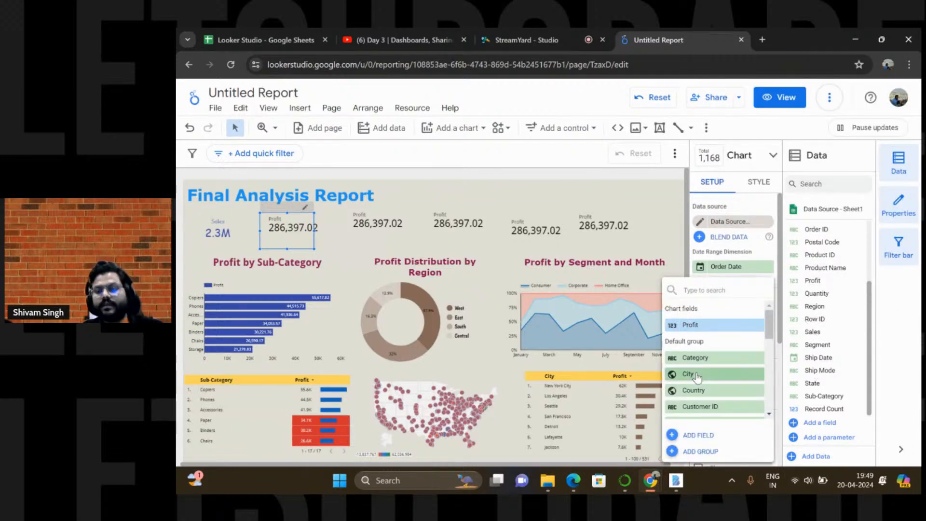
scroll(697, 376, "down", 3)
scroll(696, 376, "down", 3)
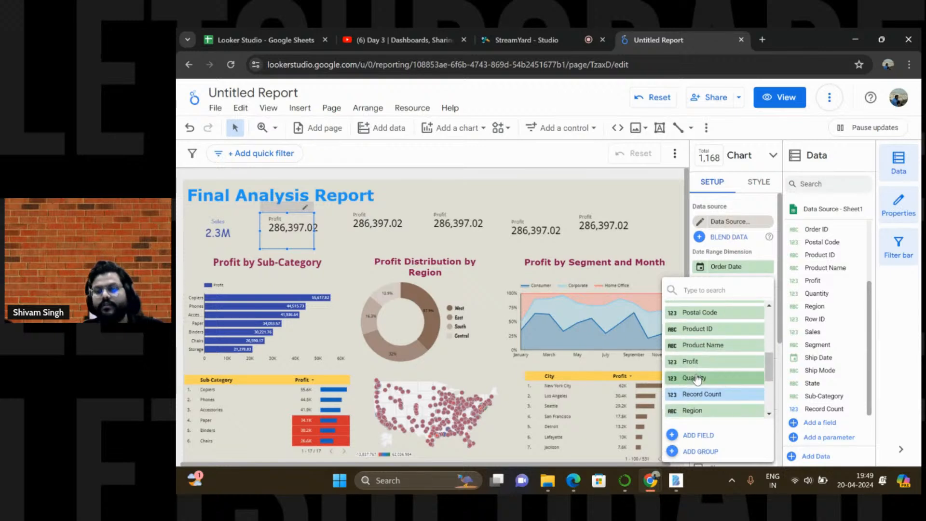
scroll(696, 378, "up", 6)
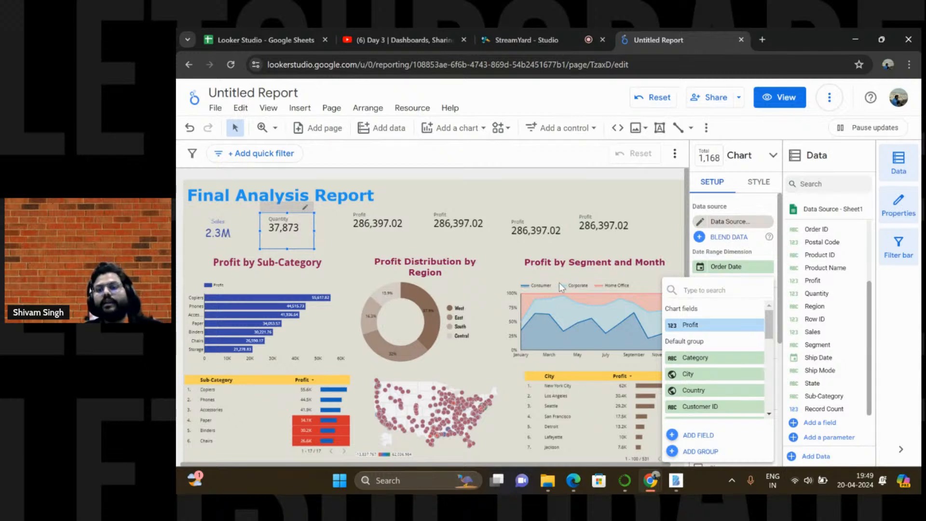
left_click(750, 204)
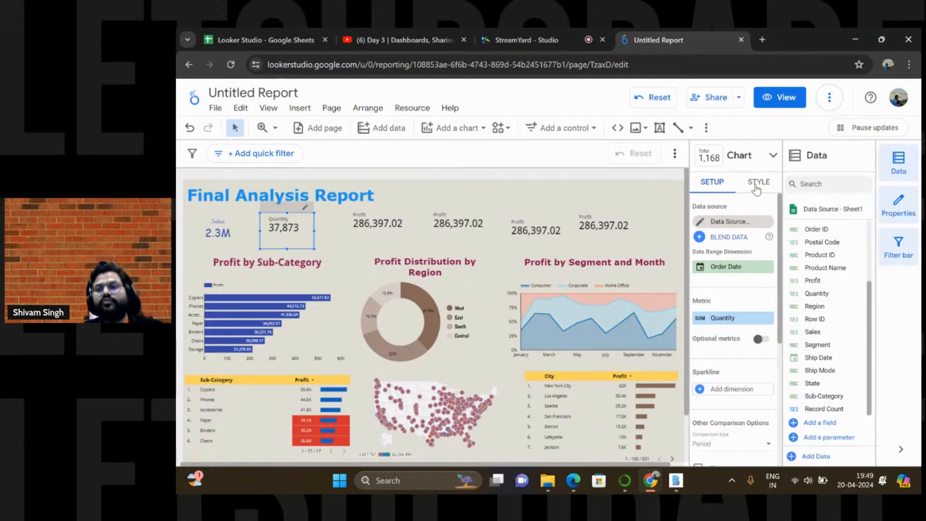
Turn on compact numbers for the Quantity scorecard and set its label font color to the dark indigo blue
left_click(756, 187)
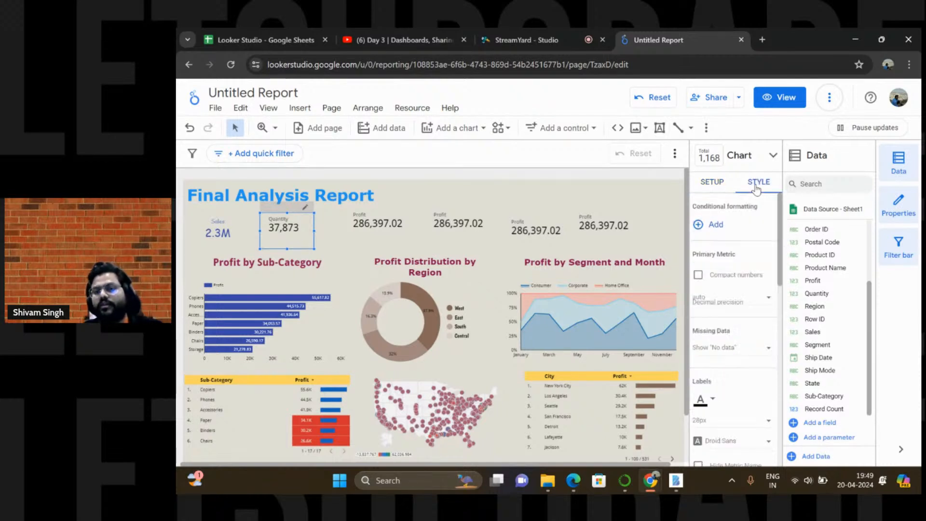
left_click(698, 274)
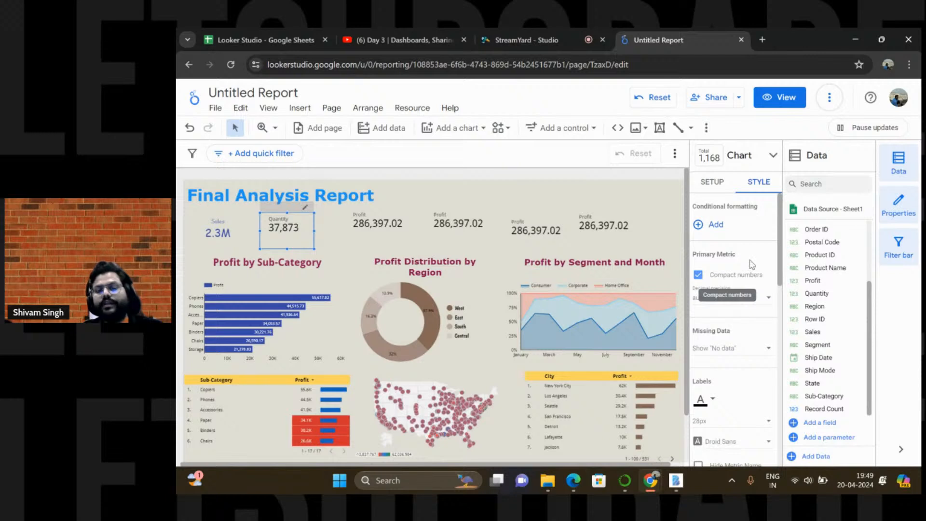
scroll(751, 264, "down", 2)
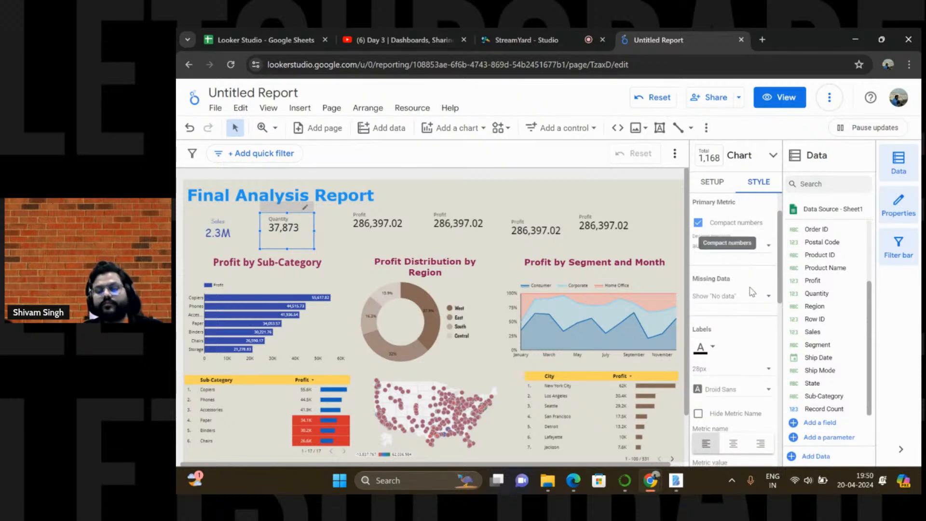
scroll(715, 351, "down", 1)
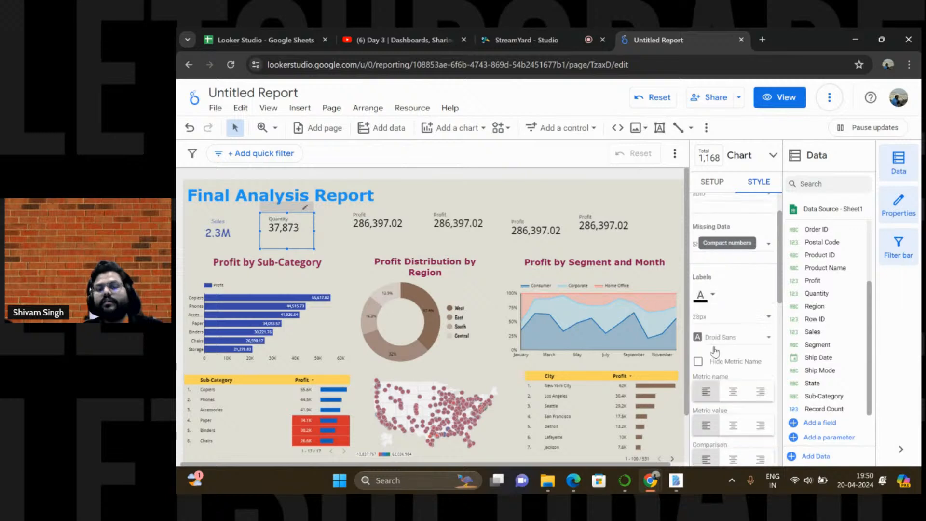
left_click(712, 298)
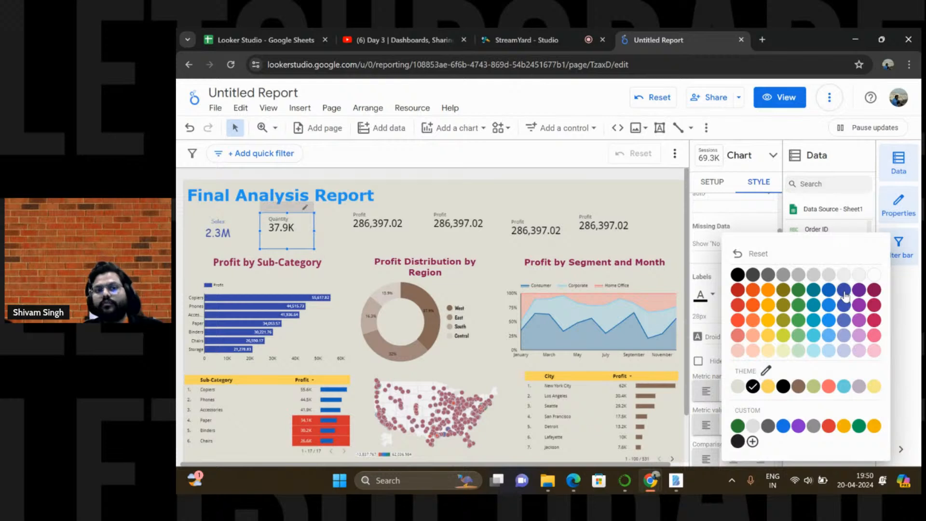
left_click(844, 291)
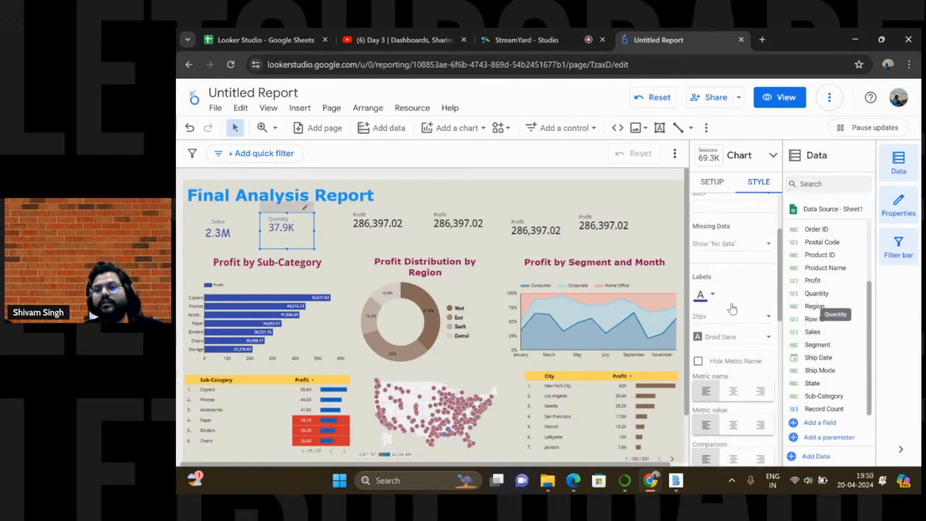
Center the Quantity scorecard's metric name and metric value, and set its label font size to 30px
scroll(732, 309, "down", 1)
left_click(733, 356)
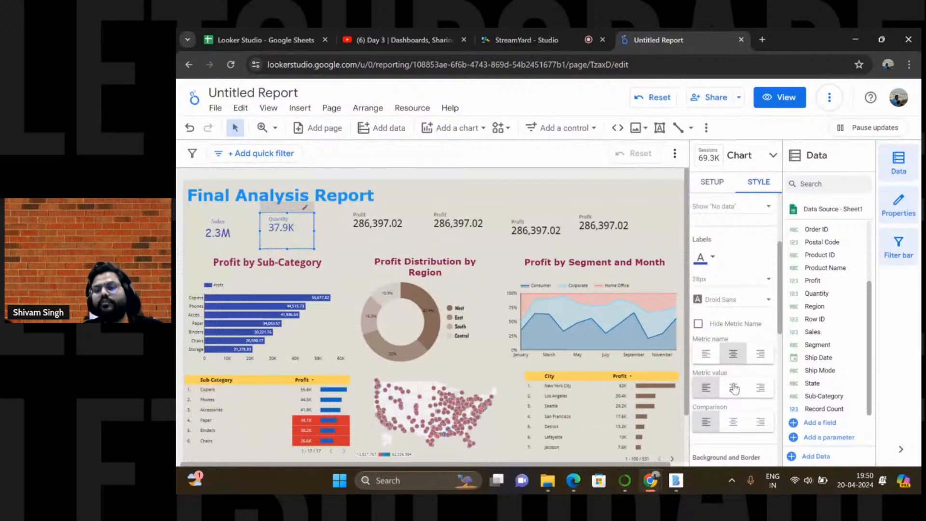
left_click(733, 387)
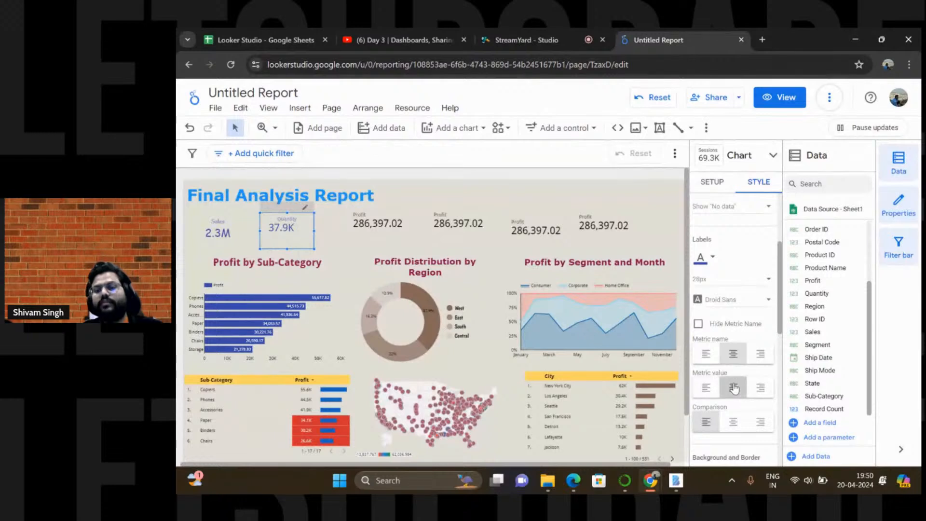
left_click(710, 280)
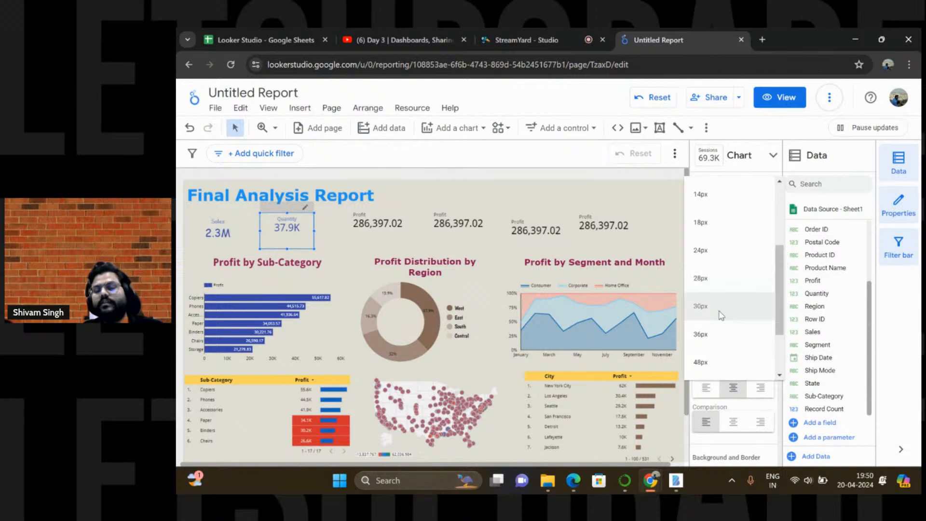
left_click(701, 313)
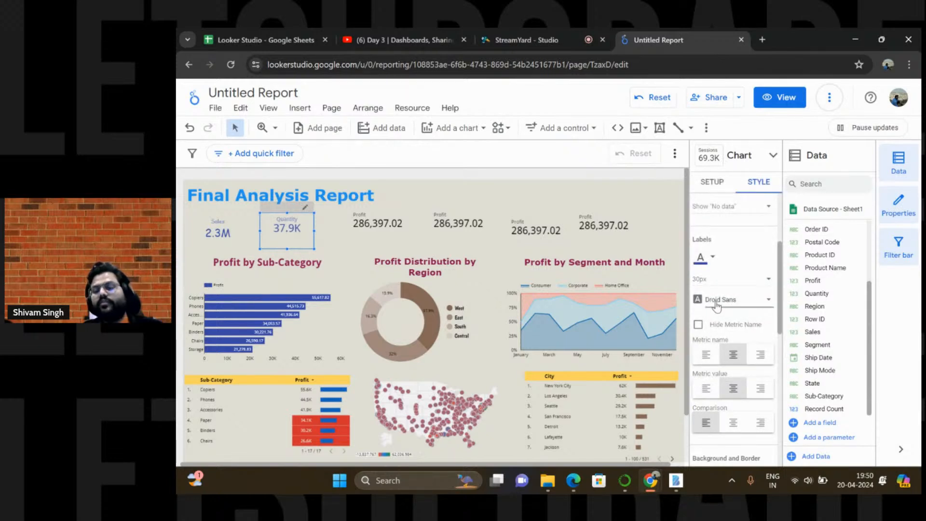
Set the font family of the Quantity scorecard's labels to Comic Sans MS
left_click(717, 305)
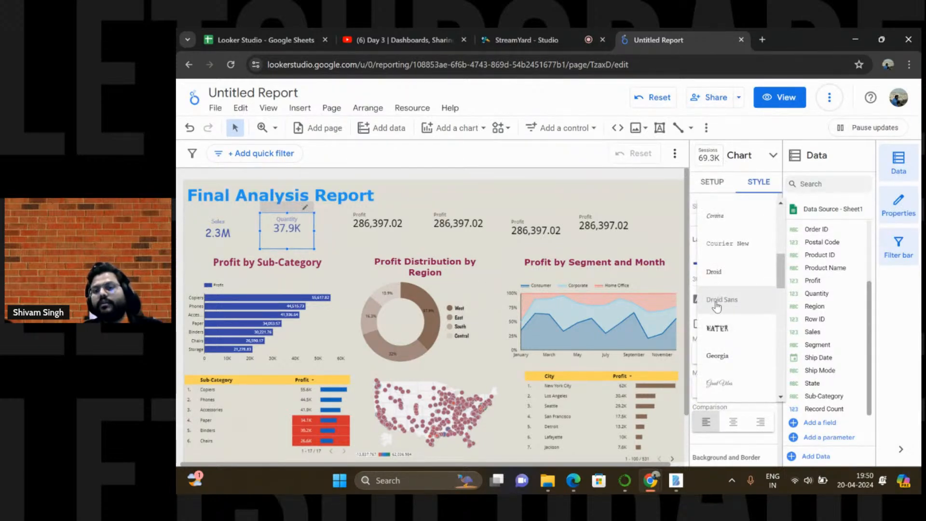
scroll(723, 313, "down", 8)
scroll(731, 324, "down", 6)
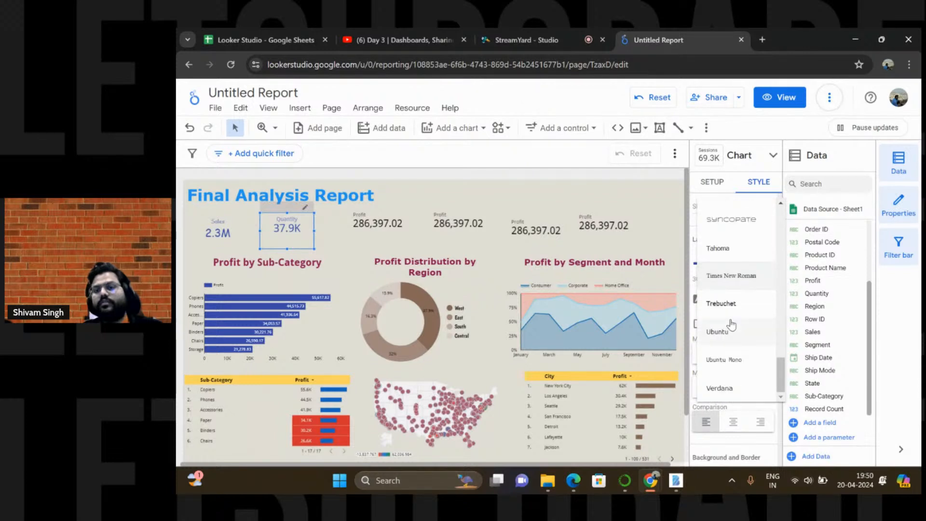
scroll(732, 325, "up", 15)
scroll(732, 324, "up", 3)
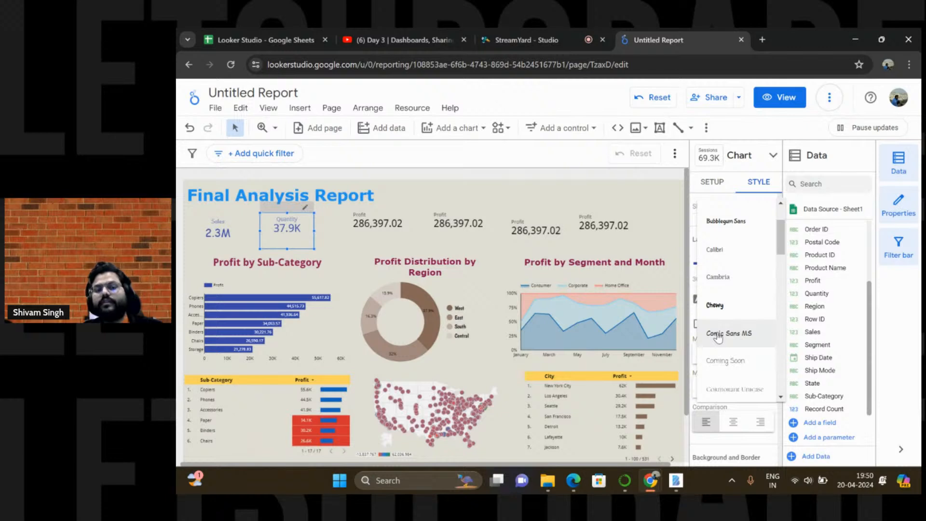
left_click(717, 335)
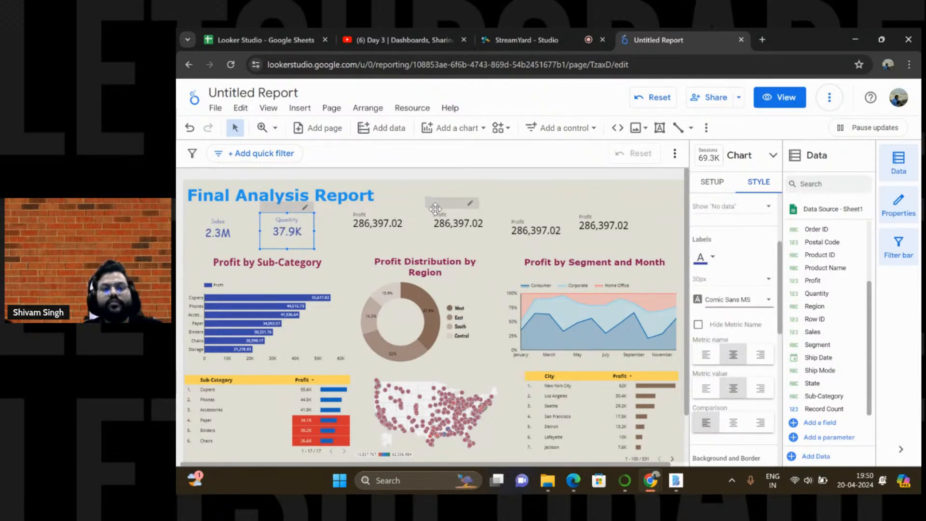
Move the Quantity scorecard closer to Sales and the next Profit scorecard beside it, aligning both level with Sales
left_click(348, 241)
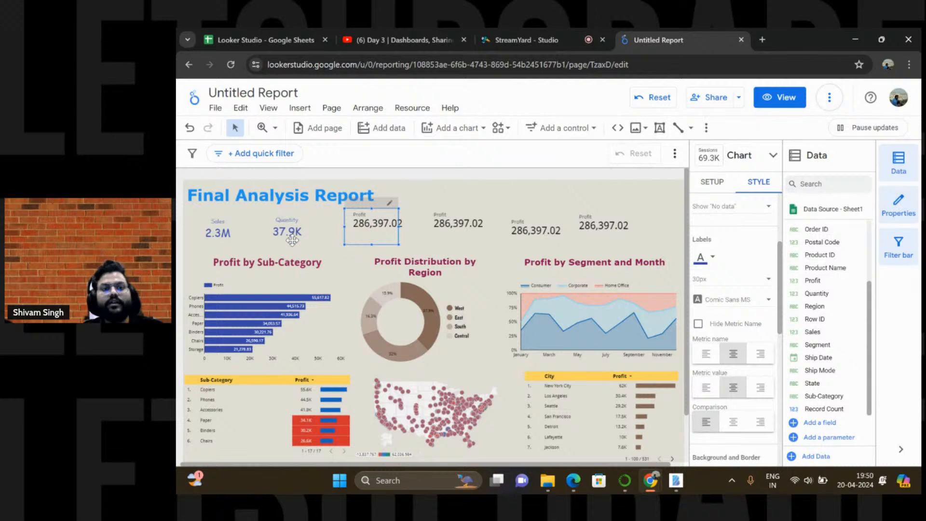
left_click(292, 229)
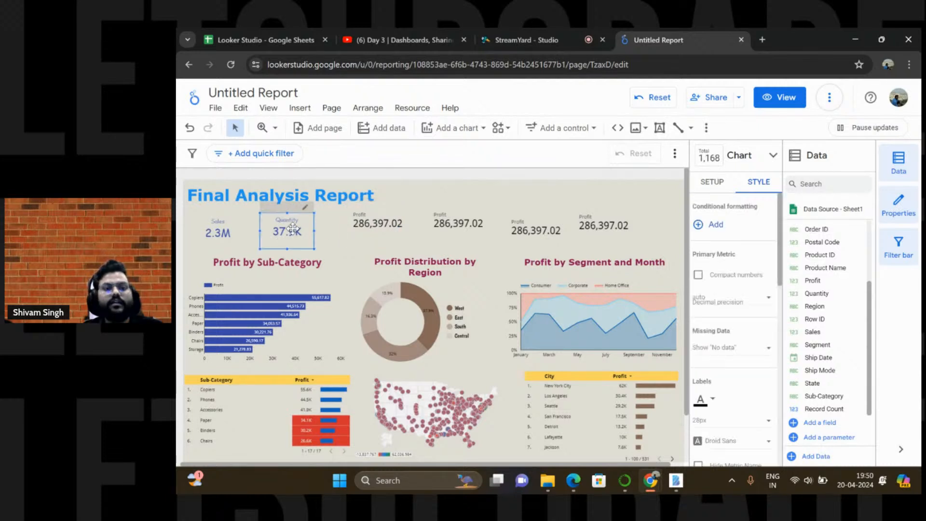
left_click_drag(293, 229, 284, 230)
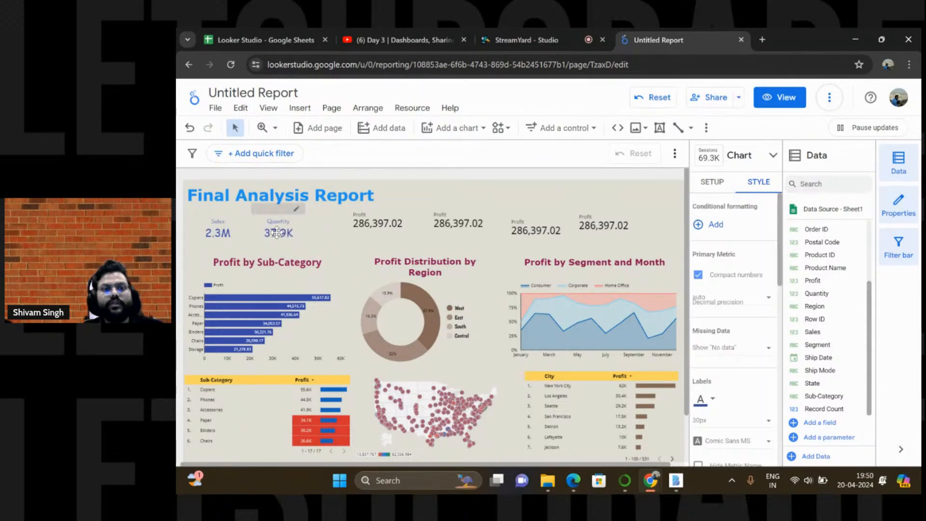
key("Escape")
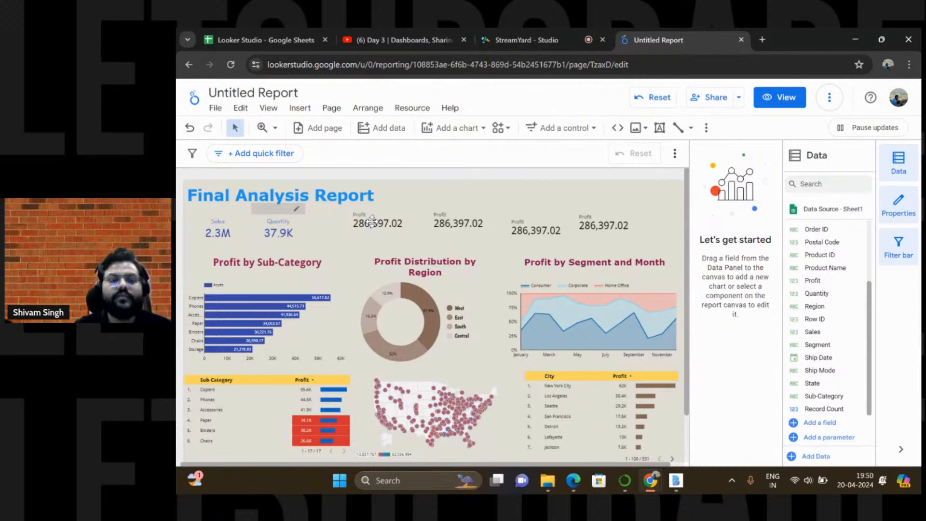
left_click_drag(373, 221, 342, 230)
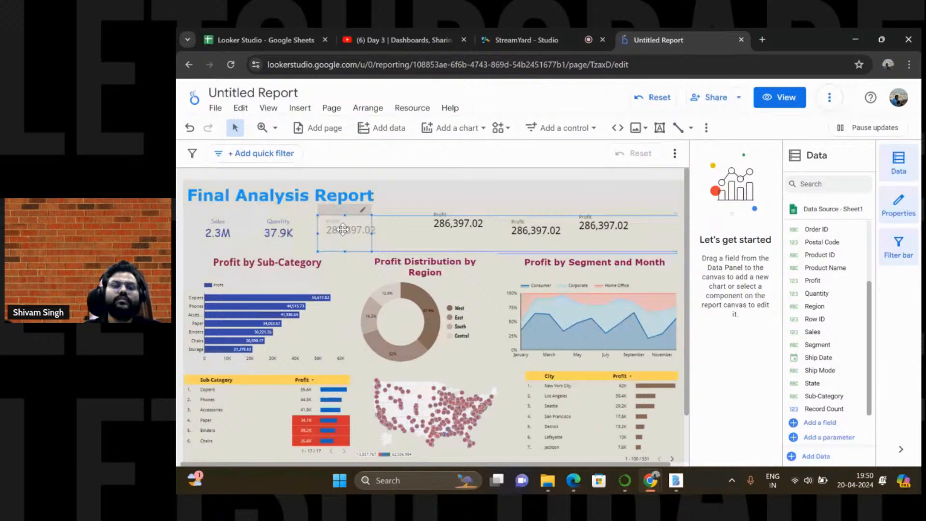
left_click_drag(342, 230, 342, 230)
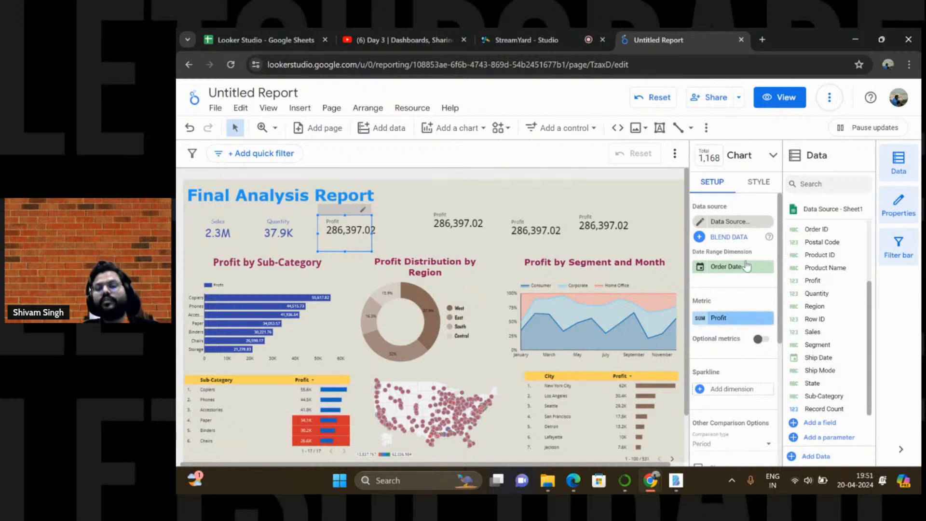
Turn on compact numbers for the Profit scorecard beside Quantity and set its label font color to the dark indigo blue
left_click(753, 186)
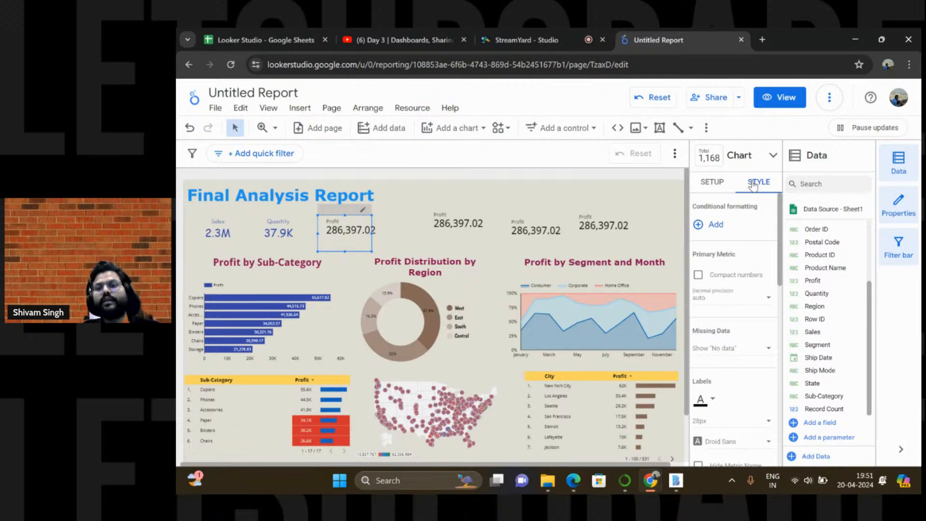
left_click(698, 275)
scroll(704, 357, "down", 2)
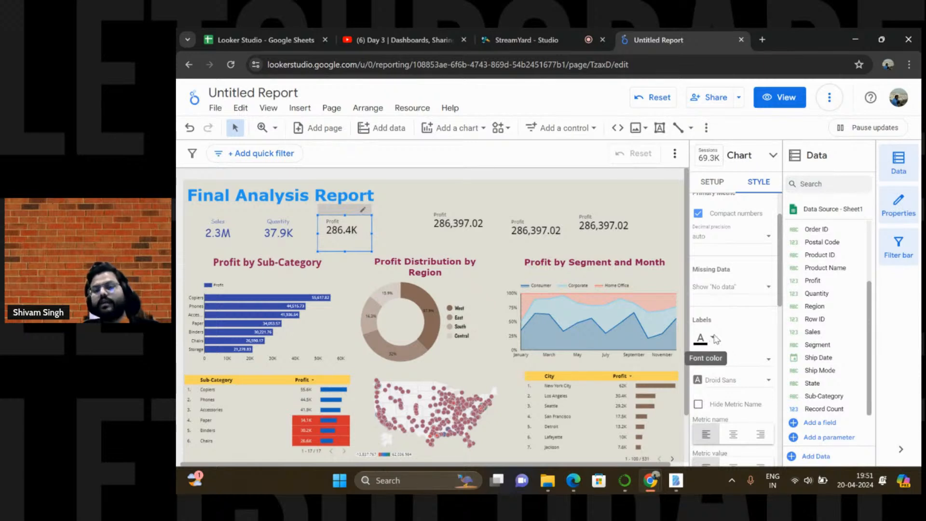
left_click(714, 340)
left_click(850, 297)
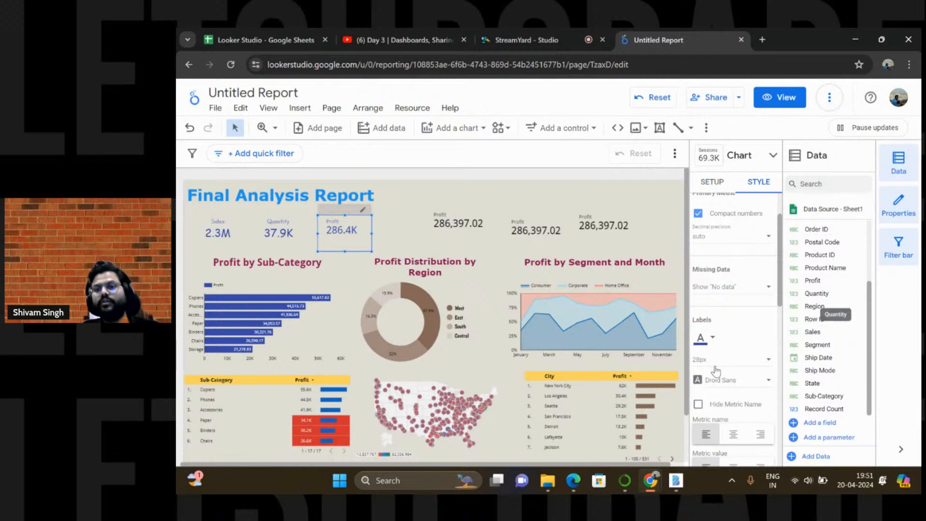
Center the metric name and value of the Profit scorecard beside Quantity, and set its label font size to 30px
scroll(716, 370, "down", 1)
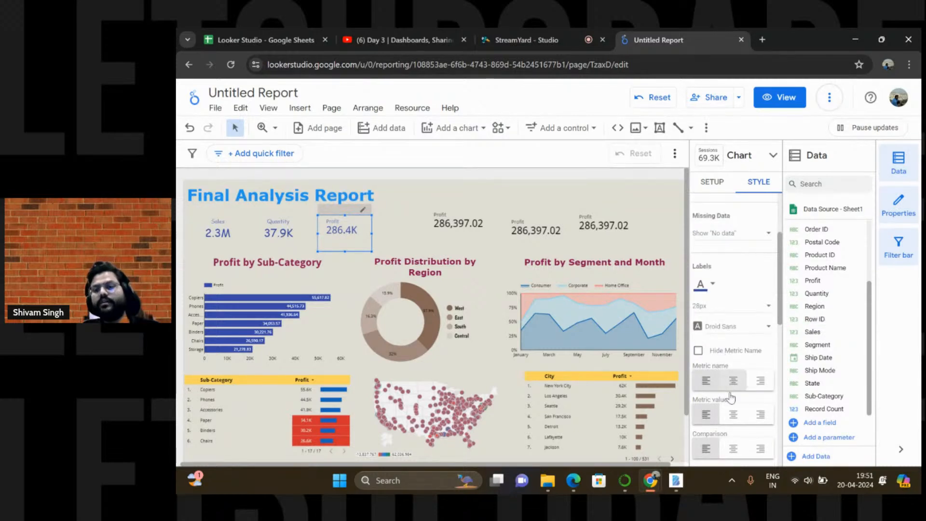
left_click(730, 386)
left_click(732, 414)
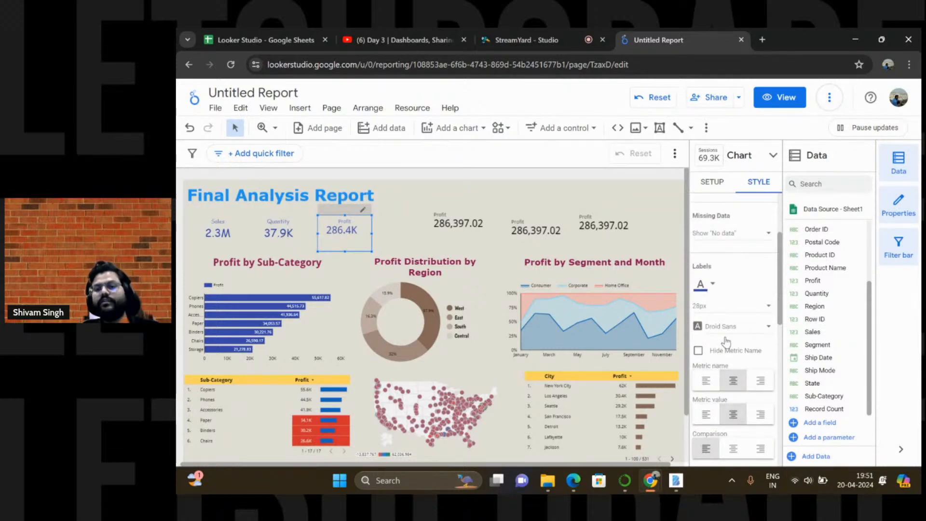
left_click(718, 308)
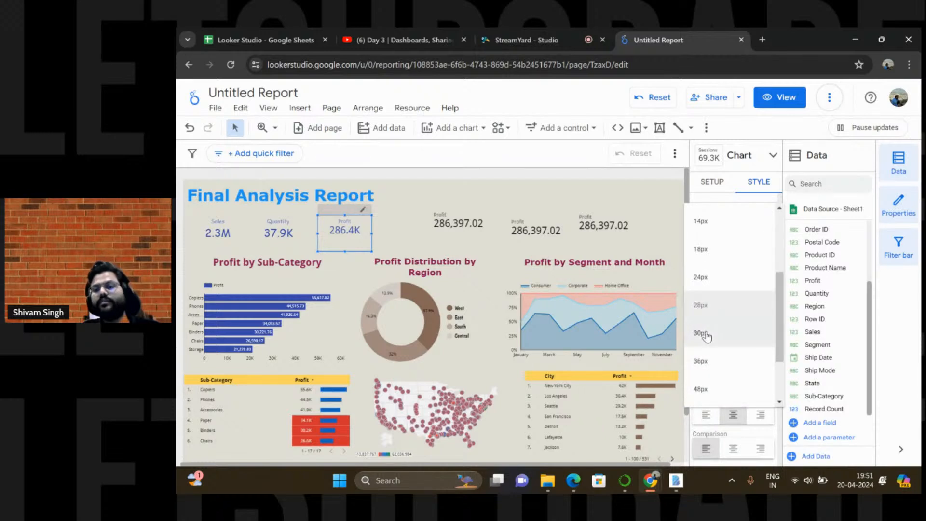
left_click(722, 334)
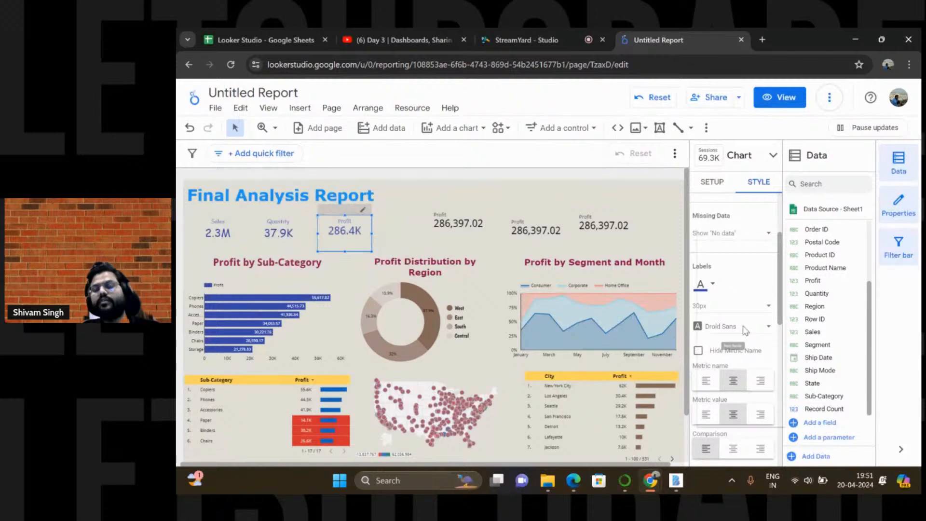
Set the font family of the labels on the Profit scorecard beside Quantity to Comic Sans MS
left_click(744, 329)
scroll(729, 324, "up", 2)
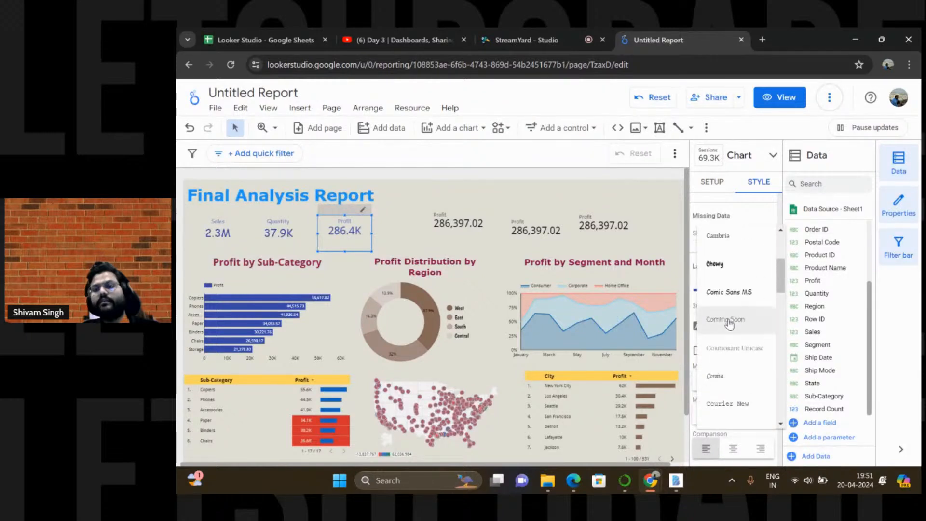
scroll(722, 299, "up", 1)
left_click(723, 297)
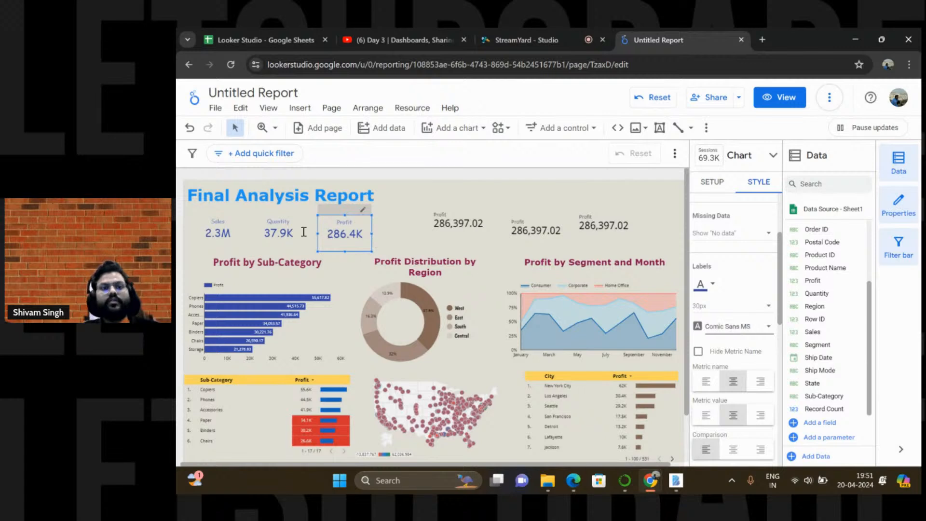
left_click(395, 213)
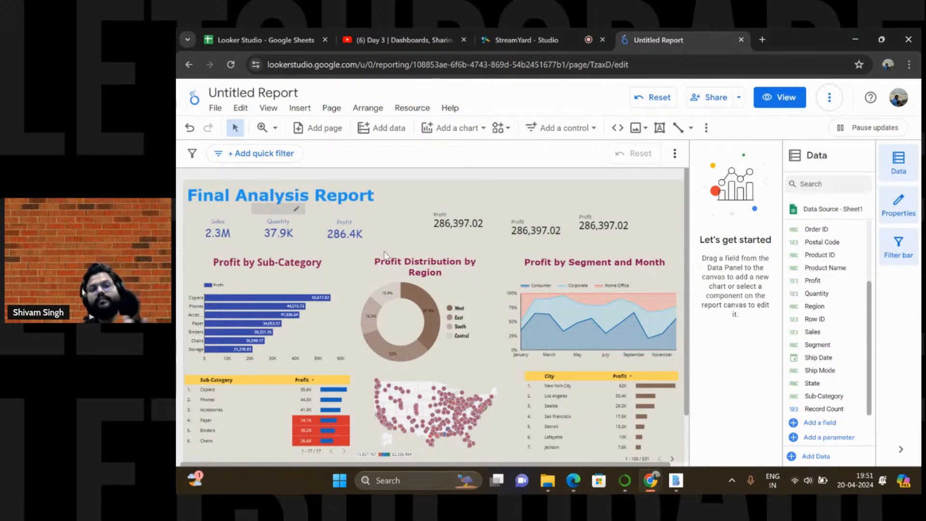
left_click(343, 229)
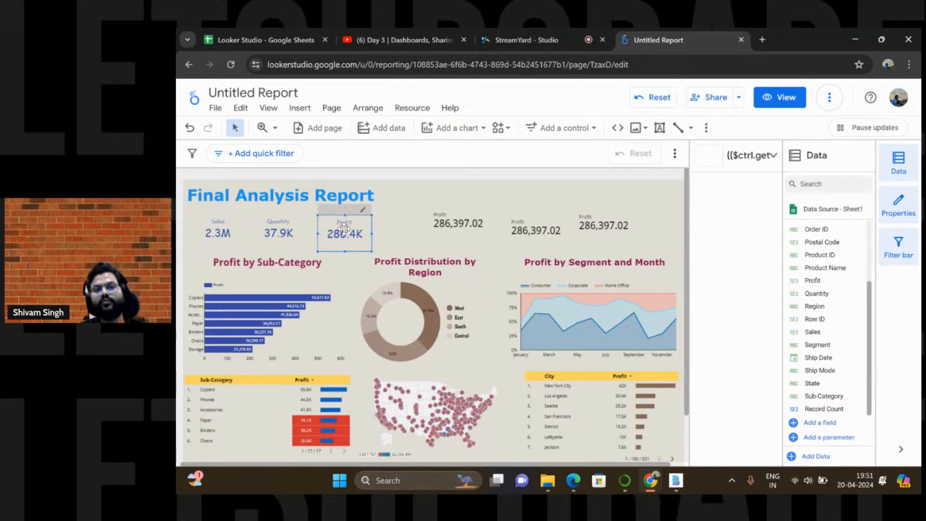
left_click(413, 208)
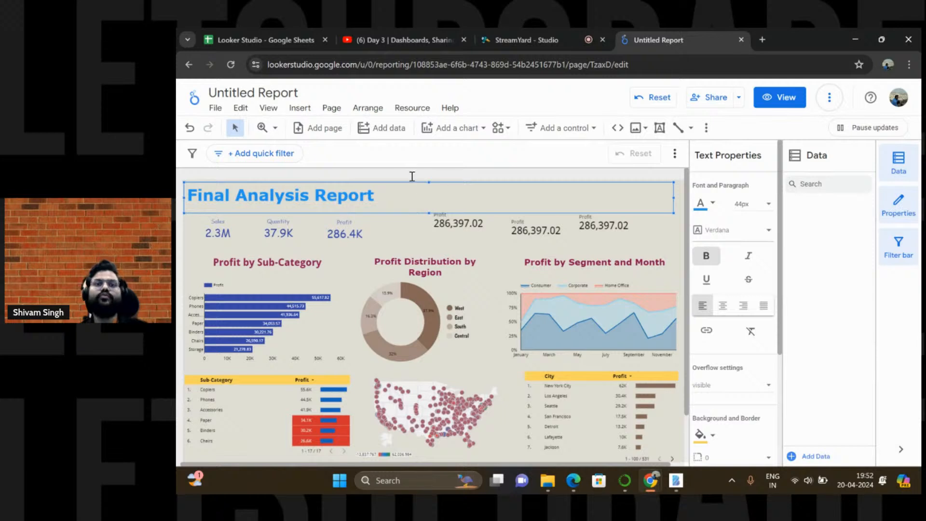
Move the nearest unstyled Profit scorecard beside the styled Profit scorecard, roughly level with it as fourth in the row
left_click(463, 225)
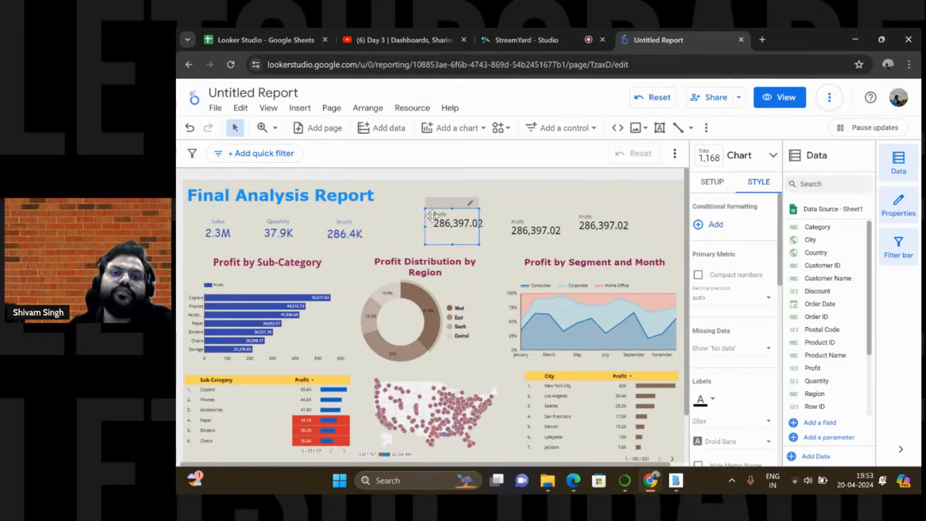
left_click_drag(430, 215, 419, 216)
left_click_drag(396, 223, 391, 226)
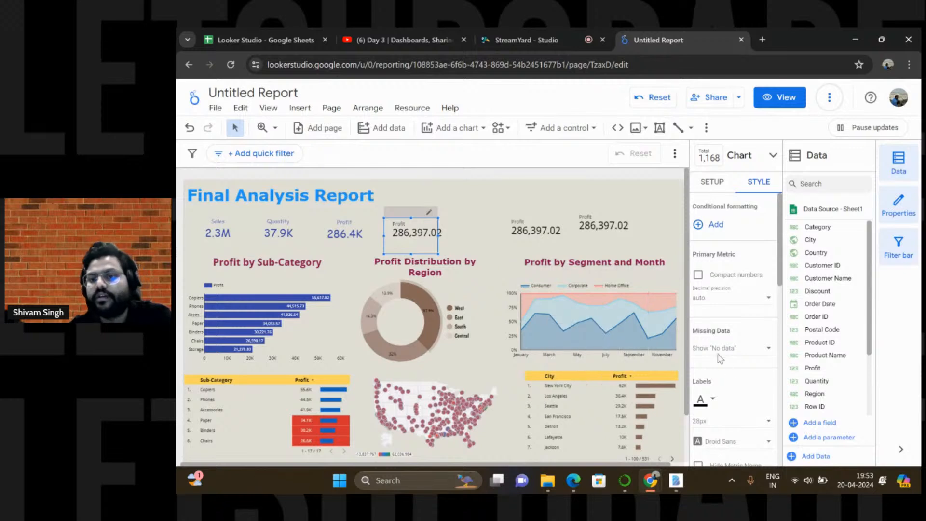
Replace the fourth scorecard's Profit metric with Order ID and set its aggregation to Count
left_click(708, 188)
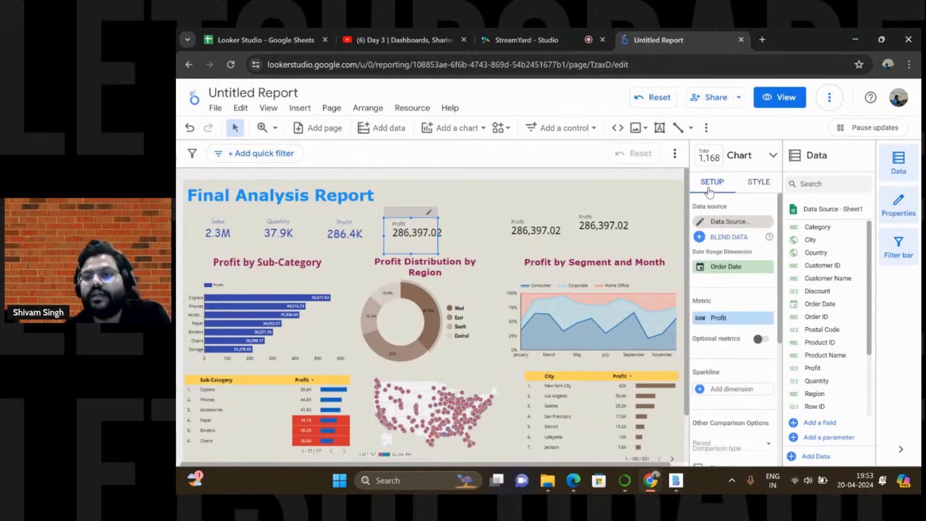
left_click(726, 318)
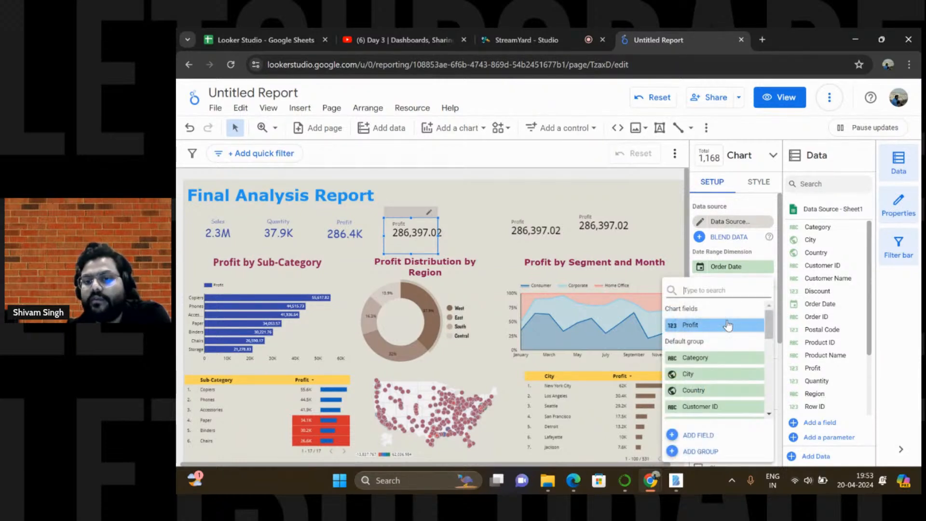
scroll(704, 376, "down", 5)
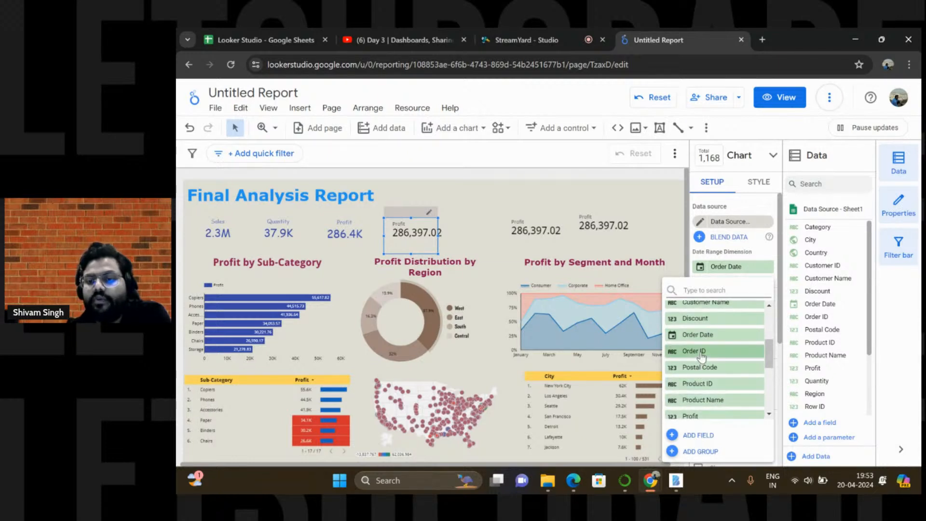
left_click(701, 352)
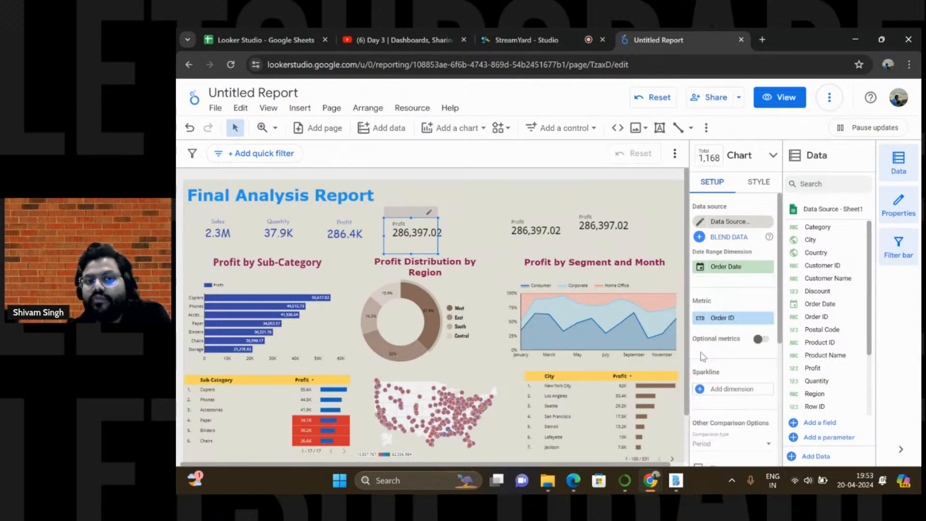
left_click(700, 319)
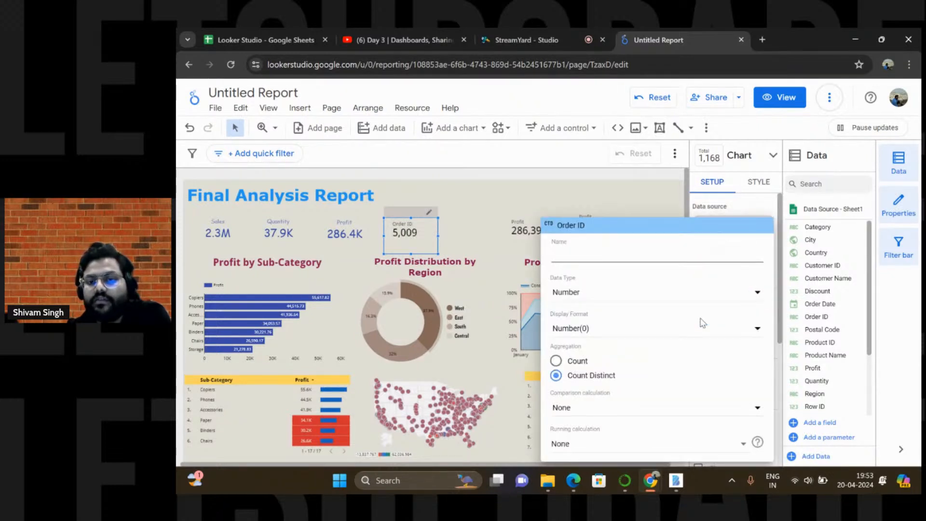
left_click(575, 361)
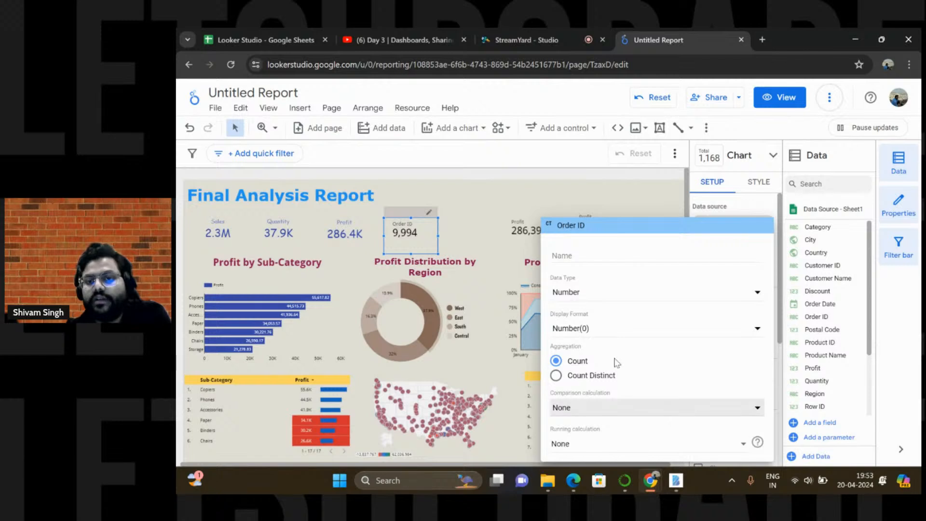
left_click(637, 189)
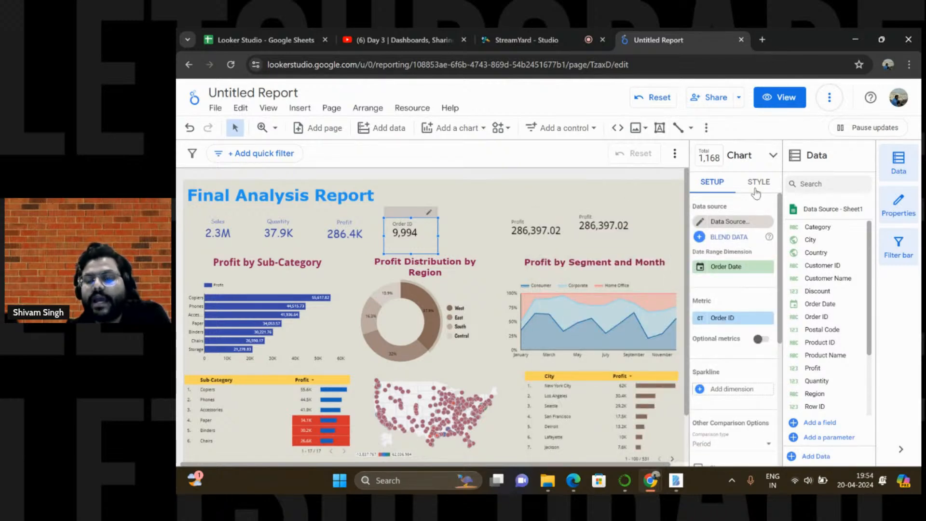
Rename the Order ID metric of the fourth scorecard to "# of Orders"
left_click(755, 192)
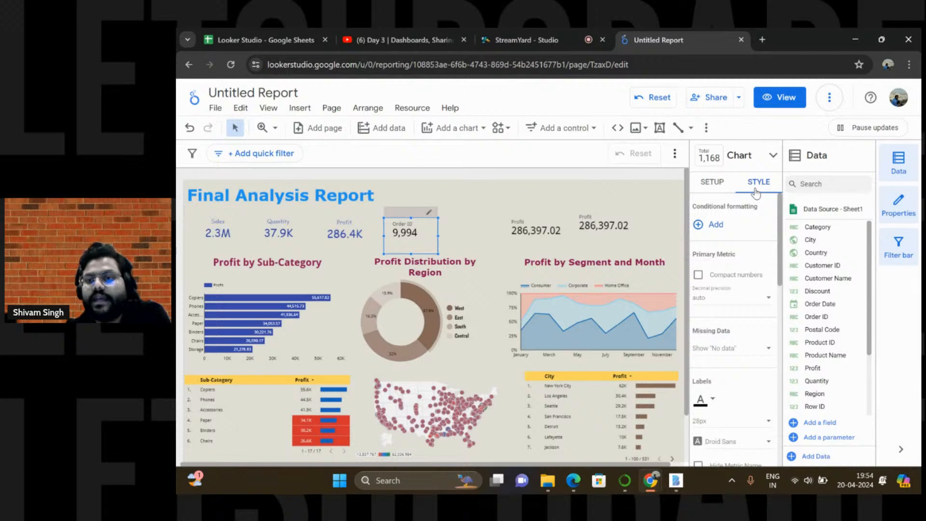
left_click(718, 188)
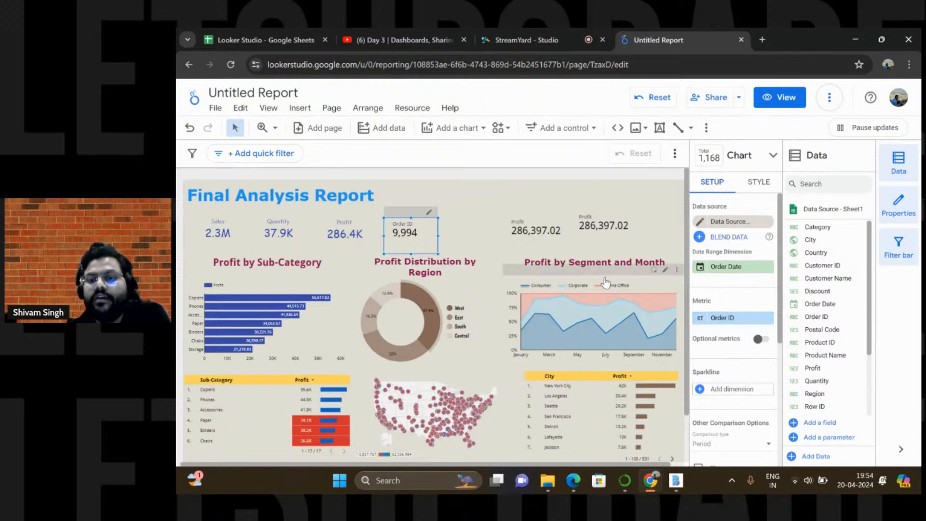
left_click(701, 319)
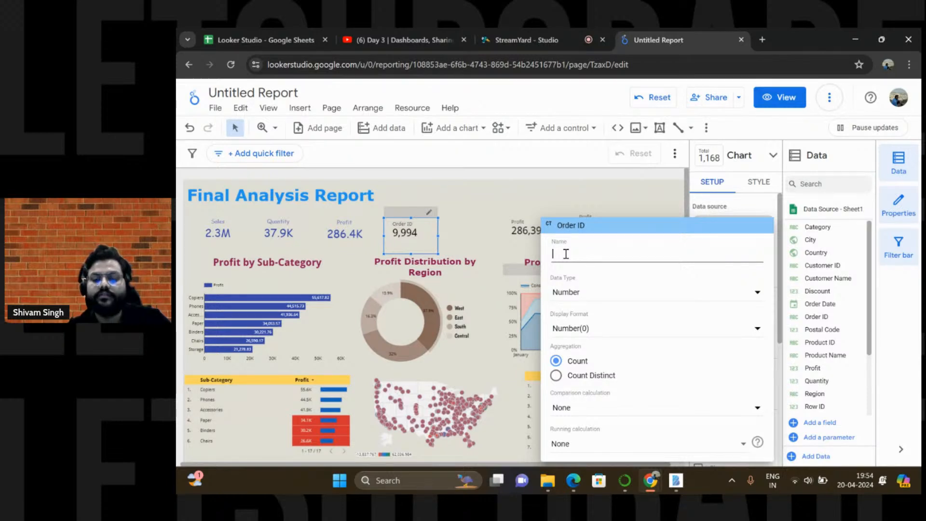
type("#")
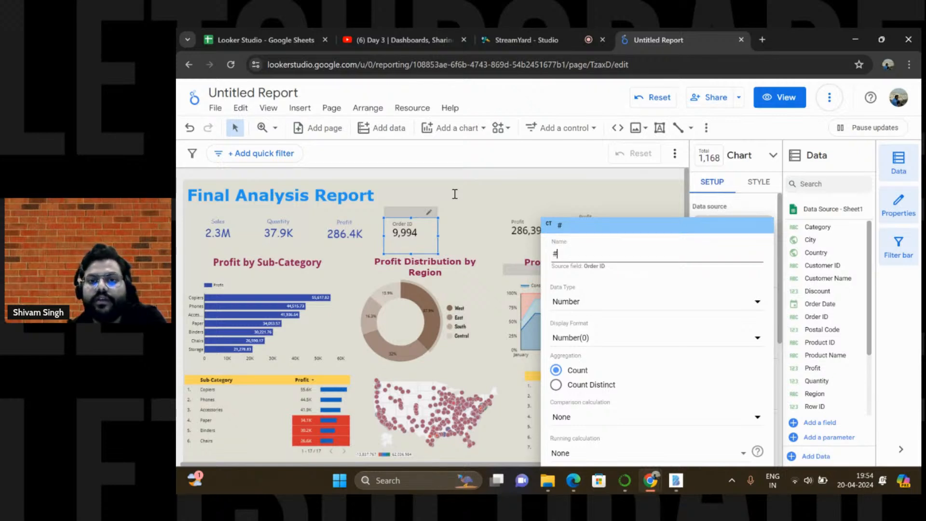
left_click(451, 242)
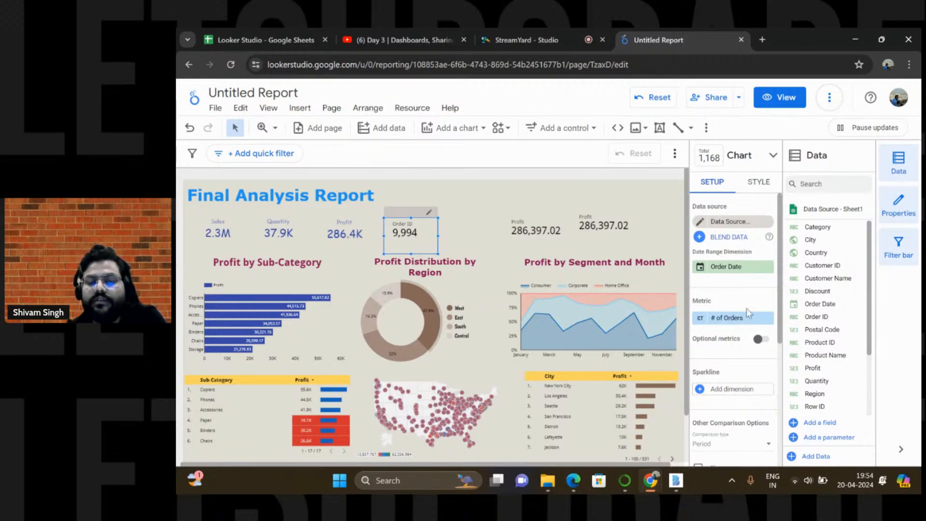
Turn on compact numbers for the # of Orders scorecard and set its label font color to the dark indigo blue
left_click(763, 187)
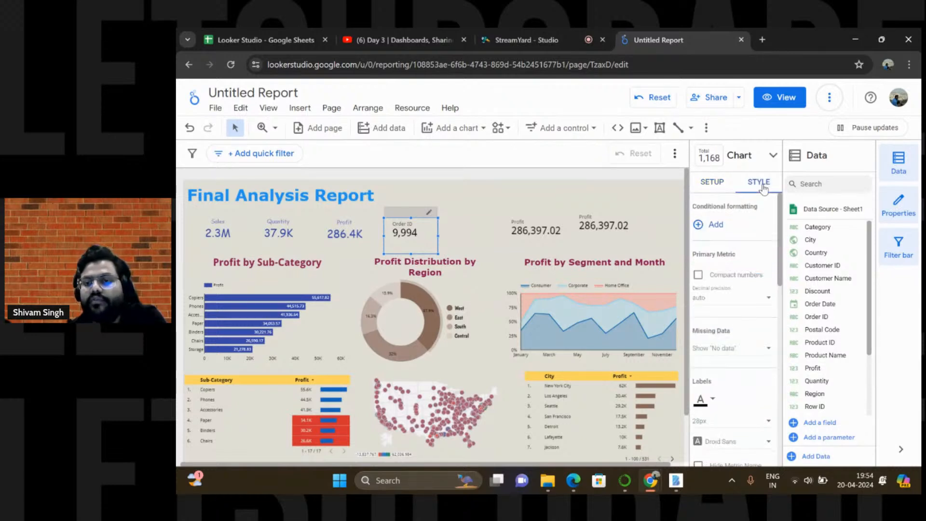
left_click(698, 277)
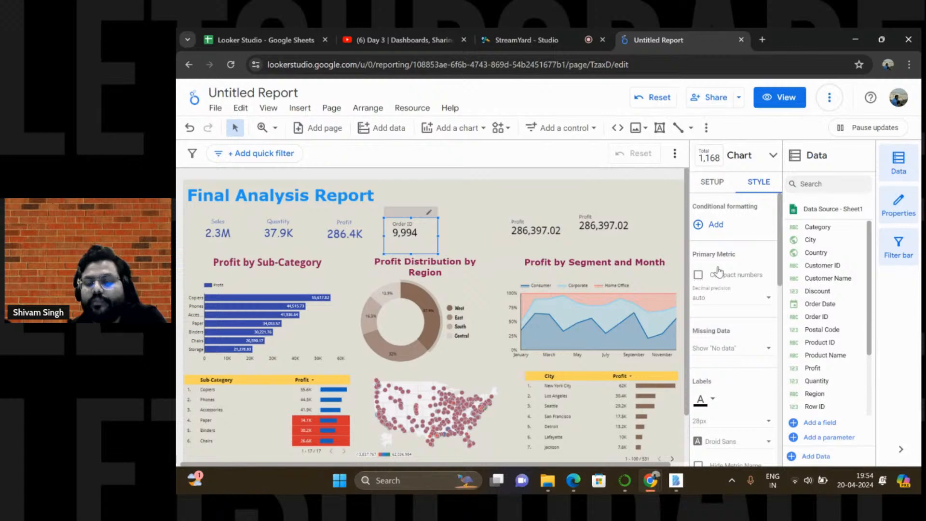
scroll(718, 269, "down", 2)
scroll(720, 268, "down", 2)
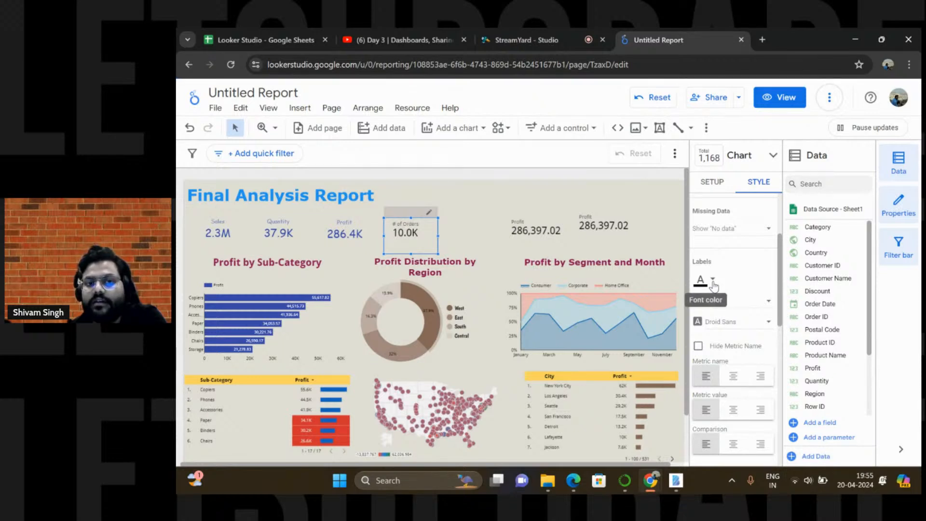
left_click(714, 285)
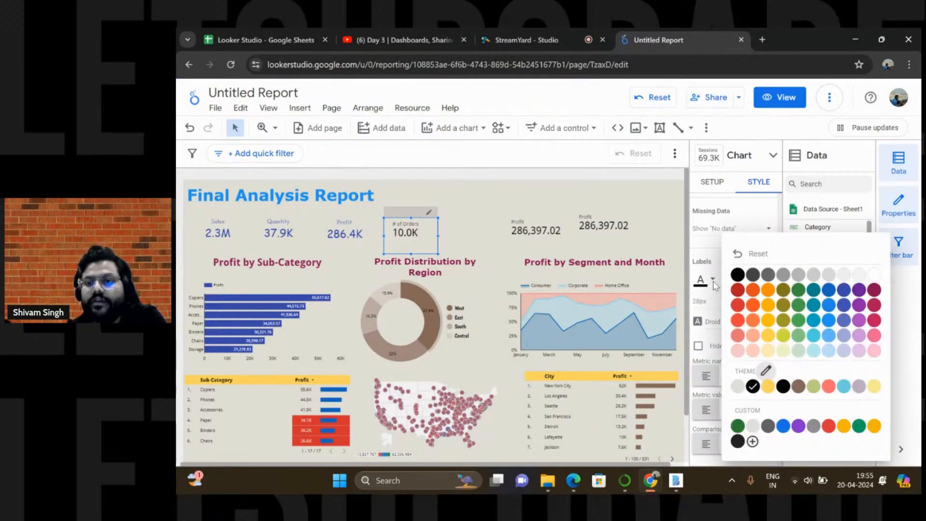
left_click(843, 290)
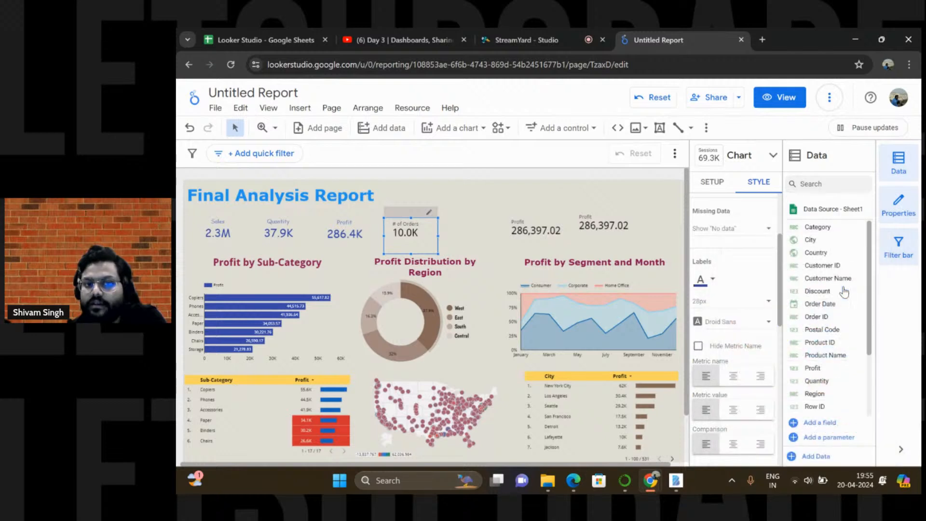
Set the # of Orders scorecard's label font size to 30px and its decimal precision to 0
left_click(758, 305)
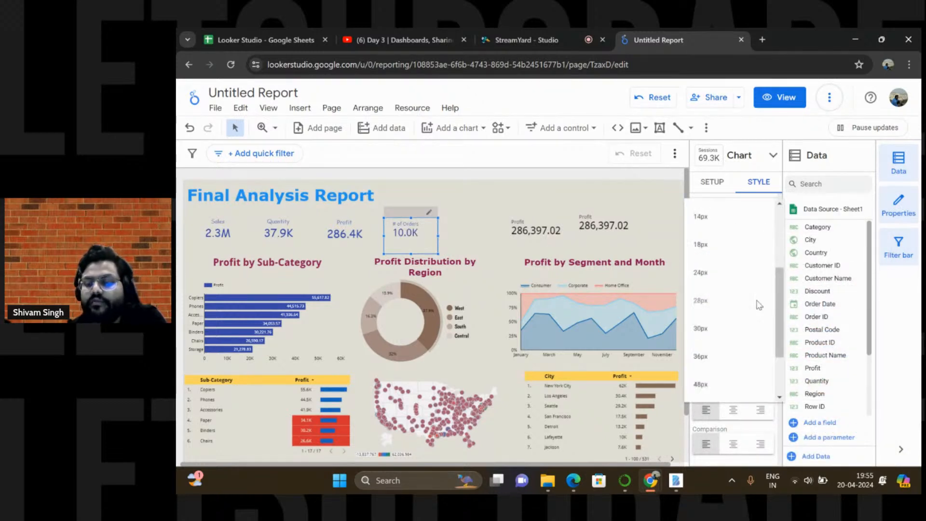
left_click(728, 335)
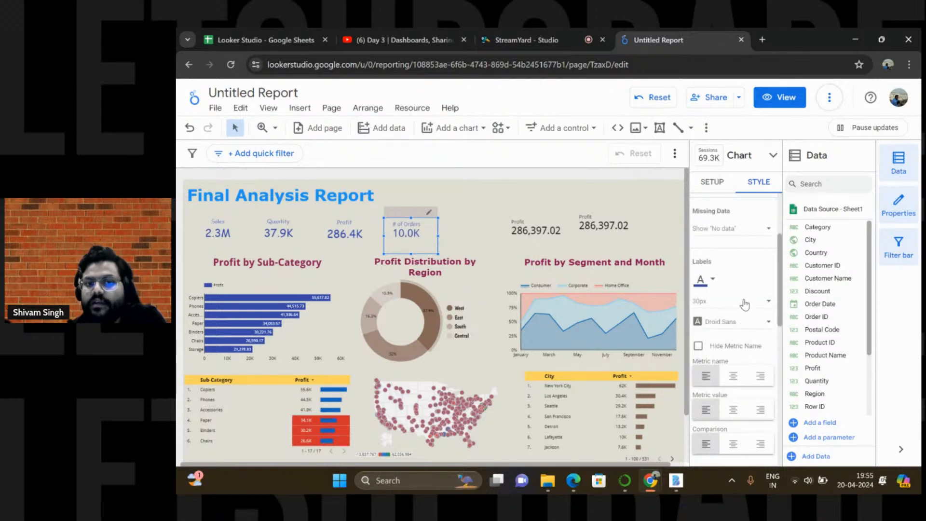
scroll(745, 305, "up", 3)
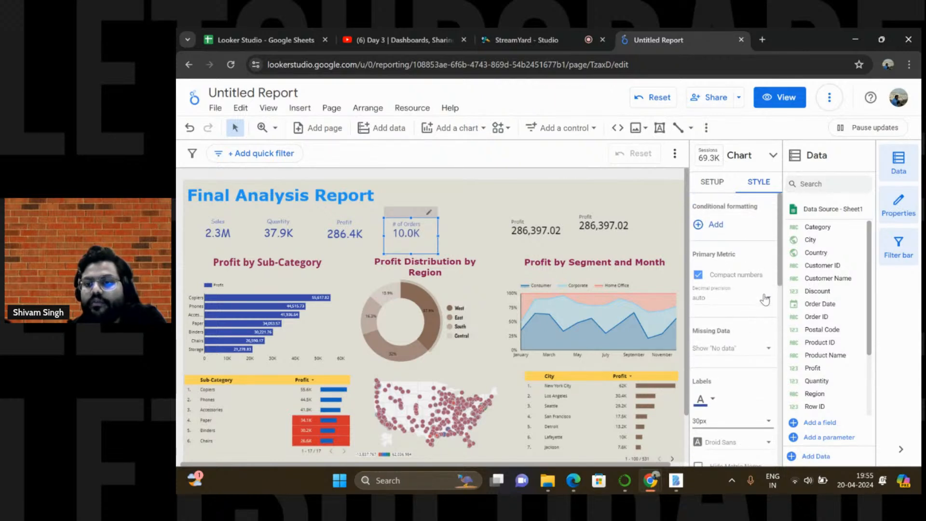
left_click(765, 299)
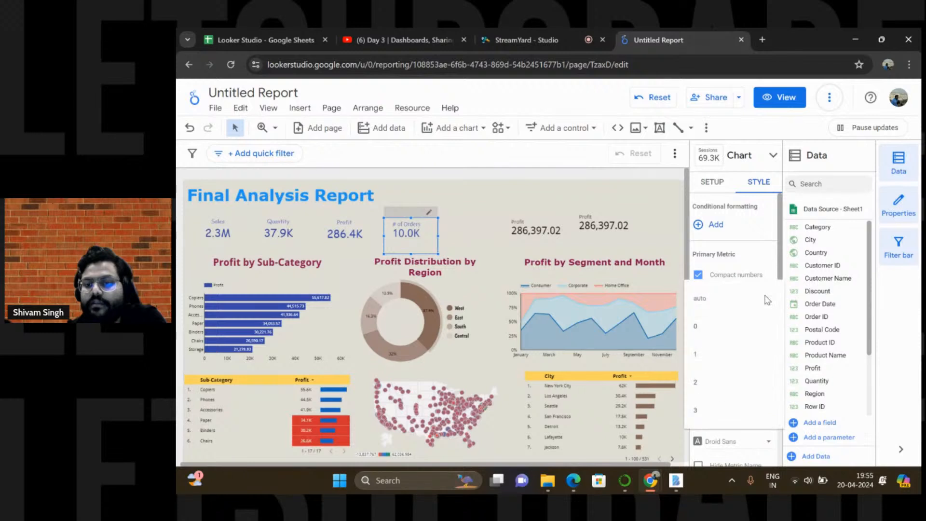
left_click(716, 336)
Center the metric name and metric value of the # of Orders scorecard
scroll(737, 323, "down", 2)
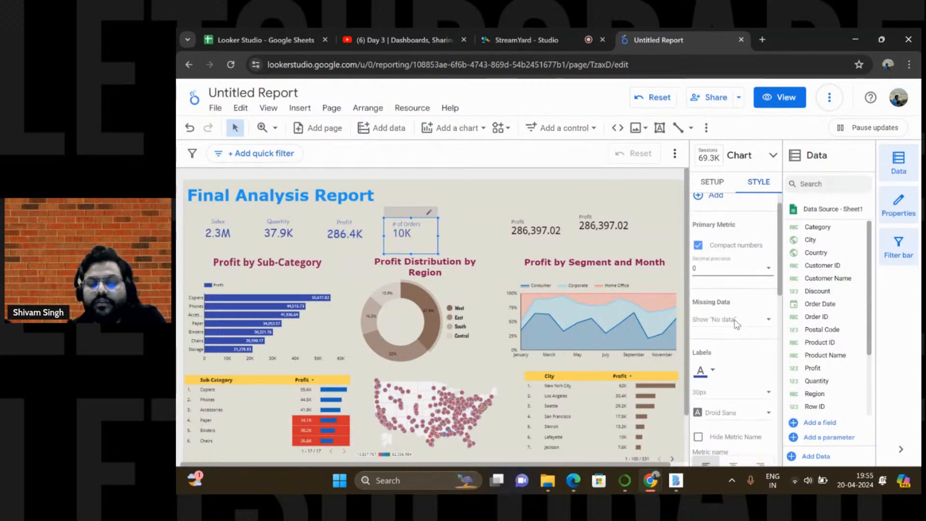
scroll(736, 324, "down", 2)
scroll(737, 340, "down", 2)
left_click(733, 338)
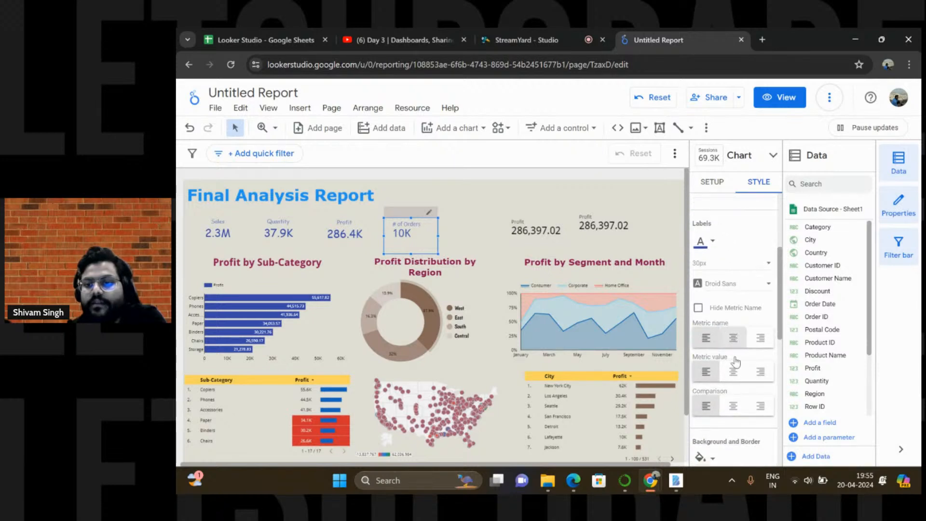
left_click(733, 372)
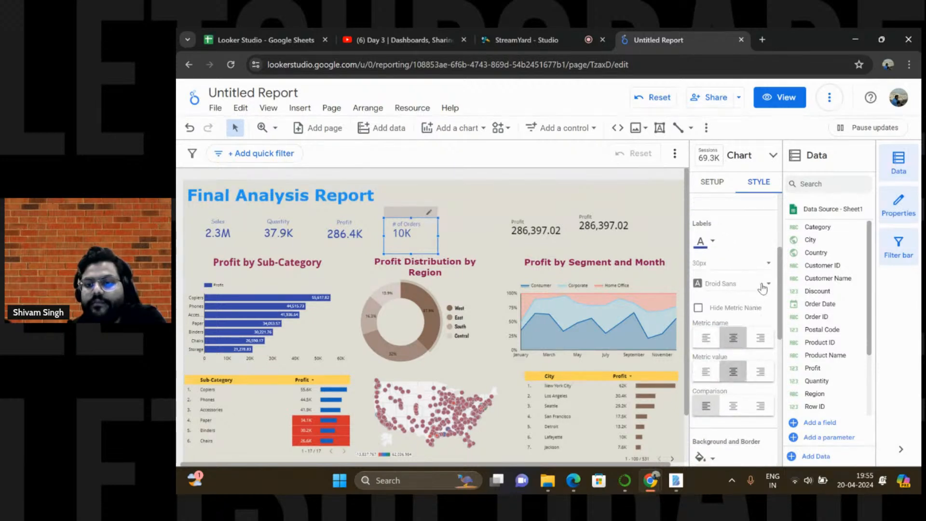
Set the font family of the # of Orders scorecard's labels to Comic Sans MS and deselect the scorecard
left_click(762, 288)
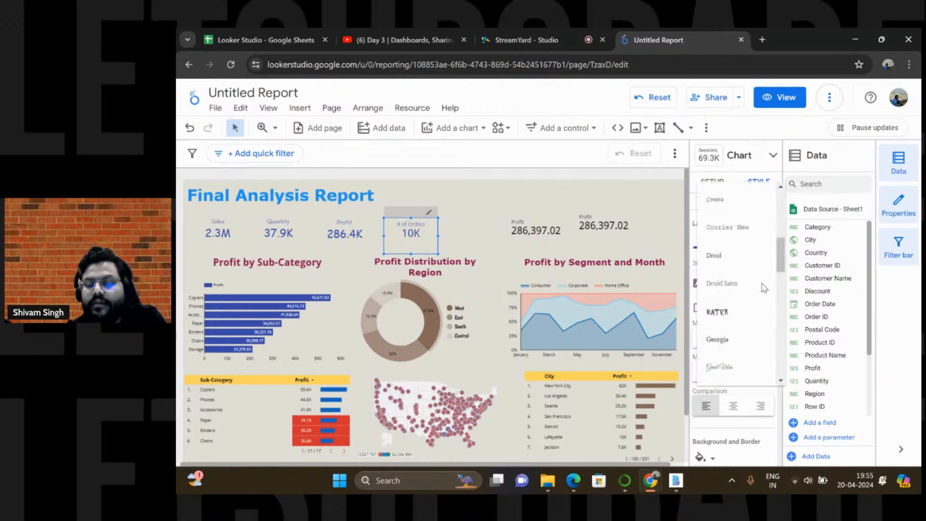
scroll(762, 288, "up", 3)
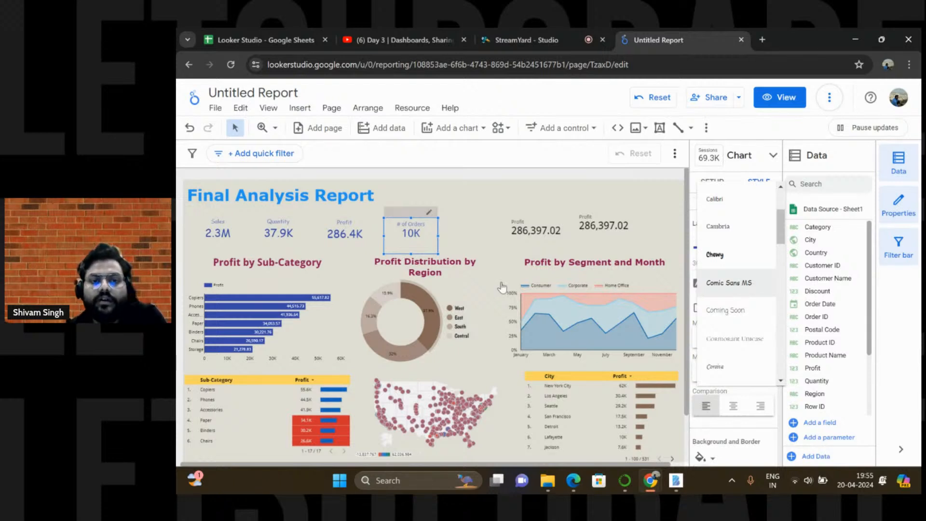
left_click(723, 283)
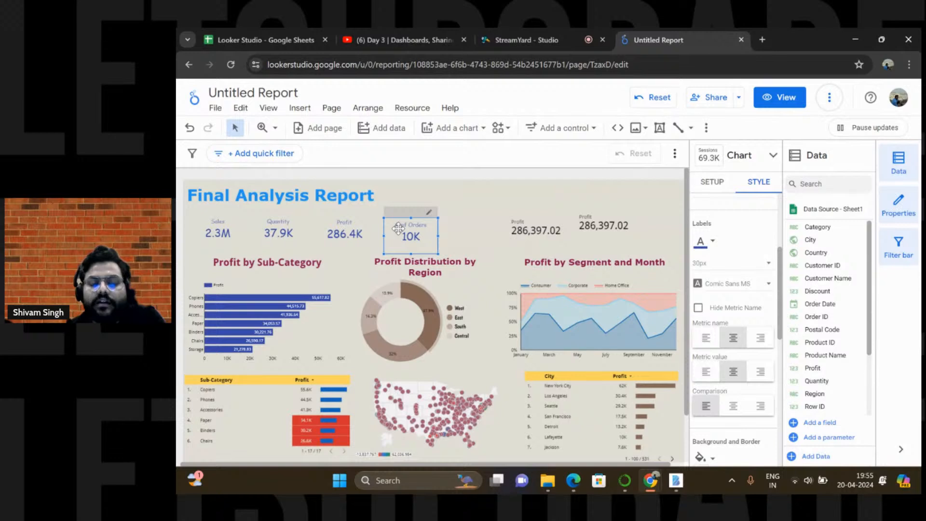
left_click(463, 216)
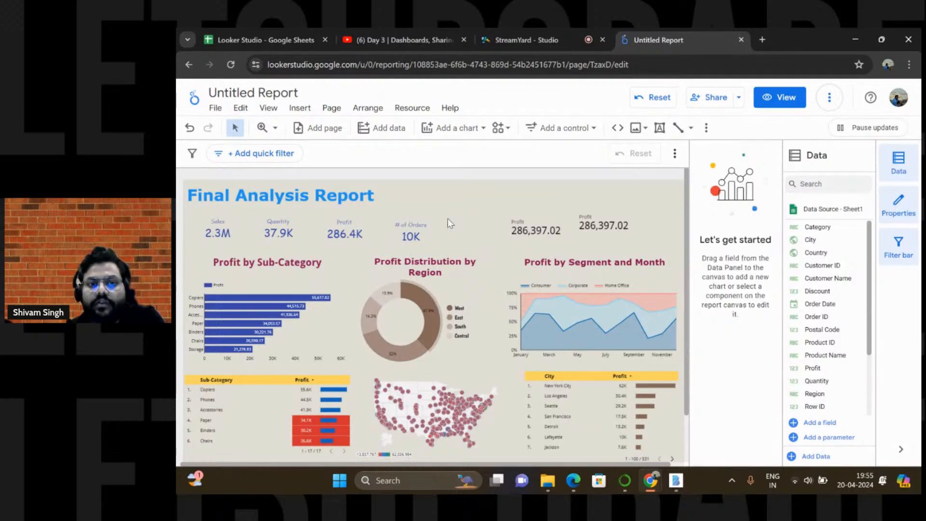
Move the # of Orders scorecard closer to the styled Profit scorecard, level with the rest of the row, and deselect everything
left_click_drag(410, 227, 398, 233)
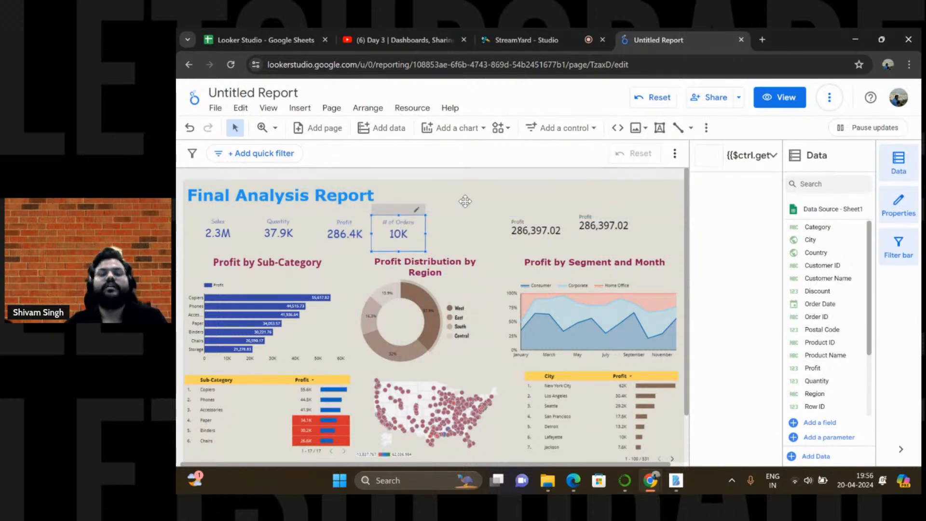
double_click(498, 208)
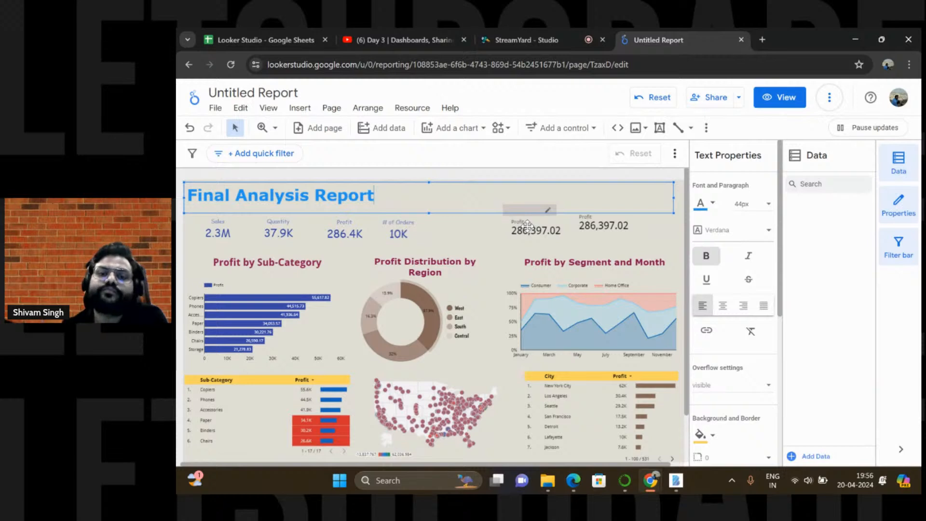
left_click(469, 241)
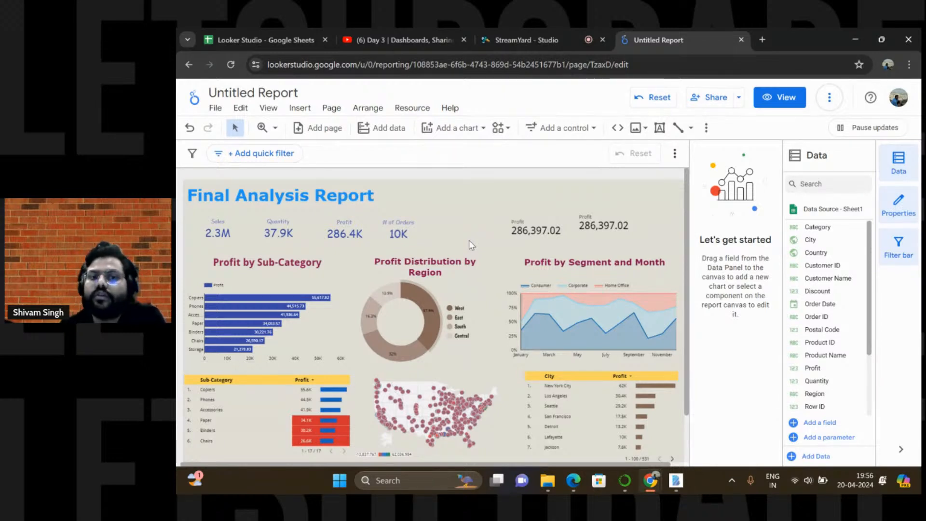
Move the two unstyled Profit scorecards left into the KPI row, spaced out after the # of Orders scorecard
left_click(529, 227)
left_click_drag(530, 227, 472, 225)
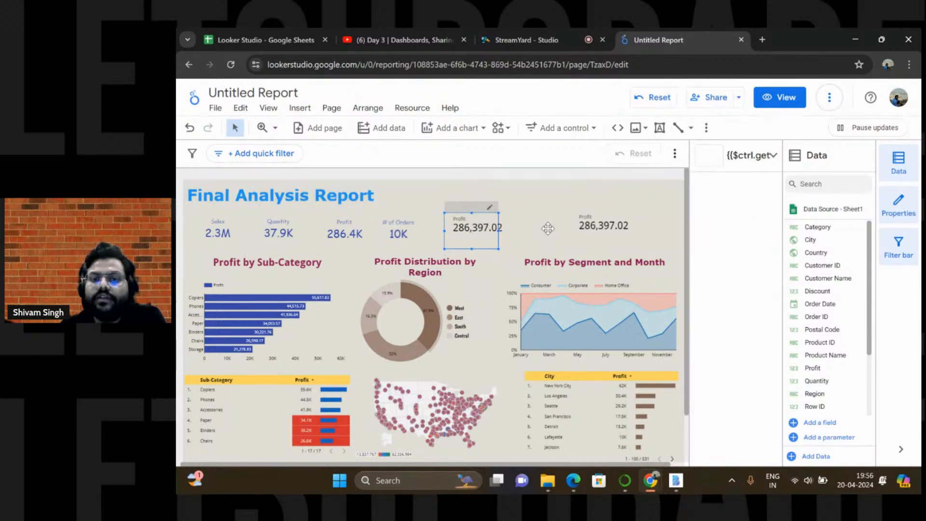
left_click(585, 220)
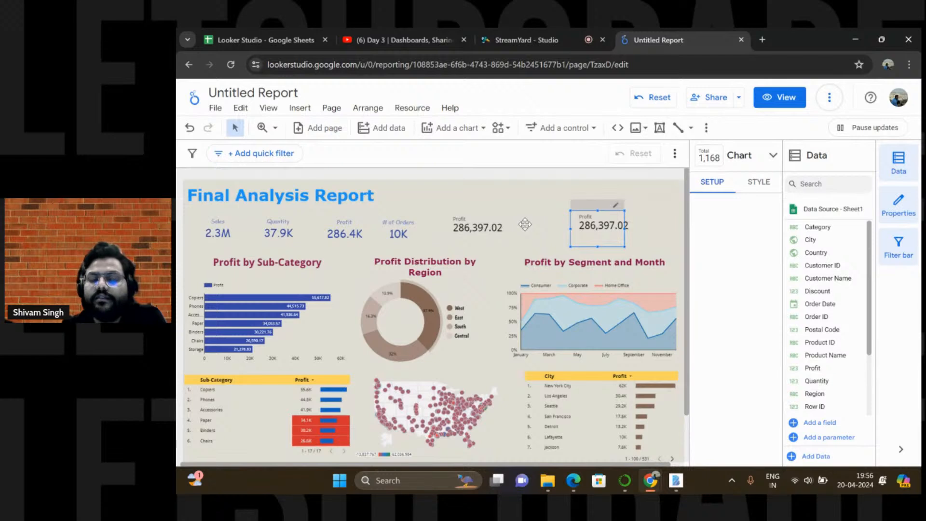
left_click_drag(577, 212, 529, 217)
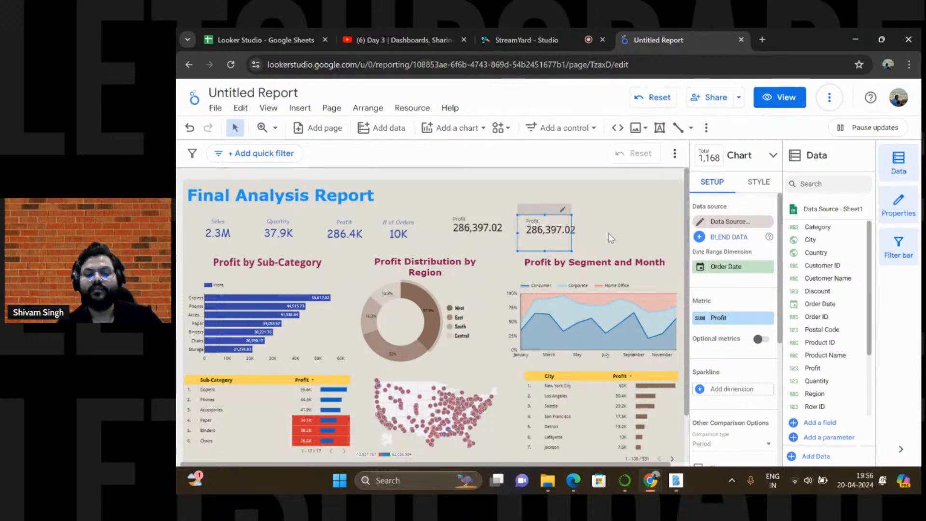
Duplicate the second unstyled Profit scorecard and place the copy to its right at the end of the KPI row
left_click_drag(579, 235, 586, 242)
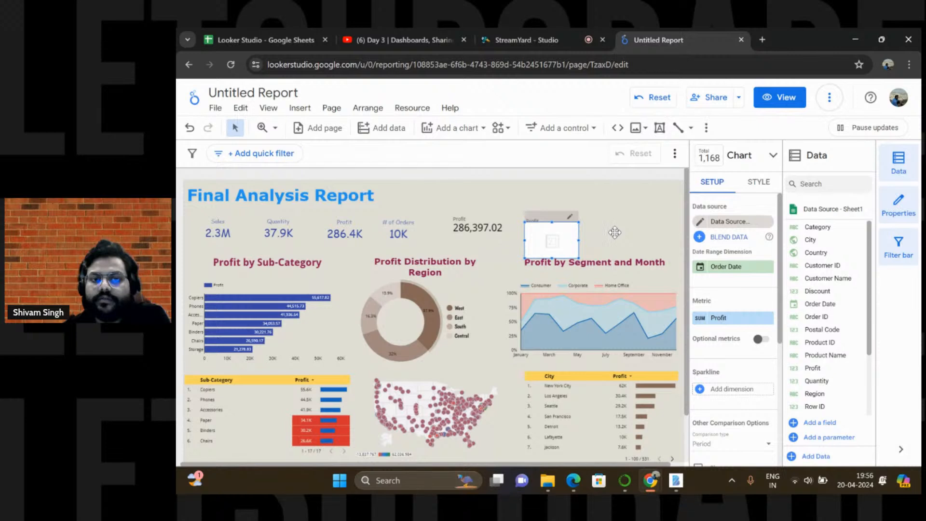
key("ctrl+c")
key("ctrl+v")
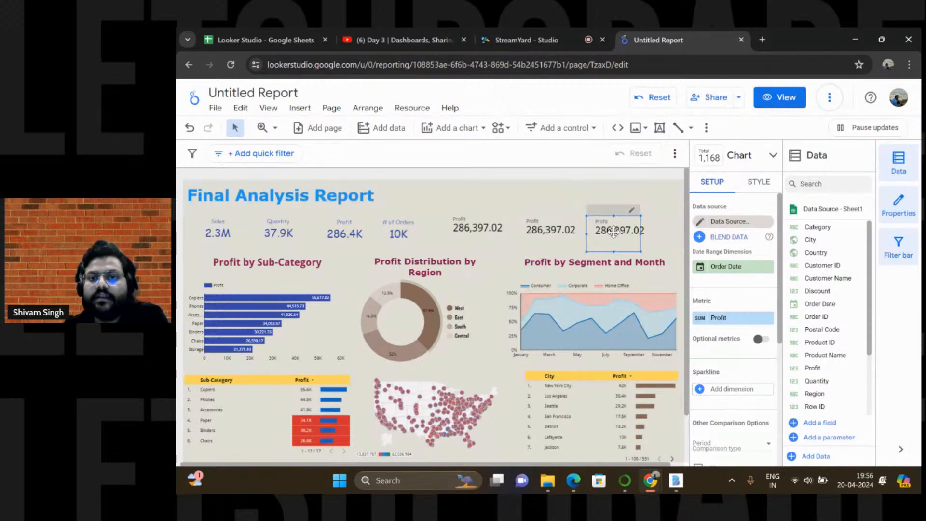
Shift the # of Orders scorecard slightly up and right and the styled Profit scorecard slightly left to even out their spacing
left_click_drag(403, 231, 406, 229)
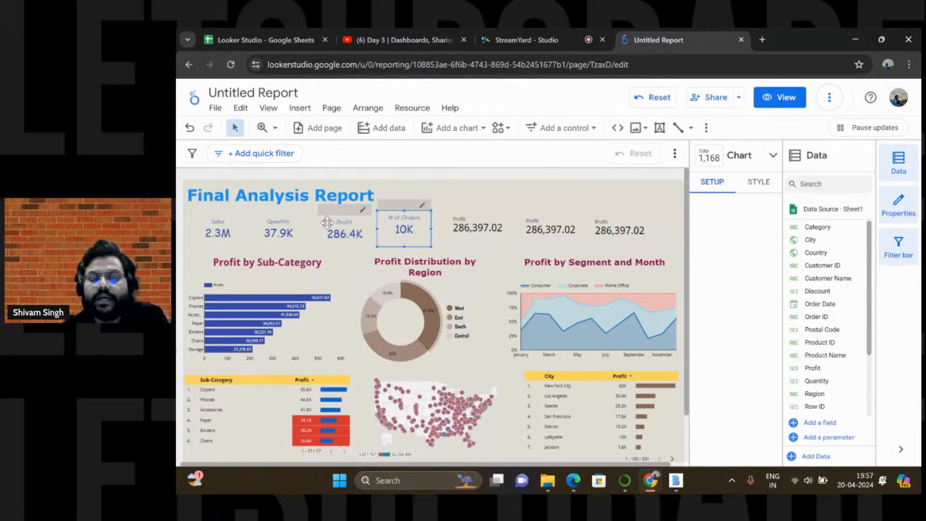
left_click(332, 227)
mouse_move(333, 227)
left_mouse_down()
mouse_move(336, 235)
mouse_move(335, 227)
left_mouse_up()
left_click(466, 192)
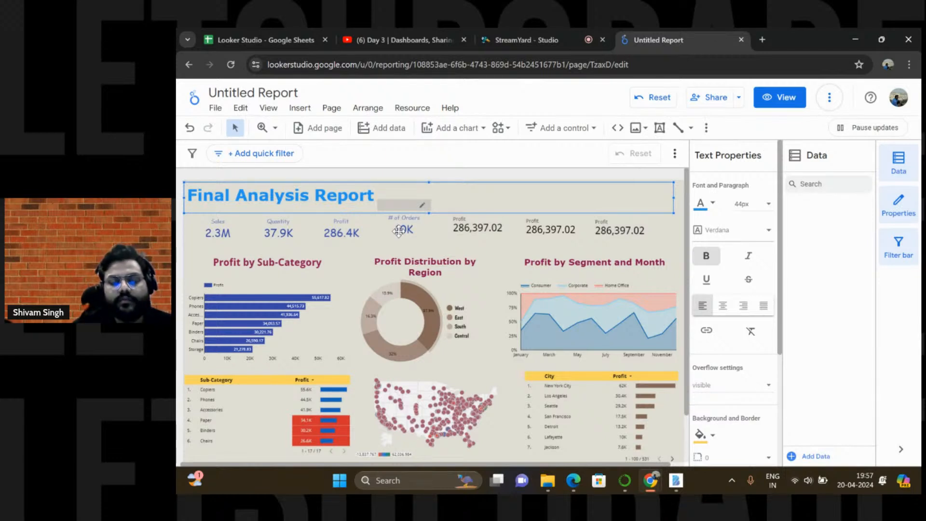
left_click(398, 231)
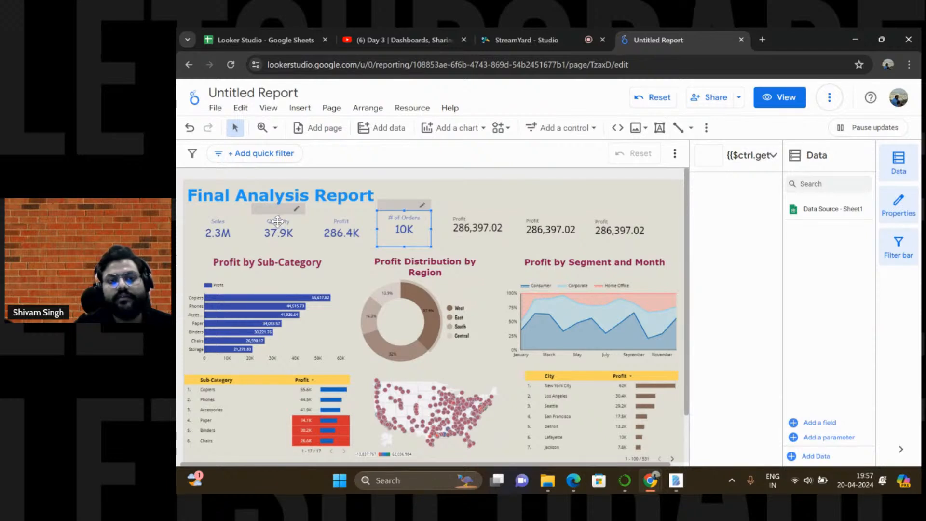
left_click(277, 224)
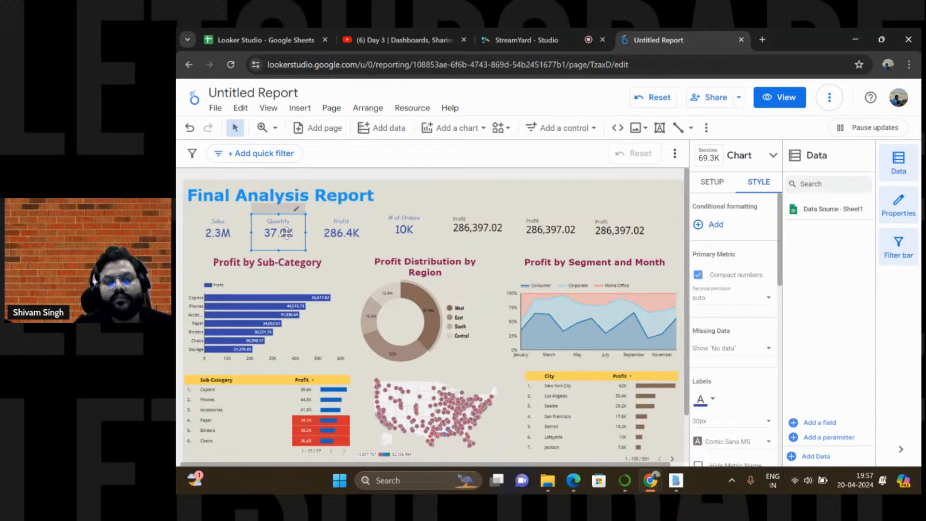
left_click(410, 227)
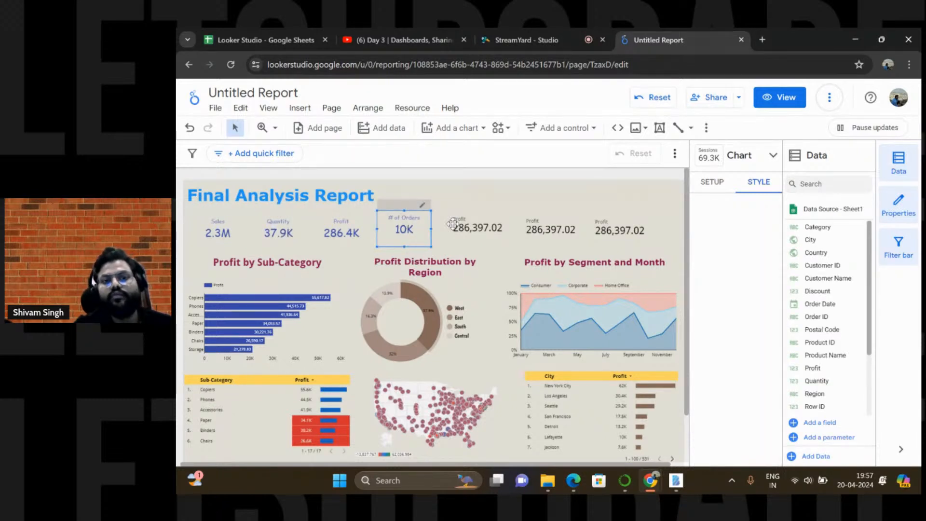
Change the metric of the unstyled Profit scorecard beside # of Orders to Customer ID
left_click(473, 224)
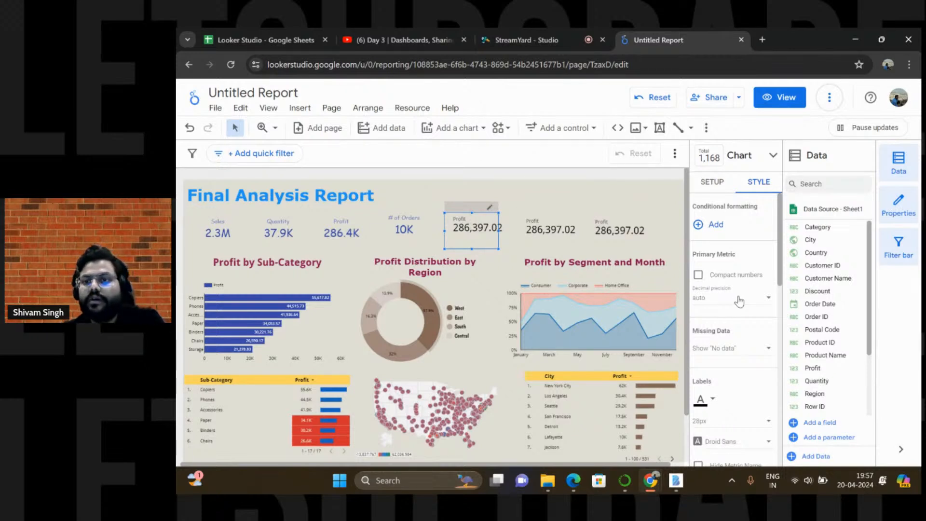
left_click(713, 186)
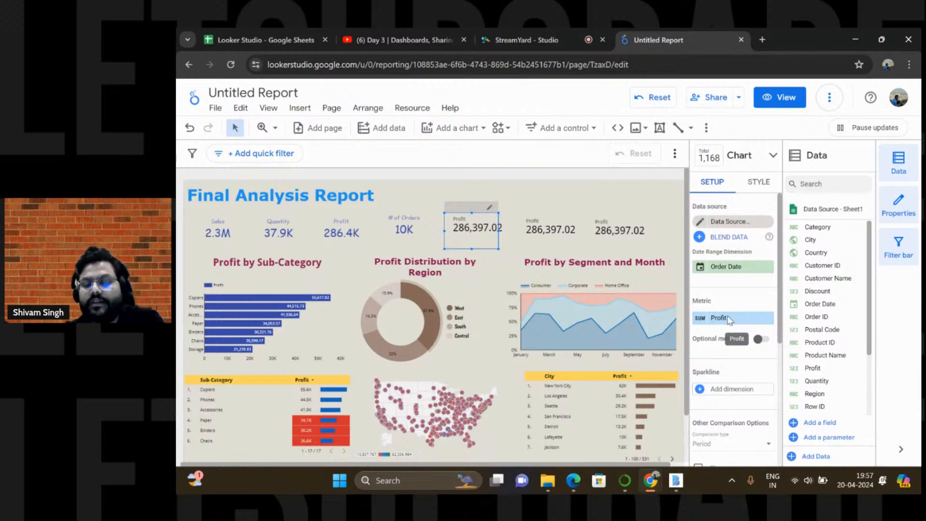
left_click(728, 318)
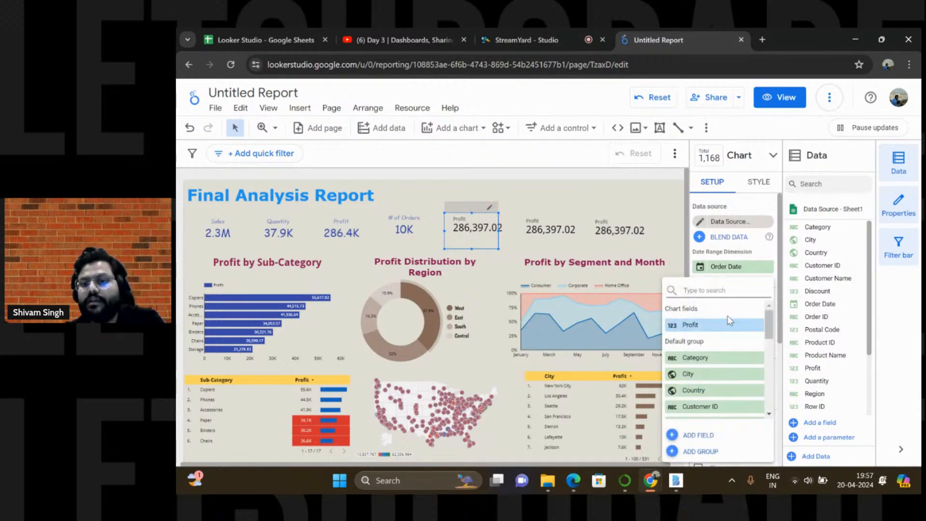
left_click(716, 408)
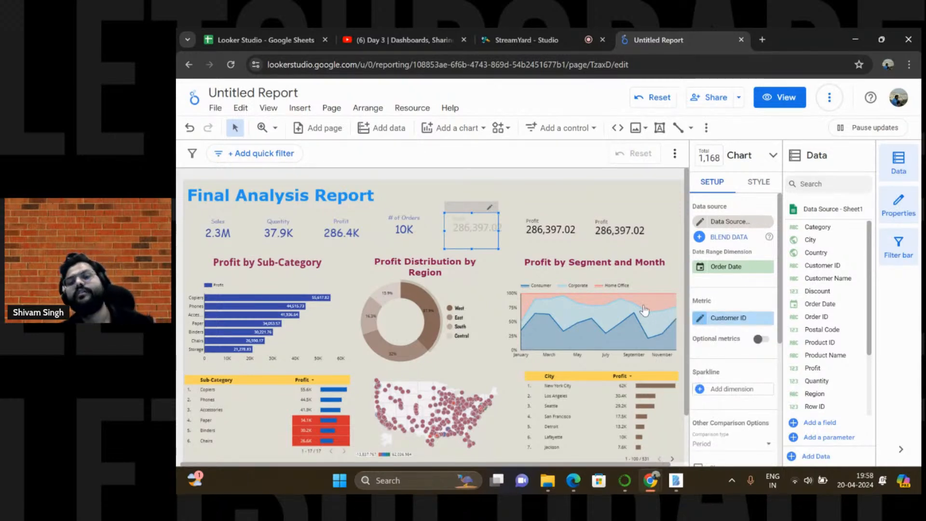
Rename the scorecard's Customer ID metric to "# of Customers"
left_click(700, 320)
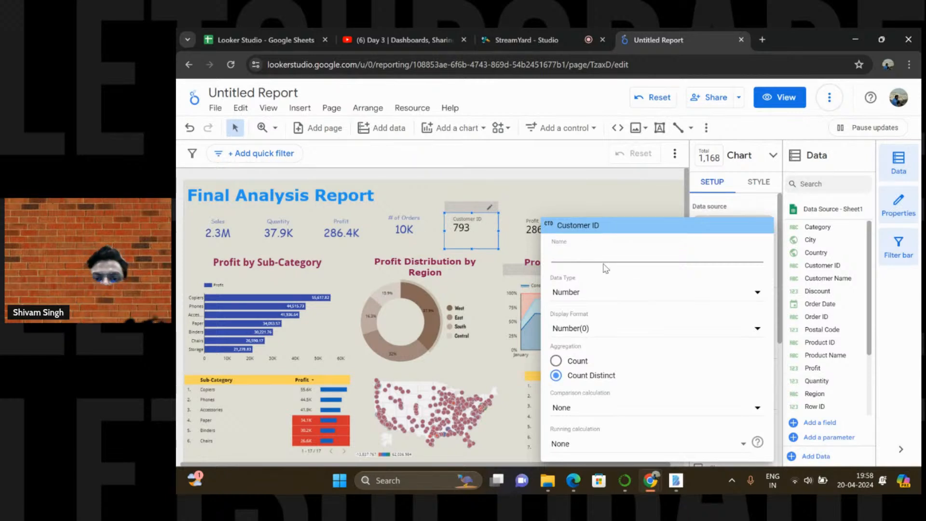
type("#")
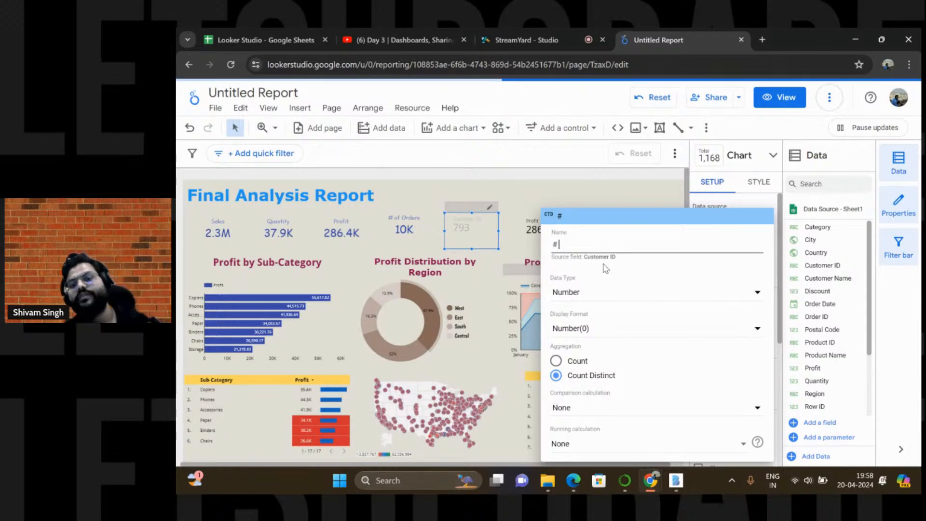
type("of Nu")
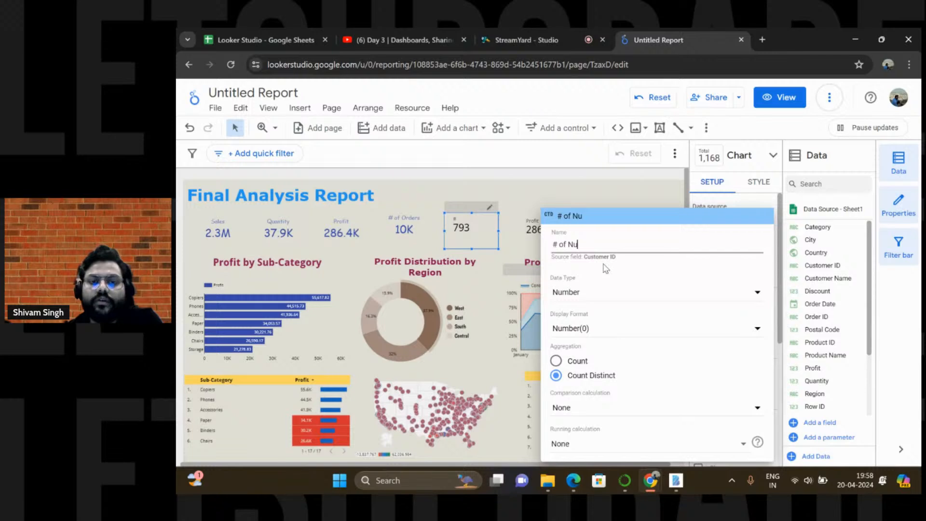
key("BackSpace")
key("BackSpace")
type("C")
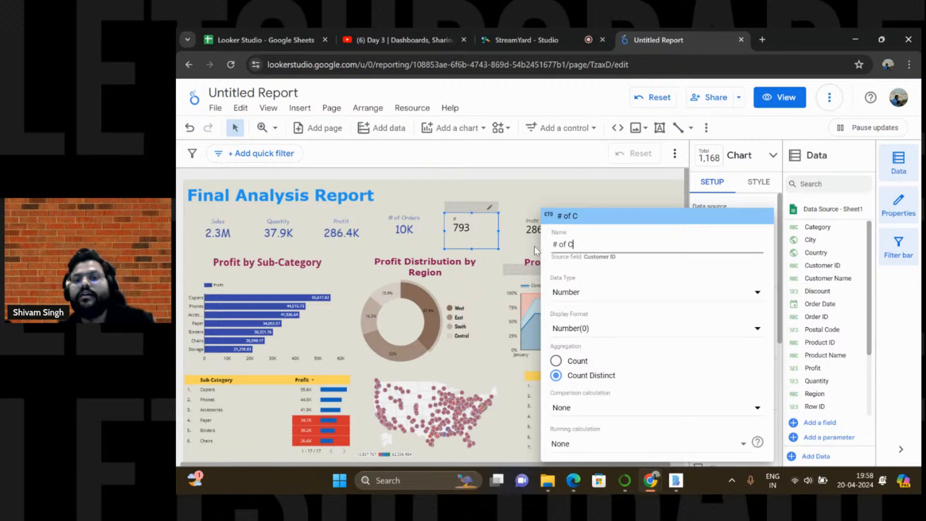
type("ustomers")
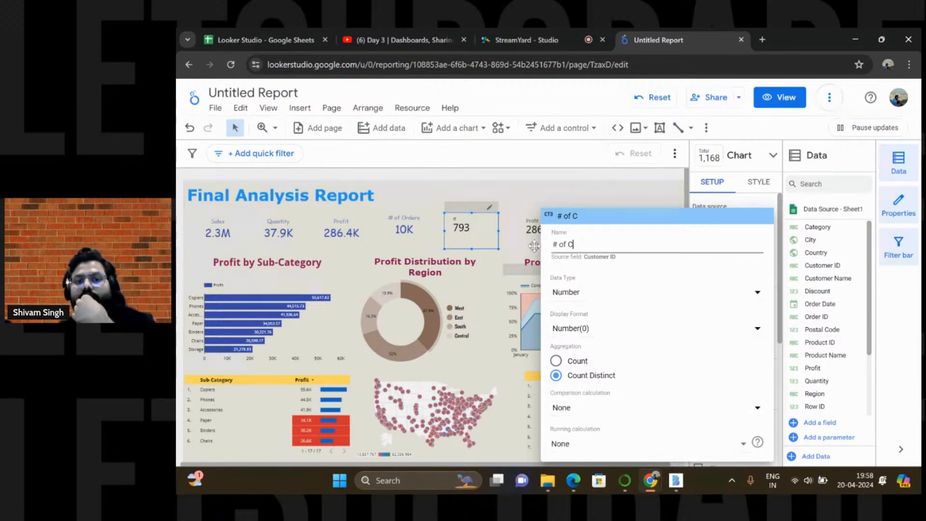
key("Return")
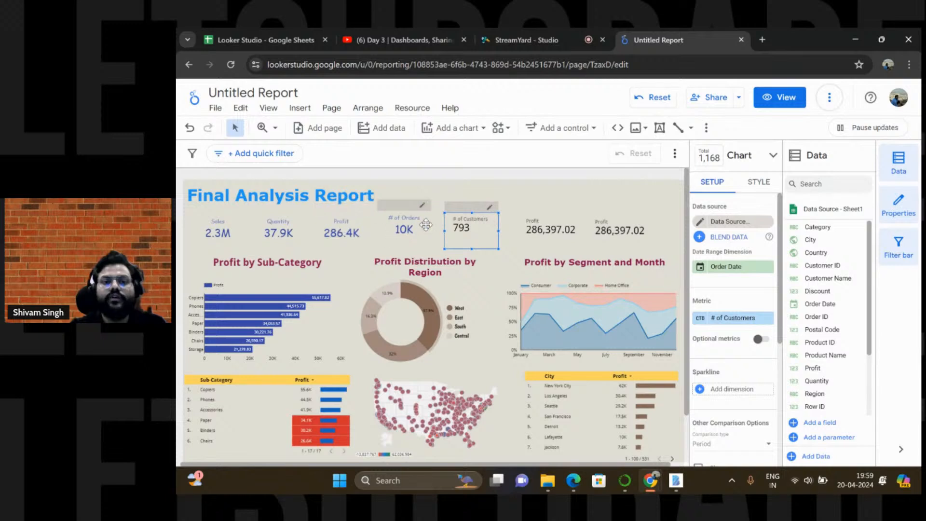
Align the Profit, Quantity and Sales scorecards vertically with the # of Orders scorecard
left_click_drag(340, 228, 345, 224)
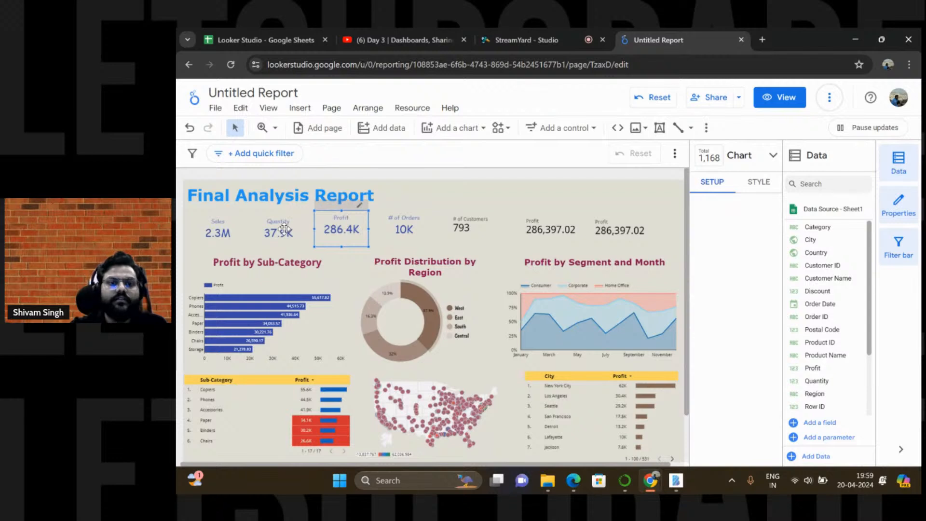
left_click_drag(284, 221, 285, 224)
left_click_drag(227, 230, 224, 225)
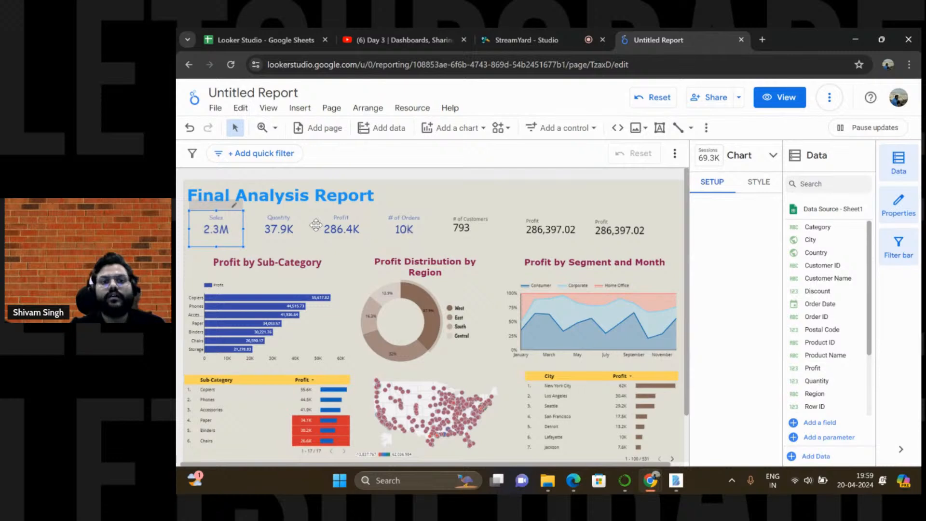
Center the metric name and value of the # of Customers scorecard and set its label font color to the dark indigo blue
left_click(463, 227)
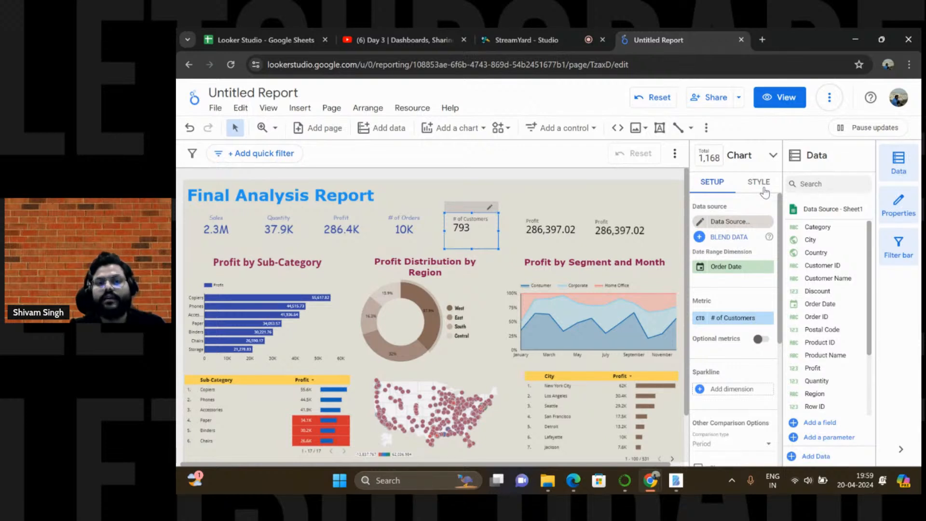
left_click(763, 188)
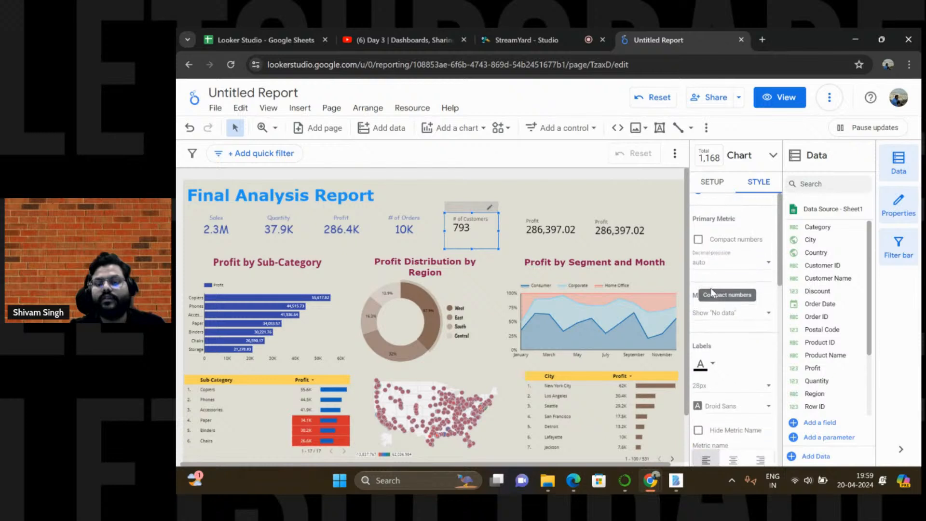
scroll(710, 288, "down", 3)
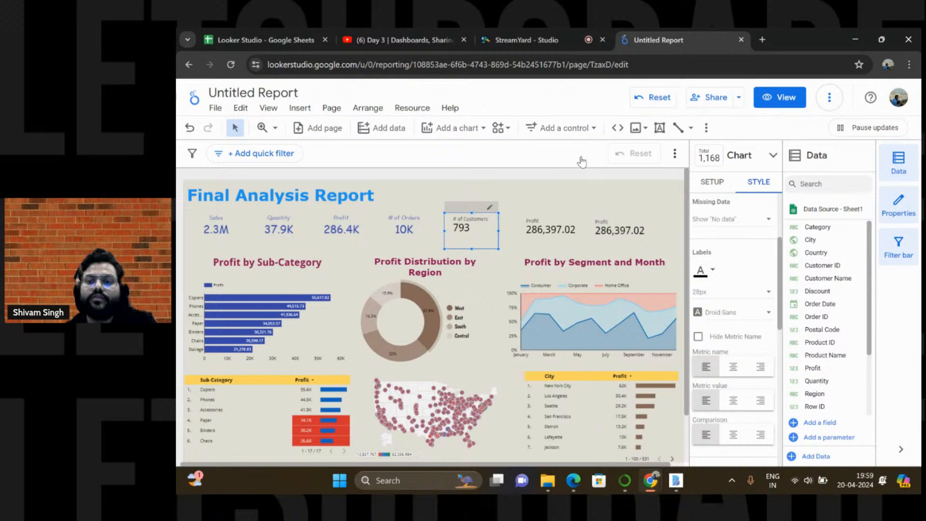
left_click(701, 271)
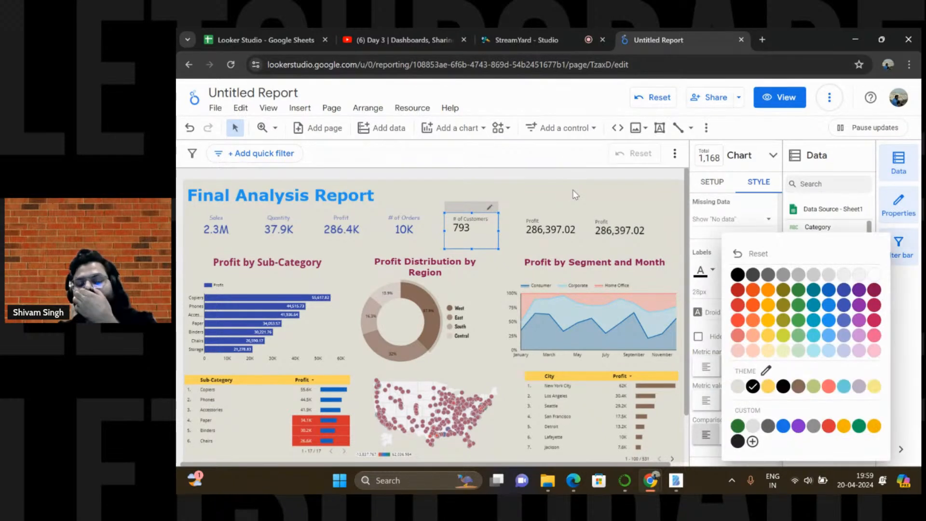
left_click(841, 292)
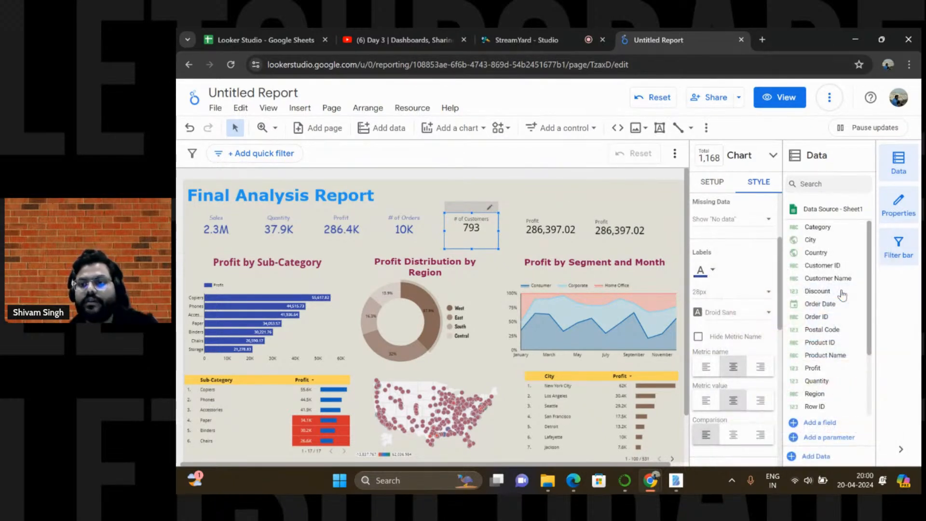
Set the # of Customers scorecard's label font size to 30px and its font family to Comic Sans MS
left_click(739, 295)
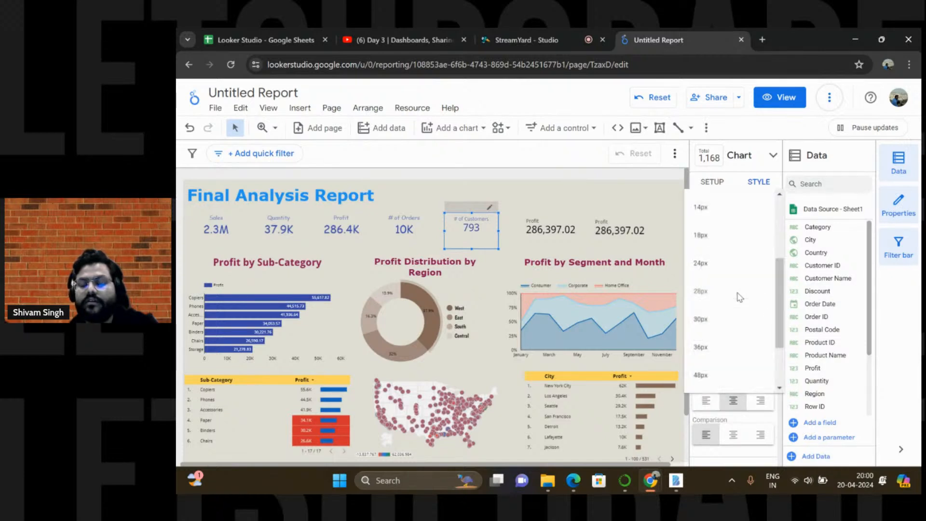
left_click(707, 321)
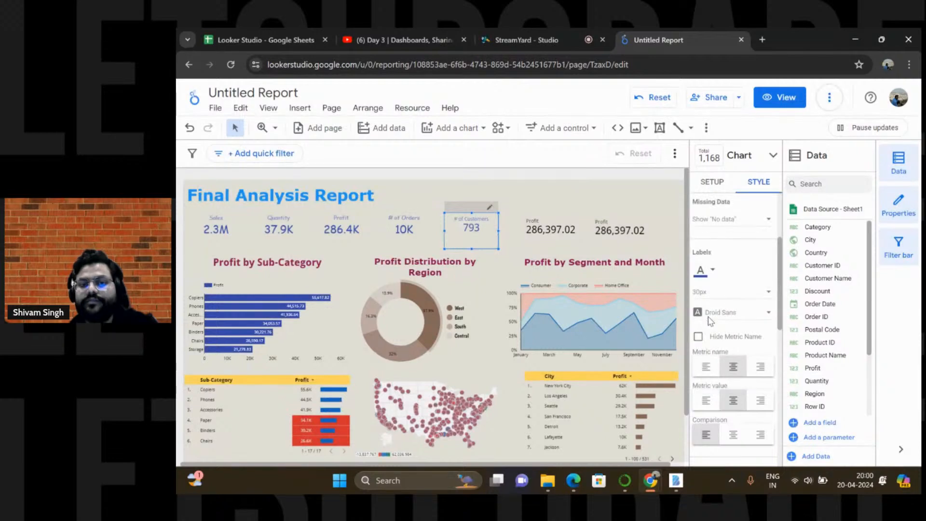
left_click(728, 313)
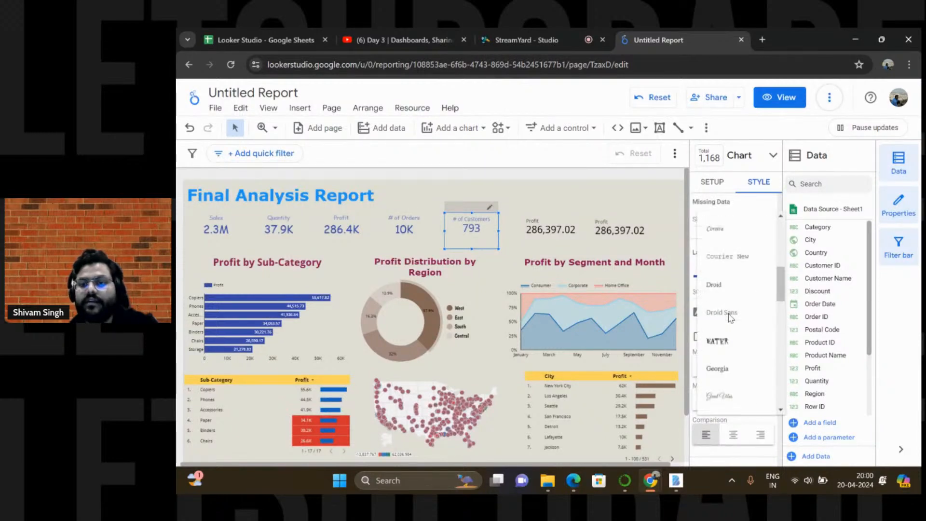
scroll(728, 318, "up", 3)
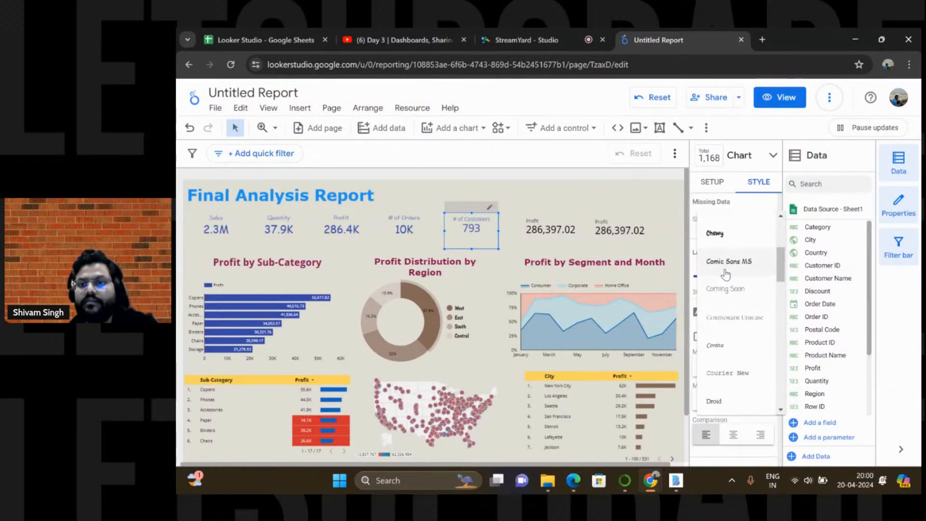
left_click(726, 263)
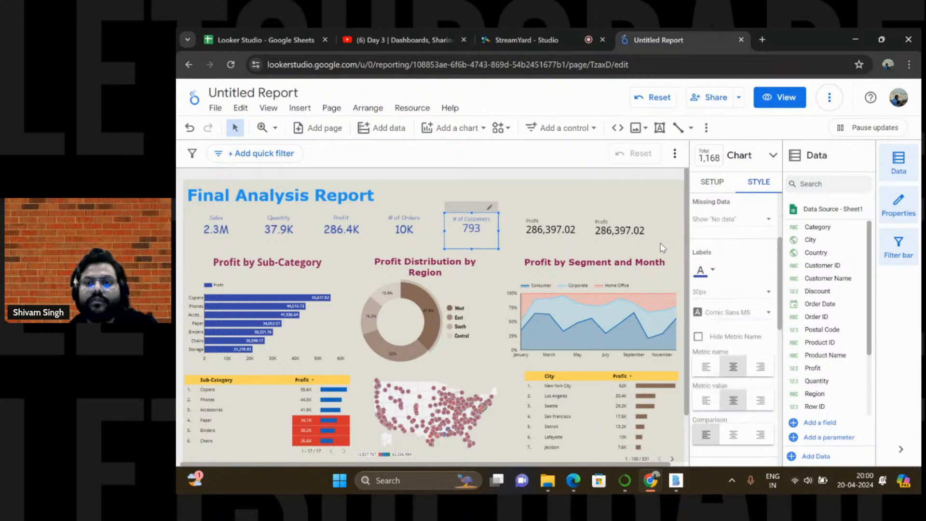
Add a drop-down list control over the empty right end of the Final Analysis Report title banner
left_click(579, 202)
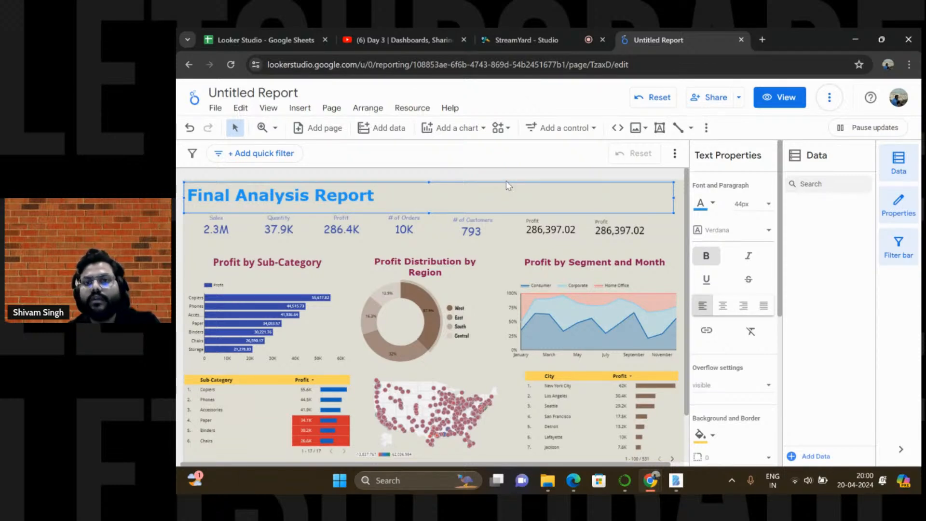
left_click(566, 132)
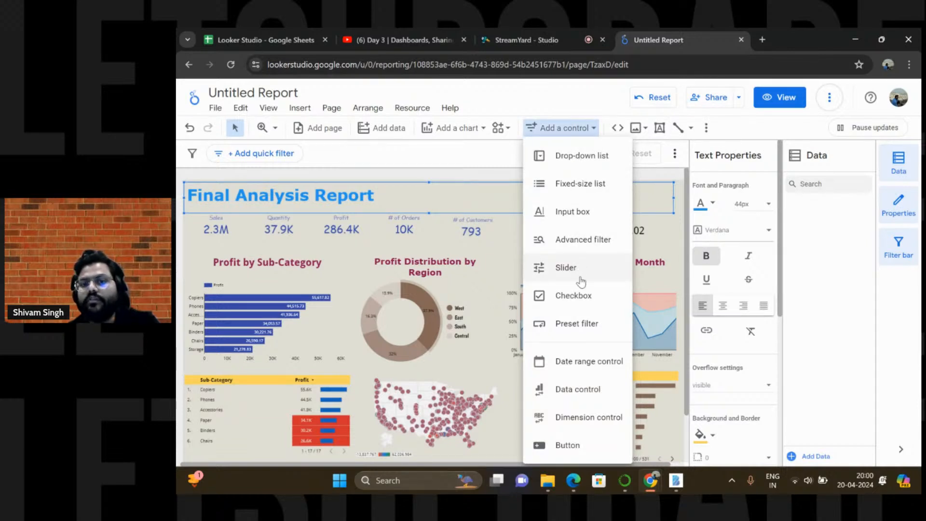
left_click(573, 158)
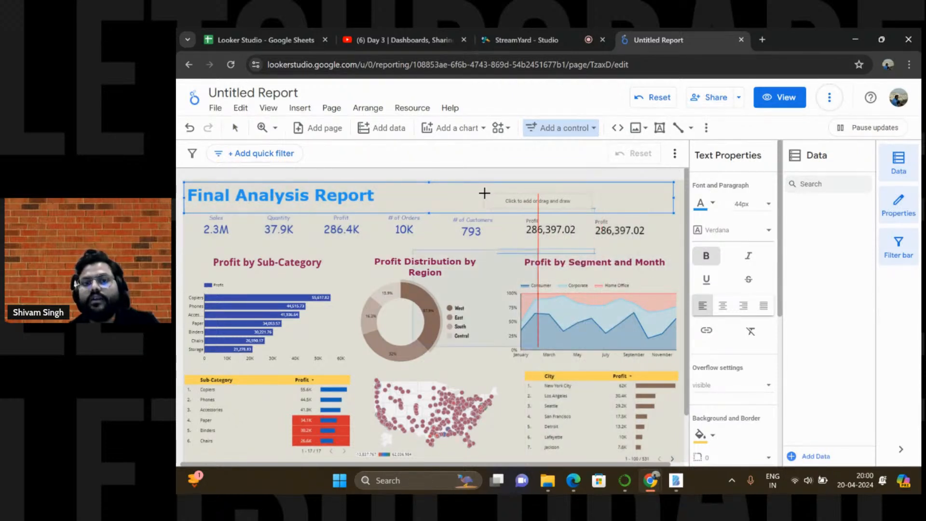
left_click(561, 191)
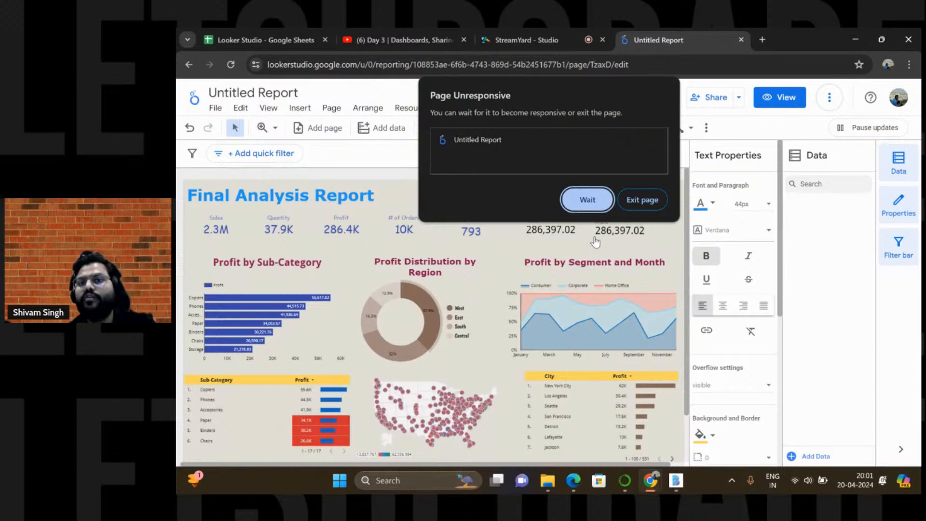
Exit the unresponsive report page and close its browser tab
left_click(589, 203)
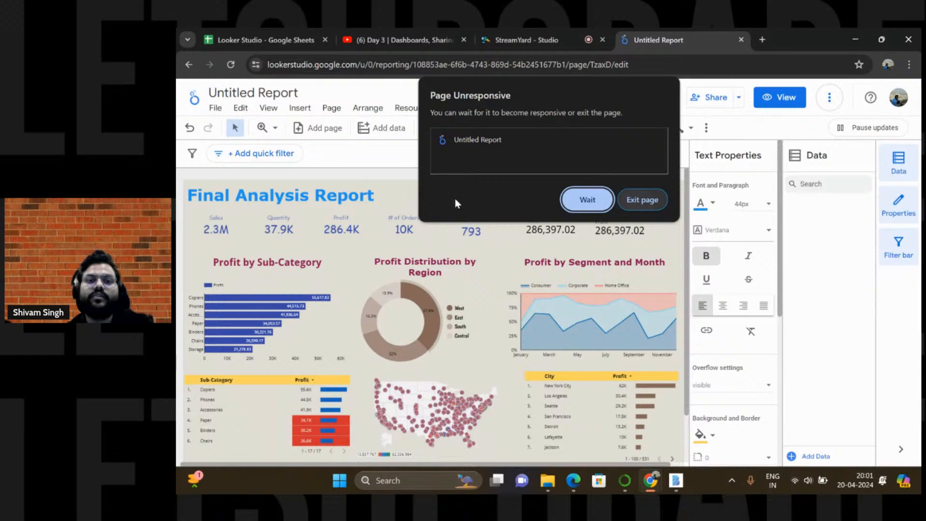
left_click(641, 200)
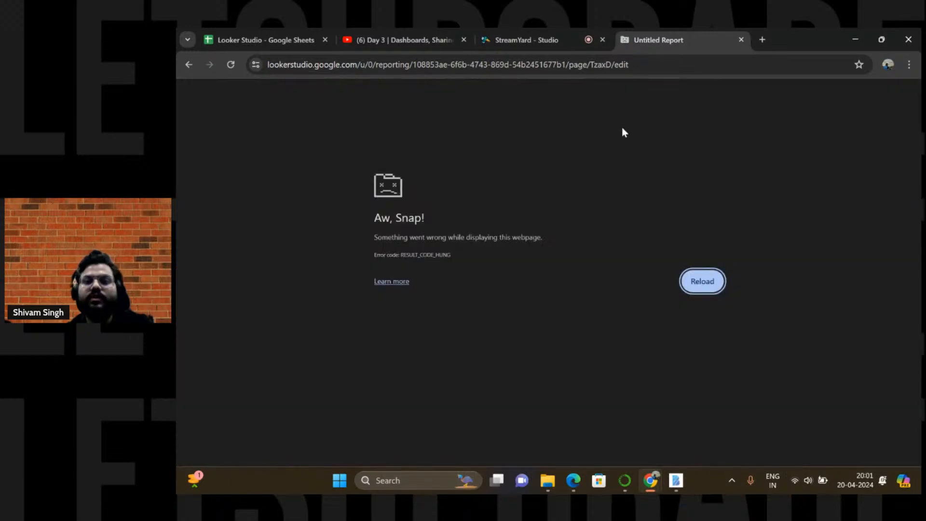
left_click(741, 41)
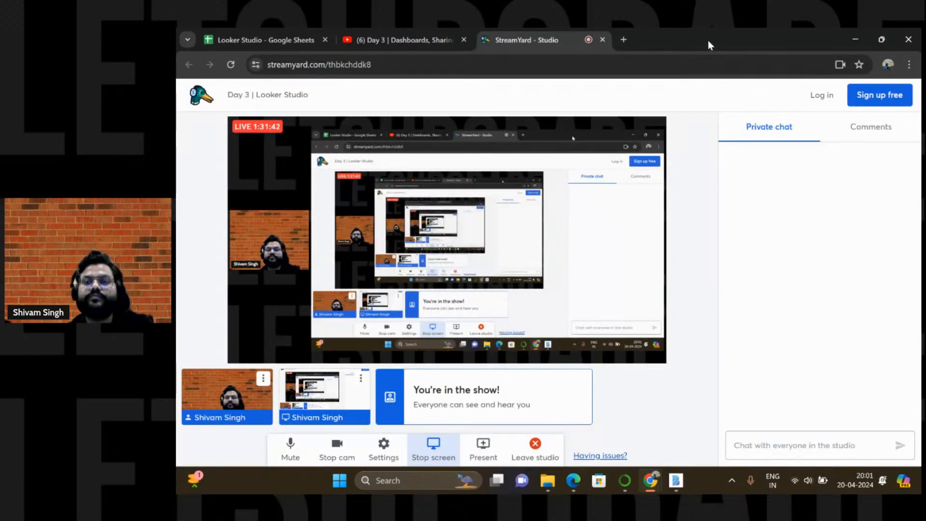
Reopen the most recent Untitled Report from lookerstudio.google.com in edit mode, closing the Google Sheets tab along the way
left_click(623, 40)
type("lookerstudio.google.com")
key("Return")
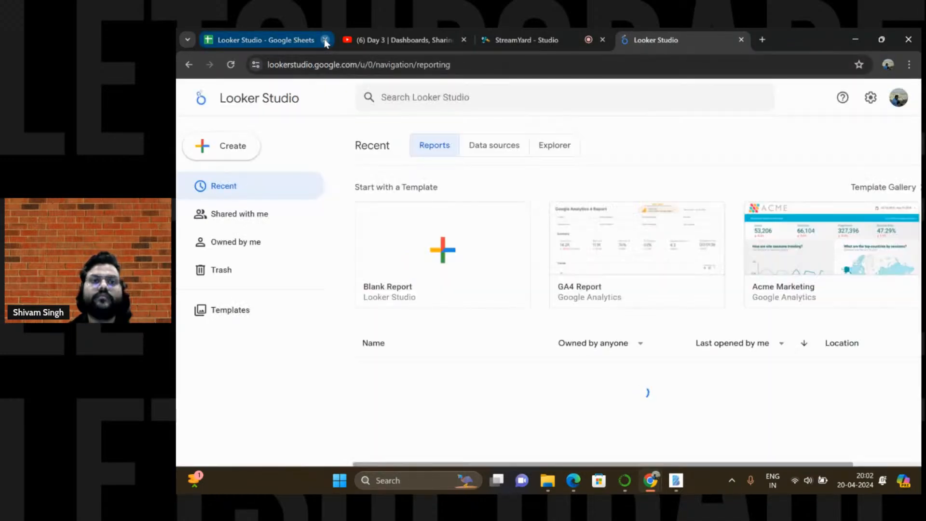
left_click(325, 40)
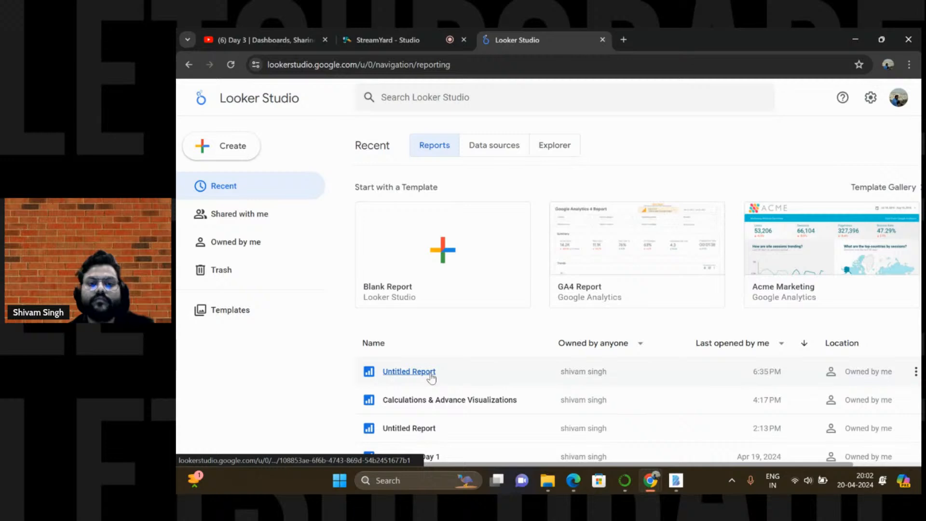
left_click(430, 375)
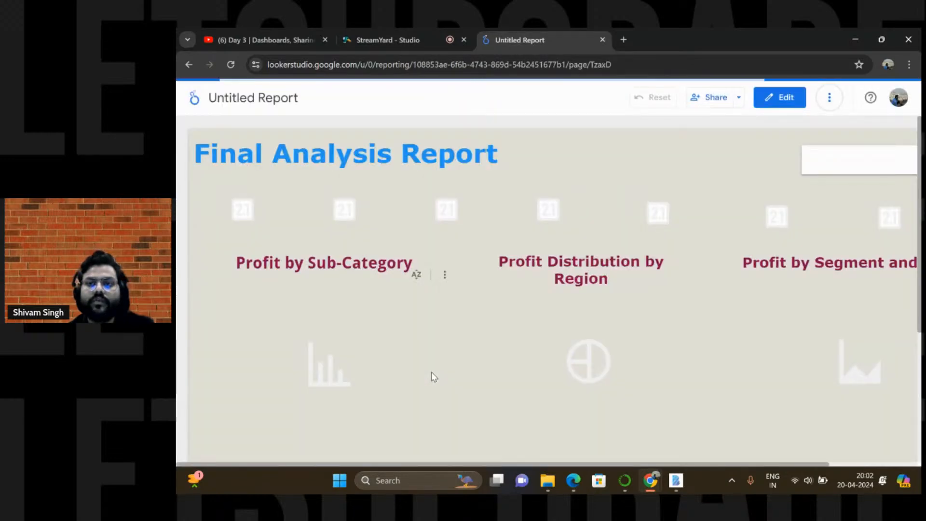
left_click(772, 101)
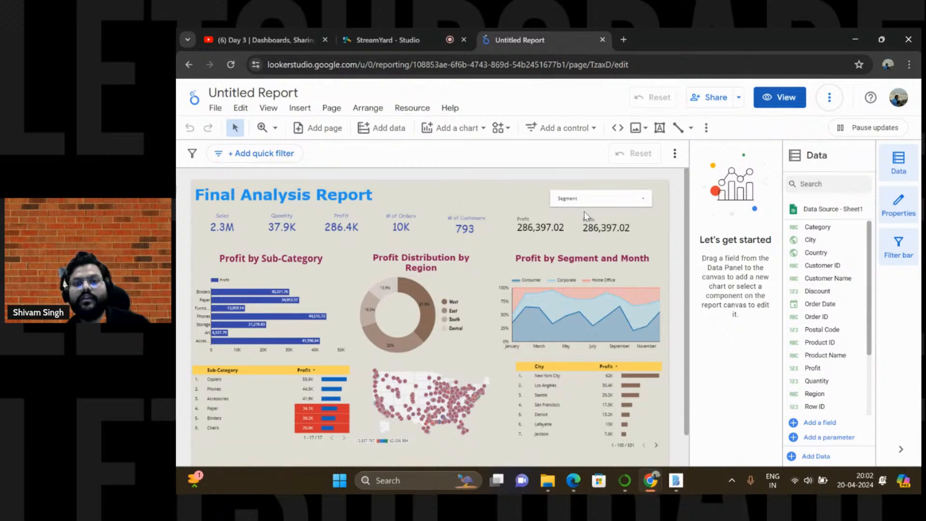
Set the drop-down control's control field to Category instead of Segment
left_click(588, 206)
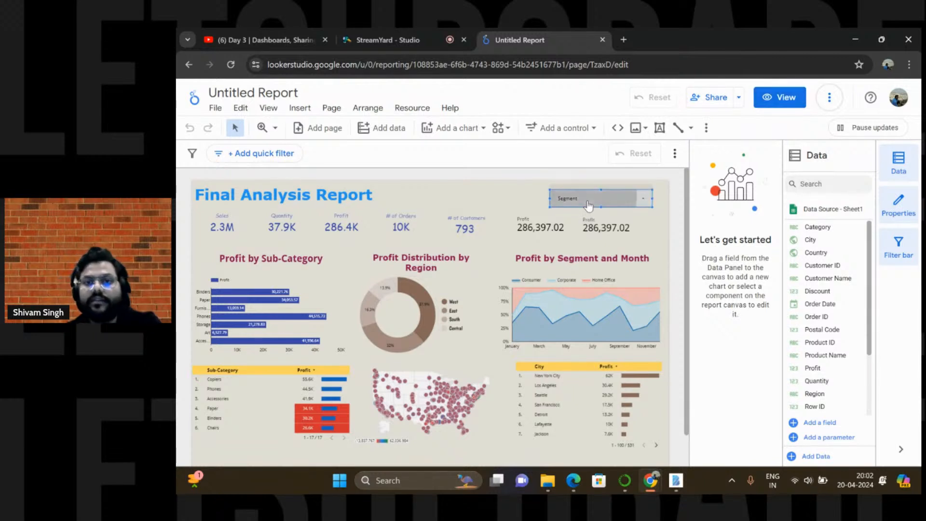
left_click(588, 206)
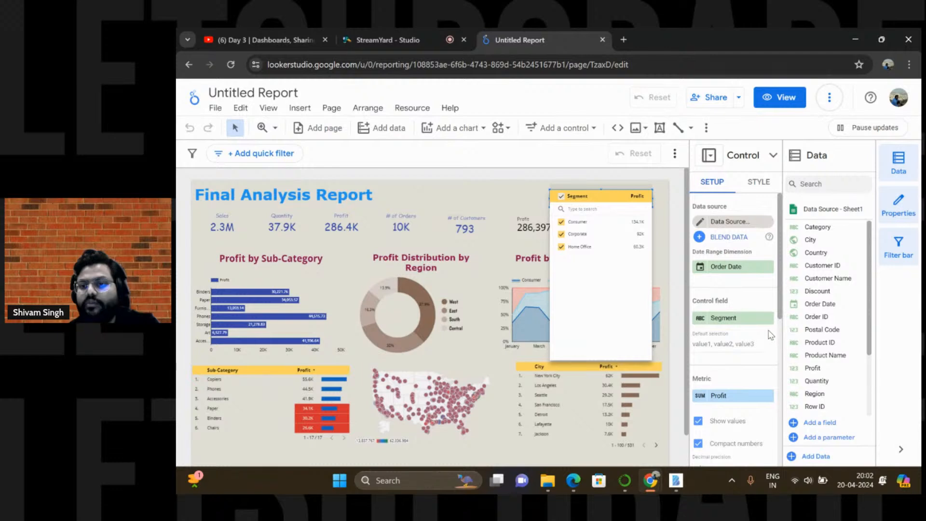
left_click(739, 316)
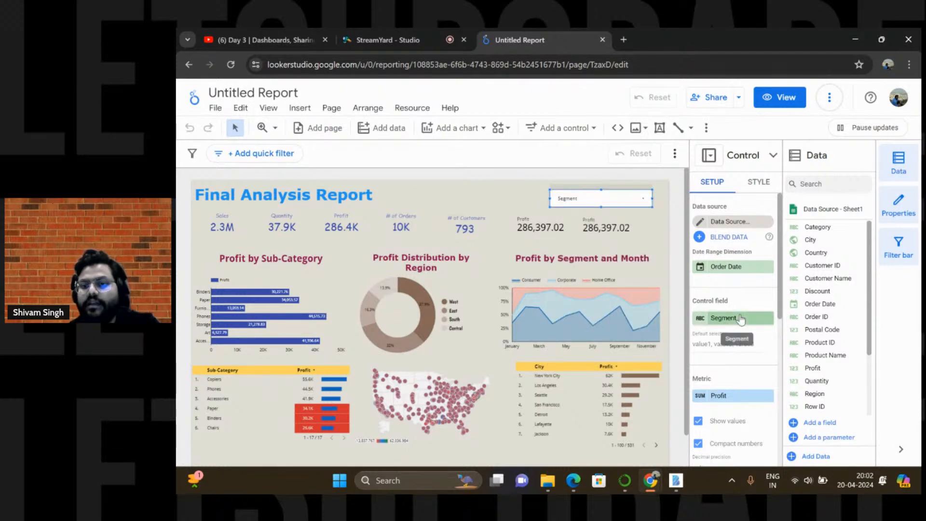
left_click(739, 316)
left_click(718, 323)
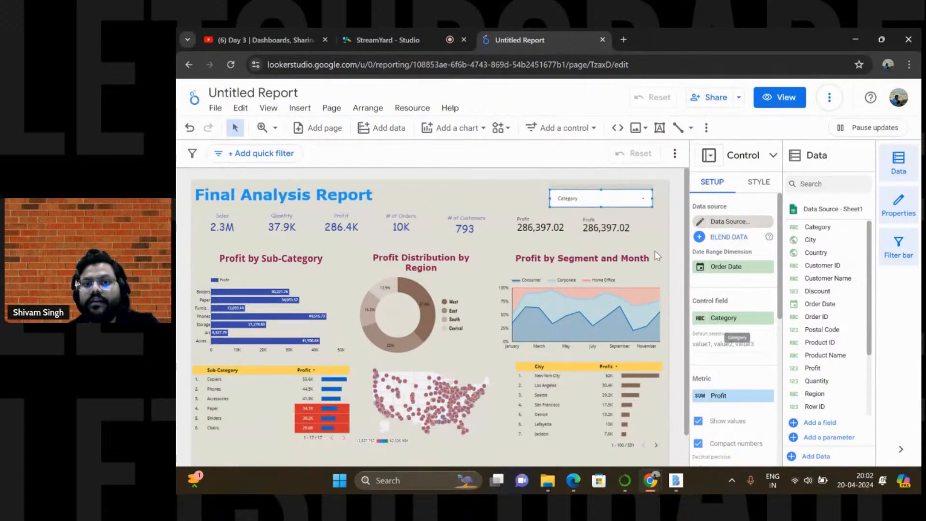
Preview the Category drop-down's options and nudge the control slightly toward the page's upper-right corner
left_click(643, 199)
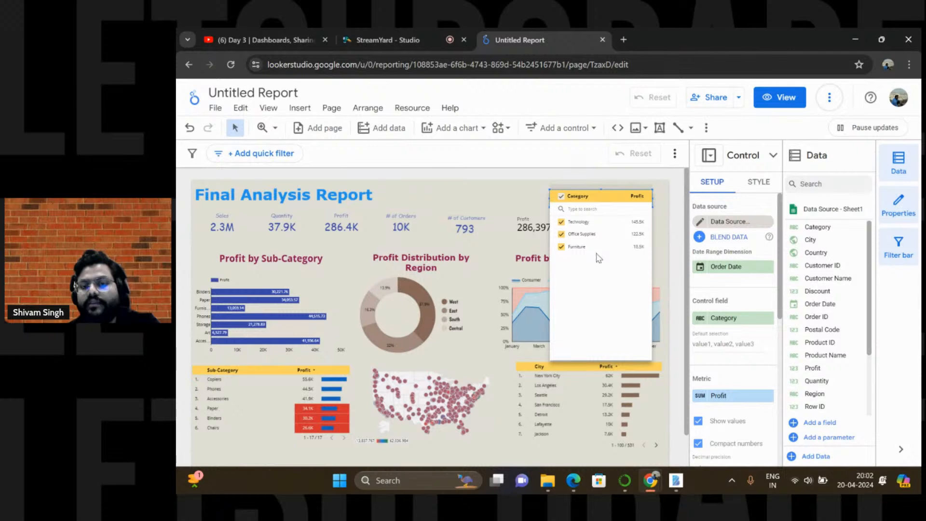
left_click(518, 184)
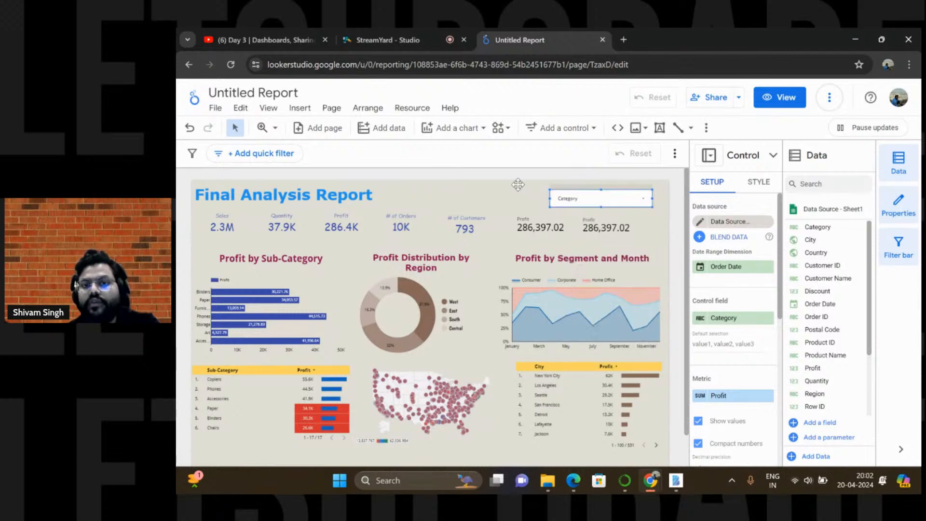
left_click_drag(573, 197, 577, 190)
left_click(577, 189)
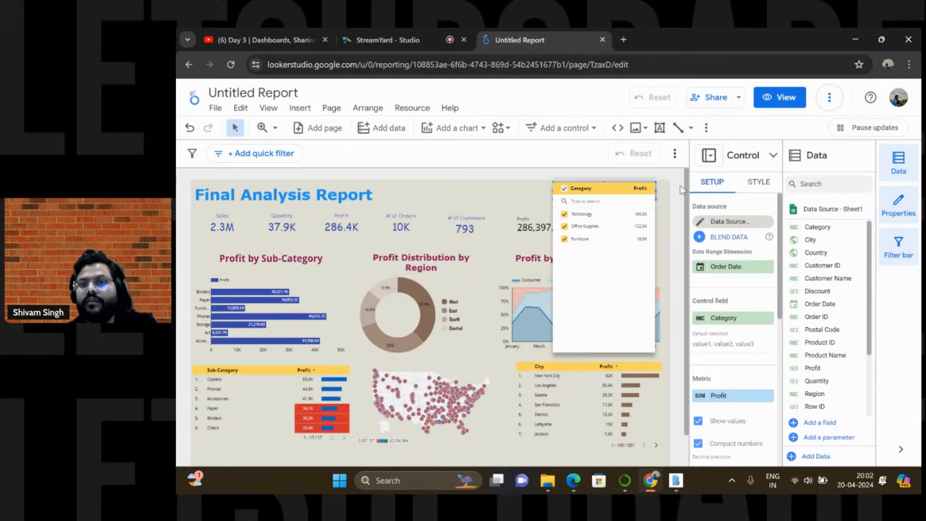
Set the Category control's text font color to the dark indigo blue
left_click(761, 186)
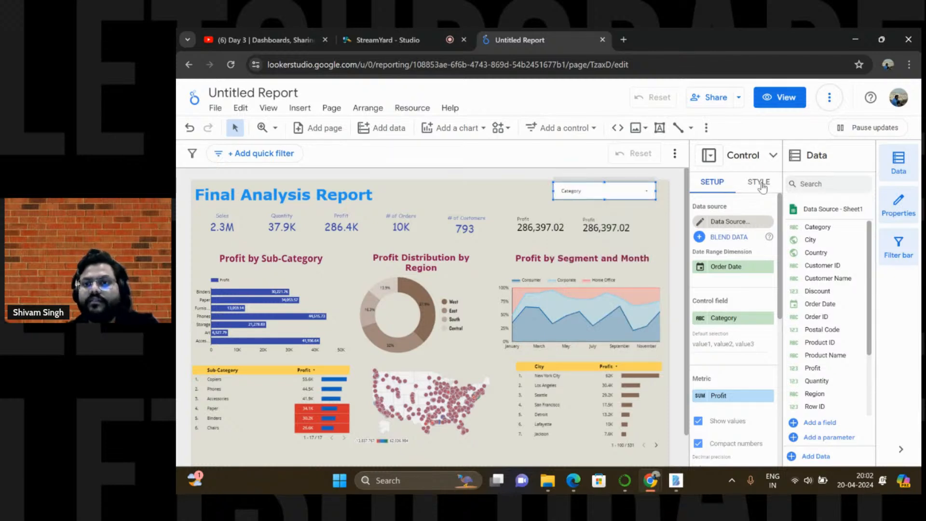
left_click(761, 186)
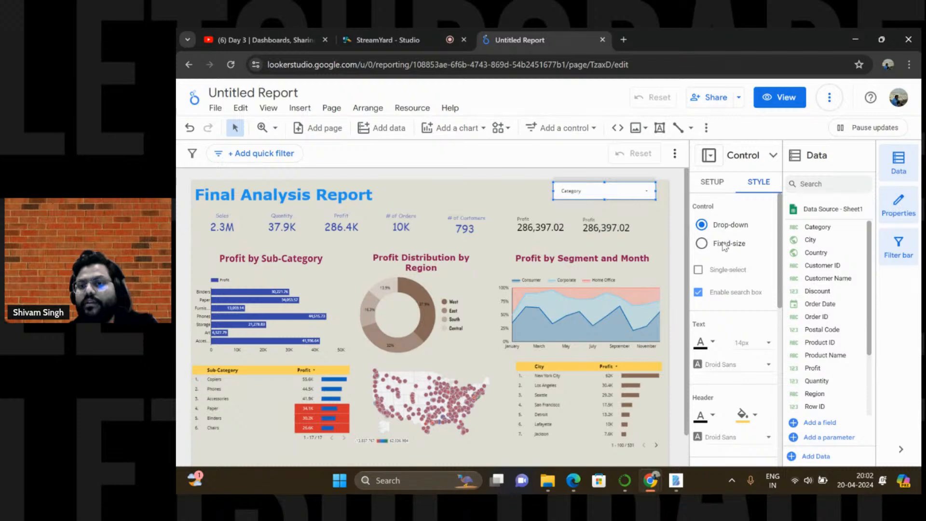
scroll(723, 241, "down", 2)
scroll(724, 250, "down", 4)
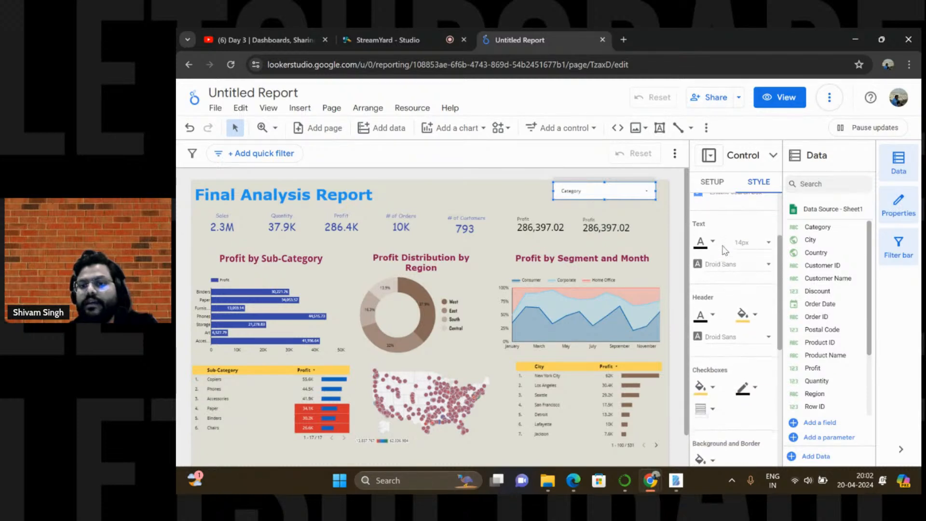
scroll(723, 250, "up", 1)
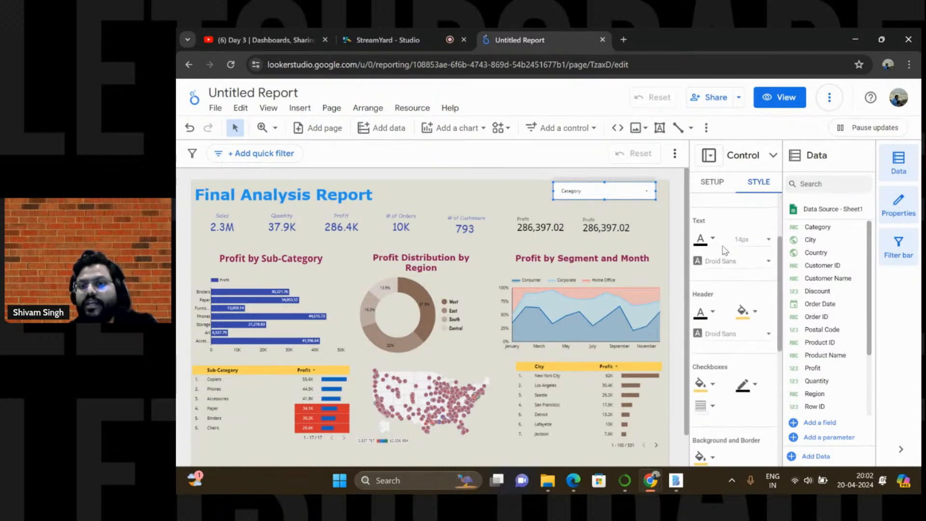
scroll(724, 249, "up", 3)
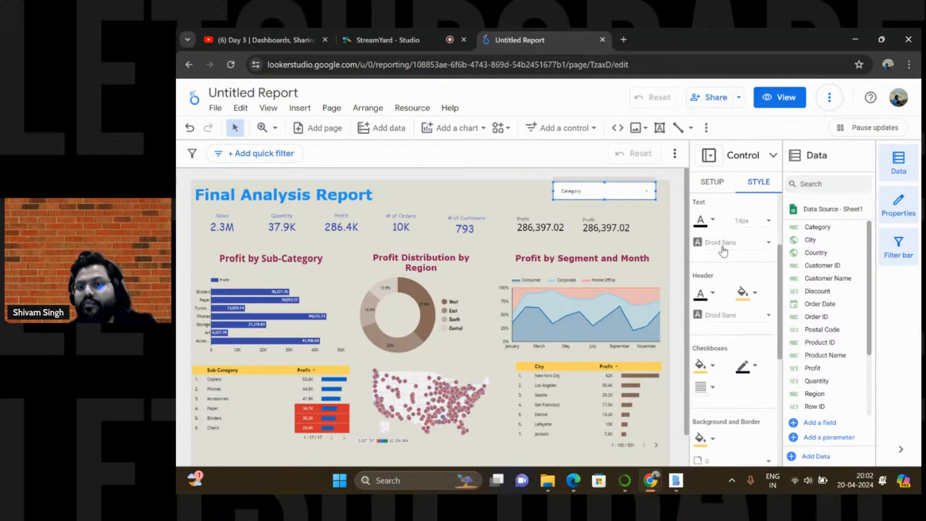
left_click(714, 255)
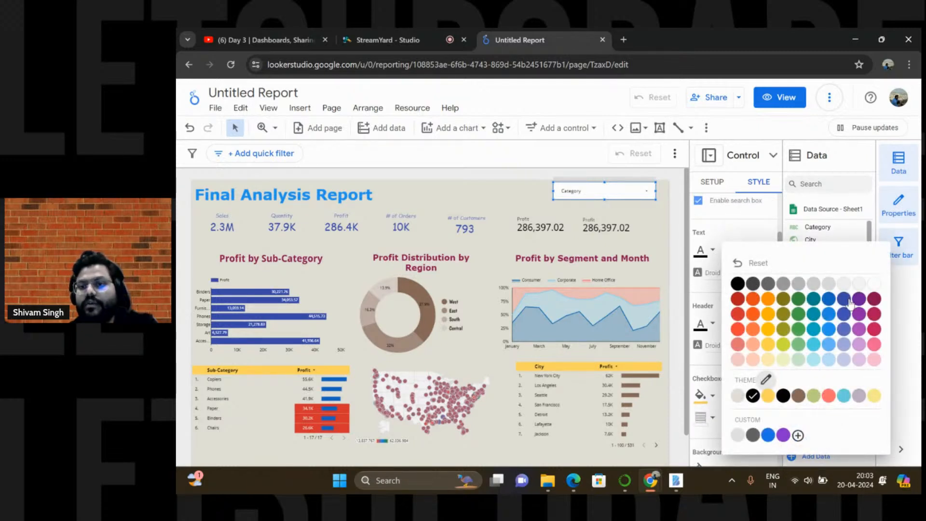
left_click(845, 298)
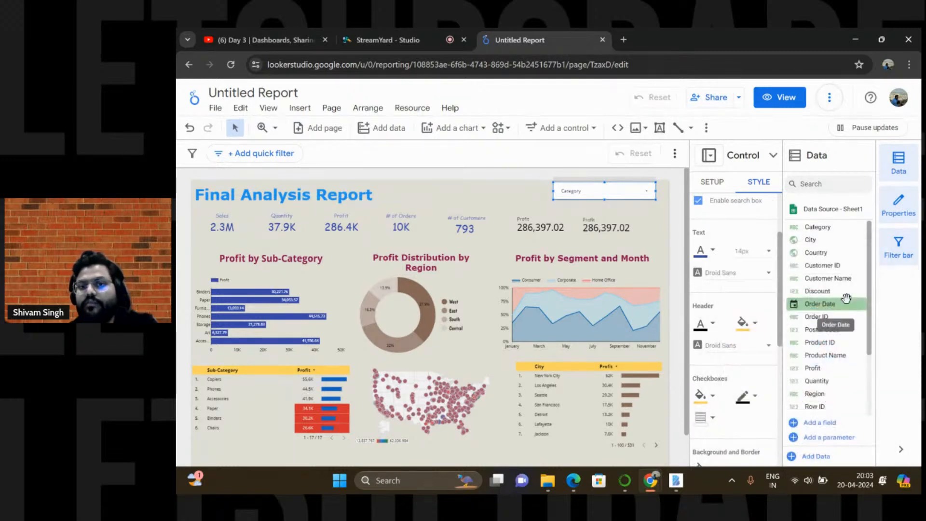
Set the Category control's text font family to Comic Sans MS and its font size to 24px
left_click(733, 274)
scroll(733, 270, "up", 3)
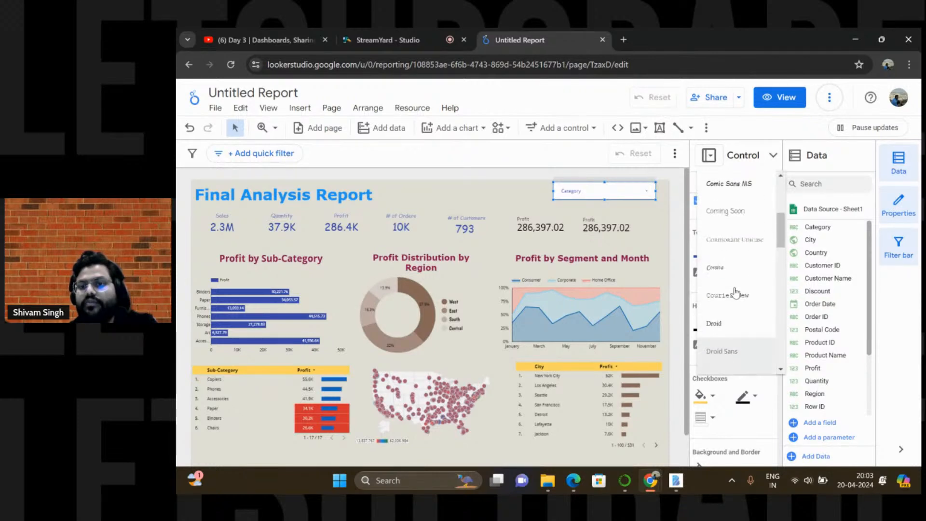
left_click(730, 250)
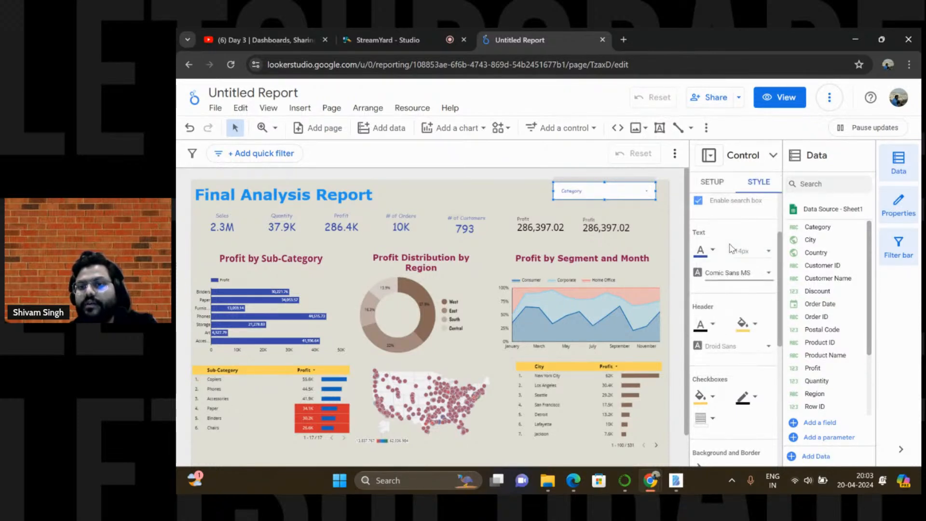
left_click(748, 252)
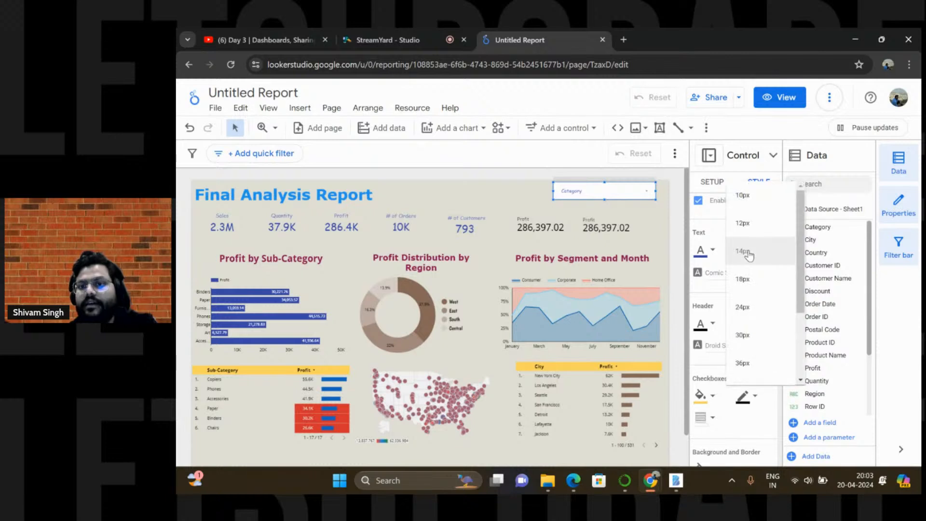
left_click(748, 304)
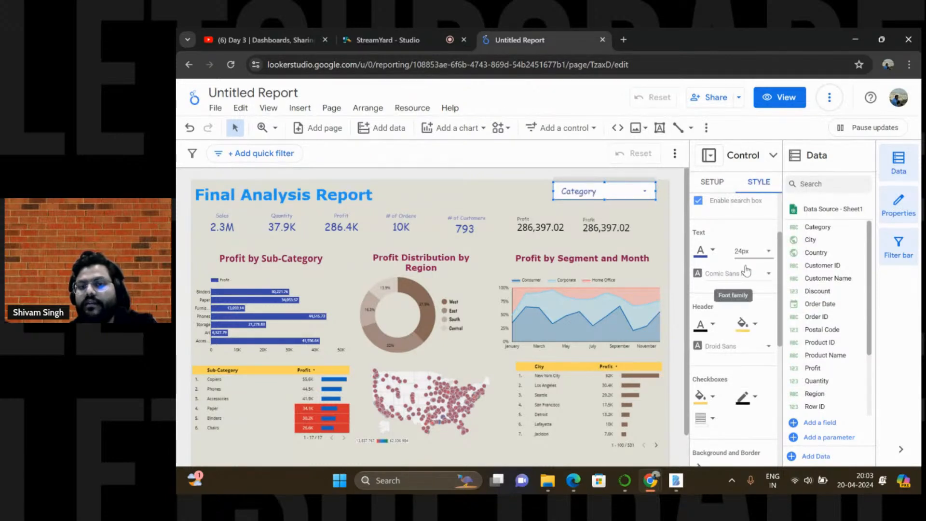
Make the Category control's background transparent
scroll(721, 322, "down", 2)
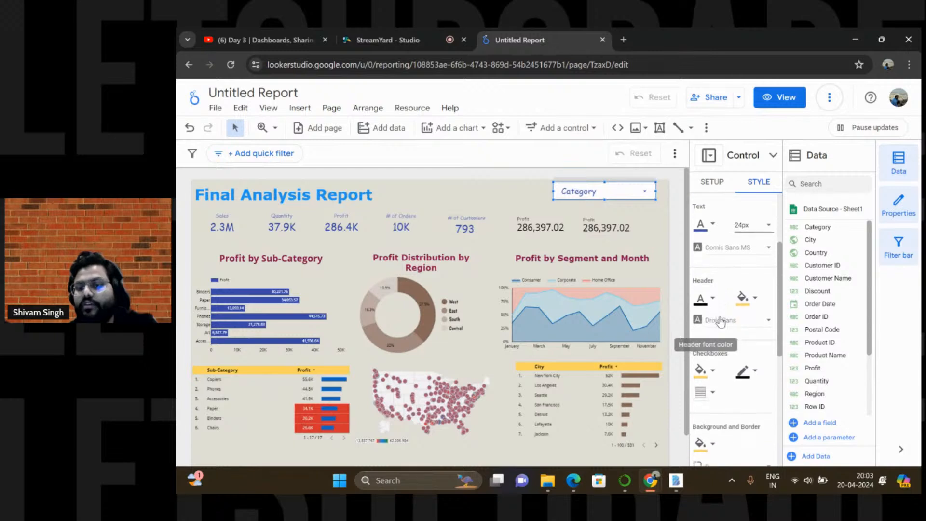
scroll(722, 321, "down", 2)
left_click(707, 330)
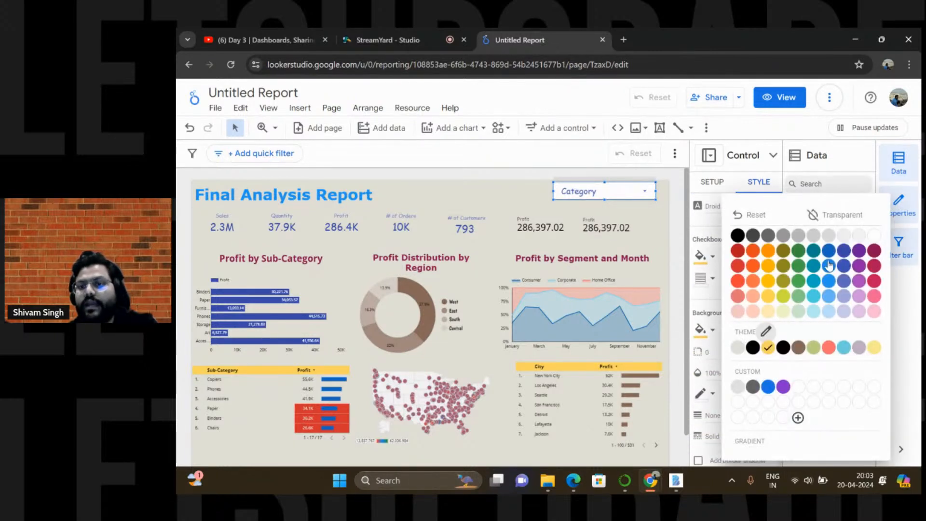
left_click(851, 215)
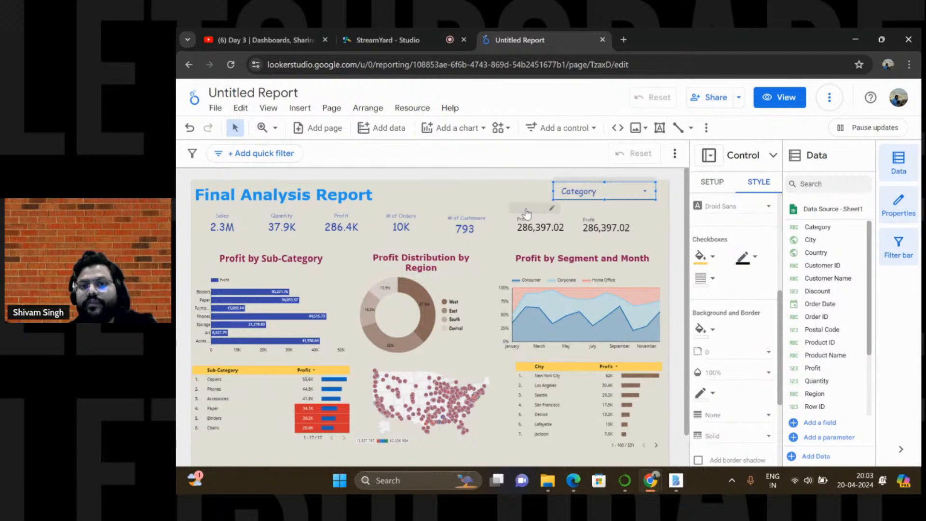
Move the Category control slightly down to align its right edge with the title box, and open its option list
left_click(512, 190)
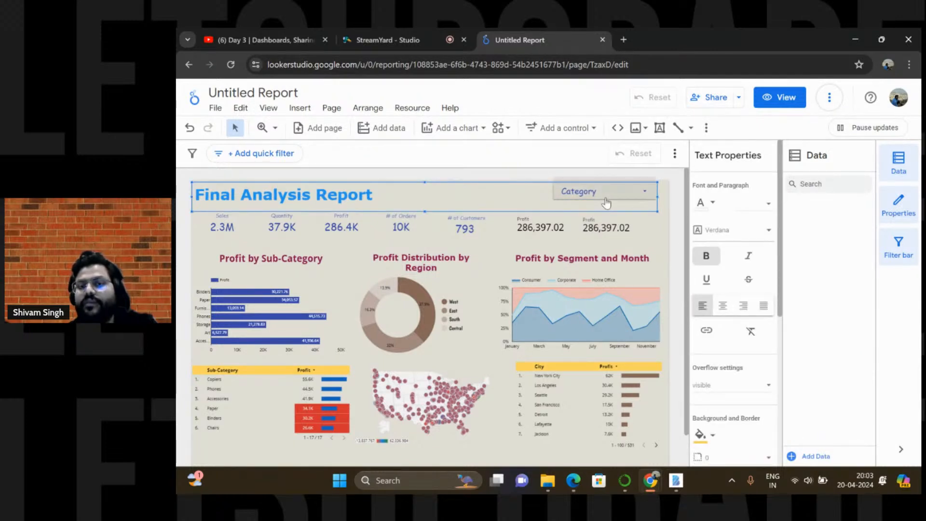
left_click_drag(575, 187, 577, 190)
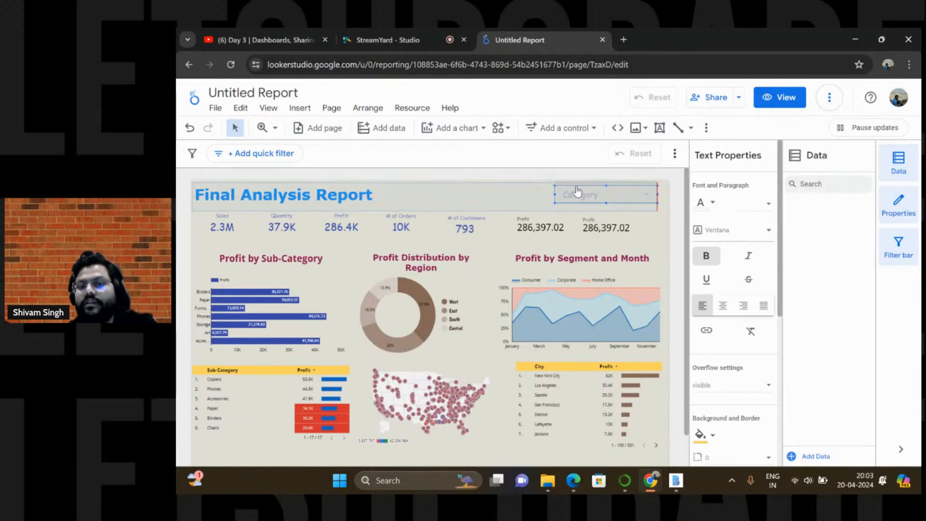
left_click(577, 191)
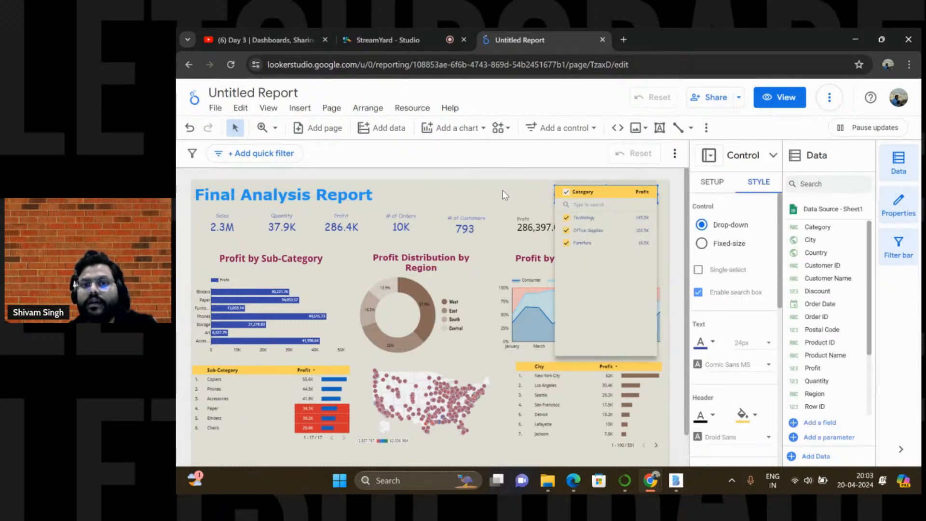
Close the Category option list and change the metric of the first unstyled Profit scorecard to City
left_click(503, 191)
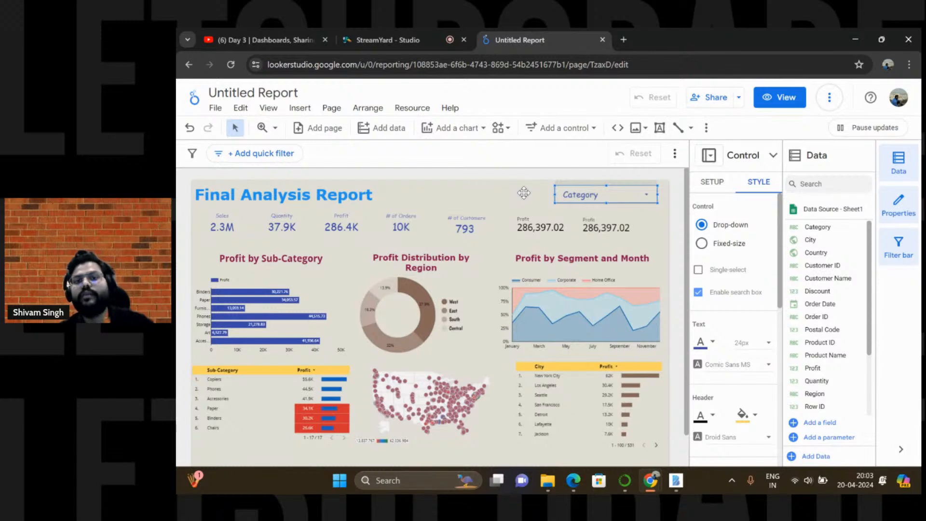
left_click(524, 227)
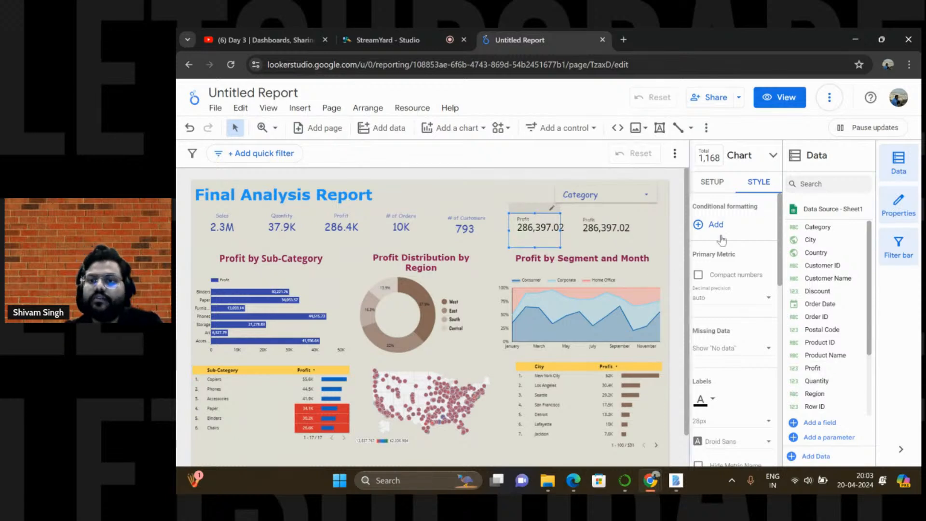
left_click(714, 186)
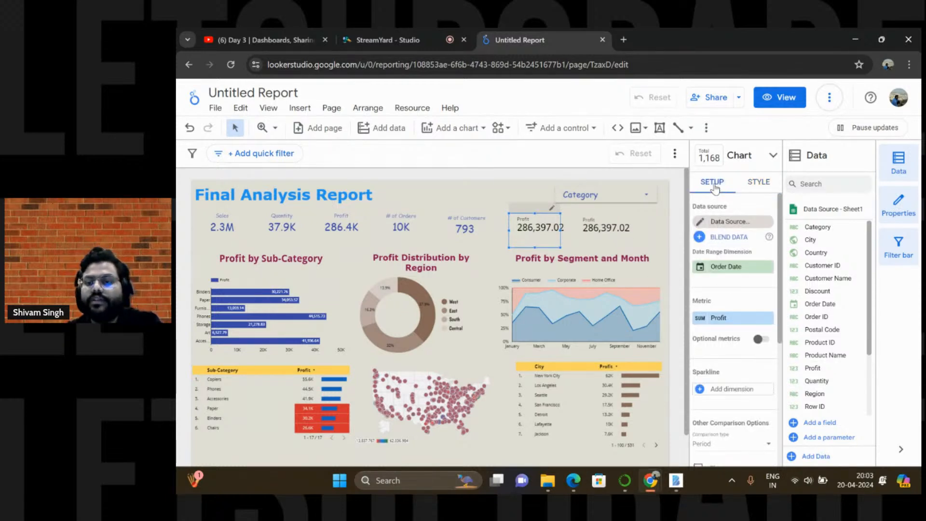
left_click(727, 318)
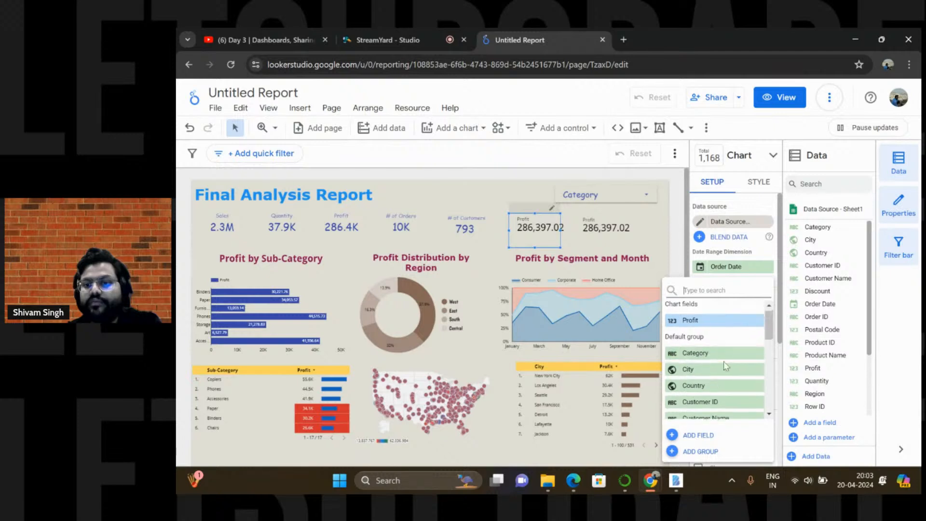
scroll(724, 367, "down", 1)
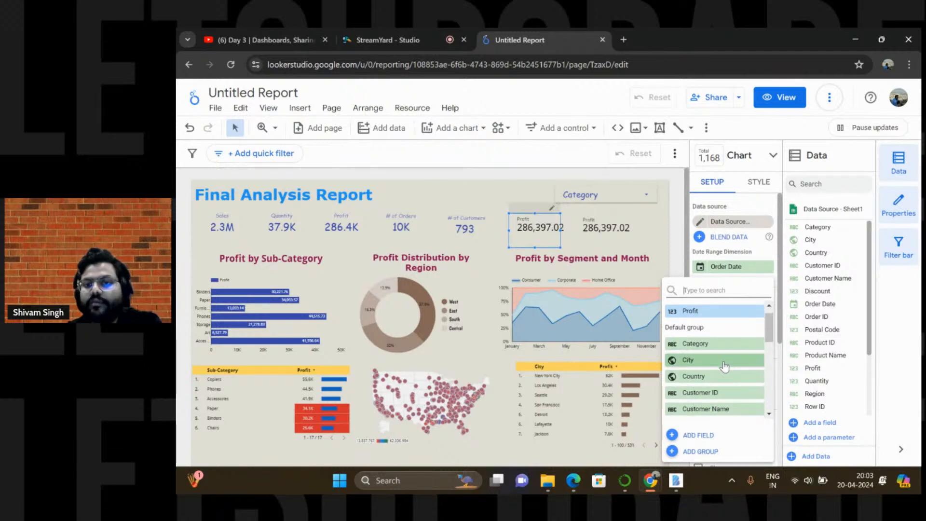
left_click(689, 360)
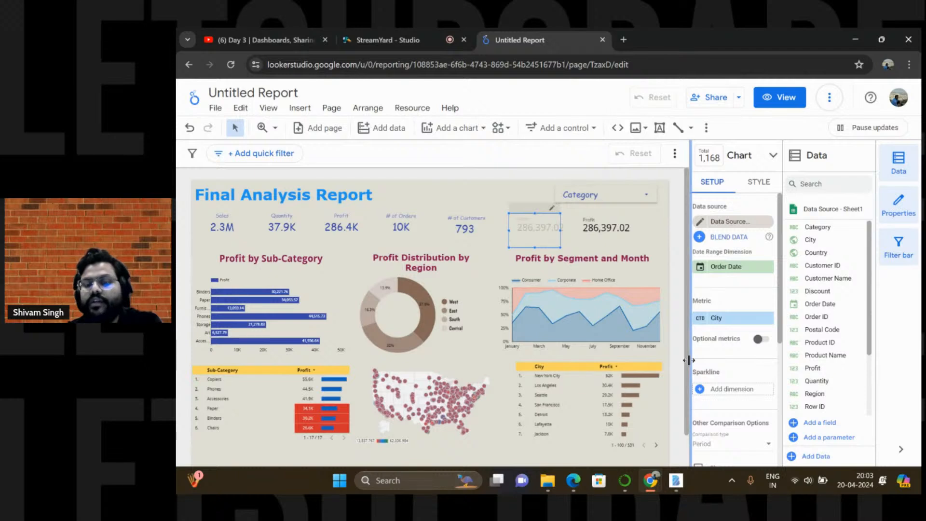
Name the City metric "# of City" and use Count Distinct as its aggregation
left_click(700, 318)
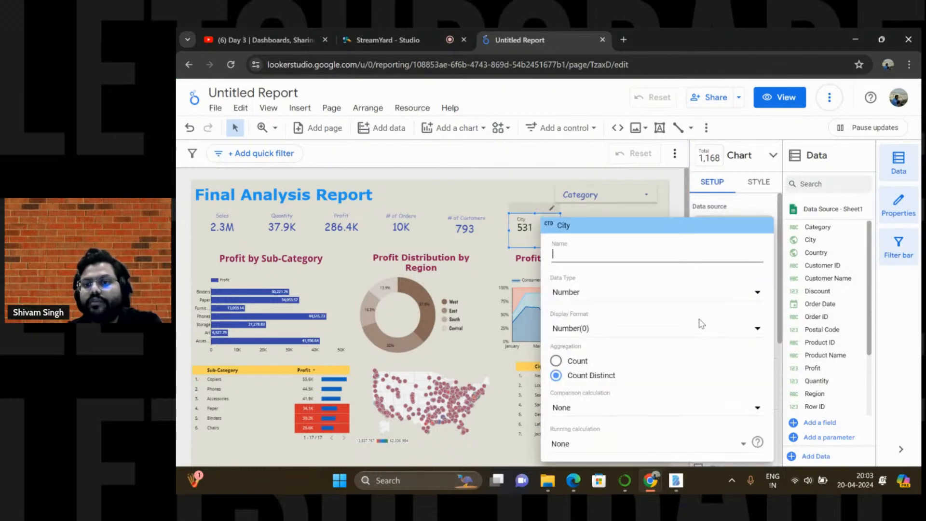
left_click(578, 362)
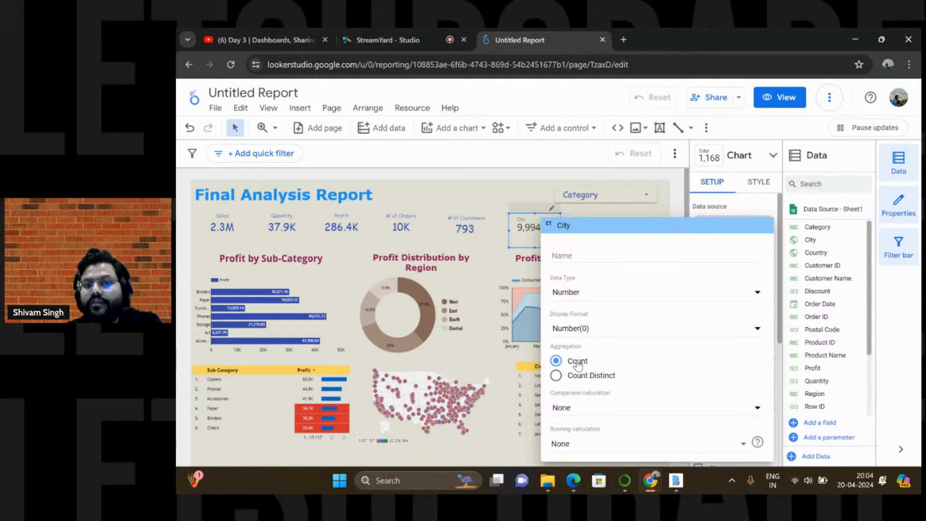
left_click(579, 381)
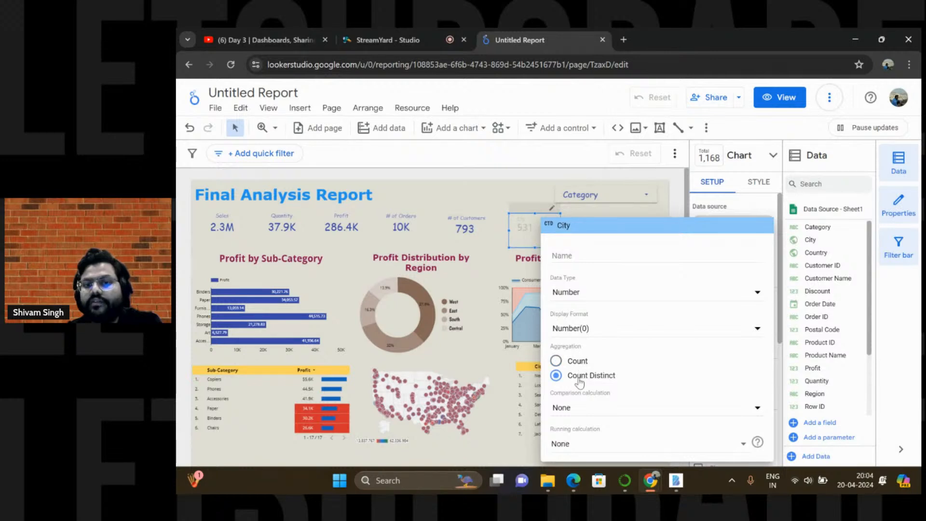
left_click(625, 261)
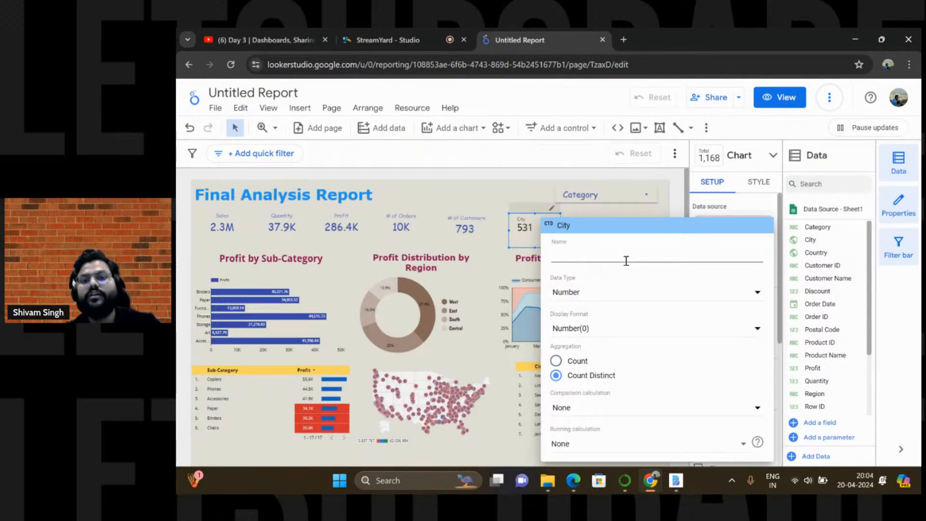
type("#")
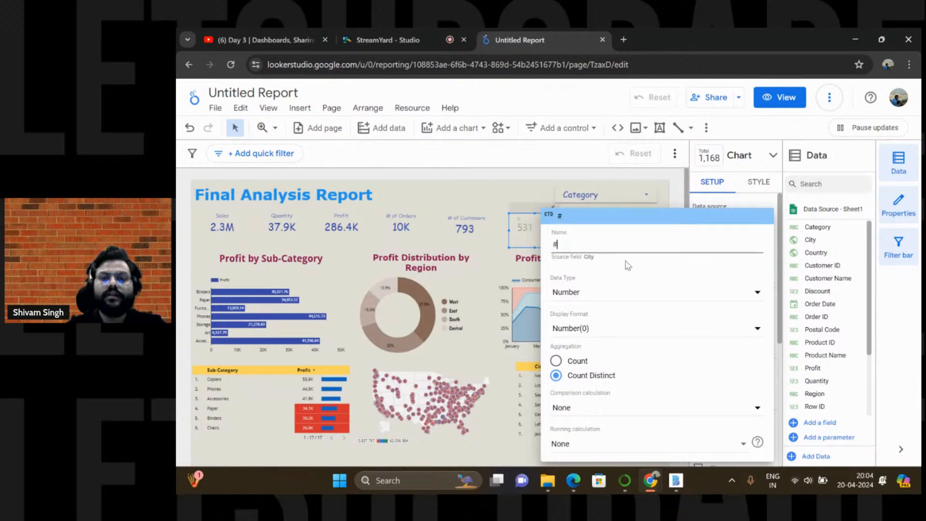
type(" of")
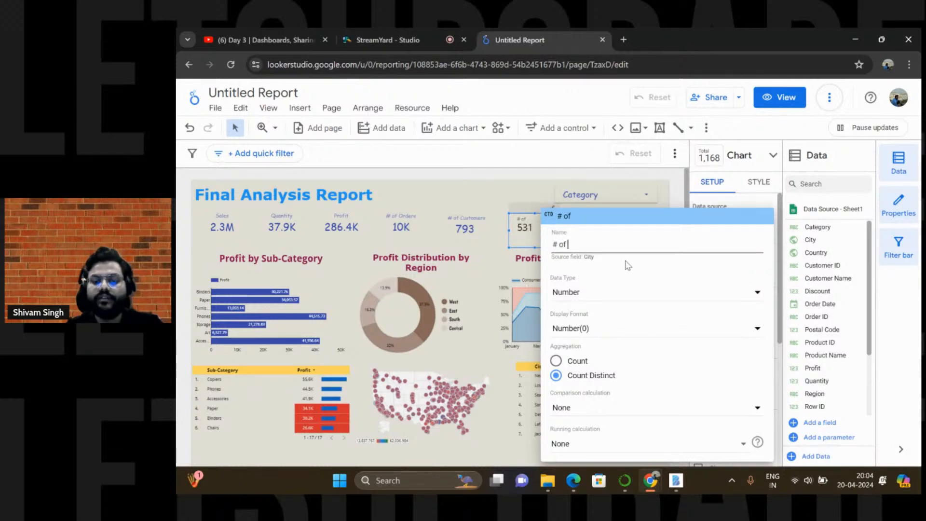
type(" Cityt")
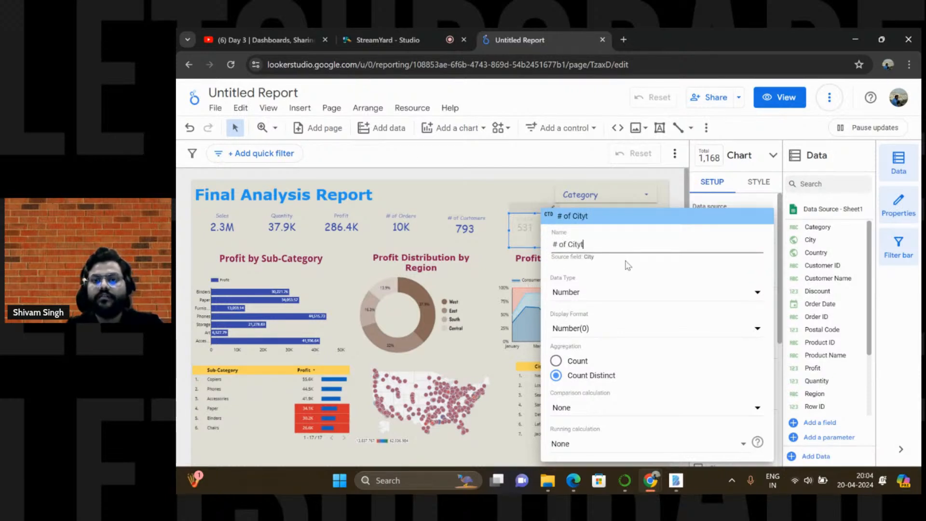
key("Return")
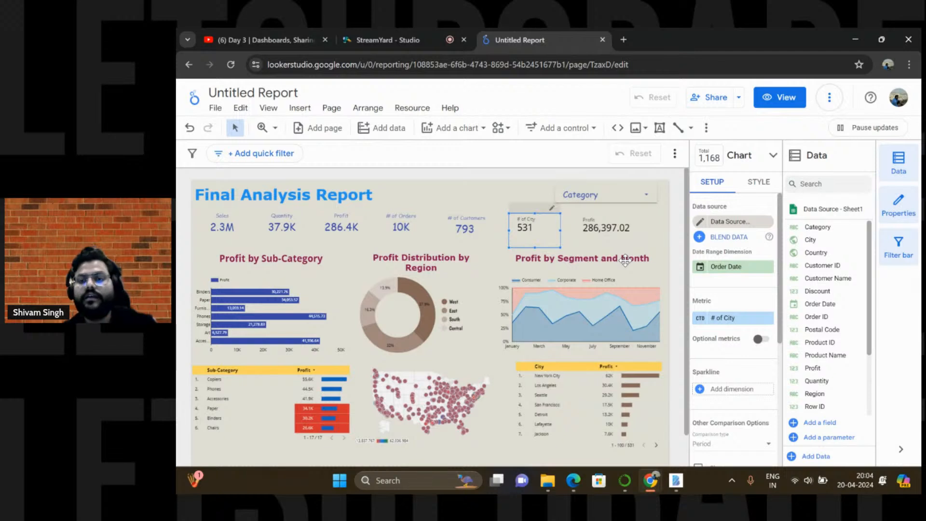
Set the # of City scorecard's label color to dark indigo blue and its font size to 30px
left_click(754, 189)
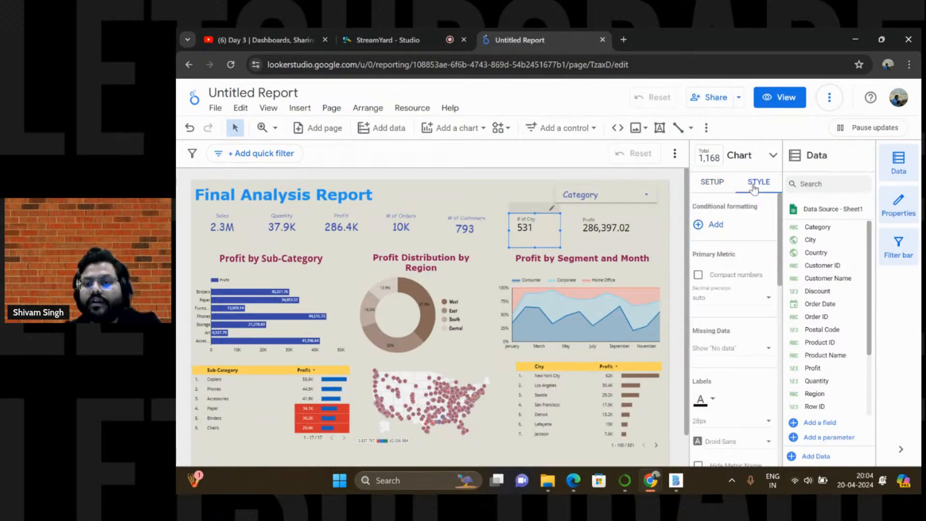
scroll(715, 301, "down", 2)
scroll(715, 301, "down", 1)
left_click(715, 295)
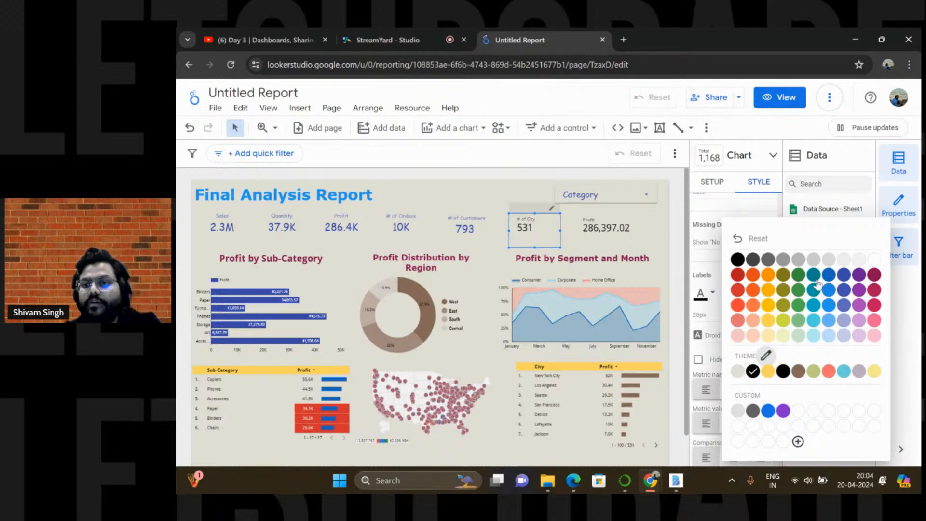
left_click(843, 279)
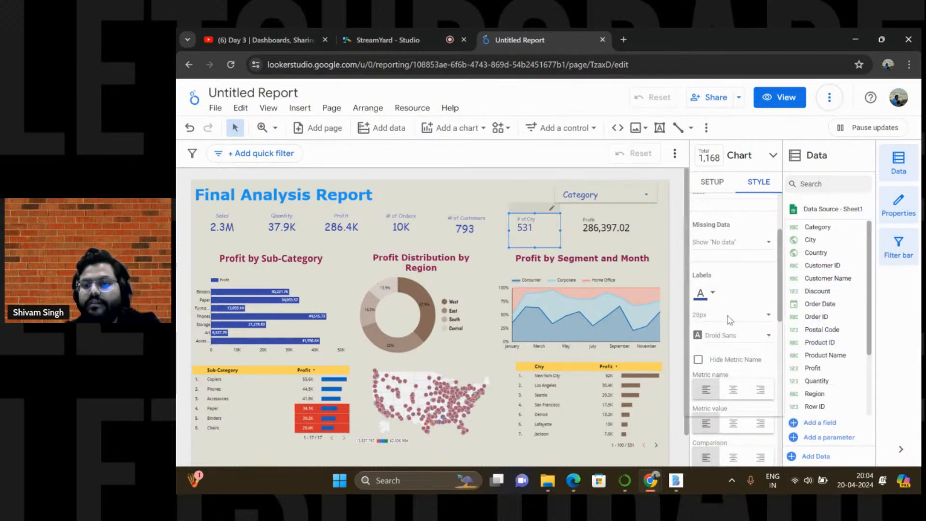
left_click(728, 318)
left_click(722, 343)
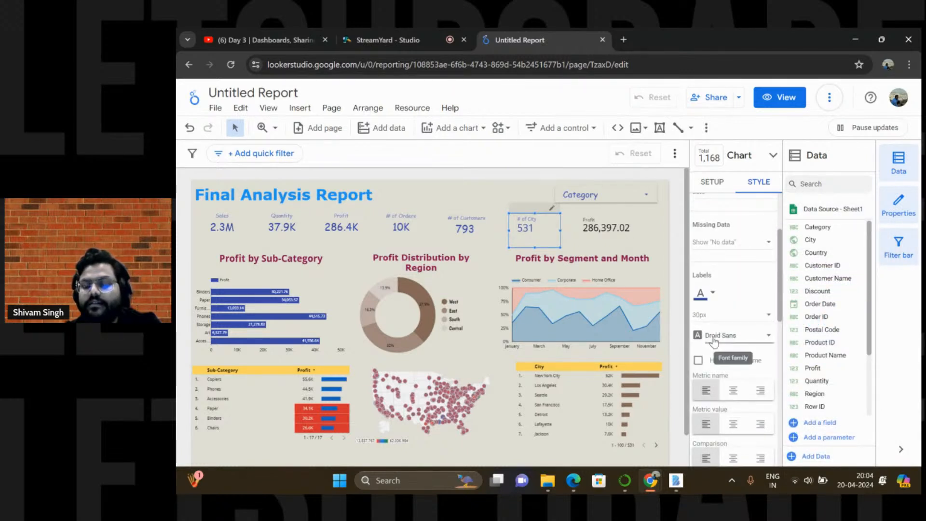
Set the # of City scorecard's font family to Comic Sans MS and center its metric name and value
left_click(716, 345)
scroll(714, 338, "up", 3)
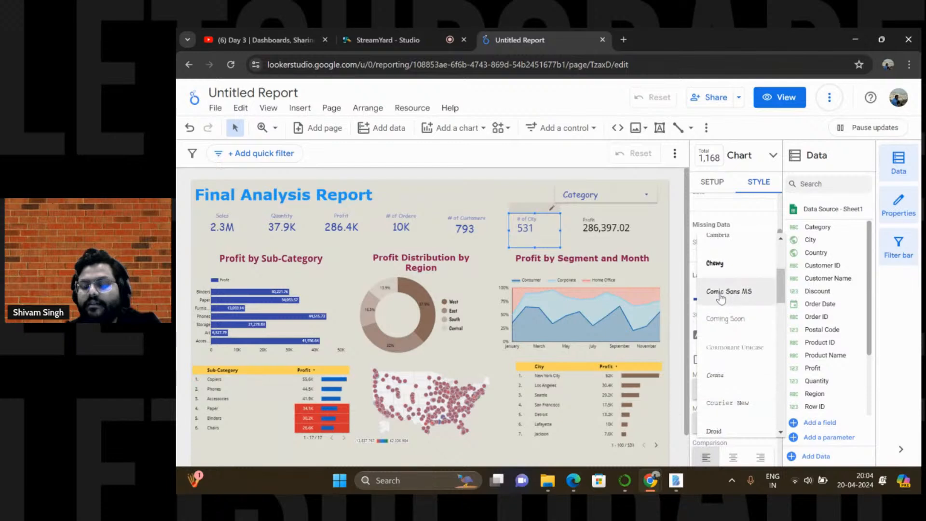
left_click(721, 292)
left_click(732, 398)
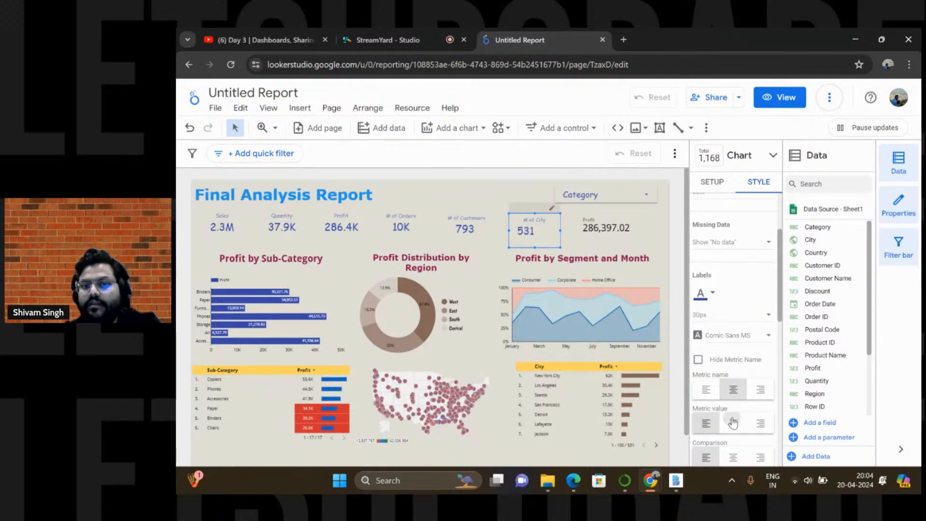
left_click(730, 423)
Replace the metric of the remaining unstyled Profit scorecard with the Product Name field
left_click(616, 224)
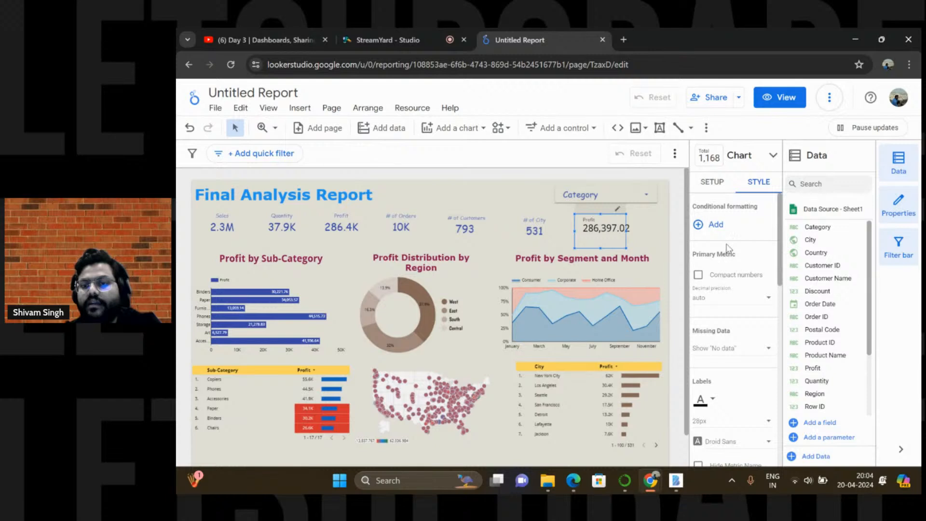
left_click(712, 183)
left_click_drag(815, 329, 813, 359)
scroll(813, 359, "down", 3)
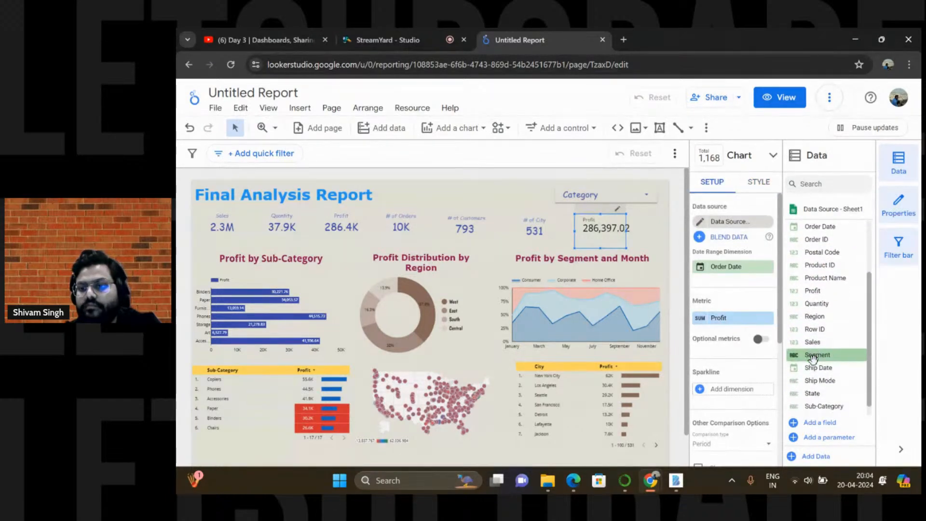
scroll(812, 359, "up", 3)
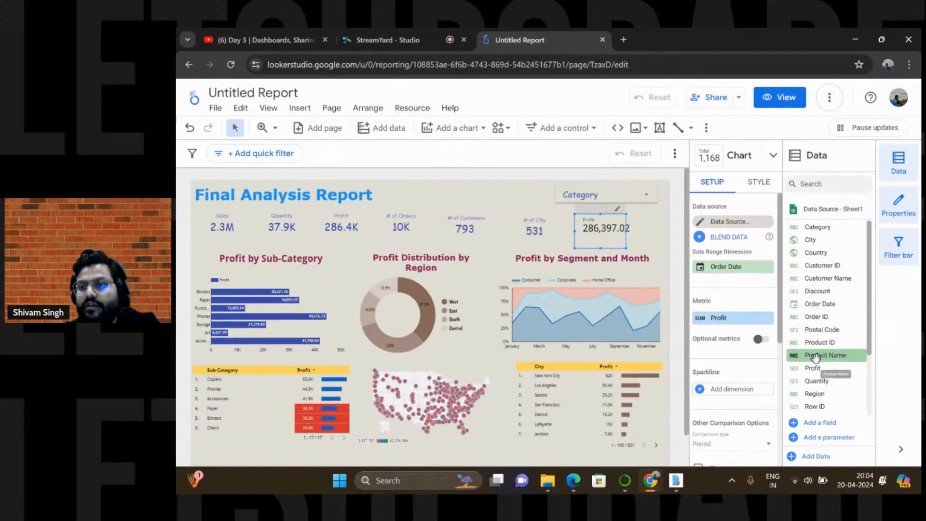
left_click_drag(814, 356, 704, 327)
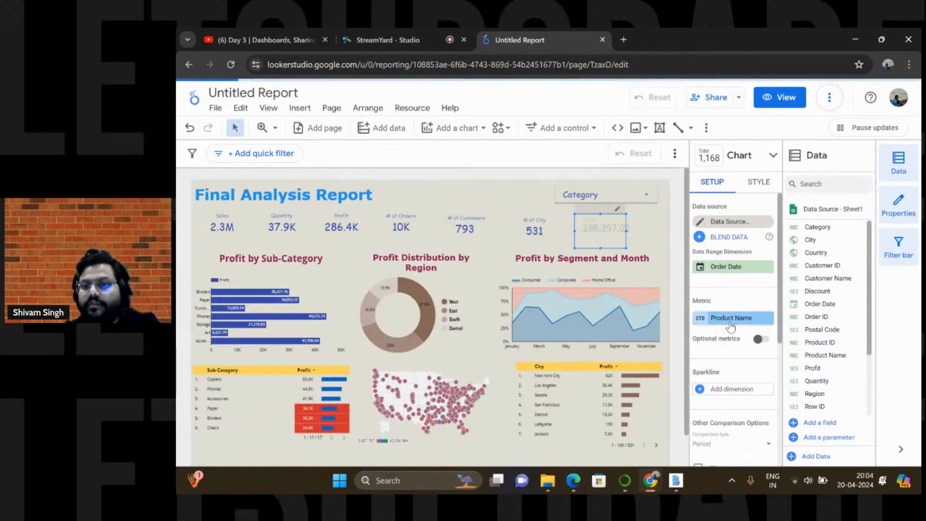
Name the Product Name metric "# of Products" in the last scorecard
left_click(702, 320)
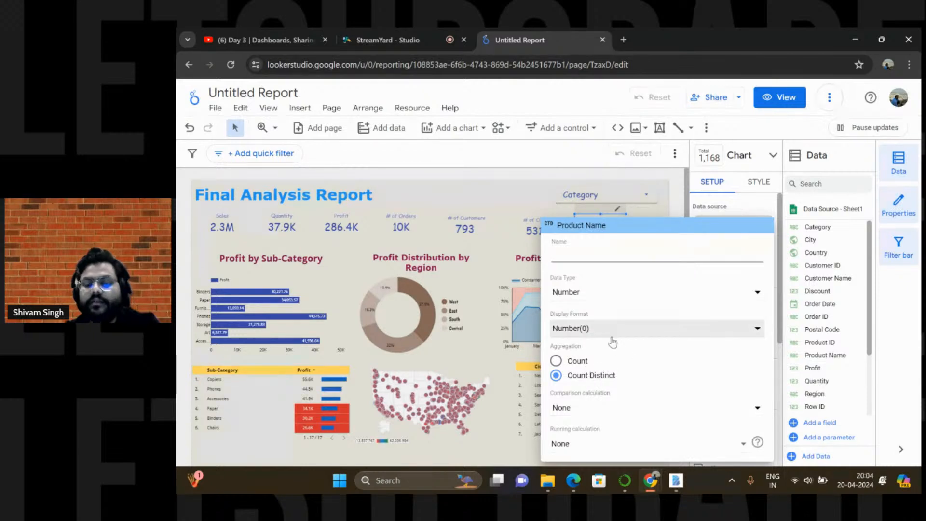
type("# of P")
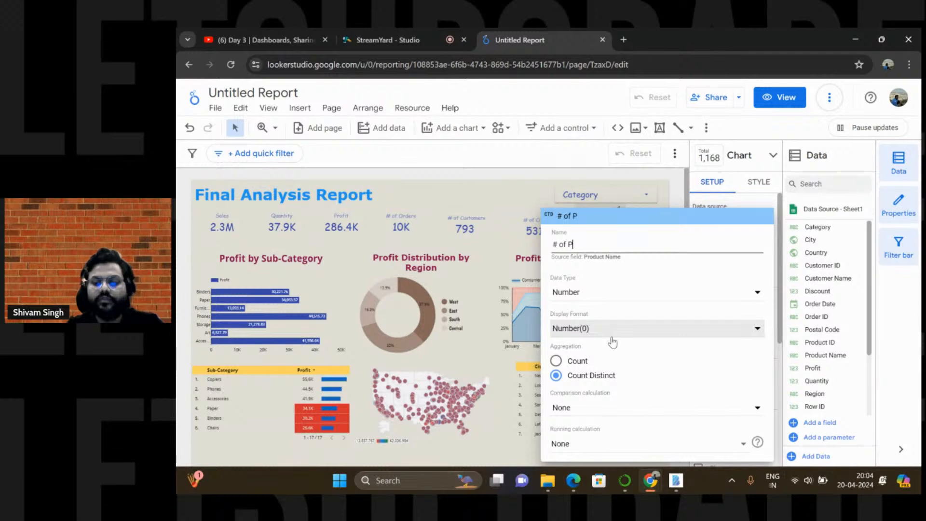
type("roducts")
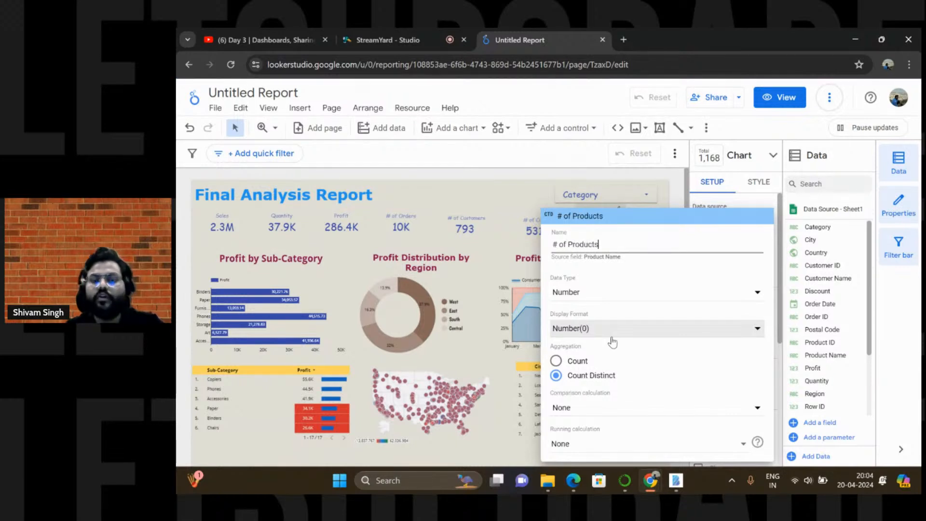
left_click(497, 236)
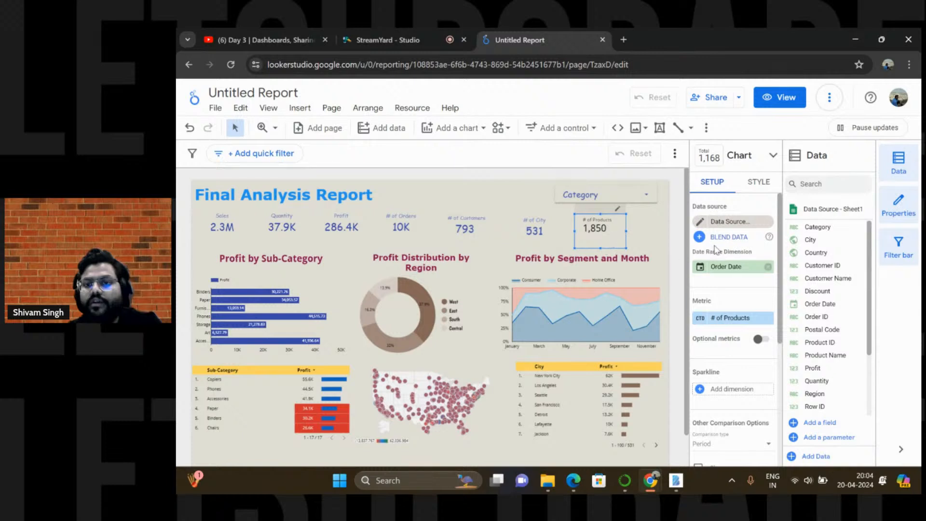
Try compact number formatting on the # of Products scorecard and turn it back off
left_click(747, 191)
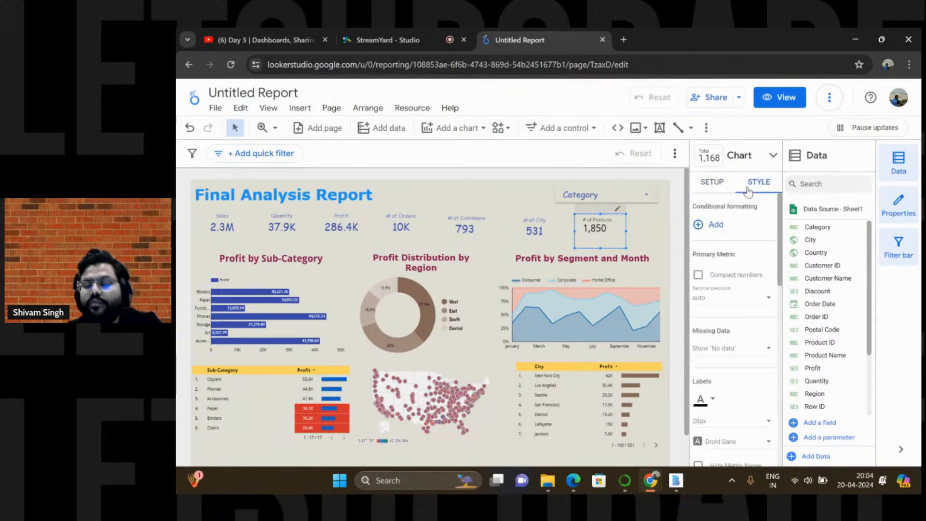
left_click(697, 274)
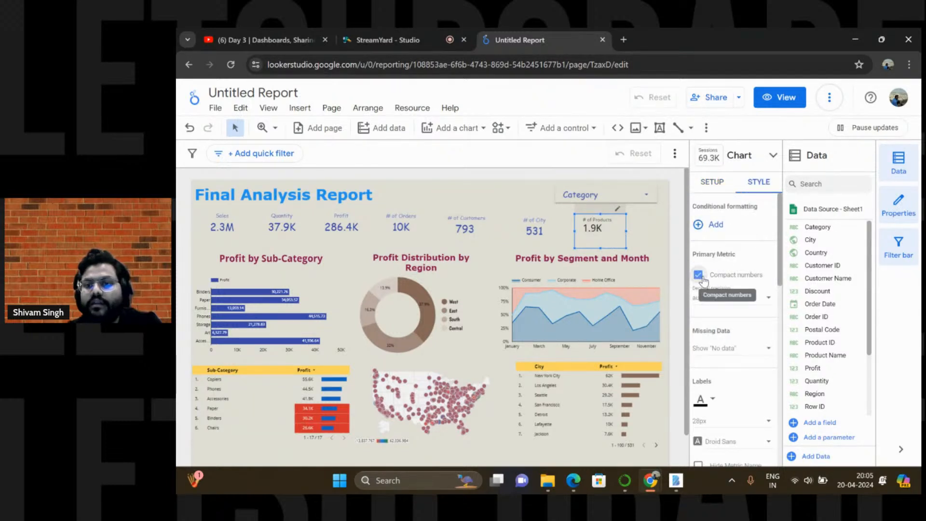
scroll(718, 348, "down", 1)
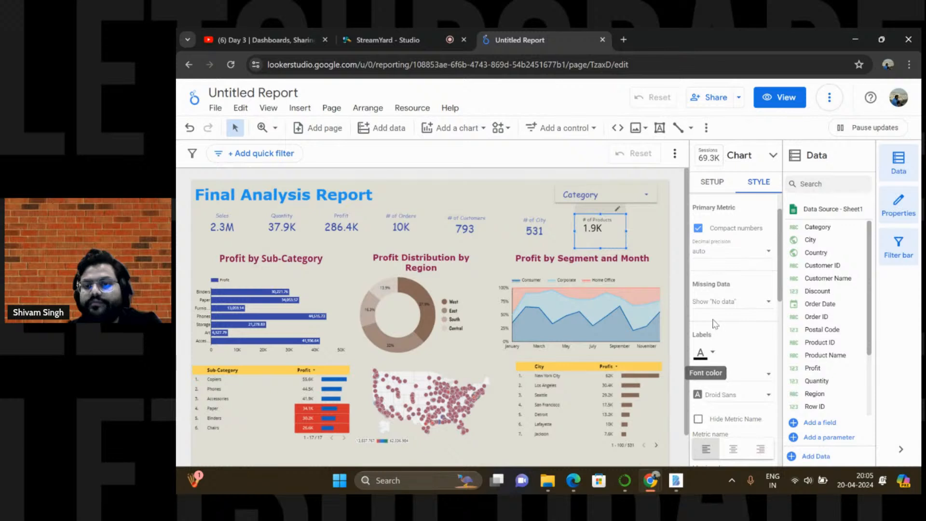
left_click(698, 227)
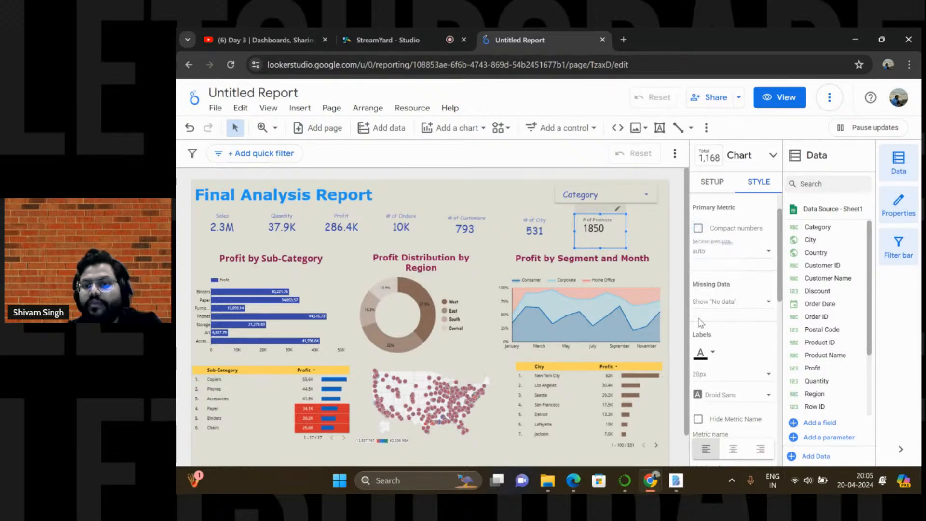
Set the # of Products scorecard's label color to dark indigo blue and its font size to 30px
left_click(713, 356)
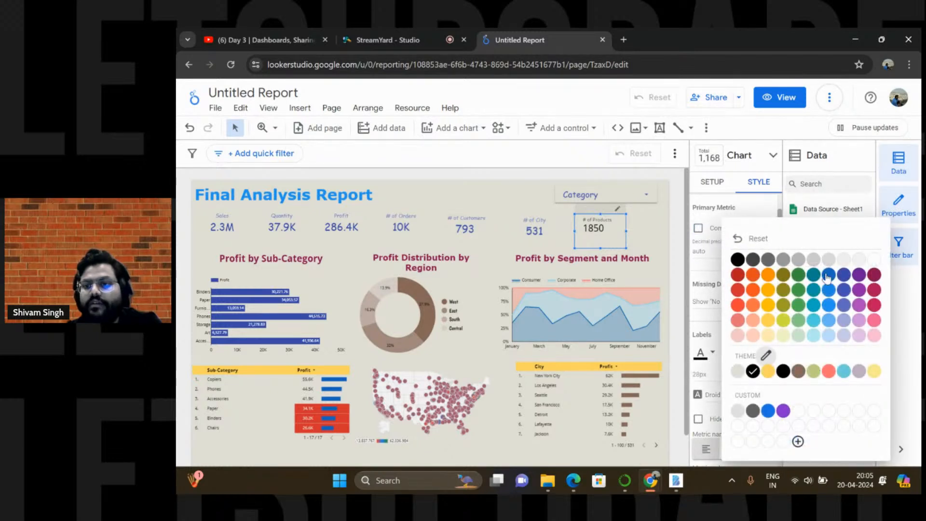
left_click(844, 282)
scroll(744, 321, "down", 2)
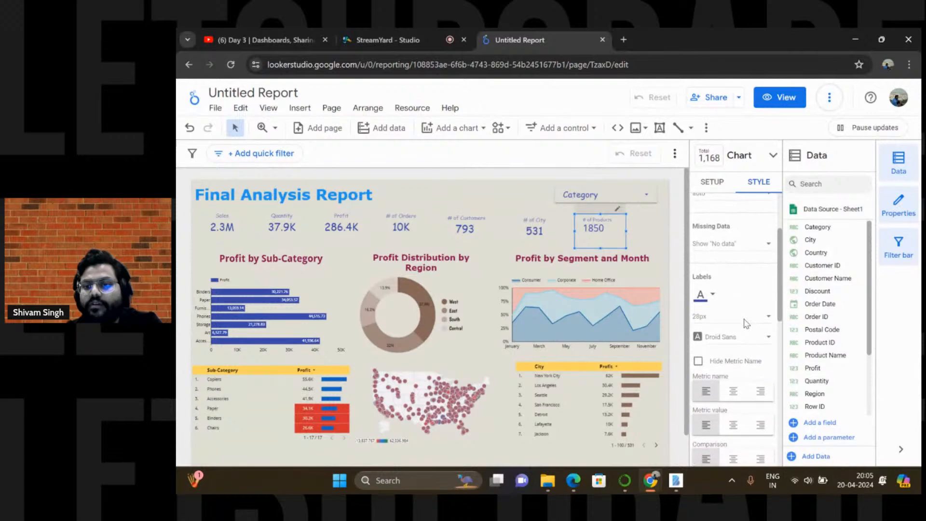
left_click(745, 315)
left_click(730, 355)
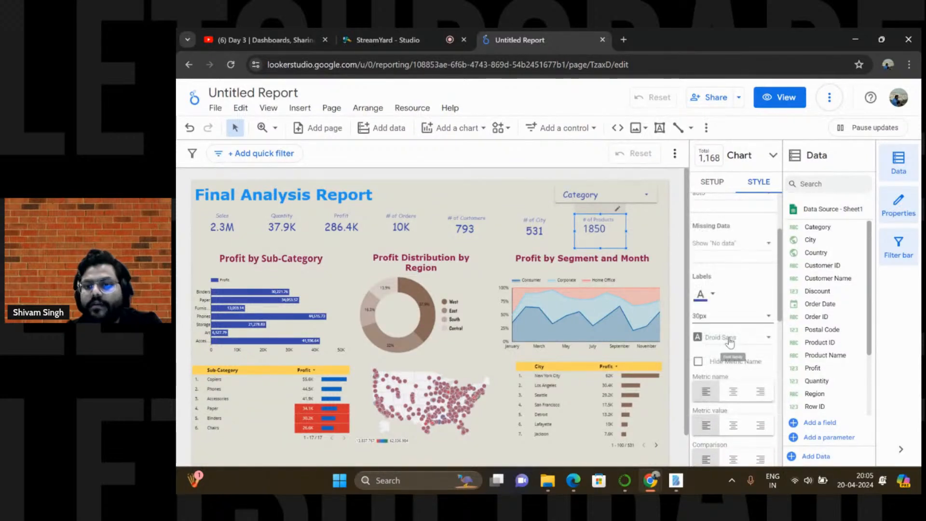
Set the # of Products scorecard's label font to Comic Sans MS and center its metric name and metric value
left_click(734, 341)
scroll(725, 324, "up", 3)
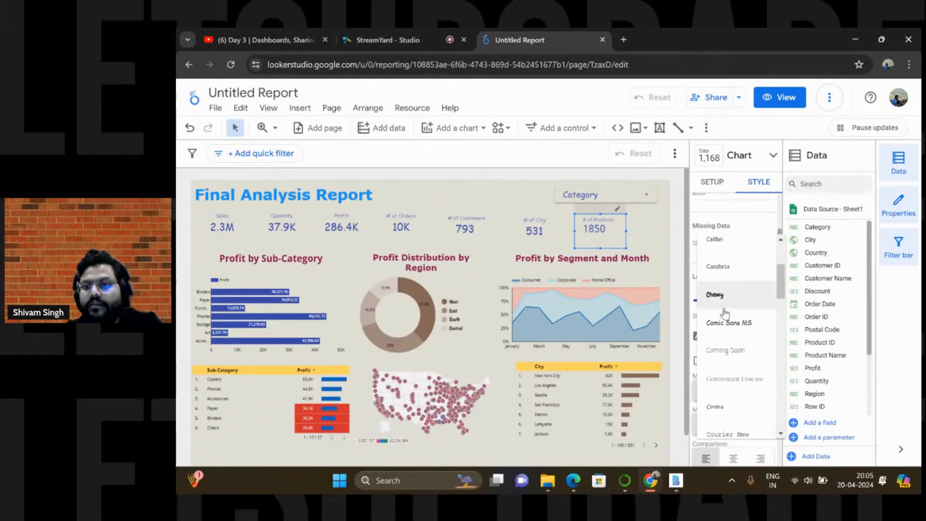
left_click(725, 324)
left_click(732, 391)
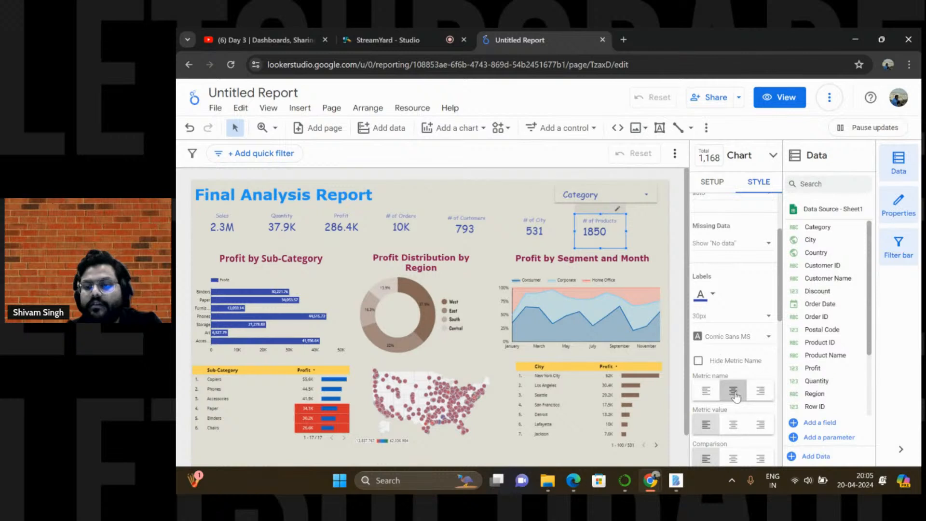
left_click(733, 424)
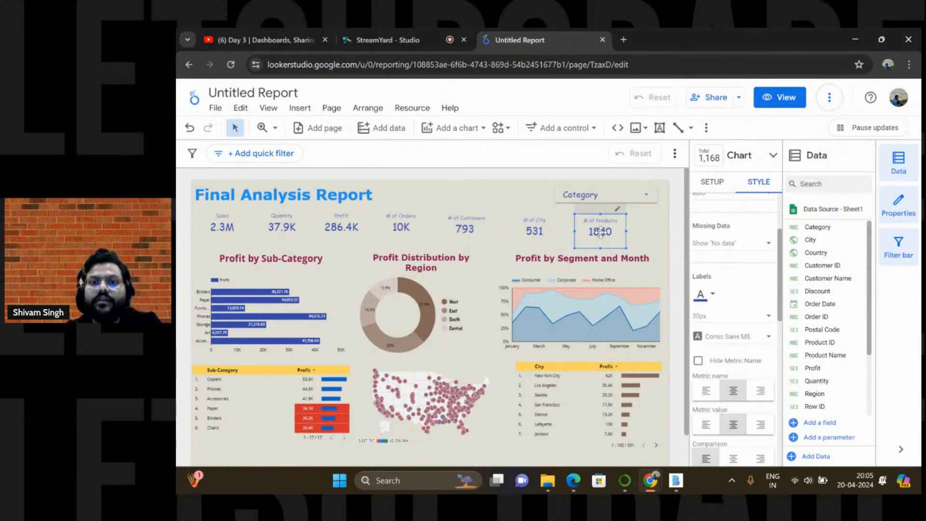
left_click(635, 225)
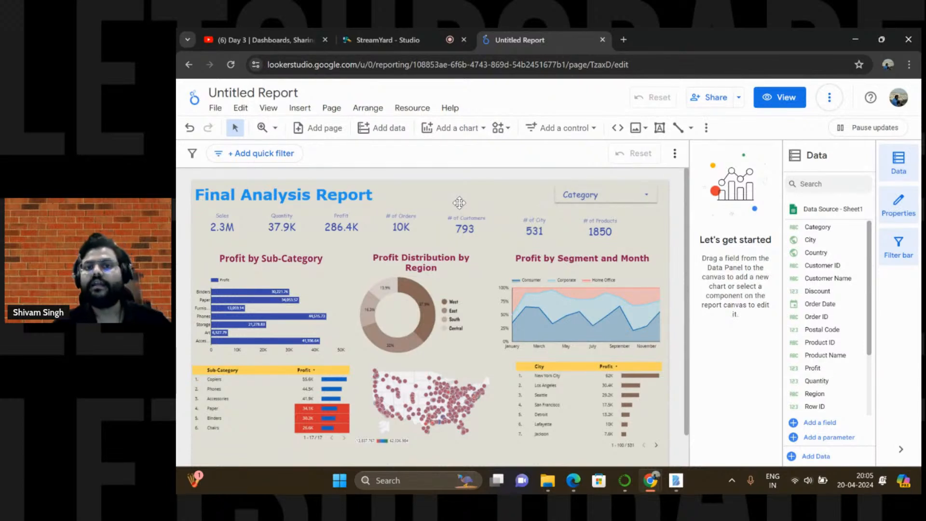
Add a slider control between the report title and the Category filter and reduce its height to fit the header
left_click(551, 130)
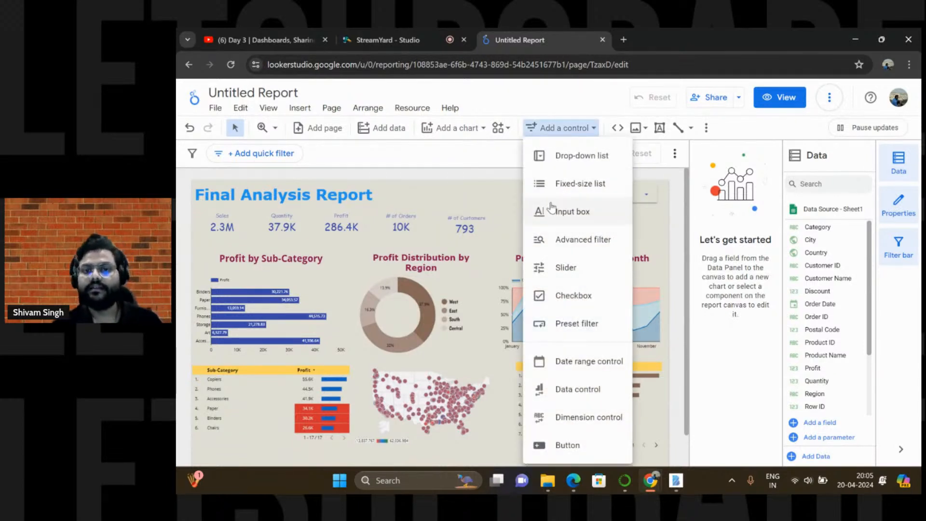
left_click(557, 265)
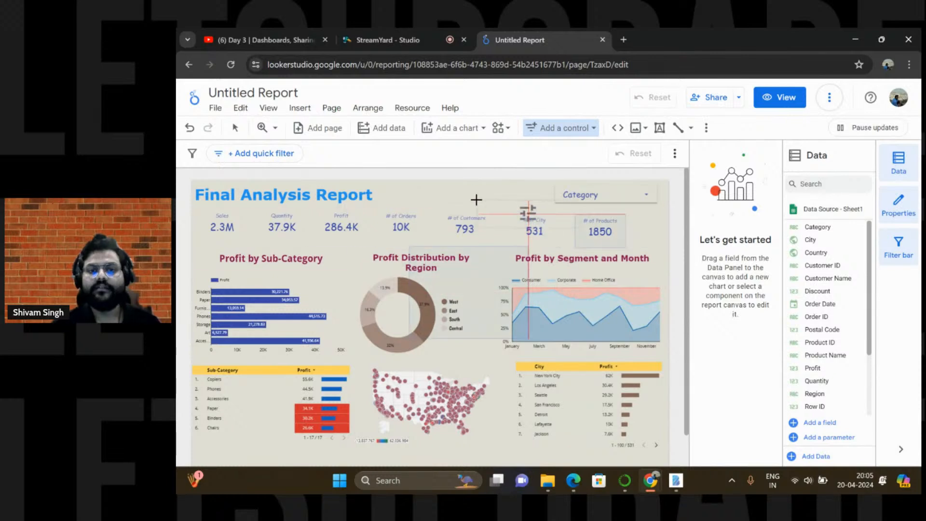
left_click(424, 183)
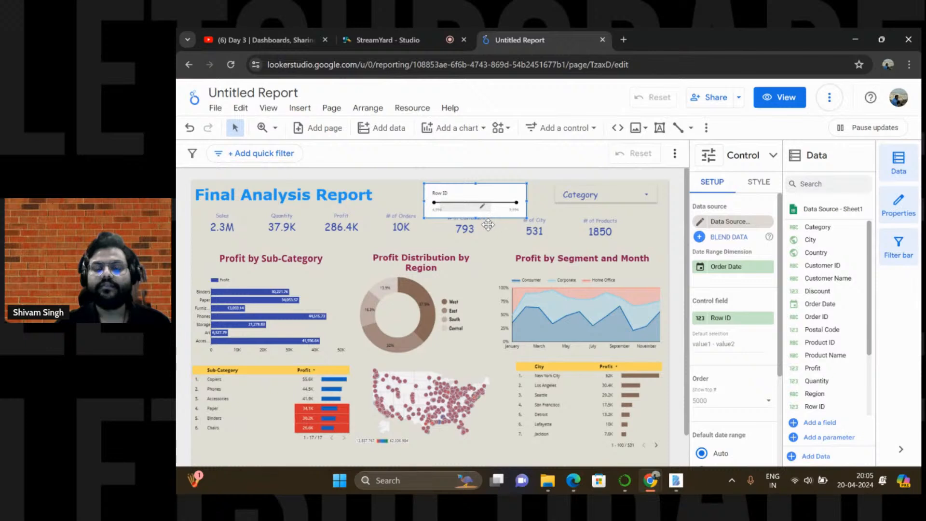
left_click_drag(475, 217, 475, 207)
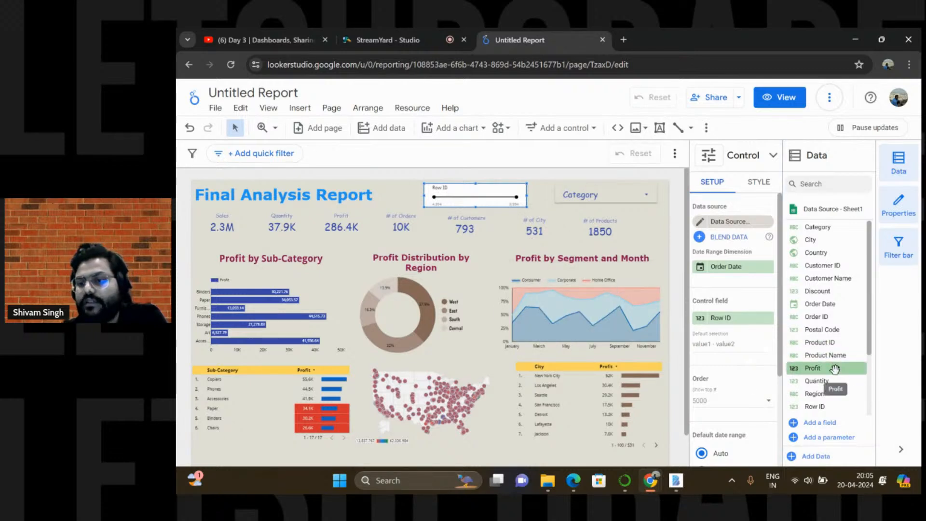
Try Order Date and Product Name as the slider's control field, then restore Row ID
scroll(834, 369, "down", 1)
scroll(834, 368, "down", 5)
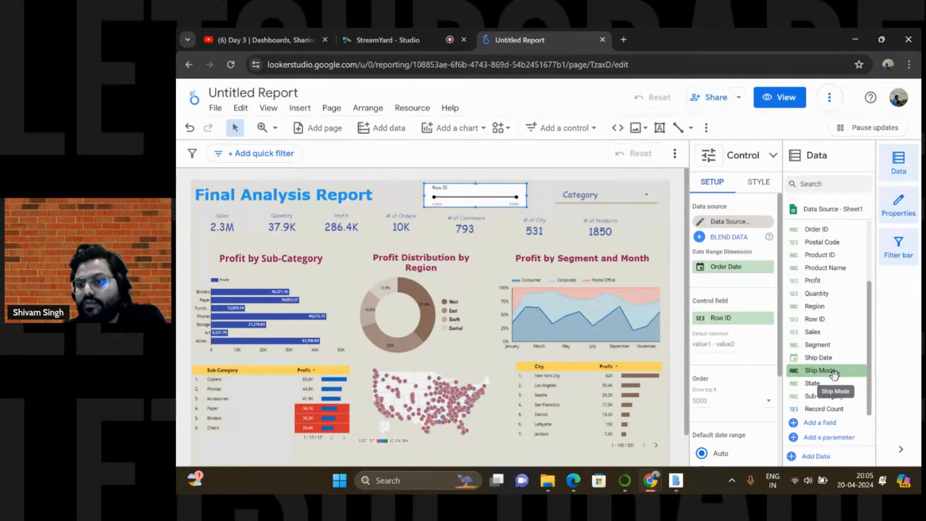
scroll(834, 389, "up", 5)
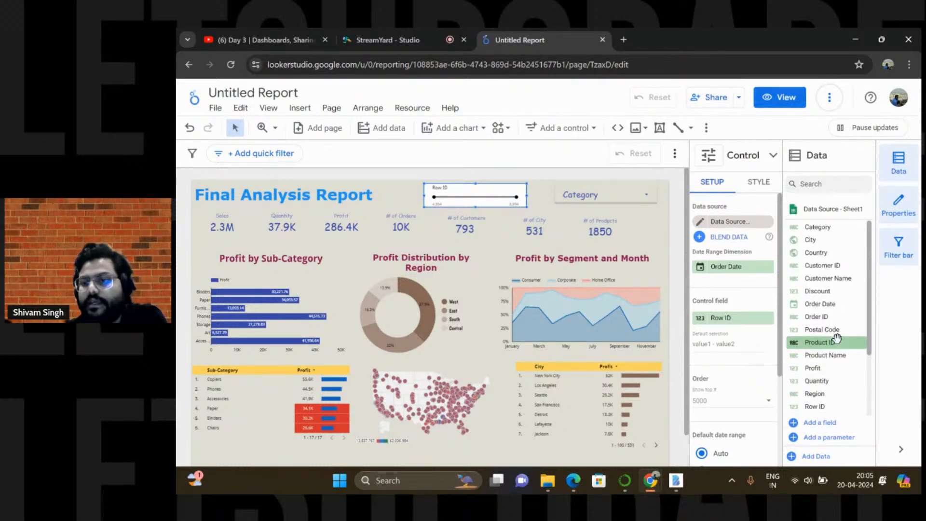
left_click_drag(820, 305, 728, 327)
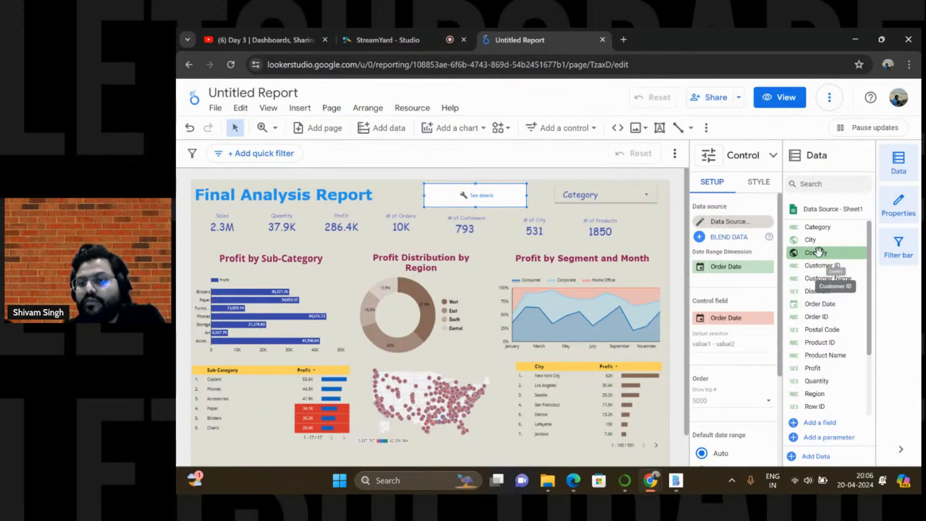
scroll(826, 336, "down", 1)
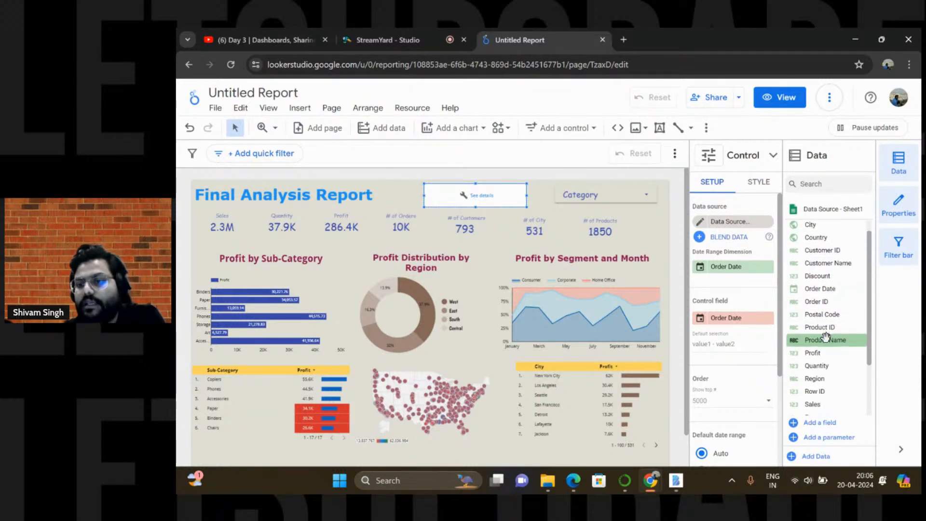
left_click_drag(826, 336, 730, 318)
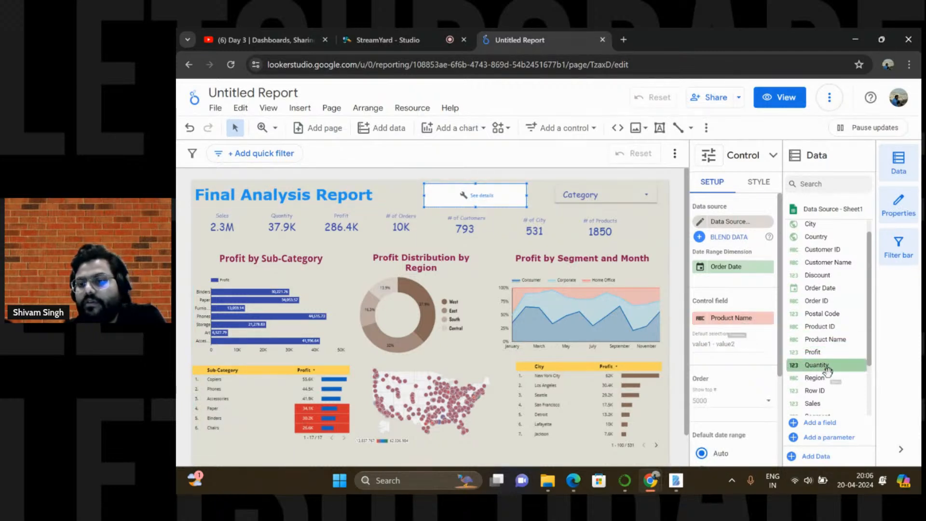
scroll(820, 362, "down", 2)
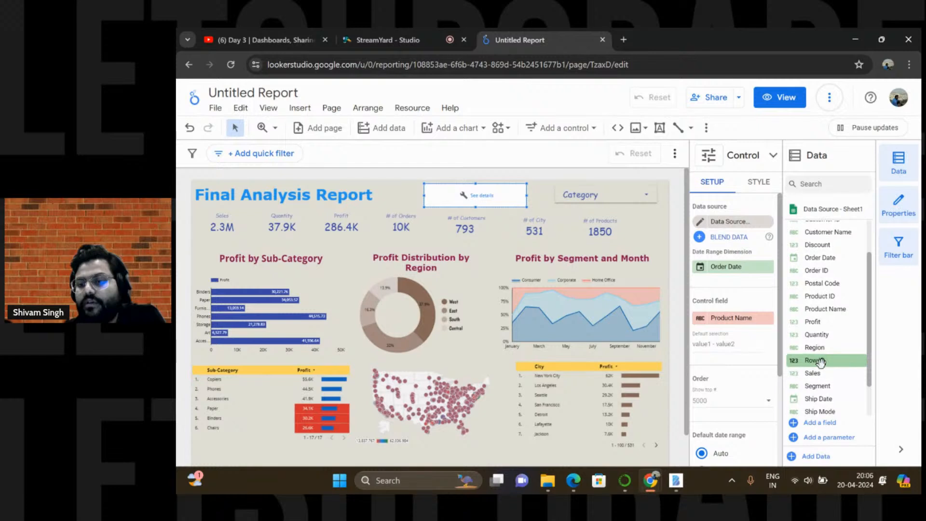
left_click_drag(820, 361, 738, 326)
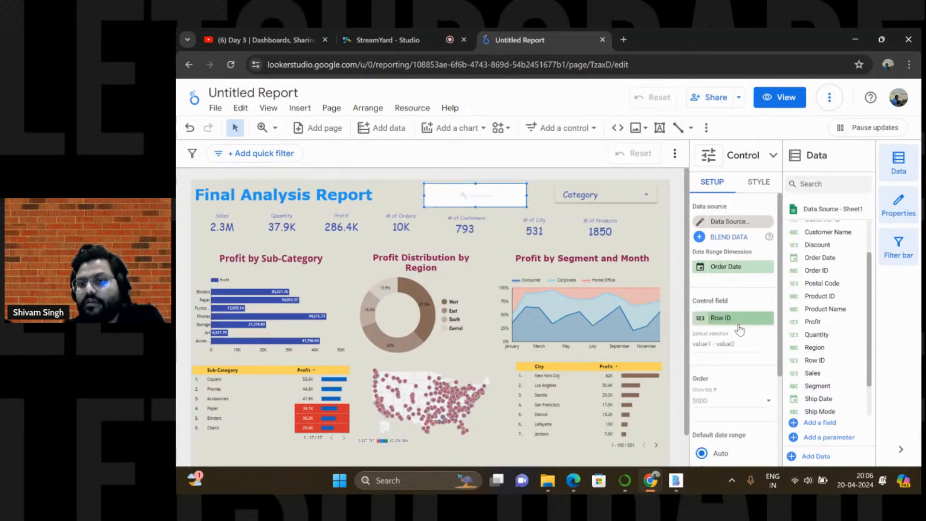
Replace the slider's control field with Profit
scroll(812, 346, "down", 2)
scroll(812, 346, "down", 1)
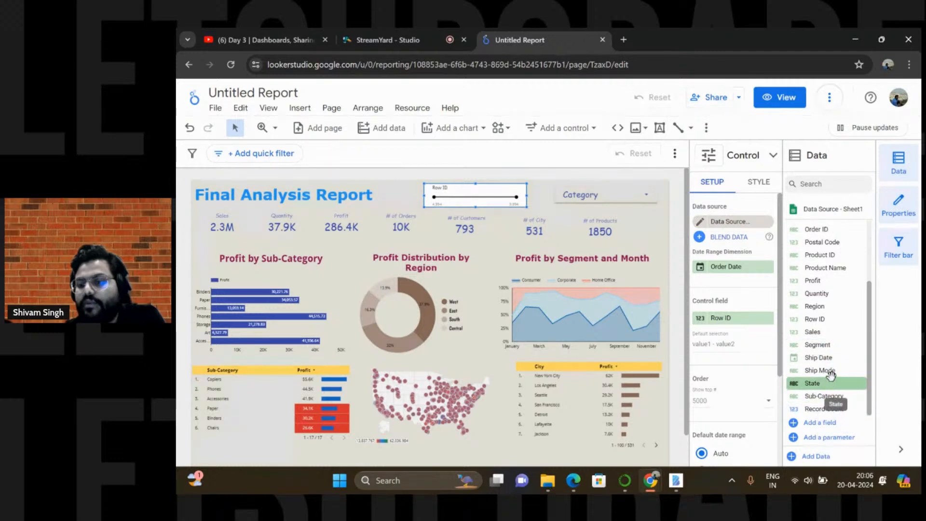
scroll(830, 371, "up", 7)
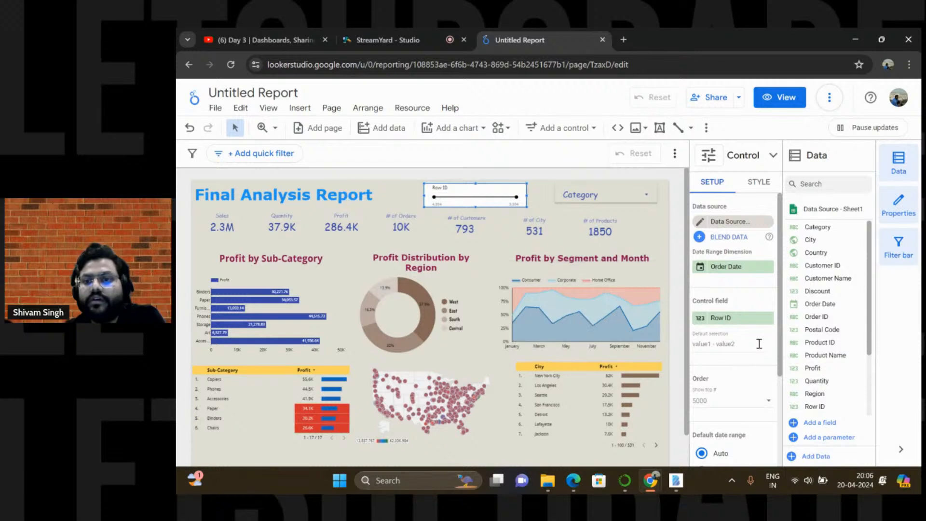
scroll(810, 366, "down", 2)
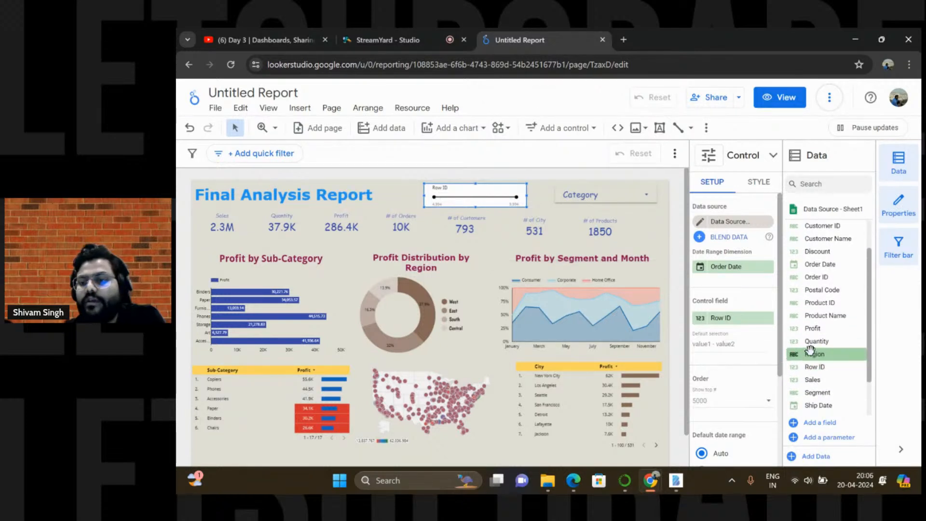
left_click_drag(810, 330, 718, 327)
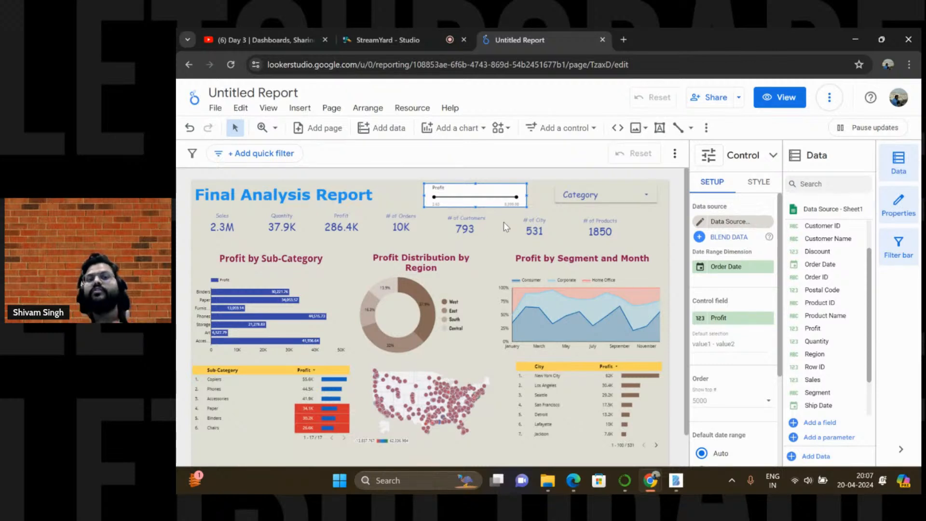
Set the Profit slider's text color to dark indigo blue and its font to Comic Sans MS
left_click(758, 181)
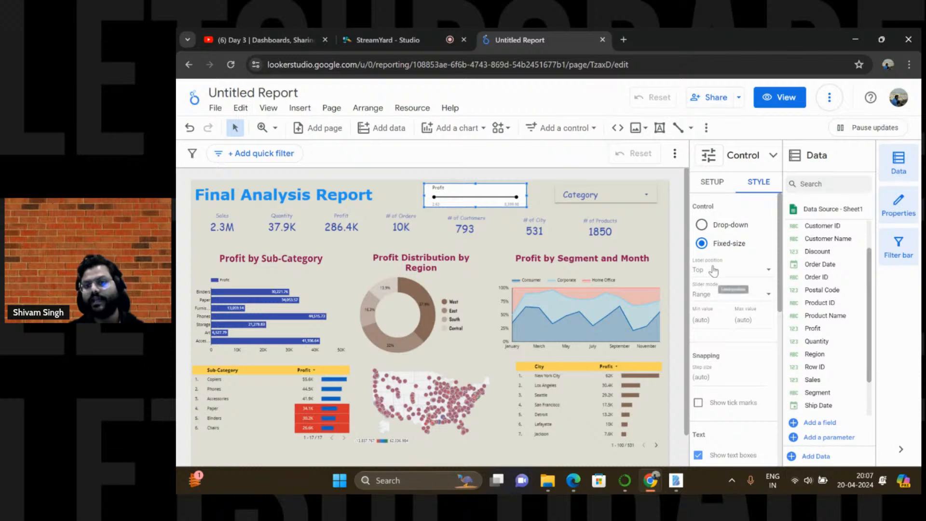
scroll(715, 277, "down", 1)
scroll(715, 277, "down", 5)
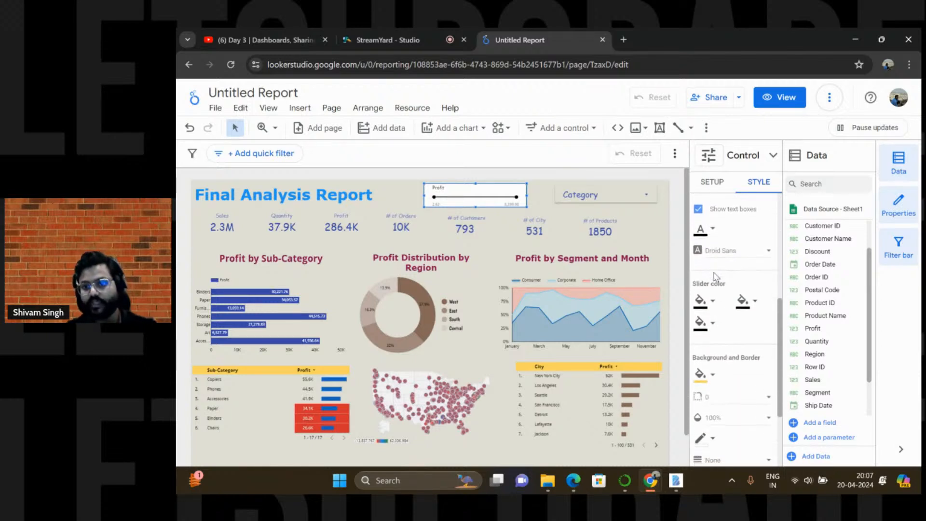
scroll(715, 321, "up", 2)
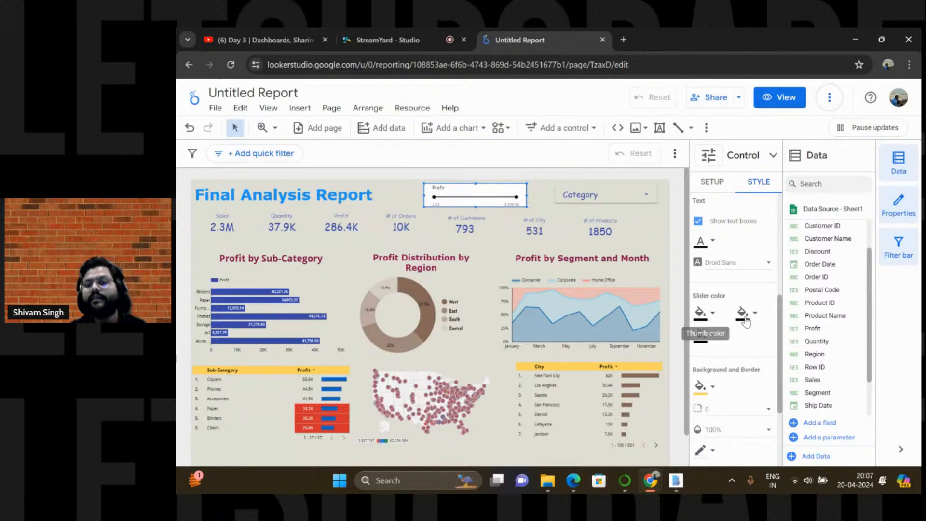
scroll(713, 344, "up", 2)
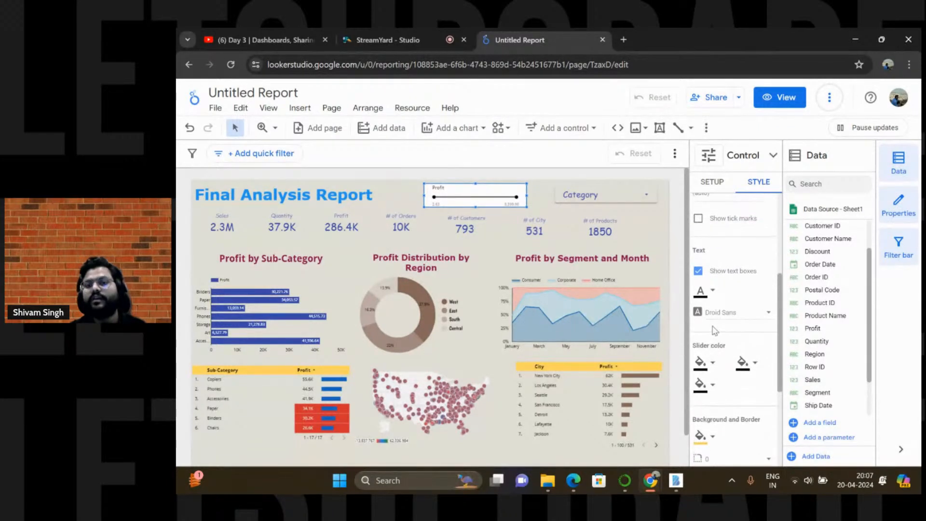
left_click(713, 293)
left_click(842, 309)
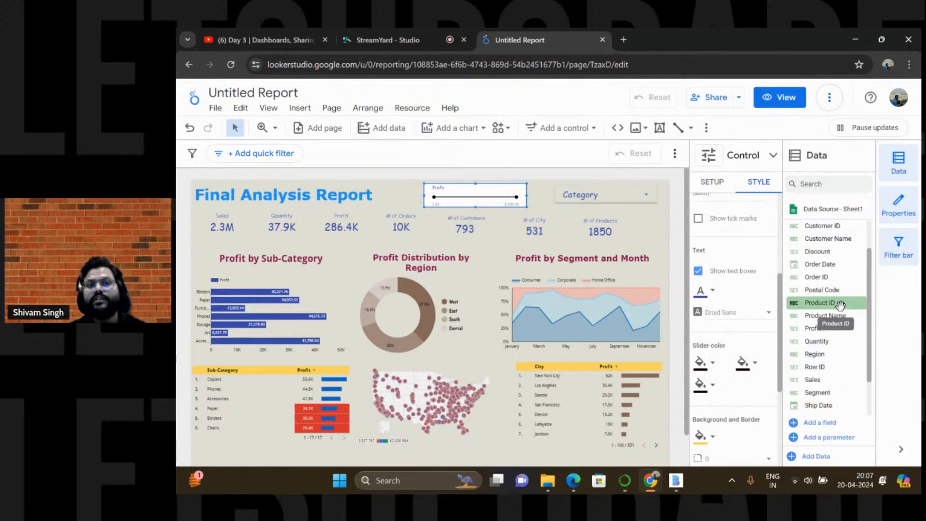
left_click(732, 315)
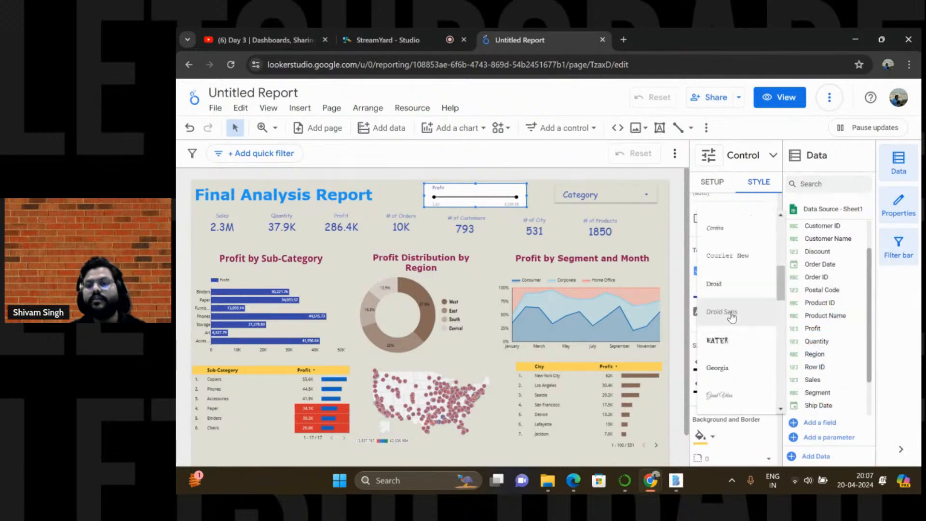
scroll(731, 316, "up", 3)
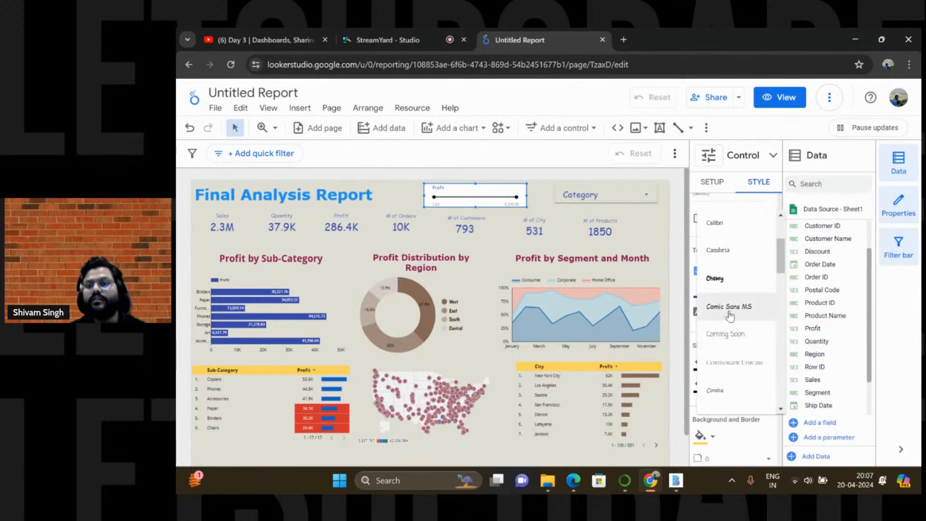
left_click(730, 308)
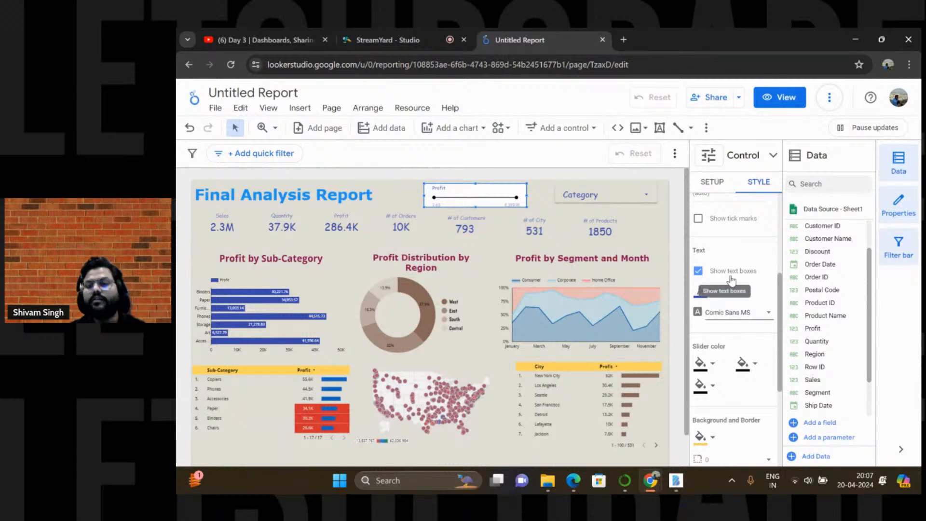
Make the Profit slider's background transparent and deselect the control
scroll(735, 323, "up", 3)
scroll(736, 326, "up", 2)
scroll(736, 321, "down", 5)
scroll(737, 322, "down", 2)
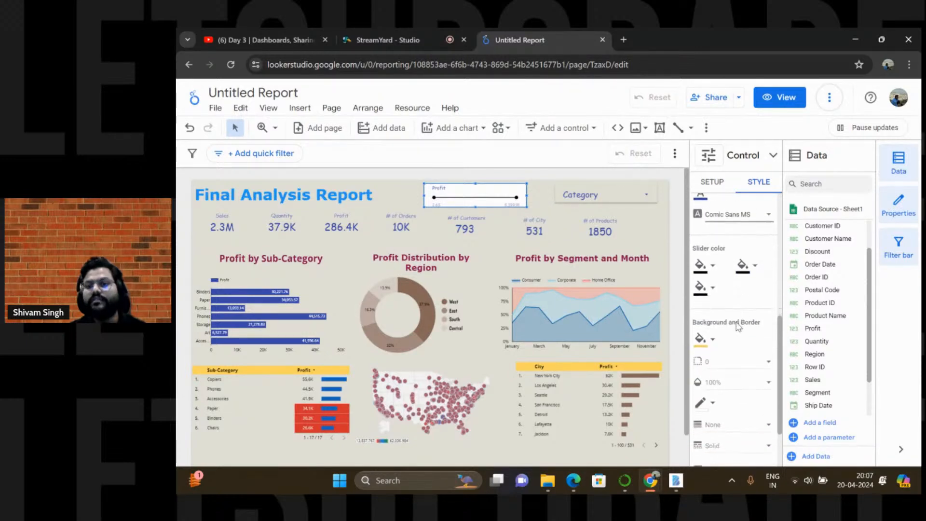
left_click(711, 320)
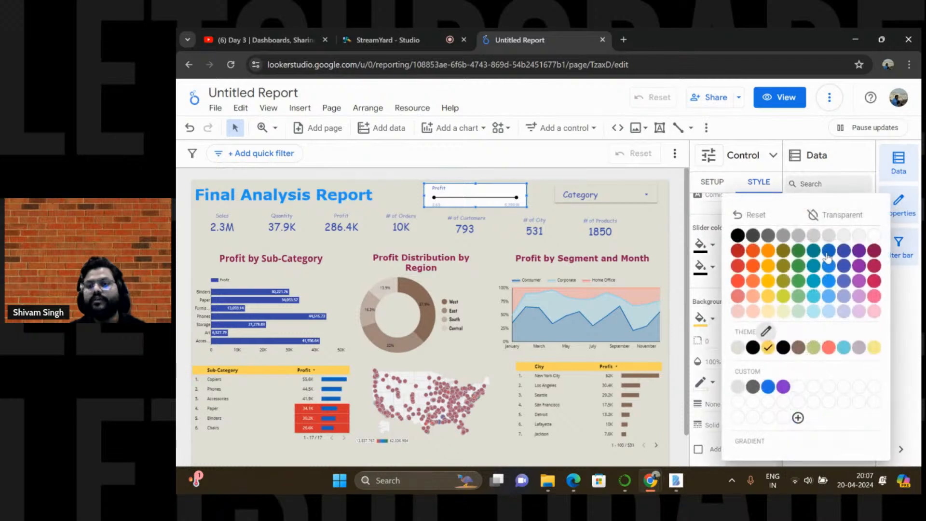
left_click(848, 216)
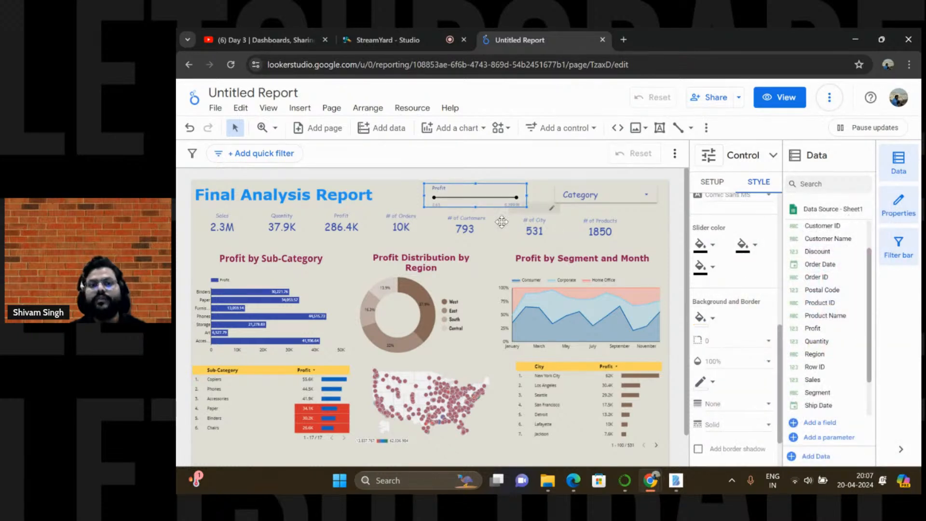
left_click(402, 191)
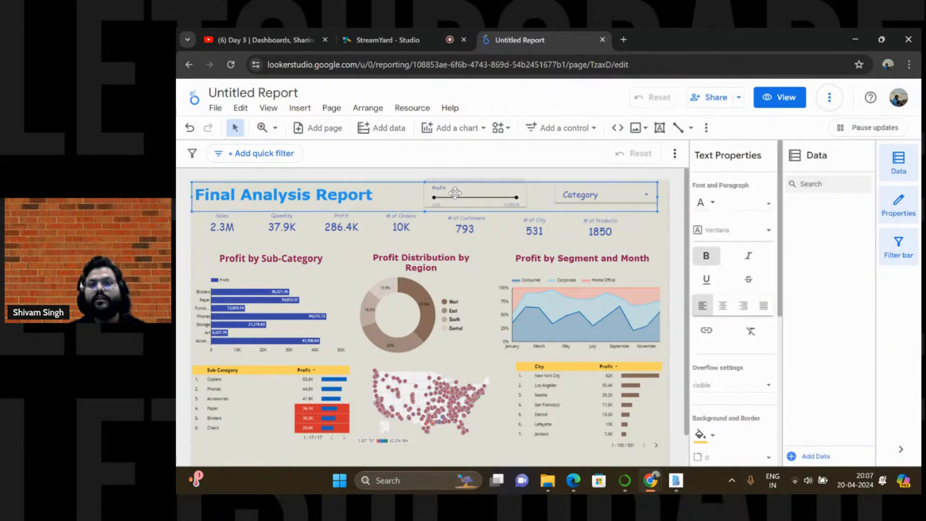
Try filtering the report to profits of at least 4100 with the Profit slider, then restore its full range
left_click(437, 198)
left_click_drag(437, 197, 442, 195)
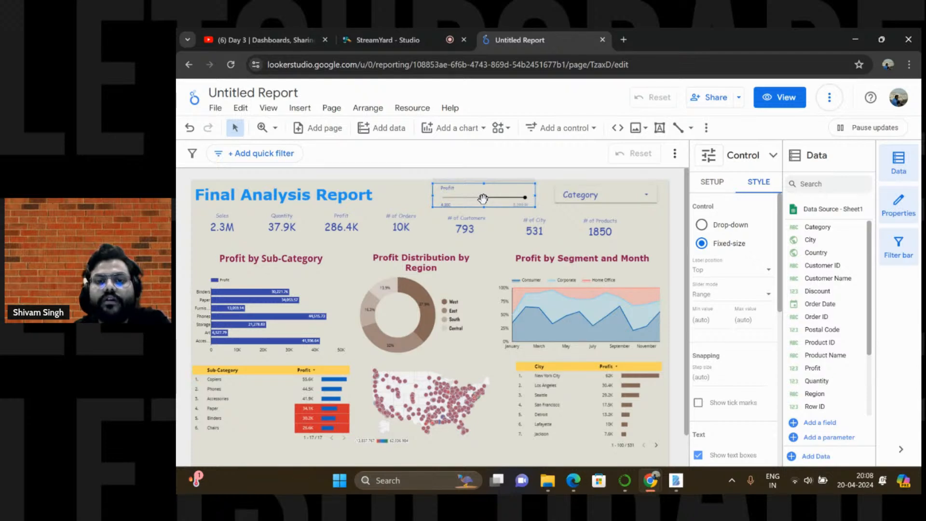
mouse_move(483, 198)
left_mouse_down()
mouse_move(414, 191)
mouse_move(482, 199)
left_mouse_up()
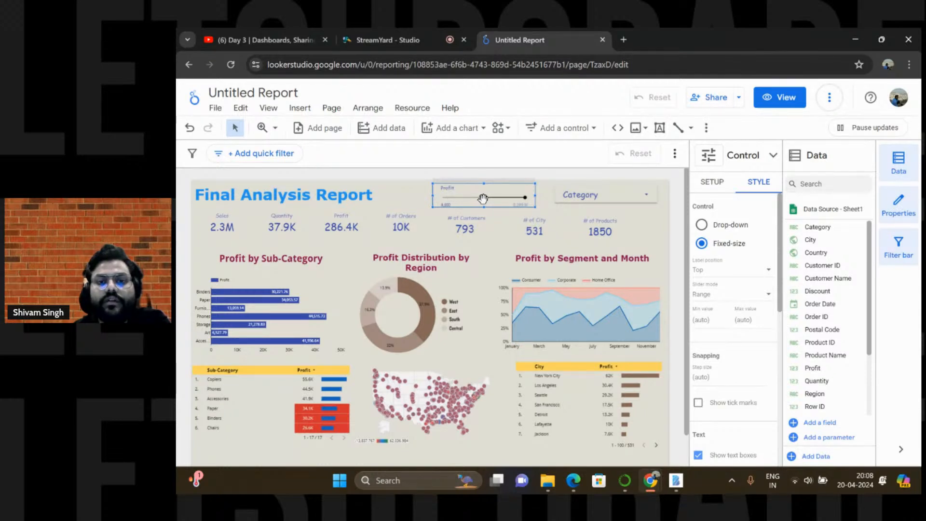
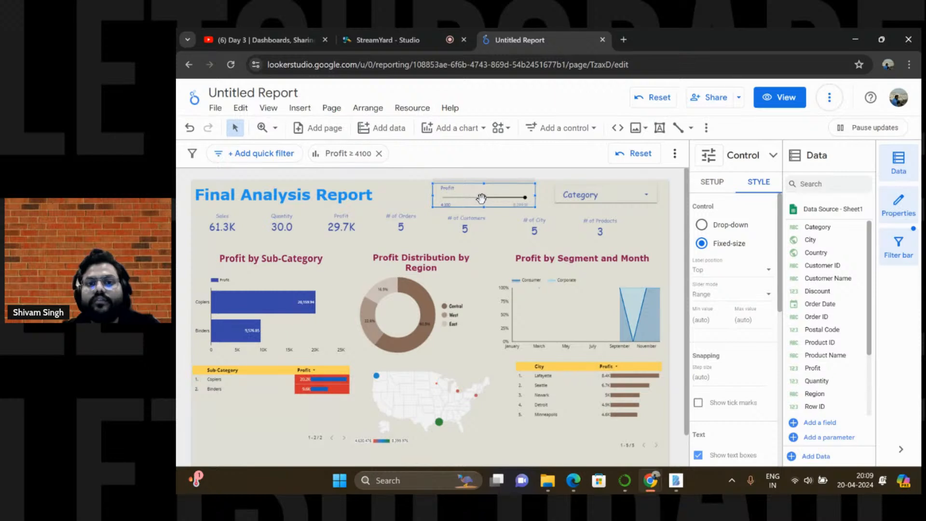
left_click_drag(483, 201, 414, 201)
left_click(412, 201)
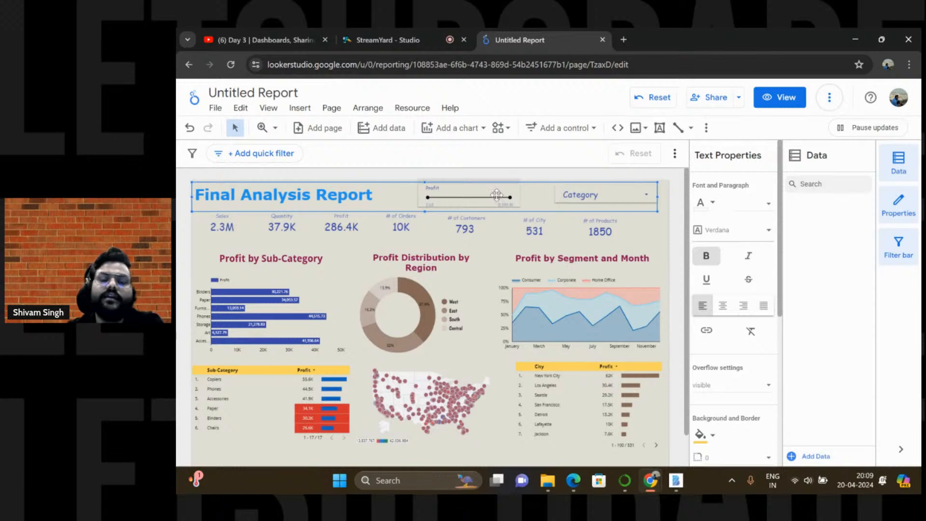
Move the Profit slider closer to the Category filter and place a checkbox control beside the report title
left_click_drag(496, 194, 535, 200)
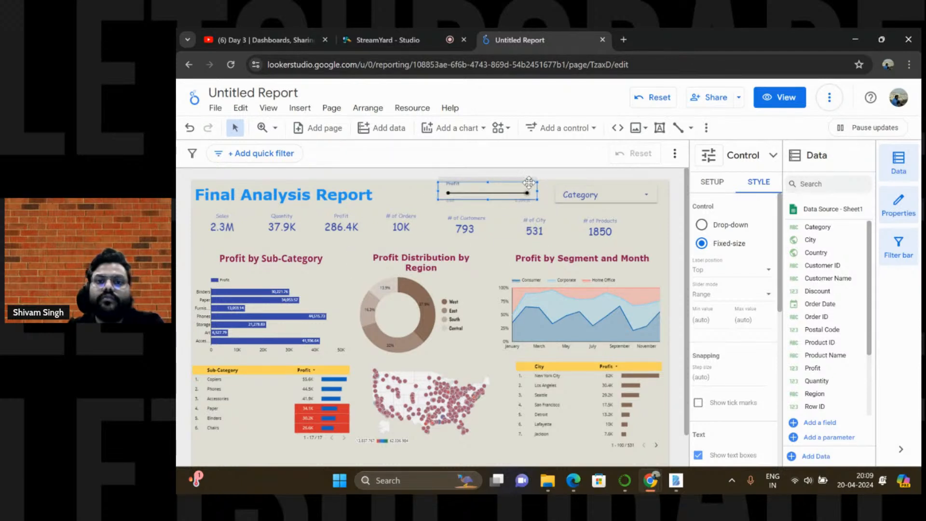
left_click_drag(525, 191, 532, 188)
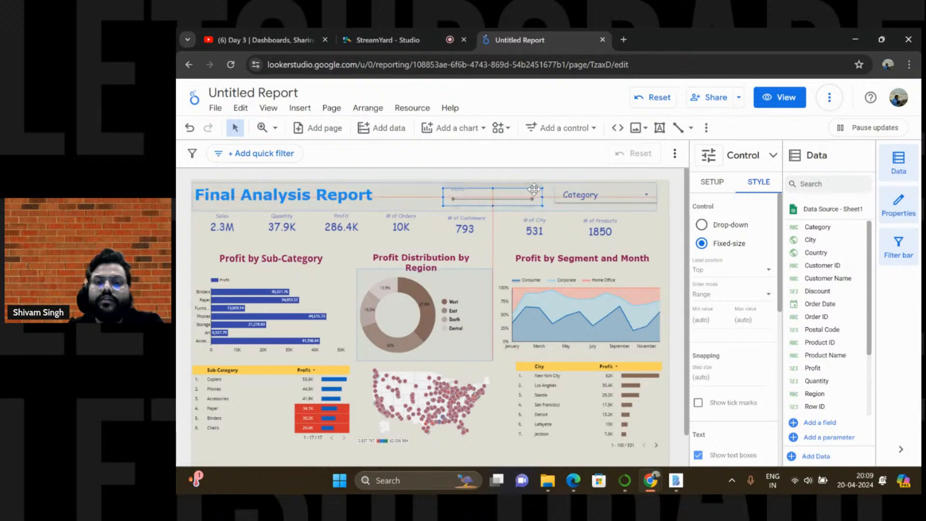
left_click(559, 128)
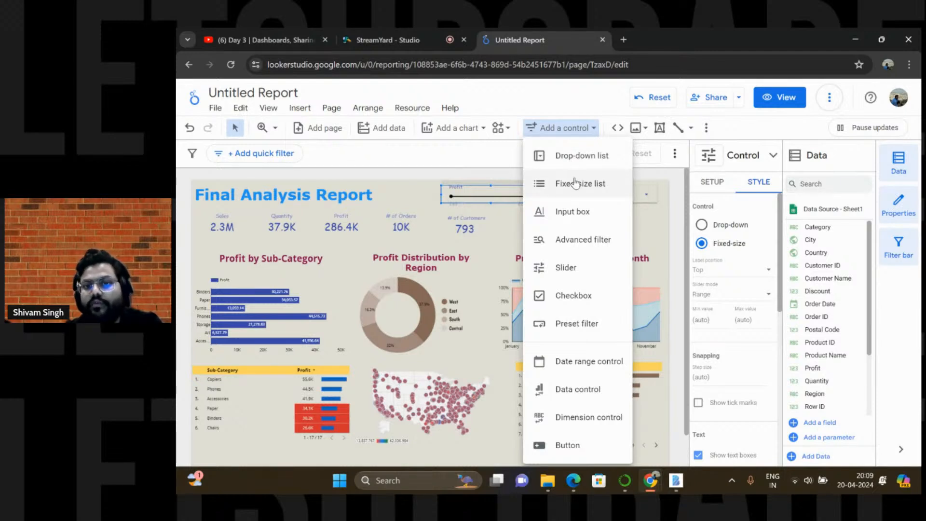
left_click(582, 295)
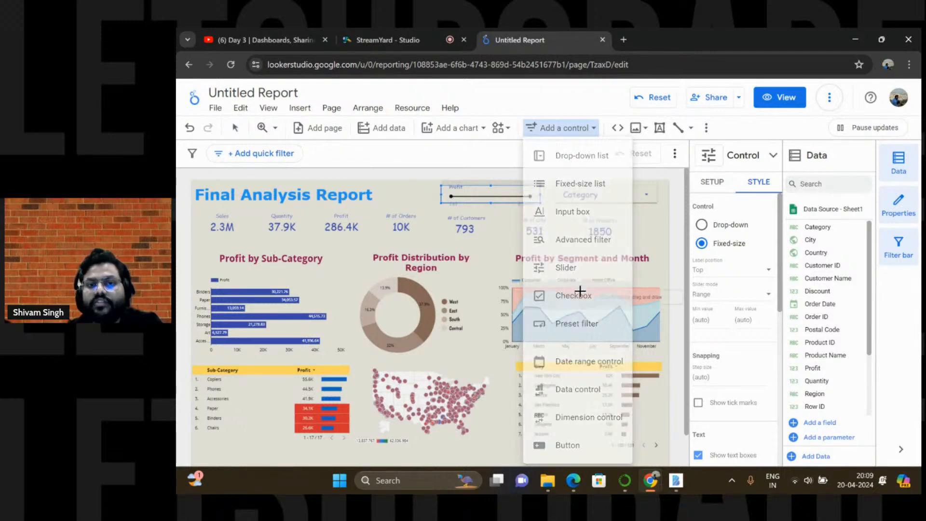
left_click(373, 186)
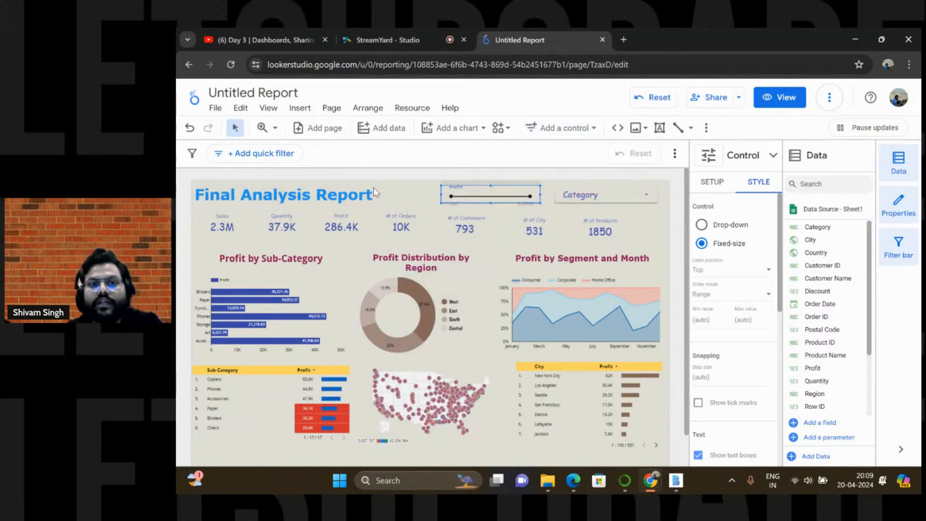
Examine the Category filter's list of values and close it again
left_click(574, 194)
left_click(574, 193)
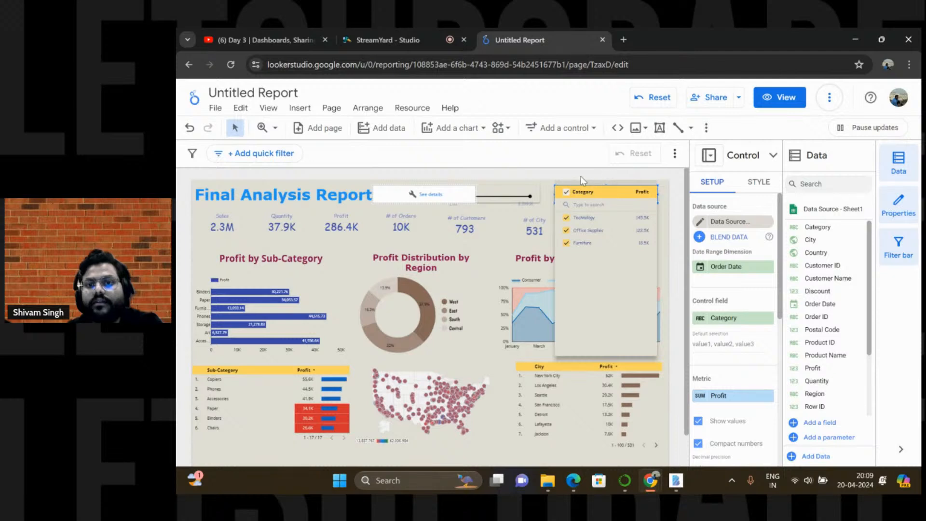
left_click(581, 177)
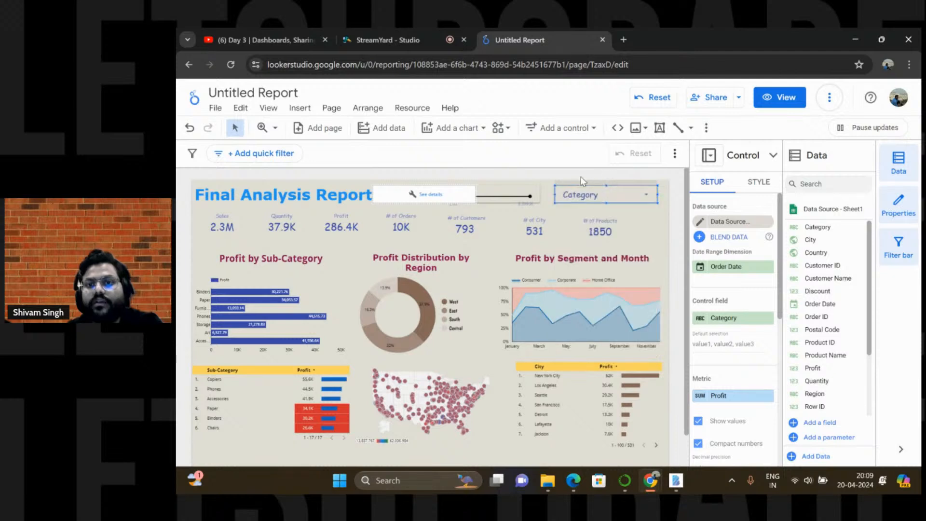
left_click(651, 204)
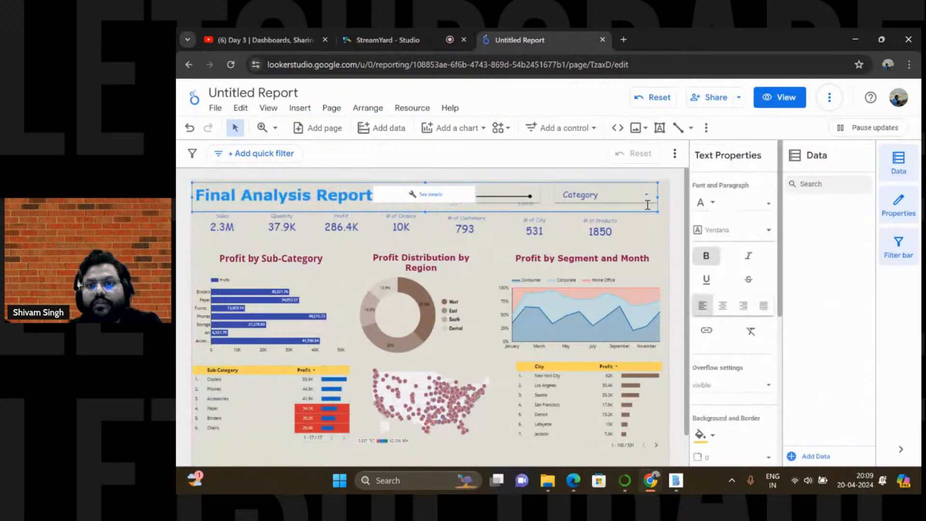
left_click(622, 195)
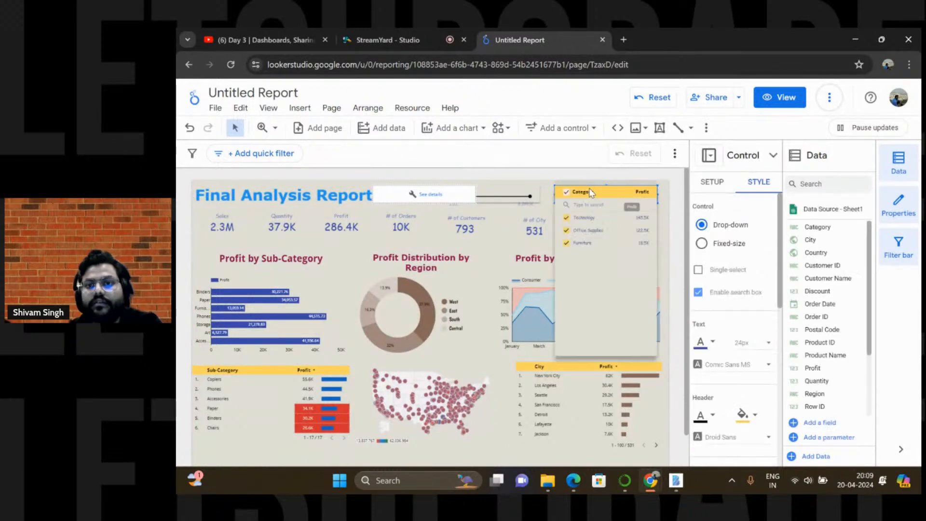
left_click(550, 192)
left_click(552, 187)
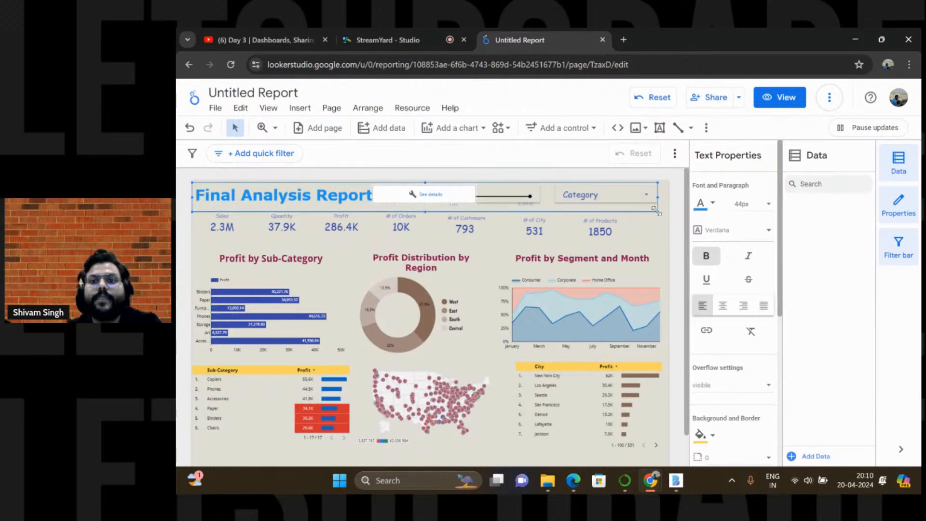
Widen the report title's text box slightly past the Category filter's outer edge
left_click_drag(655, 211, 666, 211)
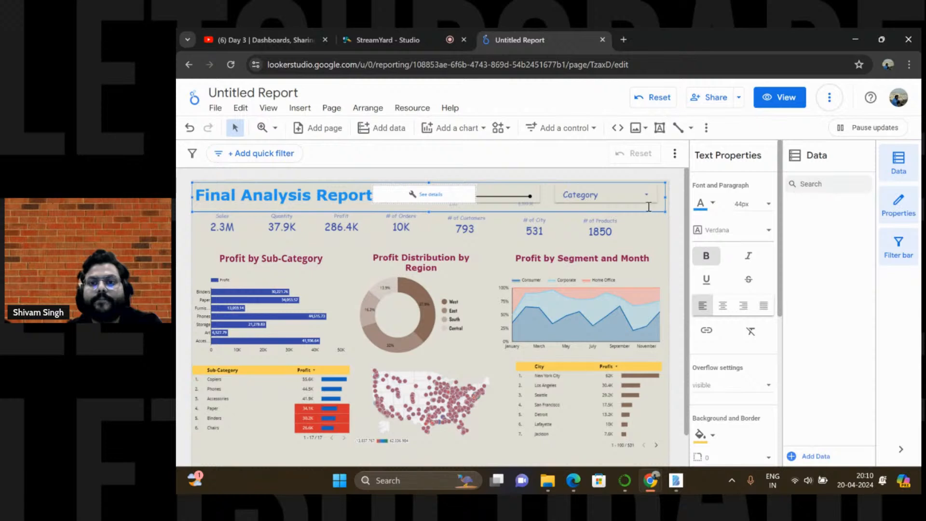
left_click(636, 206)
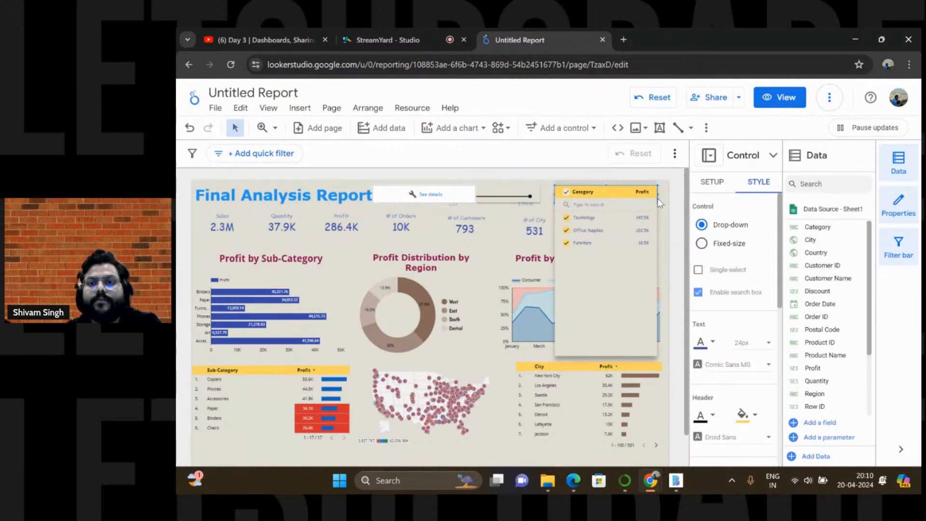
left_click(660, 199)
left_click(659, 198)
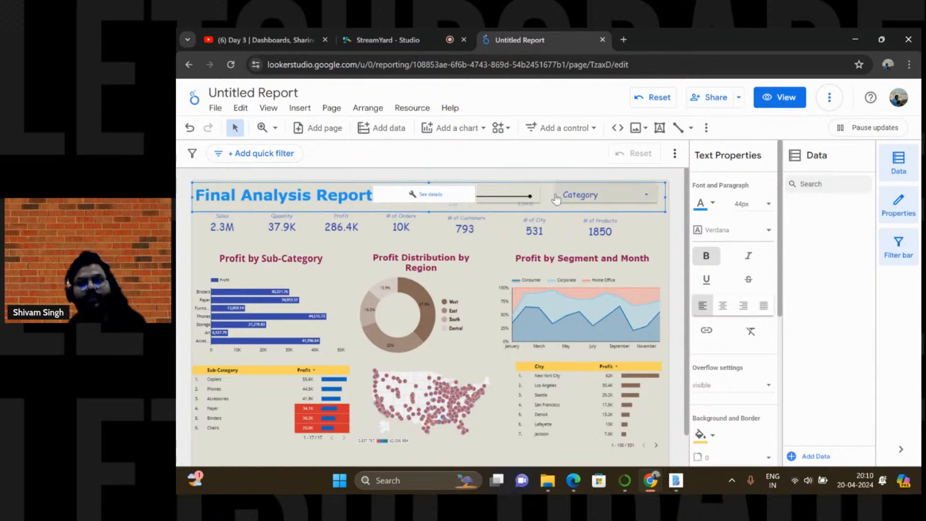
Shift the Profit slider right up to the Category filter and delete the unconfigured checkbox control
left_click_drag(538, 192, 548, 192)
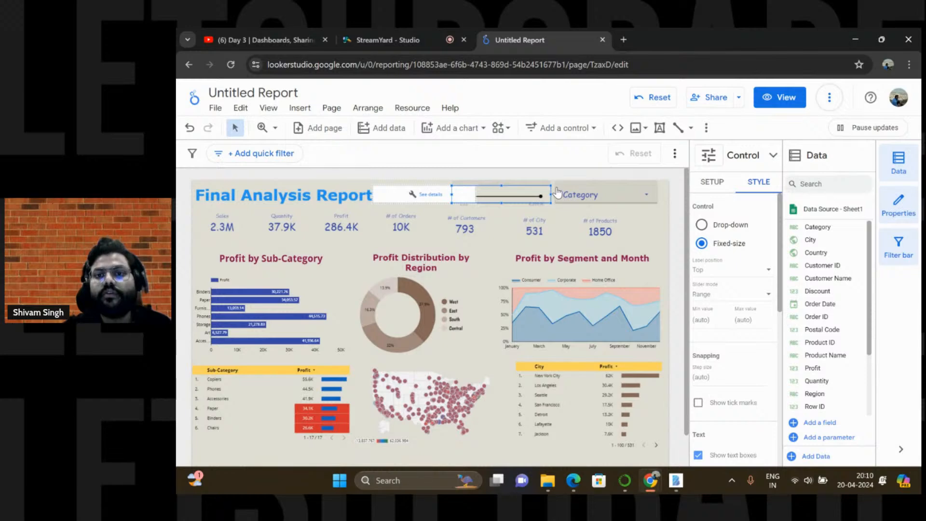
left_click(425, 200)
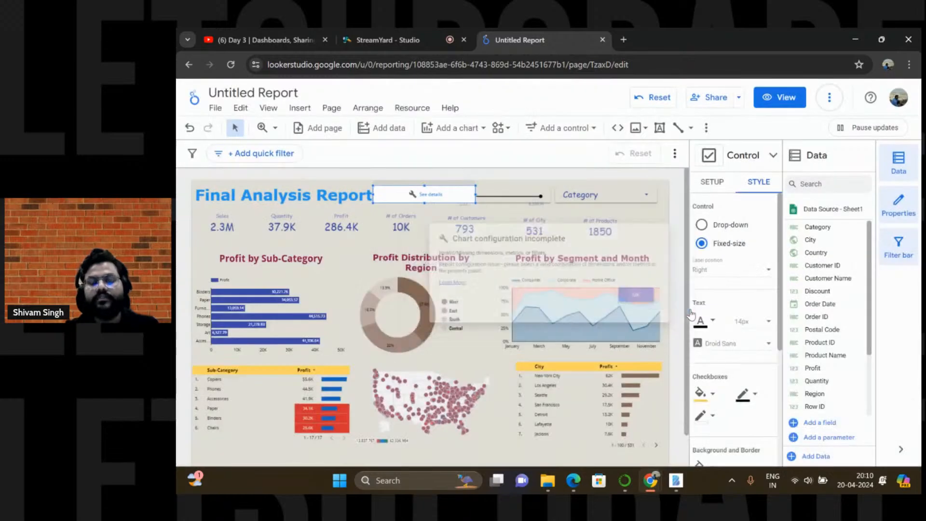
left_click(677, 303)
key("Delete")
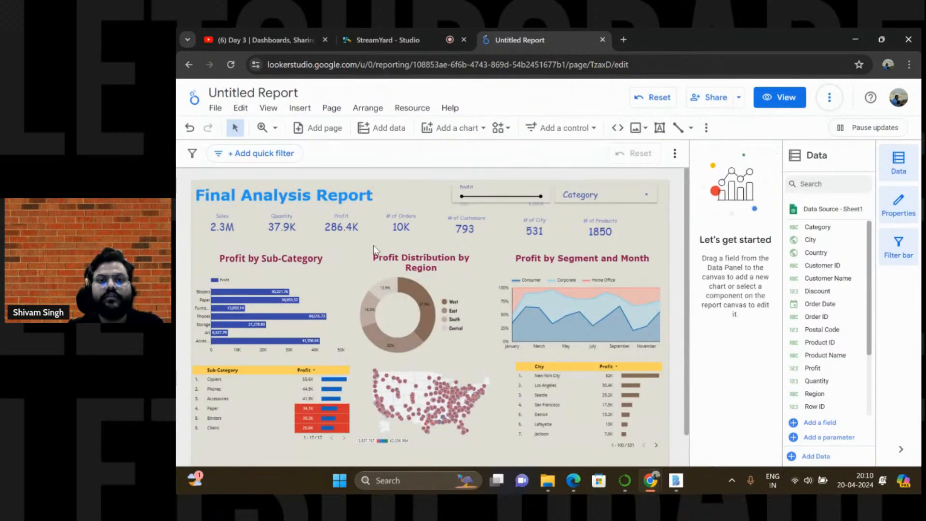
left_click(565, 128)
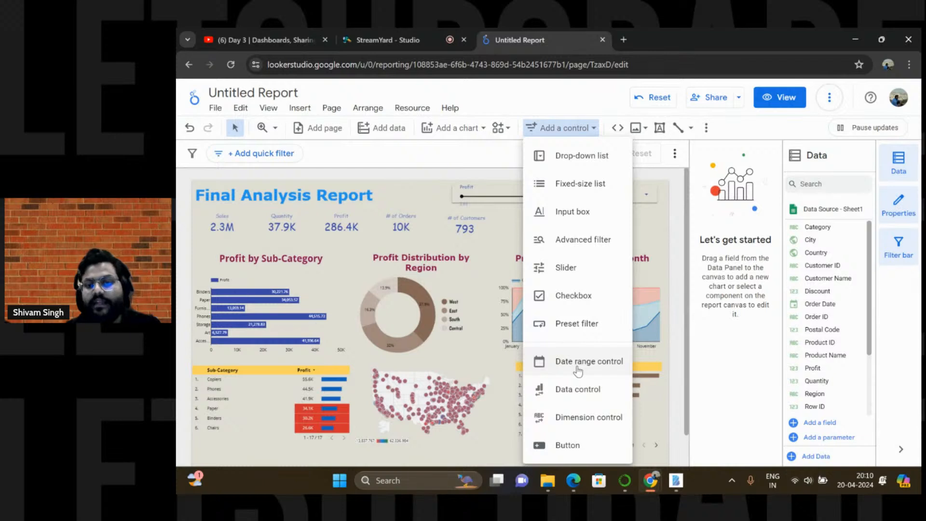
left_click(380, 169)
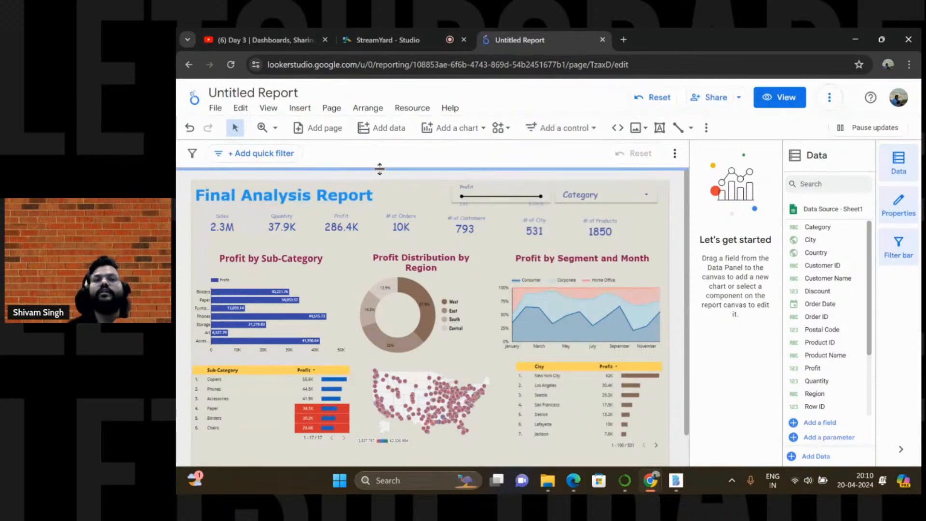
Switch to the YouTube live stream, skip its advertisement to check the stream and chat, and return to the Looker Studio report
left_click(296, 36)
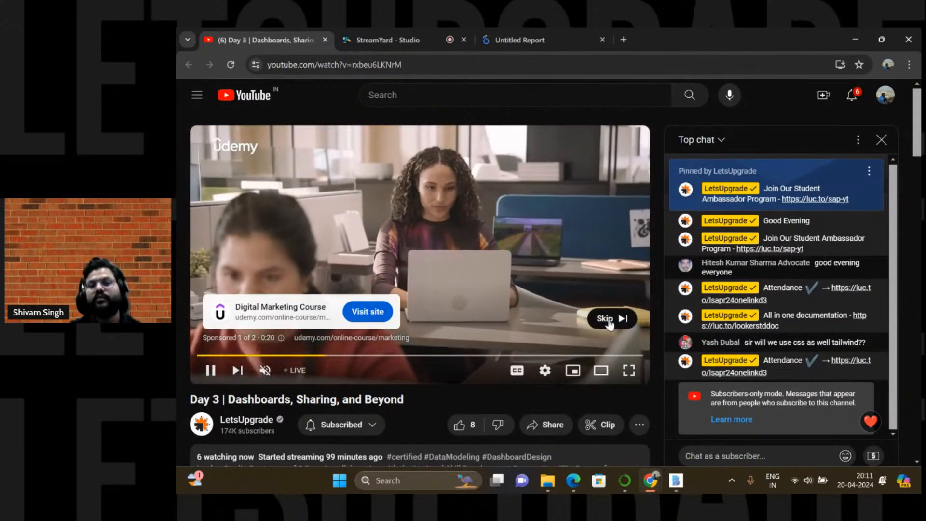
left_click(607, 319)
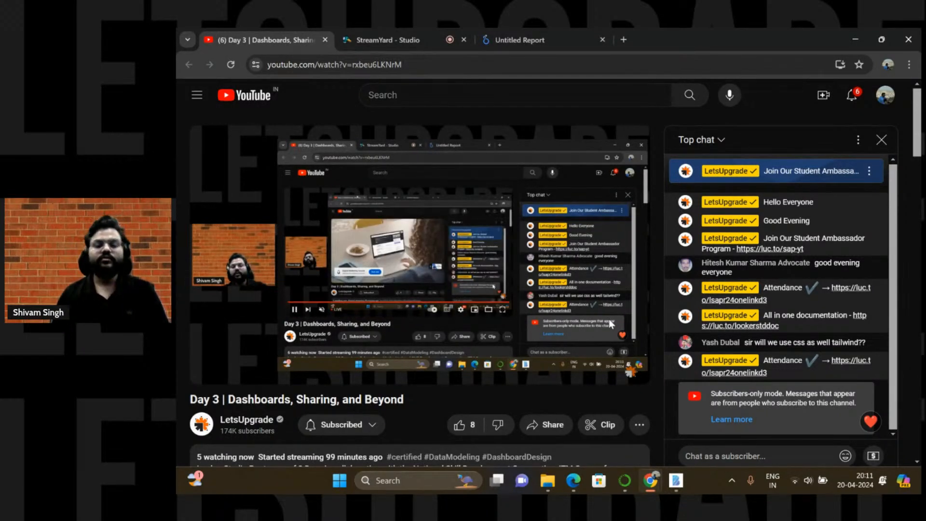
left_click(526, 42)
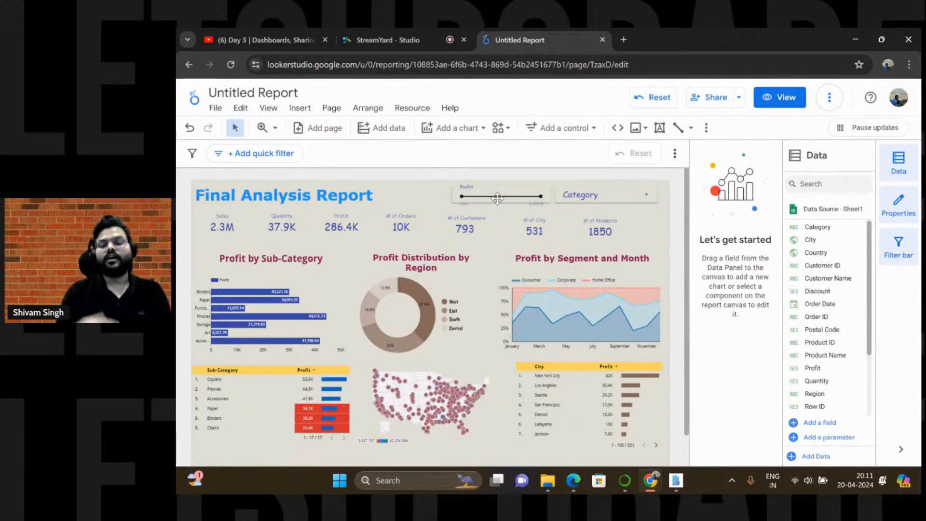
Replace the Profit slider with a date range control beside the Category filter and resize it to match the filter's height
left_click(497, 198)
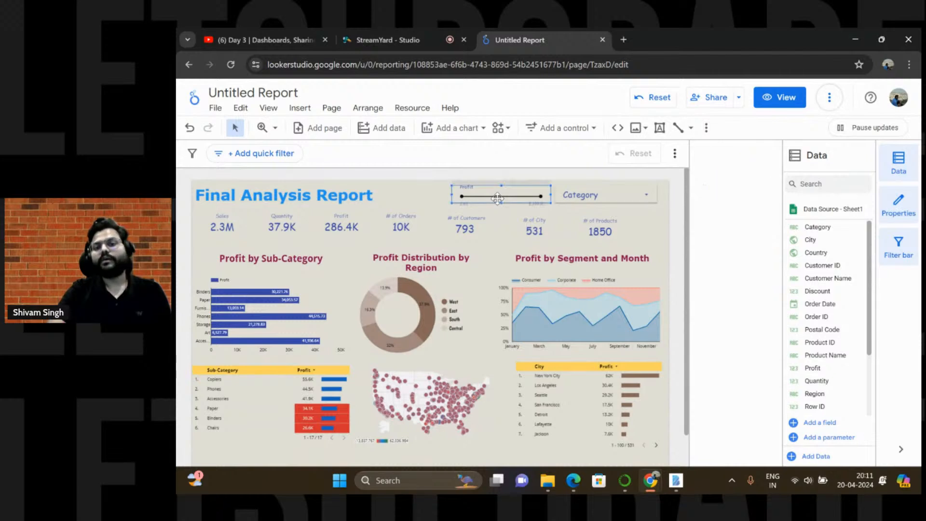
key("Delete")
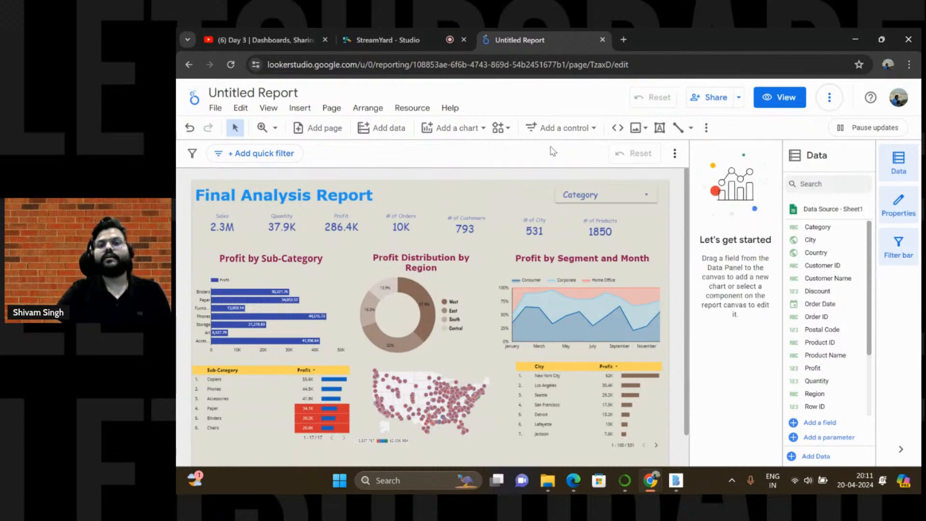
left_click(551, 128)
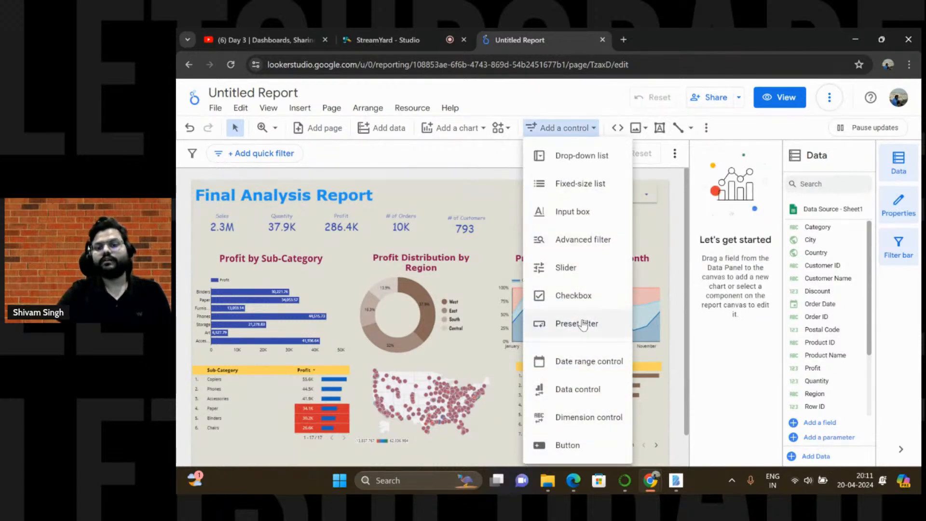
left_click(576, 359)
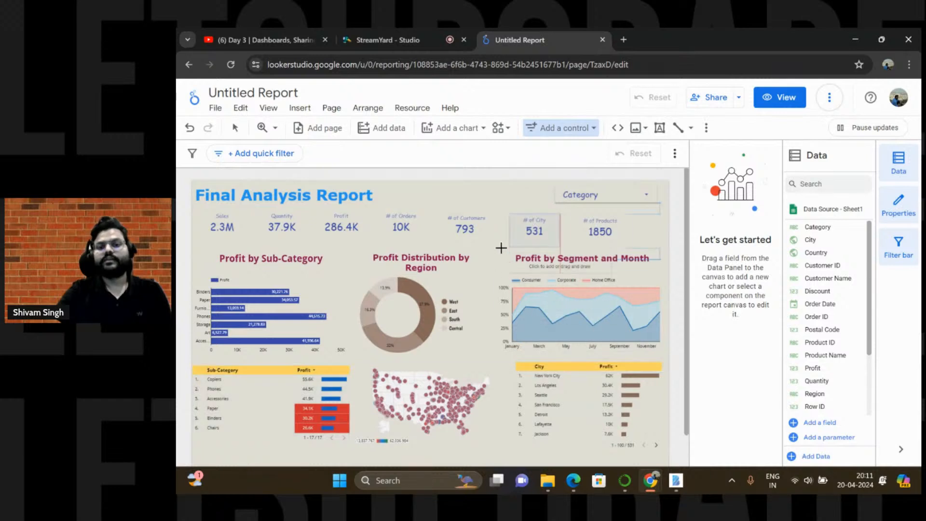
left_click(435, 188)
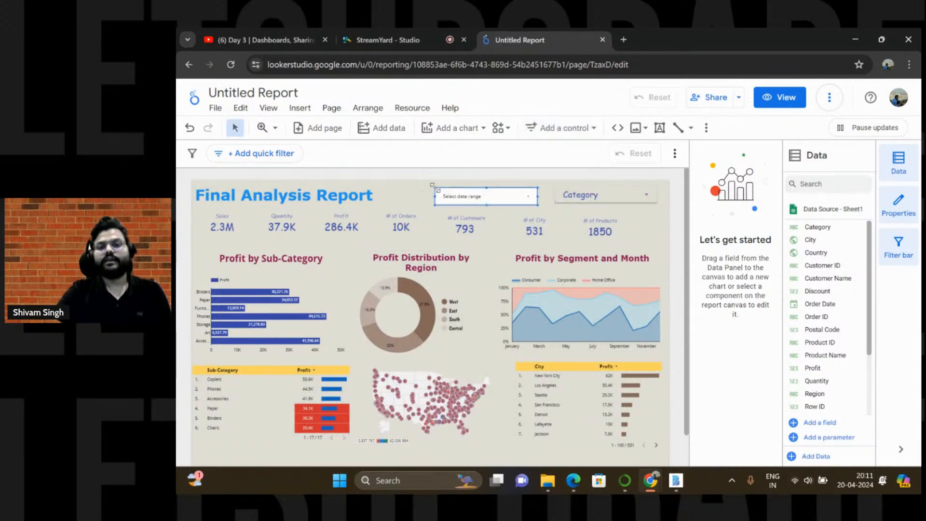
mouse_move(538, 206)
left_mouse_down()
mouse_move(537, 195)
mouse_move(543, 211)
mouse_move(541, 203)
left_mouse_up()
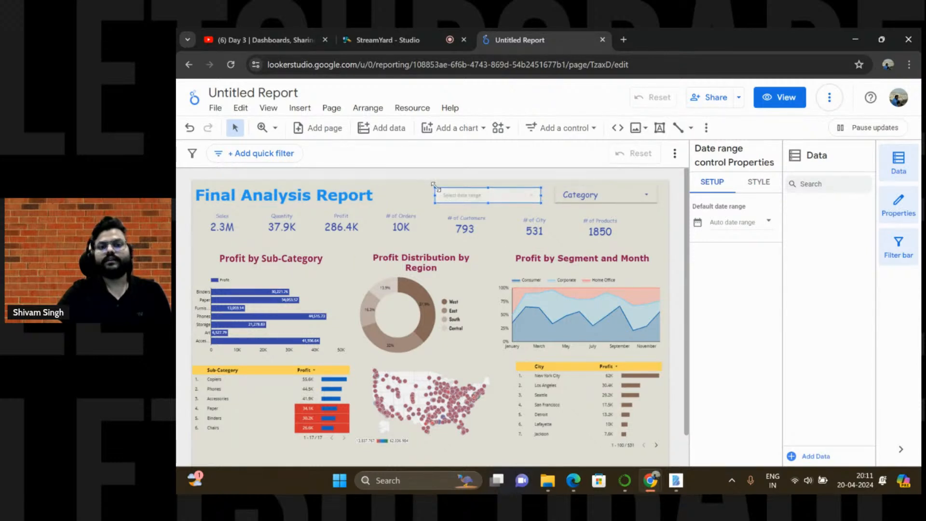
left_click_drag(436, 190, 435, 188)
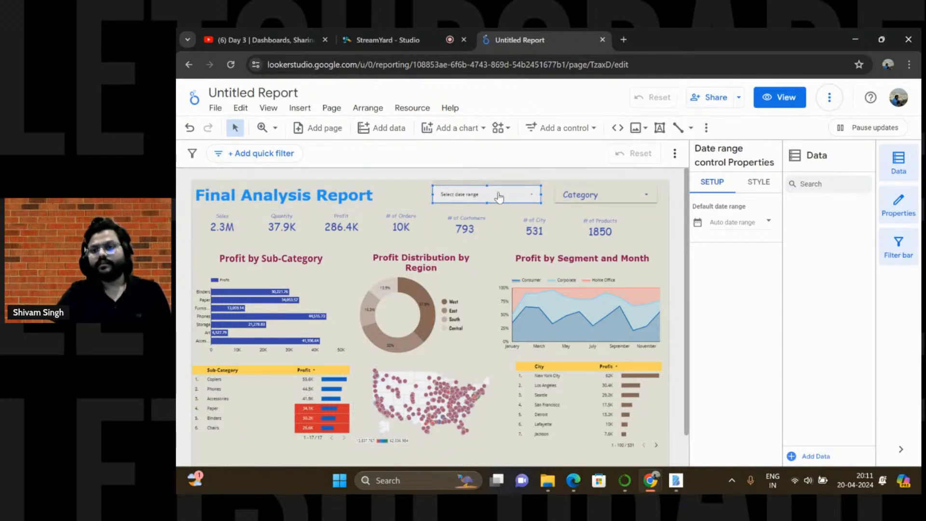
Make the date range control's background transparent, leaving its default date range on Auto date range
left_click(770, 224)
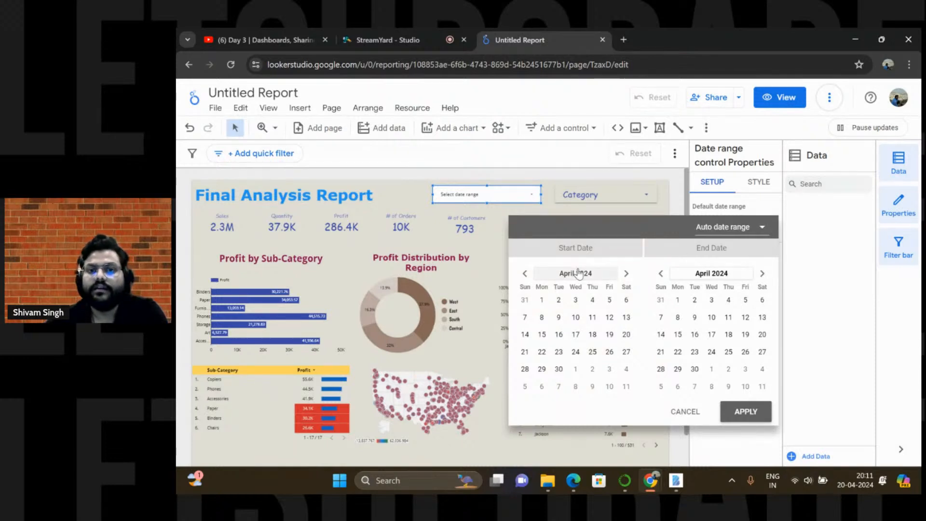
left_click(754, 186)
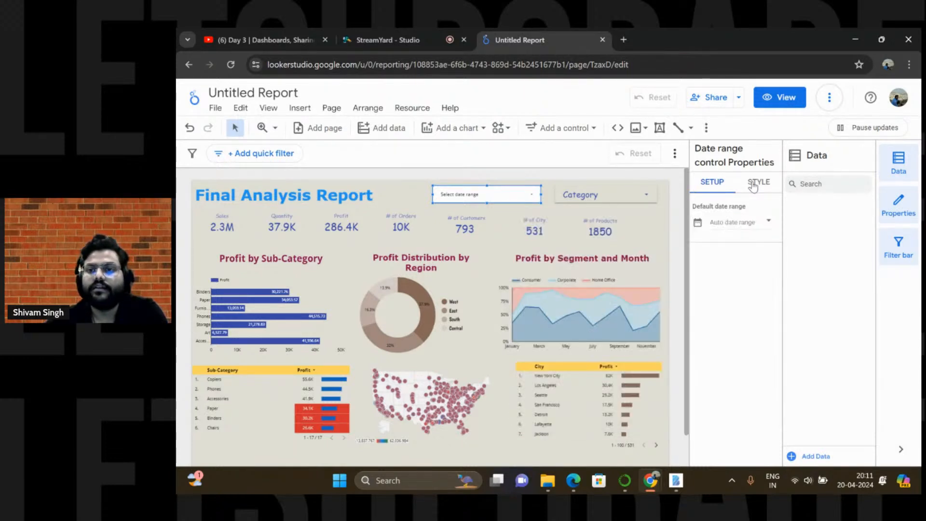
left_click(753, 185)
scroll(725, 296, "down", 3)
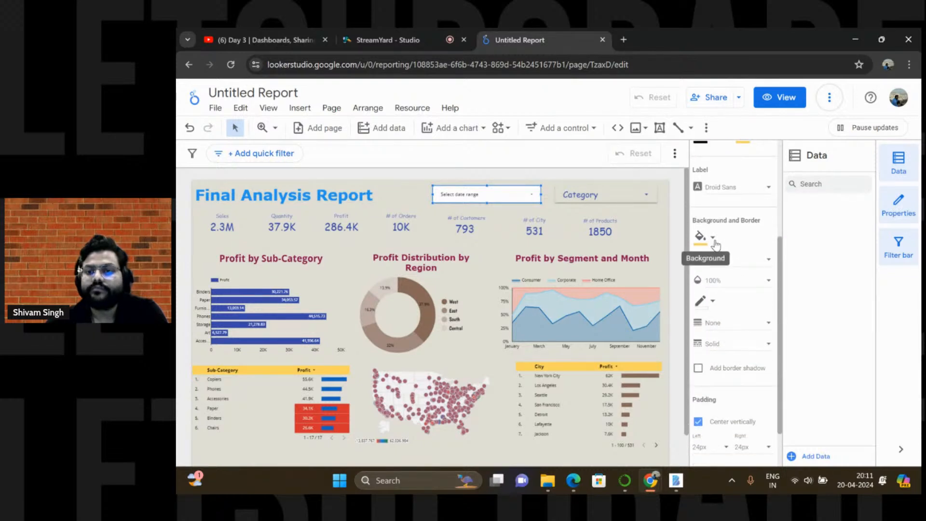
left_click(714, 243)
left_click(833, 220)
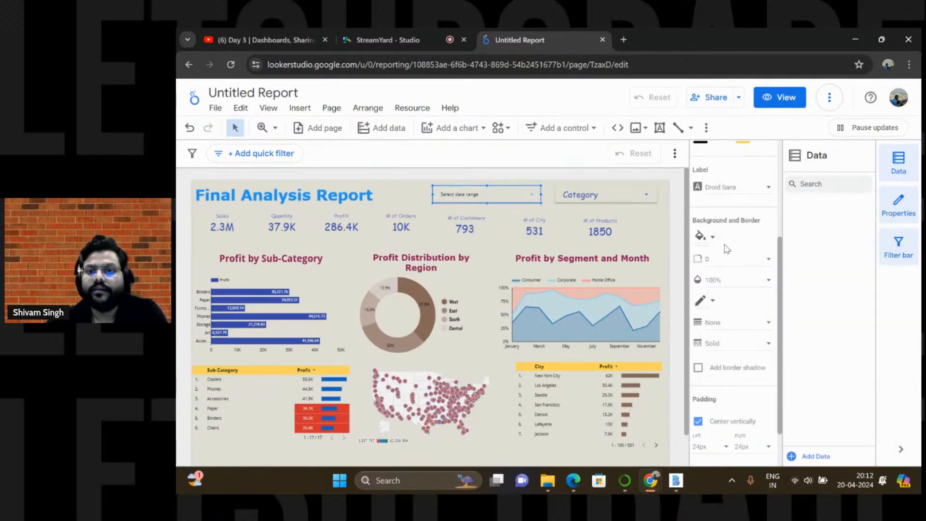
Set the date range picker's text color to dark indigo blue
scroll(725, 248, "up", 3)
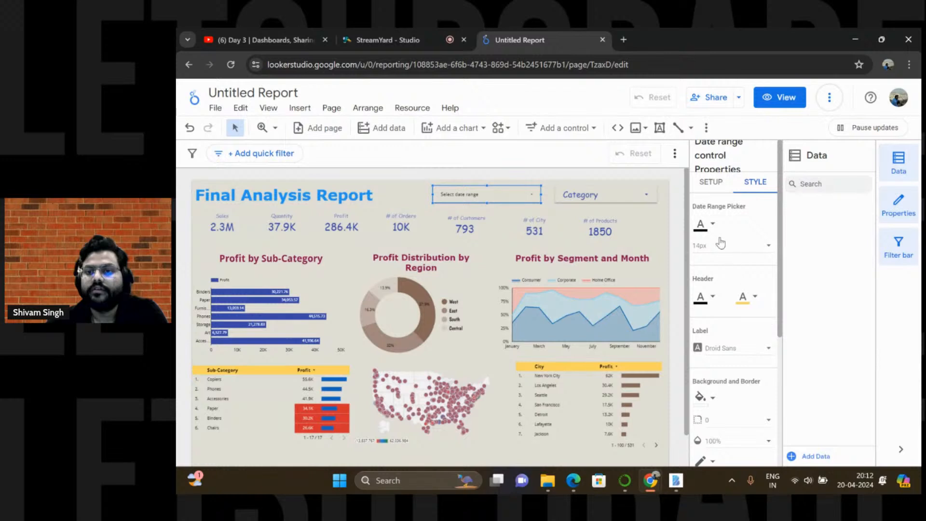
left_click(714, 225)
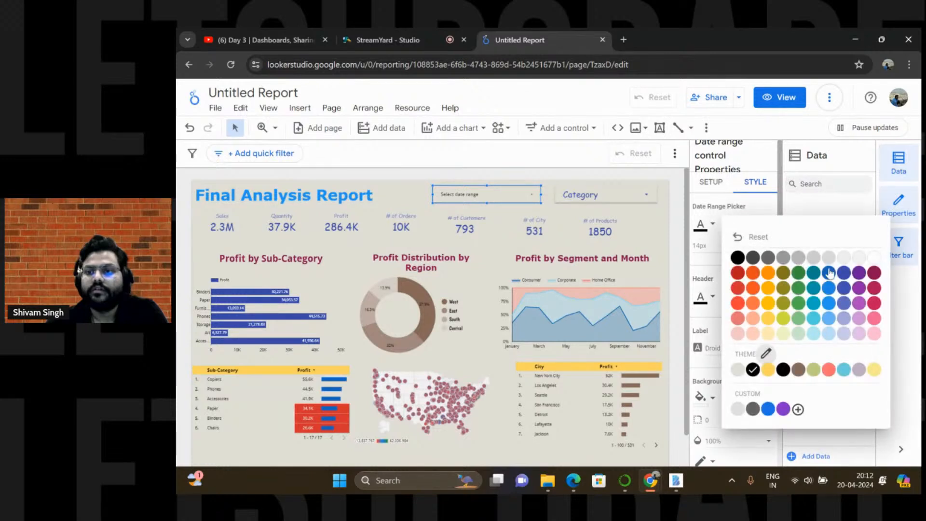
left_click(846, 275)
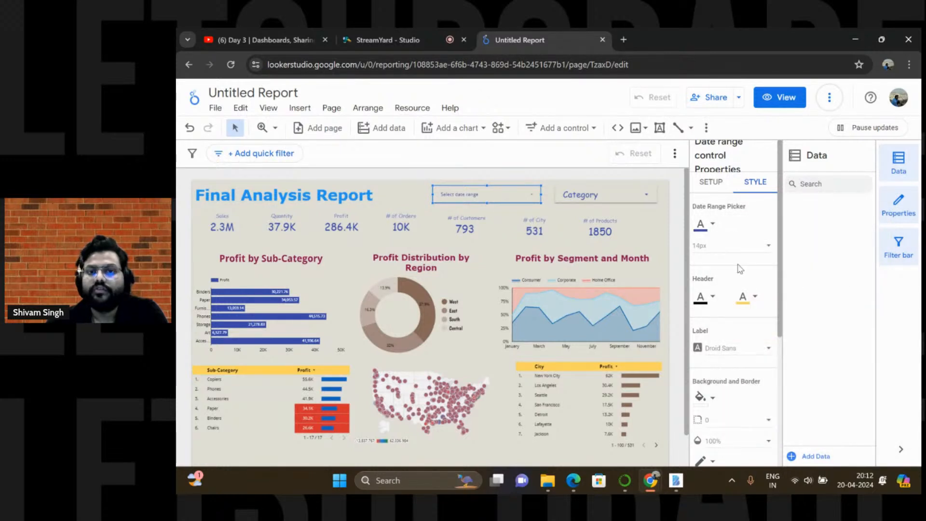
Preview the date range control's calendar, close it, and review the finished dashboard with nothing selected
left_click(532, 196)
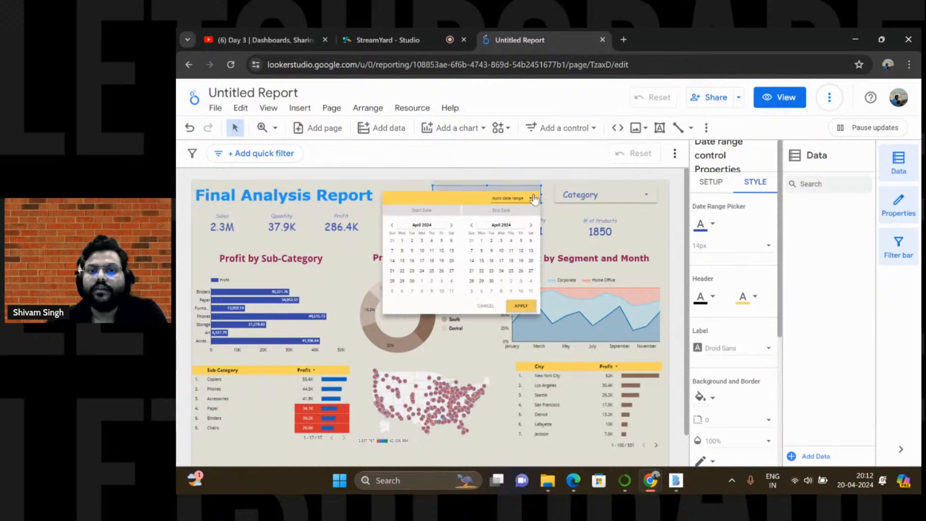
left_click(413, 185)
left_click(413, 184)
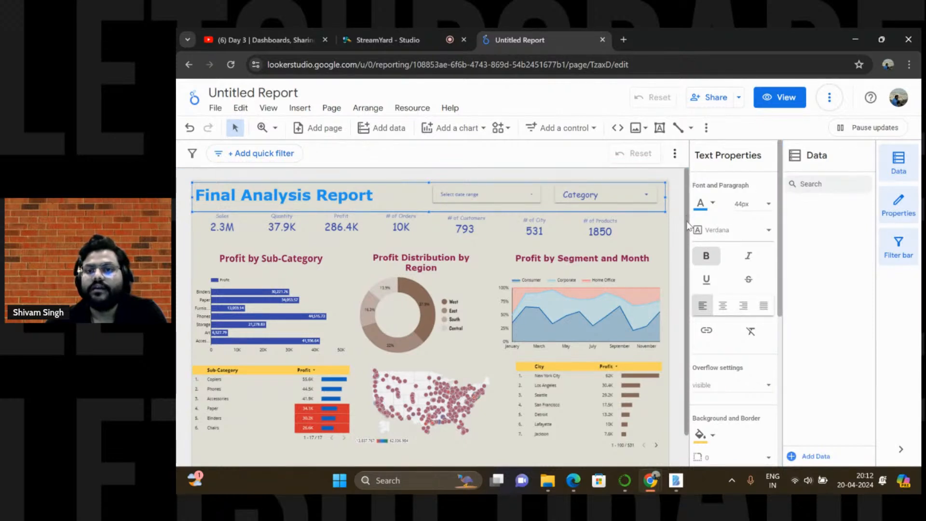
left_click(653, 244)
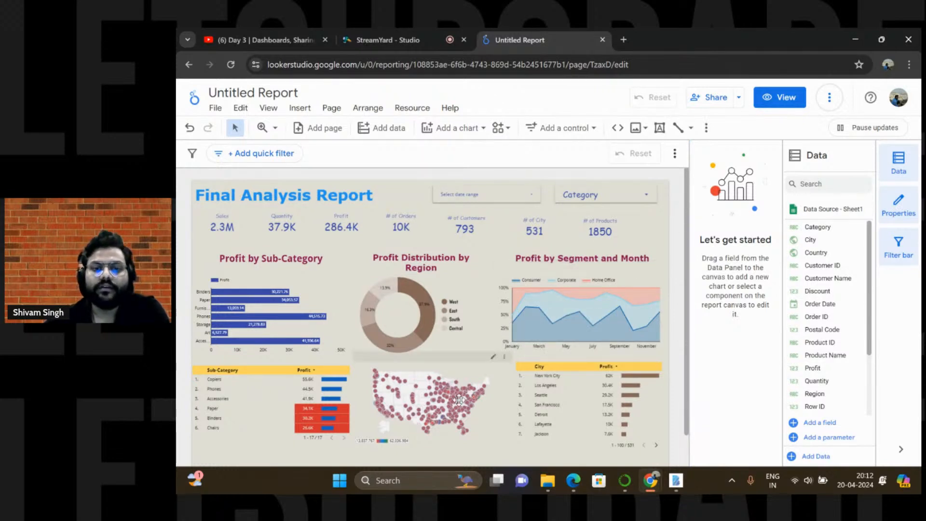
scroll(495, 450, "down", 1)
scroll(495, 450, "up", 1)
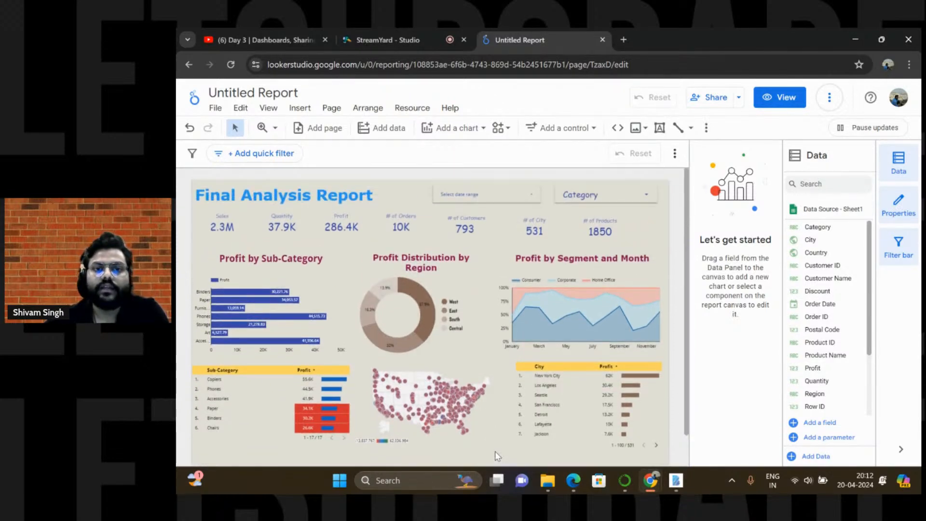
Open the report's sharing settings, try adding a suggested contact as a recipient and remove that contact again
left_click(712, 102)
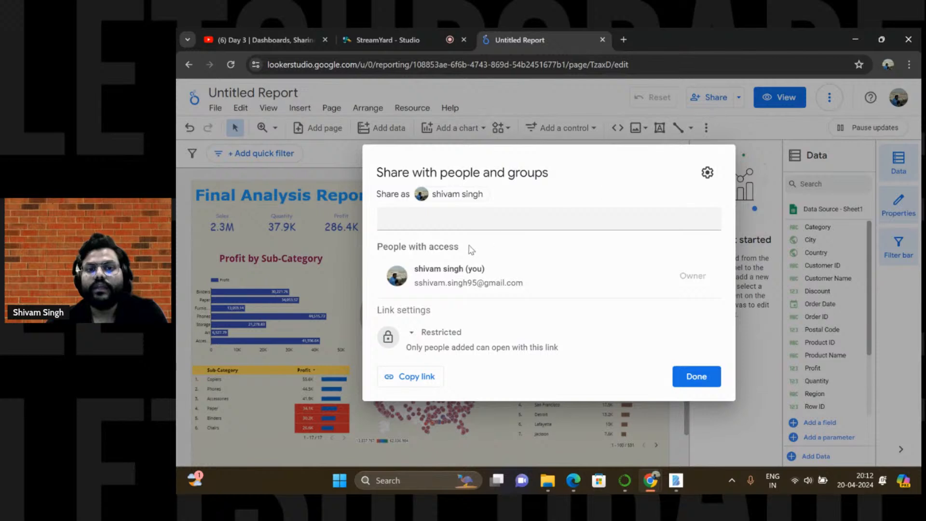
left_click(454, 221)
type("shiv")
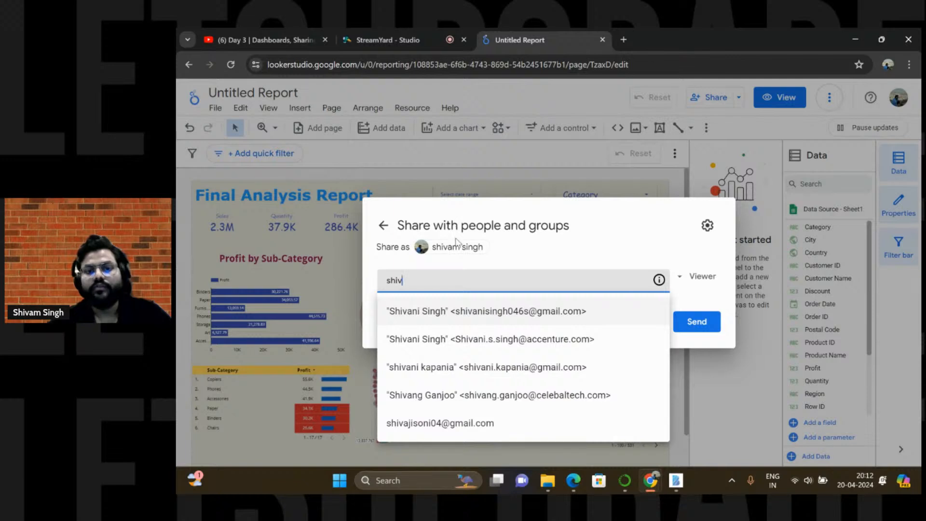
left_click(470, 310)
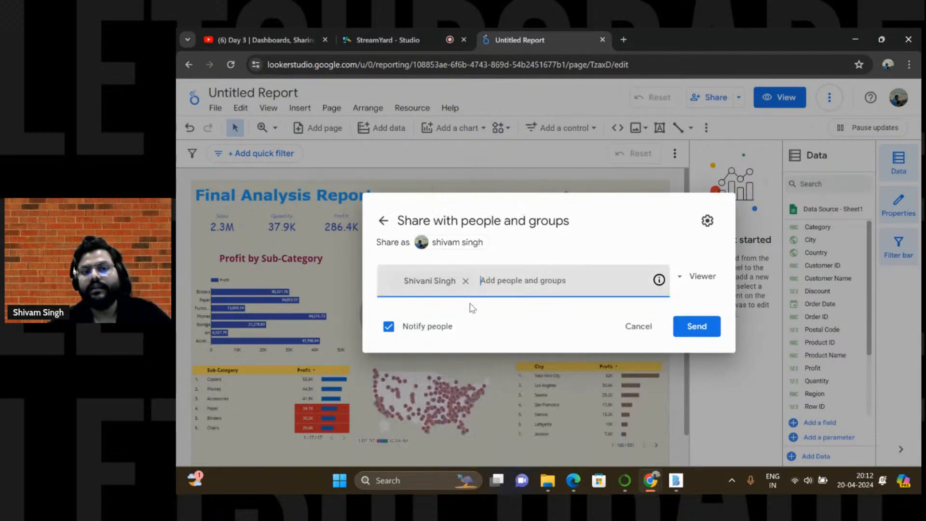
left_click(466, 280)
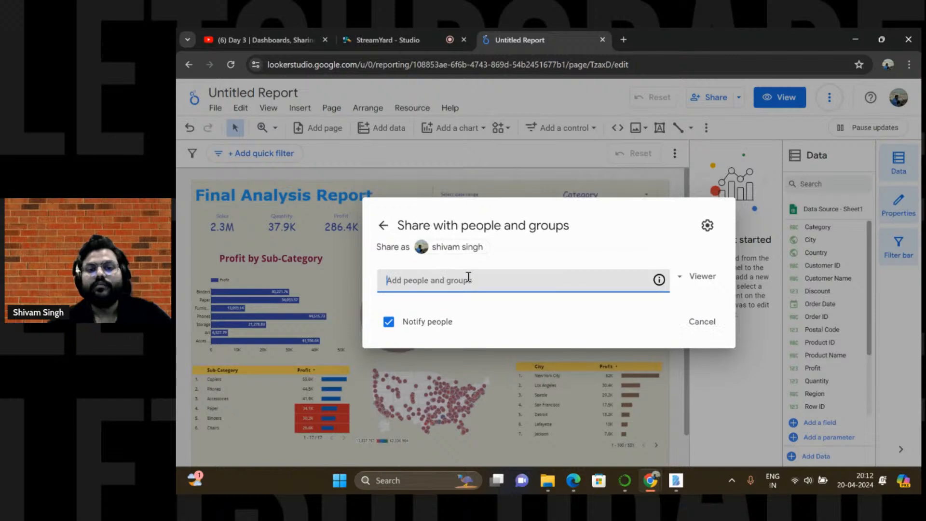
Search the contacts for "lets" and add the Trainers LetsUpgrade group as a recipient of the report
type("asma")
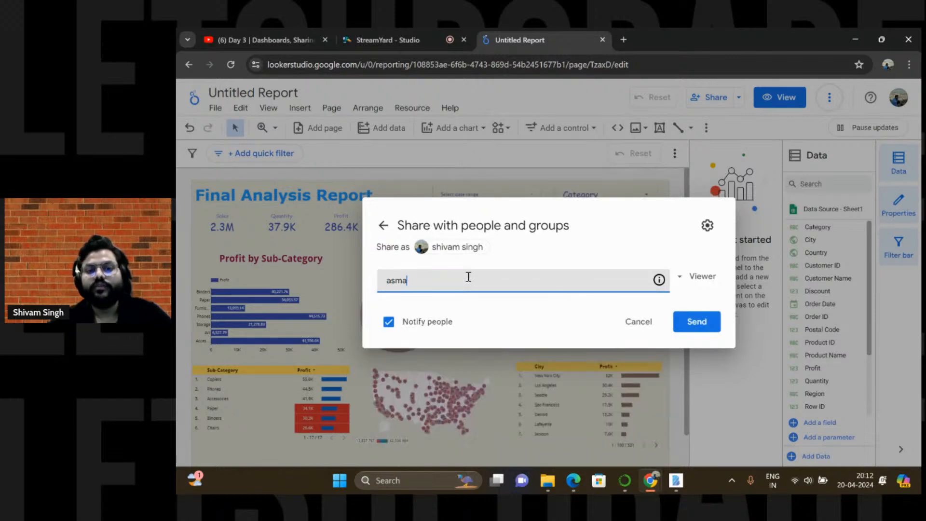
key("BackSpace")
key("BackSpace")
key("BackSpace")
key("BackSpace")
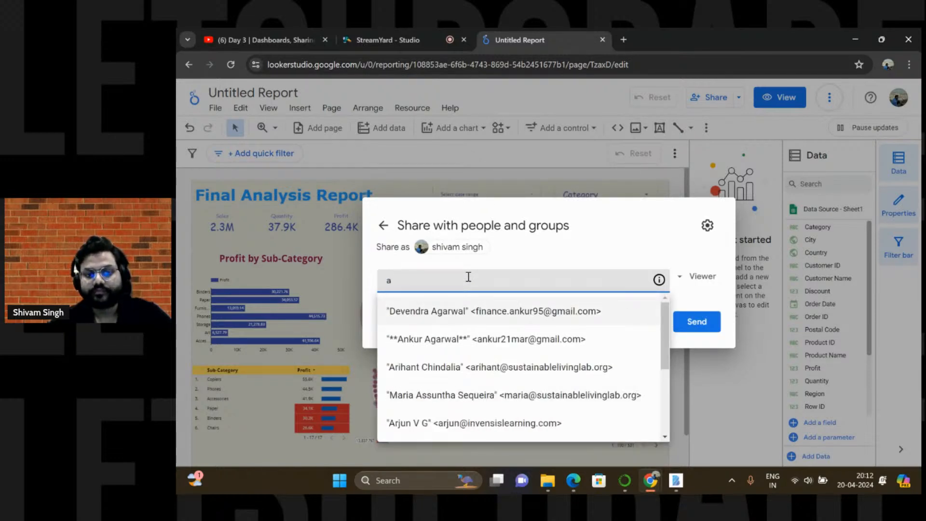
type("lets")
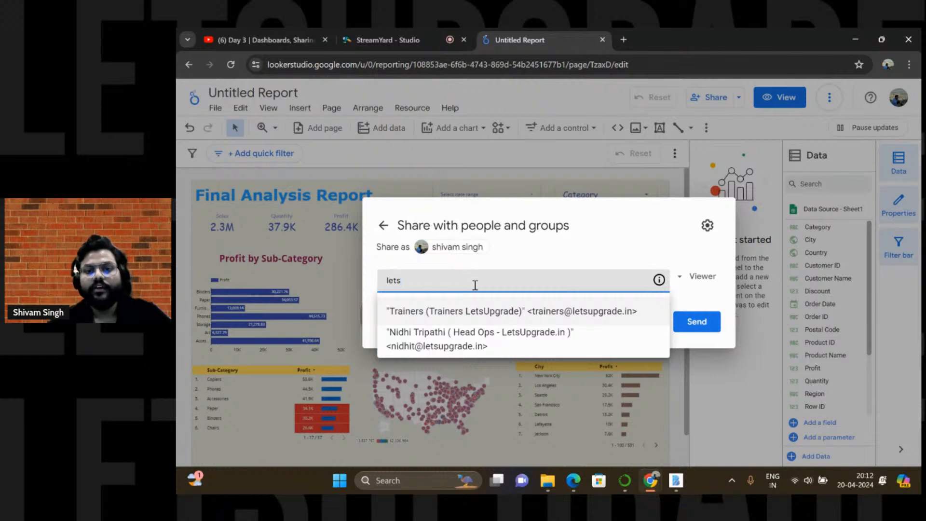
left_click(484, 309)
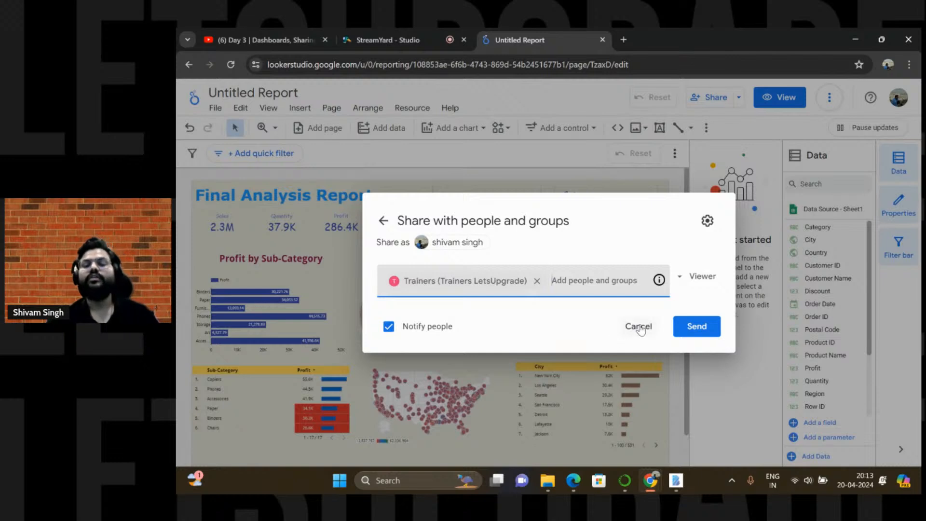
Review the Editor and Viewer roles available for the trainers group and discard the pending invitation
left_click(679, 284)
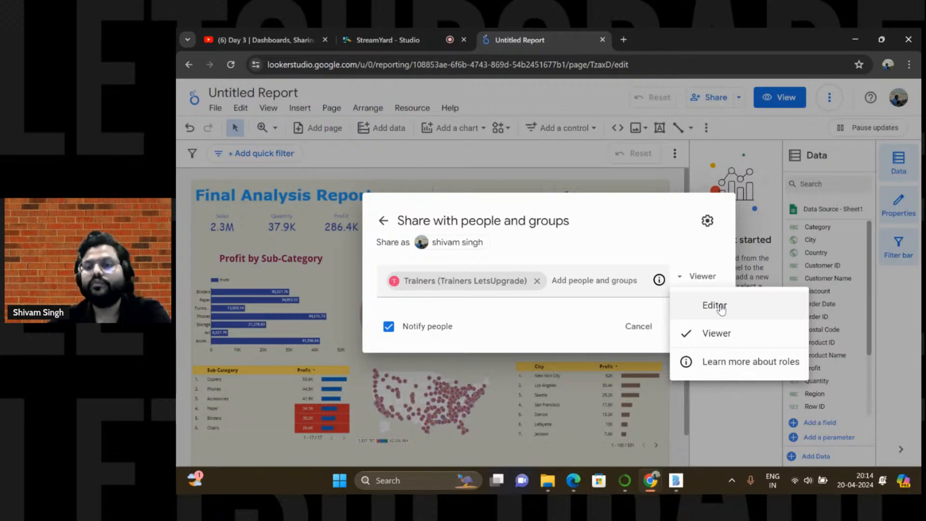
left_click(635, 188)
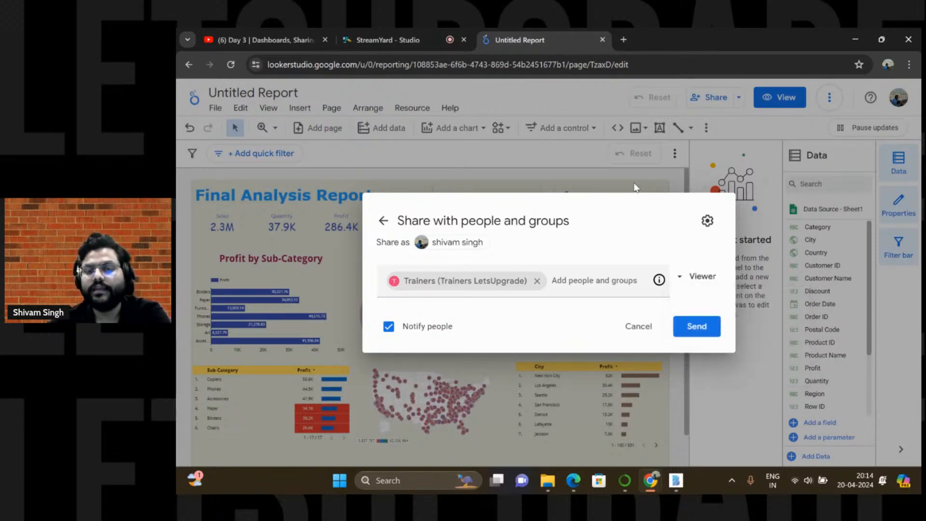
left_click(686, 285)
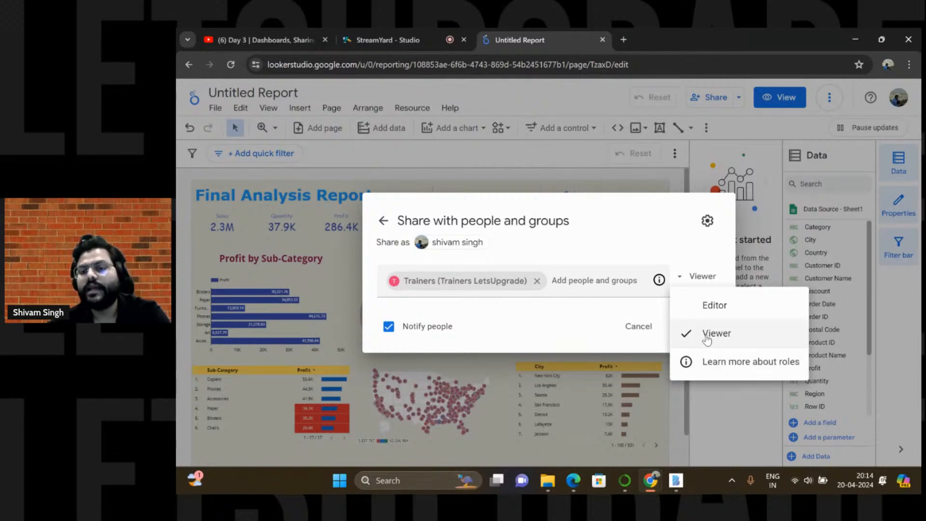
left_click(675, 392)
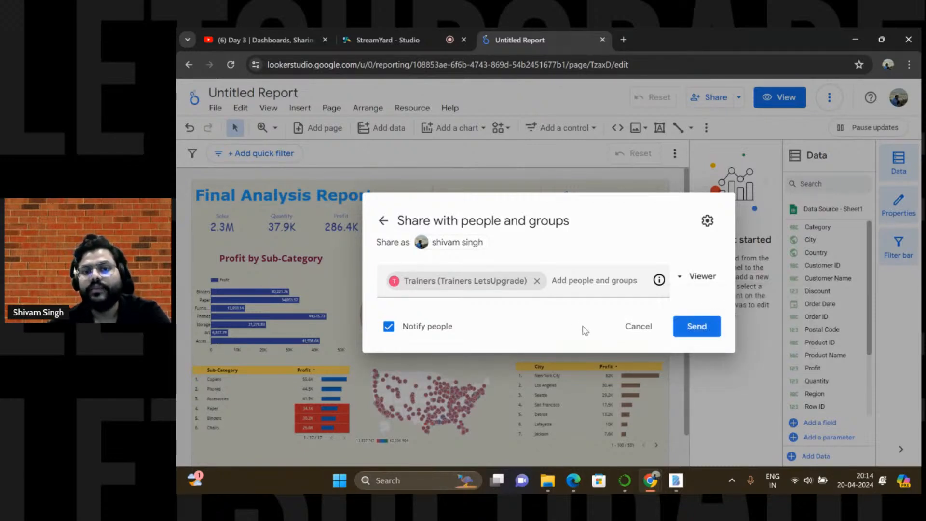
left_click(537, 281)
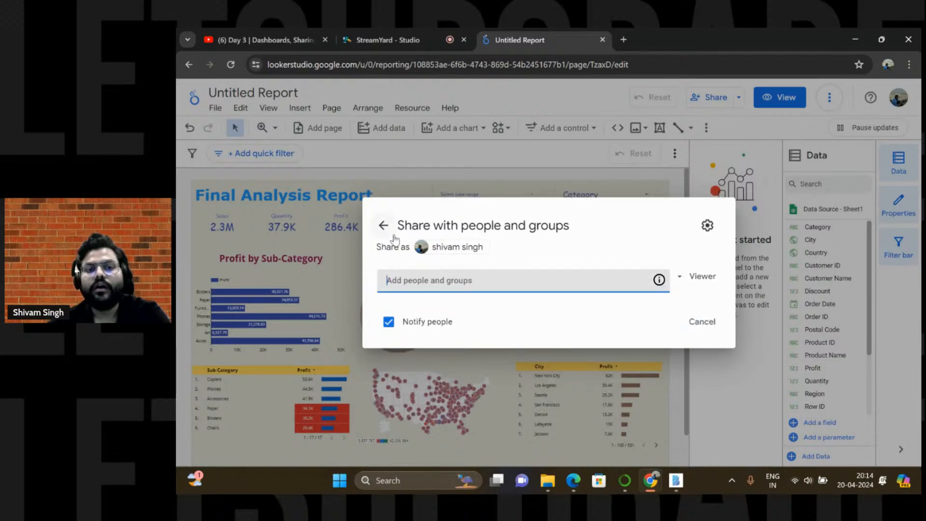
left_click(383, 225)
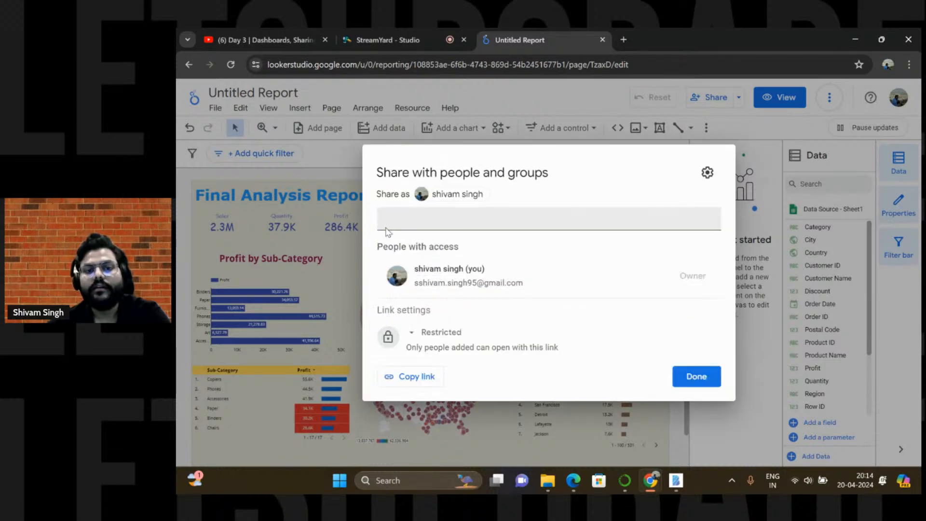
Set the report's link access to Public with the Viewer role, copy the link and save the sharing changes
left_click(421, 333)
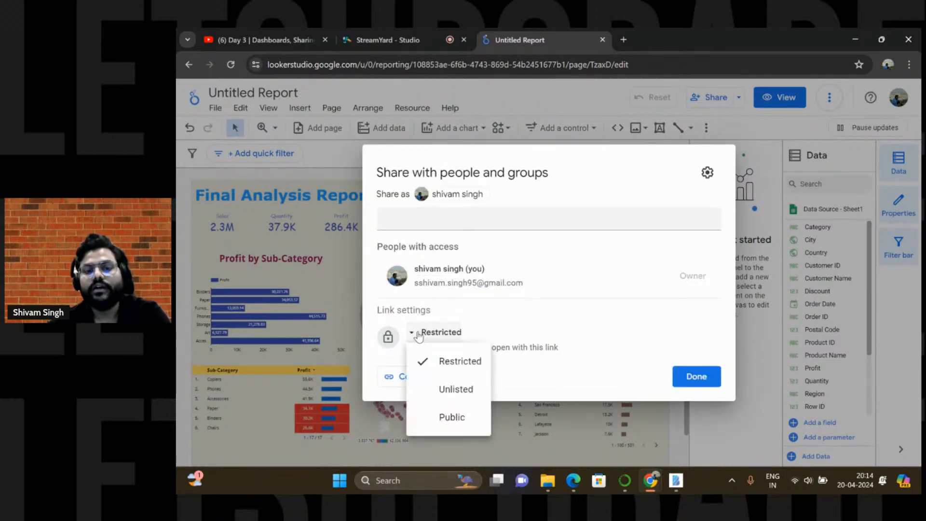
left_click(443, 416)
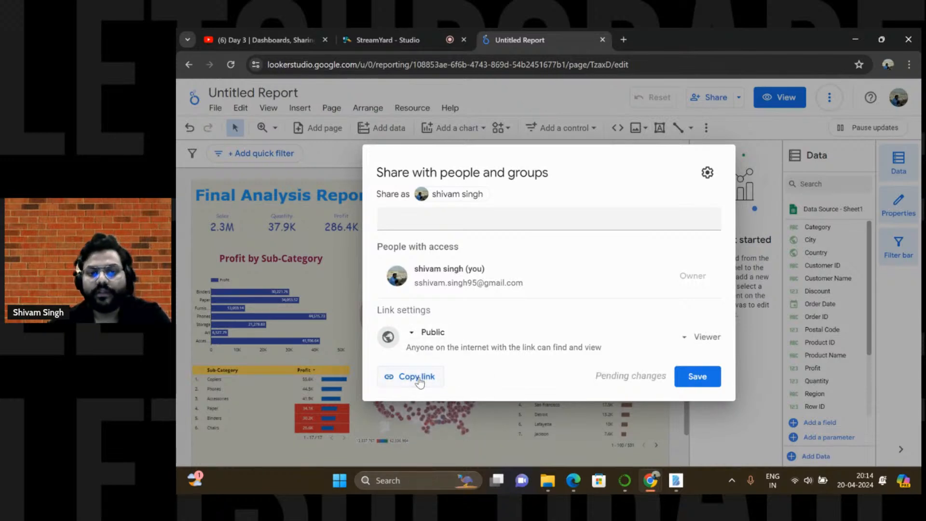
left_click(684, 340)
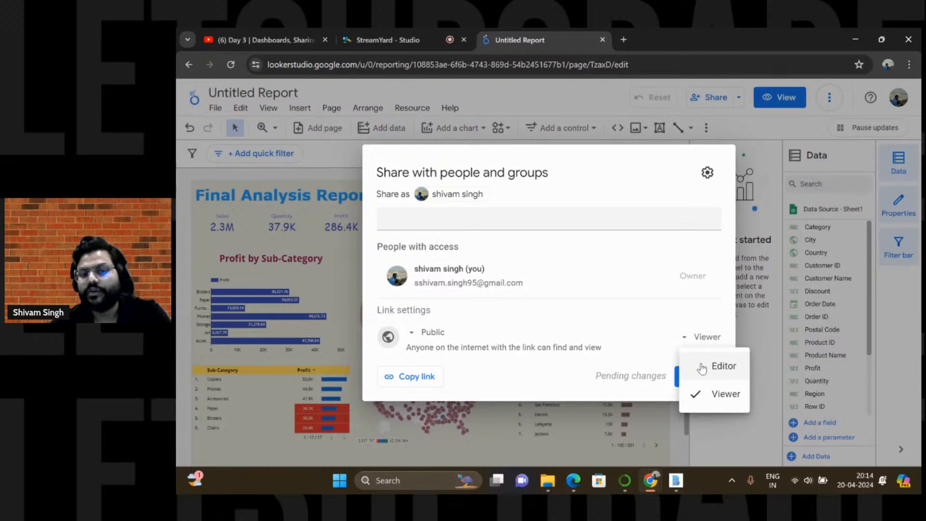
left_click(628, 314)
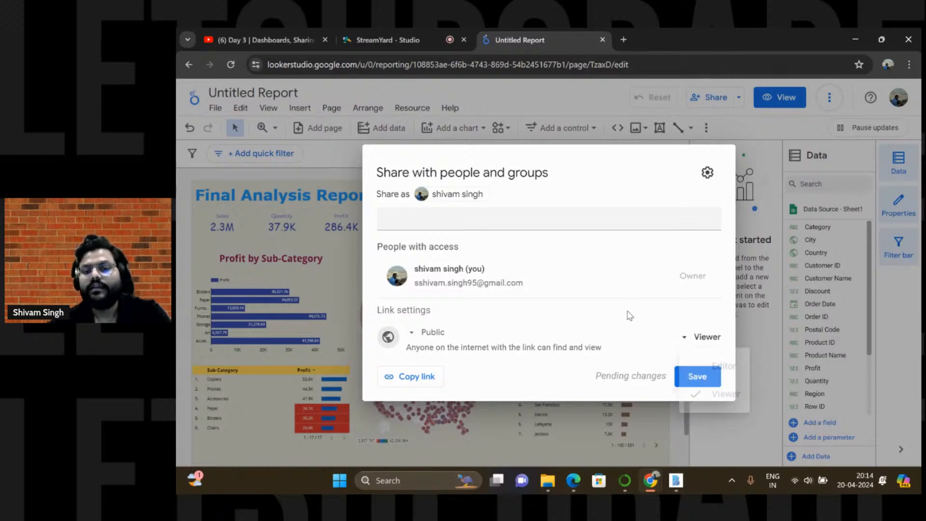
left_click(416, 378)
left_click(695, 383)
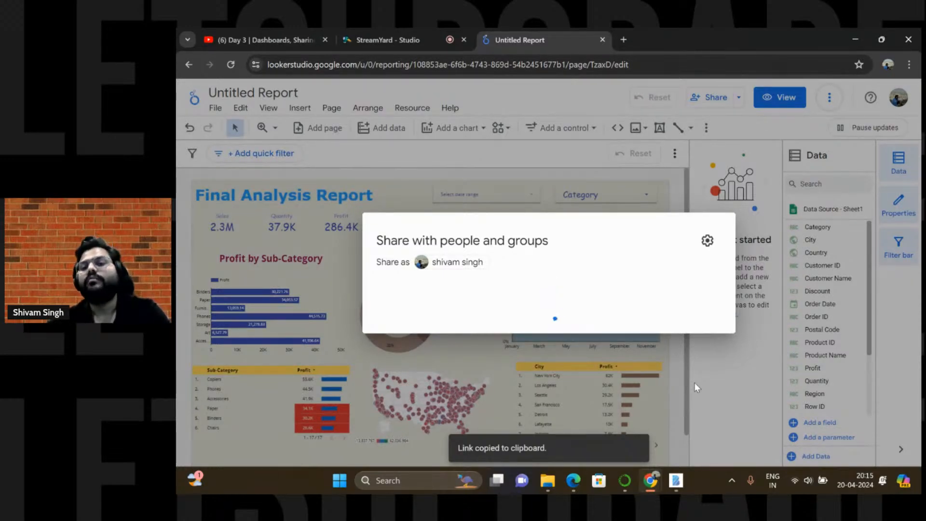
left_click(694, 383)
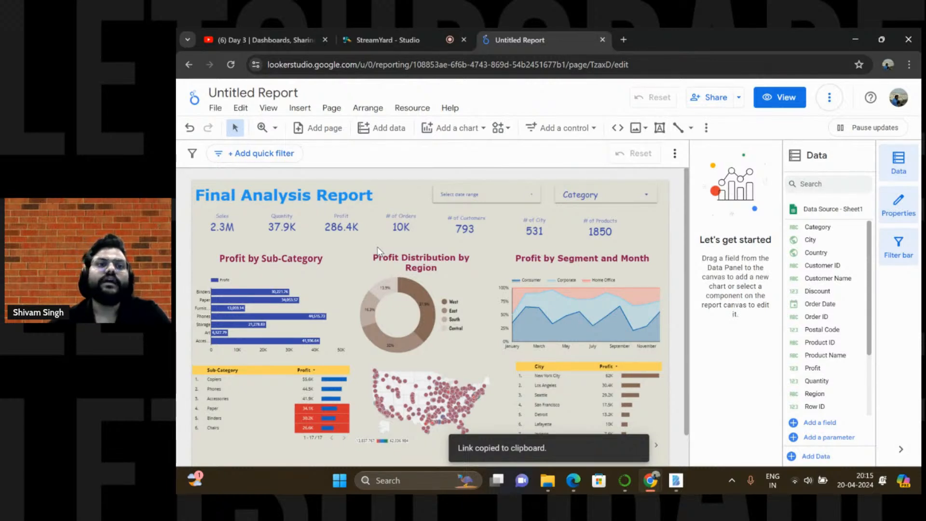
Rename the report as "Looker Studio Bootcamp Dashboard"
left_click(218, 93)
left_click_drag(297, 92, 207, 106)
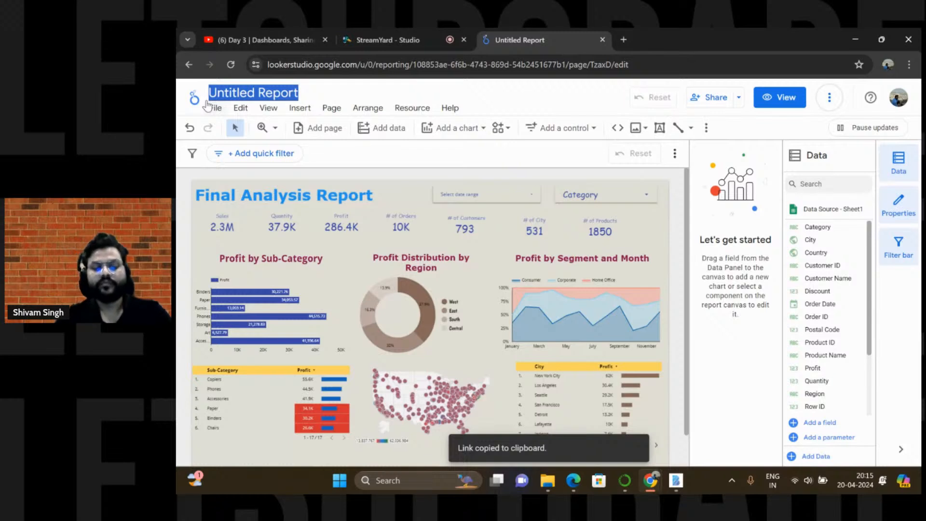
type("Looker")
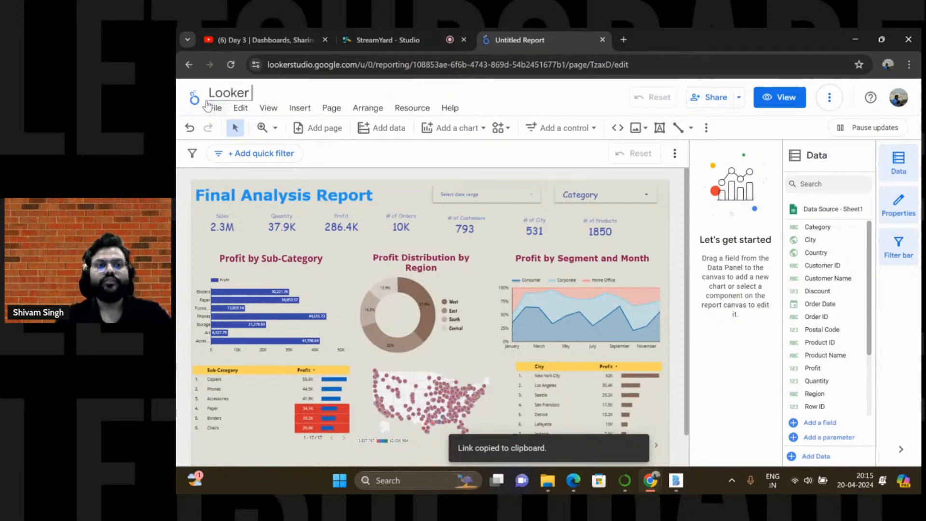
type(" St")
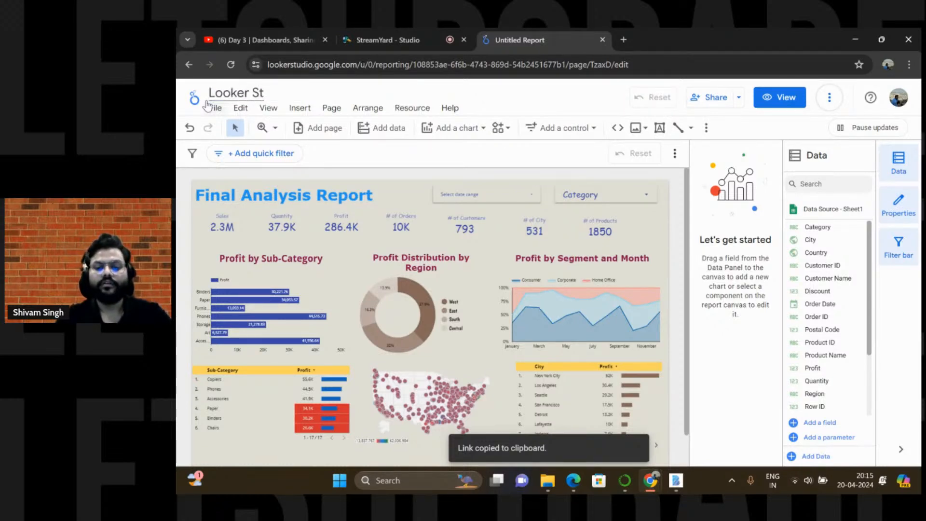
type("udio B")
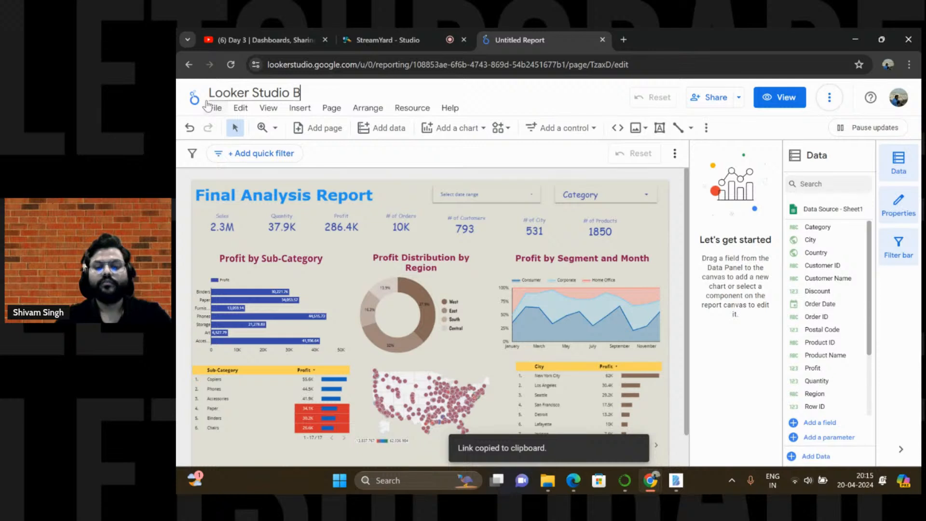
type("ootcam")
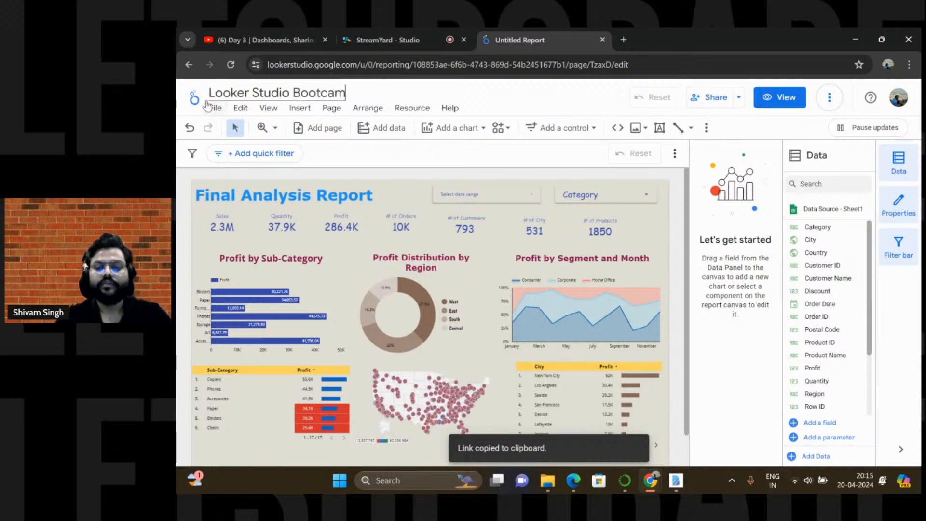
type("p D")
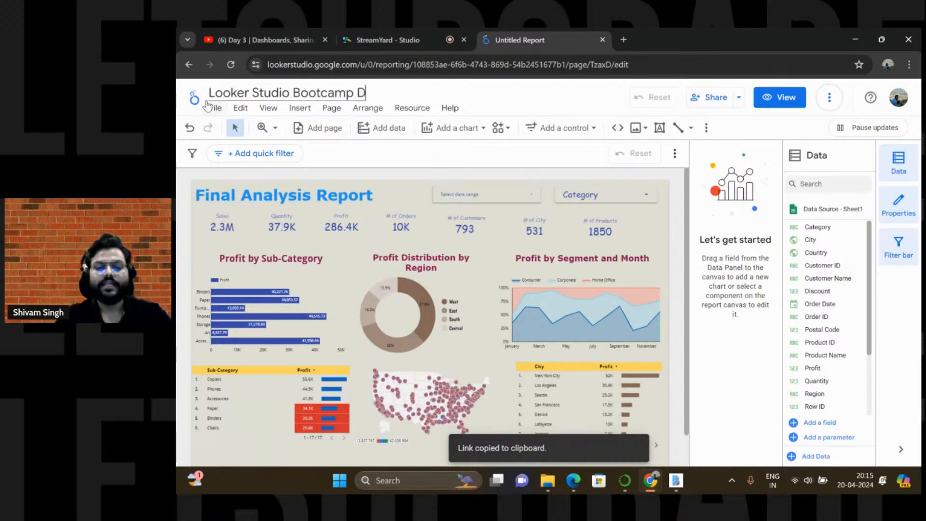
type("ashboard")
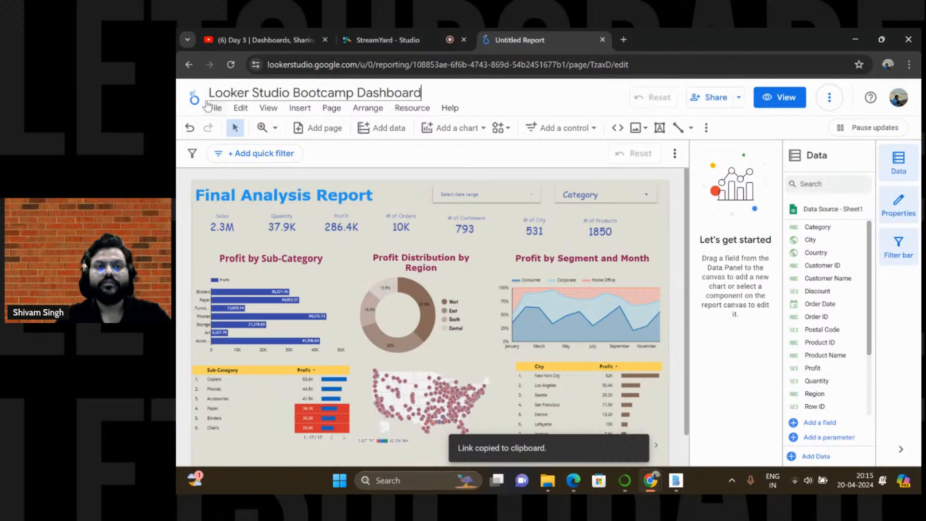
key("Return")
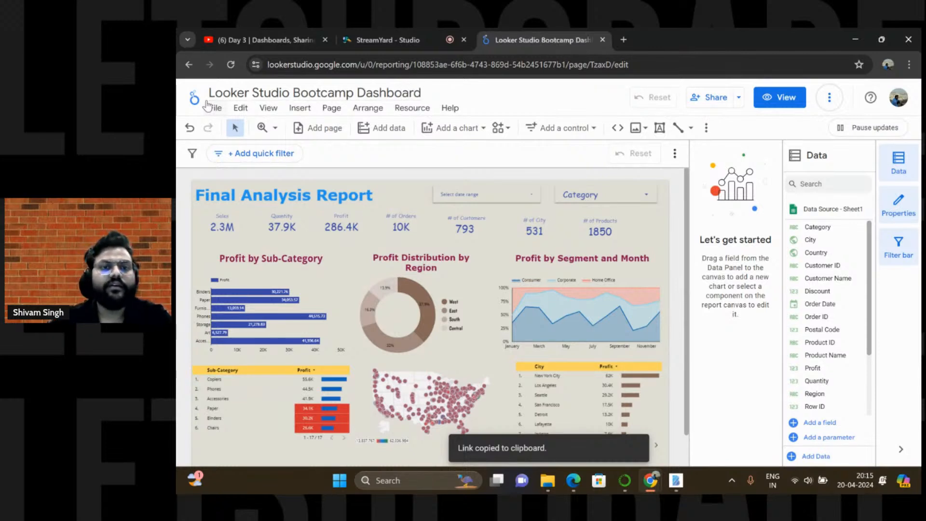
Download the report as a PDF without the custom background, report link or password protection options
left_click(216, 109)
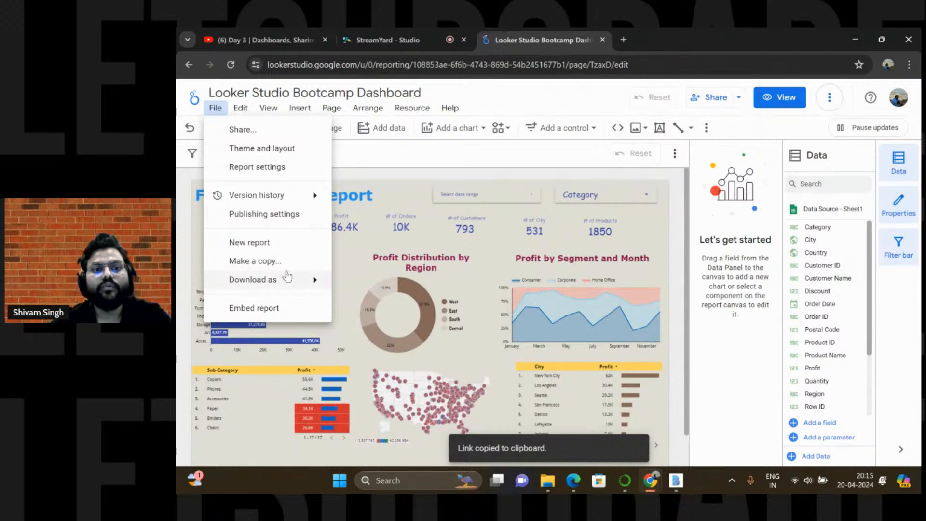
mouse_move(288, 280)
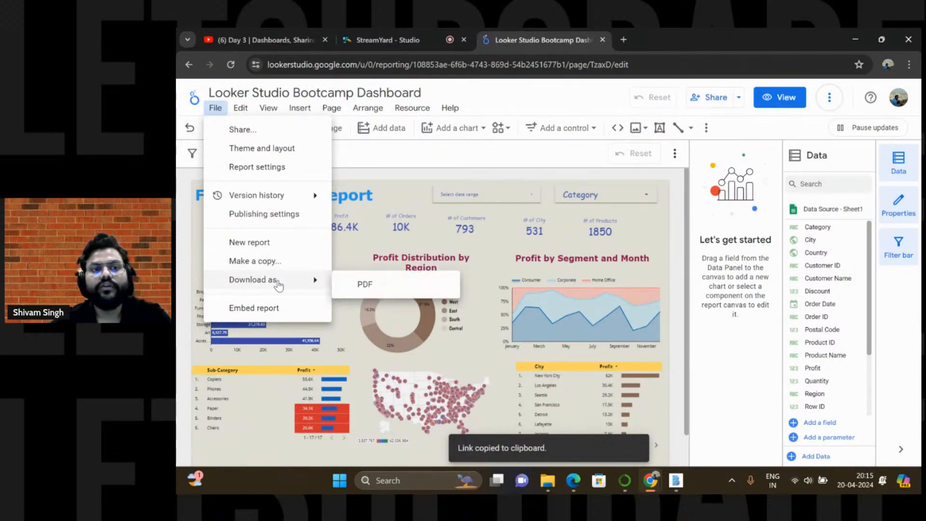
left_click(362, 284)
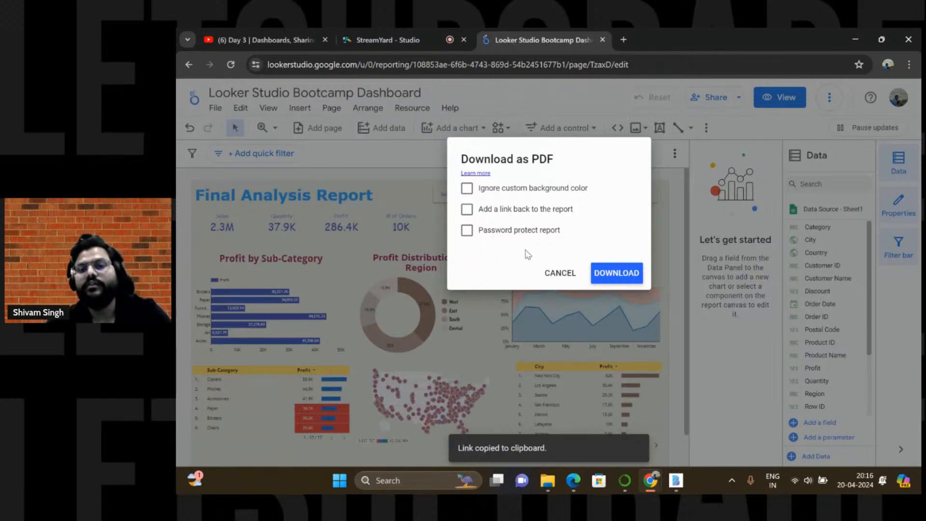
left_click(600, 276)
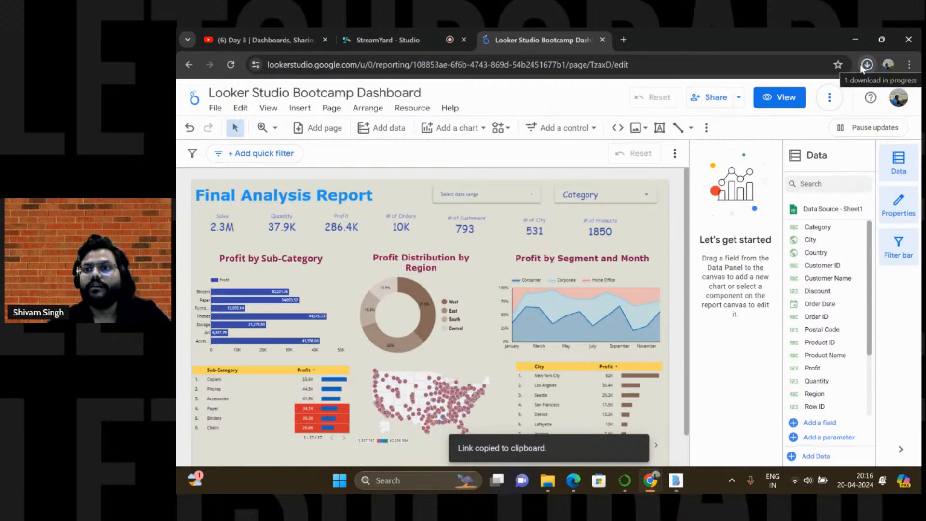
Open the downloaded Looker_Studio_Bootcamp_Dashboard.pdf, check the exported page from start to end and return to the report
left_click(861, 65)
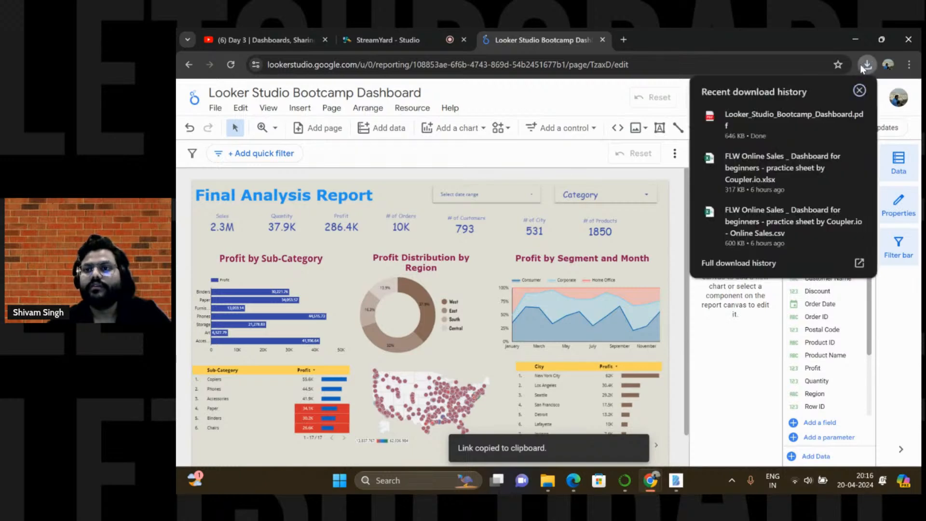
left_click(781, 115)
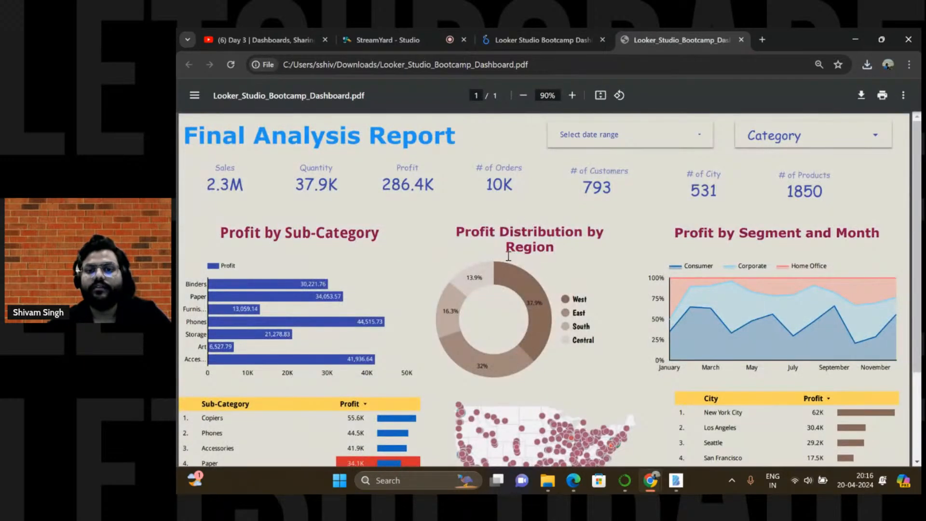
scroll(508, 255, "down", 4)
scroll(508, 256, "up", 4)
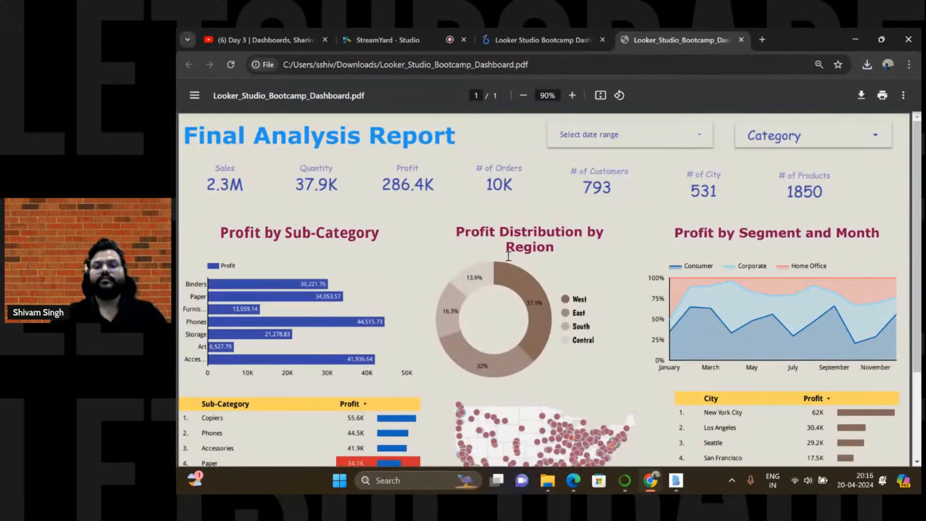
mouse_move(651, 481)
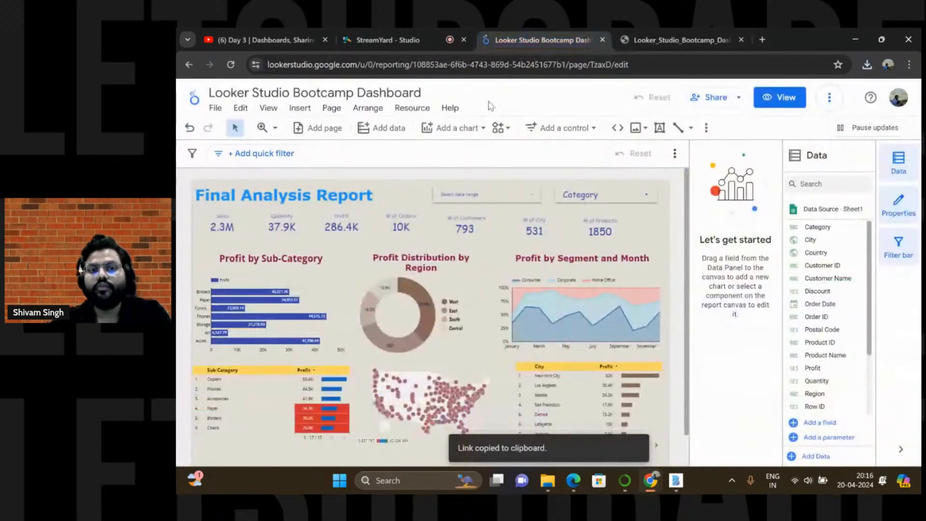
Sort the Profit by Sub-Category bar chart by profit in descending order
left_click(316, 303)
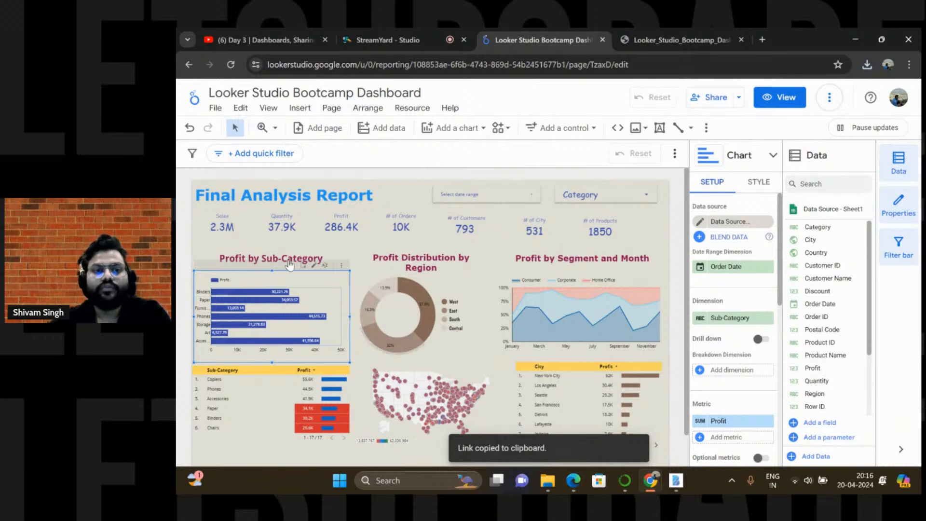
right_click(311, 289)
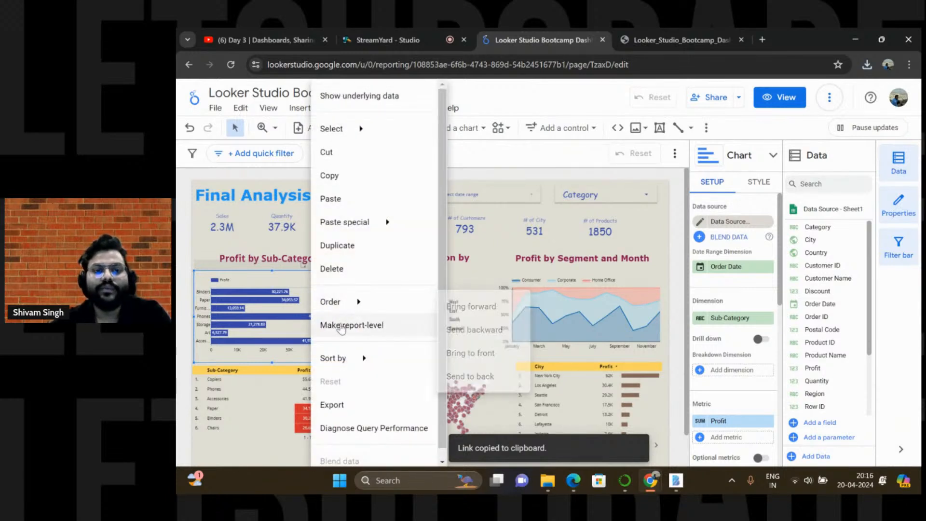
mouse_move(363, 366)
left_click(457, 364)
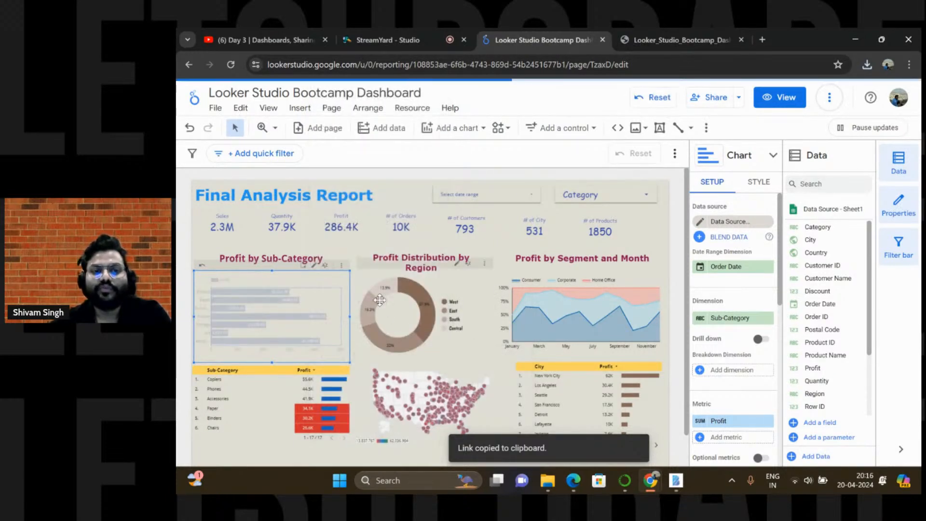
left_click(354, 250)
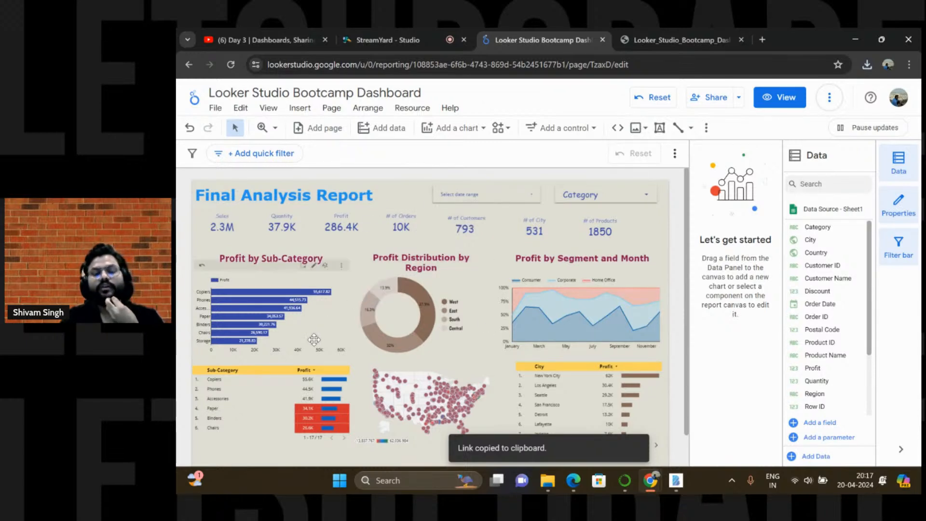
Examine the values offered by the Category filter control and close its list
left_click(651, 197)
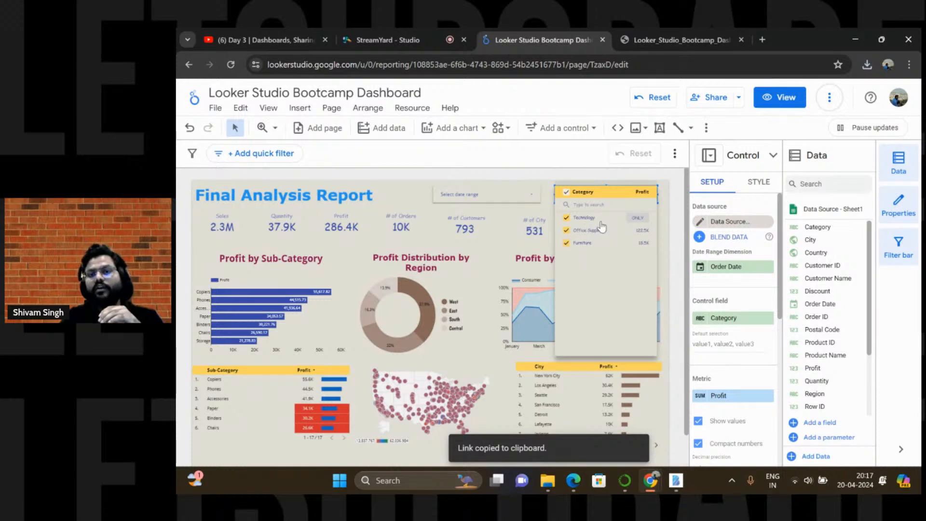
left_click(660, 237)
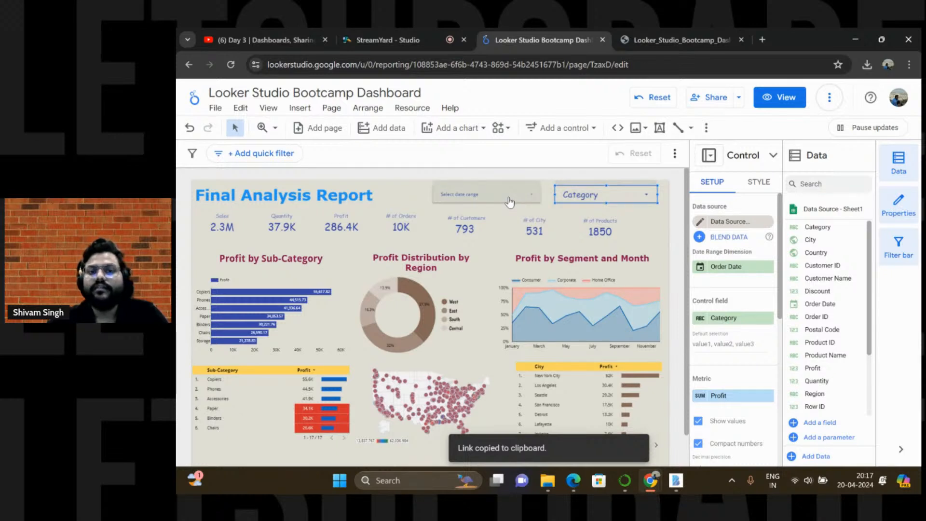
Set the font size of the date range control's picker text to 18px
left_click(469, 191)
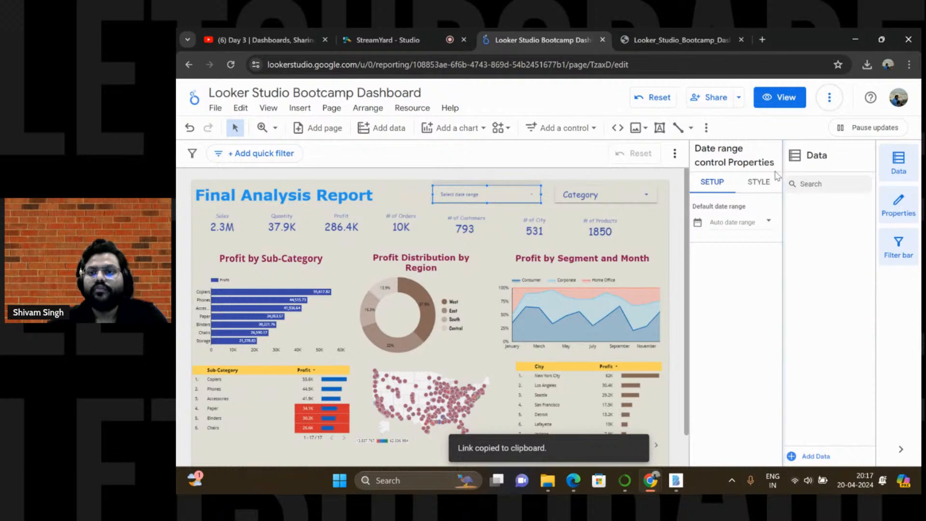
left_click(764, 186)
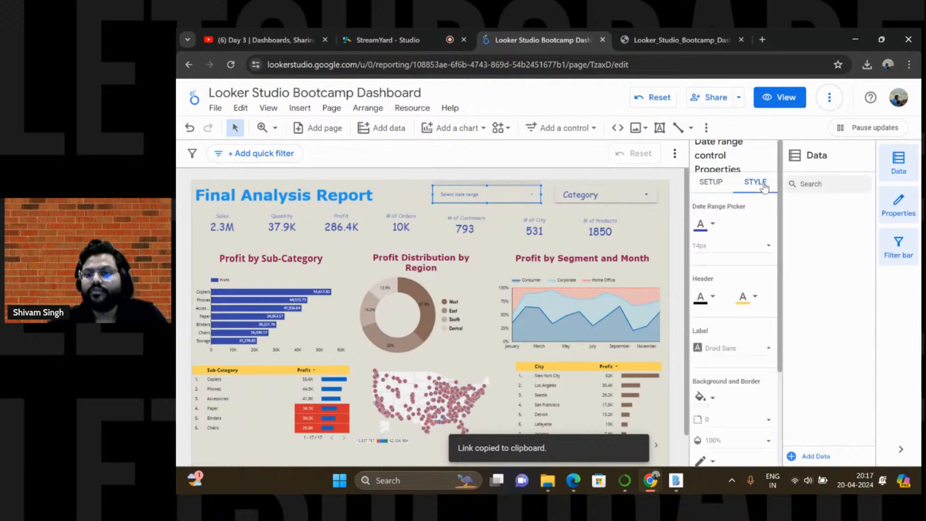
left_click(728, 252)
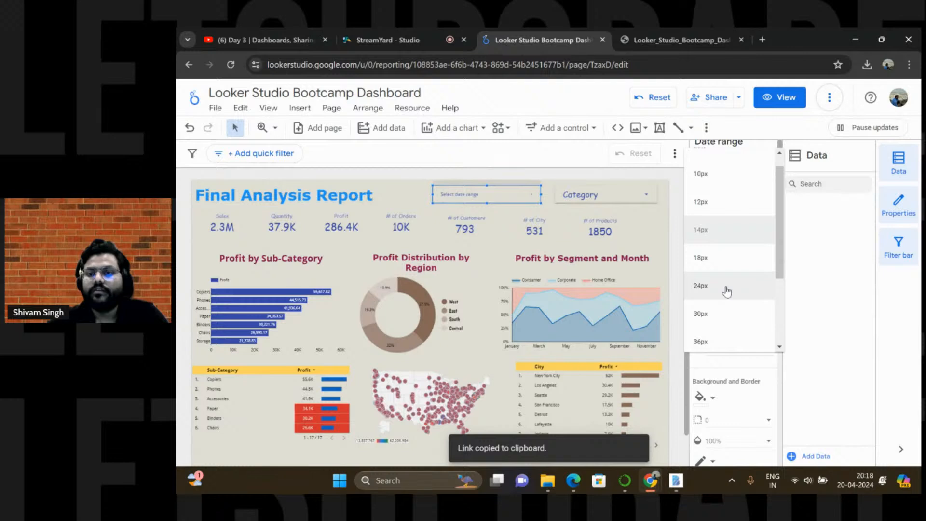
scroll(714, 270, "down", 1)
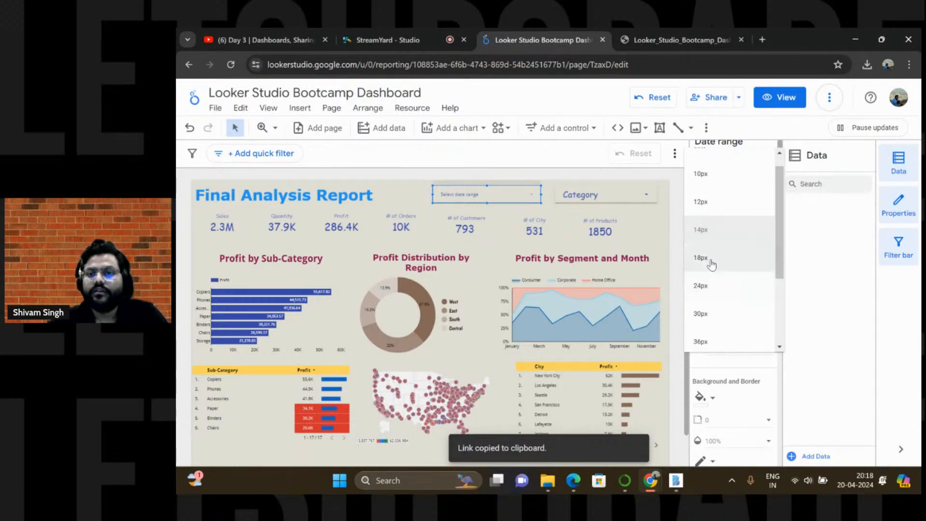
left_click(710, 263)
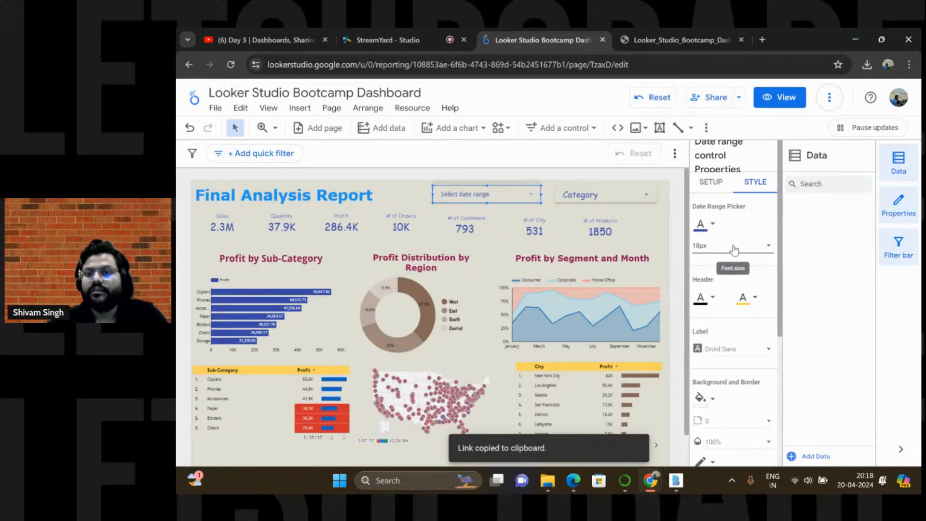
Change the date range control's label font to Comic Sans MS
scroll(733, 250, "down", 1)
scroll(735, 249, "down", 2)
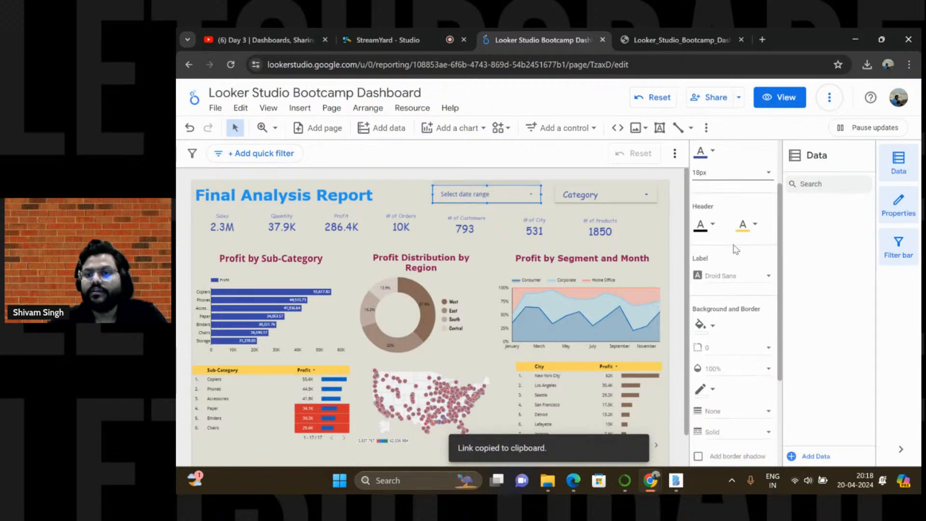
left_click(738, 275)
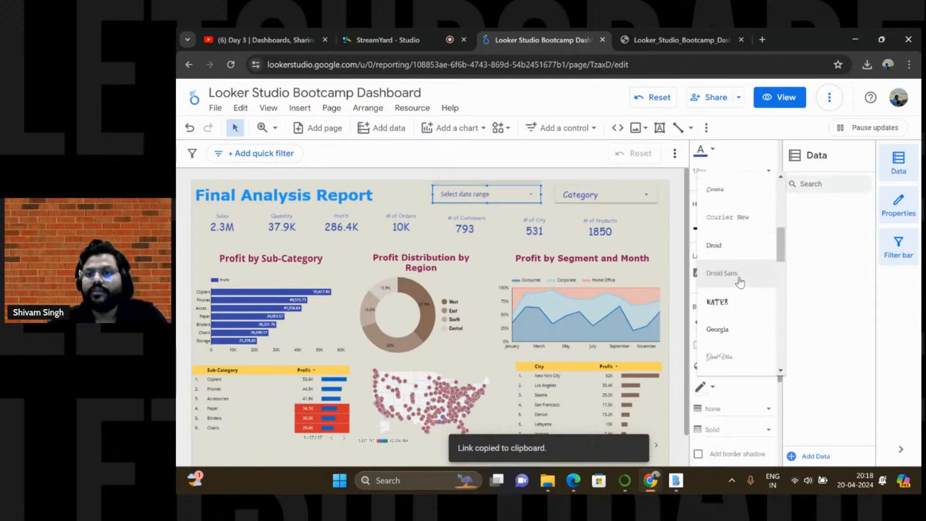
scroll(738, 275, "up", 3)
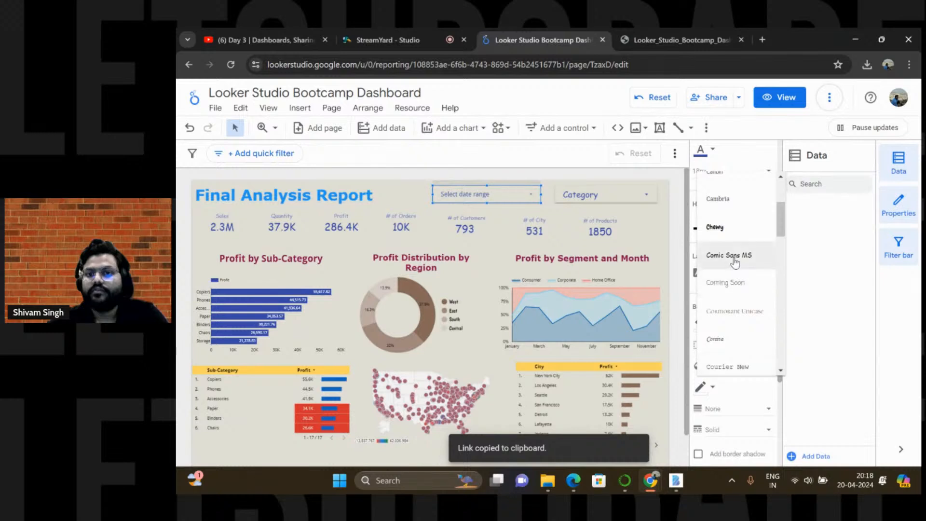
left_click(735, 260)
scroll(736, 262, "up", 2)
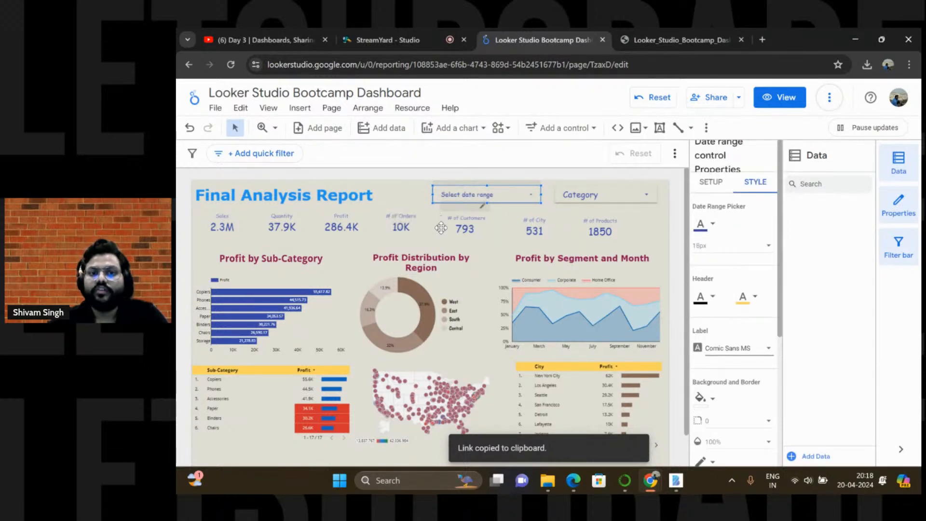
Examine the date range control's start and end date calendars and close them without applying a range
left_click(492, 247)
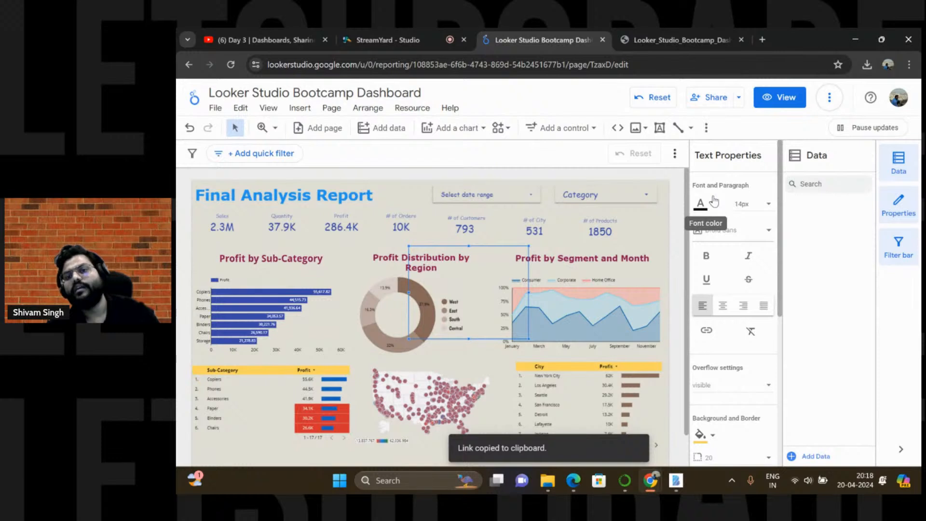
left_click(416, 205)
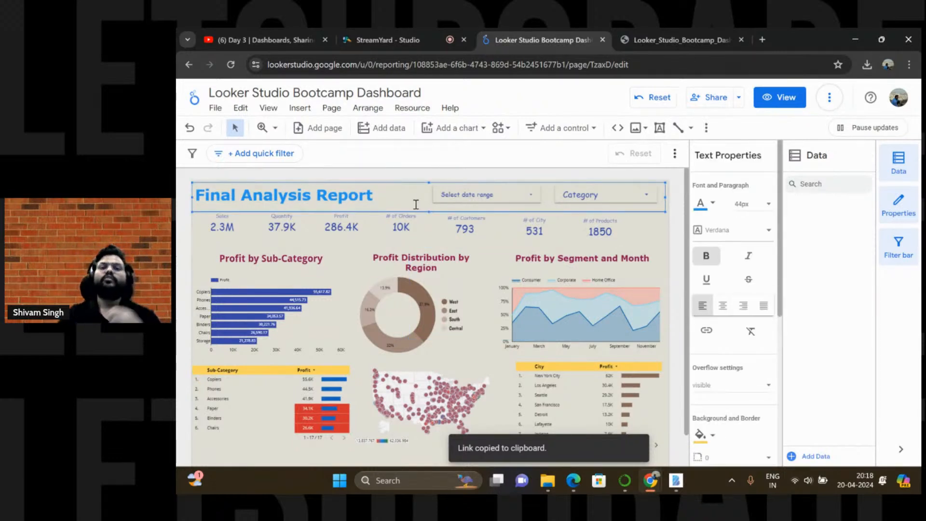
left_click(506, 203)
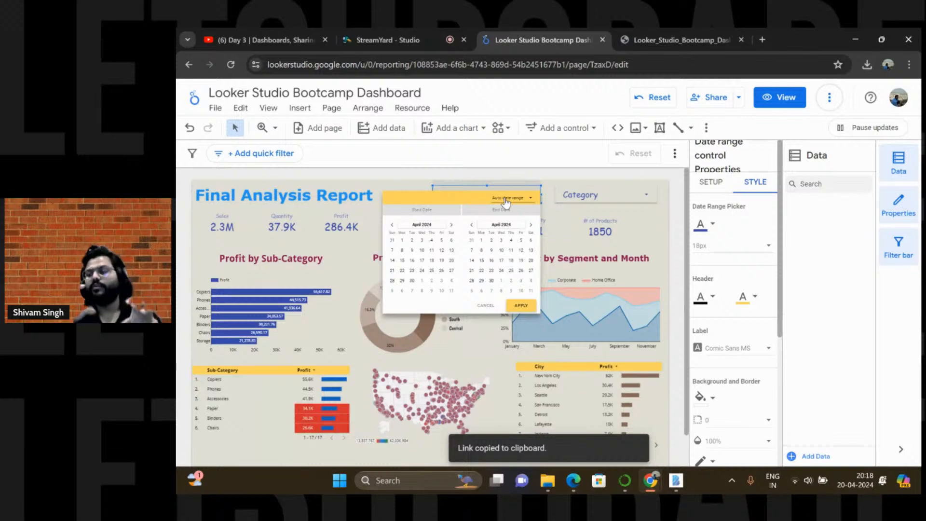
left_click(347, 269)
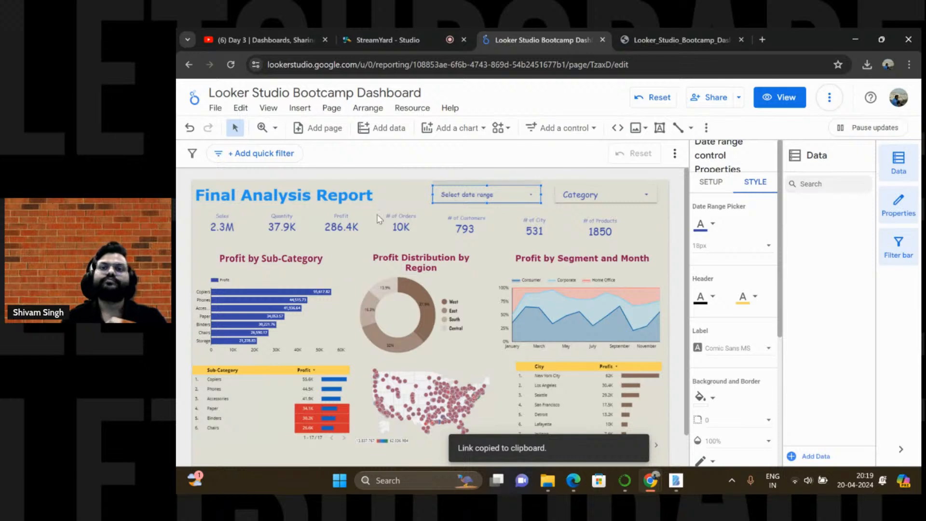
Close the exported PDF and check the report's additional options for refreshing data and making a copy
left_click(741, 39)
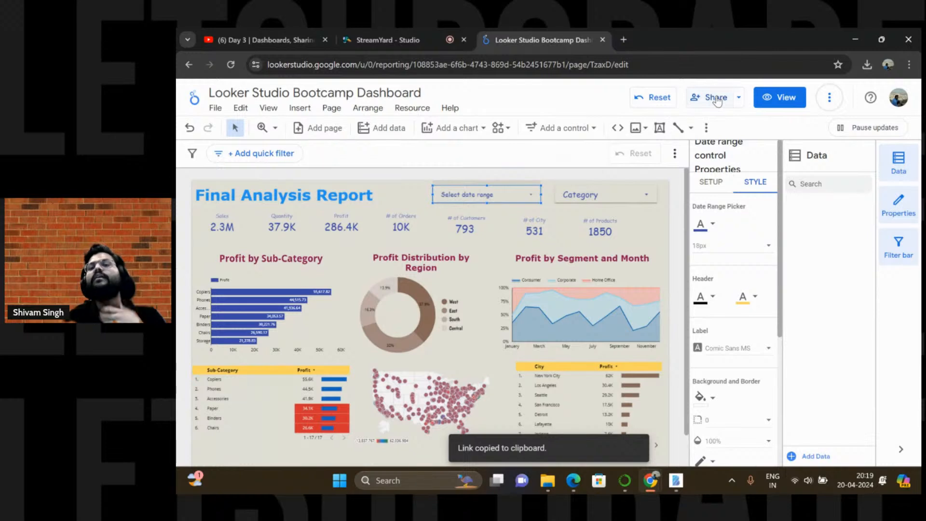
left_click(827, 99)
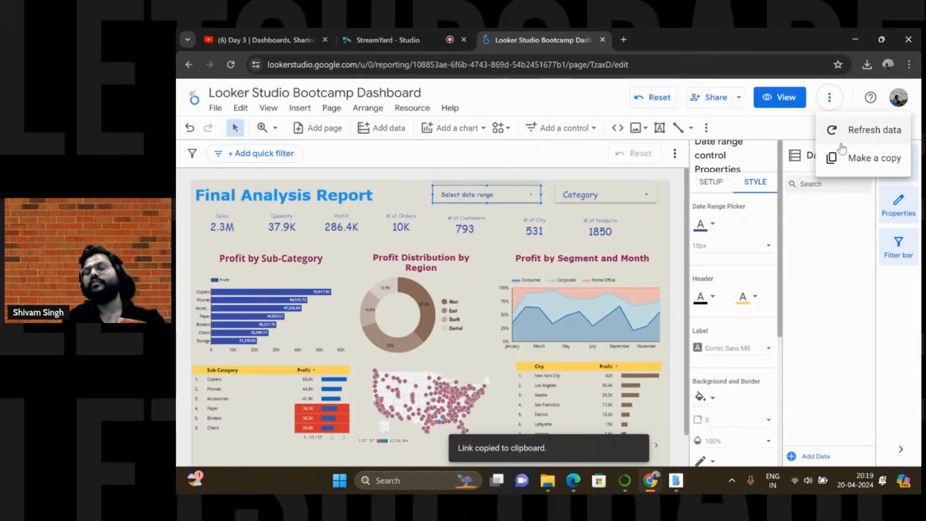
left_click(530, 114)
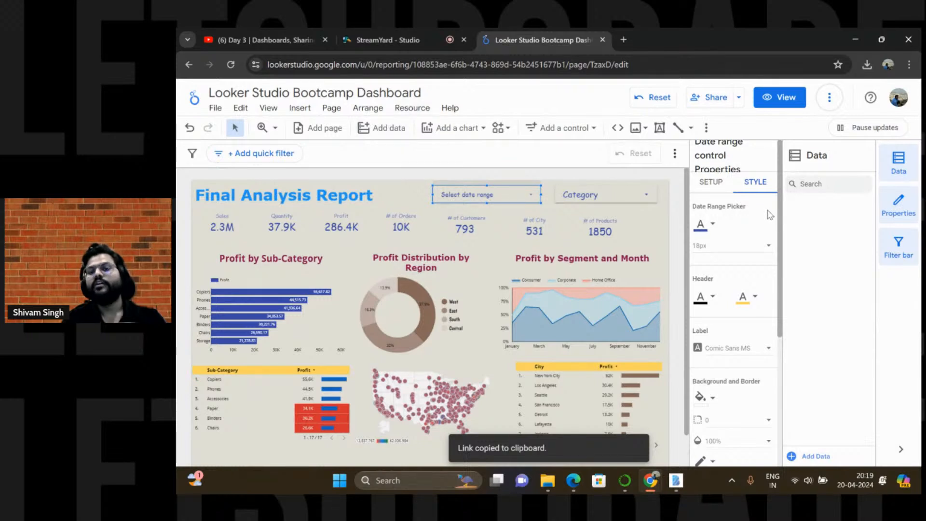
Examine the actions available for the report's added data source and the report's Refresh data option, leaving both unchanged
left_click(640, 233)
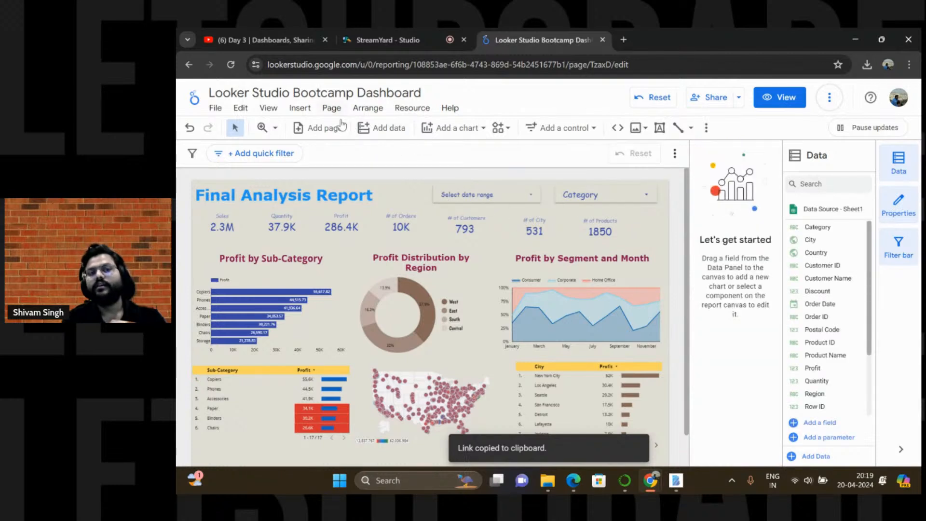
left_click(402, 110)
left_click(420, 132)
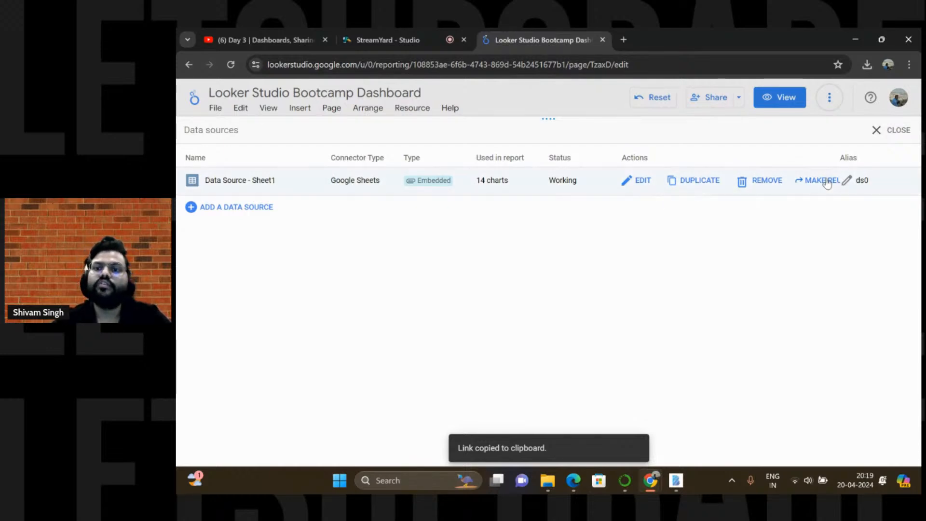
left_click(893, 137)
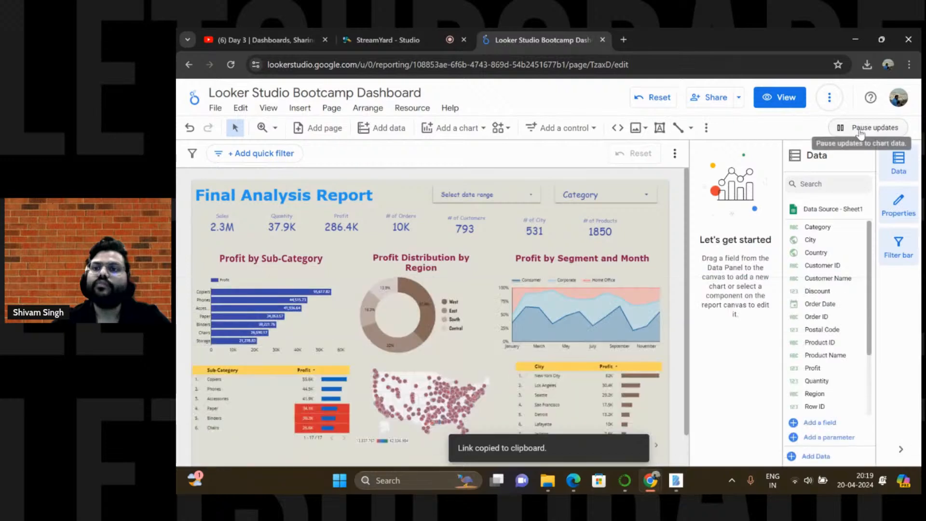
left_click(834, 106)
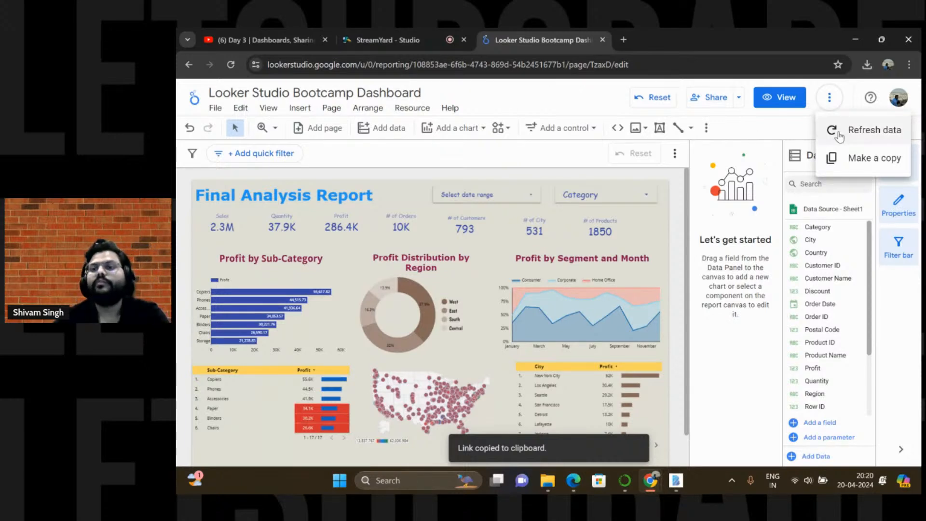
left_click(774, 133)
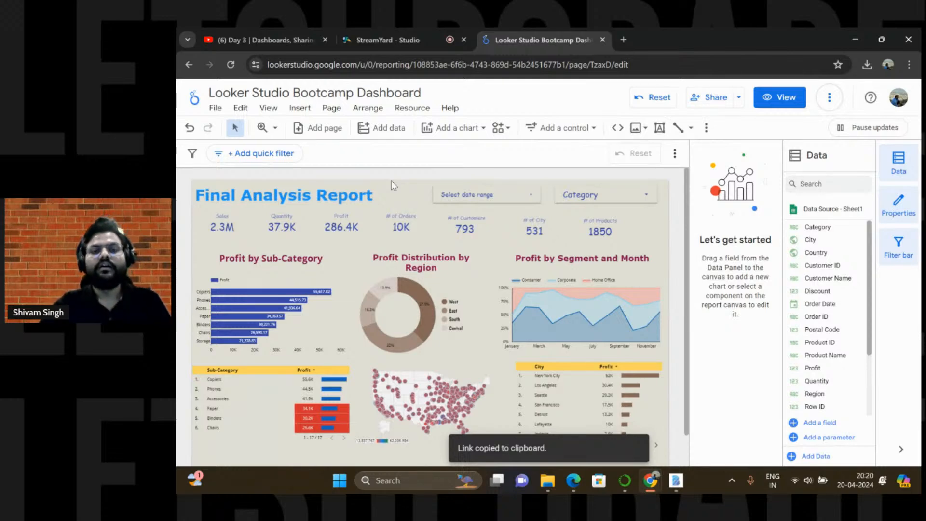
Switch to the YouTube live stream page and expand the video description to examine its documentation, registration and attendance links
left_click(281, 33)
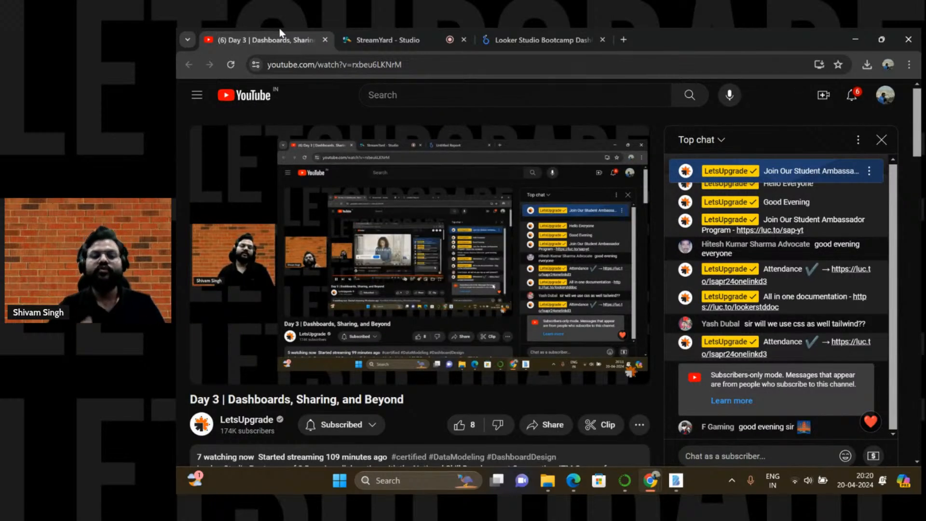
scroll(248, 326, "down", 1)
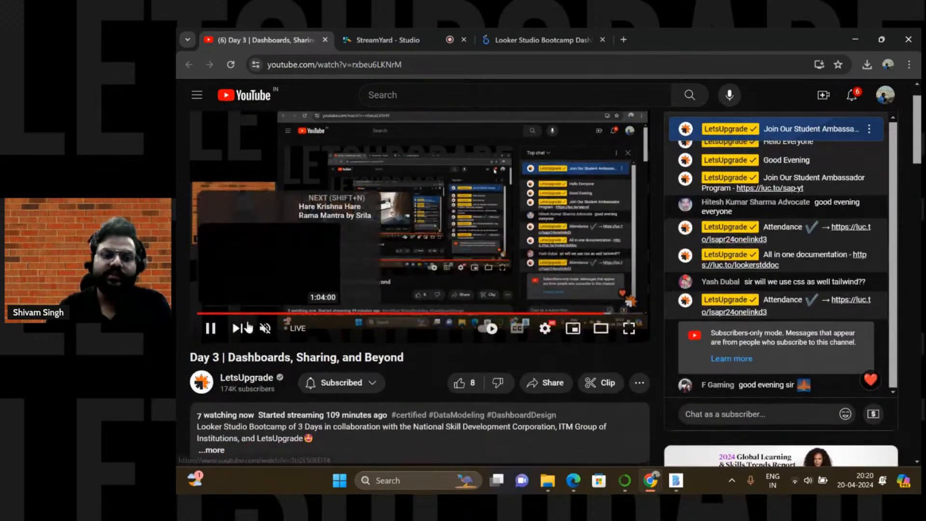
scroll(248, 327, "down", 1)
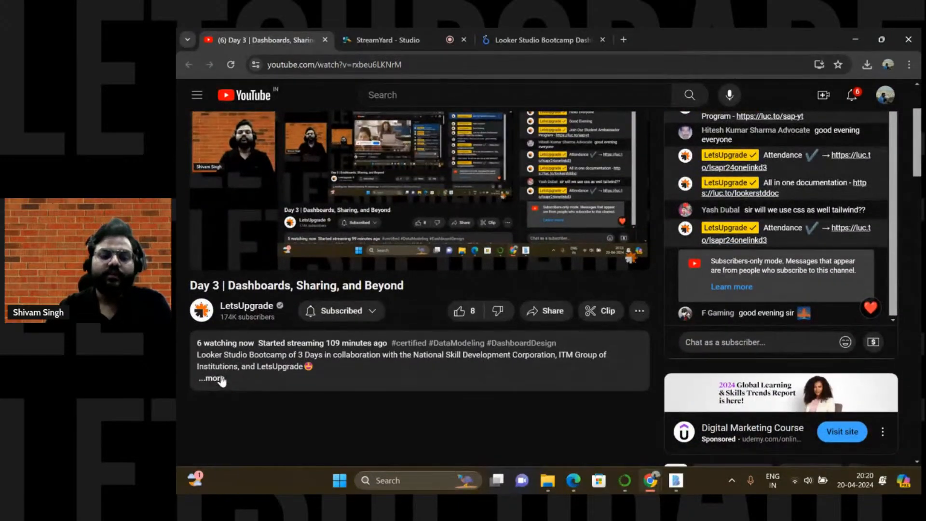
left_click(212, 378)
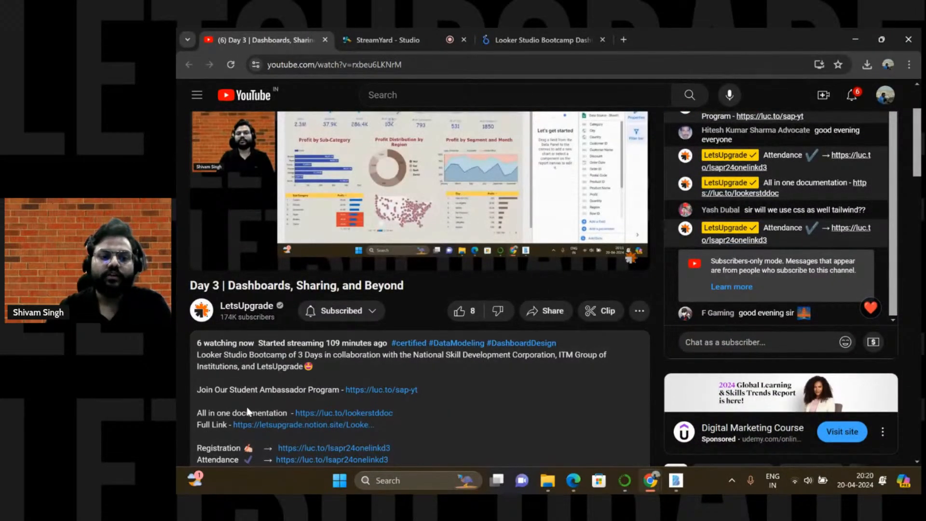
scroll(421, 407, "up", 2)
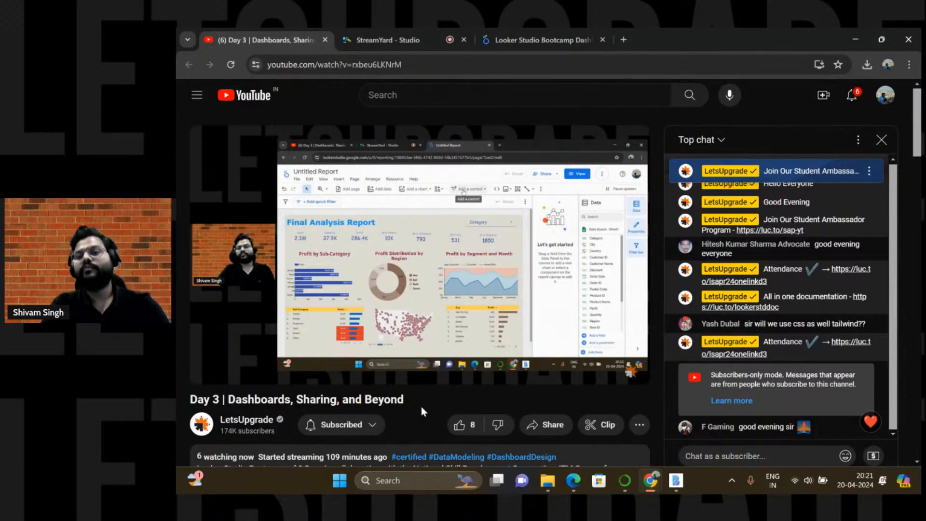
scroll(421, 406, "down", 2)
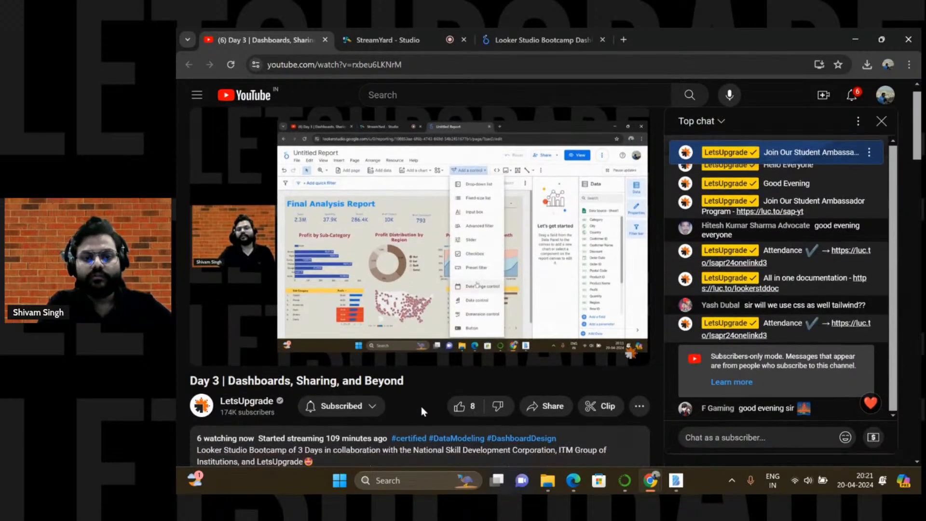
scroll(421, 407, "up", 2)
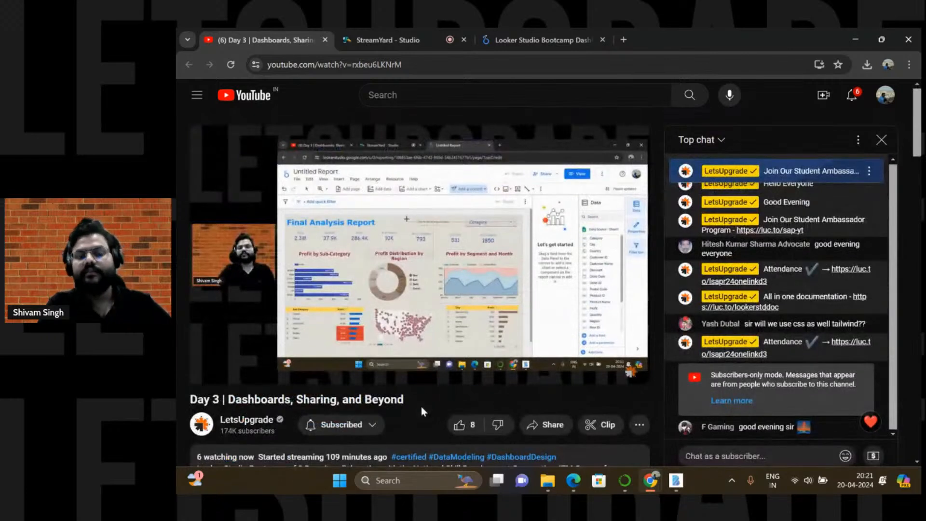